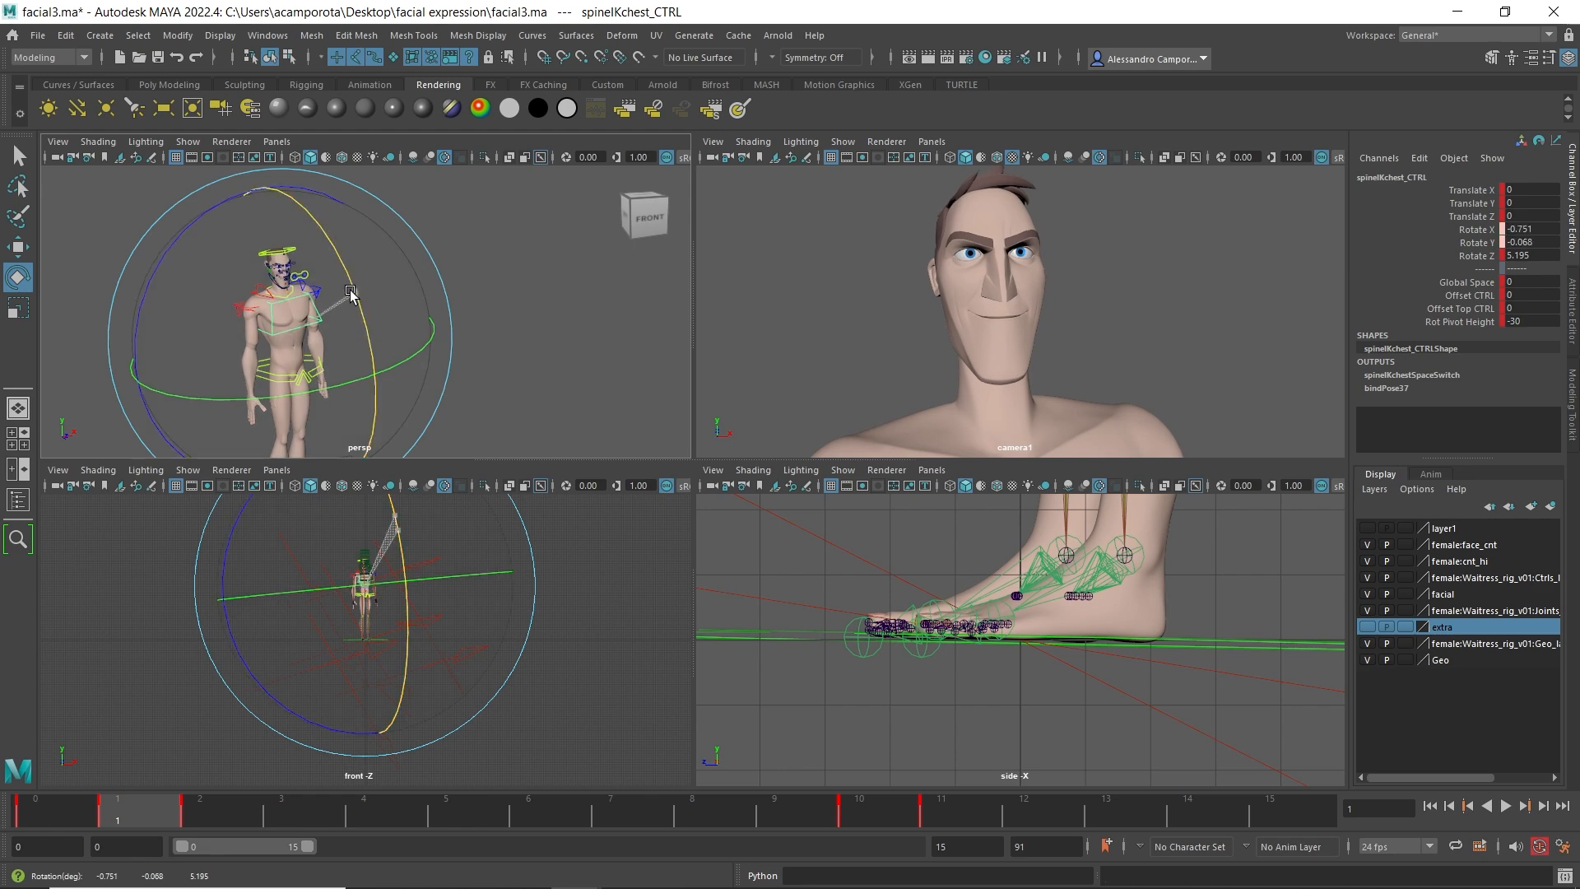
# - Rotate the neck base control to about X -1.2, Y 2.8 and Z 4.2 degrees
pyautogui.scroll(5, 339, 382)
pyautogui.click(411, 341)
pyautogui.keyDown('shift'); pyautogui.click(417, 229); pyautogui.keyUp('shift')
pyautogui.moveTo(265, 265); pyautogui.dragTo(542, 255)
pyautogui.moveTo(438, 286); pyautogui.dragTo(461, 278)
pyautogui.click(432, 356)
pyautogui.moveTo(303, 275); pyautogui.dragTo(288, 299)
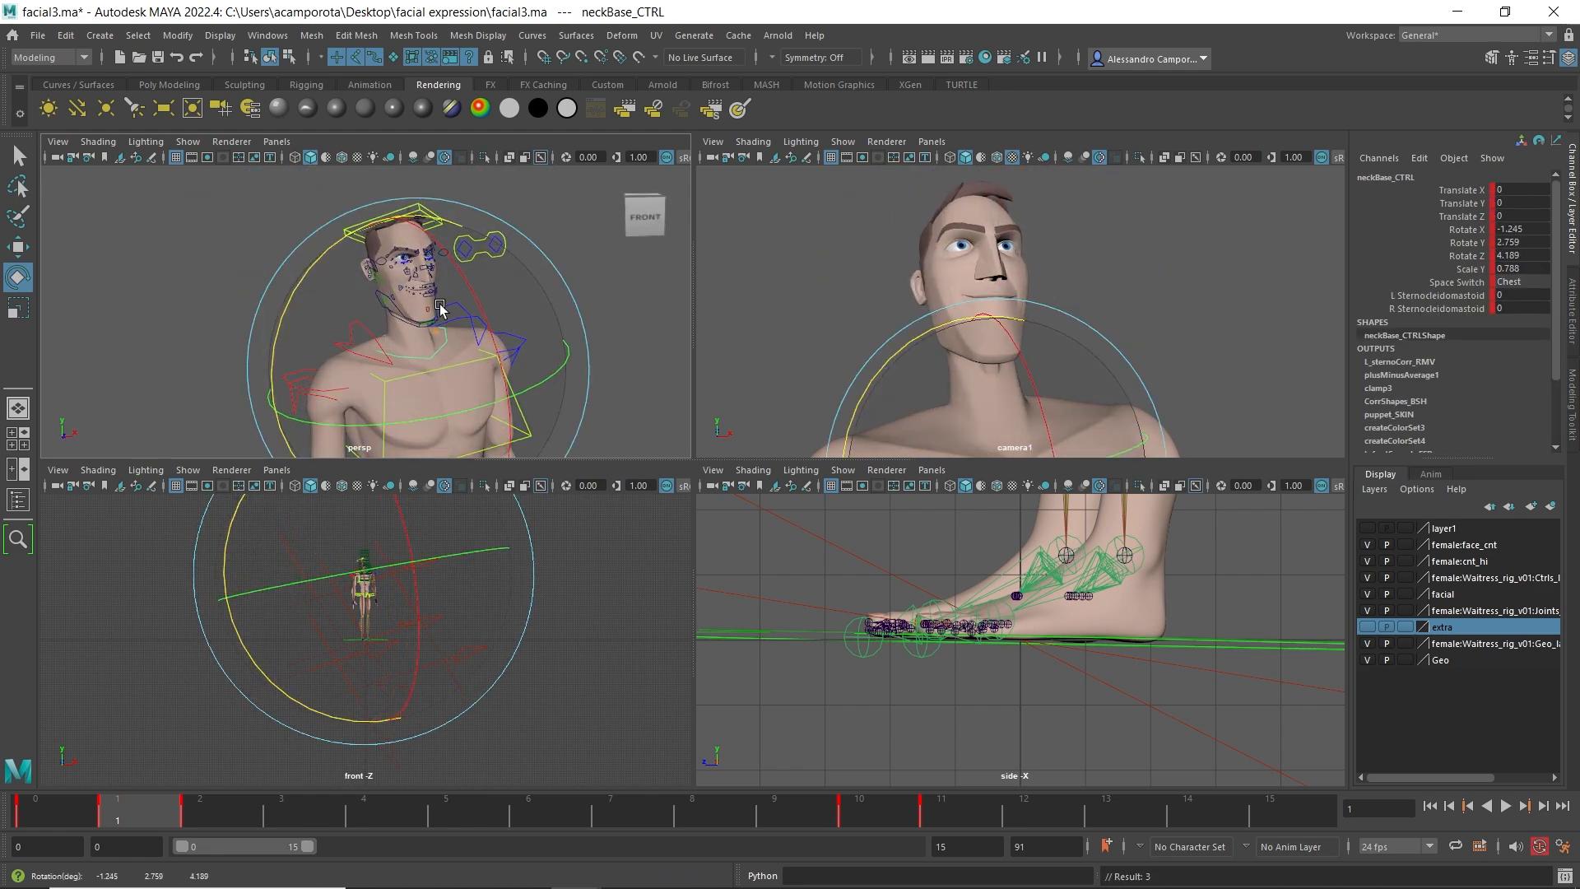
# - Tilt the neck further back by rotating the neck base control to about X -6.1, Y 2.4 and Z 4.4 degrees
pyautogui.click(543, 395)
pyautogui.click(387, 216)
pyautogui.moveTo(1016, 247); pyautogui.dragTo(1117, 339)
pyautogui.click(362, 336)
pyautogui.press('q')
pyautogui.moveTo(477, 313)
pyautogui.keyDown('alt'); pyautogui.mouseDown()
pyautogui.moveTo(404, 330)
pyautogui.moveTo(459, 323)
pyautogui.mouseUp(); pyautogui.keyUp('alt')
pyautogui.scroll(4, 461, 280)
pyautogui.click(469, 269)
pyautogui.press('w')
pyautogui.keyDown('alt'); pyautogui.moveTo(458, 323); pyautogui.dragTo(466, 269, button='middle'); pyautogui.keyUp('alt')
pyautogui.click(368, 208)
pyautogui.click(445, 444)
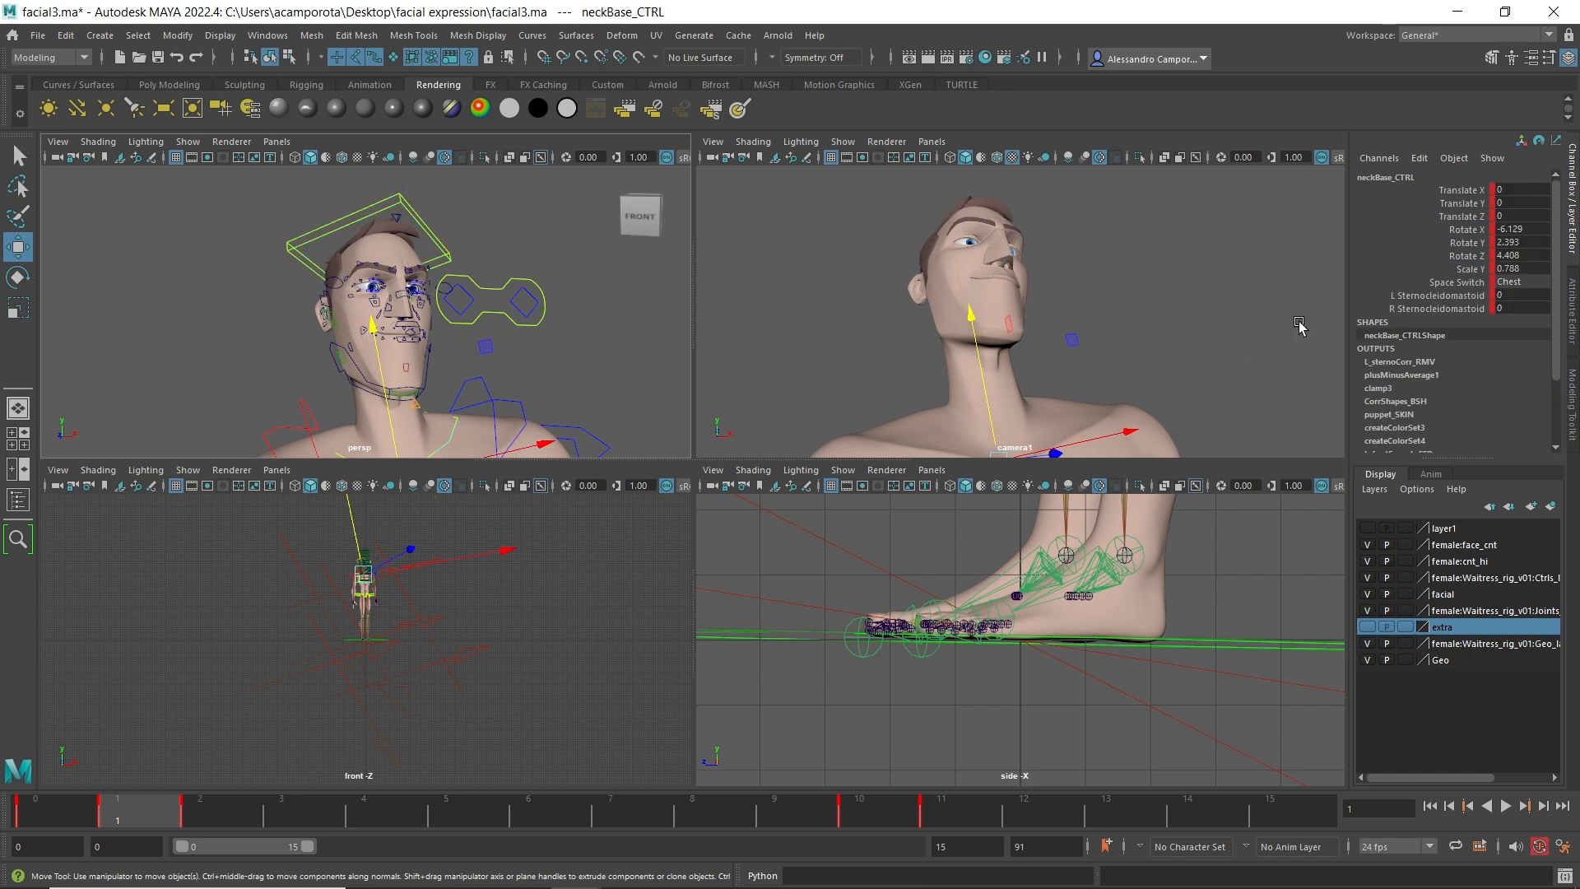
# - Rotate the head control above the character to tilt the head
pyautogui.click(441, 240)
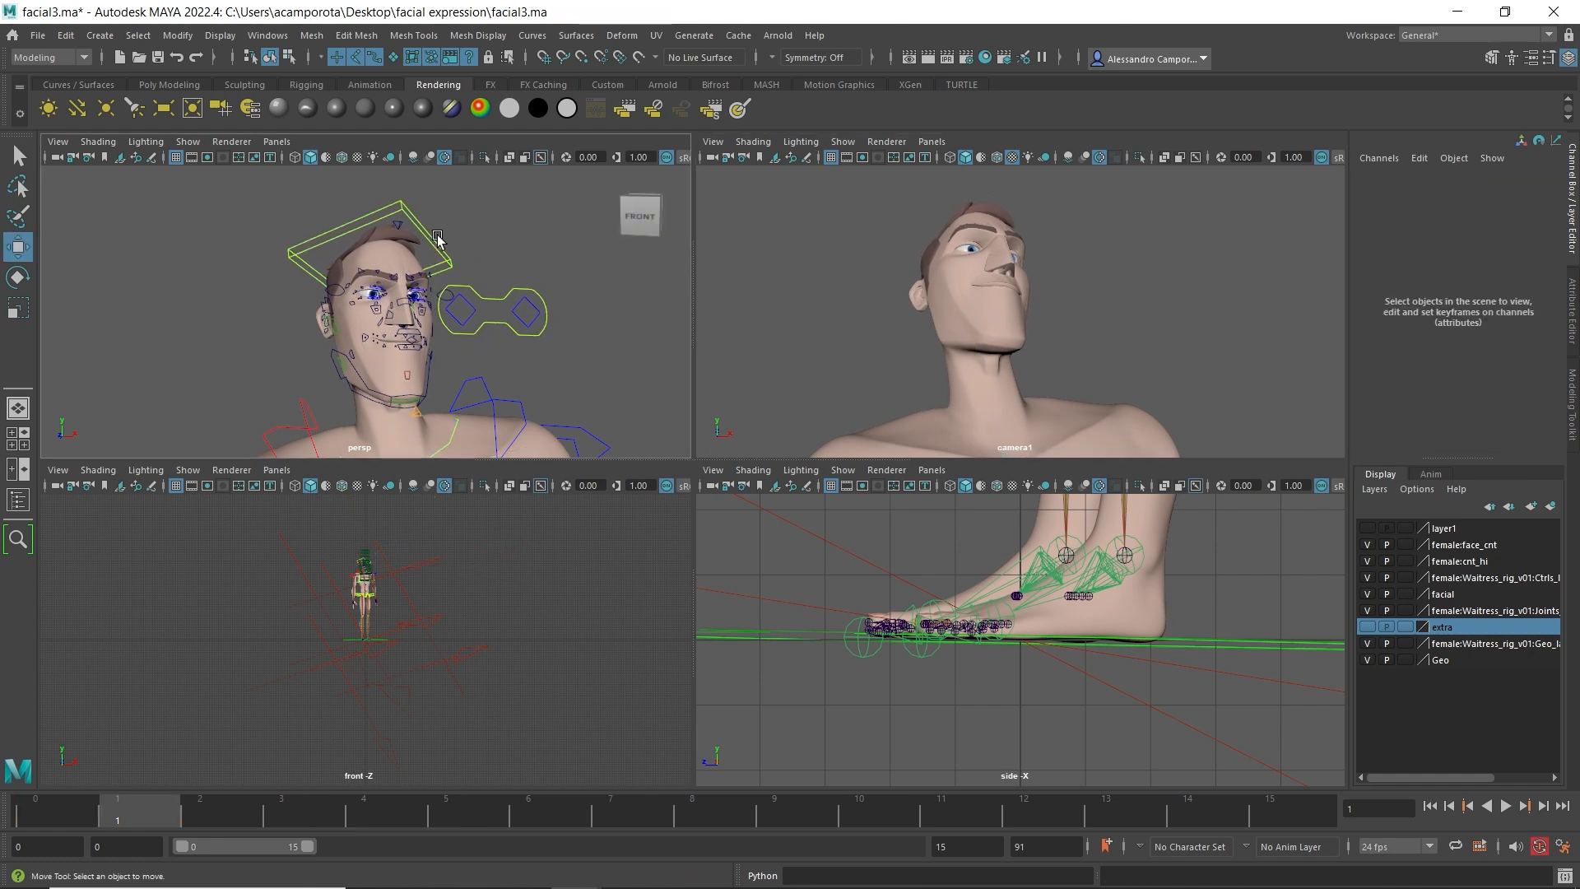
pyautogui.click(413, 259)
pyautogui.press('e')
pyautogui.moveTo(412, 259); pyautogui.dragTo(424, 346)
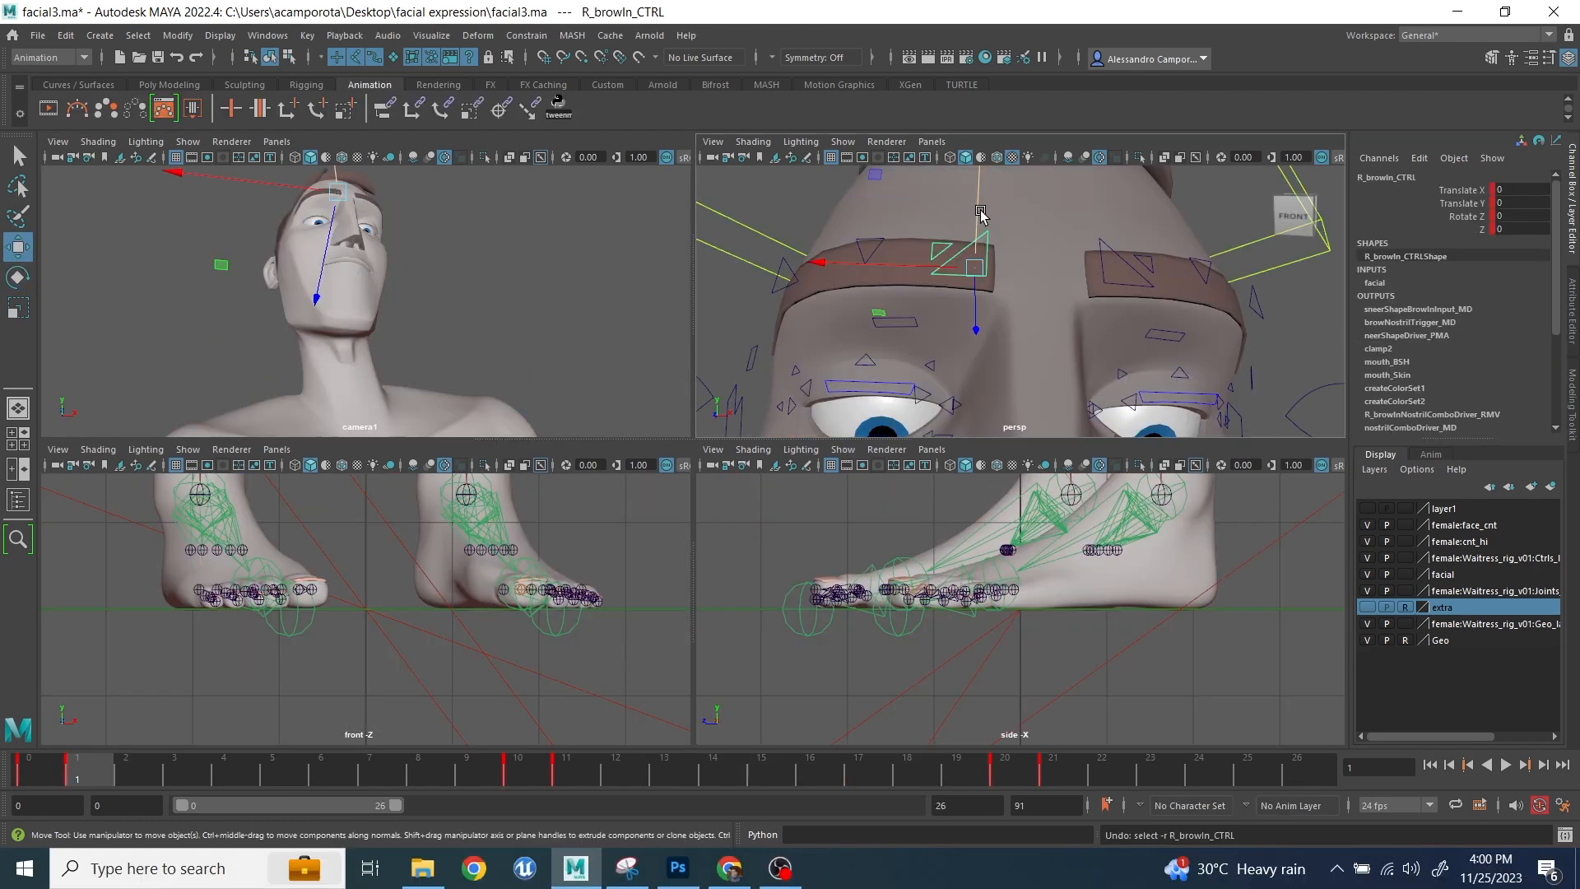
# - Lower the right eyebrow's inner control to about -1.8 and its middle control to about -0.24 in Translate Y
pyautogui.moveTo(980, 214); pyautogui.dragTo(980, 321)
pyautogui.click(864, 310)
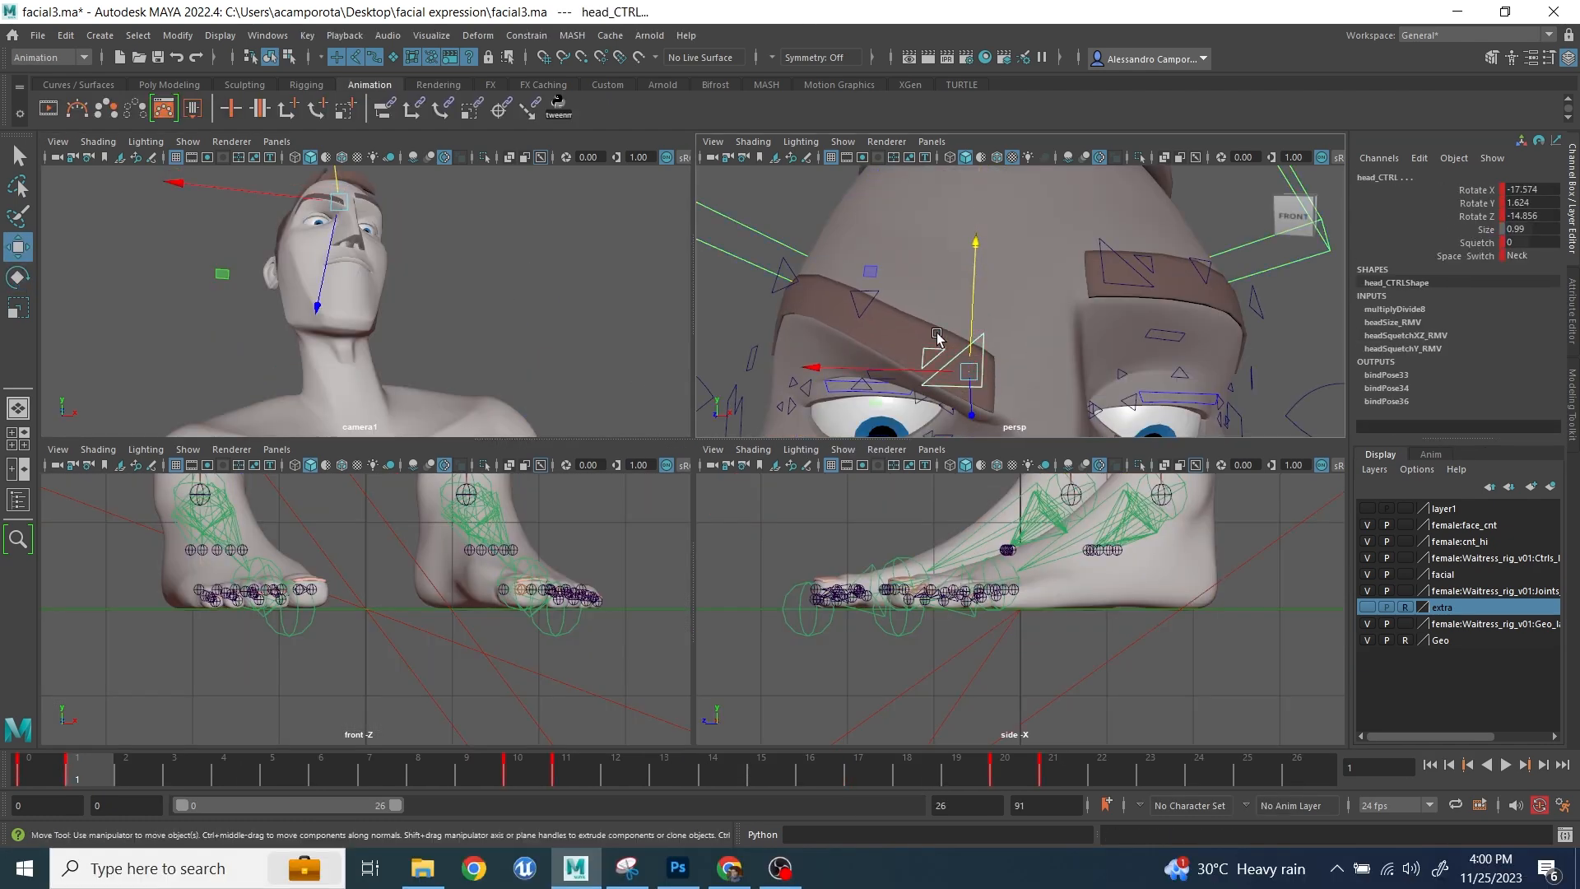
pyautogui.click(865, 305)
pyautogui.keyDown('alt'); pyautogui.moveTo(867, 306); pyautogui.dragTo(915, 264, button='middle'); pyautogui.keyUp('alt')
pyautogui.moveTo(921, 237)
pyautogui.mouseDown()
pyautogui.moveTo(917, 313)
pyautogui.moveTo(920, 257)
pyautogui.mouseUp()
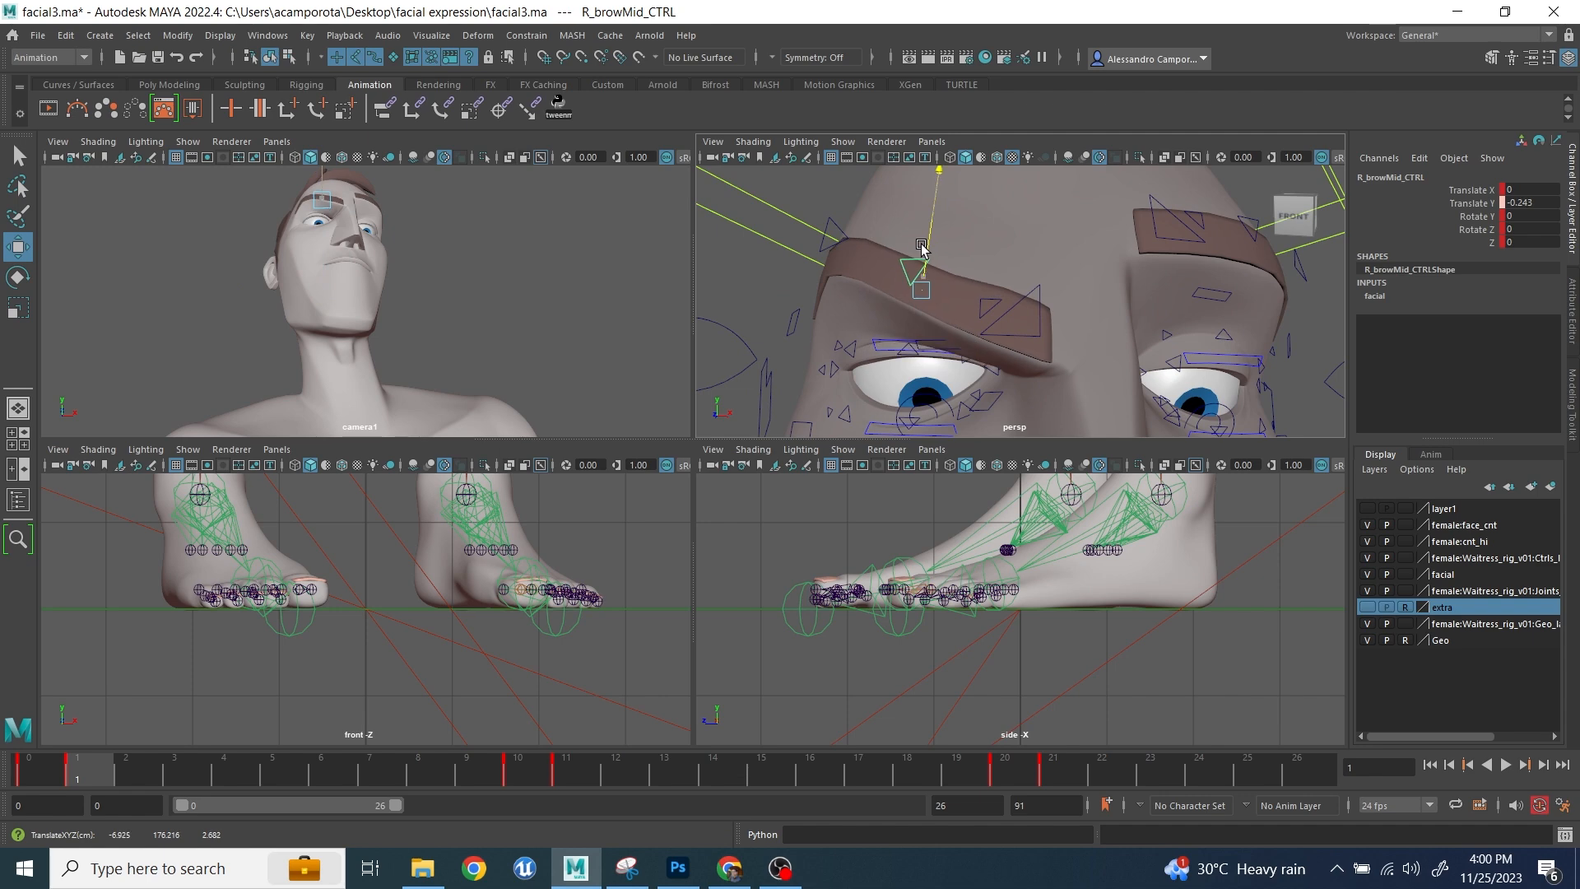
# - Lower the right eyebrow's outer control and rotate its inner control to refine the brow's angle
pyautogui.click(832, 237)
pyautogui.moveTo(850, 211); pyautogui.dragTo(852, 237)
pyautogui.click(1035, 306)
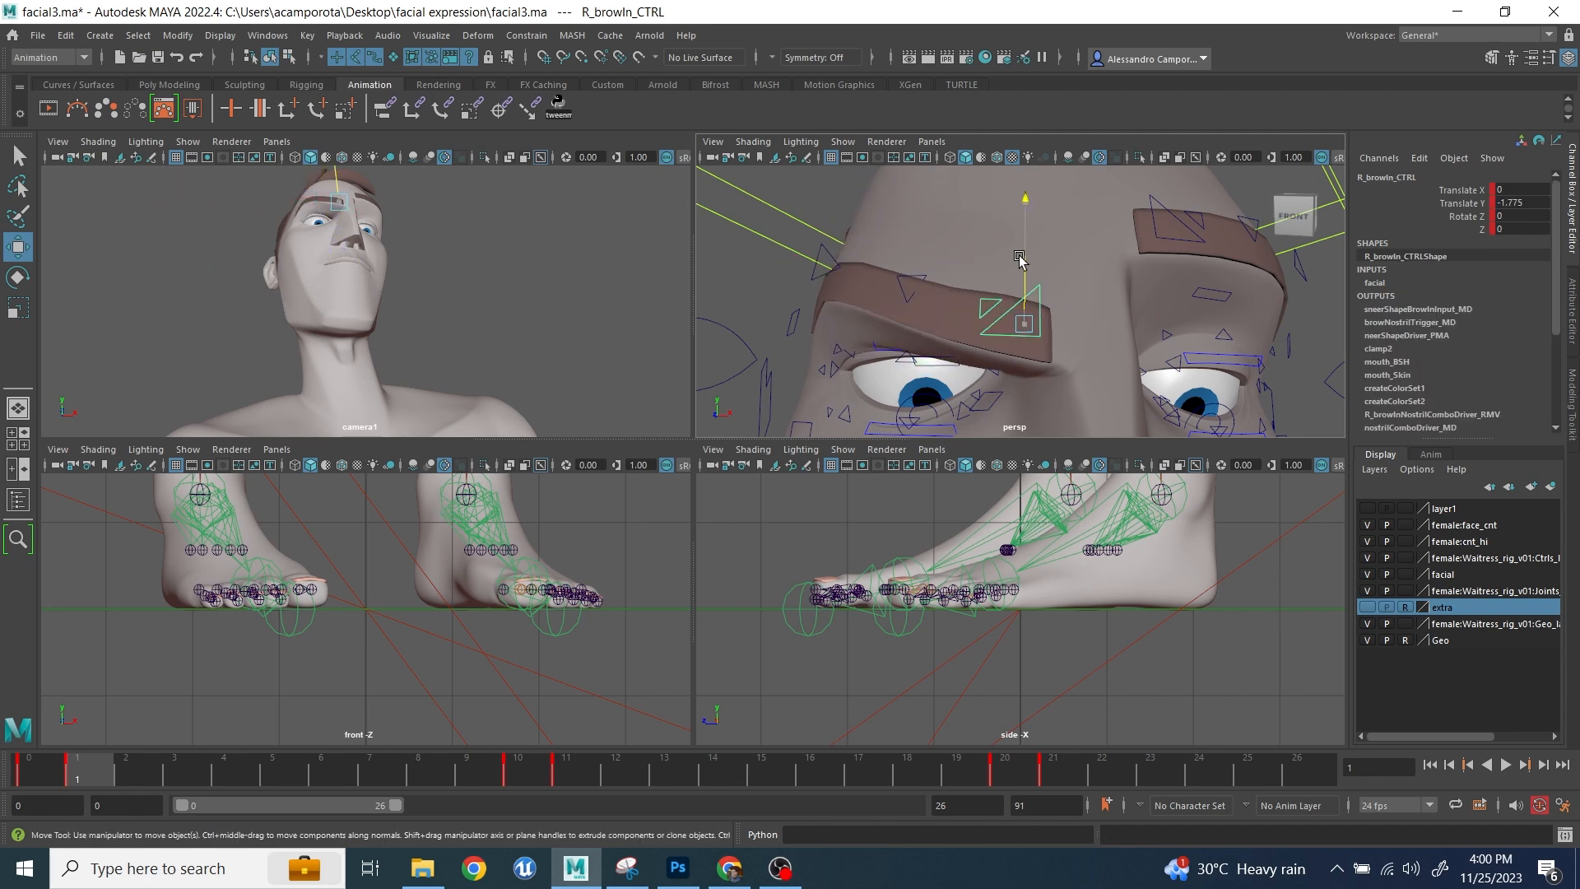
pyautogui.press('e')
pyautogui.keyDown('alt'); pyautogui.moveTo(988, 349); pyautogui.dragTo(991, 258, button='middle'); pyautogui.keyUp('alt')
pyautogui.moveTo(960, 344)
pyautogui.mouseDown()
pyautogui.moveTo(932, 327)
pyautogui.moveTo(974, 357)
pyautogui.mouseUp()
# - Adjust the controls around the right eye and rotate the right upper eyelid to about -9.5 in Rotate Z
pyautogui.click(792, 316)
pyautogui.press('w')
pyautogui.click(843, 279)
pyautogui.moveTo(848, 252); pyautogui.dragTo(910, 142)
pyautogui.click(915, 233)
pyautogui.keyDown('alt'); pyautogui.moveTo(1036, 265); pyautogui.dragTo(1008, 313); pyautogui.keyUp('alt')
pyautogui.click(1035, 273)
pyautogui.click(994, 303)
pyautogui.moveTo(994, 194); pyautogui.dragTo(1152, 222)
pyautogui.click(1095, 255)
pyautogui.click(971, 262)
pyautogui.press('e')
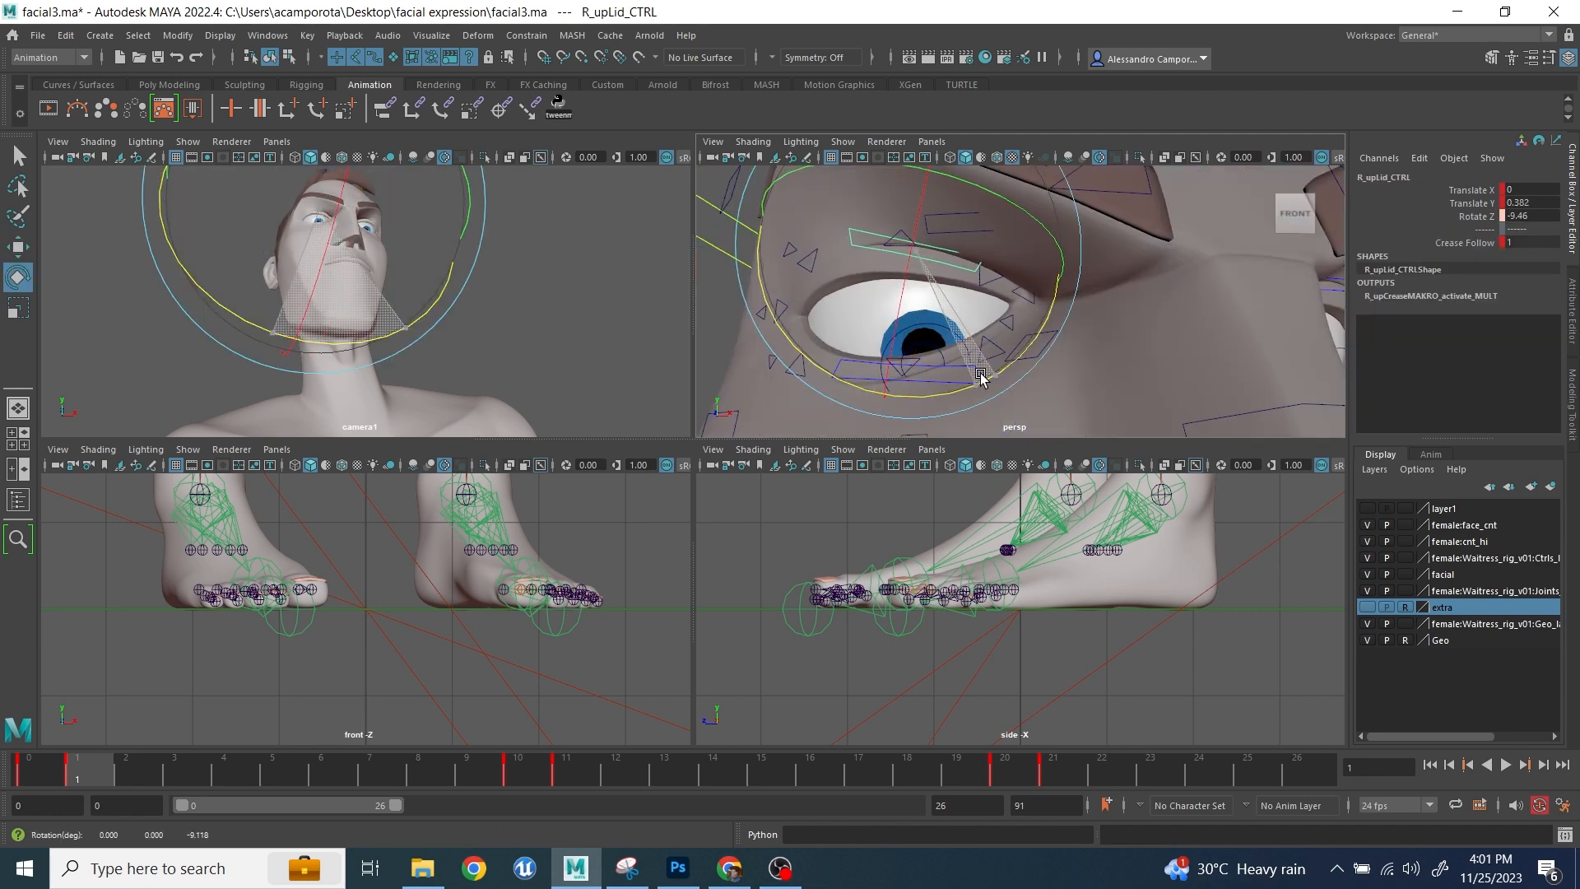
# - Try raising the right eye's outer corner lid control to about 0.31 in Translate Y
pyautogui.press('w')
pyautogui.click(777, 311)
pyautogui.moveTo(810, 266); pyautogui.dragTo(811, 239)
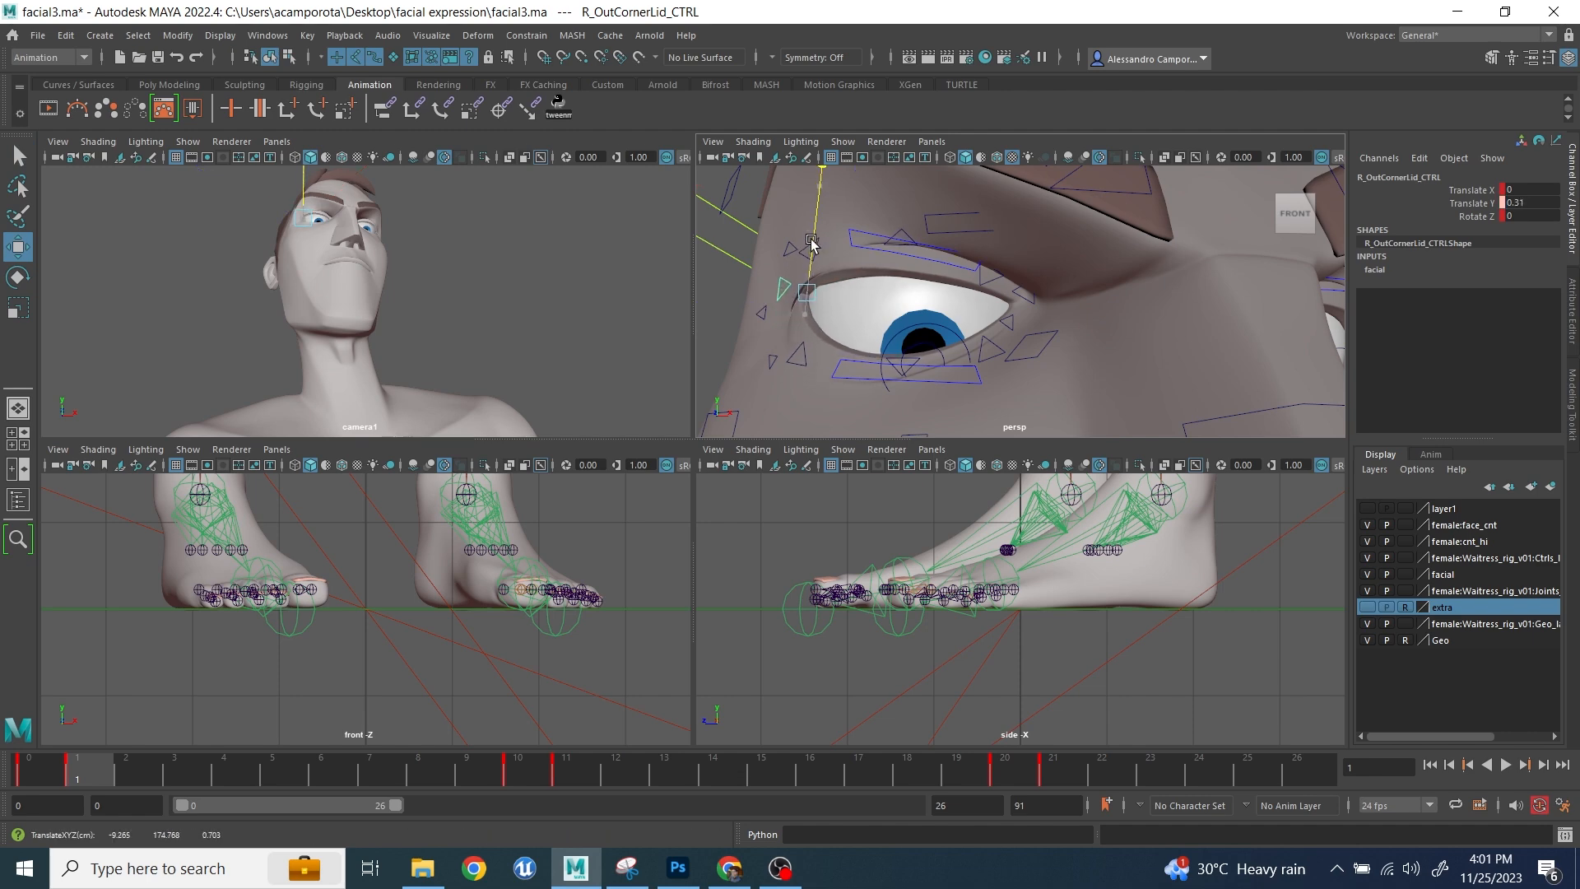
pyautogui.keyDown('alt'); pyautogui.moveTo(946, 267); pyautogui.dragTo(990, 301, button='middle'); pyautogui.keyUp('alt')
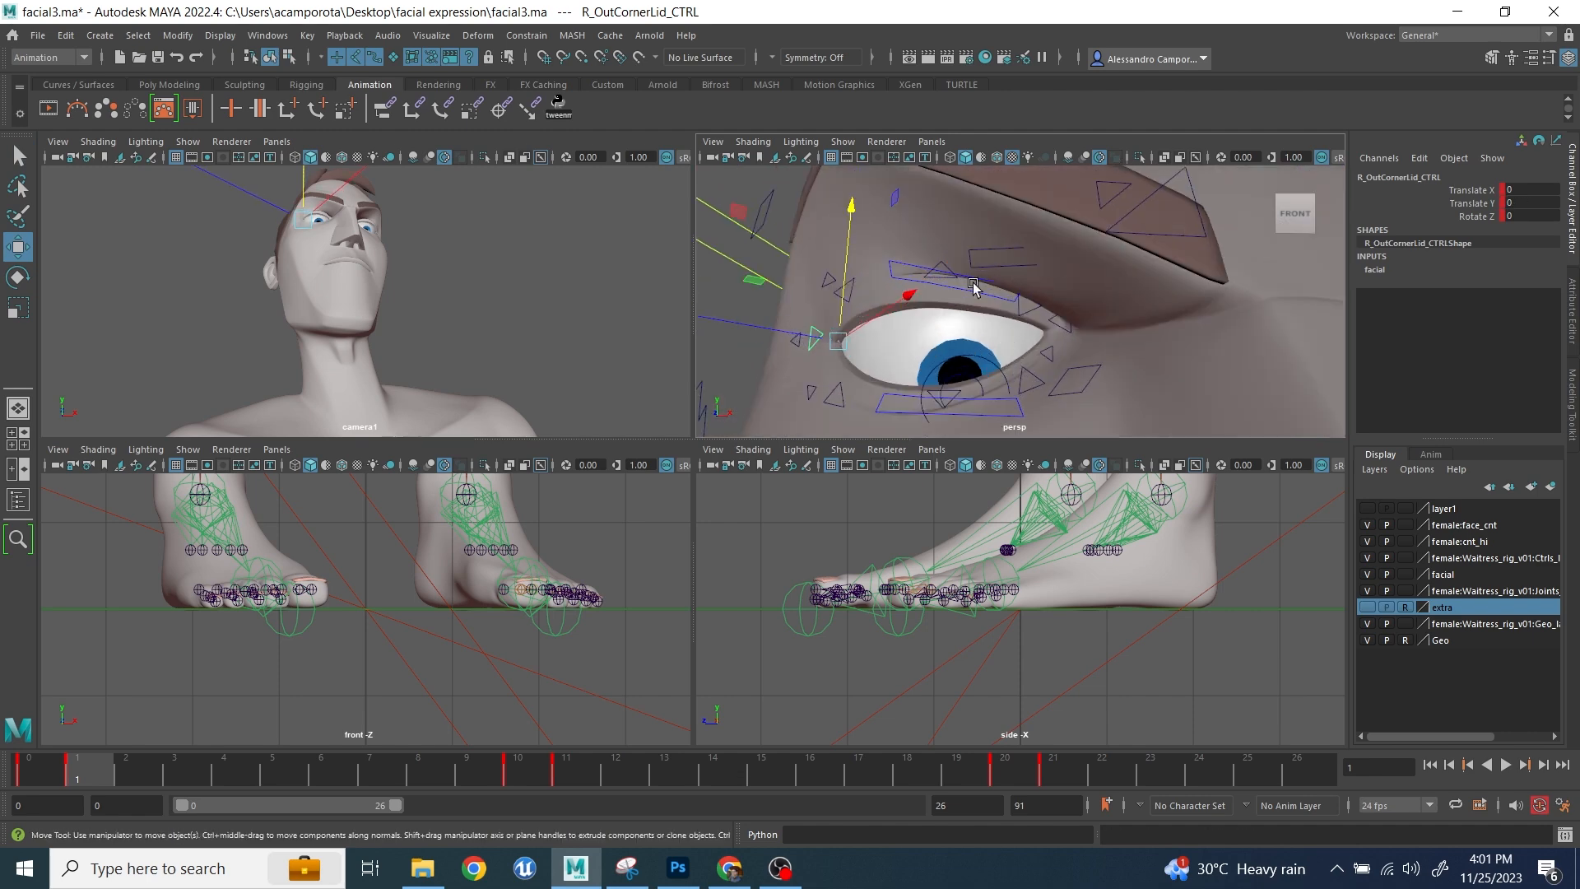
# - Position the right brow flesh control at about X -0.14, Y 0.34, Z -0.87 and rotate it to about 6.3 in Z
pyautogui.click(992, 264)
pyautogui.moveTo(991, 242); pyautogui.dragTo(993, 213)
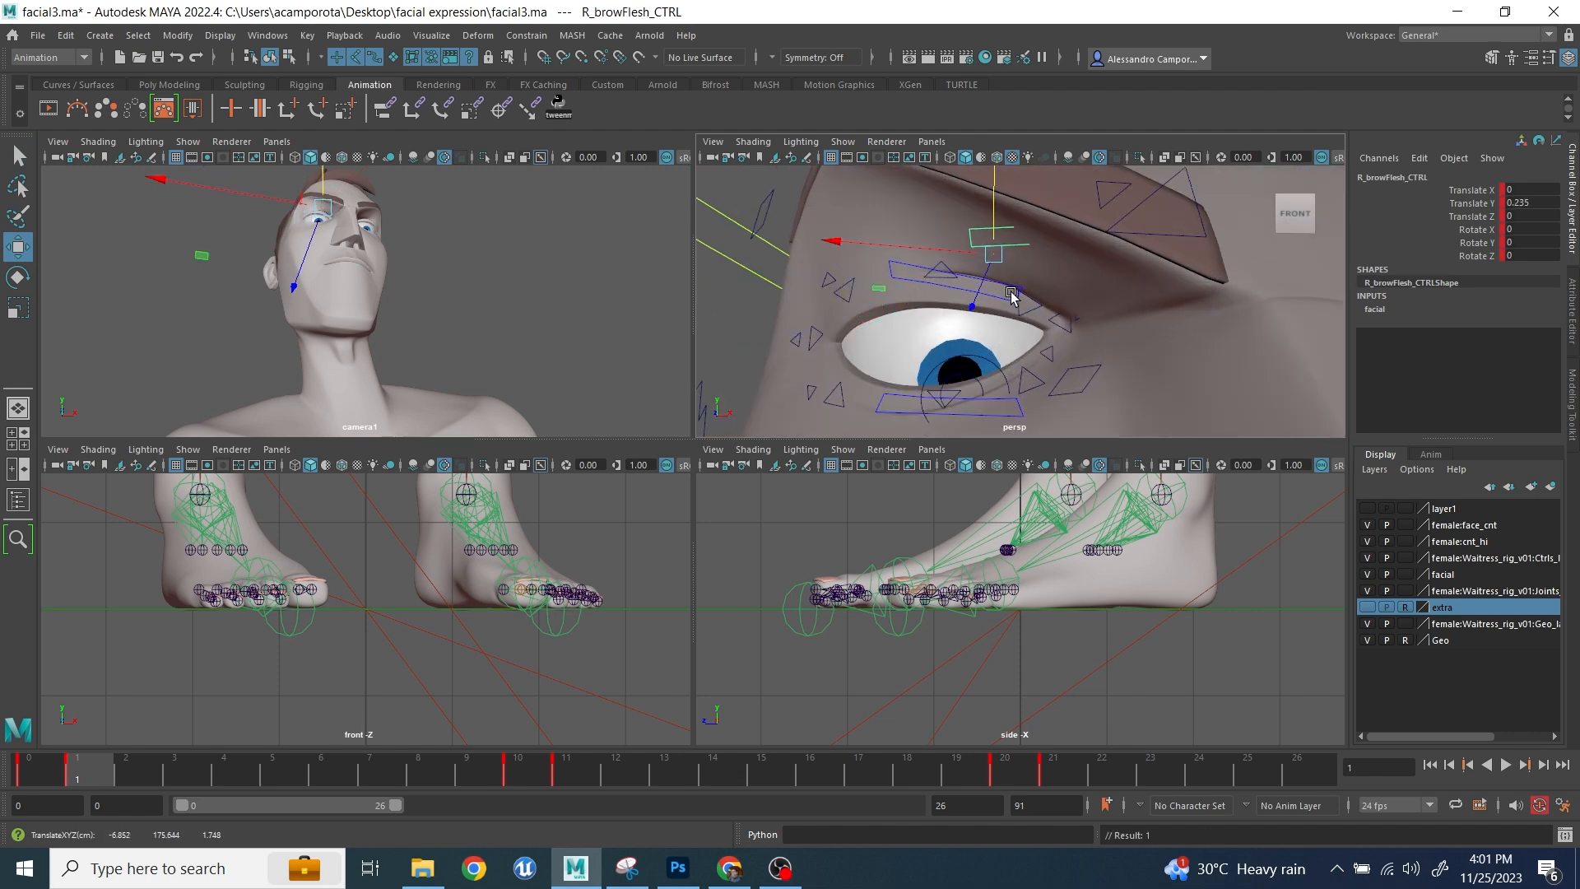
pyautogui.moveTo(973, 291); pyautogui.dragTo(966, 308)
pyautogui.press('e')
pyautogui.moveTo(919, 407); pyautogui.dragTo(905, 399)
pyautogui.press('w')
pyautogui.moveTo(938, 264); pyautogui.dragTo(950, 266)
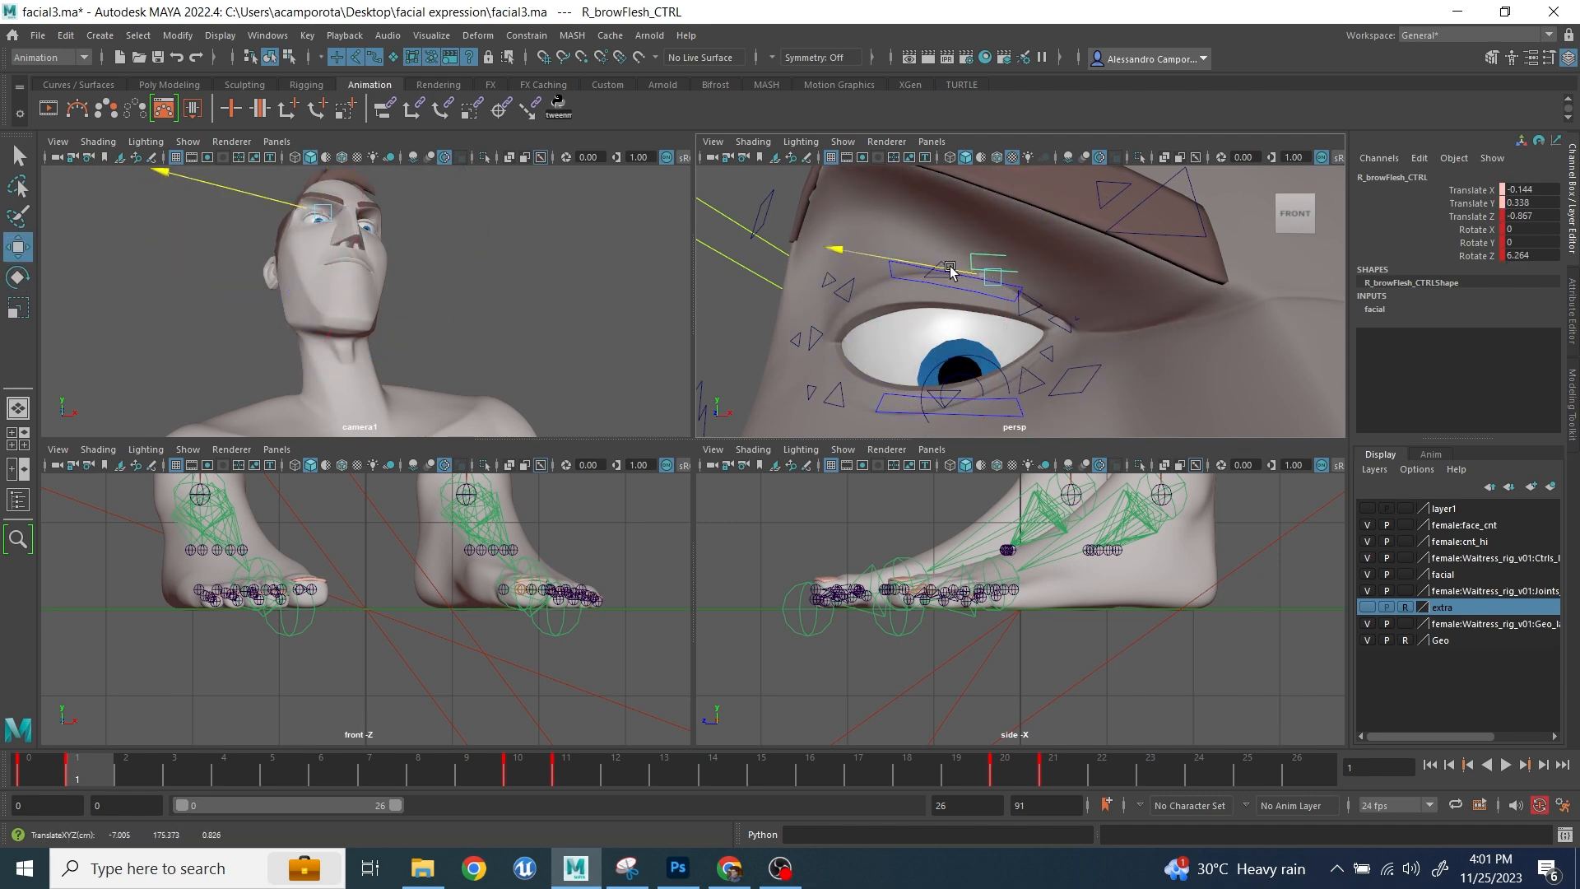
# - Raise the left brow flesh control to about 0.1 in Translate Y
pyautogui.scroll(-4, 1070, 259)
pyautogui.keyDown('alt'); pyautogui.moveTo(1125, 254); pyautogui.dragTo(981, 241); pyautogui.keyUp('alt')
pyautogui.click(1008, 317)
pyautogui.click(971, 264)
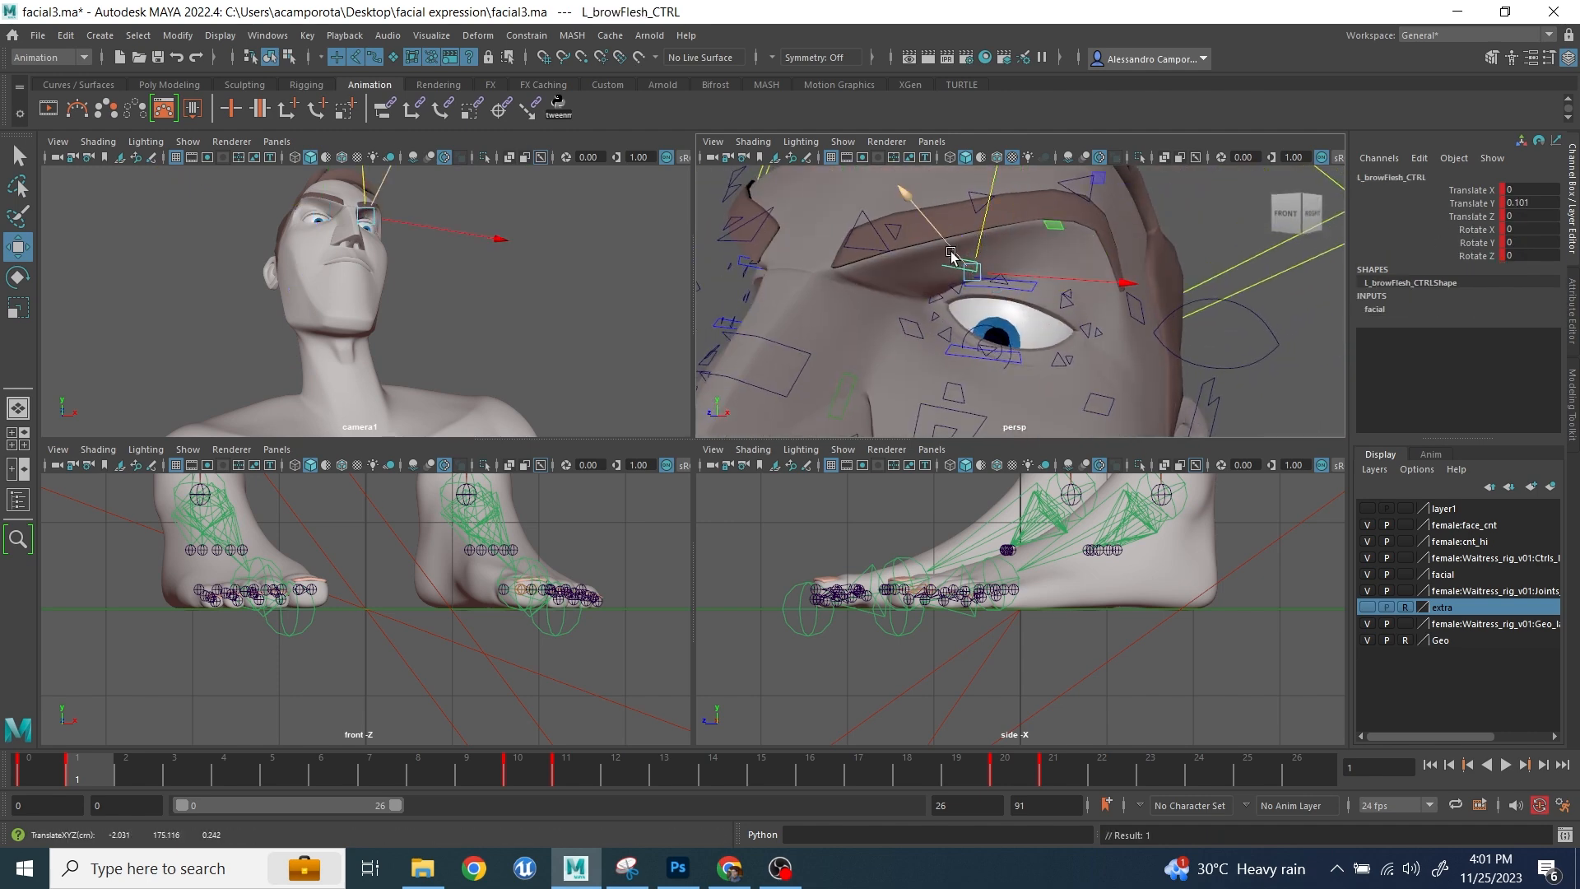
# - Pull the left eyebrow's inner control toward the nose, to about -0.74 in Translate X
pyautogui.keyDown('alt'); pyautogui.moveTo(888, 285); pyautogui.dragTo(954, 284); pyautogui.keyUp('alt')
pyautogui.click(830, 279)
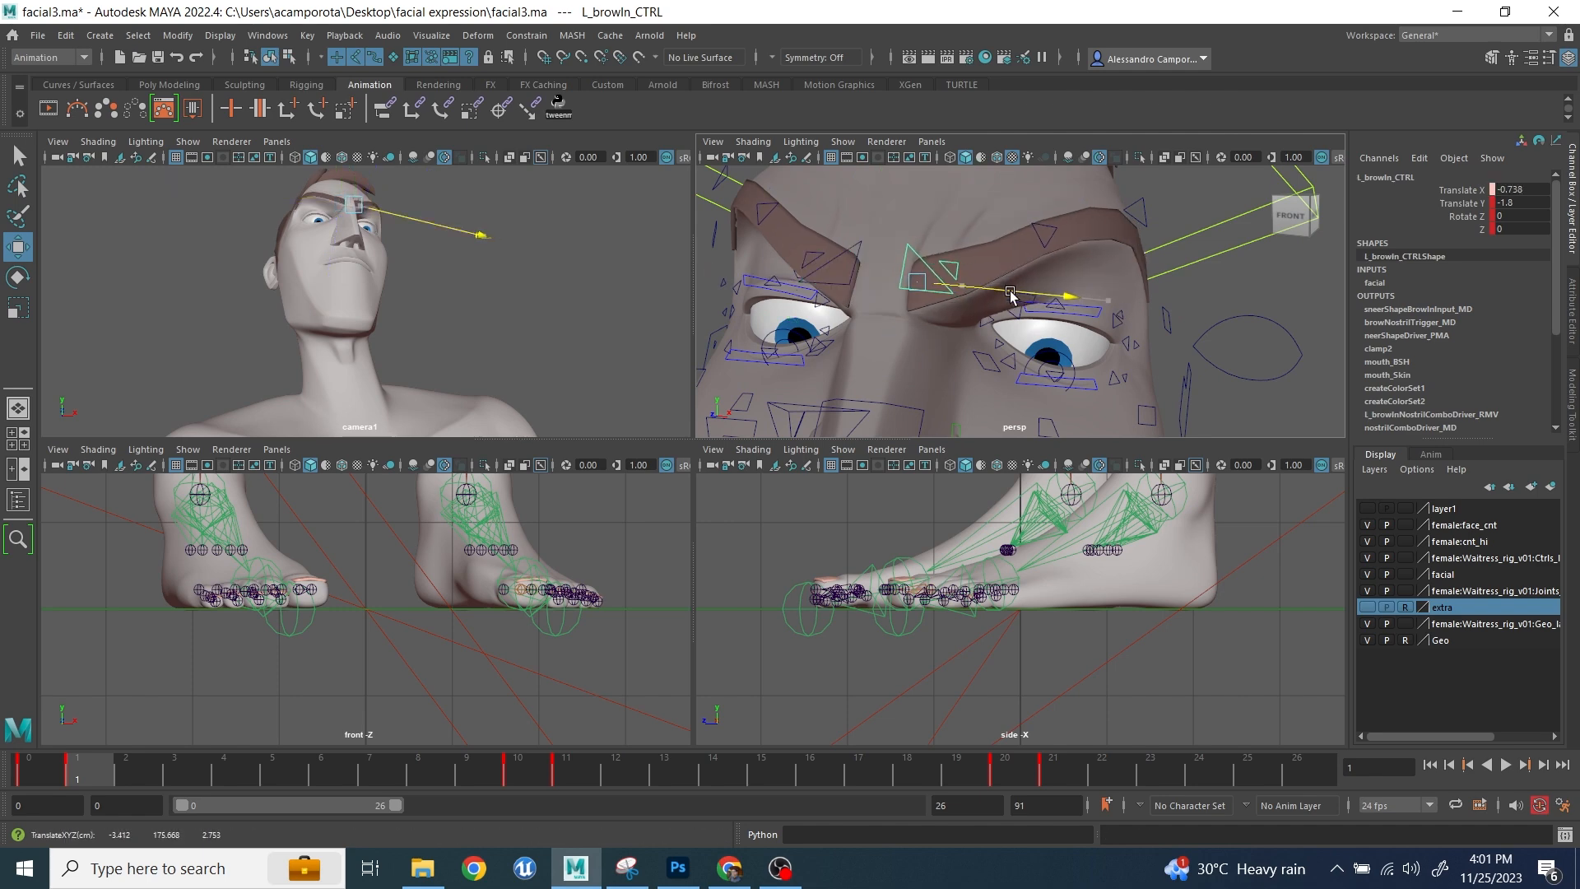
pyautogui.moveTo(1010, 292); pyautogui.dragTo(1012, 293)
# - Rotate the left upper eyelid control so the lid slants like the angry brow
pyautogui.scroll(-3, 1016, 301)
pyautogui.scroll(6, 1020, 304)
pyautogui.click(1046, 263)
pyautogui.press('e')
pyautogui.moveTo(918, 350); pyautogui.dragTo(920, 352)
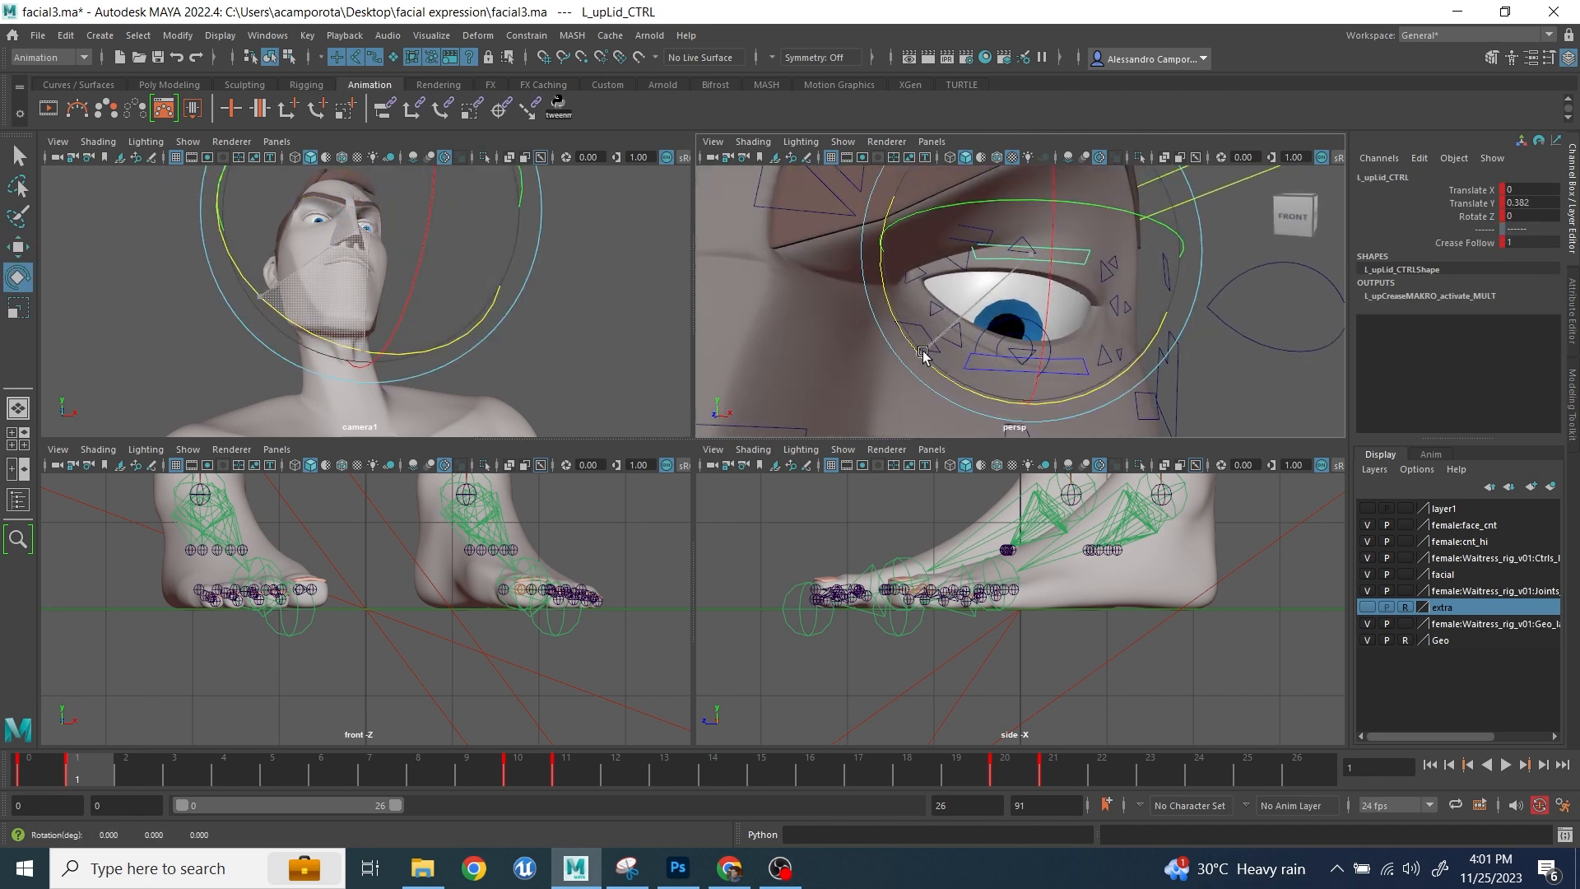
pyautogui.moveTo(920, 352); pyautogui.dragTo(938, 361)
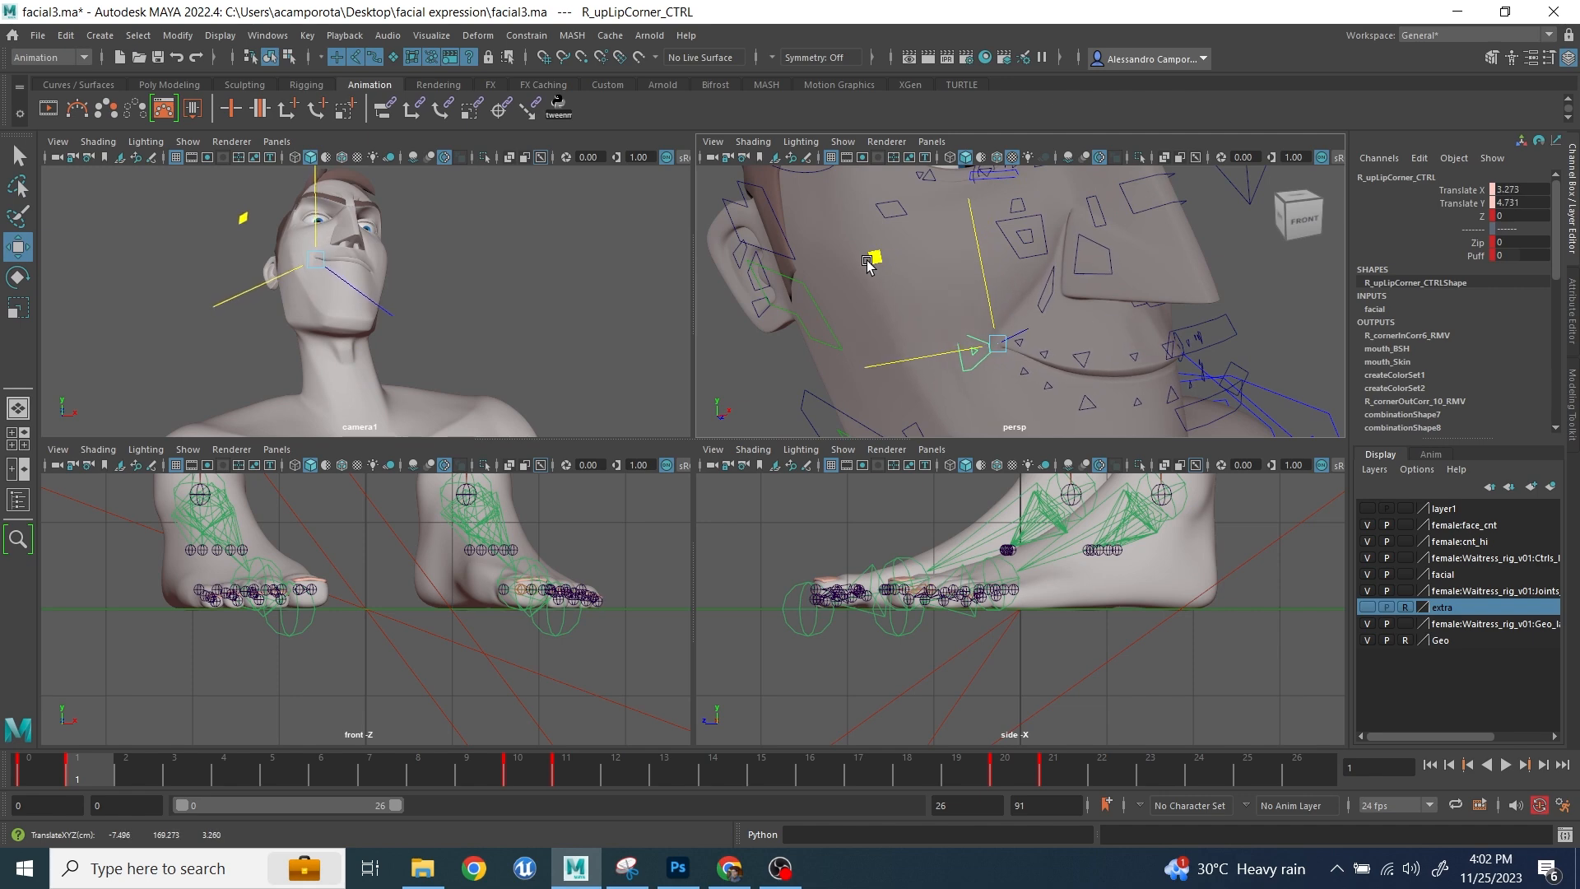
# - Raise the right upper lip corner control to about 7 in Translate Y to strengthen the smirk
pyautogui.keyDown('alt'); pyautogui.moveTo(868, 263); pyautogui.dragTo(1065, 236); pyautogui.keyUp('alt')
pyautogui.click(952, 336)
pyautogui.keyDown('alt'); pyautogui.moveTo(992, 271); pyautogui.dragTo(1077, 274); pyautogui.keyUp('alt')
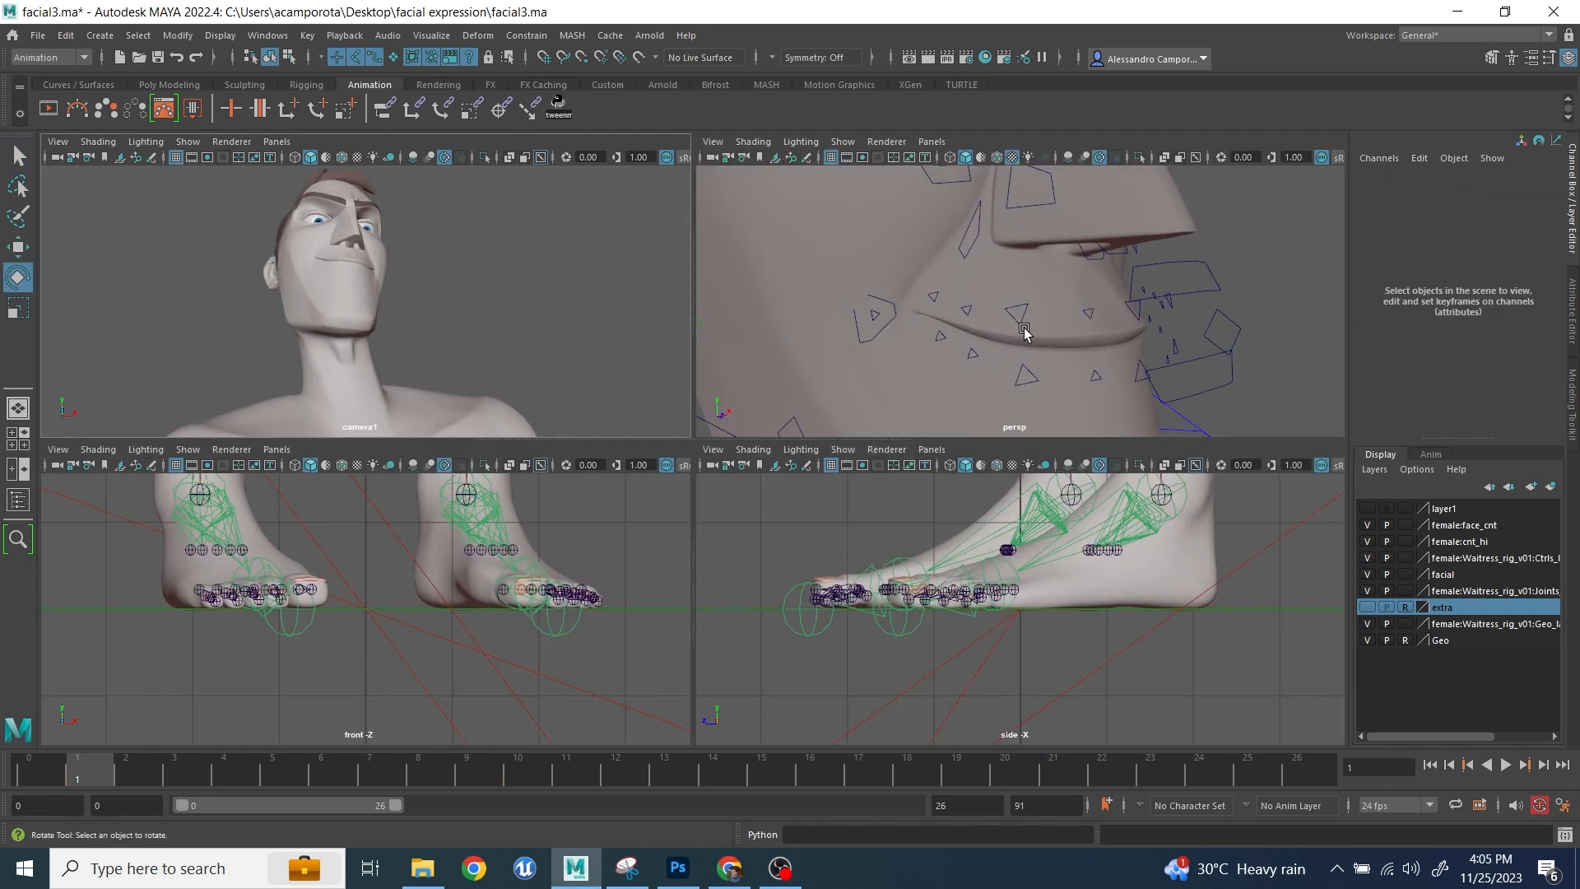
pyautogui.click(875, 312)
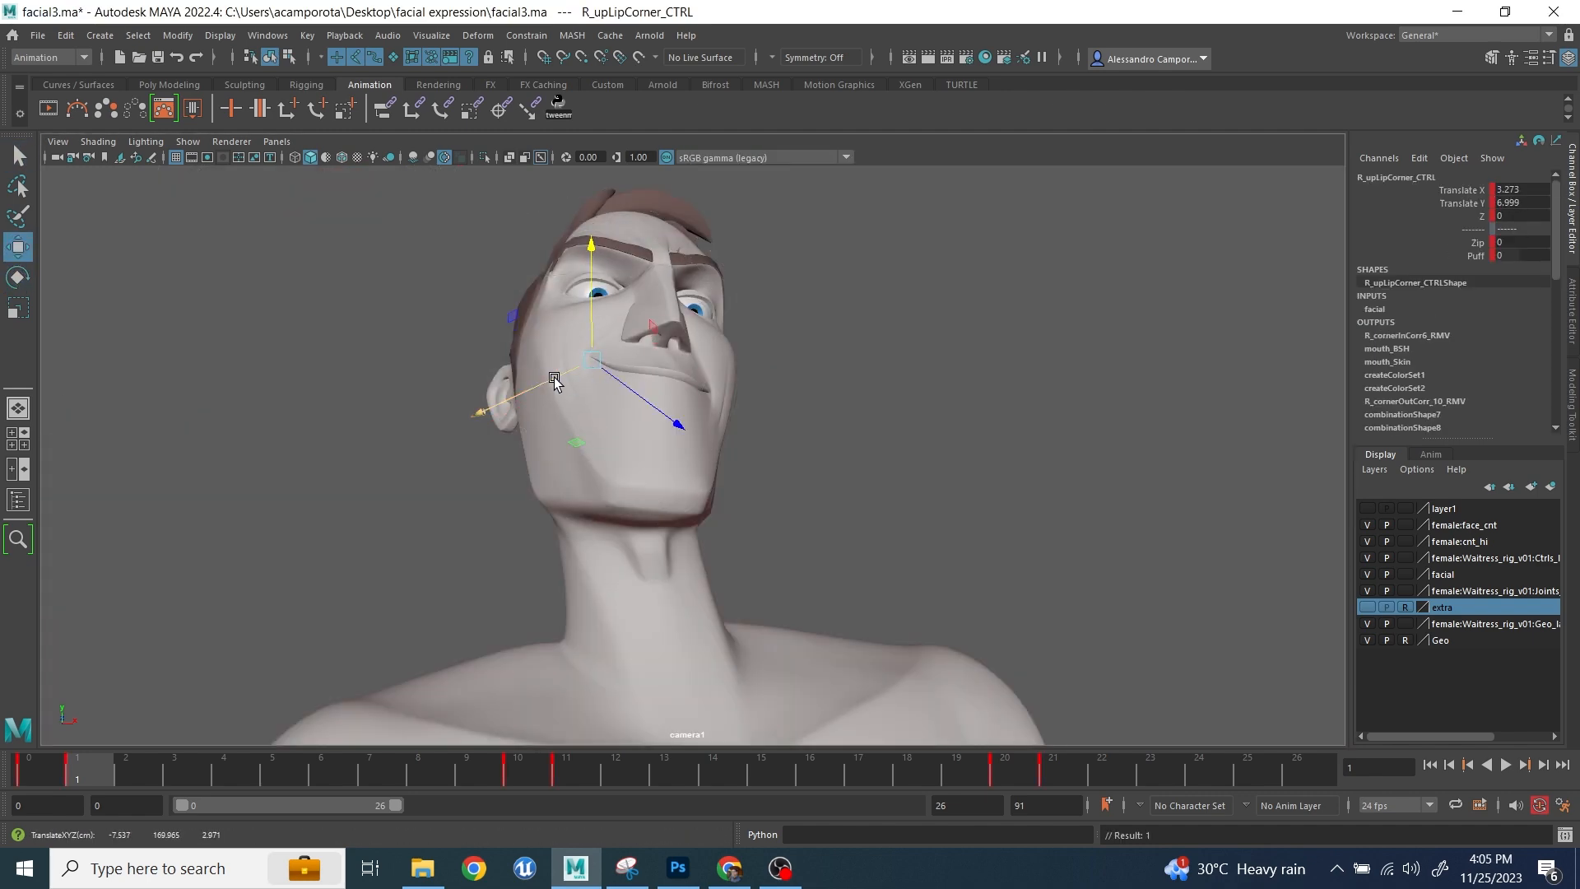
pyautogui.click(966, 436)
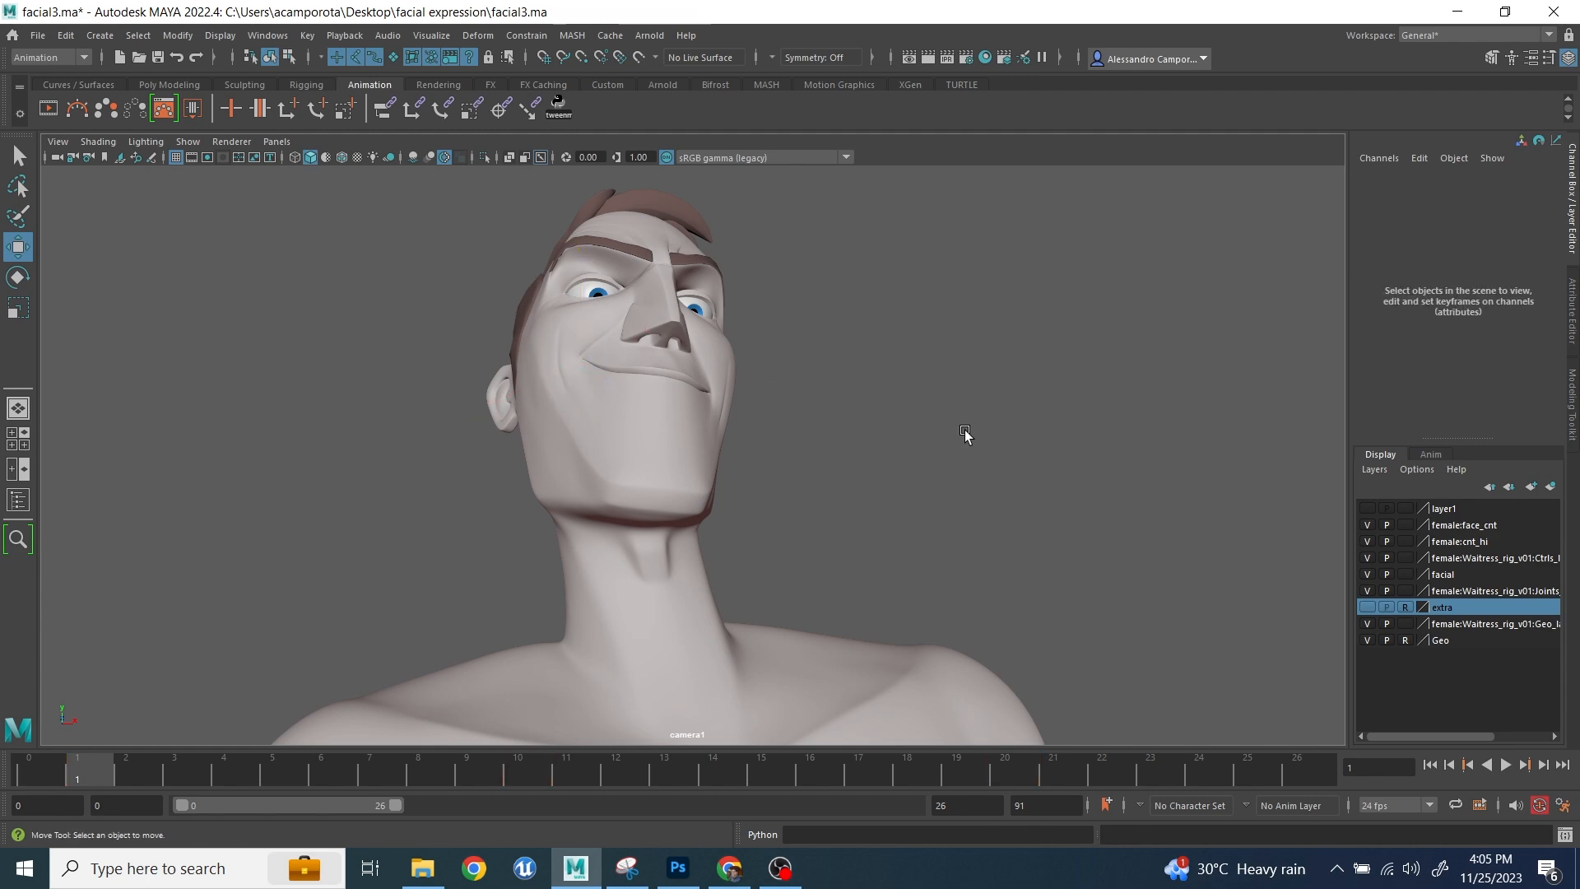
# - Adjust the left and right lower eyelid controls, raising the right one to about 0.17 in Translate Y
pyautogui.press('space')
pyautogui.keyDown('alt'); pyautogui.moveTo(1110, 275); pyautogui.dragTo(1020, 288); pyautogui.keyUp('alt')
pyautogui.scroll(3, 993, 305)
pyautogui.click(993, 305)
pyautogui.press('space')
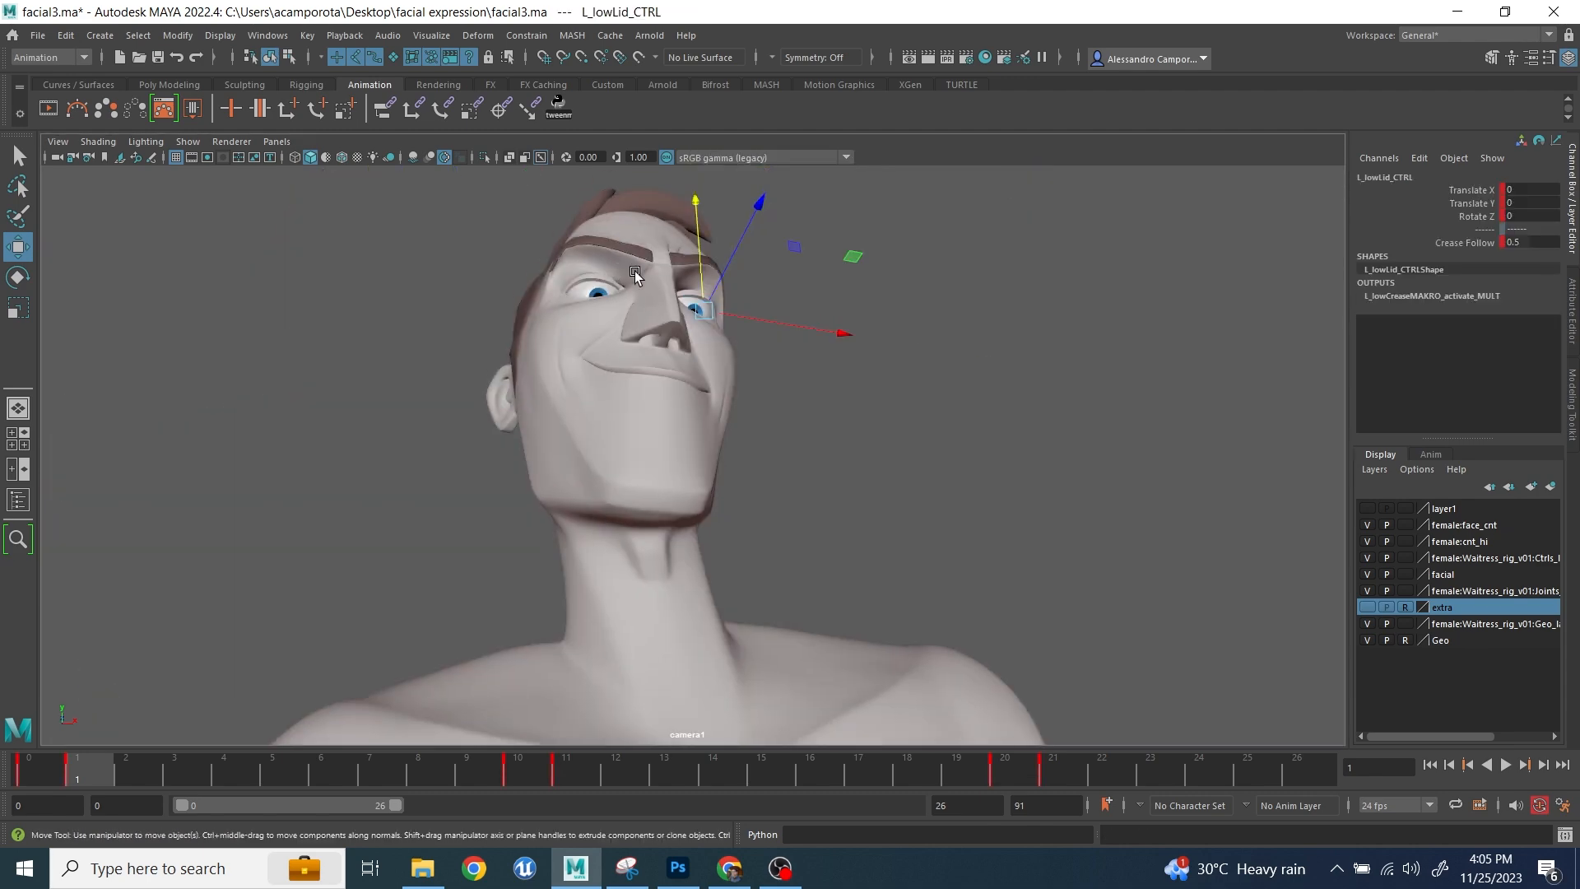
pyautogui.press('space')
pyautogui.click(1064, 336)
pyautogui.press('space')
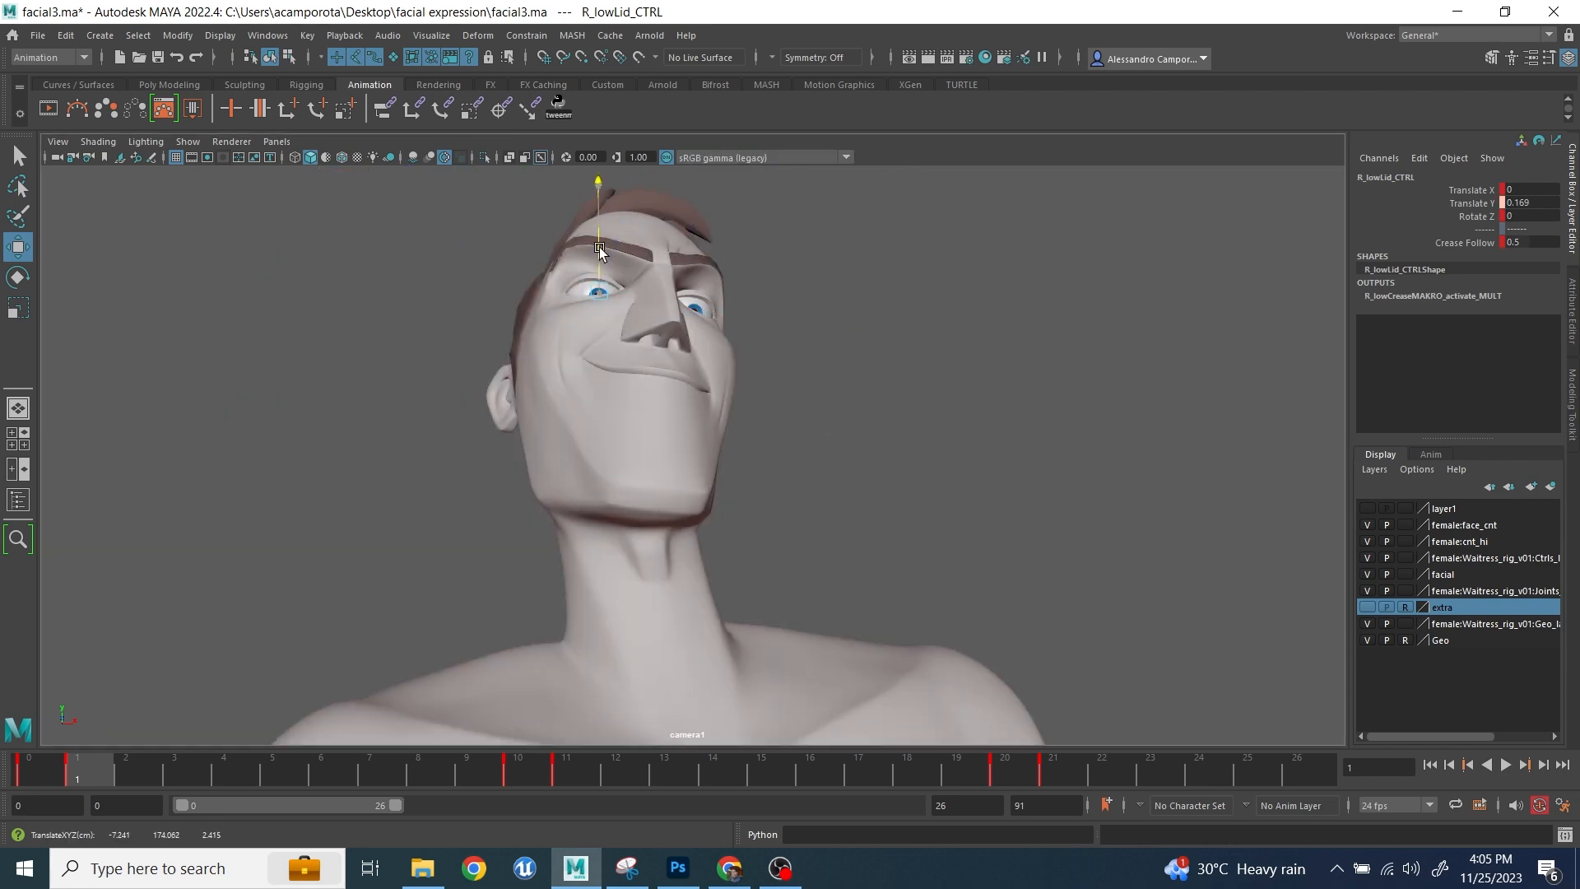
pyautogui.click(993, 304)
# - Rotate the head control slightly to refine the head's tilt in the camera view
pyautogui.press('space')
pyautogui.moveTo(994, 304)
pyautogui.keyDown('alt'); pyautogui.mouseDown()
pyautogui.moveTo(1019, 281)
pyautogui.moveTo(1004, 295)
pyautogui.mouseUp(); pyautogui.keyUp('alt')
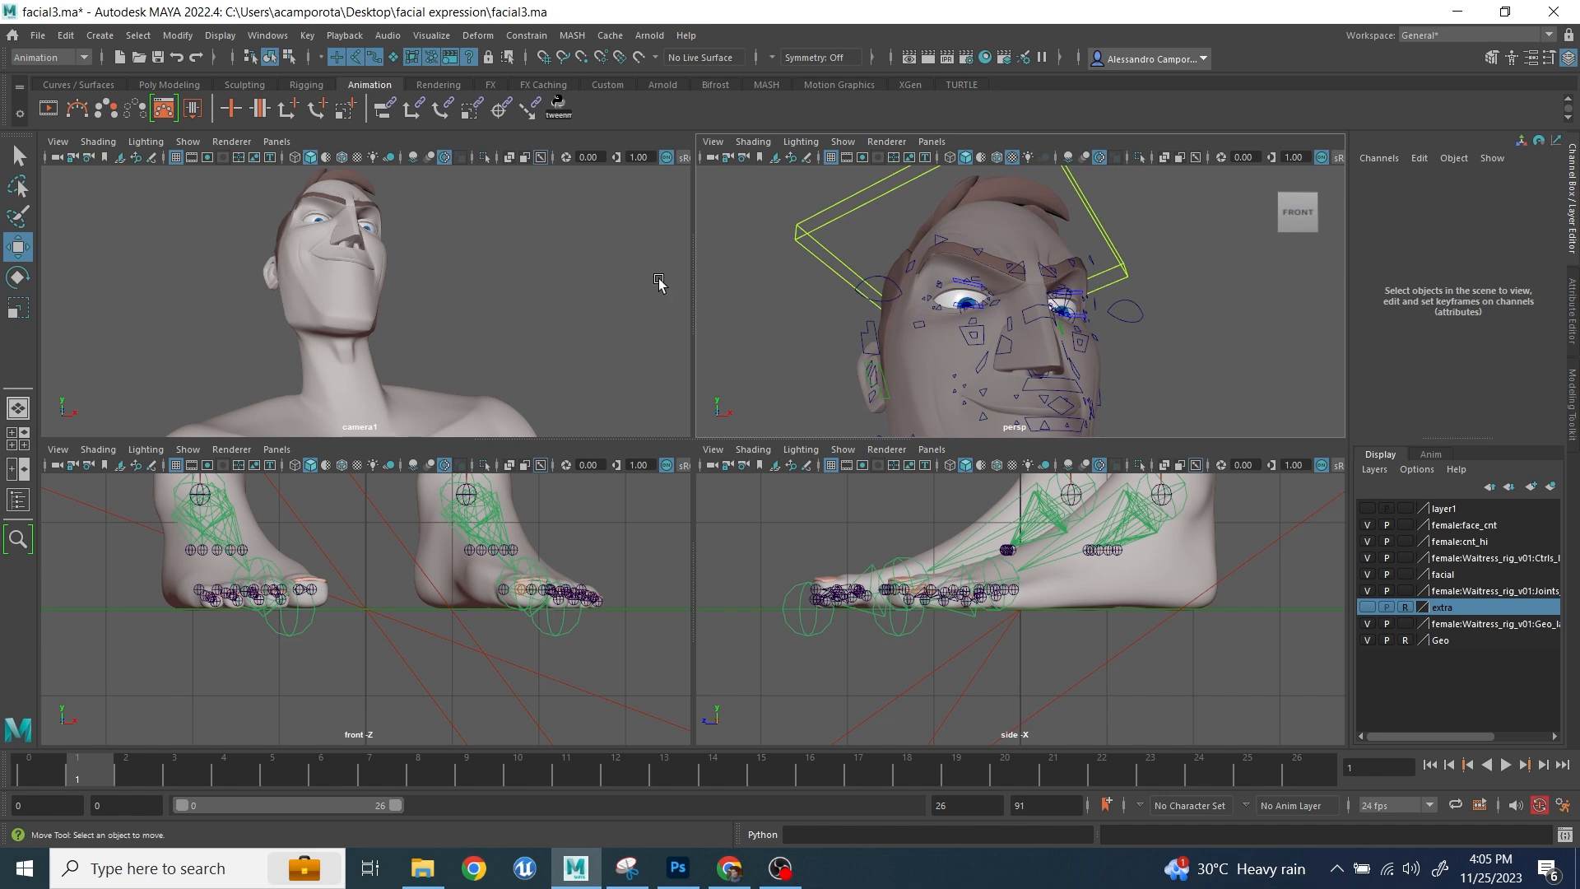
pyautogui.moveTo(861, 251); pyautogui.dragTo(788, 288)
pyautogui.press('space')
pyautogui.press('e')
pyautogui.moveTo(659, 426); pyautogui.dragTo(652, 431)
pyautogui.click(942, 356)
pyautogui.hotkey('ctrl', 'z')
pyautogui.moveTo(667, 358)
pyautogui.mouseDown()
pyautogui.moveTo(614, 367)
pyautogui.moveTo(671, 360)
pyautogui.mouseUp()
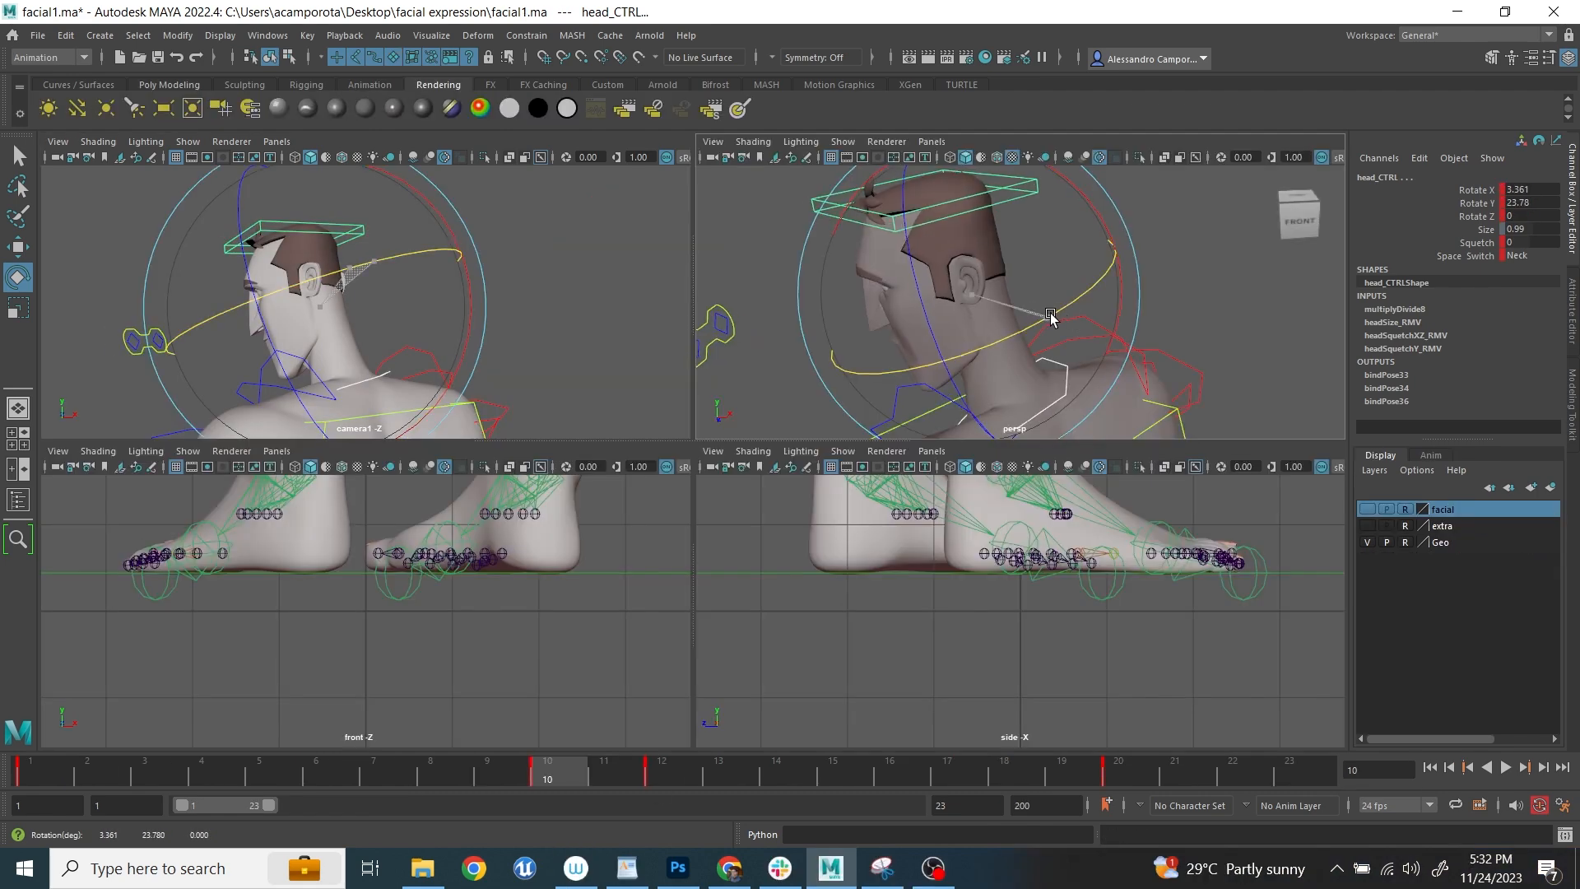
# - Rotate the head control at frame 10 to about X 5.9, Y 27.2 and Z -11.2 degrees
pyautogui.keyDown('alt'); pyautogui.moveTo(939, 162); pyautogui.dragTo(1012, 240, button='middle'); pyautogui.keyUp('alt')
pyautogui.moveTo(1012, 239); pyautogui.dragTo(1065, 324)
pyautogui.click(1084, 350)
pyautogui.moveTo(1135, 428); pyautogui.dragTo(1167, 198)
pyautogui.click(1088, 206)
pyautogui.moveTo(1136, 344); pyautogui.dragTo(1168, 264)
pyautogui.click(1085, 284)
pyautogui.moveTo(323, 367); pyautogui.dragTo(308, 364)
# - Shift the eye aim control sideways to about 14.1 in Translate X to redirect the gaze
pyautogui.keyDown('alt'); pyautogui.moveTo(955, 399); pyautogui.dragTo(917, 268, button='middle'); pyautogui.keyUp('alt')
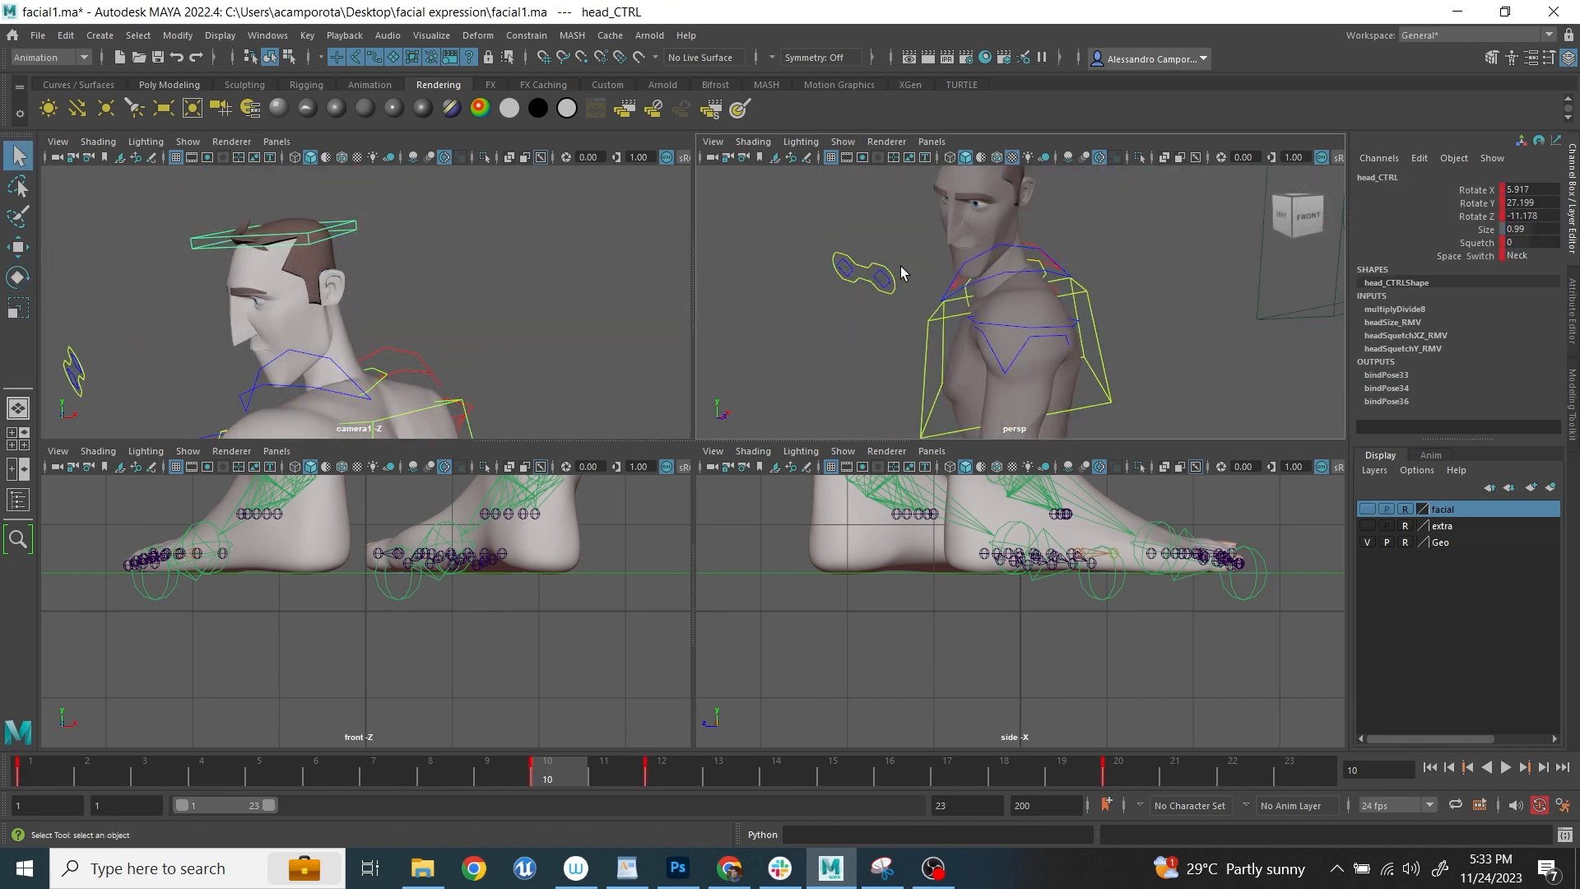
pyautogui.click(894, 285)
pyautogui.moveTo(1087, 298); pyautogui.dragTo(1086, 299)
pyautogui.keyDown('alt'); pyautogui.moveTo(1046, 322); pyautogui.dragTo(1023, 261, button='middle'); pyautogui.keyUp('alt')
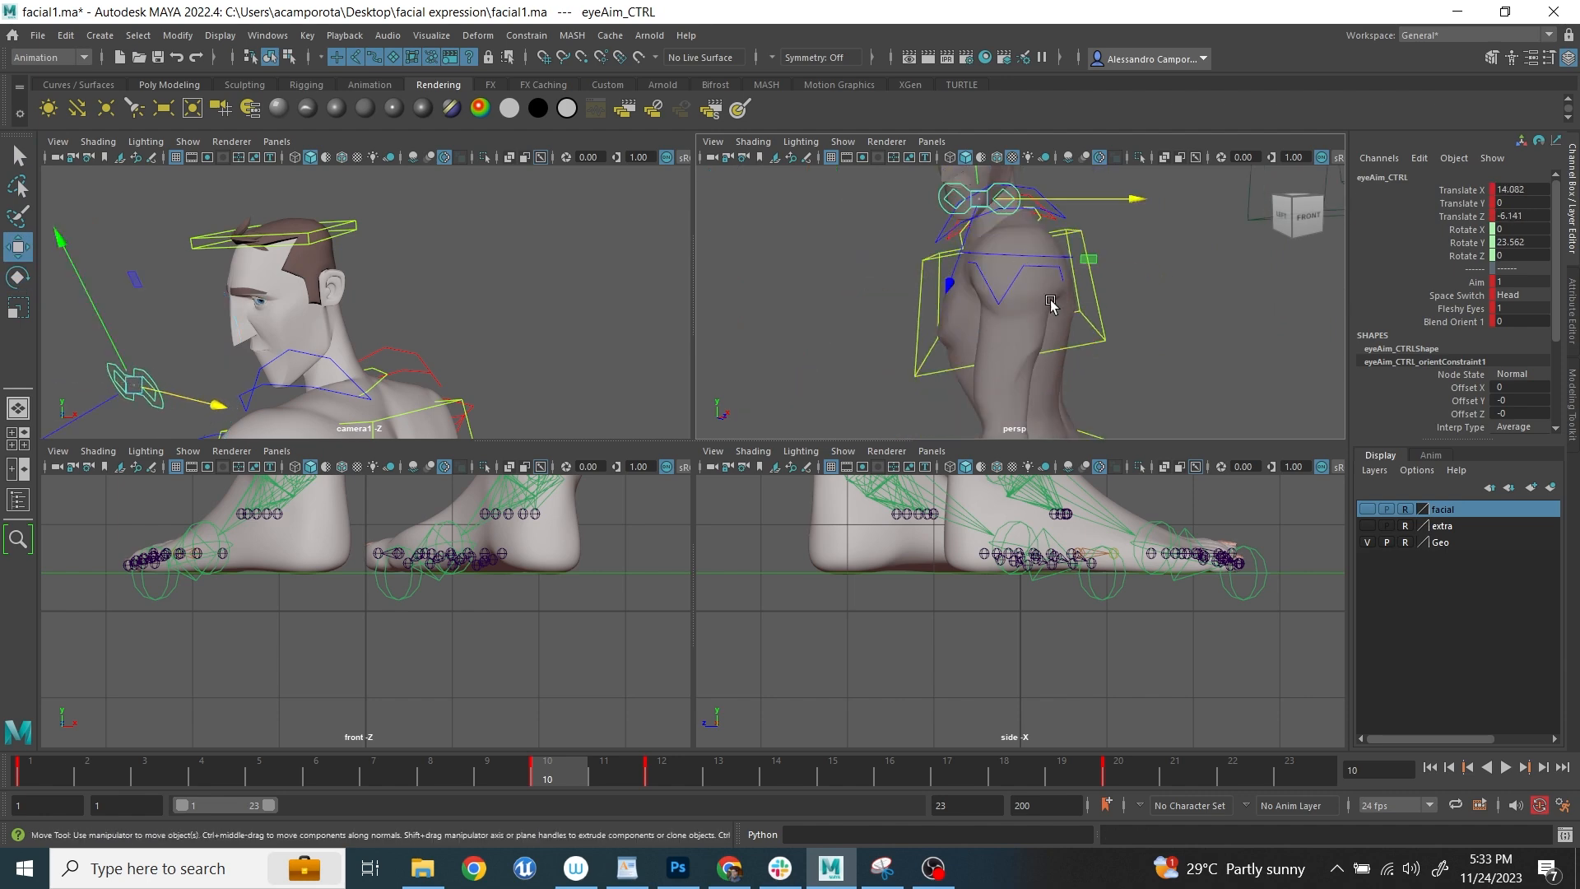
# - Rotate the chest control to change the turn of the upper body
pyautogui.click(1075, 339)
pyautogui.press('e')
pyautogui.moveTo(1114, 408); pyautogui.dragTo(1080, 421)
pyautogui.moveTo(1107, 258); pyautogui.dragTo(1078, 329)
# - Reposition the eye aim control to about 18.4 in Translate X and -9.9 in Translate Z
pyautogui.scroll(-5, 1112, 289)
pyautogui.click(1202, 288)
pyautogui.press('q')
pyautogui.scroll(-5, 1157, 272)
pyautogui.press('w')
pyautogui.moveTo(1162, 322); pyautogui.dragTo(1150, 324)
pyautogui.press('e')
pyautogui.moveTo(1128, 379); pyautogui.dragTo(1131, 376)
pyautogui.press('w')
# - Refine the upper body's lean by rotating the chest control once more
pyautogui.scroll(8, 880, 297)
pyautogui.keyDown('alt'); pyautogui.moveTo(872, 289); pyautogui.dragTo(924, 292); pyautogui.keyUp('alt')
pyautogui.keyDown('alt'); pyautogui.moveTo(924, 293); pyautogui.dragTo(1020, 330, button='middle'); pyautogui.keyUp('alt')
pyautogui.scroll(3, 1023, 324)
pyautogui.click(1070, 377)
pyautogui.press('e')
pyautogui.moveTo(1103, 413); pyautogui.dragTo(1119, 360)
pyautogui.press('w')
pyautogui.keyDown('alt'); pyautogui.moveTo(1072, 226); pyautogui.dragTo(1082, 317, button='middle'); pyautogui.keyUp('alt')
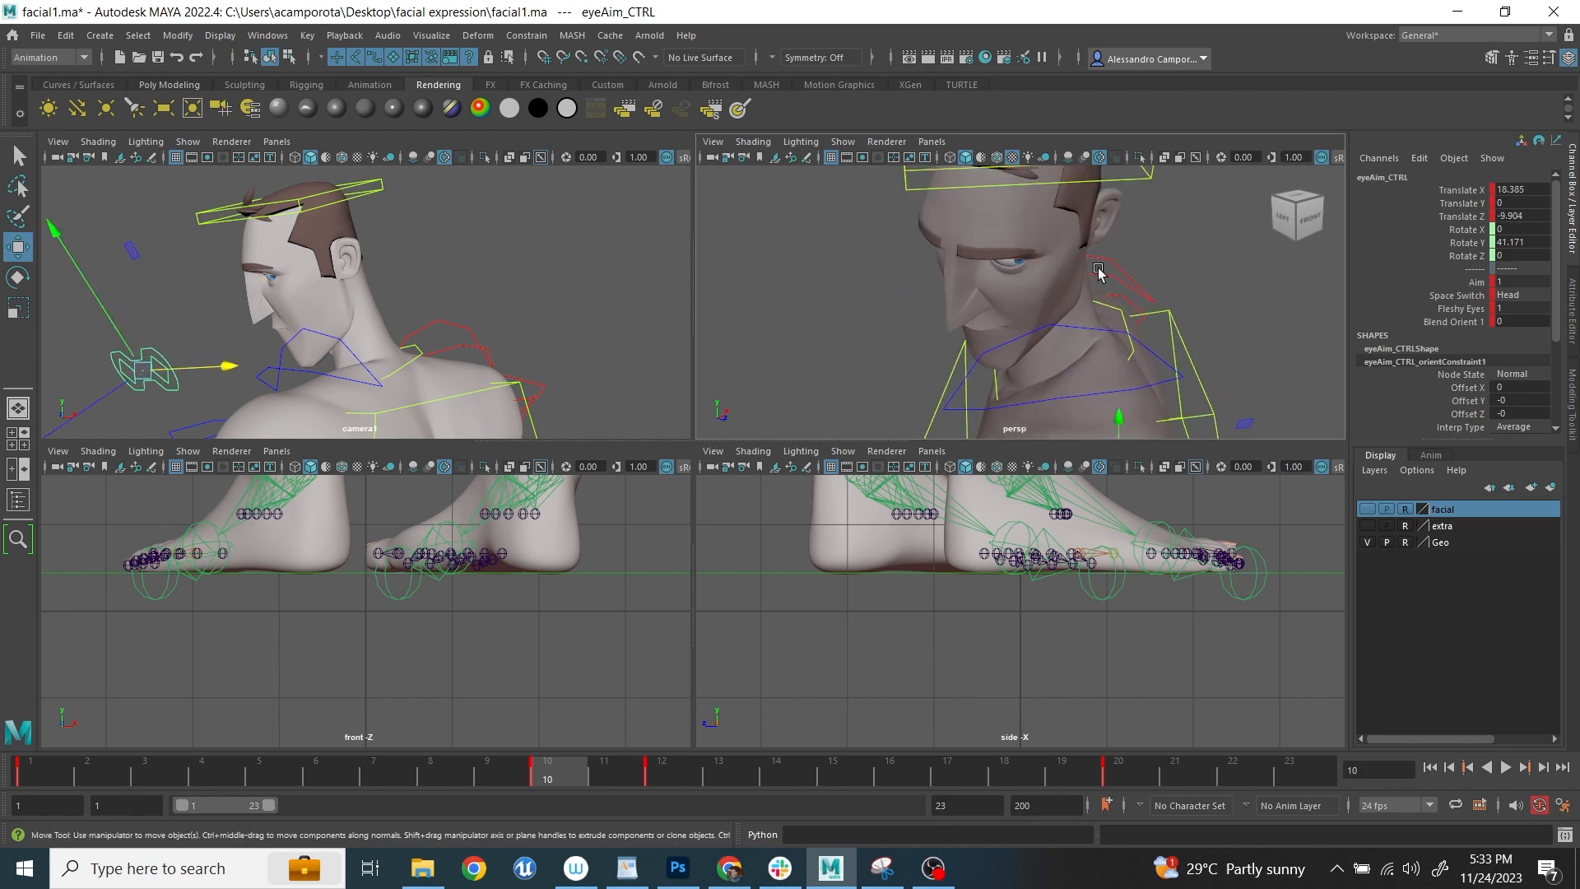
# - Try rotating the head control in the enlarged camera view
pyautogui.click(1114, 180)
pyautogui.press('e')
pyautogui.press('space')
pyautogui.hotkey('alt', '1')
pyautogui.moveTo(720, 414); pyautogui.dragTo(744, 398)
pyautogui.hotkey('ctrl', 'z')
pyautogui.hotkey('ctrl', 'z')
pyautogui.hotkey('ctrl', 'z')
# - Rotate the neck and head controls together to match the reference sketch in the camera view
pyautogui.press('space')
pyautogui.click(1113, 367)
pyautogui.keyDown('shift'); pyautogui.click(1149, 178); pyautogui.keyUp('shift')
pyautogui.press('space')
pyautogui.press('e')
pyautogui.moveTo(700, 446); pyautogui.dragTo(710, 441)
pyautogui.moveTo(655, 410); pyautogui.dragTo(688, 425)
pyautogui.click(679, 870)
pyautogui.click(681, 875)
pyautogui.hotkey('ctrl', 'z')
pyautogui.hotkey('ctrl', 'z')
pyautogui.moveTo(632, 403); pyautogui.dragTo(628, 458)
pyautogui.press('space')
# - Move and rotate the body controls to adjust how the upper body sits in the camera view
pyautogui.scroll(-10, 1060, 362)
pyautogui.press('q')
pyautogui.click(1098, 297)
pyautogui.keyDown('alt'); pyautogui.moveTo(1231, 398); pyautogui.dragTo(1296, 380); pyautogui.keyUp('alt')
pyautogui.press('w')
pyautogui.moveTo(1060, 217); pyautogui.dragTo(1060, 243)
pyautogui.press('e')
pyautogui.moveTo(1180, 205); pyautogui.dragTo(1190, 252)
pyautogui.press('w')
pyautogui.moveTo(1090, 237); pyautogui.dragTo(1091, 234)
pyautogui.moveTo(1213, 348); pyautogui.dragTo(1209, 347)
# - Rotate the neck area further and compare the pose with the reference sketches in Photoshop
pyautogui.keyDown('alt'); pyautogui.moveTo(1090, 333); pyautogui.dragTo(997, 363); pyautogui.keyUp('alt')
pyautogui.scroll(4, 997, 363)
pyautogui.press('q')
pyautogui.click(1048, 340)
pyautogui.click(1042, 314)
pyautogui.press('e')
pyautogui.moveTo(1094, 371); pyautogui.dragTo(1083, 375)
pyautogui.press('q')
pyautogui.moveTo(863, 200); pyautogui.dragTo(1165, 436)
pyautogui.click(680, 870)
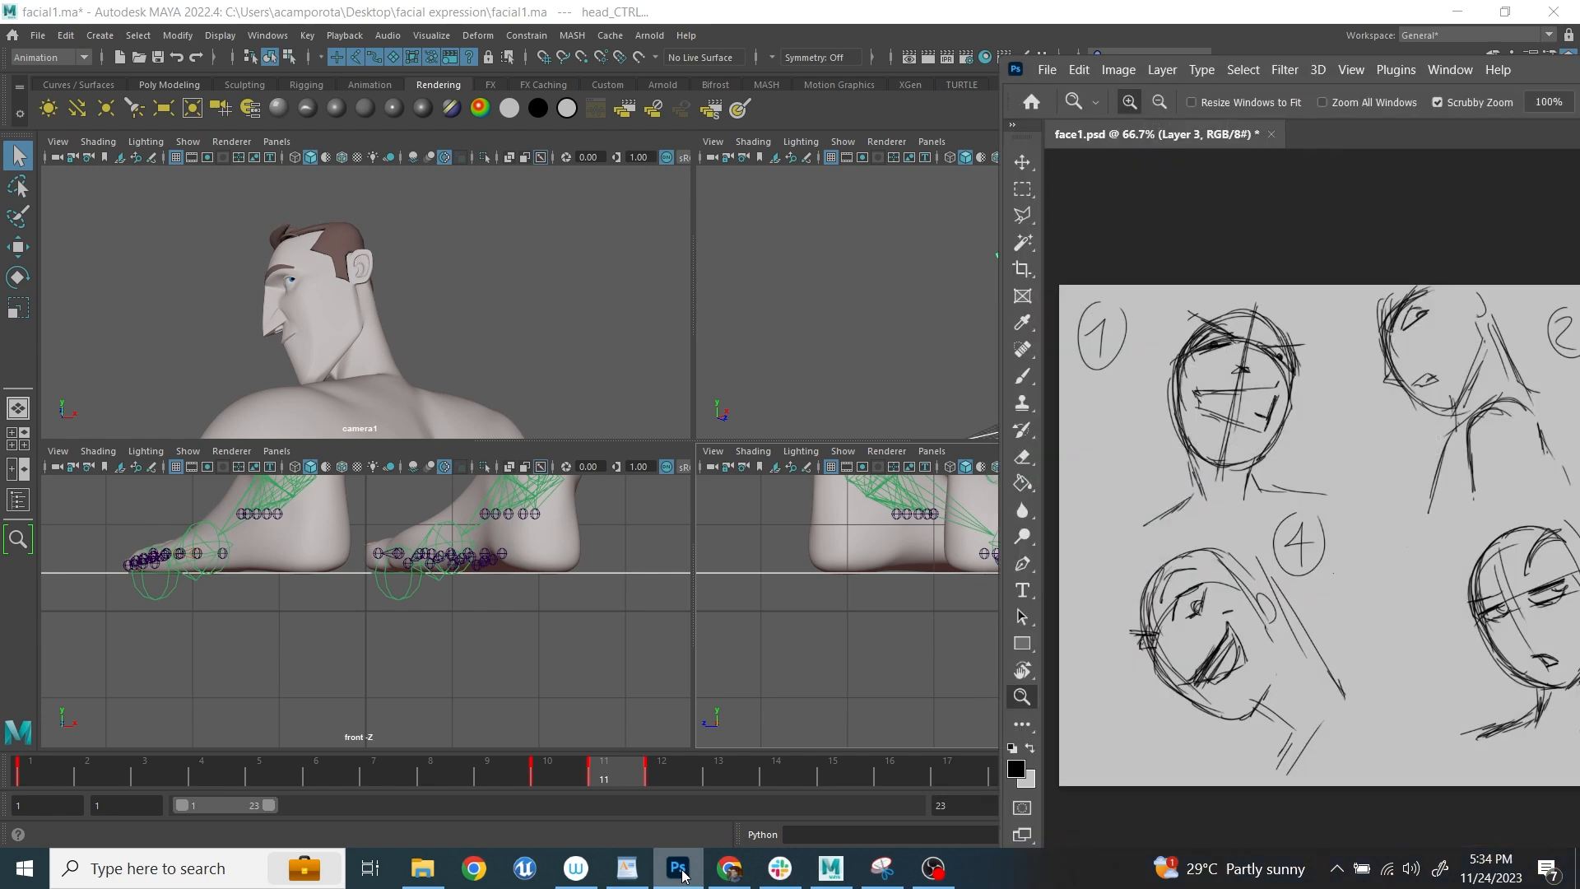
pyautogui.click(683, 875)
# - Rotate the neck control at frame 11 to refine the angle beneath the head
pyautogui.click(965, 343)
pyautogui.scroll(8, 970, 345)
pyautogui.keyDown('alt'); pyautogui.moveTo(1045, 263); pyautogui.dragTo(1012, 328, button='middle'); pyautogui.keyUp('alt')
pyautogui.click(1015, 317)
pyautogui.press('e')
pyautogui.moveTo(1022, 285); pyautogui.dragTo(1066, 278)
# - Rotate the head control in the camera view to about 3.4 in X, 30.7 in Y and 3.2 in Z
pyautogui.press('q')
pyautogui.click(1070, 235)
pyautogui.click(897, 219)
pyautogui.press('e')
pyautogui.press('space')
pyautogui.moveTo(606, 405)
pyautogui.mouseDown()
pyautogui.moveTo(631, 469)
pyautogui.moveTo(624, 417)
pyautogui.mouseUp()
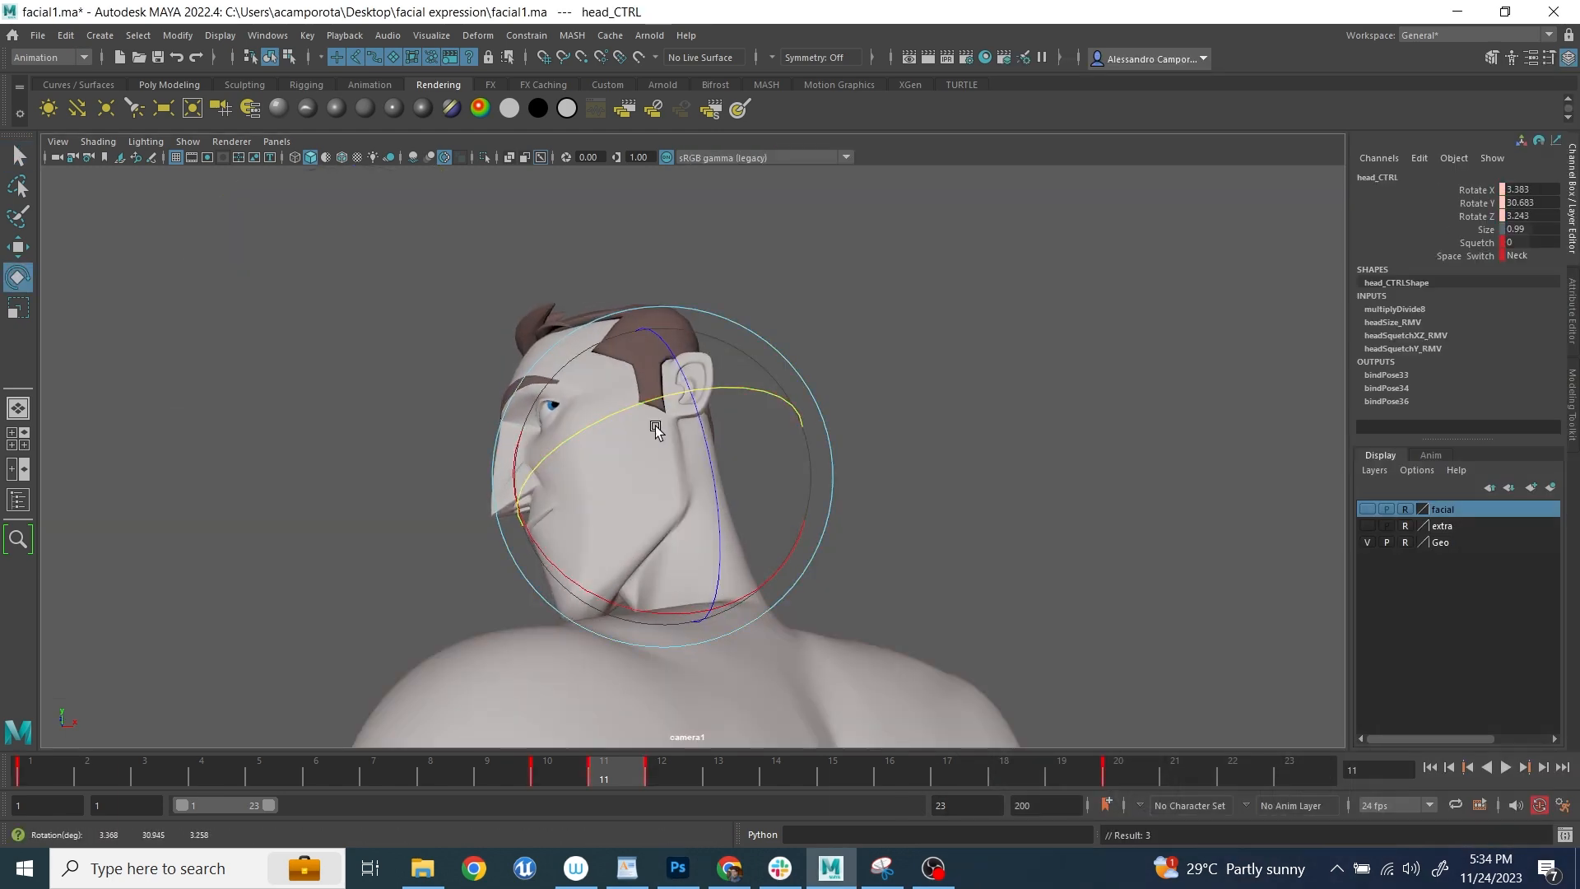
pyautogui.press('space')
# - Rotate the neck and head controls together again while judging the silhouette in the full camera view
pyautogui.keyDown('alt'); pyautogui.moveTo(1093, 398); pyautogui.dragTo(974, 368); pyautogui.keyUp('alt')
pyautogui.press('q')
pyautogui.click(1061, 321)
pyautogui.press('e')
pyautogui.click(1005, 319)
pyautogui.press('q')
pyautogui.keyDown('alt'); pyautogui.moveTo(1094, 329); pyautogui.dragTo(1061, 279); pyautogui.keyUp('alt')
pyautogui.keyDown('alt'); pyautogui.moveTo(1062, 279); pyautogui.dragTo(1079, 351, button='middle'); pyautogui.keyUp('alt')
pyautogui.click(1060, 325)
pyautogui.keyDown('shift'); pyautogui.click(1020, 198); pyautogui.keyUp('shift')
pyautogui.press('e')
pyautogui.press('space')
pyautogui.moveTo(616, 553); pyautogui.dragTo(634, 526)
pyautogui.moveTo(616, 407); pyautogui.dragTo(563, 453)
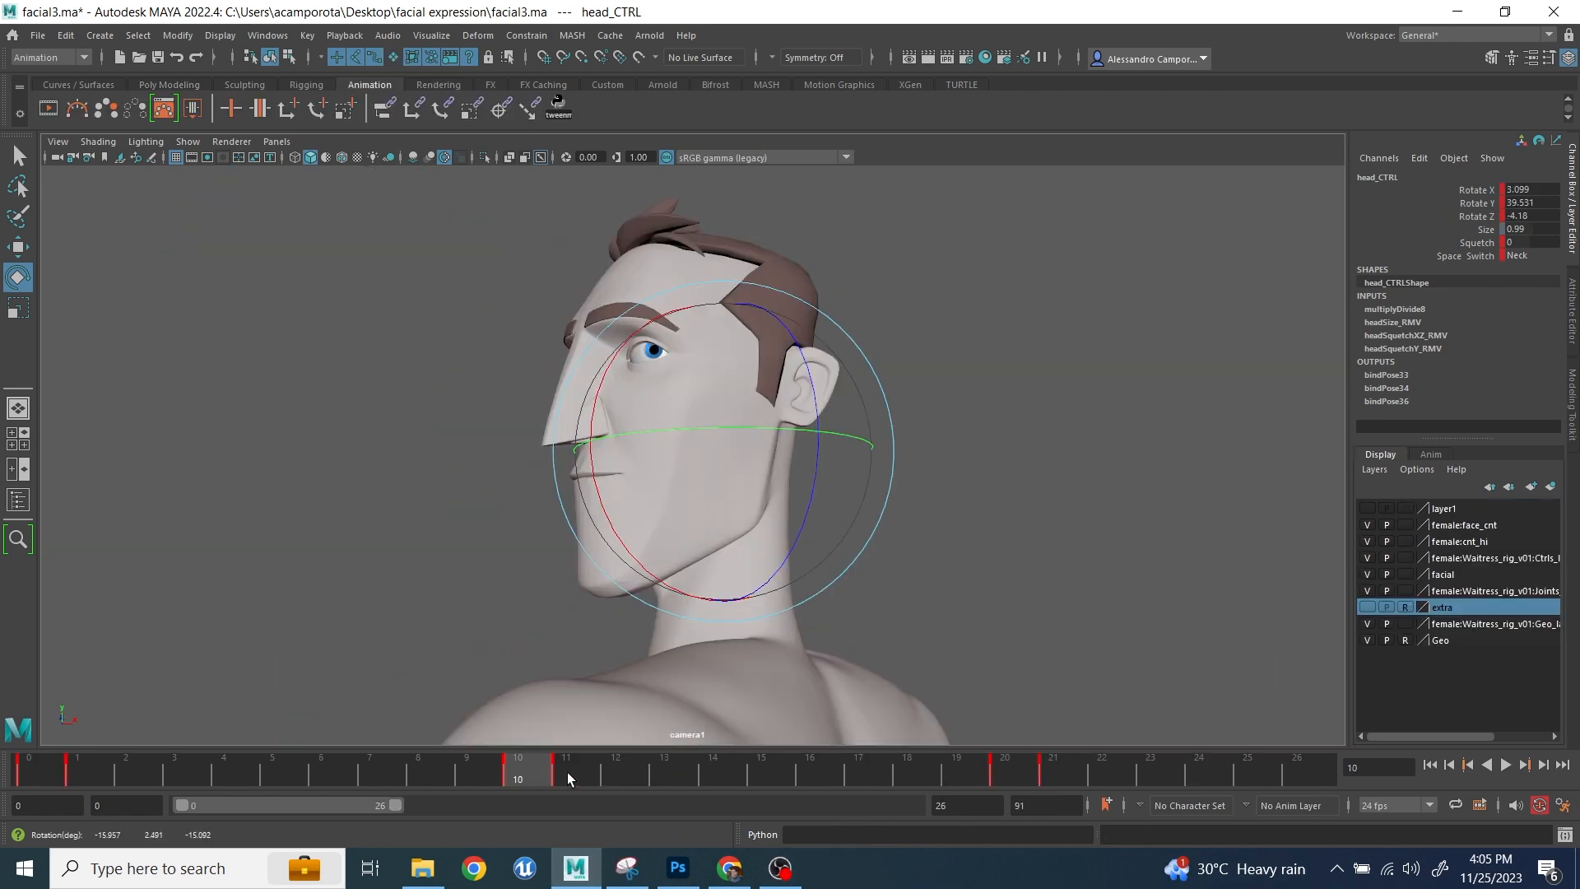
# - Go to frame 11 and consult the expression sketches in Photoshop before posing the face
pyautogui.click(566, 773)
pyautogui.click(982, 491)
pyautogui.press('space')
pyautogui.hotkey('ctrl', 'z')
pyautogui.hotkey('ctrl', 'z')
pyautogui.keyDown('alt'); pyautogui.moveTo(913, 313); pyautogui.dragTo(1028, 321); pyautogui.keyUp('alt')
pyautogui.click(678, 869)
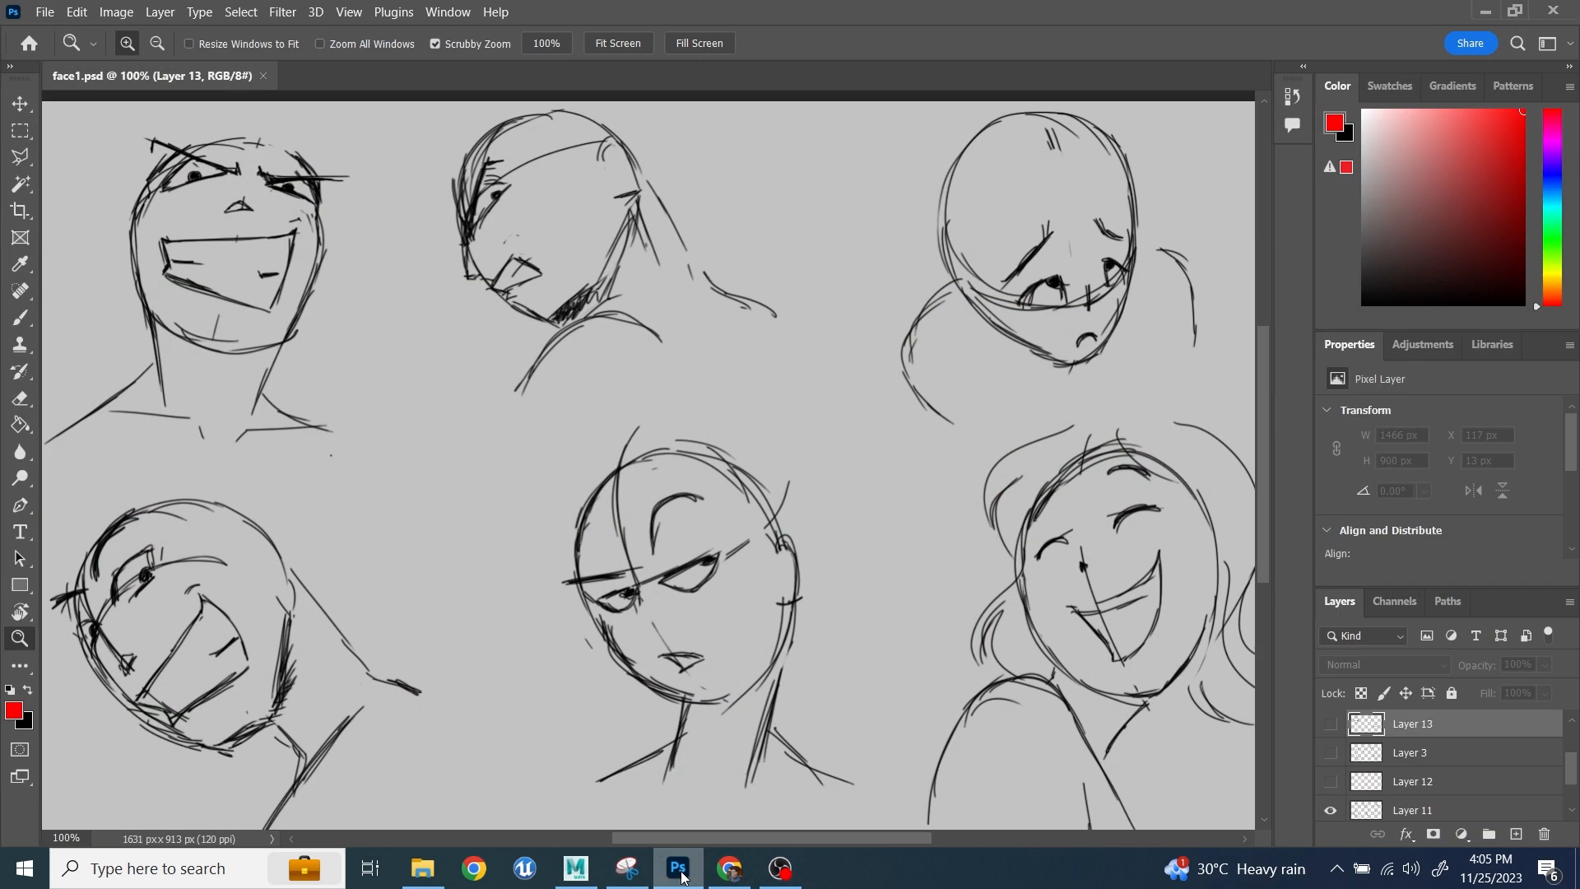
pyautogui.click(682, 872)
# - Lower the inner brow controls to about -1.7 in Translate Y
pyautogui.press('space')
pyautogui.keyDown('alt'); pyautogui.moveTo(773, 390); pyautogui.dragTo(557, 333); pyautogui.keyUp('alt')
pyautogui.press('q')
pyautogui.click(506, 347)
pyautogui.moveTo(480, 289); pyautogui.dragTo(497, 354)
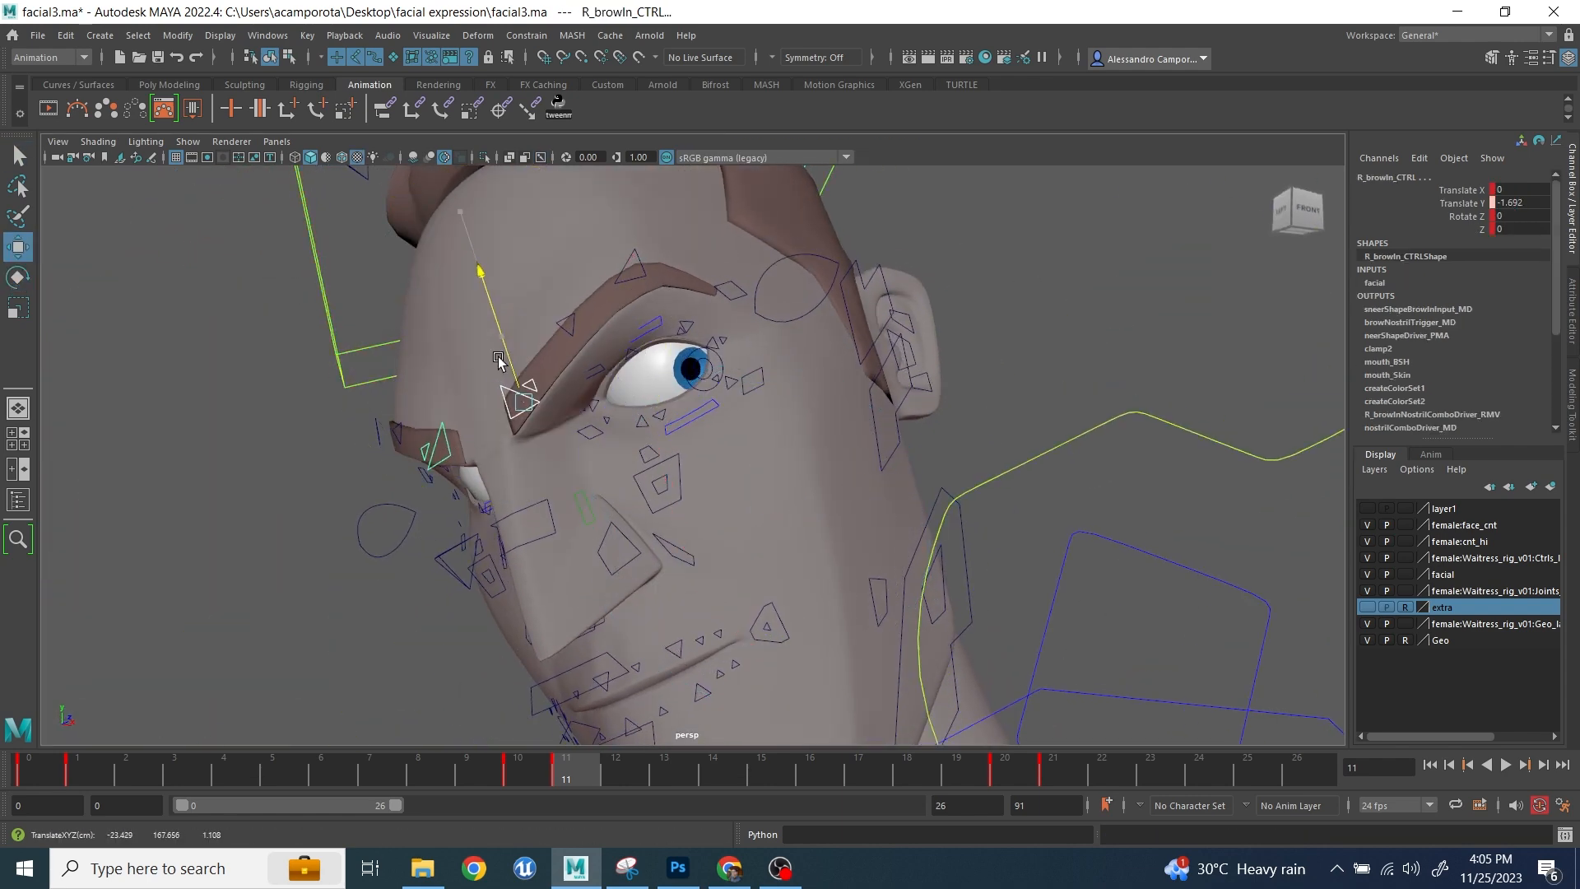
pyautogui.press('space')
# - Lower the left upper lip corner to about -1.5 and raise the upper lip control to about 1.1 in Translate Y
pyautogui.keyDown('alt'); pyautogui.moveTo(943, 287); pyautogui.dragTo(1001, 296); pyautogui.keyUp('alt')
pyautogui.click(922, 242)
pyautogui.click(1022, 283)
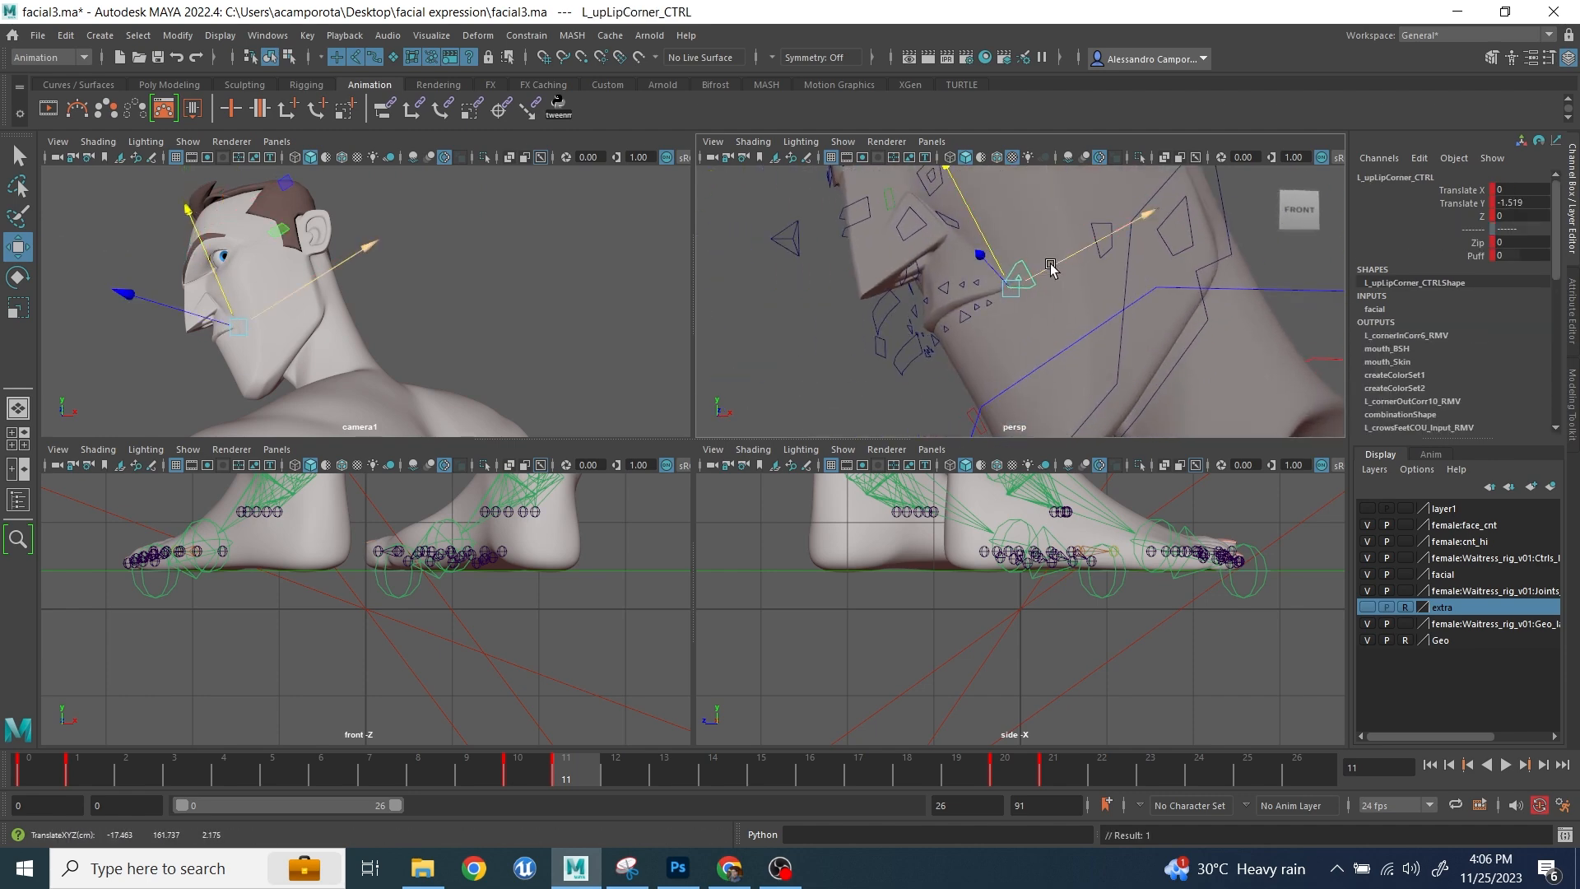
pyautogui.click(860, 282)
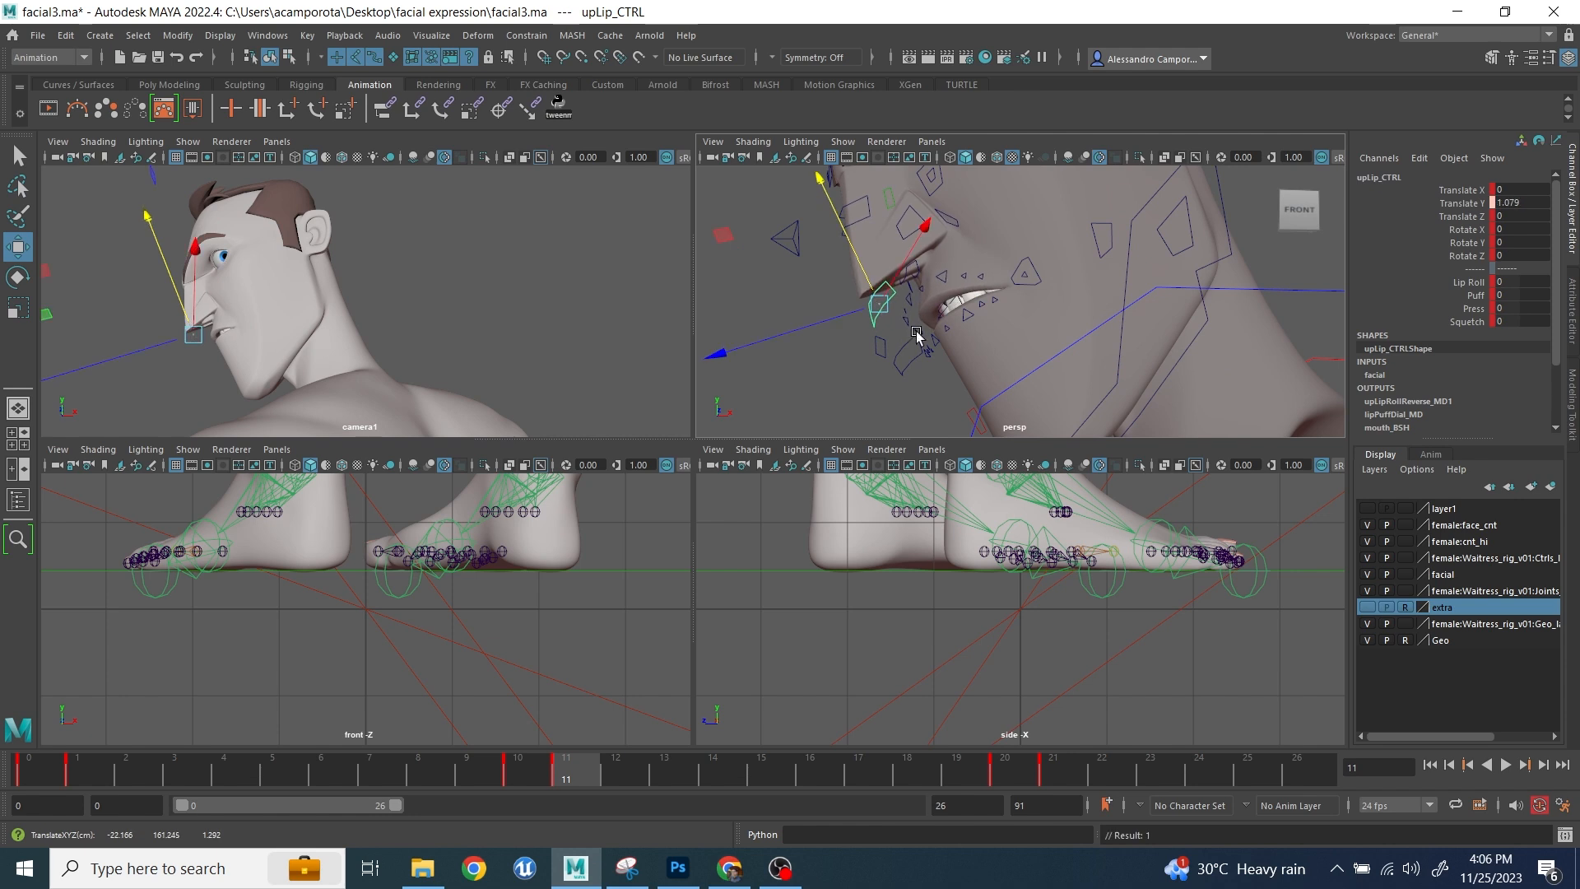
# - Pull the left upper lip corner to about 1.4 in Translate X and -3.1 in Translate Y
pyautogui.click(1042, 280)
pyautogui.click(934, 280)
pyautogui.click(1043, 284)
pyautogui.moveTo(1069, 274); pyautogui.dragTo(1077, 271)
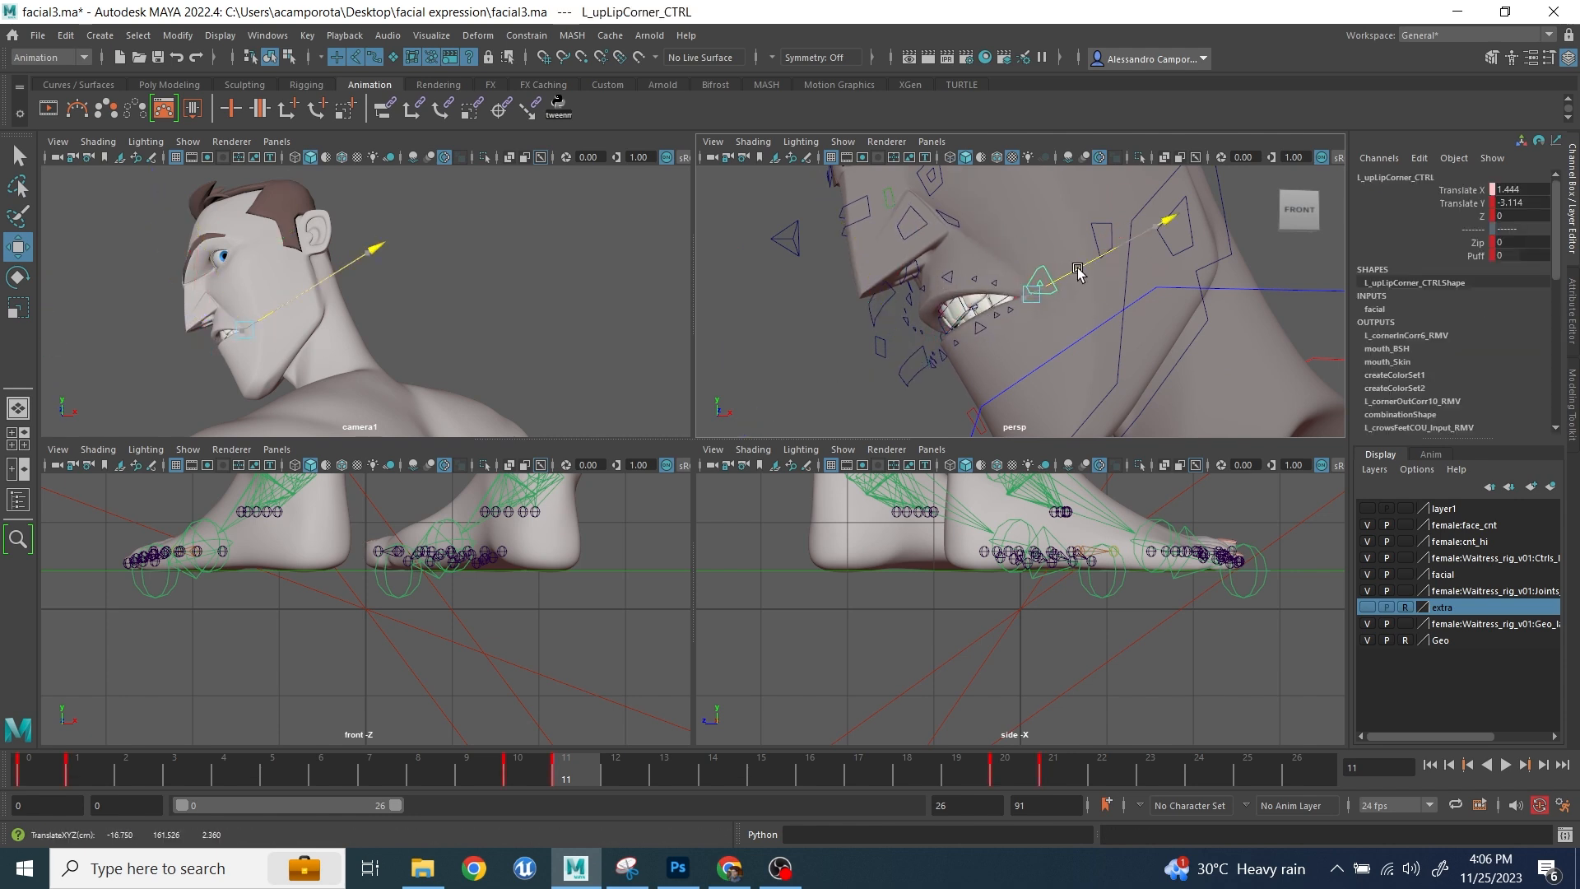
# - Reshape the mouth opening with the small controls around the lips
pyautogui.click(956, 275)
pyautogui.keyDown('alt'); pyautogui.moveTo(929, 234); pyautogui.dragTo(1008, 360); pyautogui.keyUp('alt')
pyautogui.click(930, 296)
pyautogui.click(892, 320)
# - Push the jaw control to about 0.43 in Translate Z and adjust its rotation
pyautogui.click(1021, 263)
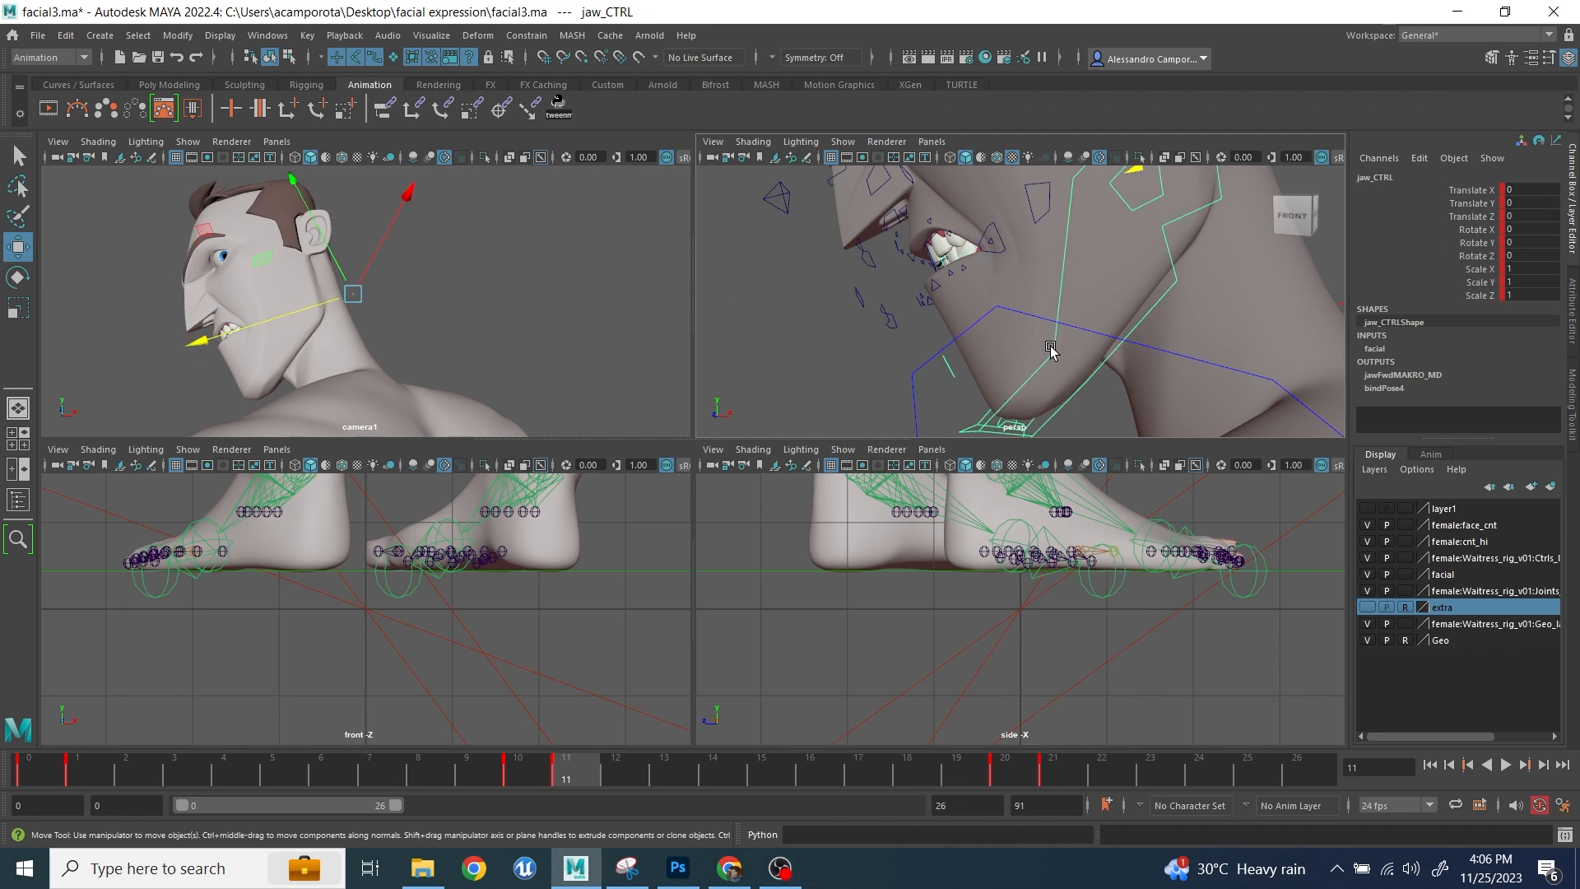
pyautogui.press('e')
pyautogui.press('w')
pyautogui.moveTo(1021, 263); pyautogui.dragTo(993, 258)
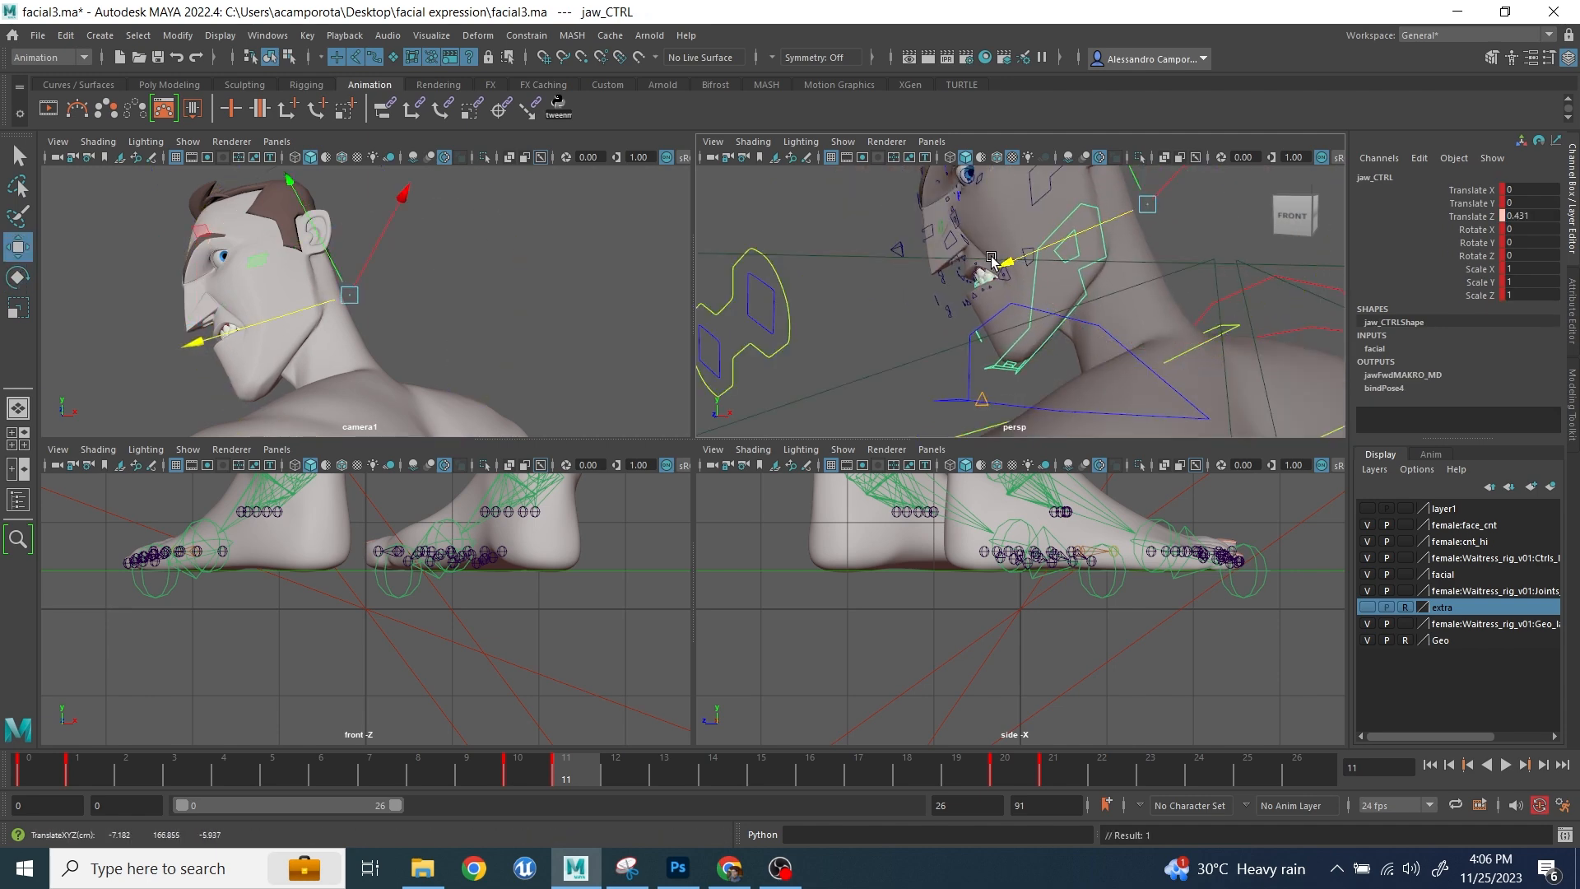
pyautogui.press('e')
pyautogui.moveTo(1239, 267); pyautogui.dragTo(1191, 267)
# - Lower the left eye's third lower crease control to about -0.16 in Translate Y and shift the outer lower lid control
pyautogui.keyDown('alt'); pyautogui.moveTo(1045, 268); pyautogui.dragTo(1136, 324); pyautogui.keyUp('alt')
pyautogui.keyDown('alt'); pyautogui.moveTo(988, 272); pyautogui.dragTo(1121, 307, button='right'); pyautogui.keyUp('alt')
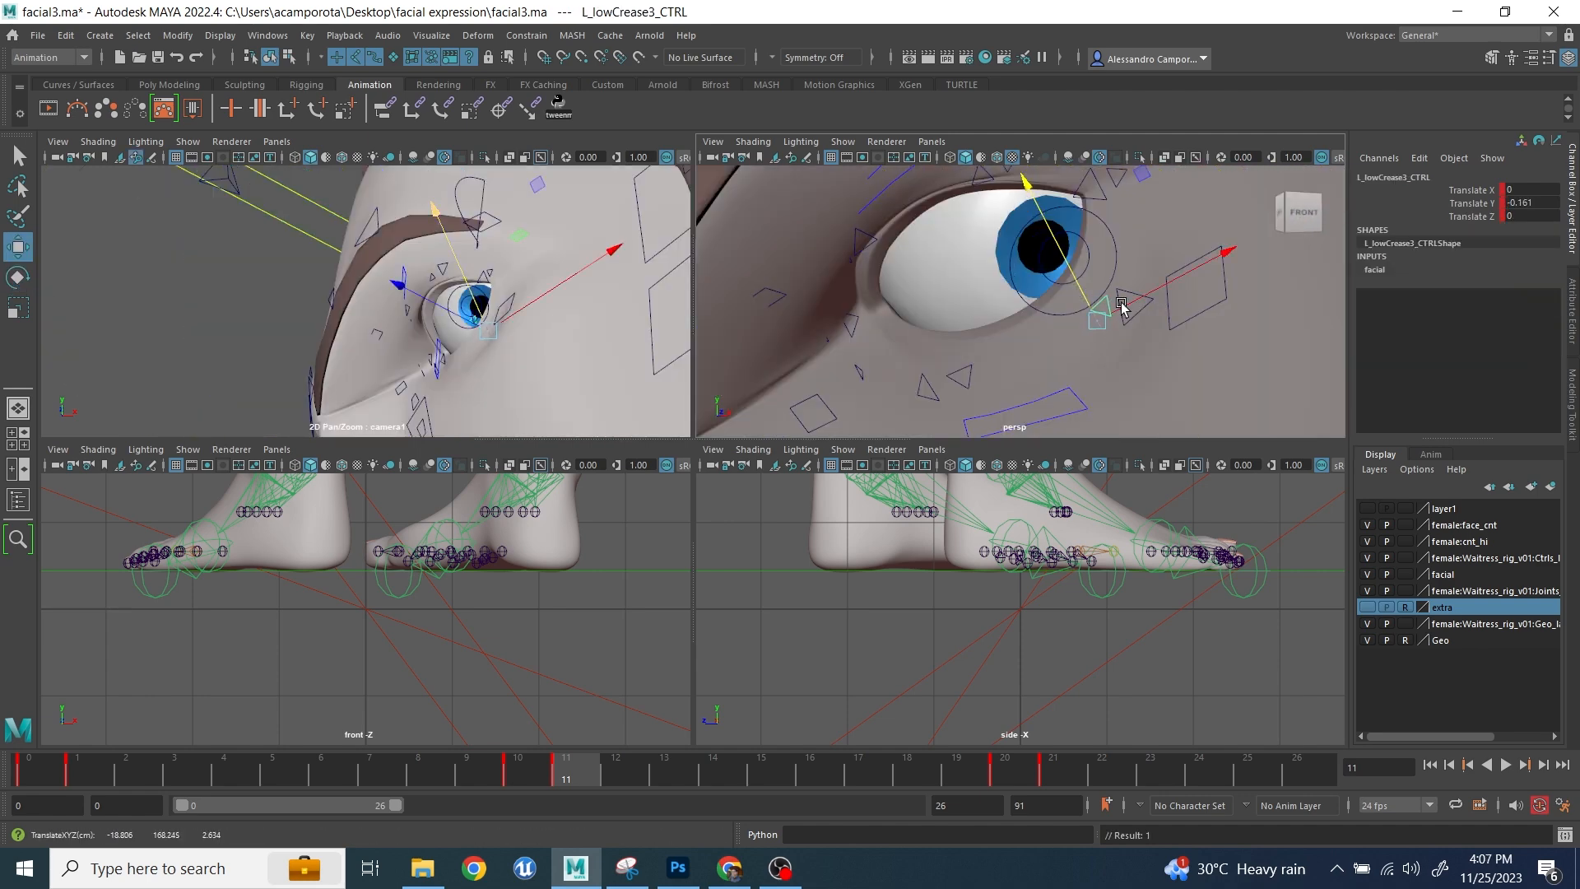
pyautogui.click(1102, 274)
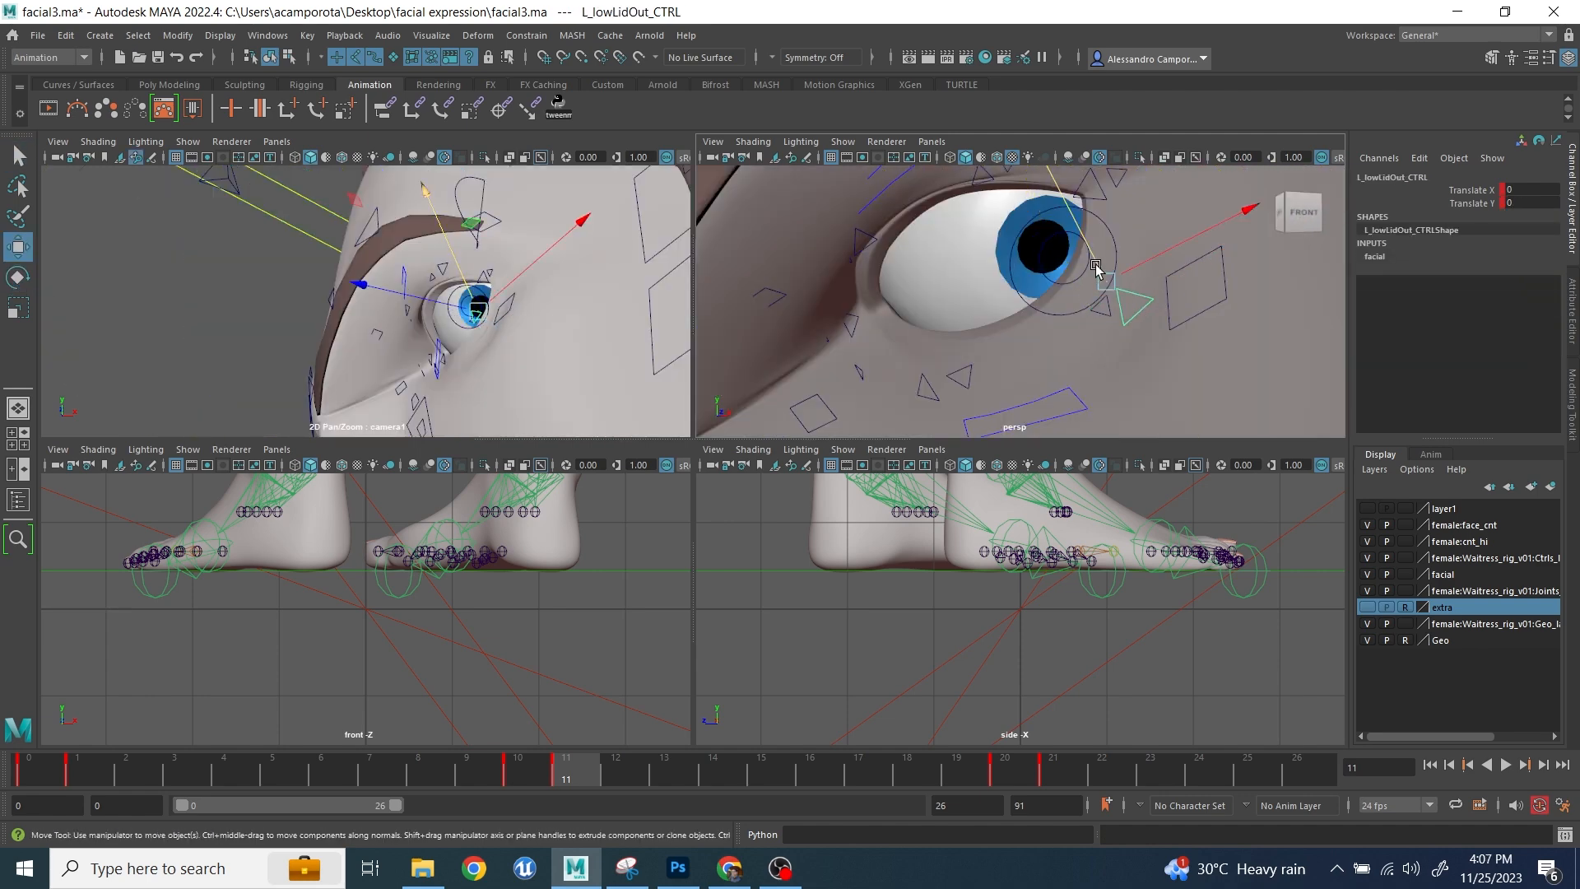
pyautogui.moveTo(1098, 262); pyautogui.dragTo(1096, 257)
# - Pose the left upper lid control at about -0.29 in Translate X, 0.26 in Translate Y and 8.8 in Rotate Z
pyautogui.keyDown('alt'); pyautogui.moveTo(1093, 258); pyautogui.dragTo(946, 238, button='right'); pyautogui.keyUp('alt')
pyautogui.click(941, 233)
pyautogui.press('e')
pyautogui.moveTo(1052, 259)
pyautogui.mouseDown()
pyautogui.moveTo(1046, 219)
pyautogui.moveTo(1056, 232)
pyautogui.mouseUp()
pyautogui.press('w')
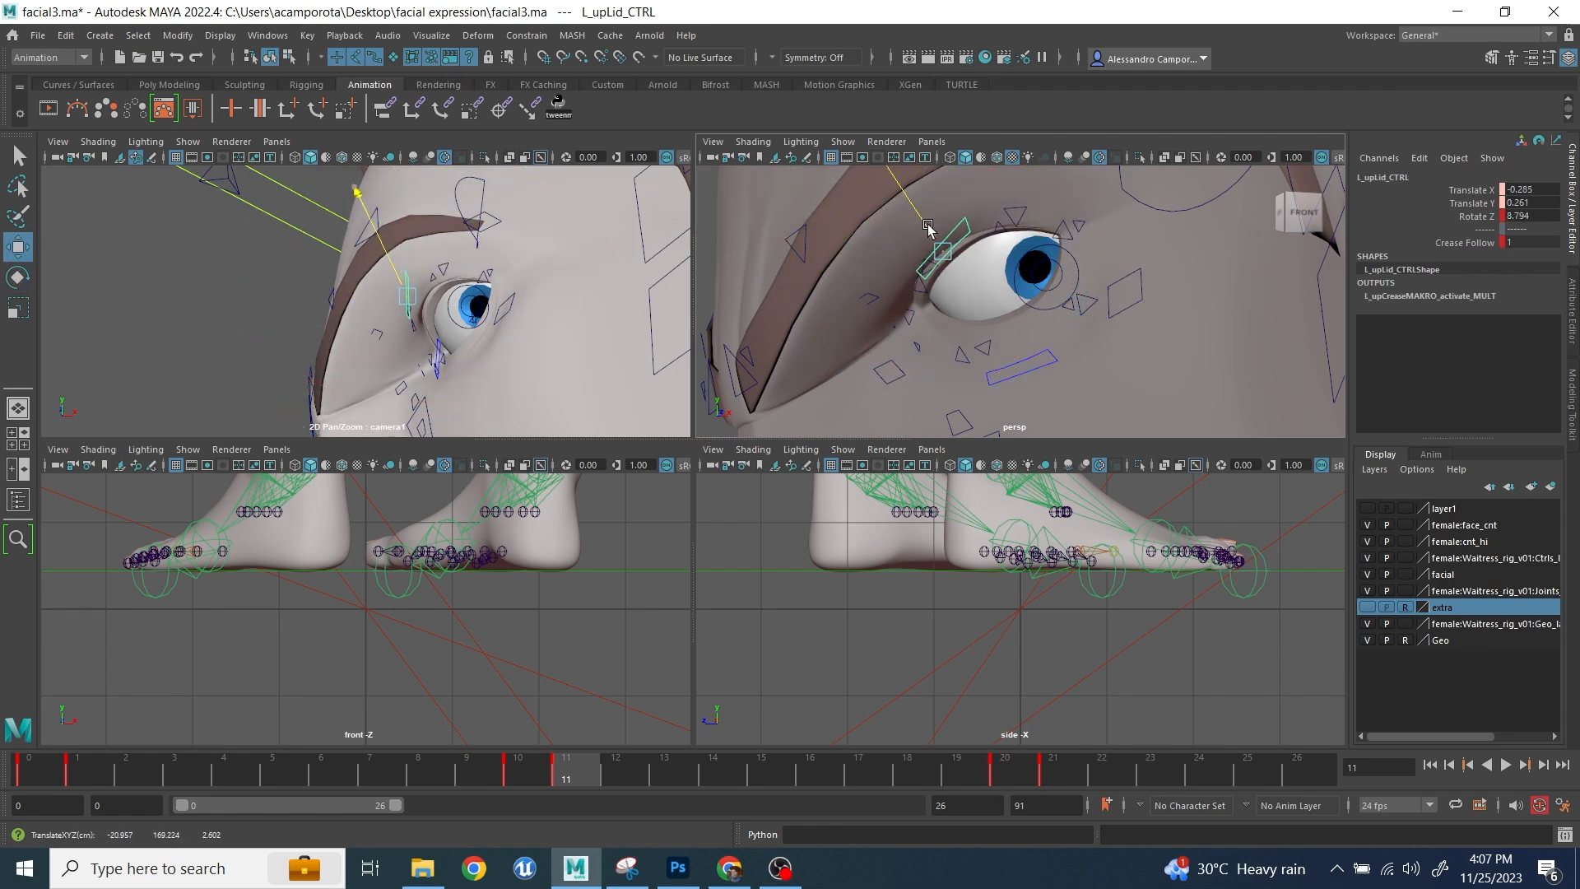
# - Raise the left outer upper lid to about 0.06 and the outer corner lid to about 0.14 in Translate Y
pyautogui.click(1021, 221)
pyautogui.press('w')
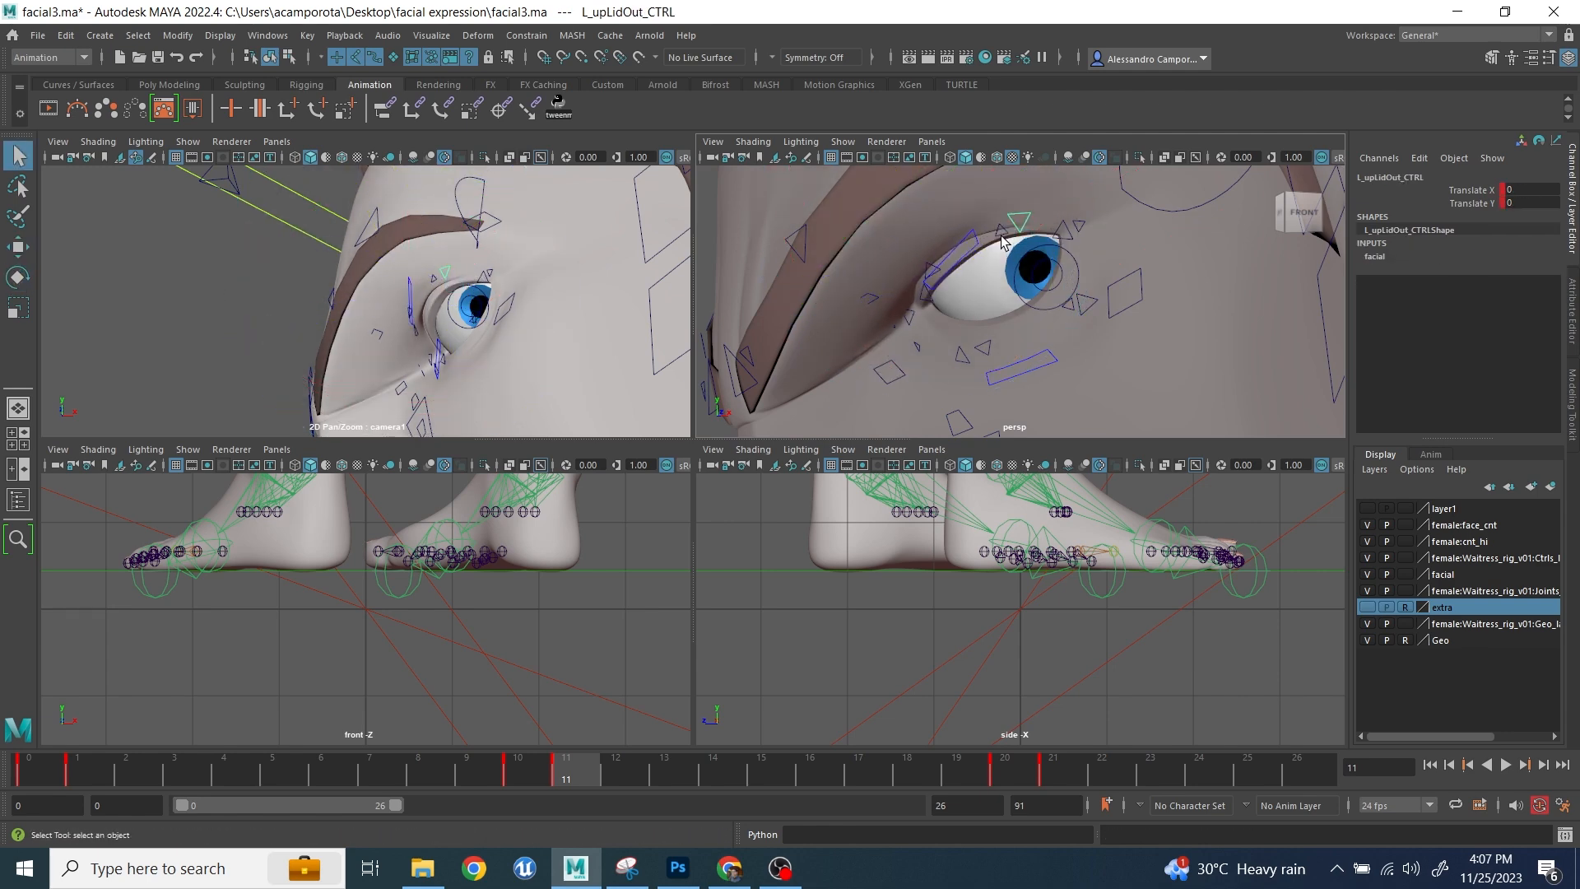
pyautogui.click(1001, 234)
pyautogui.press('w')
pyautogui.moveTo(994, 206); pyautogui.dragTo(990, 196)
pyautogui.click(1020, 218)
pyautogui.press('w')
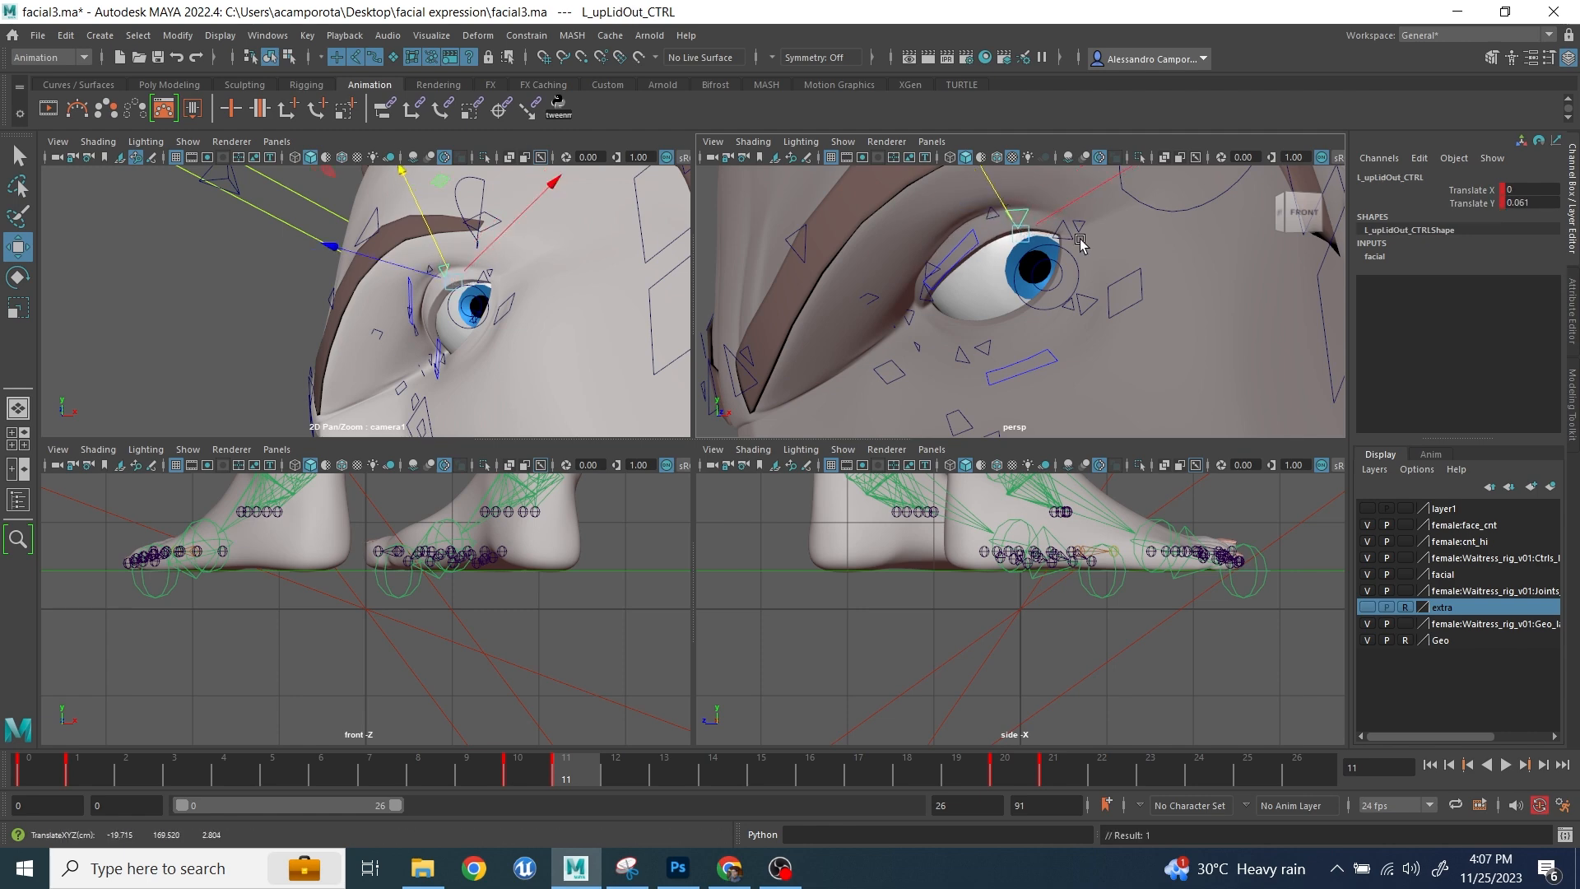
pyautogui.click(1067, 236)
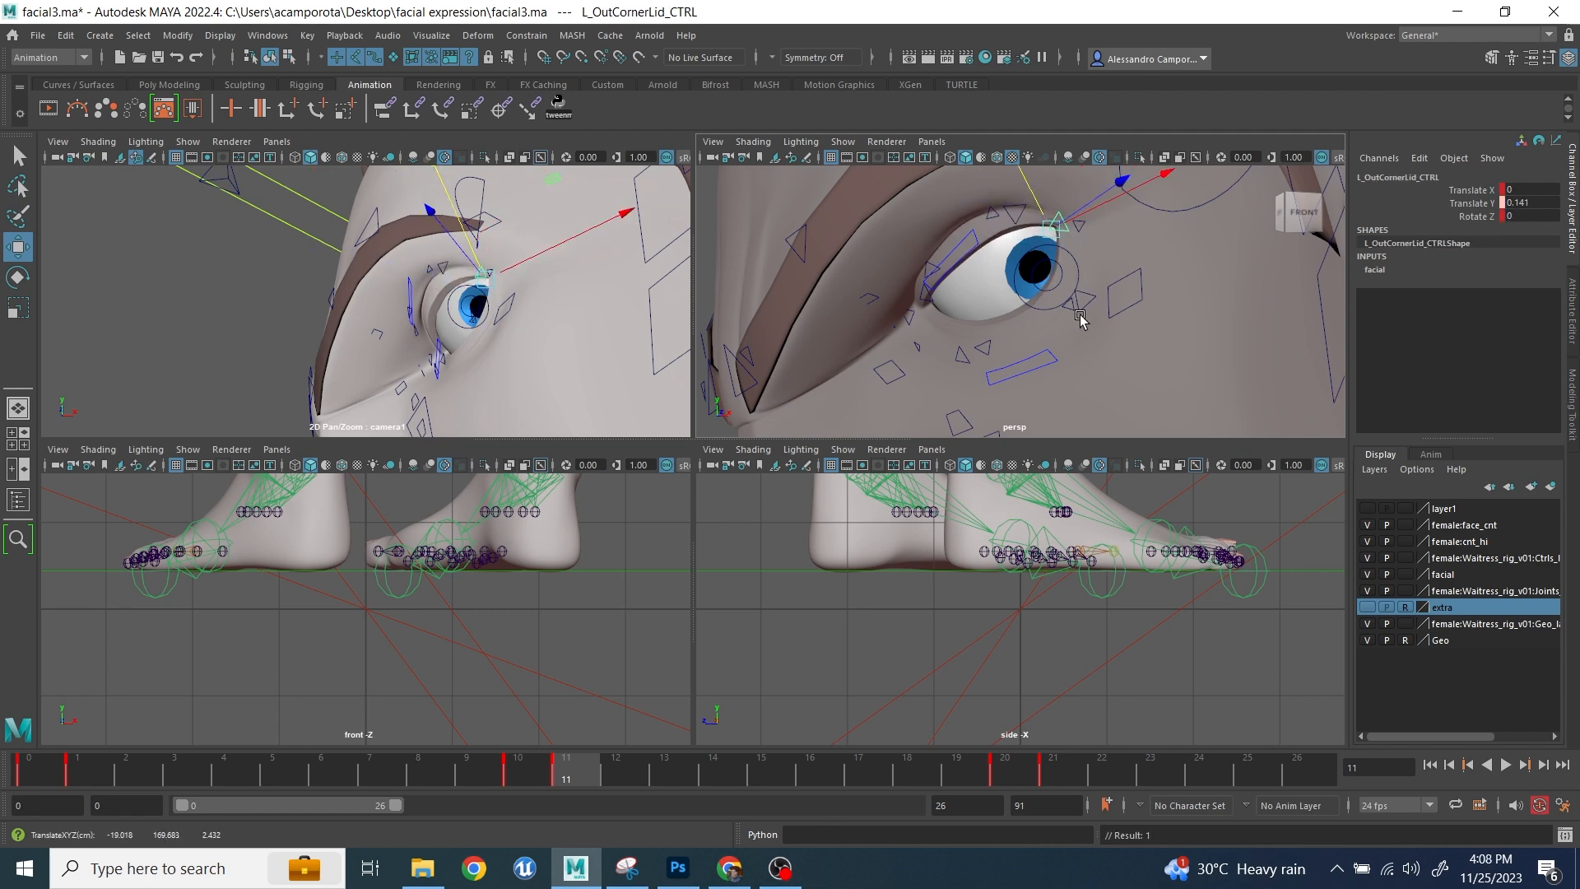
# - Reposition the left inner brow control at about -0.5 in Translate X and -1.8 in Translate Y
pyautogui.keyDown('alt'); pyautogui.moveTo(1218, 263); pyautogui.dragTo(1135, 261, button='right'); pyautogui.keyUp('alt')
pyautogui.keyDown('alt'); pyautogui.moveTo(1136, 261); pyautogui.dragTo(862, 342); pyautogui.keyUp('alt')
pyautogui.click(981, 250)
pyautogui.click(193, 148)
pyautogui.click(234, 240)
pyautogui.hotkey('ctrl', 'z')
pyautogui.click(856, 337)
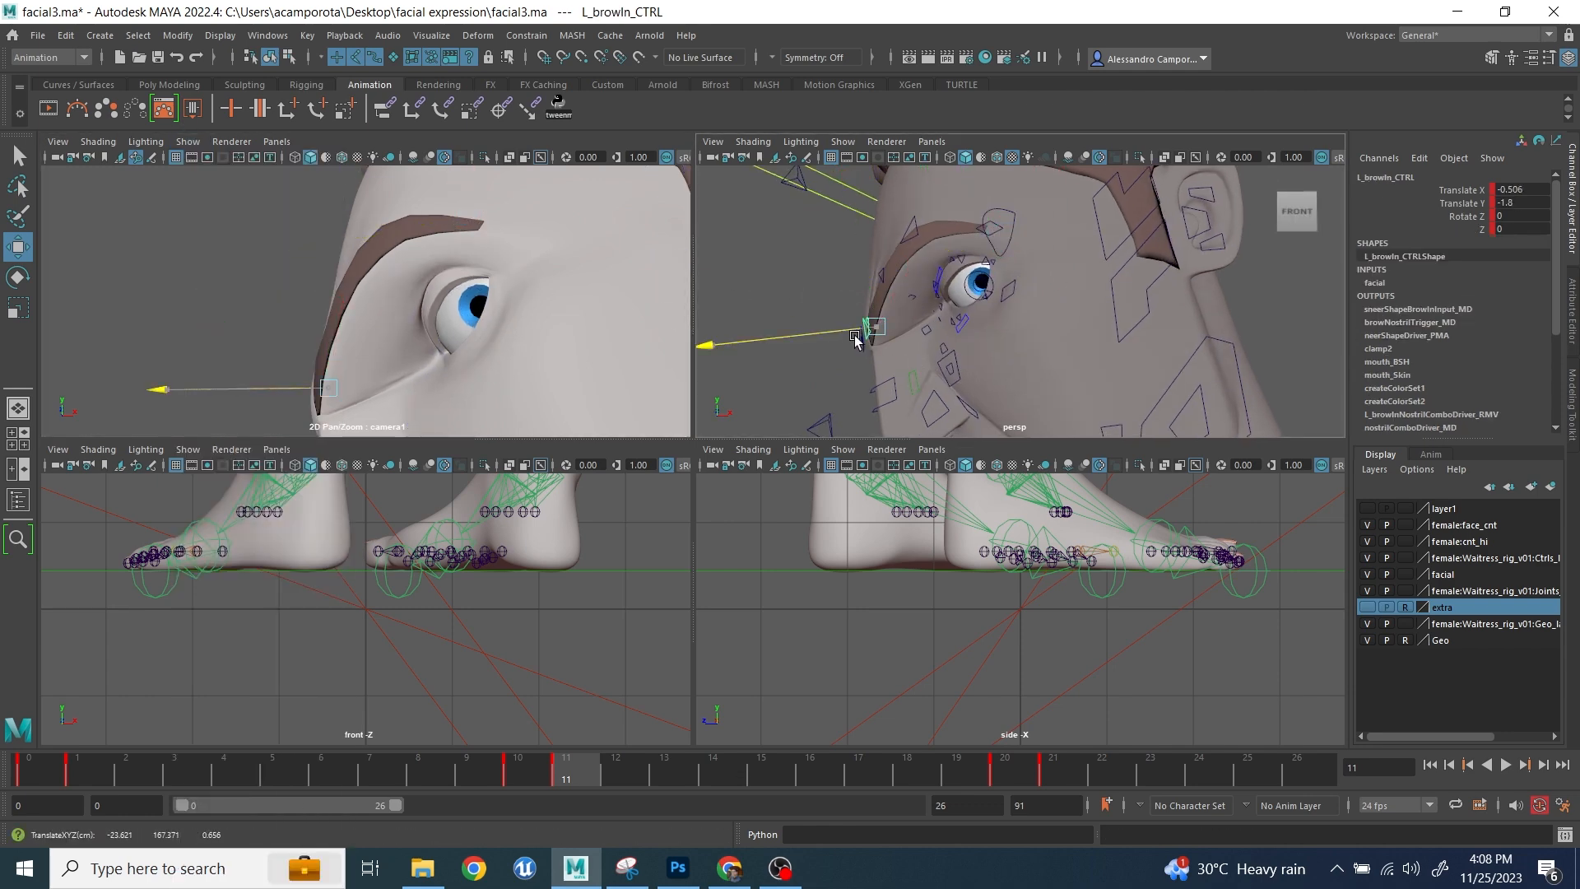
# - Try rotating the control for the top of the head
pyautogui.click(1009, 235)
pyautogui.press('e')
pyautogui.keyDown('alt'); pyautogui.moveTo(1004, 230); pyautogui.dragTo(1091, 262); pyautogui.keyUp('alt')
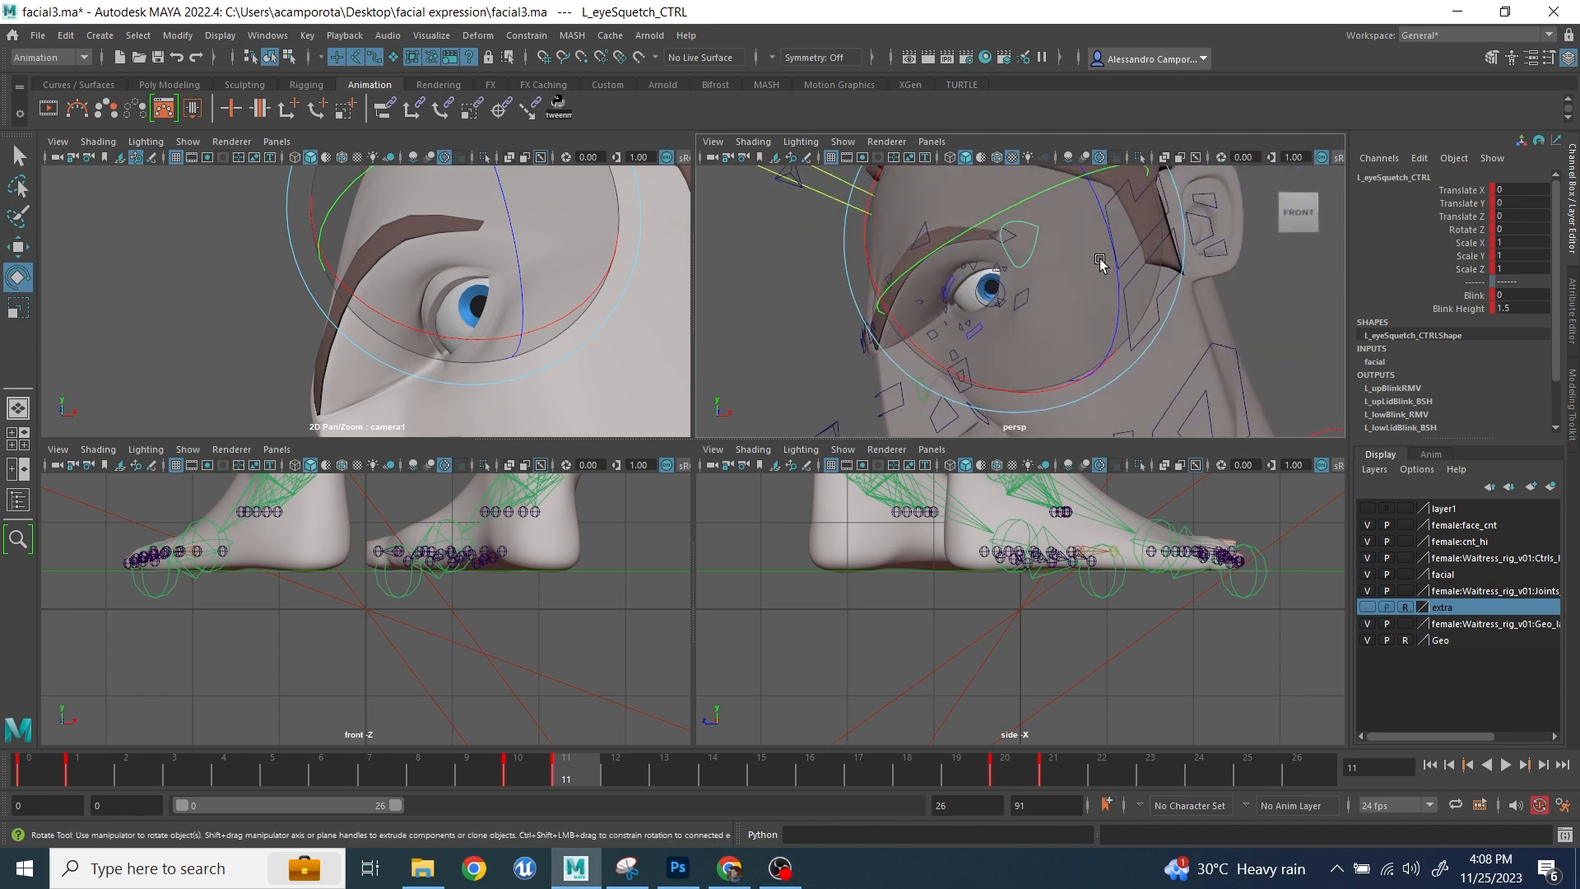
pyautogui.press('q')
pyautogui.click(1119, 254)
pyautogui.keyDown('alt'); pyautogui.moveTo(1121, 254); pyautogui.dragTo(1061, 264, button='right'); pyautogui.keyUp('alt')
pyautogui.press('e')
pyautogui.moveTo(1117, 265)
pyautogui.mouseDown()
pyautogui.moveTo(1099, 249)
pyautogui.moveTo(1117, 273)
pyautogui.mouseUp()
pyautogui.hotkey('ctrl', 'z')
# - Restore the camera view from its 2D pan/zoom and test a top-of-head rotation at full framing
pyautogui.middleClick(535, 267)
pyautogui.press('\\')
pyautogui.press('space')
pyautogui.moveTo(545, 404); pyautogui.dragTo(548, 395)
pyautogui.hotkey('ctrl', 'z')
pyautogui.press('space')
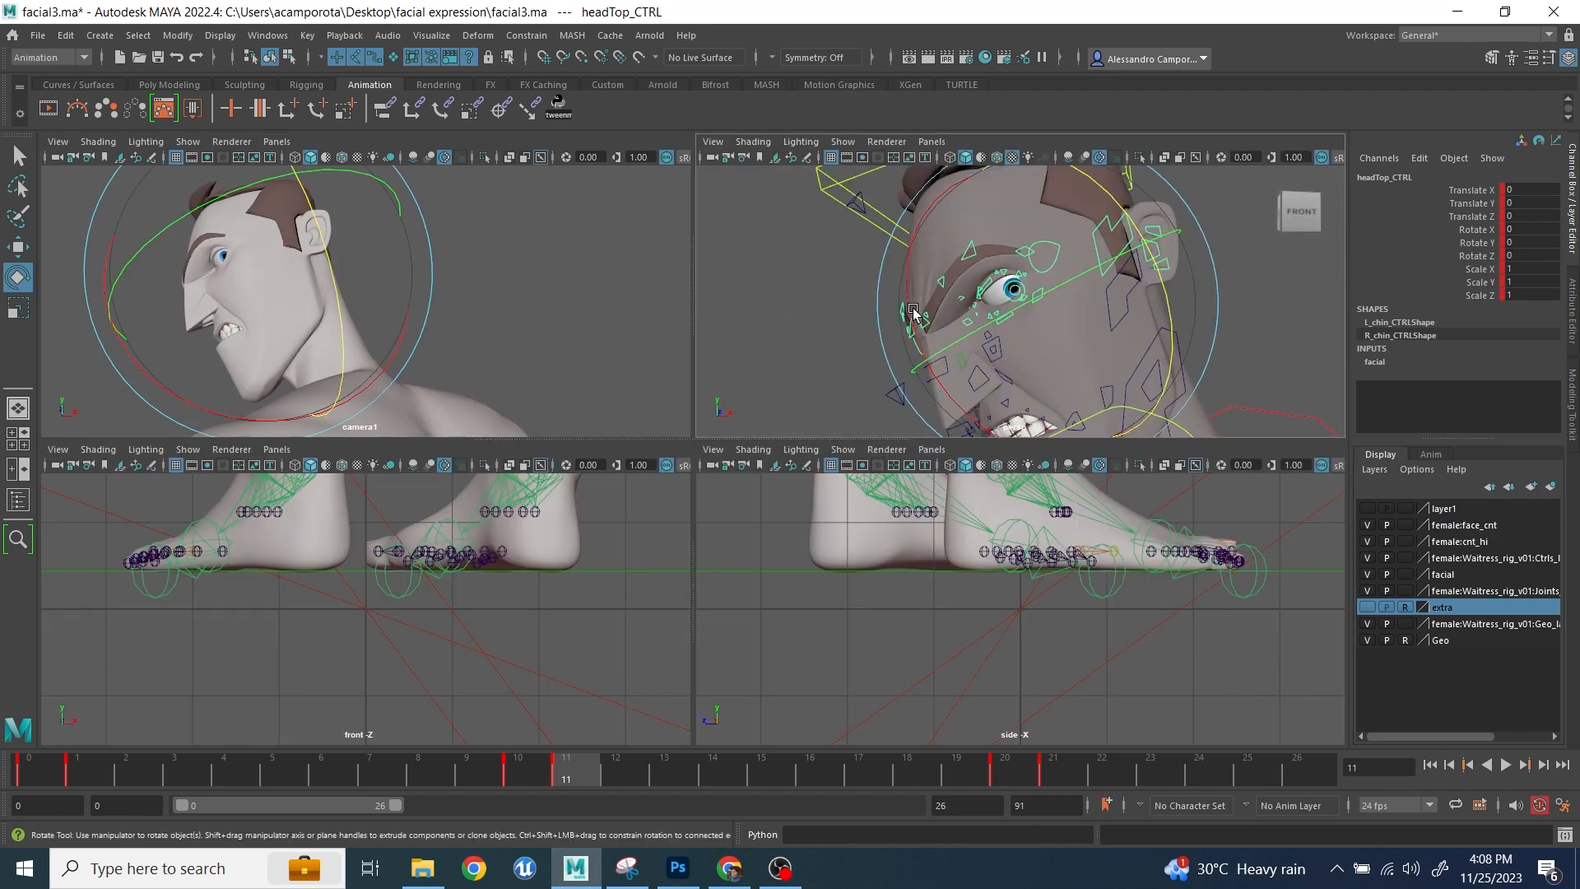
# - Raise the left cheek control to about 0.38 in Translate Y
pyautogui.press('q')
pyautogui.click(959, 321)
pyautogui.click(955, 318)
pyautogui.moveTo(1005, 171); pyautogui.dragTo(1014, 173, button='middle')
pyautogui.keyDown('alt'); pyautogui.moveTo(1062, 374); pyautogui.dragTo(952, 360); pyautogui.keyUp('alt')
pyautogui.click(952, 360)
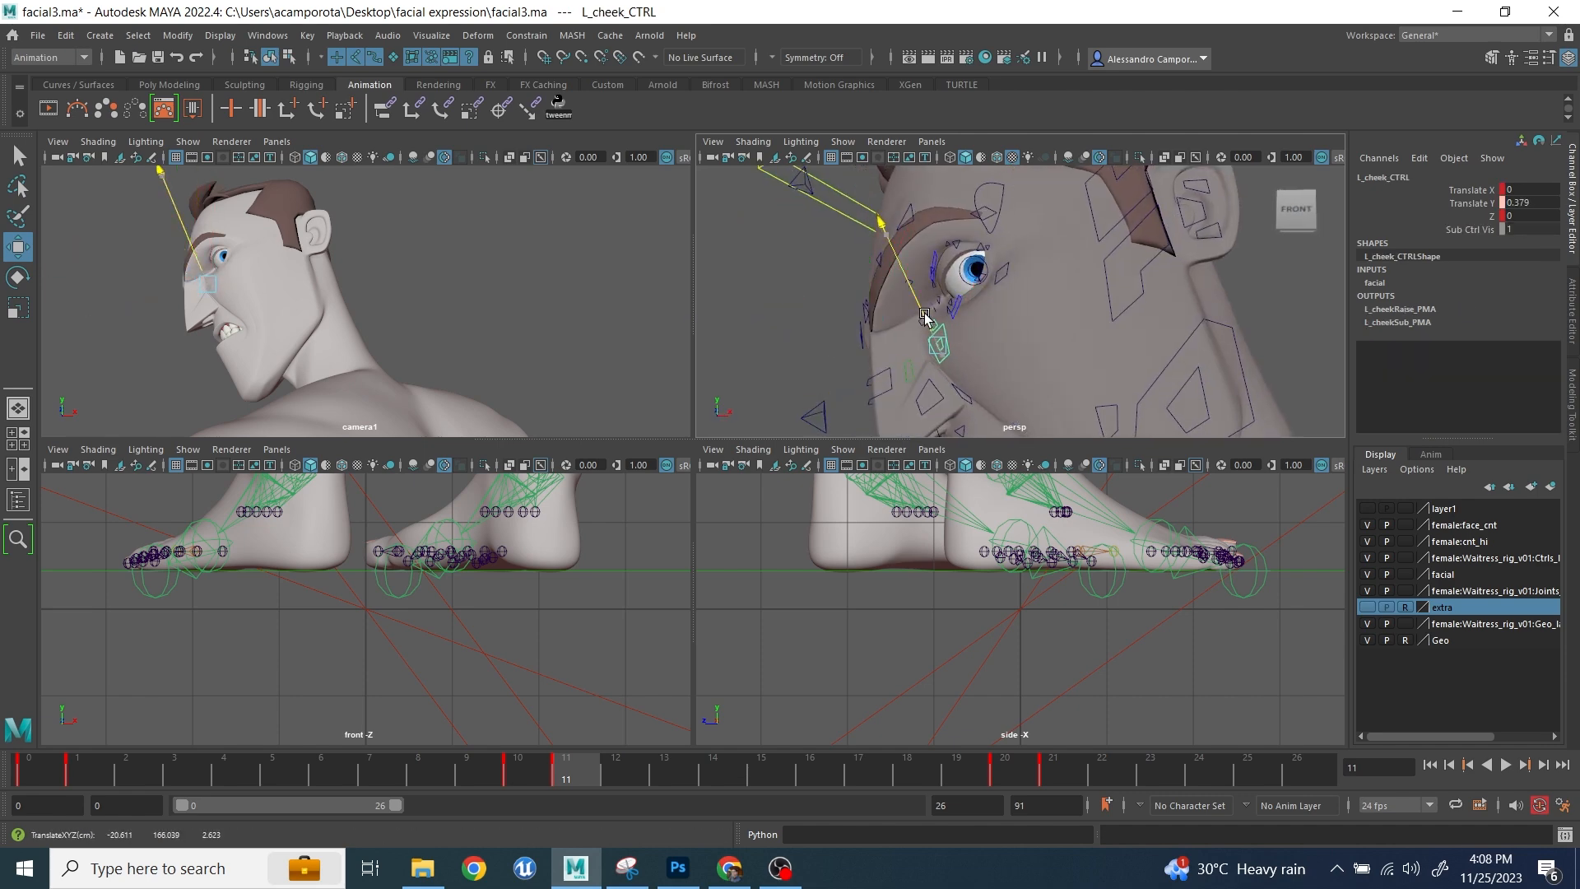
pyautogui.keyDown('alt'); pyautogui.moveTo(979, 420); pyautogui.dragTo(940, 333, button='middle'); pyautogui.keyUp('alt')
pyautogui.click(925, 311)
pyautogui.keyDown('alt'); pyautogui.moveTo(961, 276); pyautogui.dragTo(990, 295); pyautogui.keyUp('alt')
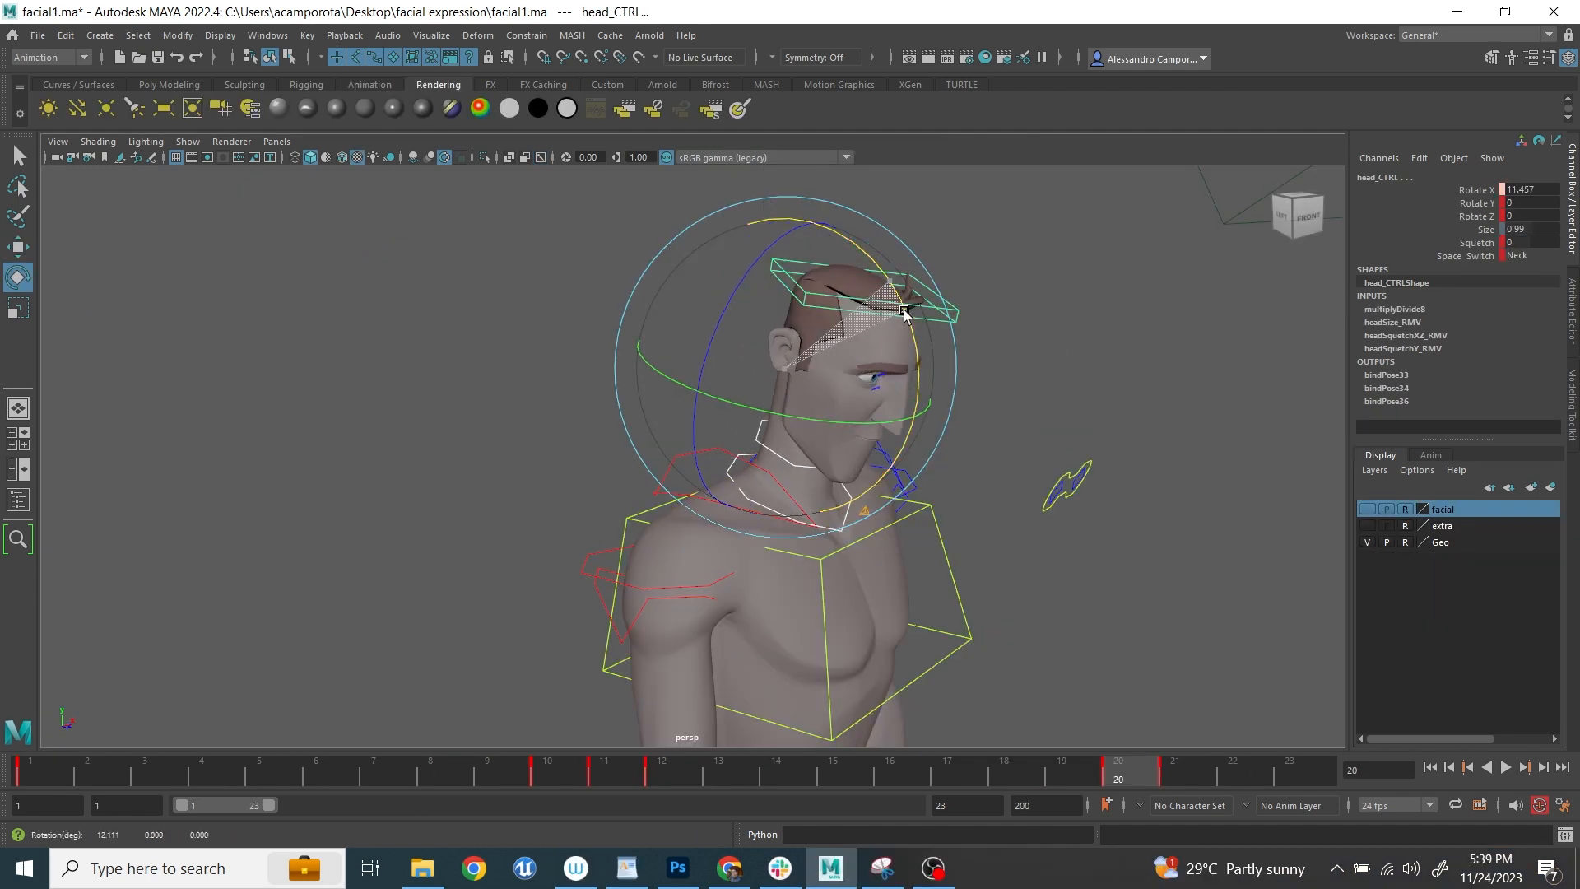
# - Lean the whole body at frame 20 by rotating the body control to about -14.3 in Rotate X
pyautogui.scroll(-4, 952, 582)
pyautogui.keyDown('alt'); pyautogui.moveTo(952, 581); pyautogui.dragTo(993, 451, button='middle'); pyautogui.keyUp('alt')
pyautogui.click(853, 580)
pyautogui.moveTo(878, 546); pyautogui.dragTo(865, 515)
pyautogui.press('space')
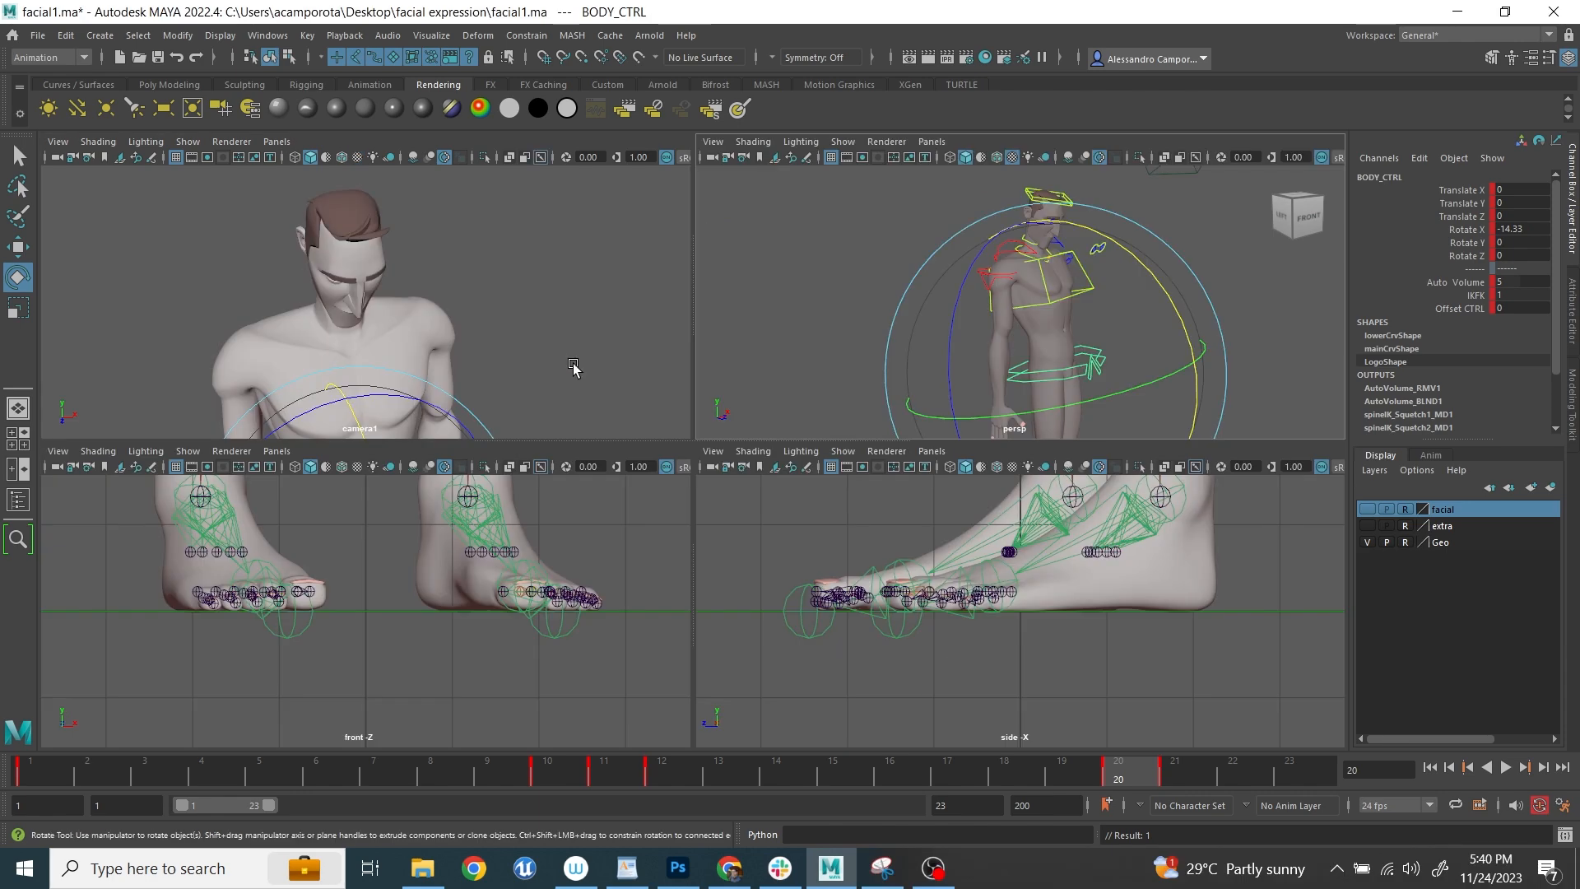
# - Rotate the head control at frame 20 and adjust the gaze with the eye aim control
pyautogui.click(1047, 197)
pyautogui.moveTo(1139, 272); pyautogui.dragTo(1130, 222)
pyautogui.press('f')
pyautogui.click(1221, 362)
pyautogui.press('w')
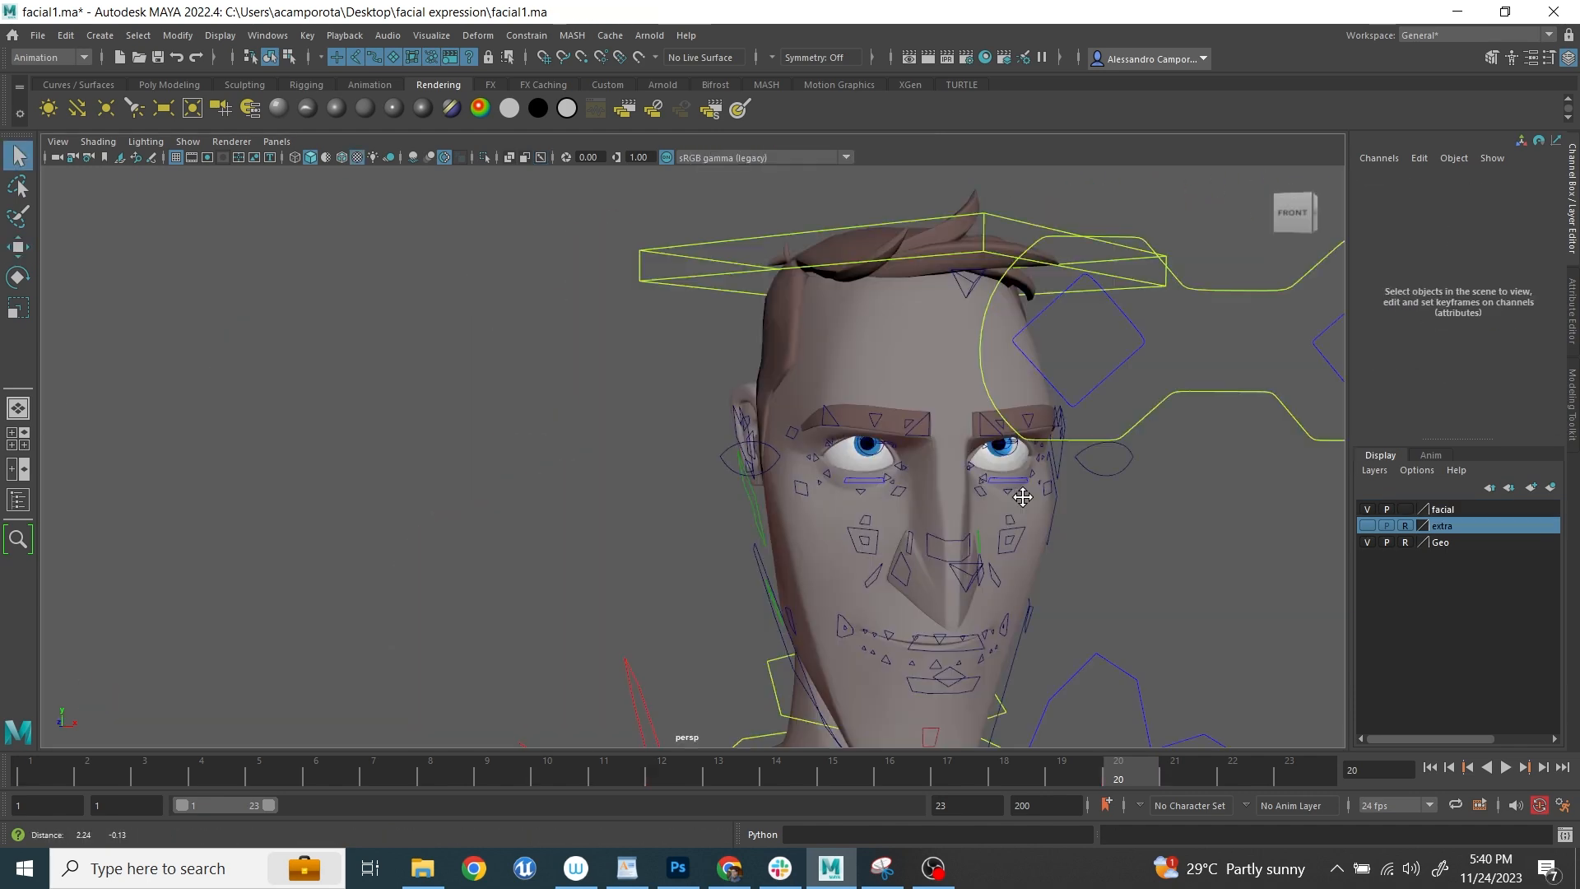
# - Try to raise the right middle brow control at frame 20
pyautogui.press('space')
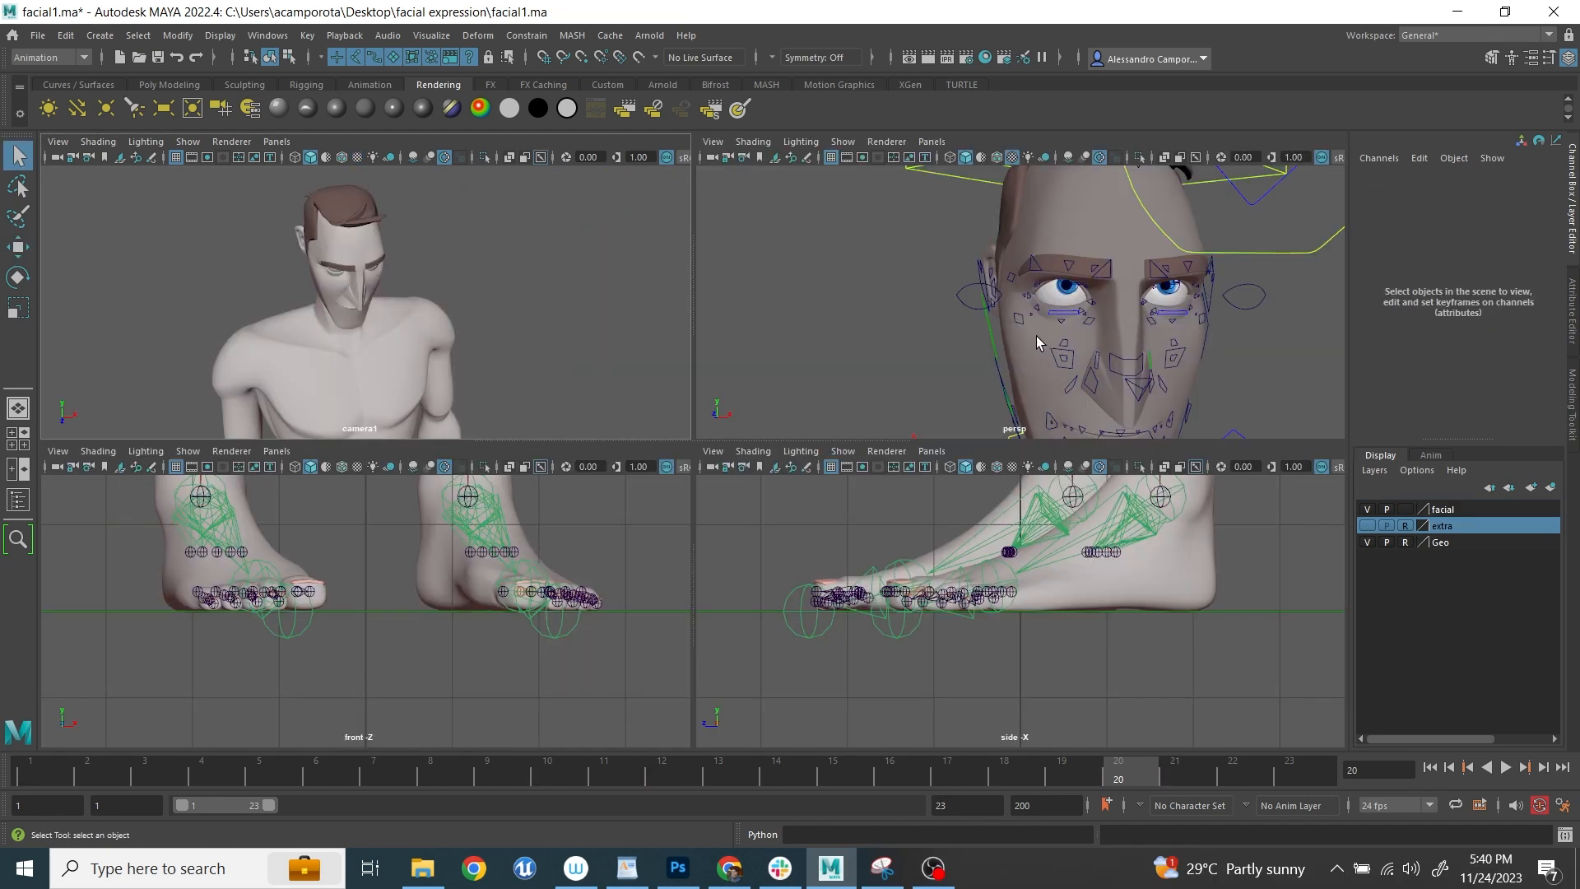
pyautogui.click(1069, 268)
pyautogui.press('w')
pyautogui.moveTo(1070, 247); pyautogui.dragTo(1073, 223)
pyautogui.press('q')
pyautogui.press('space')
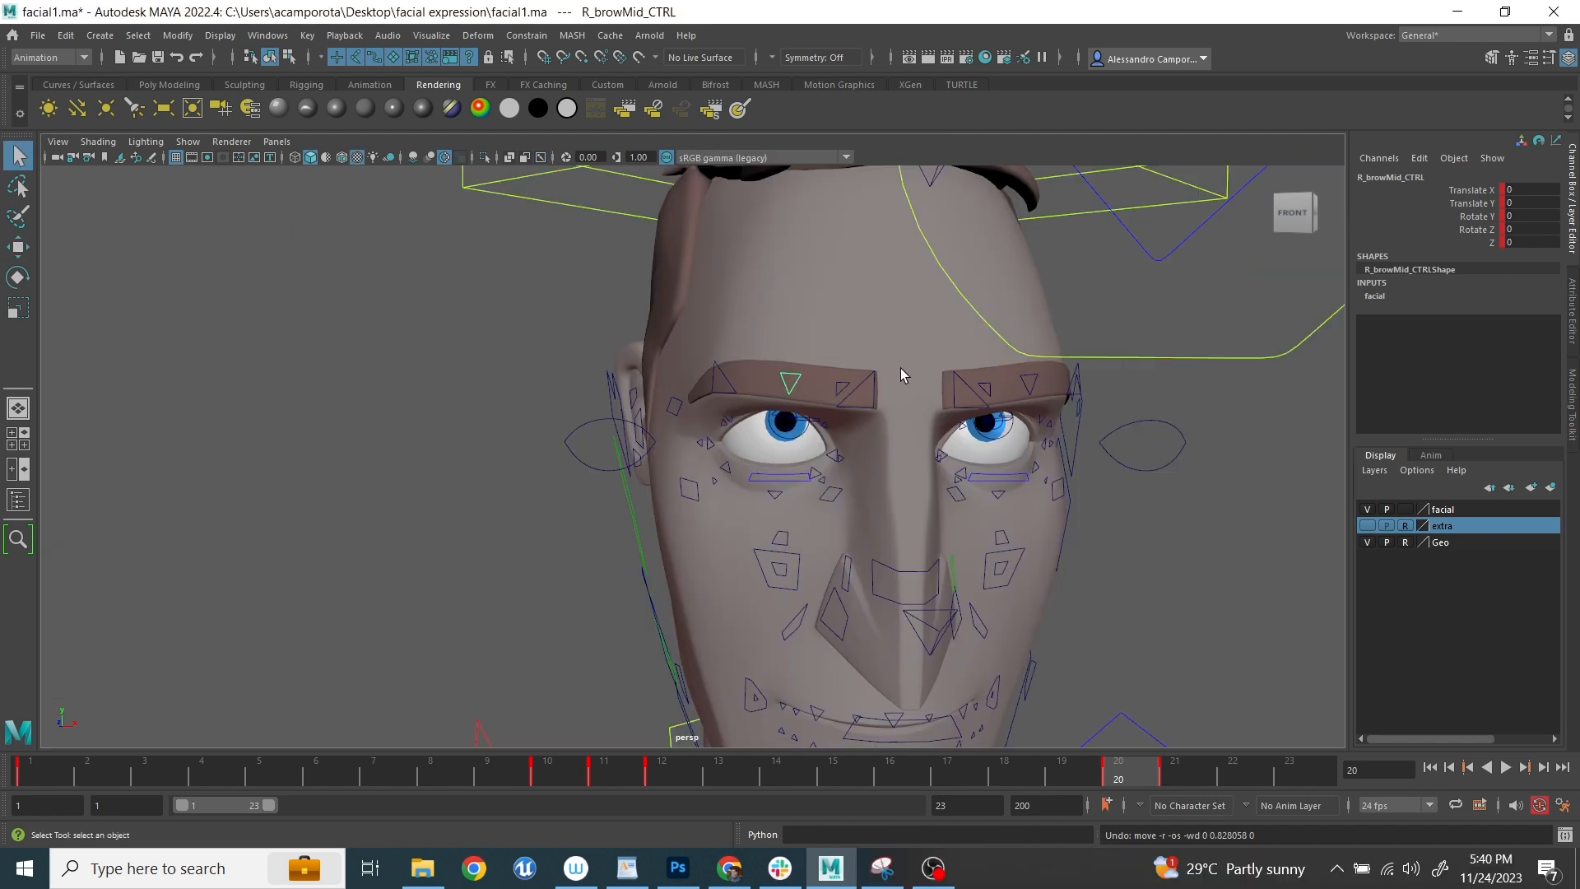
# - Raise both inner brow controls into a worried slant, the left one to about 1.4 in Translate Y
pyautogui.click(856, 398)
pyautogui.press('w')
pyautogui.moveTo(860, 345); pyautogui.dragTo(860, 298)
pyautogui.click(955, 393)
pyautogui.moveTo(957, 390); pyautogui.dragTo(961, 263)
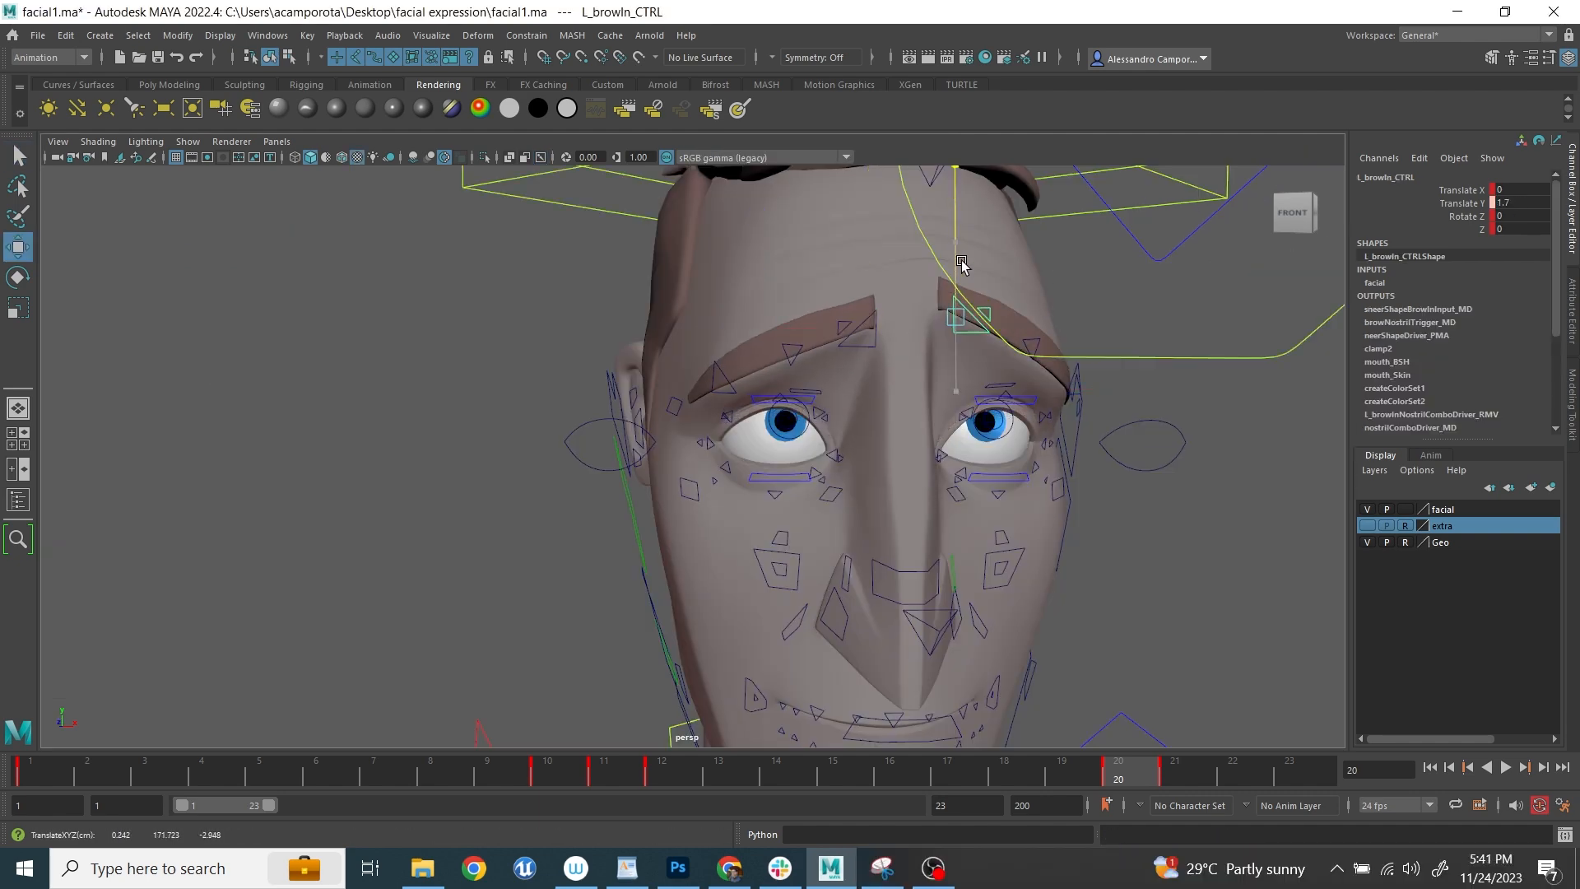
pyautogui.press('space')
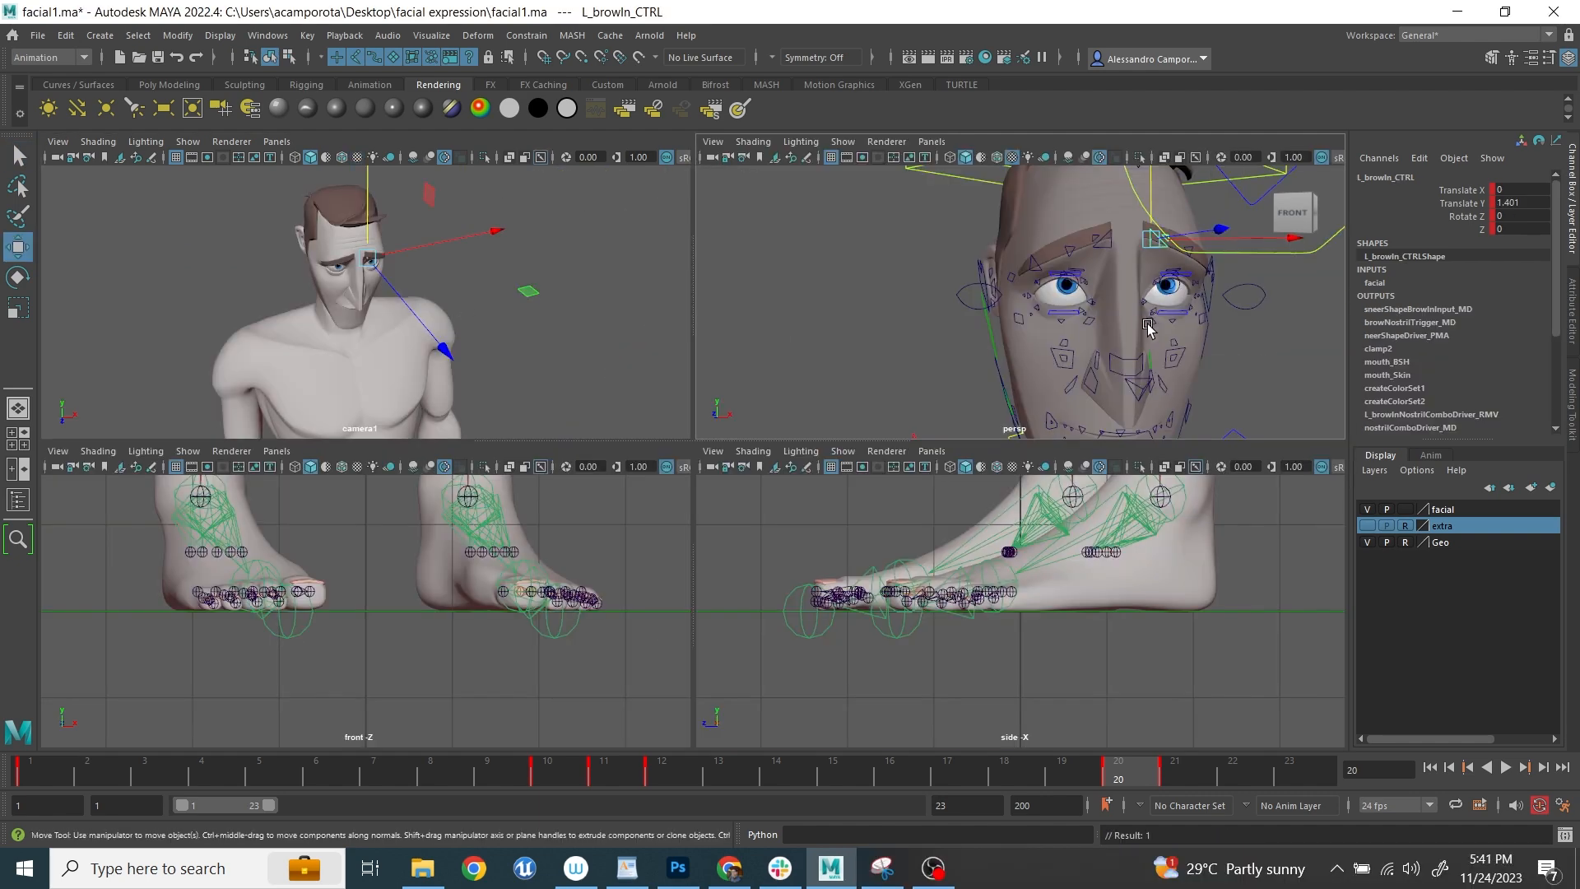
# - Raise the gaze by moving the eye aim control to about 13.3 in Translate Y
pyautogui.scroll(-4, 1085, 333)
pyautogui.click(1116, 253)
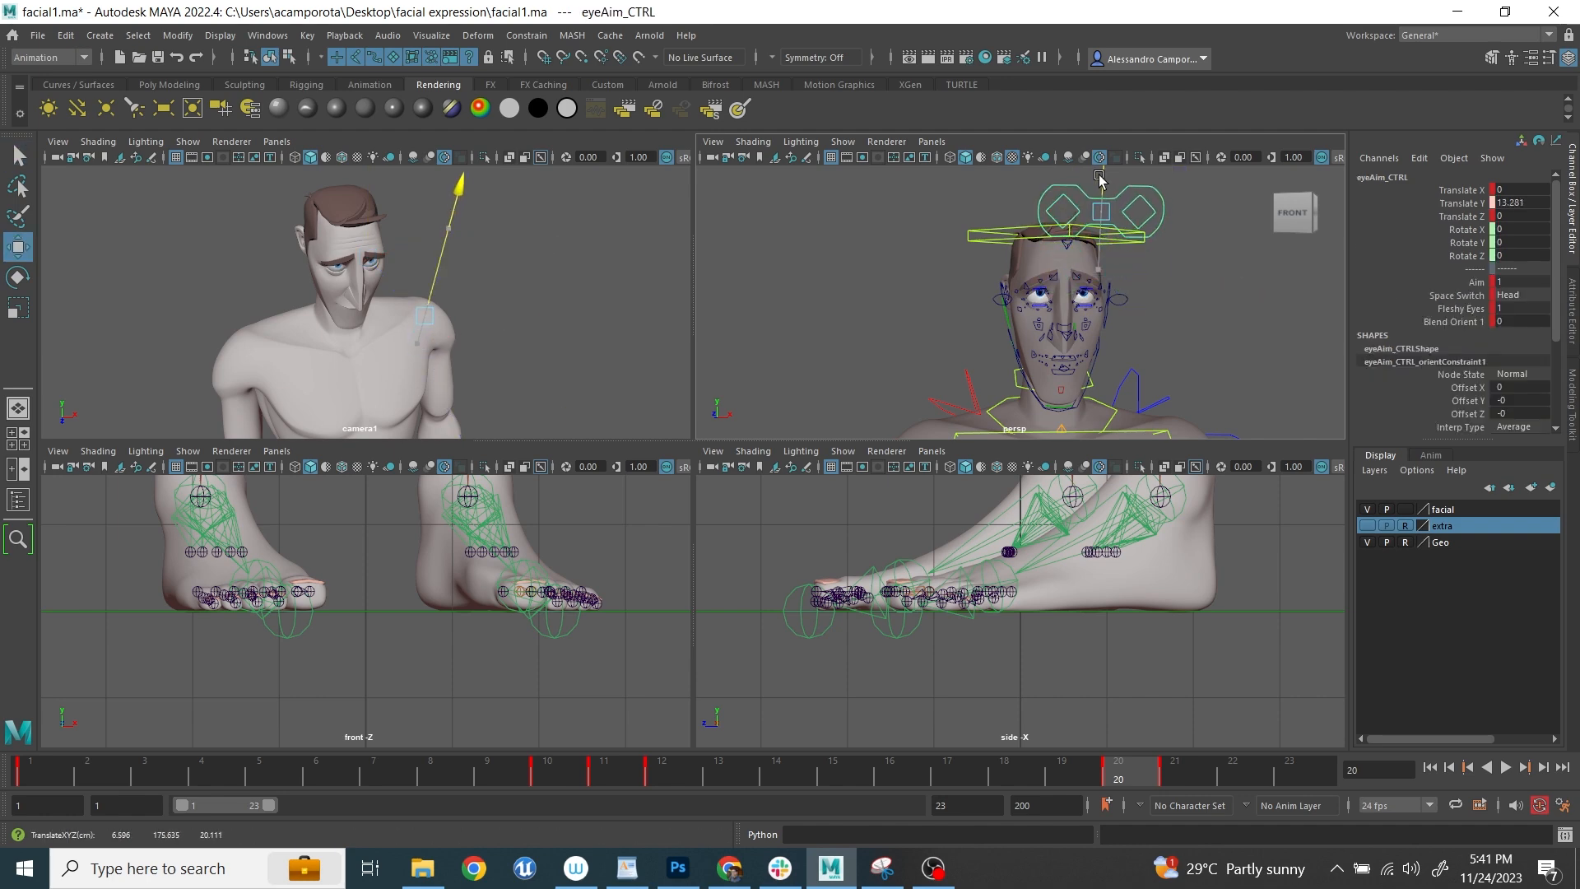
pyautogui.press('q')
# - Fine-tune the tilt of the head and neck by rotating their controls in the camera view
pyautogui.keyDown('alt'); pyautogui.moveTo(1100, 179); pyautogui.dragTo(1051, 247); pyautogui.keyUp('alt')
pyautogui.click(1049, 247)
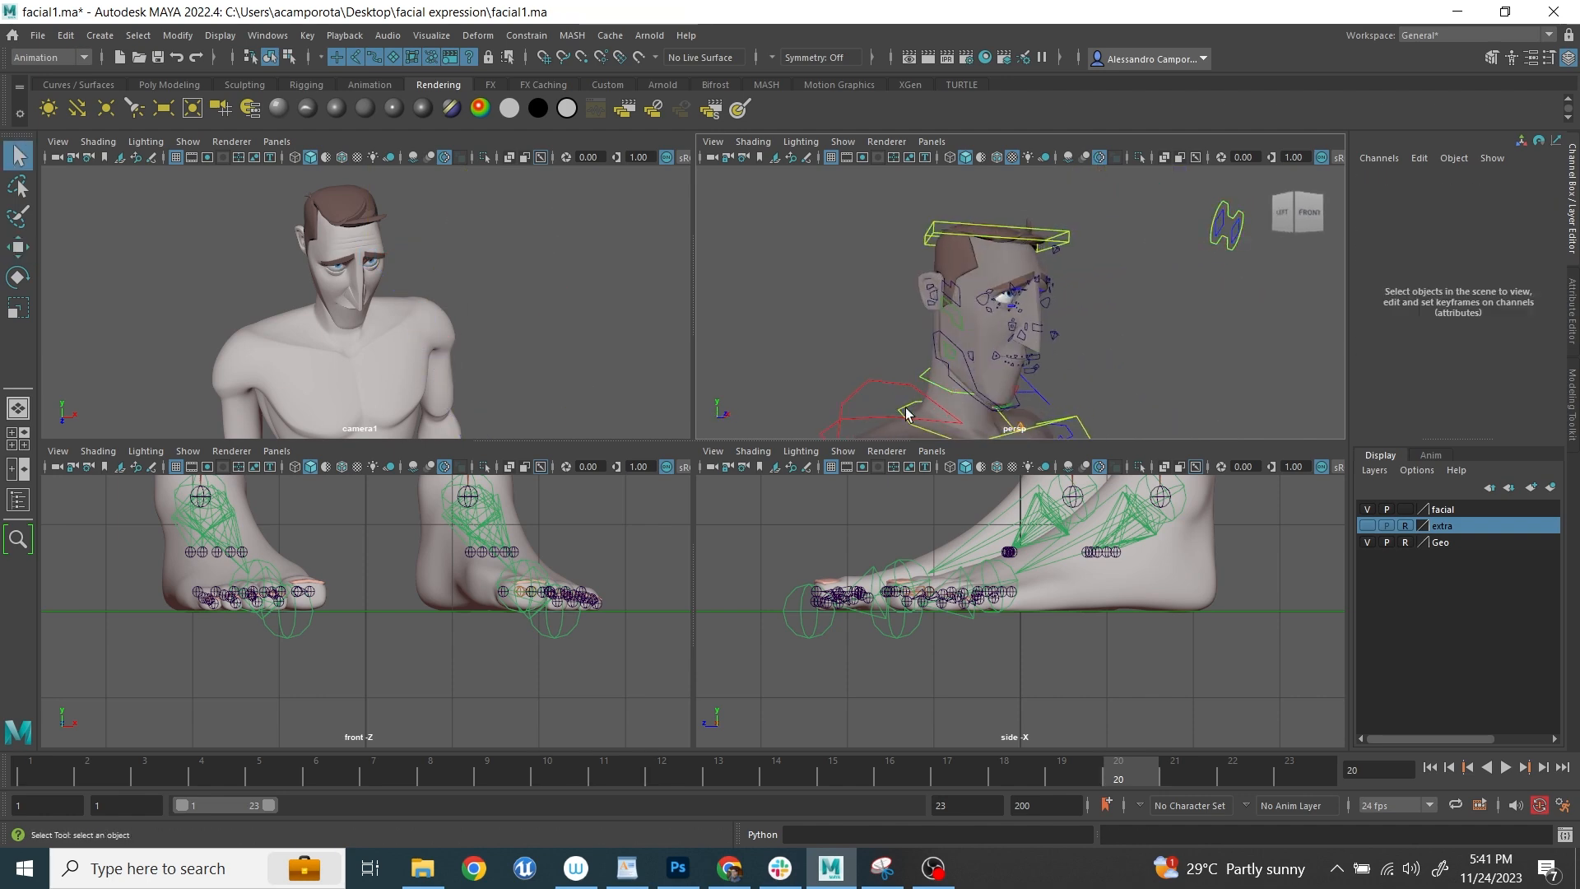
pyautogui.keyDown('shift'); pyautogui.click(1049, 245); pyautogui.keyUp('shift')
pyautogui.press('space')
pyautogui.press('e')
pyautogui.moveTo(679, 400); pyautogui.dragTo(683, 413)
pyautogui.moveTo(696, 469); pyautogui.dragTo(701, 469)
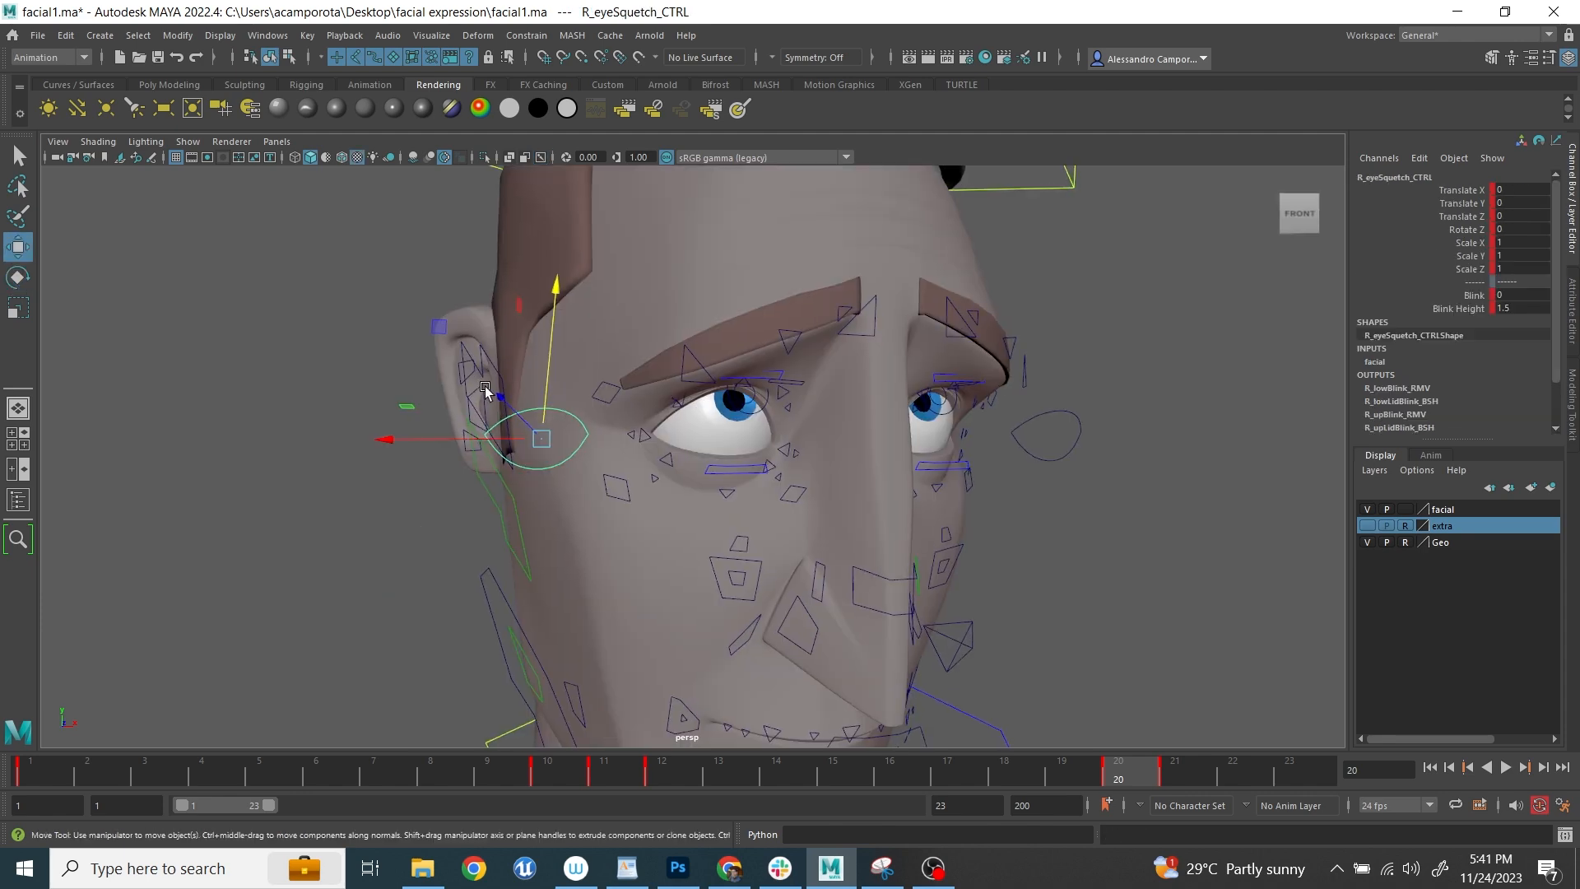
# - Try to move the top-of-head control upward
pyautogui.keyDown('alt'); pyautogui.moveTo(301, 382); pyautogui.dragTo(381, 379); pyautogui.keyUp('alt')
pyautogui.click(382, 377)
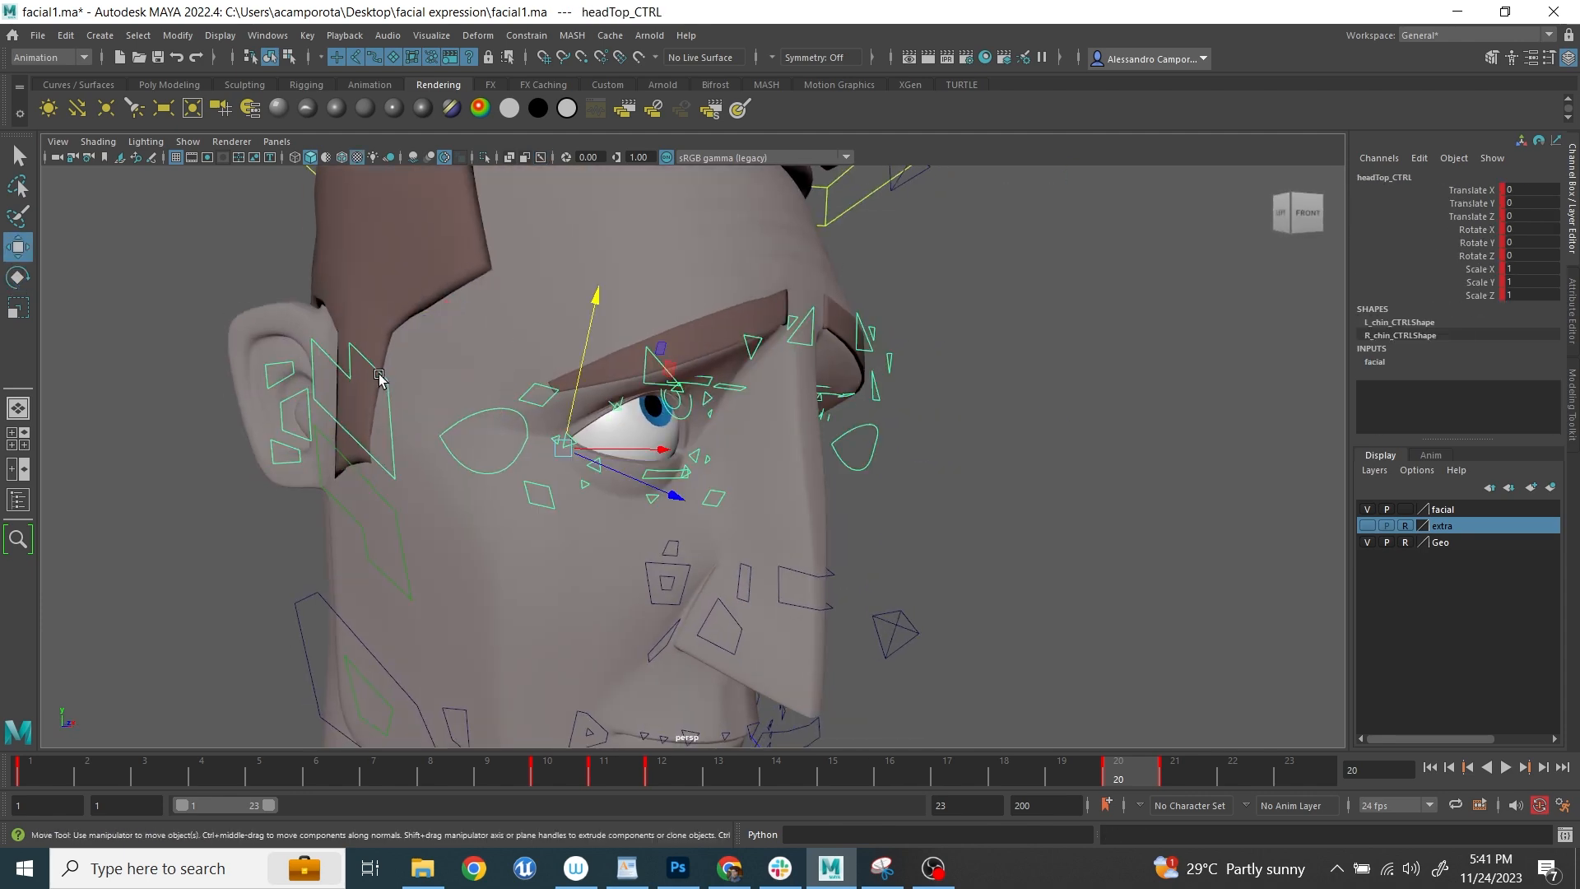
pyautogui.moveTo(576, 360); pyautogui.dragTo(579, 340)
pyautogui.hotkey('ctrl', 'z')
# - Rotate the top-of-head control to about -4.8 in Rotate X while checking the camera view
pyautogui.press('space')
pyautogui.press('space')
pyautogui.press('e')
pyautogui.moveTo(690, 344); pyautogui.dragTo(677, 330)
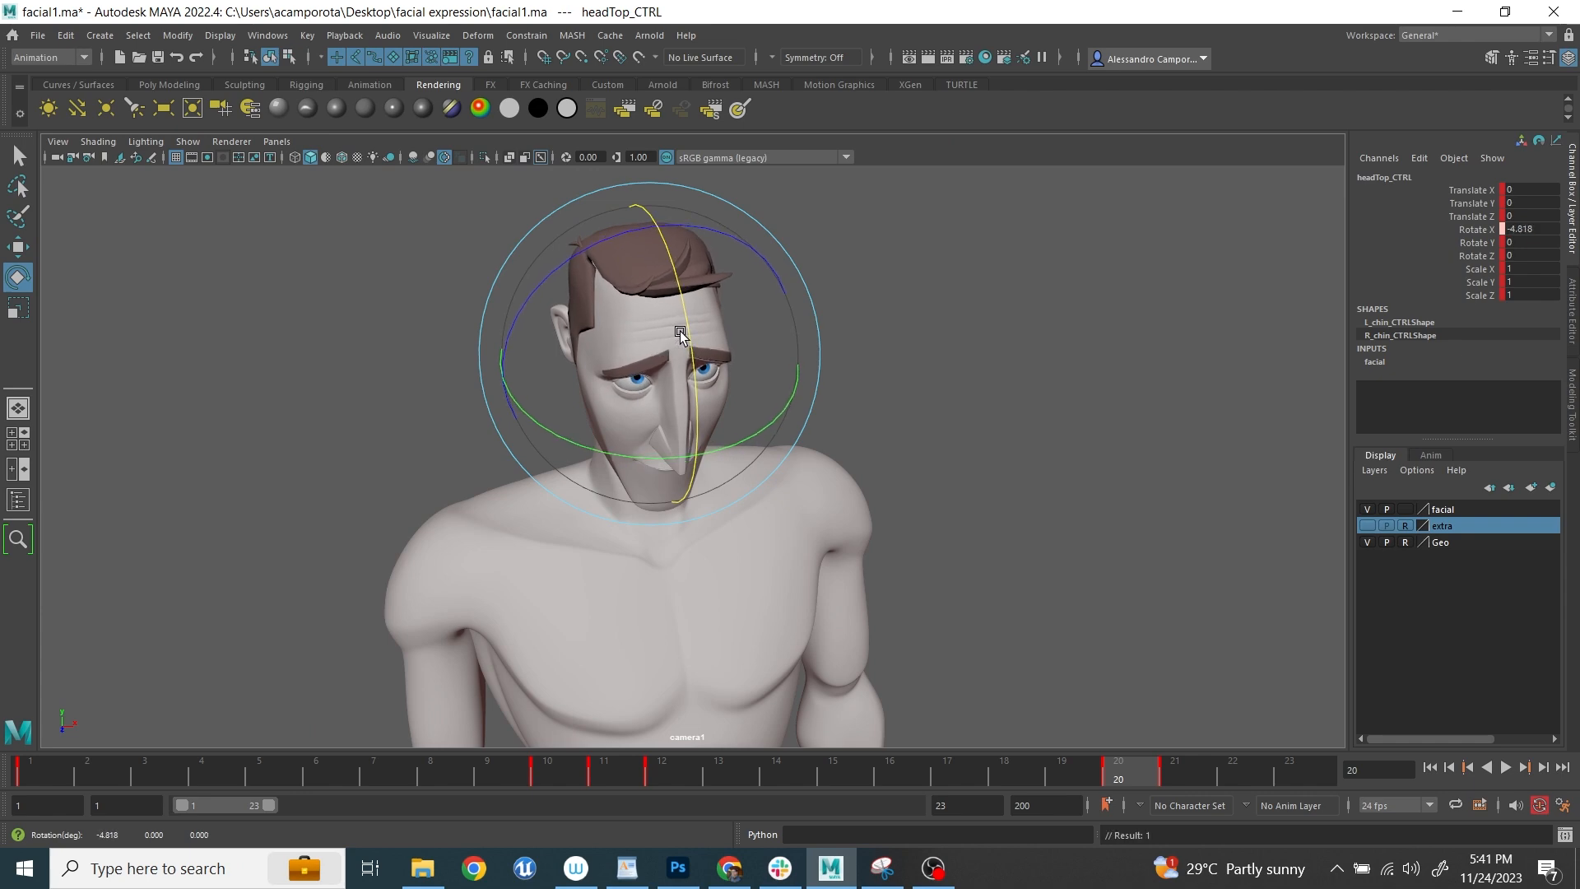
# - Try to raise the right brow flesh control above the eye
pyautogui.press('space')
pyautogui.press('q')
pyautogui.keyDown('alt'); pyautogui.moveTo(1088, 337); pyautogui.dragTo(1017, 336); pyautogui.keyUp('alt')
pyautogui.press('space')
pyautogui.keyDown('alt'); pyautogui.moveTo(1069, 331); pyautogui.dragTo(1192, 324, button='right'); pyautogui.keyUp('alt')
pyautogui.click(856, 324)
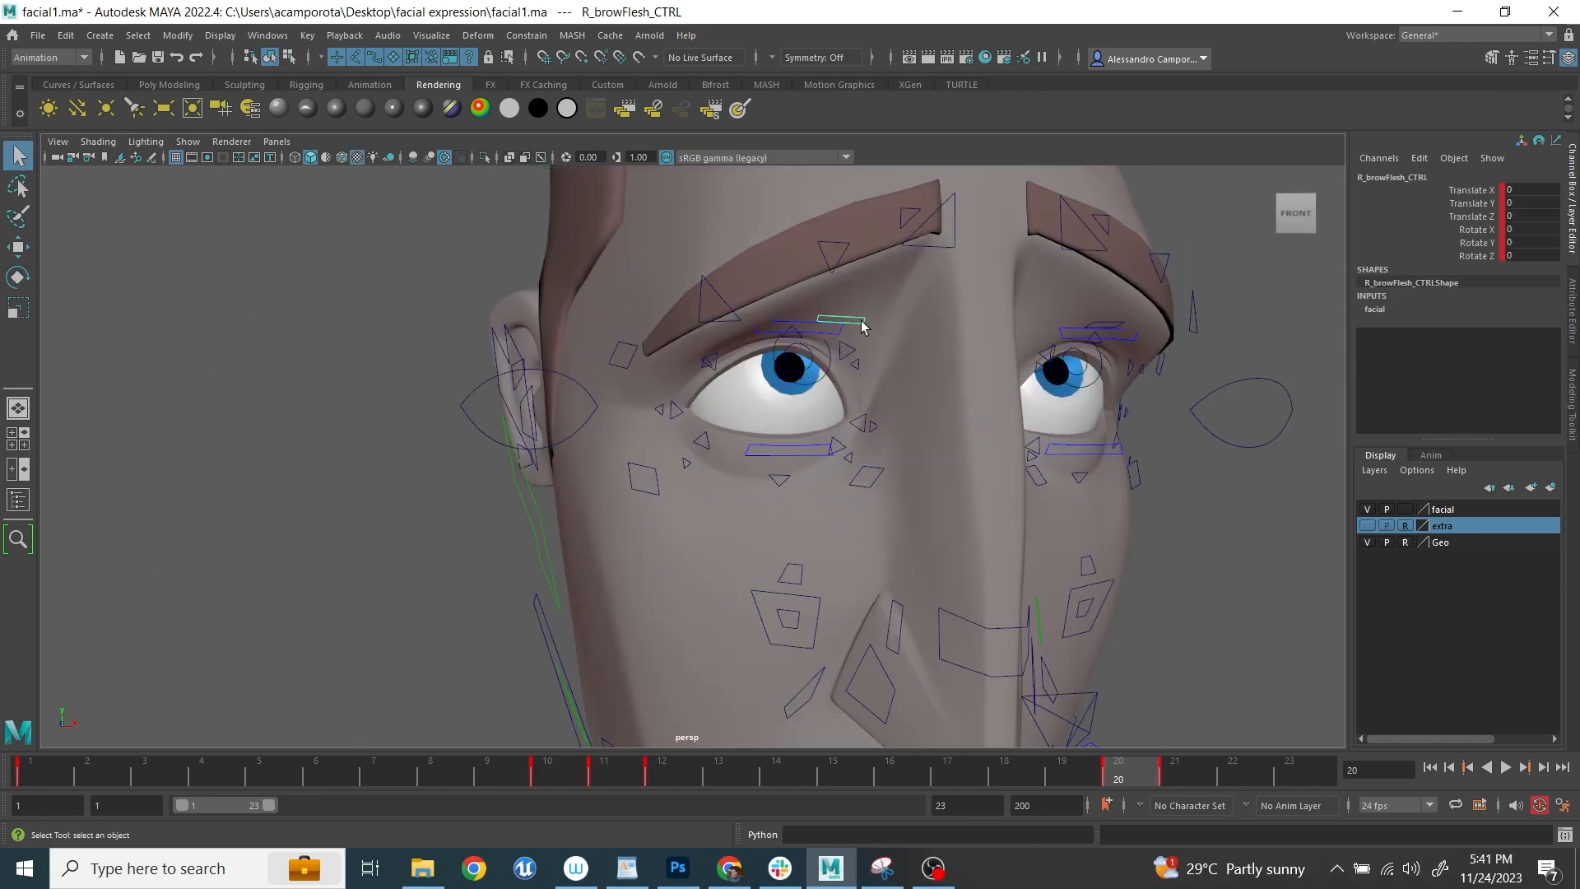
pyautogui.press('w')
pyautogui.moveTo(834, 257); pyautogui.dragTo(837, 204)
pyautogui.hotkey('ctrl', 'z')
# - Try to raise the right outer brow control, first alone and then together with the inner brow control
pyautogui.click(716, 298)
pyautogui.moveTo(734, 254); pyautogui.dragTo(745, 167)
pyautogui.hotkey('ctrl', 'z')
pyautogui.keyDown('shift'); pyautogui.click(948, 247); pyautogui.keyUp('shift')
pyautogui.keyDown('alt'); pyautogui.moveTo(942, 258); pyautogui.dragTo(917, 388, button='middle'); pyautogui.keyUp('alt')
pyautogui.moveTo(722, 249); pyautogui.dragTo(728, 195)
pyautogui.hotkey('ctrl', 'z')
# - Try to raise the inner, middle and outer brow controls of both brows together
pyautogui.keyDown('shift'); pyautogui.click(1068, 392); pyautogui.keyUp('shift')
pyautogui.keyDown('shift'); pyautogui.click(1168, 439); pyautogui.keyUp('shift')
pyautogui.keyDown('alt'); pyautogui.moveTo(1183, 449); pyautogui.dragTo(1131, 457); pyautogui.keyUp('alt')
pyautogui.scroll(-3, 1128, 448)
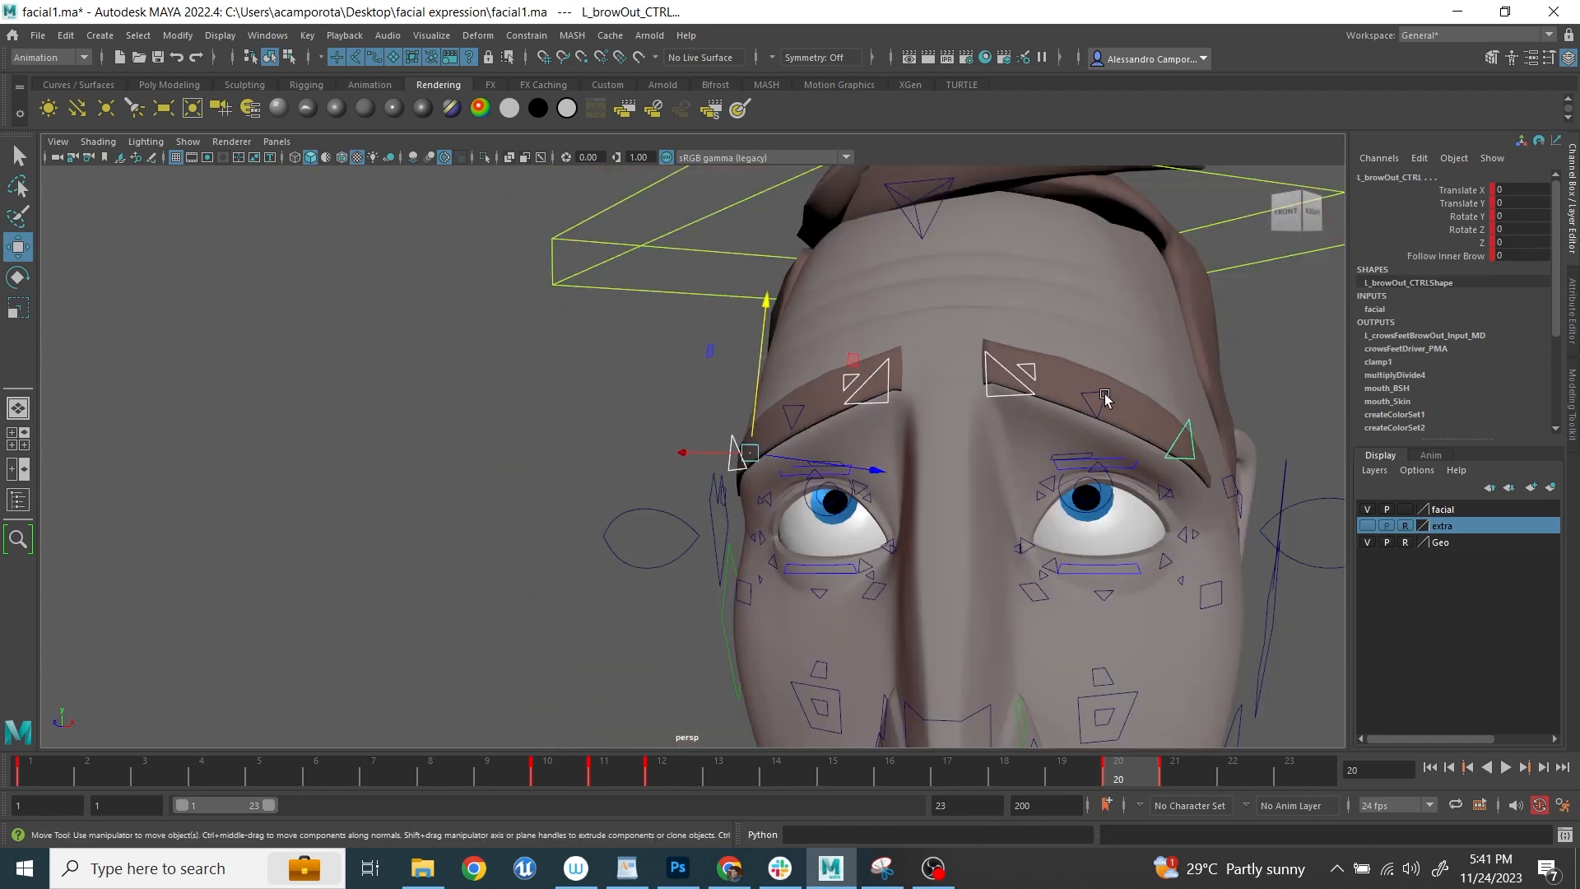
pyautogui.keyDown('shift'); pyautogui.click(1104, 398); pyautogui.keyUp('shift')
pyautogui.keyDown('shift'); pyautogui.click(799, 414); pyautogui.keyUp('shift')
pyautogui.moveTo(766, 303); pyautogui.dragTo(770, 265)
pyautogui.hotkey('ctrl', 'z')
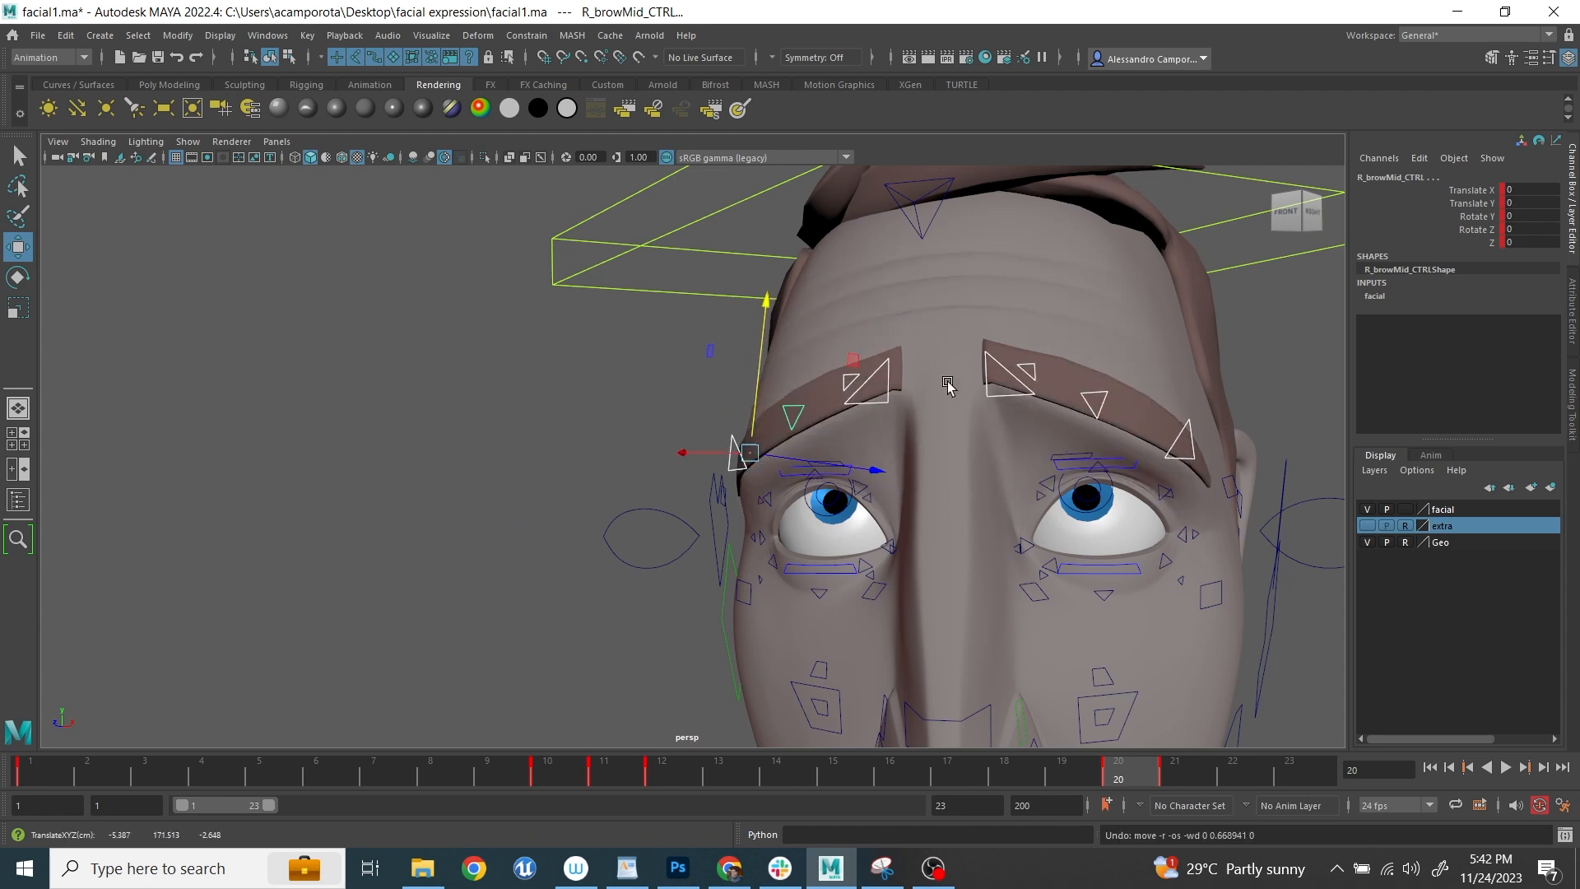
# - Adjust the gaze in the camera view by moving the eye aim control to about 18.6 in Translate Y
pyautogui.click(836, 377)
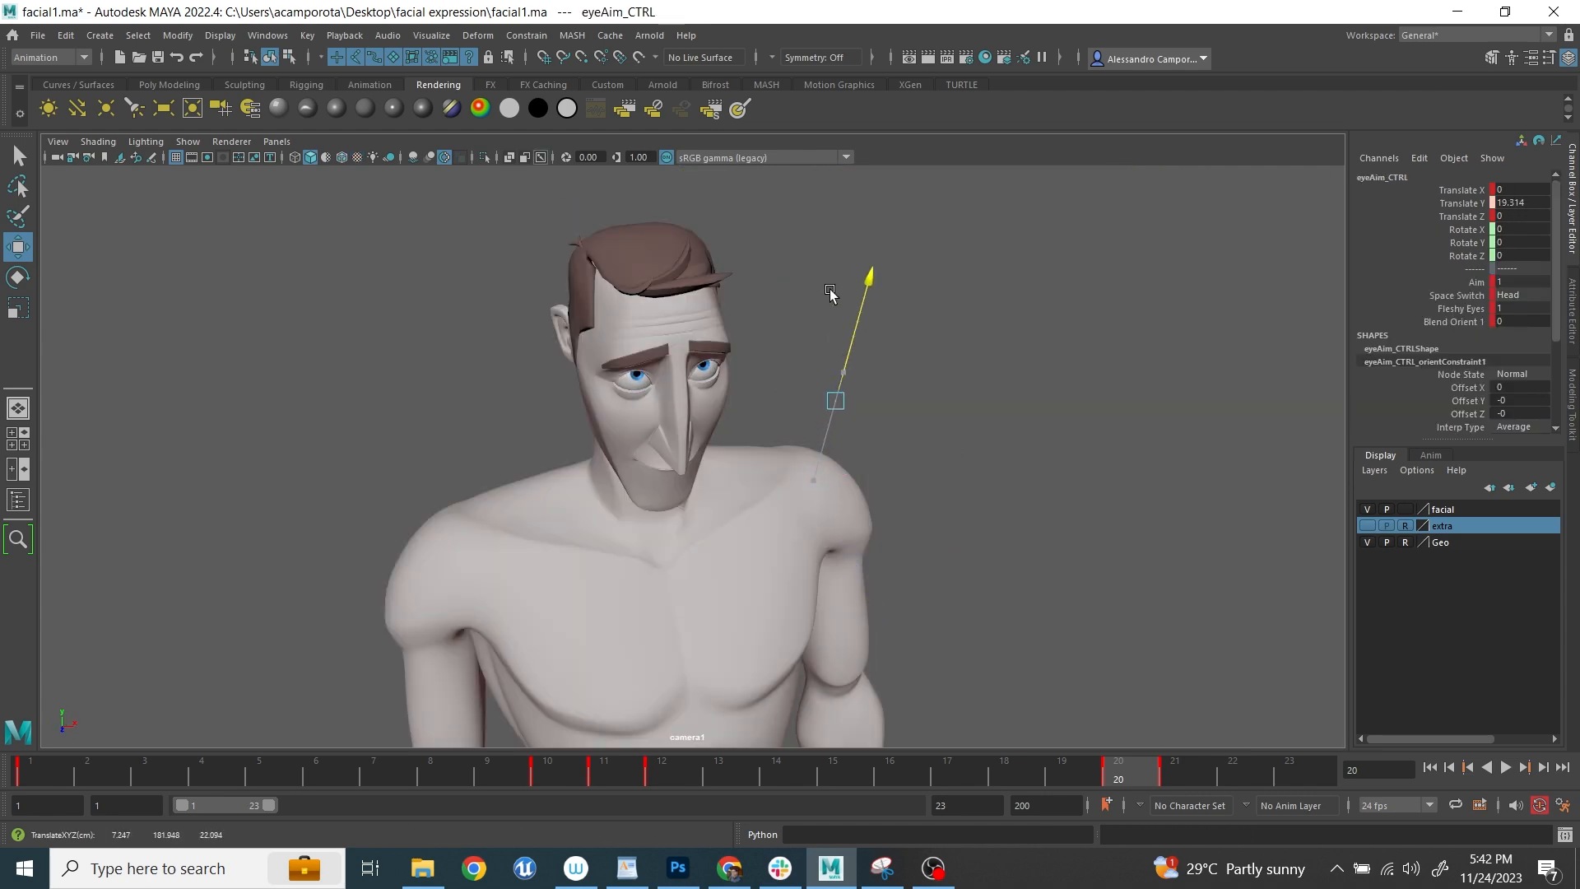
pyautogui.moveTo(829, 289); pyautogui.dragTo(828, 308, button='middle')
pyautogui.press('space')
pyautogui.press('space')
# - Lower the upper eyelid controls of both eyes, judging their height in the camera view
pyautogui.scroll(9, 793, 472)
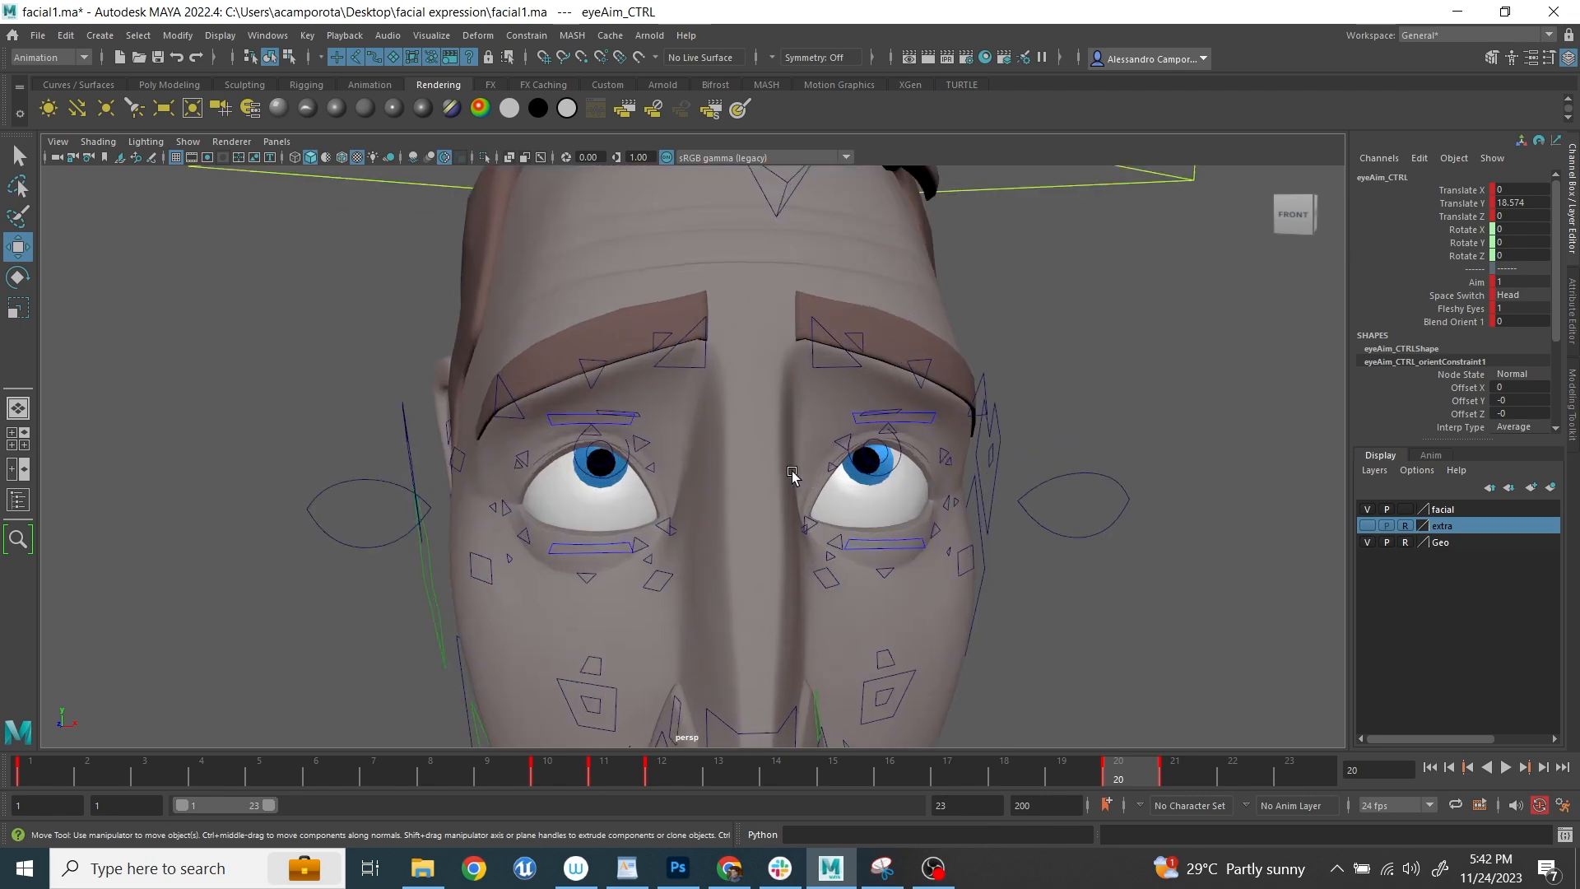
pyautogui.click(543, 372)
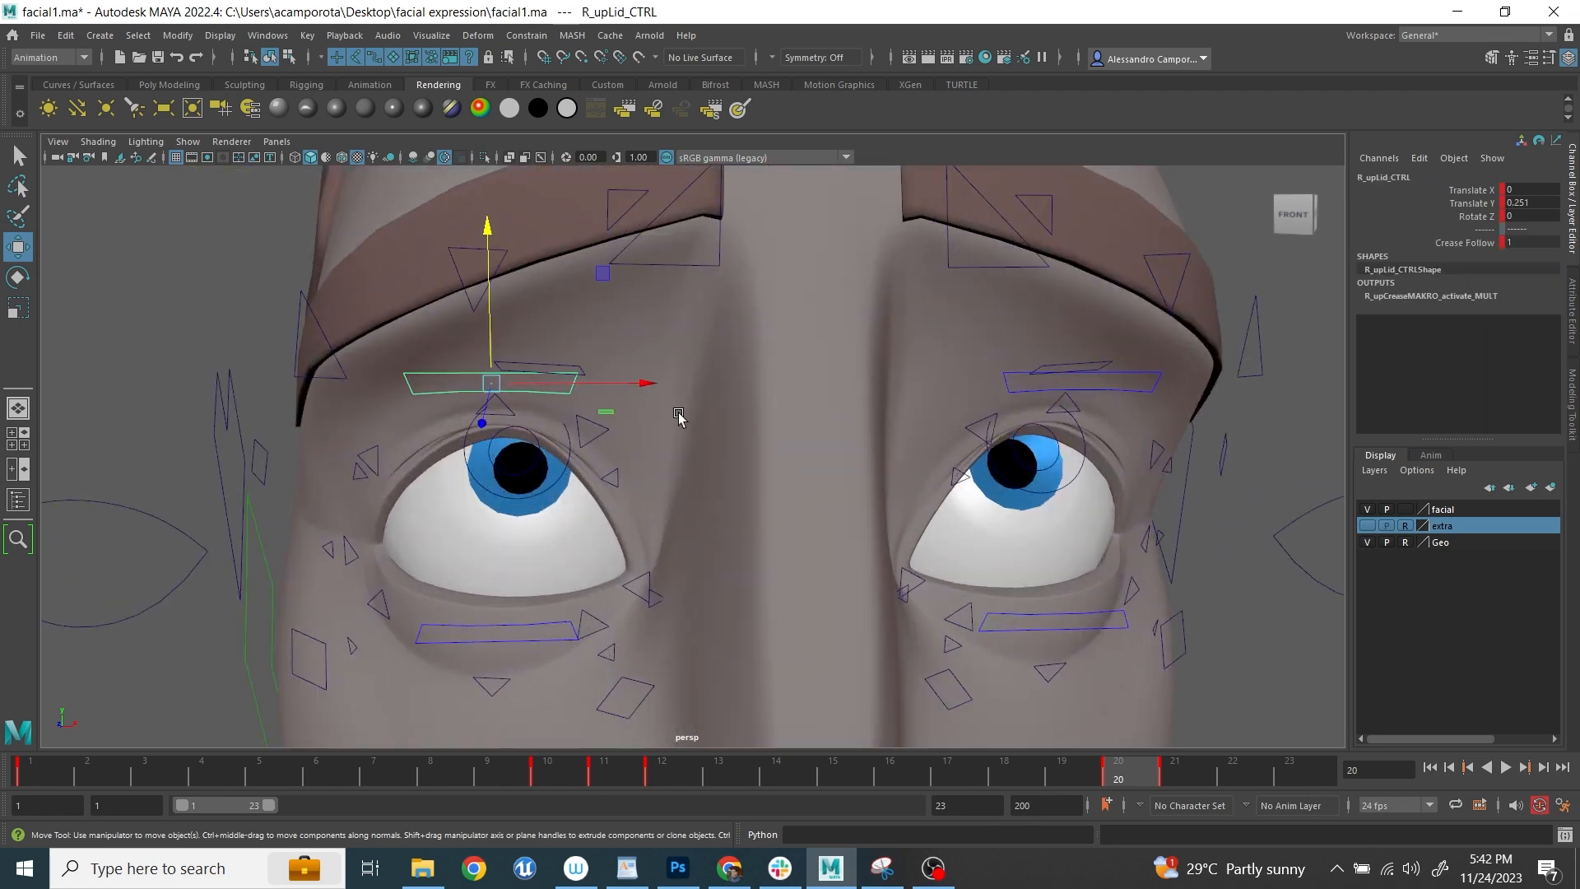
pyautogui.keyDown('shift'); pyautogui.click(1117, 391); pyautogui.keyUp('shift')
pyautogui.press('space')
pyautogui.press('space')
pyautogui.scroll(8, 659, 416)
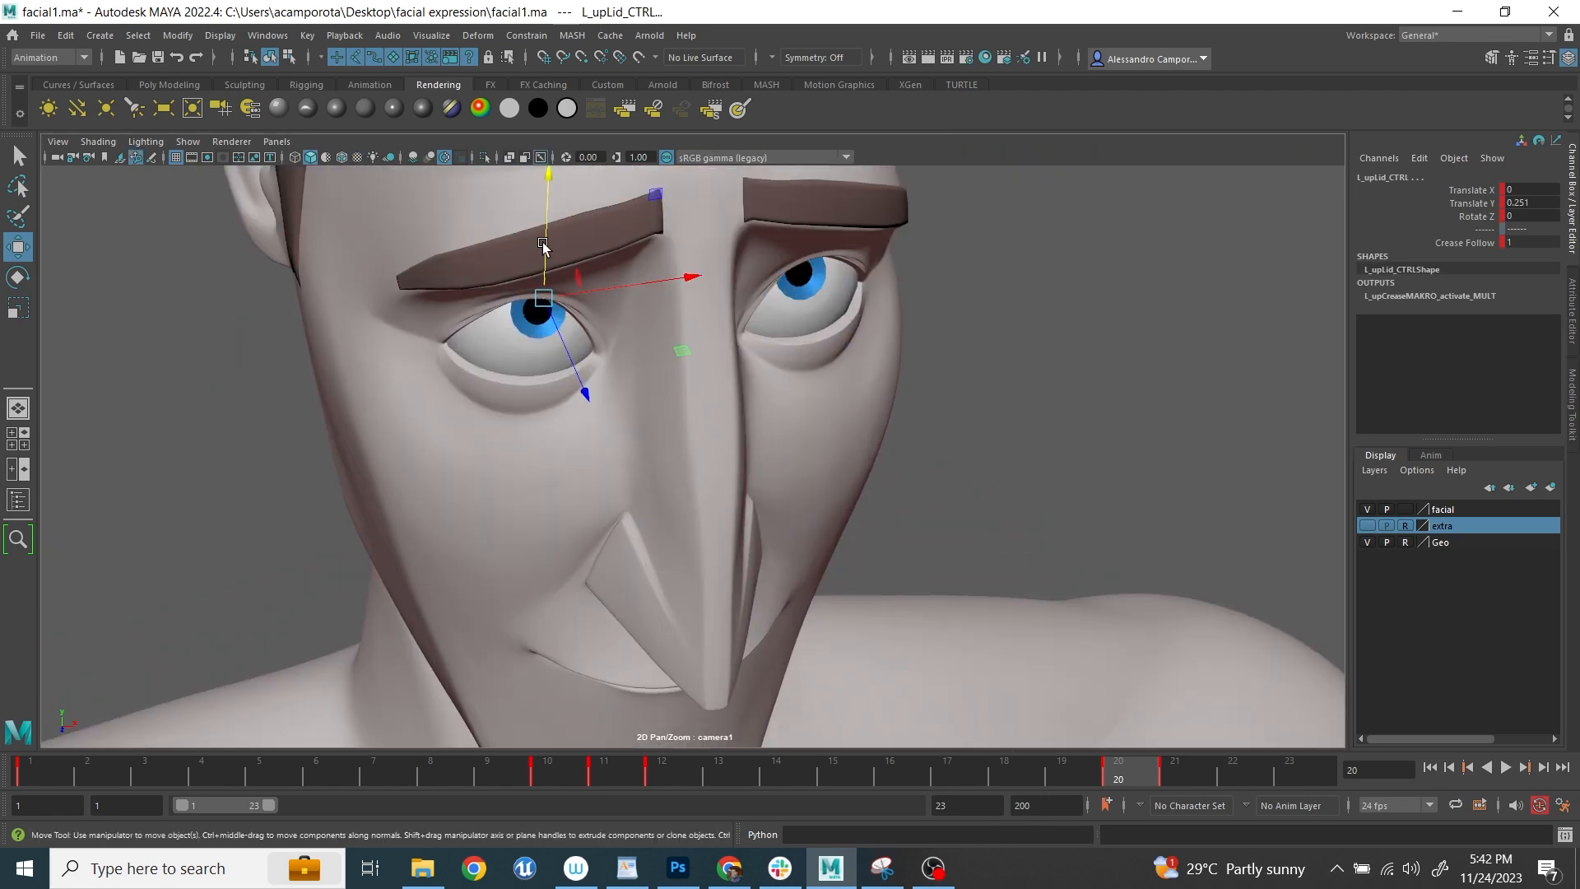
pyautogui.press('space')
# - Raise the brow flesh controls above both eyes to roughly 0.3 in Translate Y, shifting them slightly sideways
pyautogui.press('space')
pyautogui.click(572, 375)
pyautogui.moveTo(425, 229); pyautogui.dragTo(418, 205)
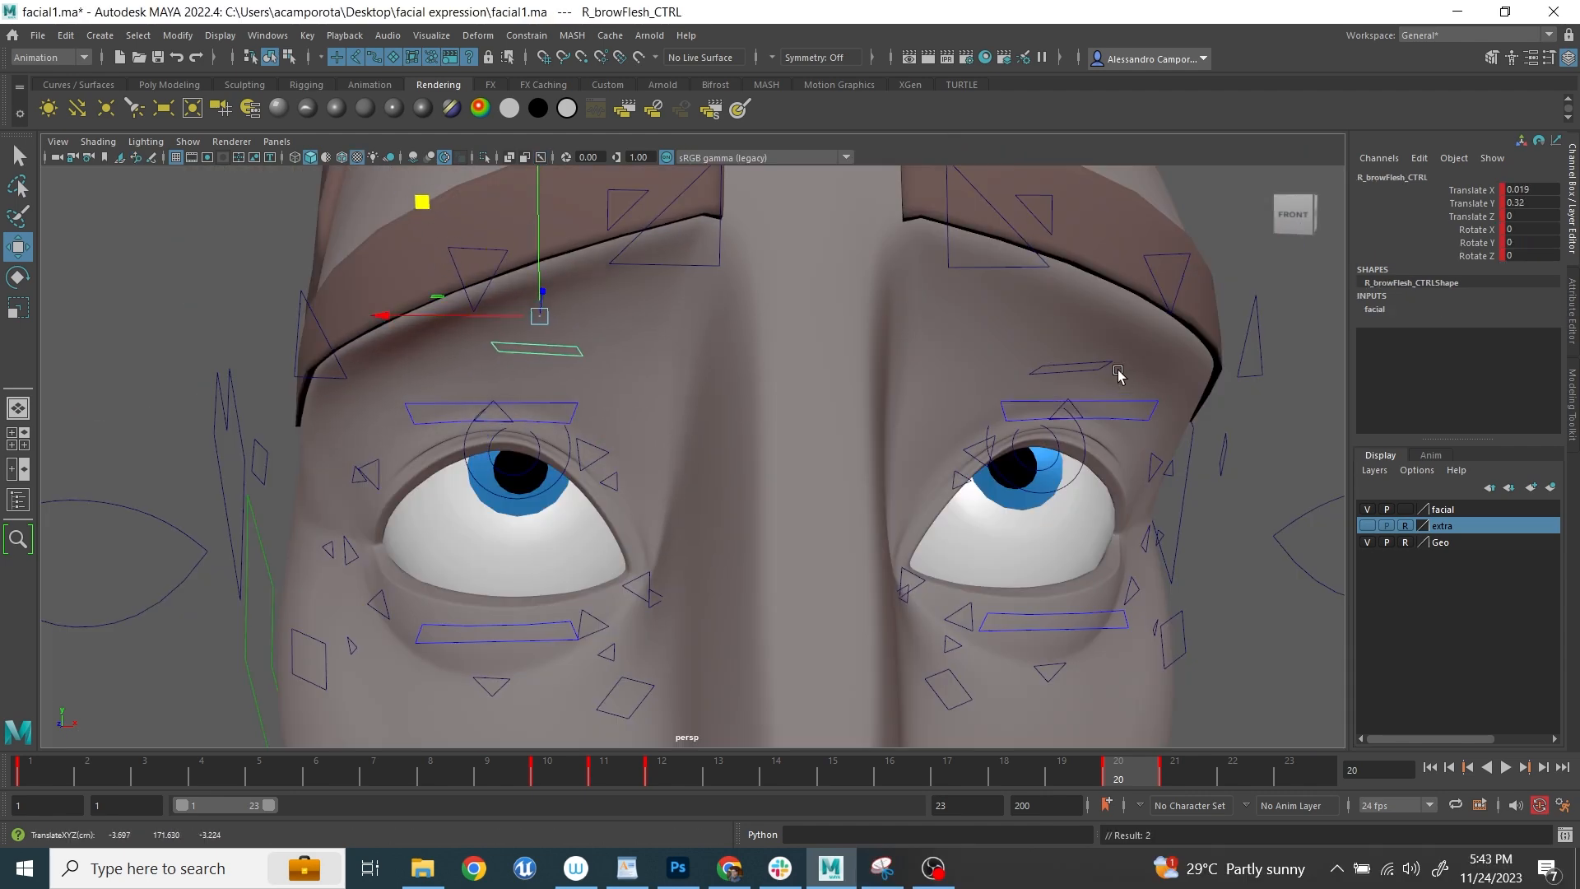
pyautogui.moveTo(1040, 343); pyautogui.dragTo(1020, 328)
pyautogui.press('space')
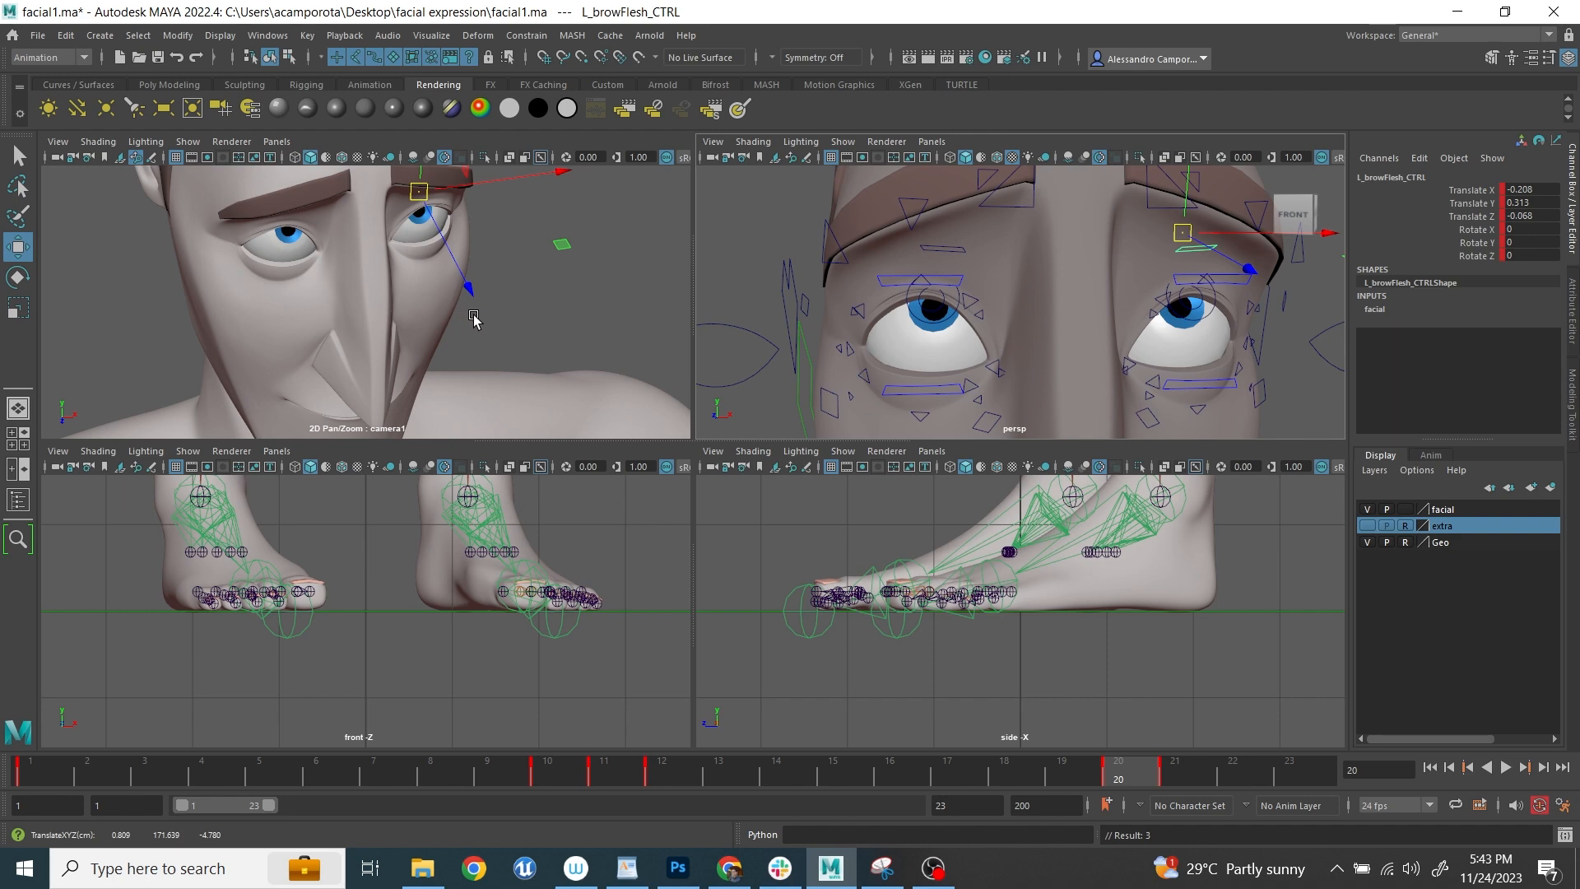
# - Move the eye aim to about 16.8 in Translate Y and lower the right outer eyelid corner to about -0.25
pyautogui.scroll(-6, 1020, 296)
pyautogui.click(1053, 201)
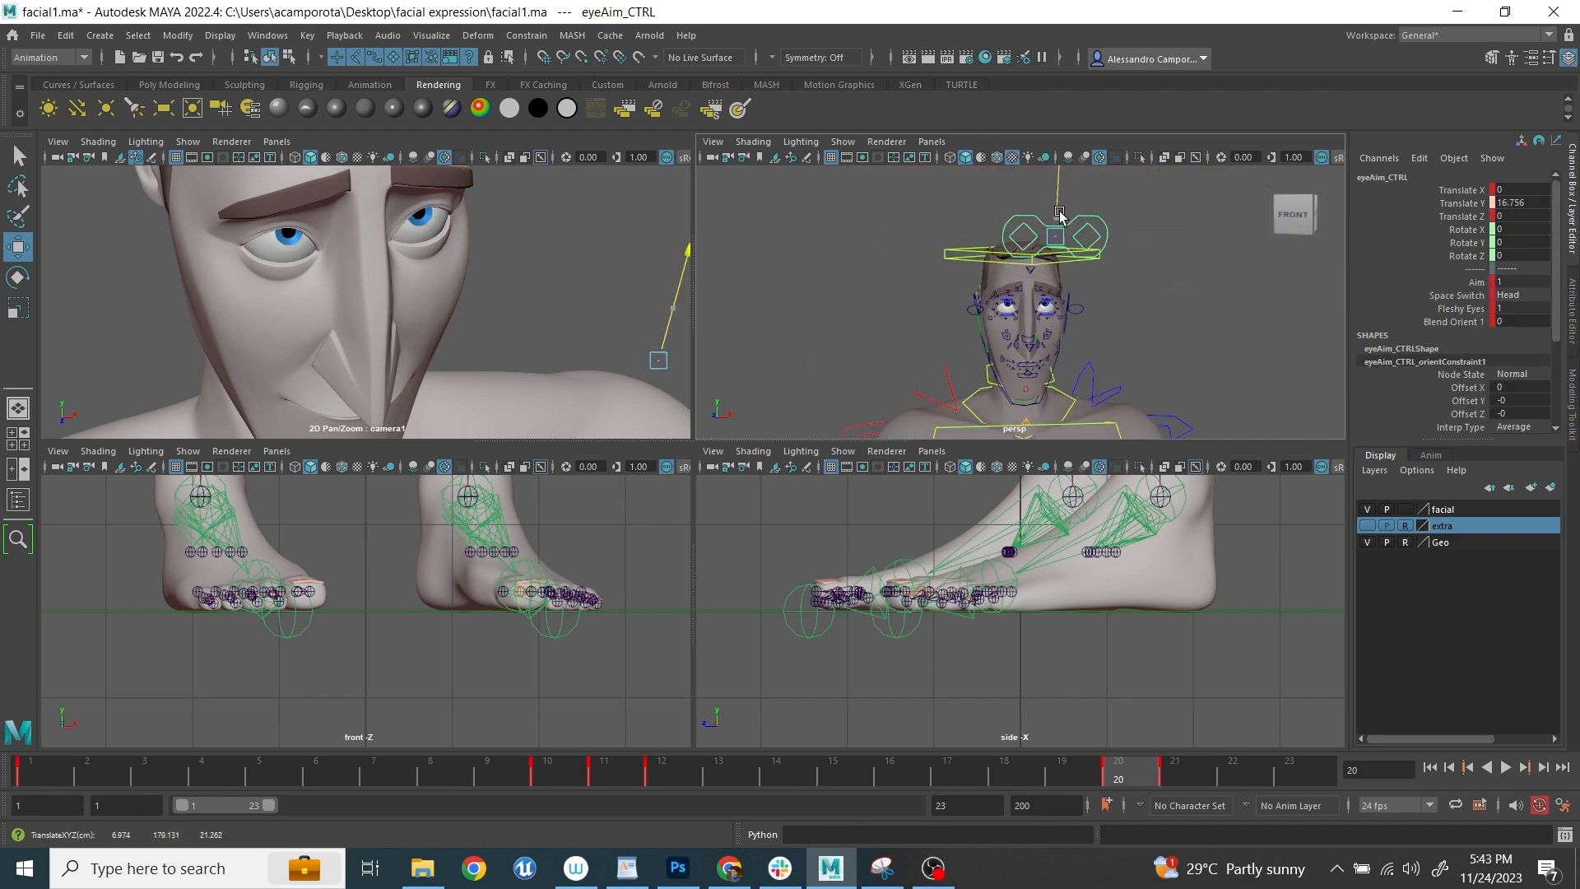
pyautogui.scroll(6, 1060, 226)
pyautogui.click(945, 306)
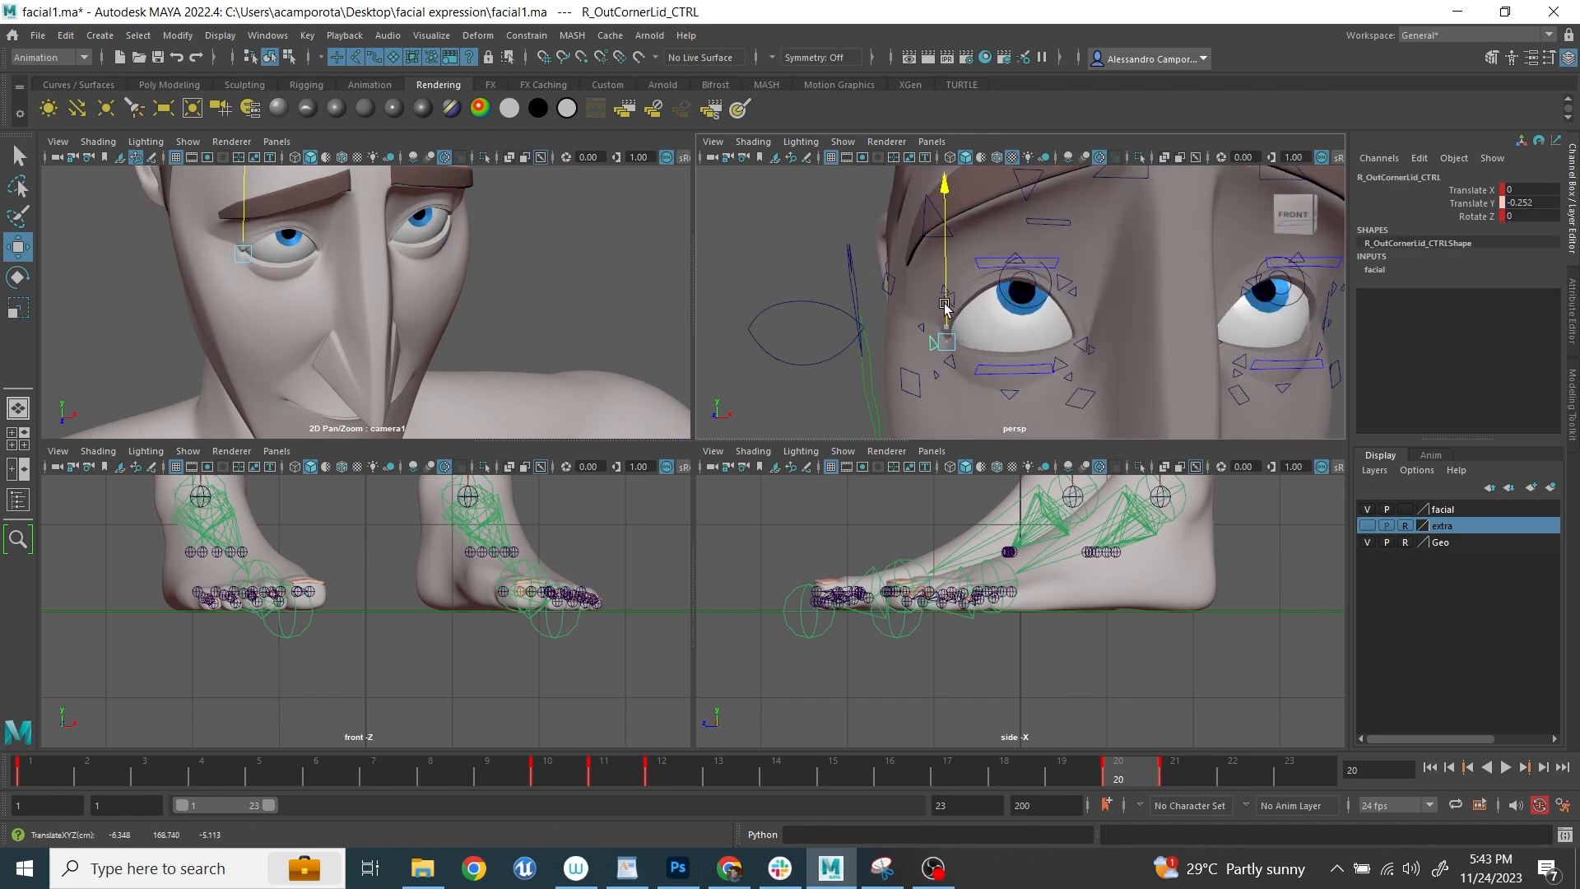
# - Try different rotations of the head control and compare them in the camera view
pyautogui.keyDown('alt'); pyautogui.moveTo(873, 320); pyautogui.dragTo(1250, 173); pyautogui.keyUp('alt')
pyautogui.scroll(-6, 1040, 342)
pyautogui.scroll(2, 962, 371)
pyautogui.click(962, 370)
pyautogui.press('e')
pyautogui.moveTo(1107, 324); pyautogui.dragTo(1167, 278)
pyautogui.scroll(-7, 1100, 318)
pyautogui.click(1058, 253)
pyautogui.press('space')
pyautogui.scroll(-7, 689, 448)
pyautogui.moveTo(734, 507); pyautogui.dragTo(698, 520)
pyautogui.hotkey('ctrl', 'z')
pyautogui.hotkey('ctrl', 'z')
pyautogui.hotkey('ctrl', 'z')
pyautogui.hotkey('ctrl', 'z')
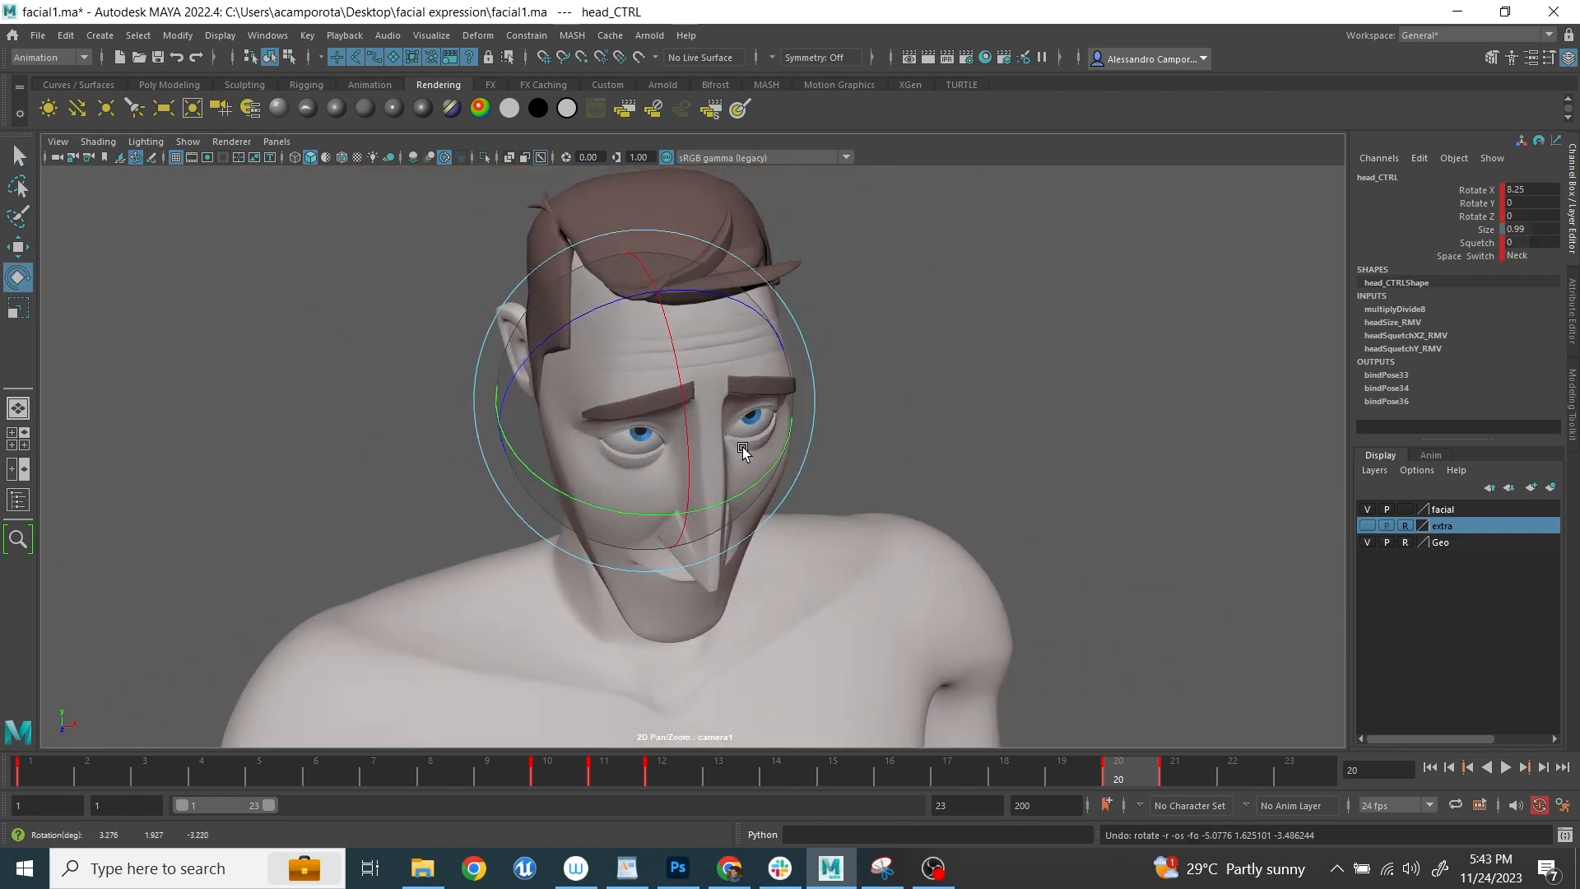
# - Try to raise the middle controls of both brows together to about 1.28 in Translate Y
pyautogui.press('space')
pyautogui.scroll(6, 1177, 356)
pyautogui.click(998, 360)
pyautogui.click(993, 350)
pyautogui.moveTo(1116, 310); pyautogui.dragTo(977, 313)
pyautogui.scroll(5, 977, 314)
pyautogui.keyDown('alt'); pyautogui.moveTo(977, 313); pyautogui.dragTo(946, 460, button='middle'); pyautogui.keyUp('alt')
pyautogui.click(1038, 293)
pyautogui.keyDown('alt'); pyautogui.moveTo(1226, 323); pyautogui.dragTo(1177, 317); pyautogui.keyUp('alt')
pyautogui.press('q')
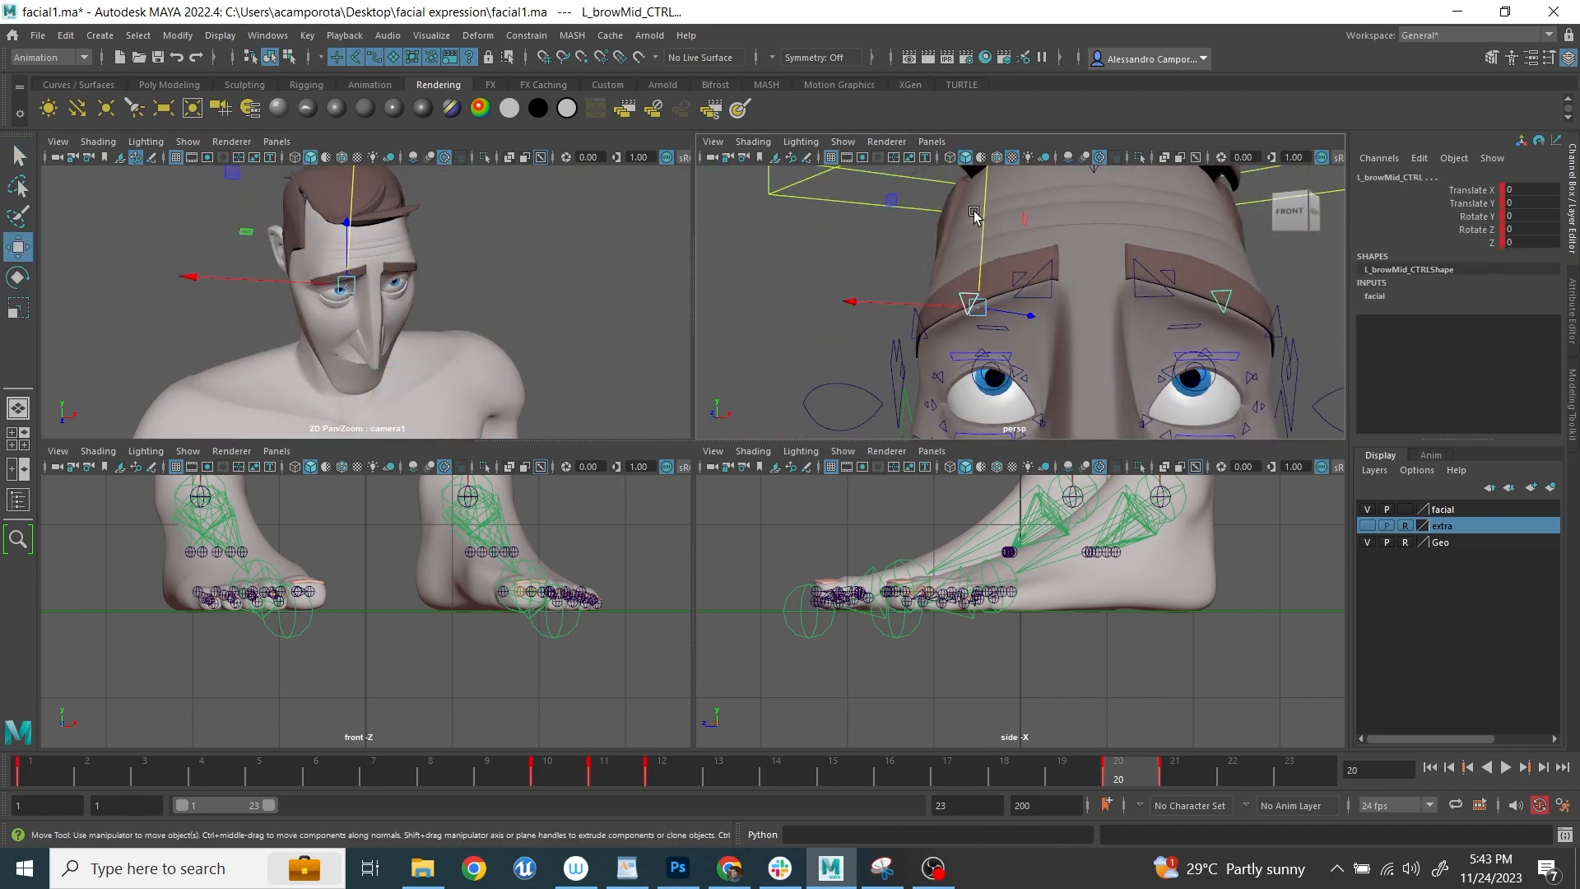
pyautogui.moveTo(977, 217); pyautogui.dragTo(1005, 164)
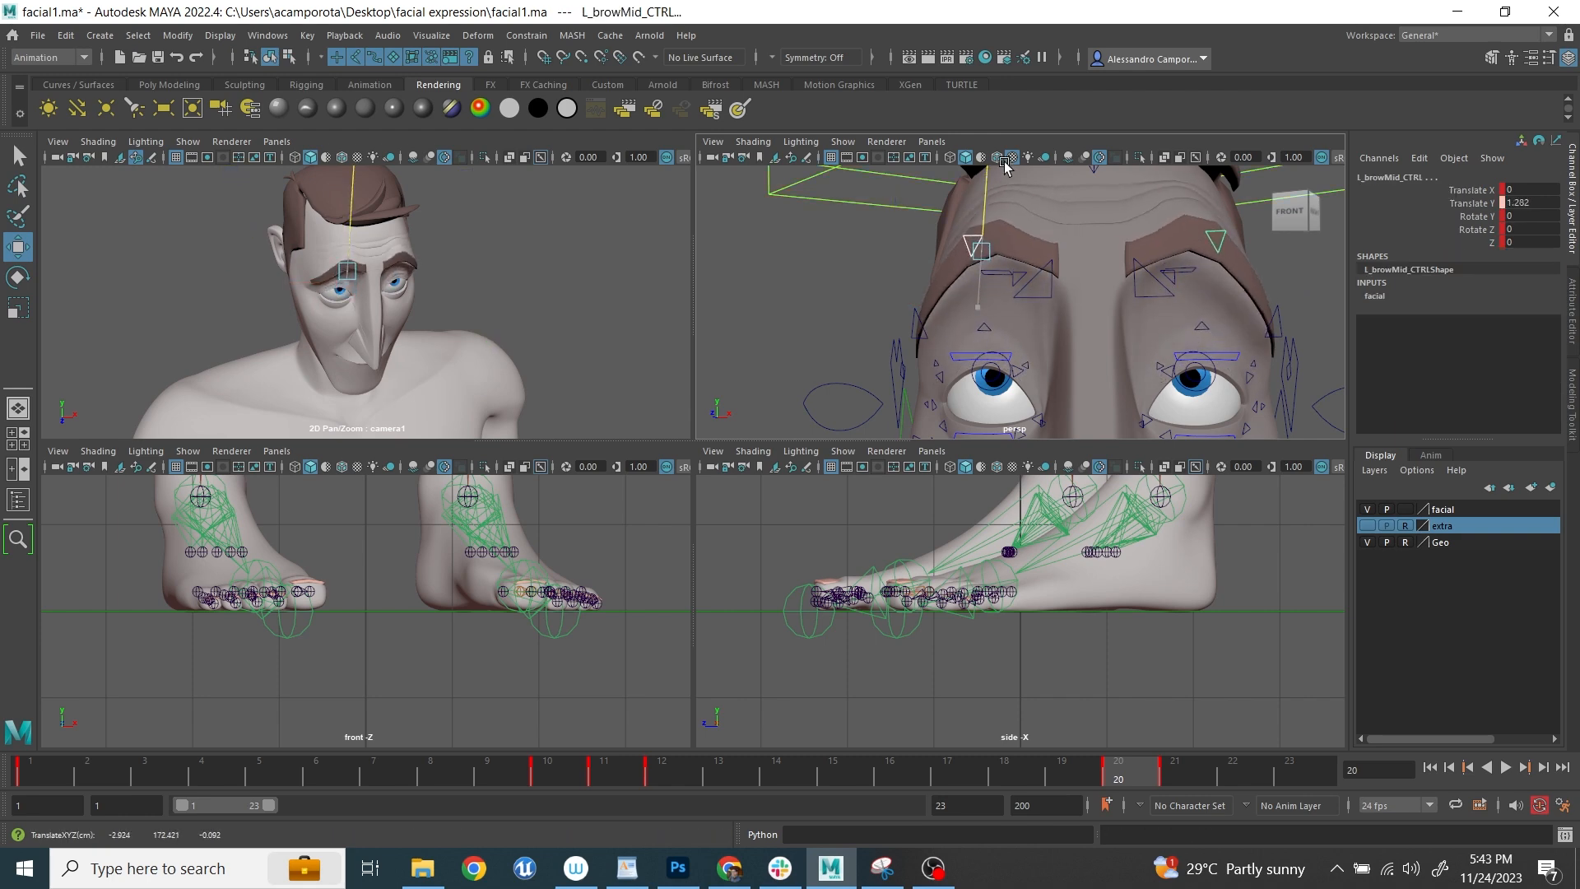
pyautogui.hotkey('ctrl', 'z')
# - Raise the outer brow controls on both sides to about 0.54 in Translate Y
pyautogui.keyDown('alt'); pyautogui.moveTo(909, 362); pyautogui.dragTo(962, 377); pyautogui.keyUp('alt')
pyautogui.click(976, 344)
pyautogui.moveTo(986, 310)
pyautogui.mouseDown()
pyautogui.moveTo(991, 286)
pyautogui.moveTo(991, 321)
pyautogui.mouseUp()
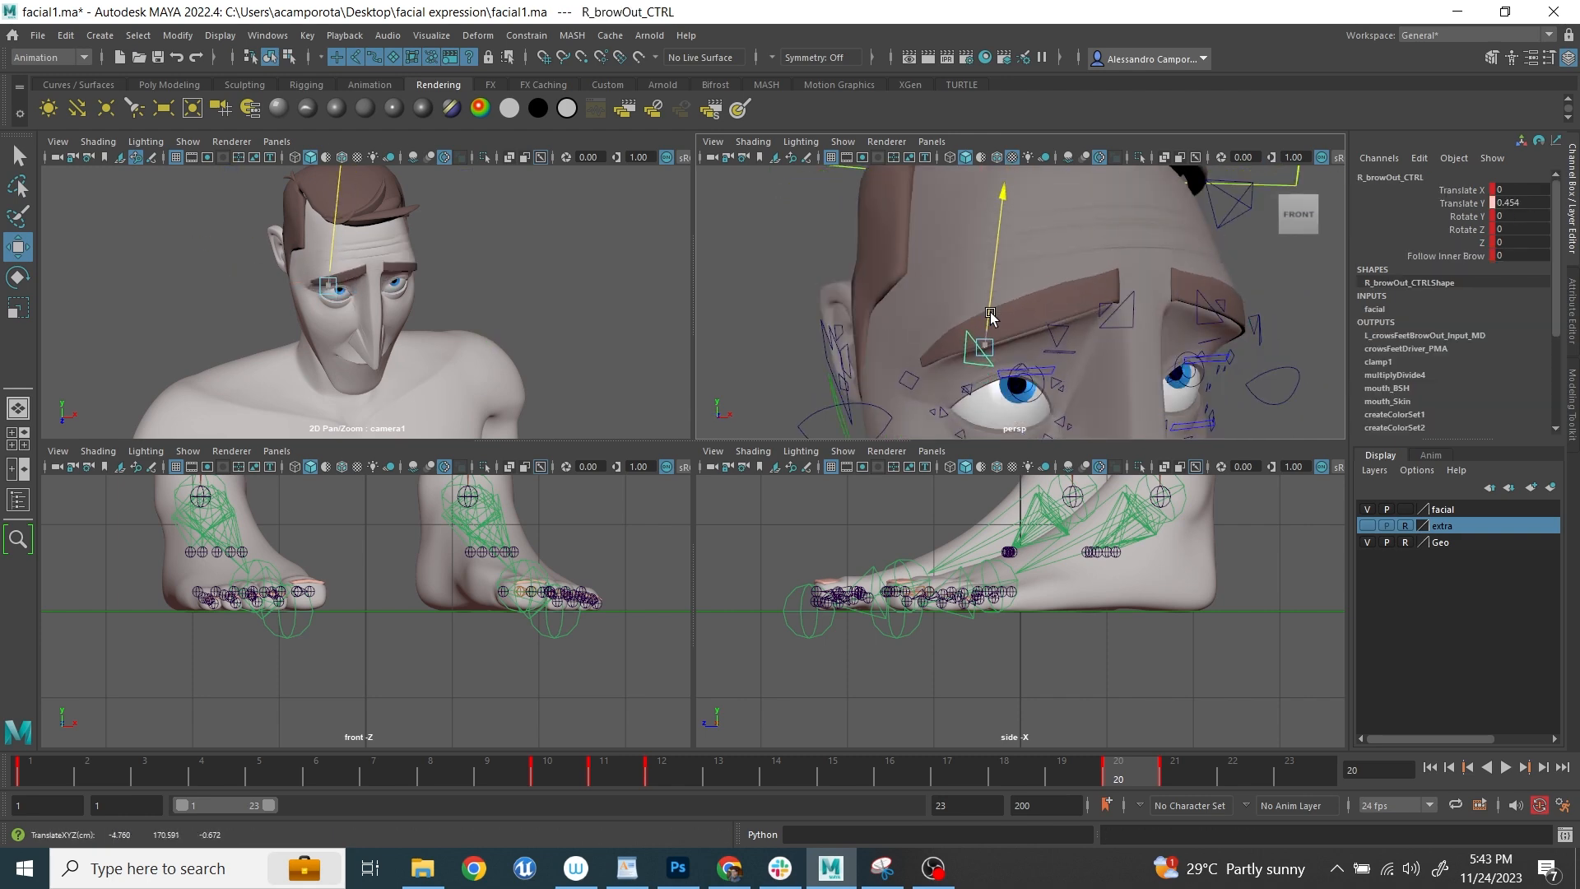
pyautogui.keyDown('alt'); pyautogui.moveTo(1222, 345); pyautogui.dragTo(1170, 353); pyautogui.keyUp('alt')
pyautogui.scroll(-5, 1162, 333)
pyautogui.keyDown('shift'); pyautogui.click(1136, 320); pyautogui.keyUp('shift')
pyautogui.press('space')
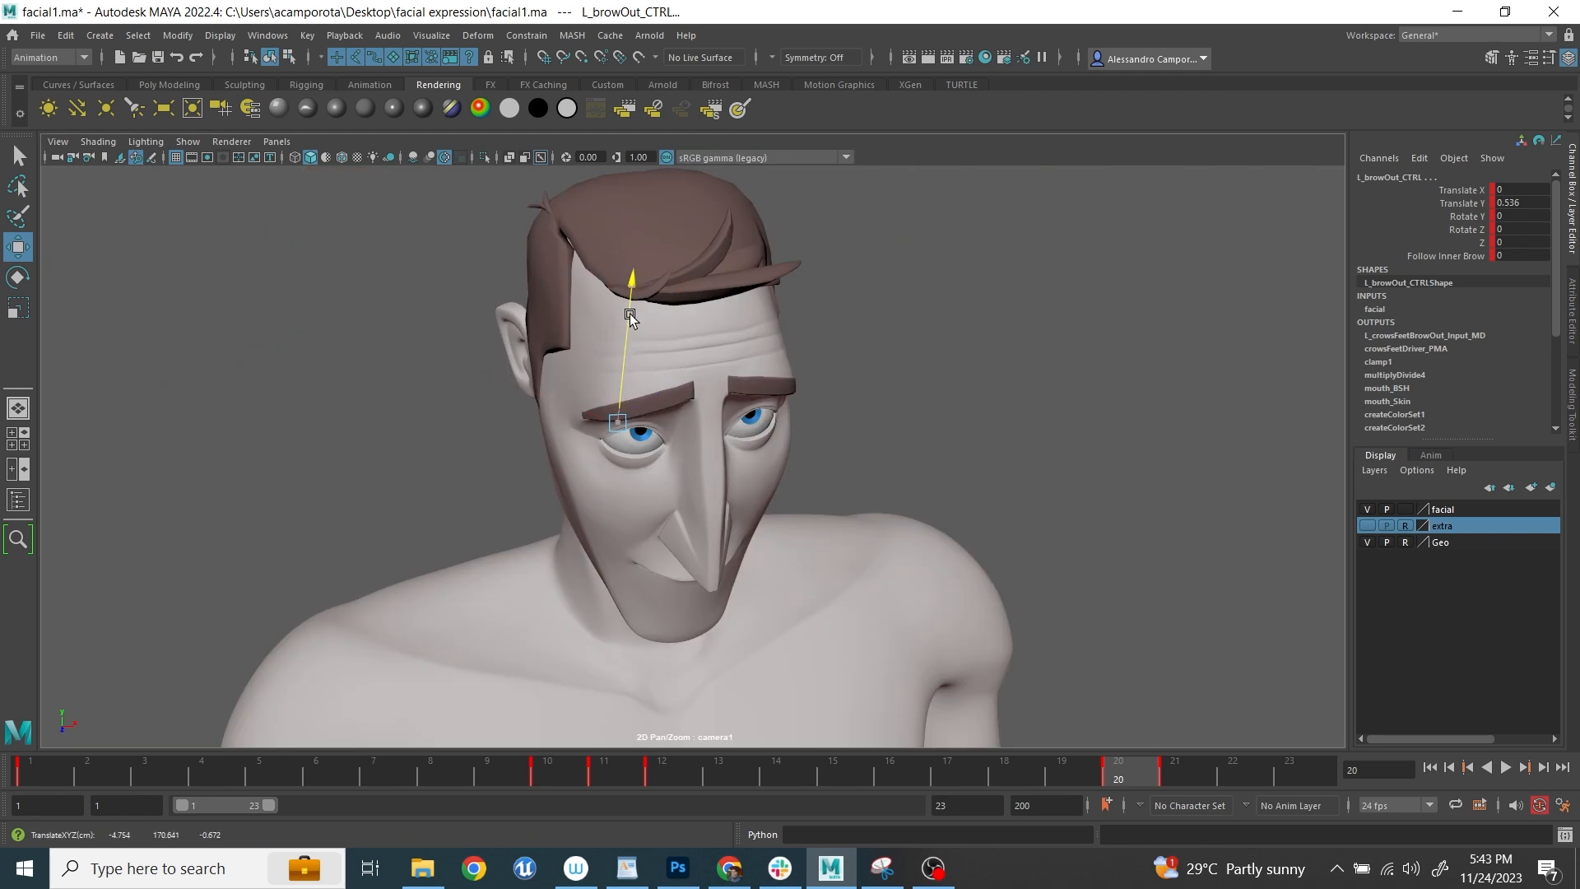
pyautogui.press('space')
# - Rotate the neck controls together, bringing the neck base to about 19 in X, 0.7 in Y and -1.8 in Z
pyautogui.scroll(-4, 1122, 360)
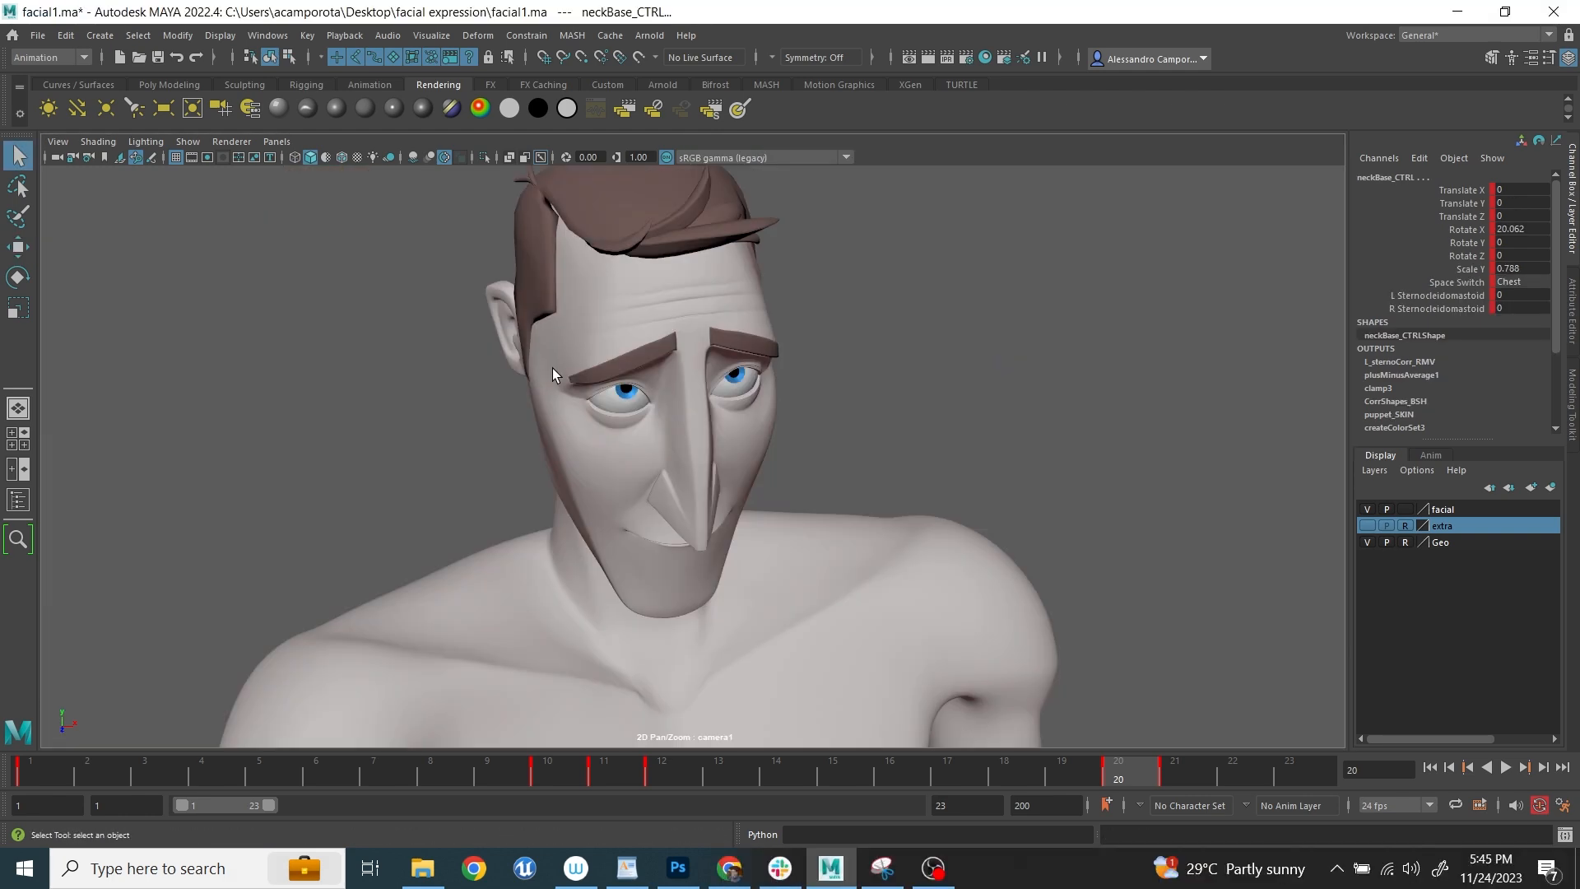
pyautogui.press('e')
pyautogui.moveTo(592, 565); pyautogui.dragTo(689, 633)
pyautogui.moveTo(539, 583); pyautogui.dragTo(534, 585)
pyautogui.moveTo(651, 570); pyautogui.dragTo(654, 583)
pyautogui.hotkey('ctrl', 'z')
pyautogui.press('q')
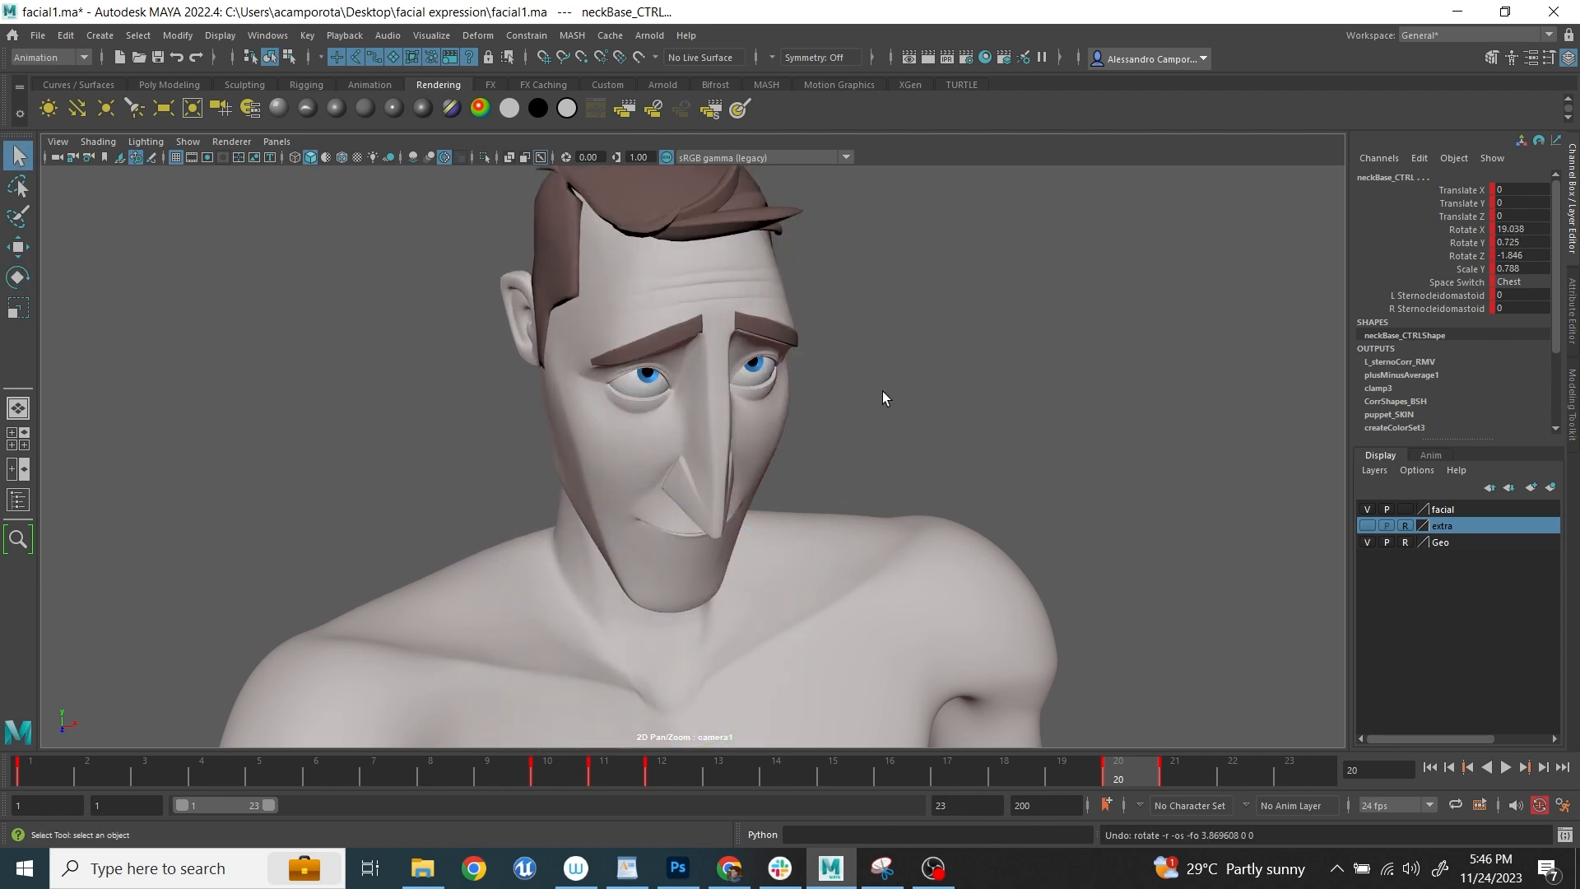
pyautogui.press('space')
pyautogui.scroll(-8, 1040, 357)
pyautogui.click(1104, 271)
pyautogui.moveTo(1161, 195); pyautogui.dragTo(1201, 243)
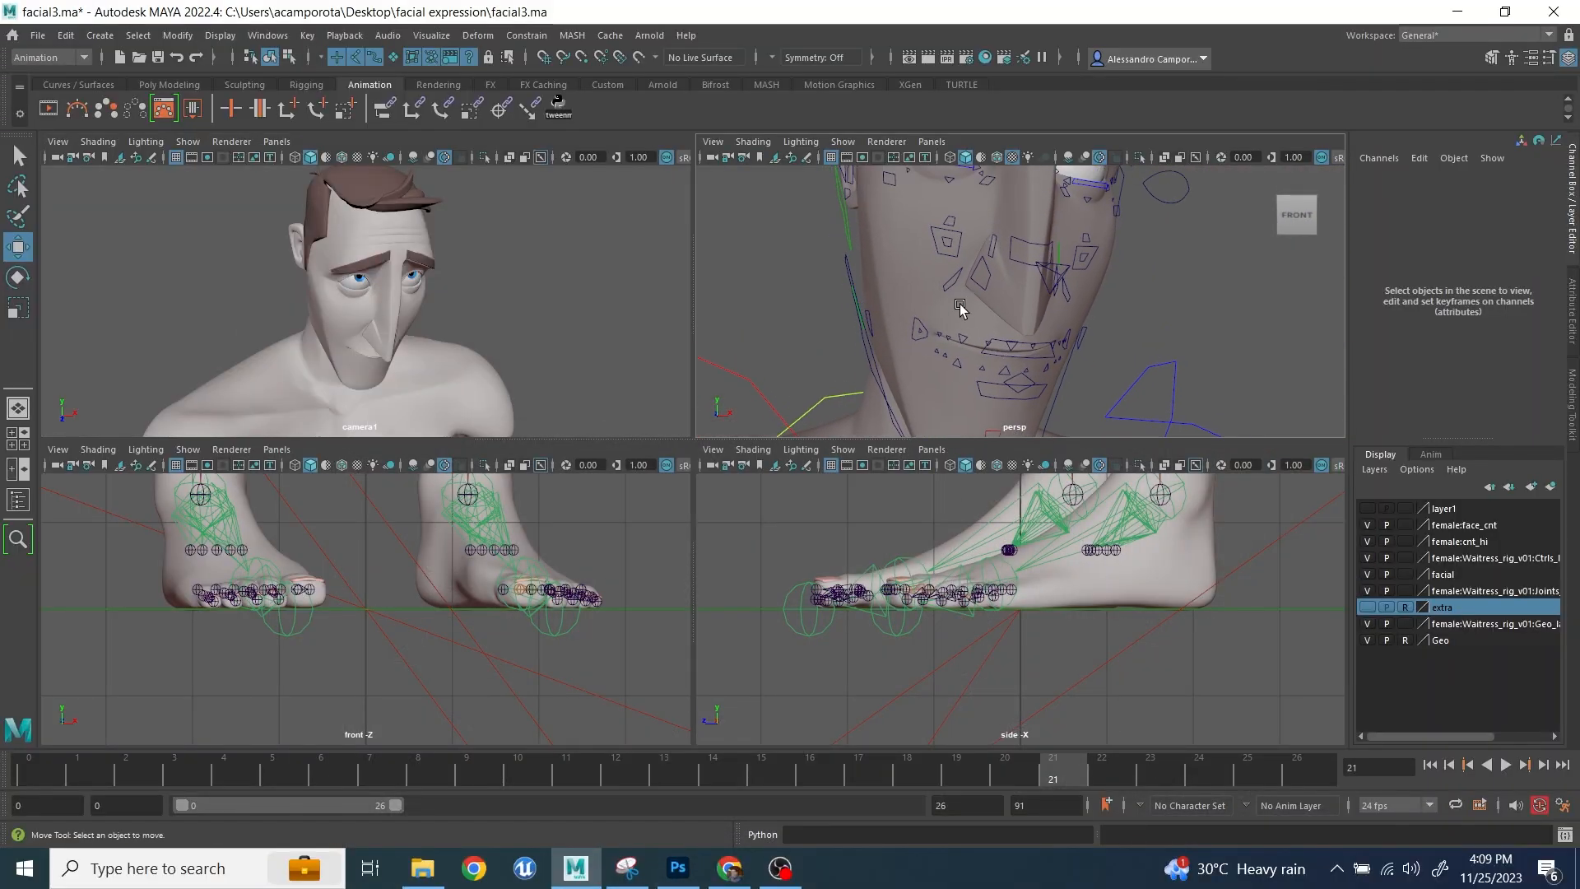
# - Reshape the mouth at frame 21 by repositioning the right and left mouth corner controls and adjusting the lips
pyautogui.click(908, 330)
pyautogui.moveTo(908, 329); pyautogui.dragTo(889, 249)
pyautogui.keyDown('alt'); pyautogui.moveTo(961, 290); pyautogui.dragTo(860, 298); pyautogui.keyUp('alt')
pyautogui.click(1115, 362)
pyautogui.keyDown('alt'); pyautogui.moveTo(1190, 346); pyautogui.dragTo(1188, 290); pyautogui.keyUp('alt')
pyautogui.moveTo(1111, 245); pyautogui.dragTo(1111, 289)
pyautogui.keyDown('alt'); pyautogui.moveTo(1111, 290); pyautogui.dragTo(1055, 293); pyautogui.keyUp('alt')
pyautogui.moveTo(1192, 392); pyautogui.dragTo(1152, 402)
pyautogui.keyDown('alt'); pyautogui.moveTo(942, 350); pyautogui.dragTo(991, 363); pyautogui.keyUp('alt')
pyautogui.keyDown('alt'); pyautogui.moveTo(991, 363); pyautogui.dragTo(1019, 297, button='middle'); pyautogui.keyUp('alt')
pyautogui.click(1019, 297)
pyautogui.moveTo(1000, 252)
pyautogui.mouseDown()
pyautogui.moveTo(992, 299)
pyautogui.moveTo(998, 277)
pyautogui.mouseUp()
# - Adjust the brow controls on both sides, moving the left middle one to about -0.3 in X and -0.42 in Y
pyautogui.keyDown('alt'); pyautogui.moveTo(1086, 284); pyautogui.dragTo(1025, 275, button='right'); pyautogui.keyUp('alt')
pyautogui.keyDown('alt'); pyautogui.moveTo(1025, 276); pyautogui.dragTo(1038, 384, button='middle'); pyautogui.keyUp('alt')
pyautogui.keyDown('alt'); pyautogui.moveTo(1039, 384); pyautogui.dragTo(1032, 410); pyautogui.keyUp('alt')
pyautogui.keyDown('alt'); pyautogui.moveTo(958, 265); pyautogui.dragTo(1018, 267, button='right'); pyautogui.keyUp('alt')
pyautogui.click(922, 315)
pyautogui.moveTo(837, 190); pyautogui.dragTo(844, 212)
pyautogui.keyDown('alt'); pyautogui.moveTo(1018, 261); pyautogui.dragTo(1043, 274); pyautogui.keyUp('alt')
pyautogui.click(1166, 339)
pyautogui.click(1168, 341)
pyautogui.keyDown('alt'); pyautogui.moveTo(1313, 279); pyautogui.dragTo(1250, 278); pyautogui.keyUp('alt')
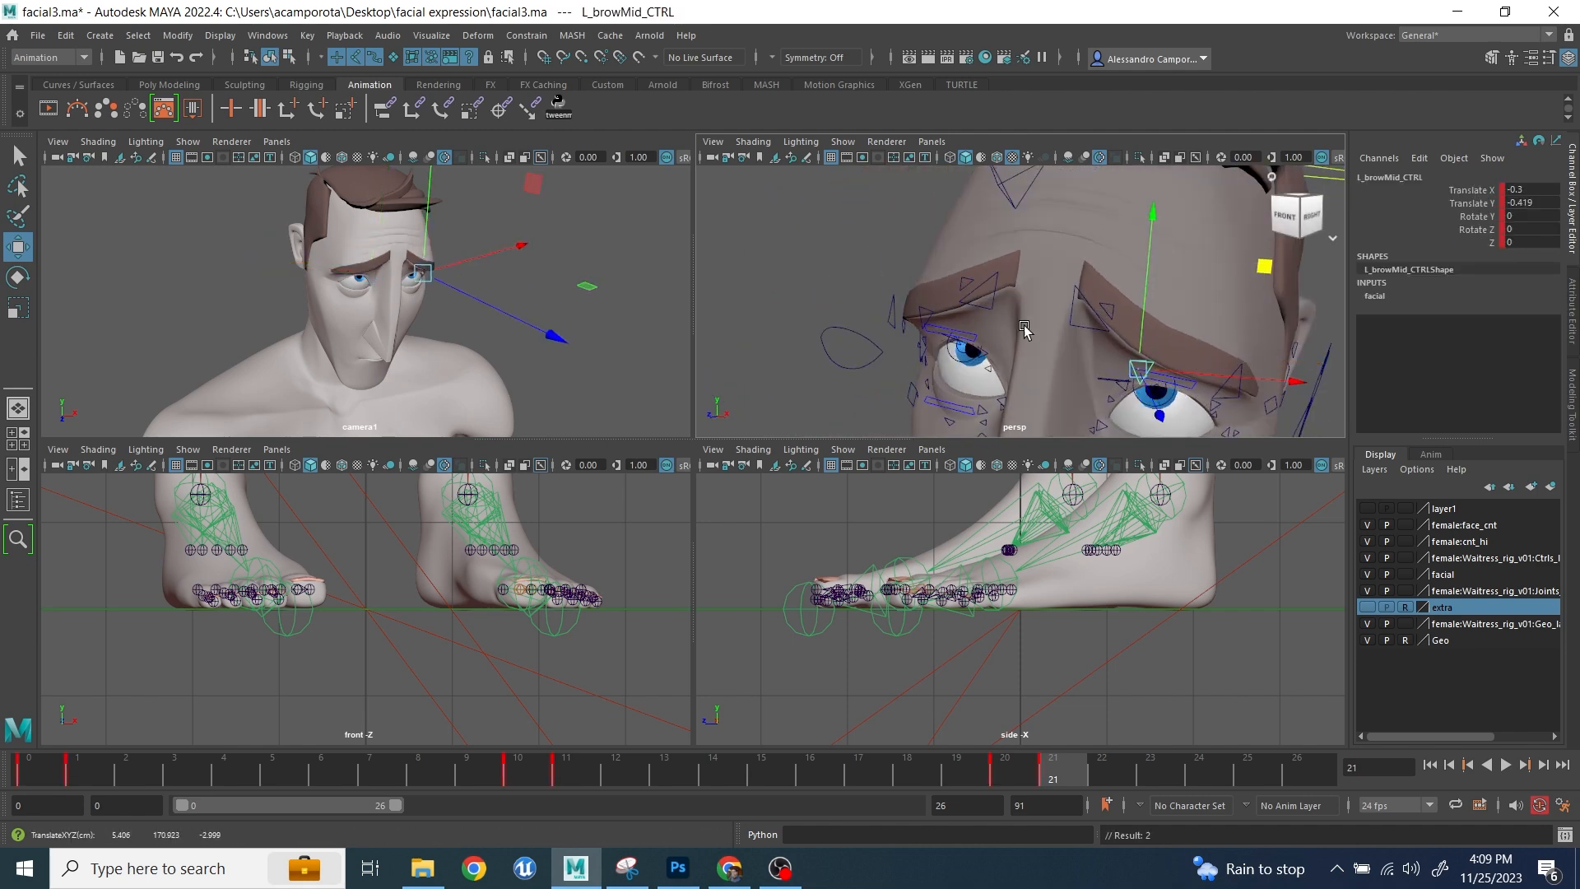
# - Raise the inner eyelid corner control of the right eye
pyautogui.keyDown('alt'); pyautogui.moveTo(1036, 321); pyautogui.dragTo(998, 318, button='right'); pyautogui.keyUp('alt')
pyautogui.keyDown('alt'); pyautogui.moveTo(998, 318); pyautogui.dragTo(1086, 275); pyautogui.keyUp('alt')
pyautogui.keyDown('alt'); pyautogui.moveTo(1086, 274); pyautogui.dragTo(1152, 280, button='right'); pyautogui.keyUp('alt')
pyautogui.click(909, 367)
pyautogui.press('q')
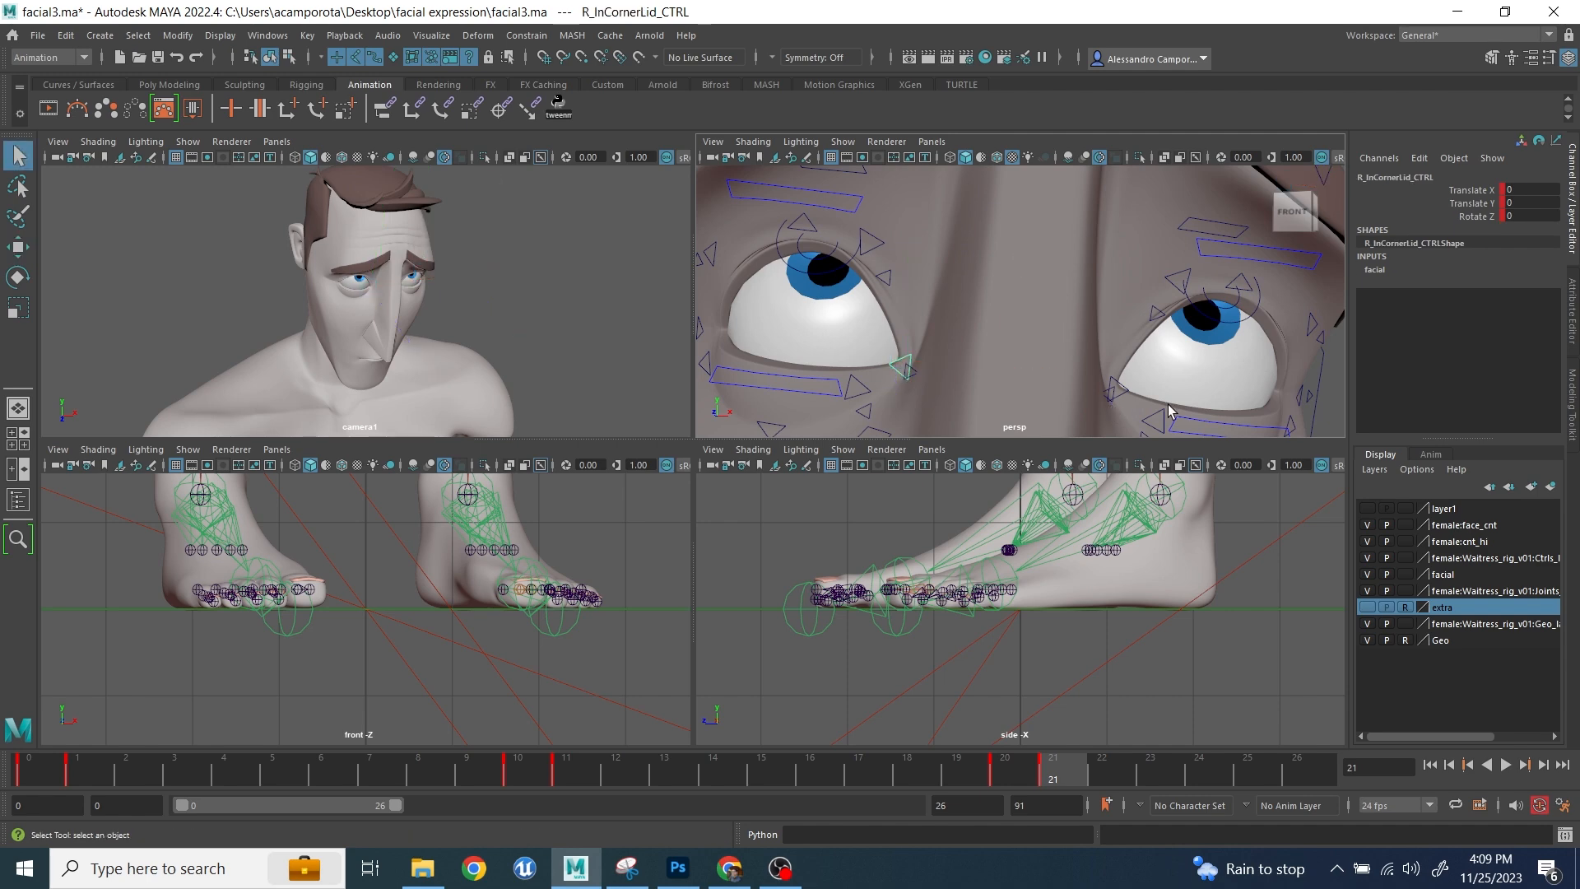
pyautogui.moveTo(916, 240); pyautogui.dragTo(916, 220)
# - Pull both mouth corners inward and down to about -3.2 in X and -3.8 in Y, and adjust the lower lip control
pyautogui.moveTo(918, 283)
pyautogui.keyDown('alt'); pyautogui.mouseDown()
pyautogui.moveTo(945, 324)
pyautogui.moveTo(934, 288)
pyautogui.mouseUp(); pyautogui.keyUp('alt')
pyautogui.click(821, 280)
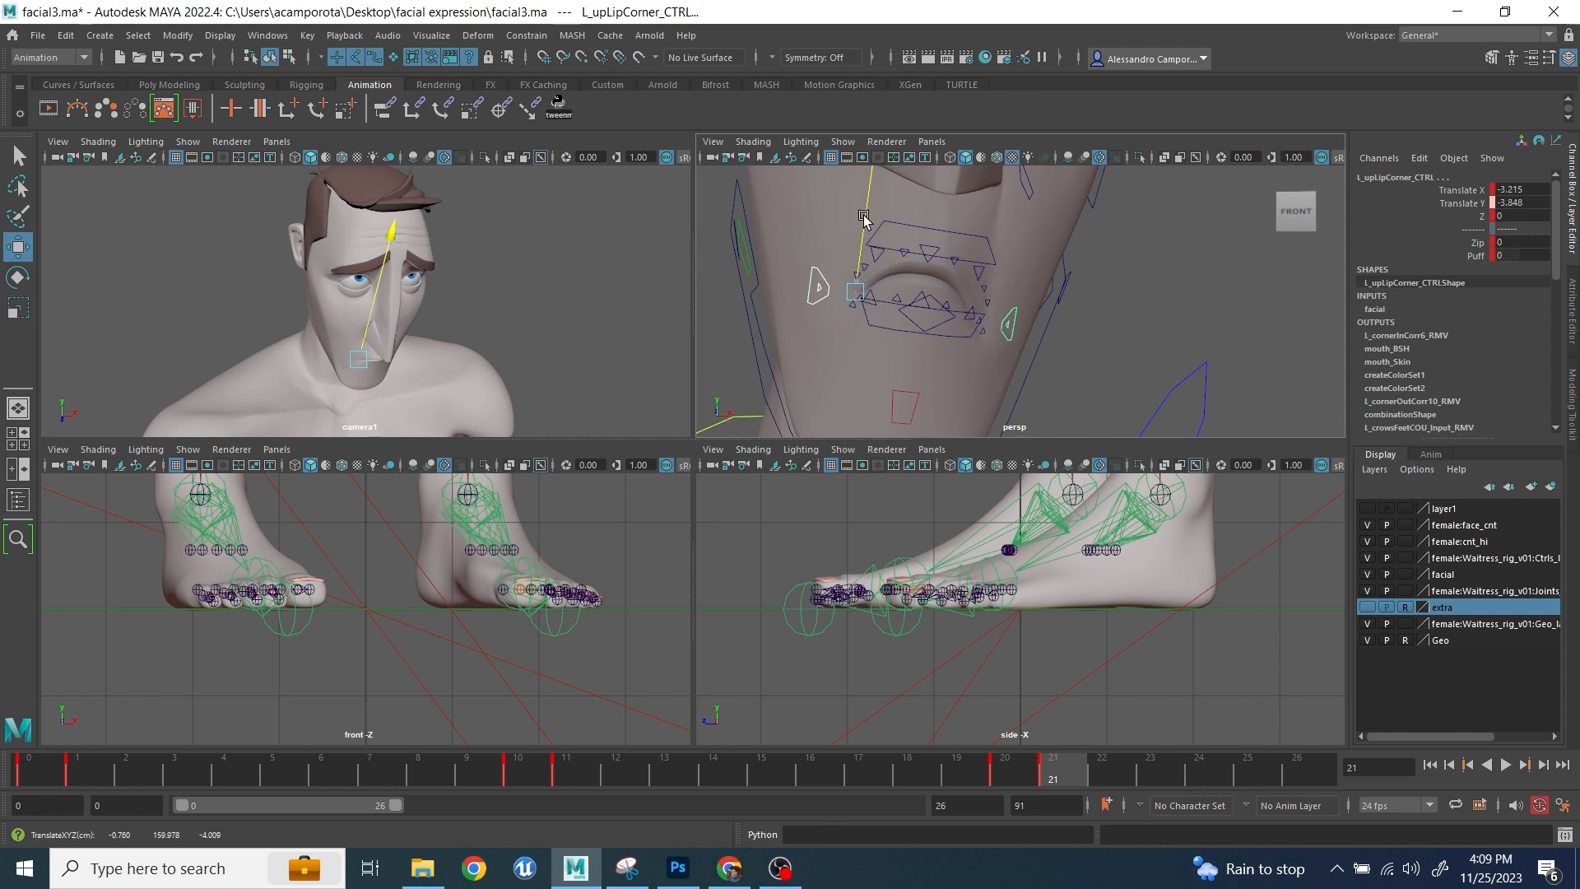
pyautogui.click(940, 324)
pyautogui.moveTo(1048, 217); pyautogui.dragTo(1014, 221)
# - Adjust the left upper eyelid control to about 0.18 in Translate Y
pyautogui.keyDown('alt'); pyautogui.moveTo(1026, 276); pyautogui.dragTo(1034, 398, button='middle'); pyautogui.keyUp('alt')
pyautogui.click(1061, 351)
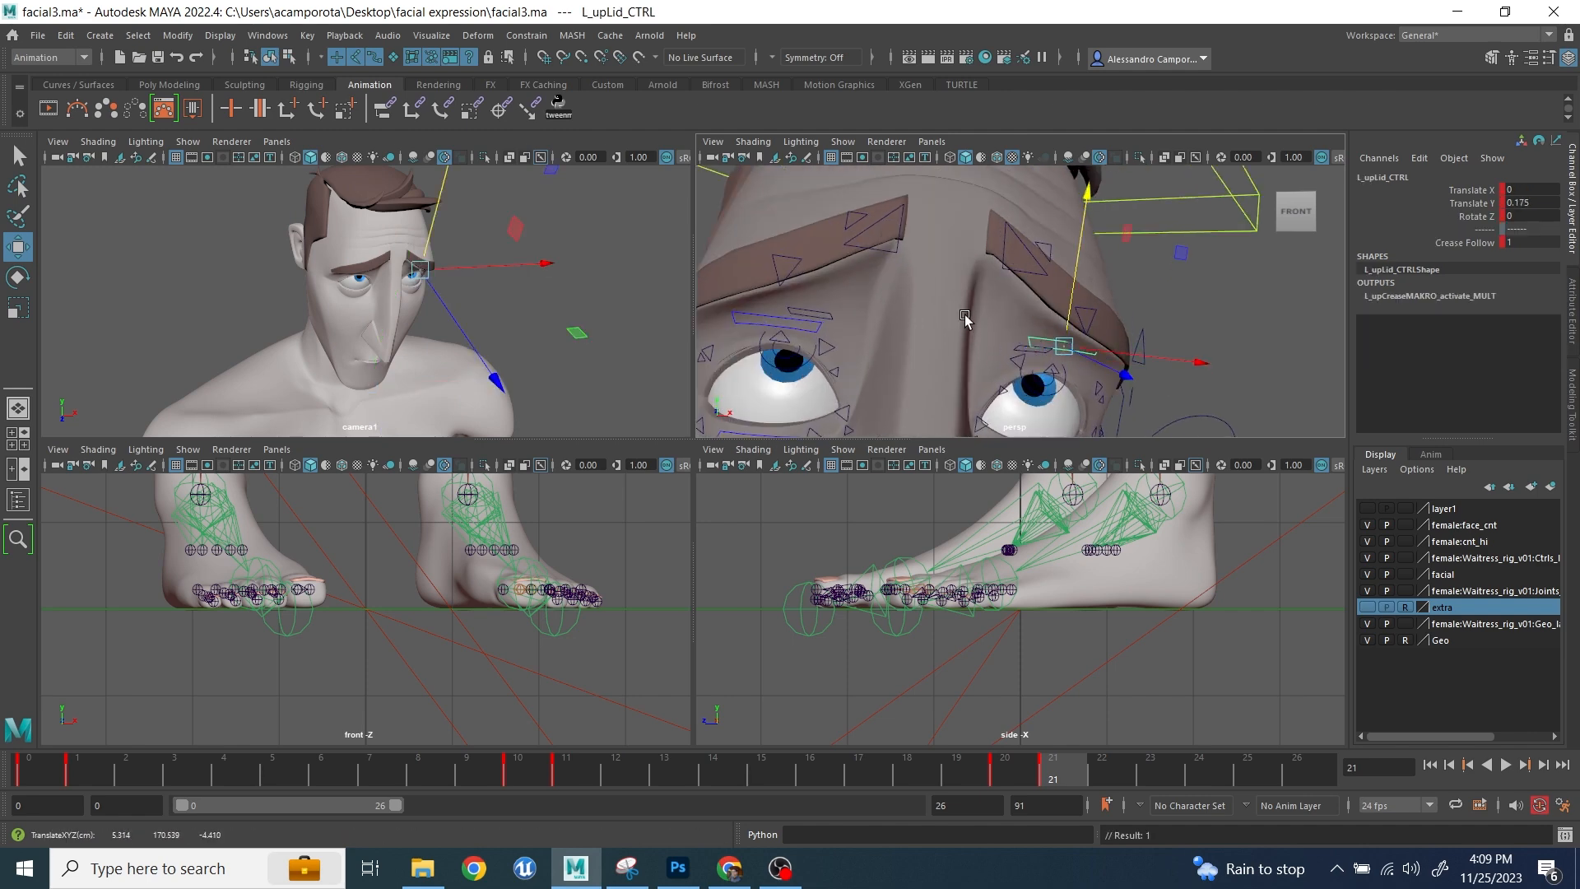
# - Shift both iris controls slightly in X toward the character's left at frame 21
pyautogui.click(1214, 376)
pyautogui.click(789, 363)
pyautogui.click(864, 364)
pyautogui.hotkey('ctrl', 'z')
pyautogui.moveTo(865, 366); pyautogui.dragTo(882, 369)
pyautogui.click(1012, 392)
pyautogui.moveTo(1086, 391); pyautogui.dragTo(1103, 390)
pyautogui.click(606, 340)
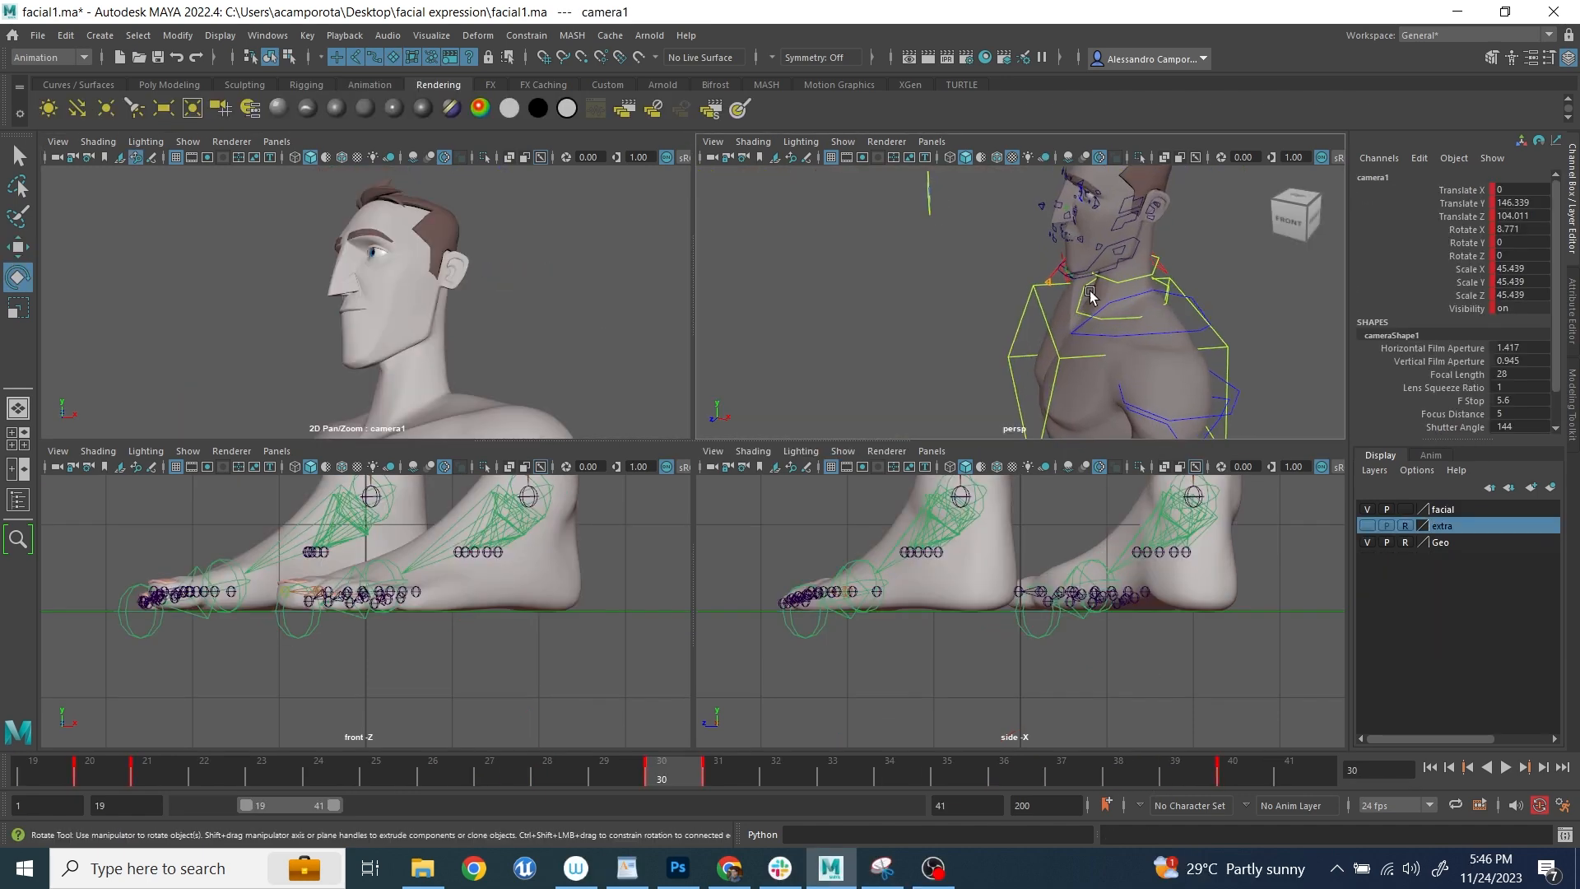
# - Bend the neck forward at frame 30 and tilt the head control to about -2.7 in Rotate X
pyautogui.press('e')
pyautogui.moveTo(1012, 181); pyautogui.dragTo(927, 191)
pyautogui.press('q')
pyautogui.click(984, 234)
pyautogui.press('e')
pyautogui.press('q')
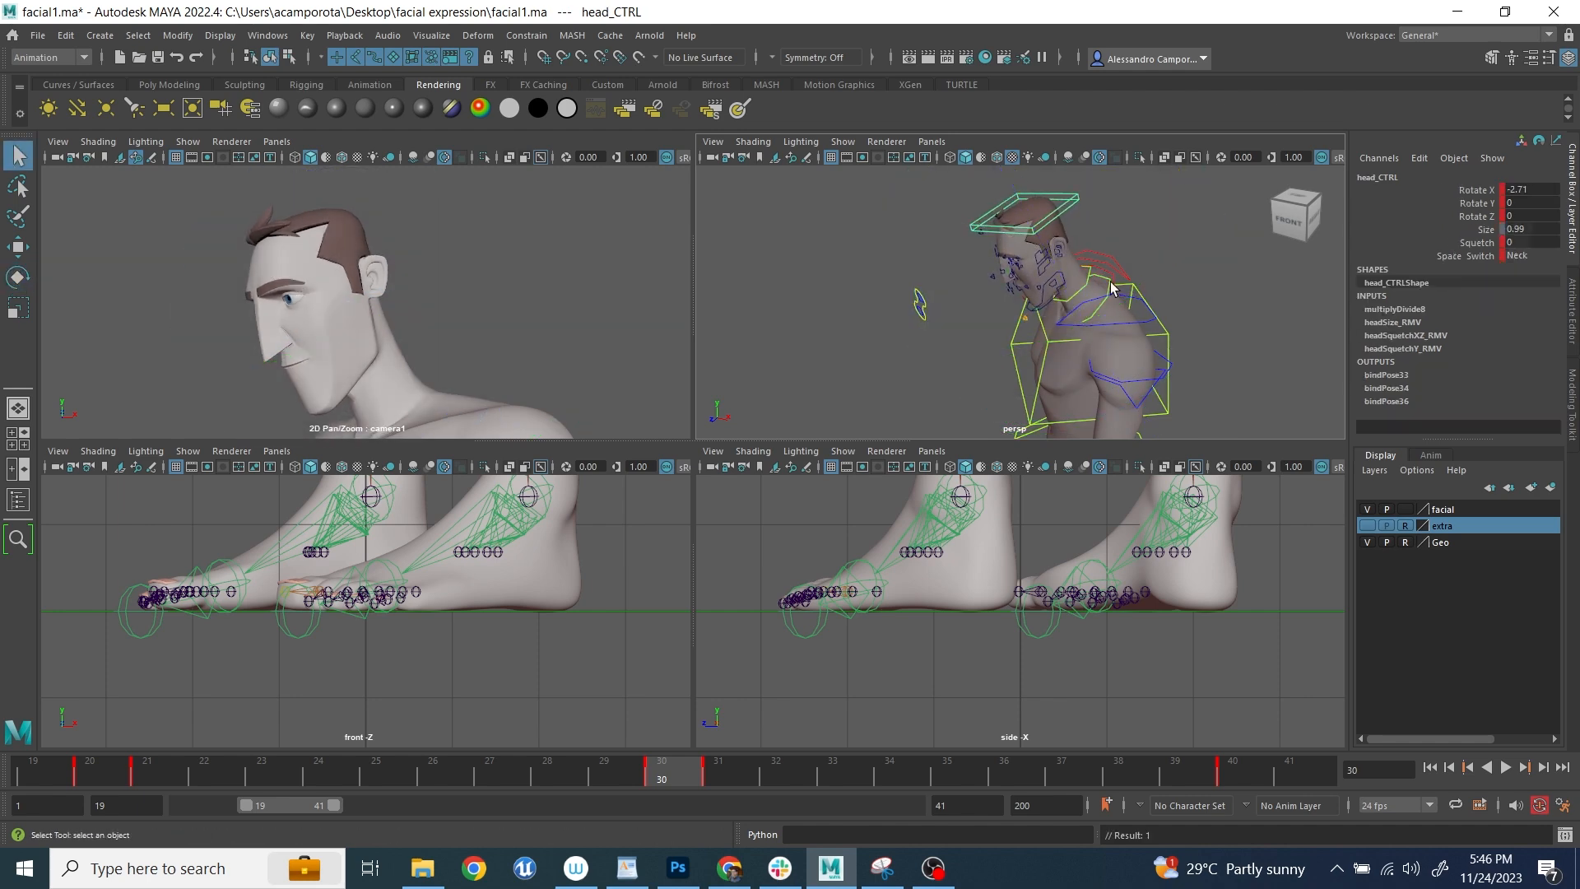
# - Rotate the neck base control to about 23.5, 3.1 and 10.8 degrees in X, Y and Z, checking it against the reference sketches
pyautogui.click(1096, 308)
pyautogui.press('e')
pyautogui.press('space')
pyautogui.moveTo(713, 641)
pyautogui.mouseDown()
pyautogui.moveTo(699, 683)
pyautogui.moveTo(696, 668)
pyautogui.moveTo(720, 663)
pyautogui.mouseUp()
pyautogui.click(678, 868)
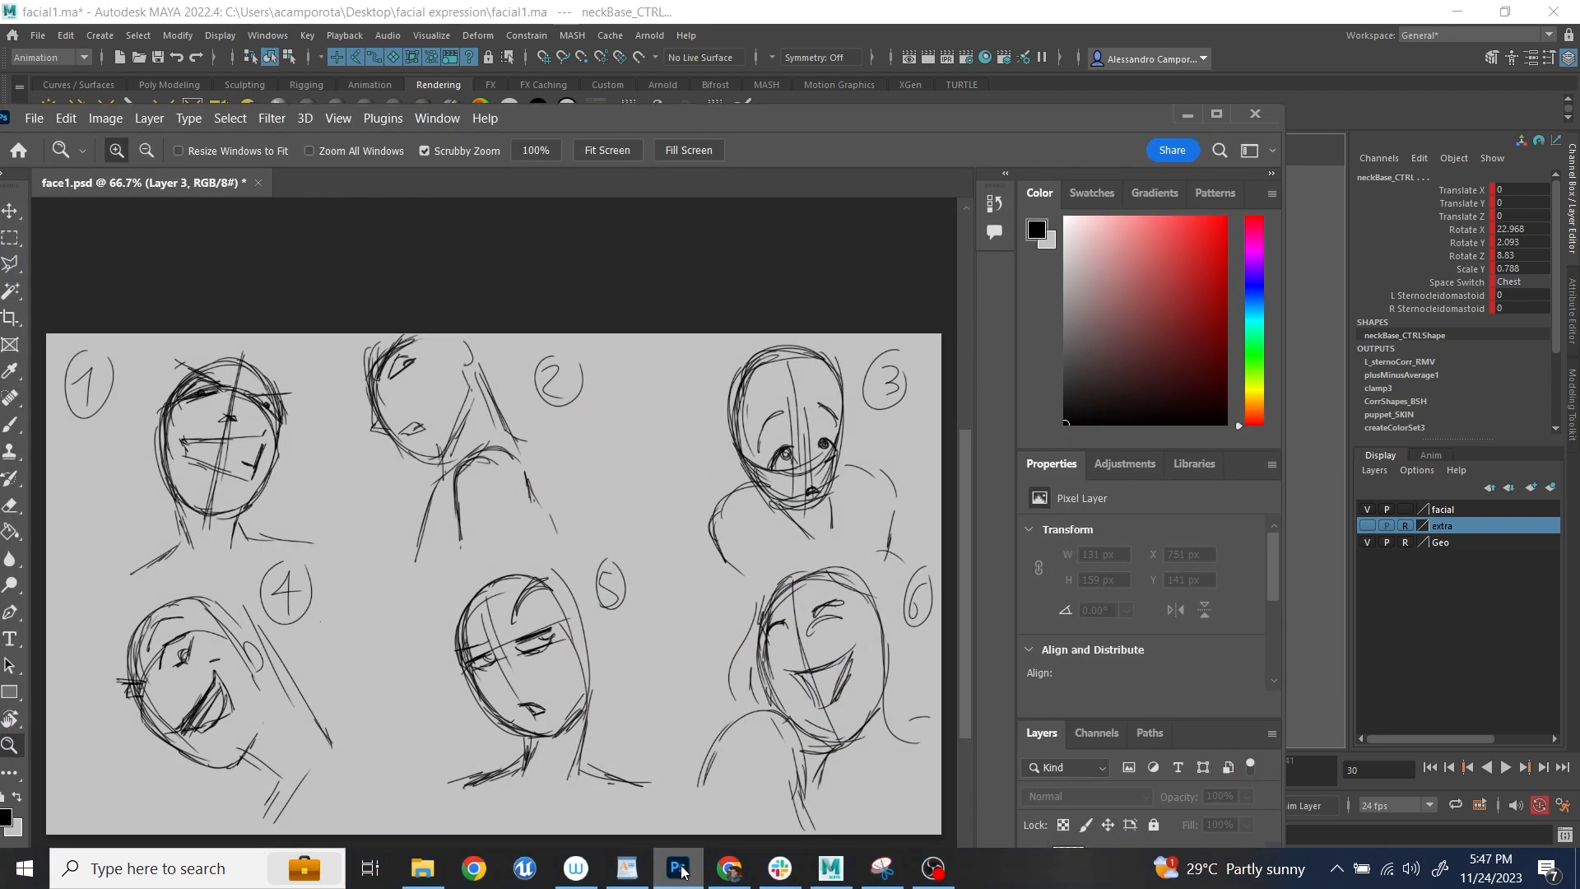
pyautogui.click(679, 868)
pyautogui.moveTo(700, 670); pyautogui.dragTo(762, 673)
pyautogui.press('space')
pyautogui.press('f')
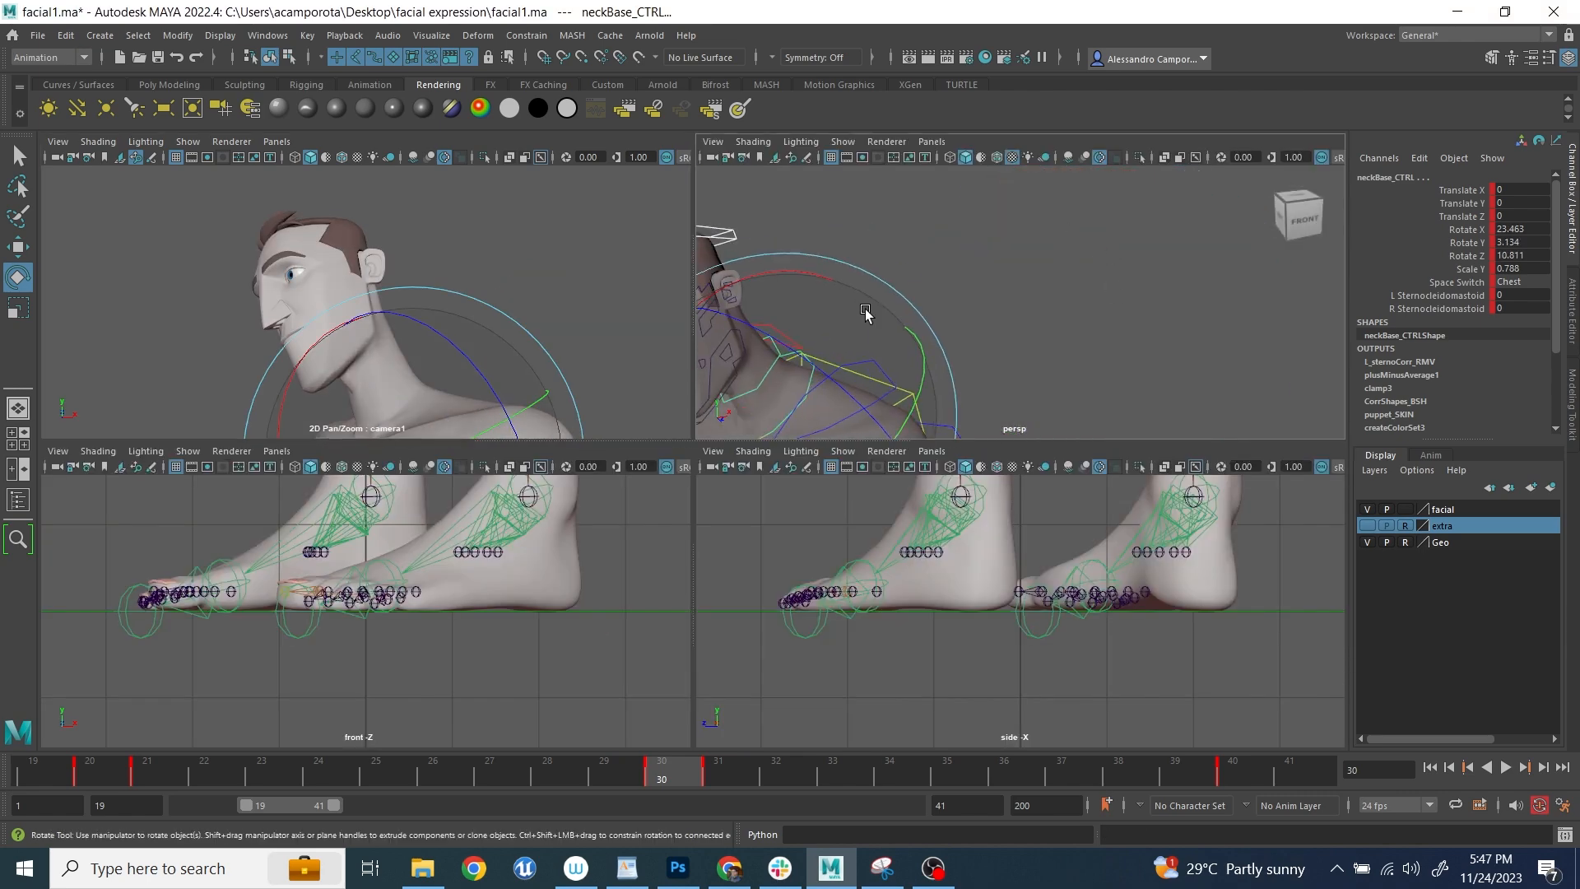
# - Raise the left outer brow control to about 0.48 in Translate Y and adjust the middle and inner brow controls
pyautogui.click(832, 348)
pyautogui.press('f')
pyautogui.press('w')
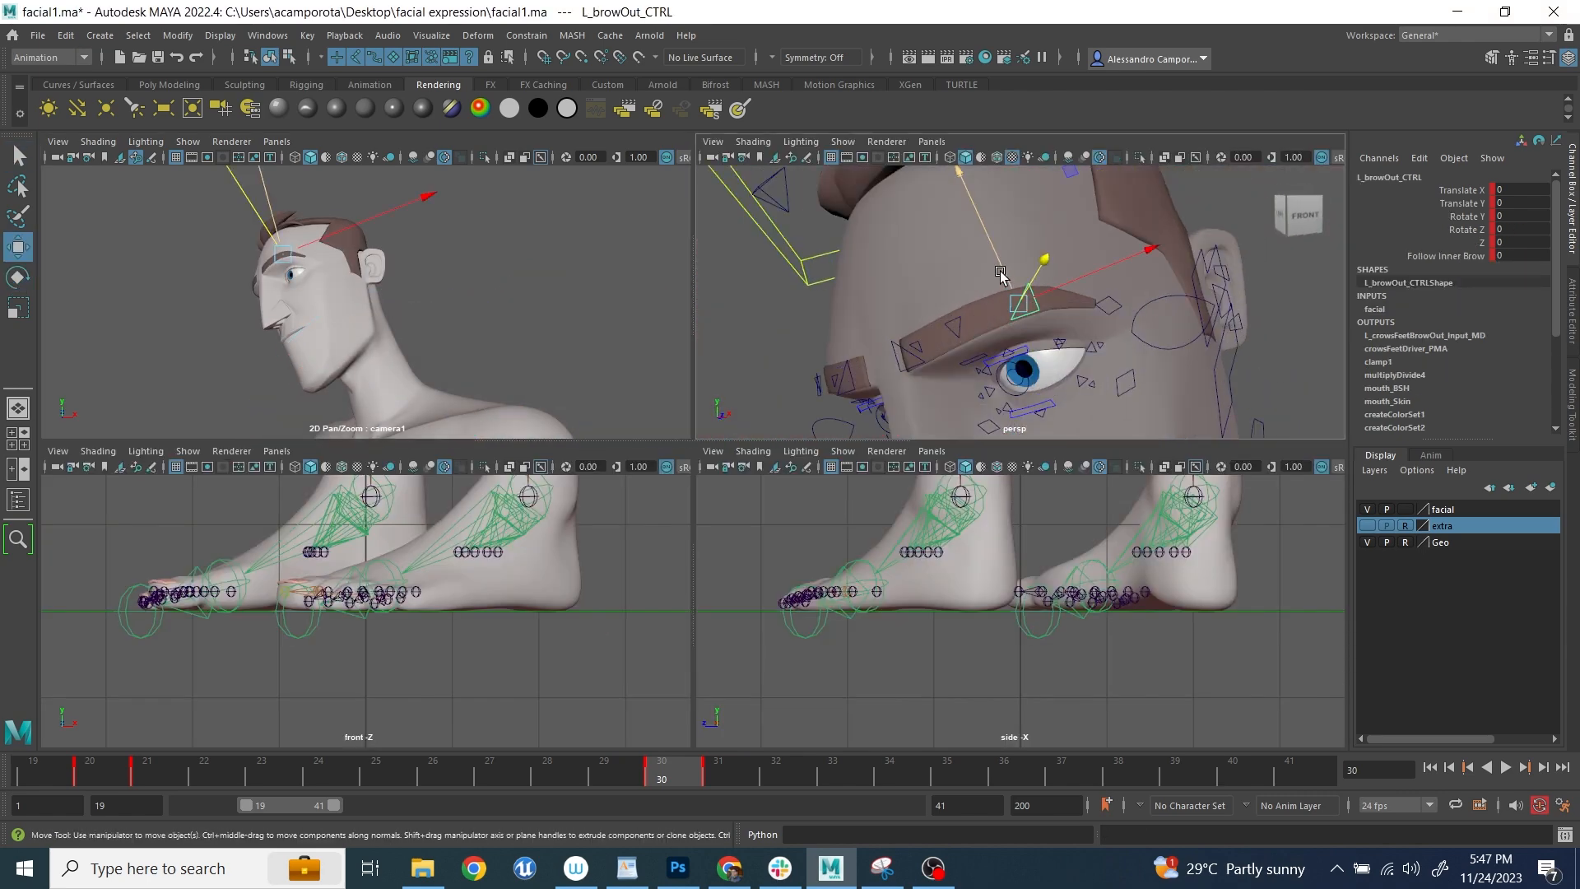
pyautogui.hotkey('ctrl', 'z')
pyautogui.moveTo(991, 294); pyautogui.dragTo(1001, 256)
pyautogui.click(952, 326)
pyautogui.hotkey('ctrl', 'z')
pyautogui.click(919, 353)
pyautogui.click(952, 326)
pyautogui.click(1020, 299)
# - Raise the left upper eyelid to about 0.57 in Translate Y and move the eye aim control to about 18.6 in X and -9.03 in Y
pyautogui.keyDown('alt'); pyautogui.moveTo(946, 276); pyautogui.dragTo(970, 297); pyautogui.keyUp('alt')
pyautogui.keyDown('alt'); pyautogui.moveTo(971, 296); pyautogui.dragTo(1039, 353, button='right'); pyautogui.keyUp('alt')
pyautogui.keyDown('alt'); pyautogui.moveTo(1038, 370); pyautogui.dragTo(1022, 291, button='middle'); pyautogui.keyUp('alt')
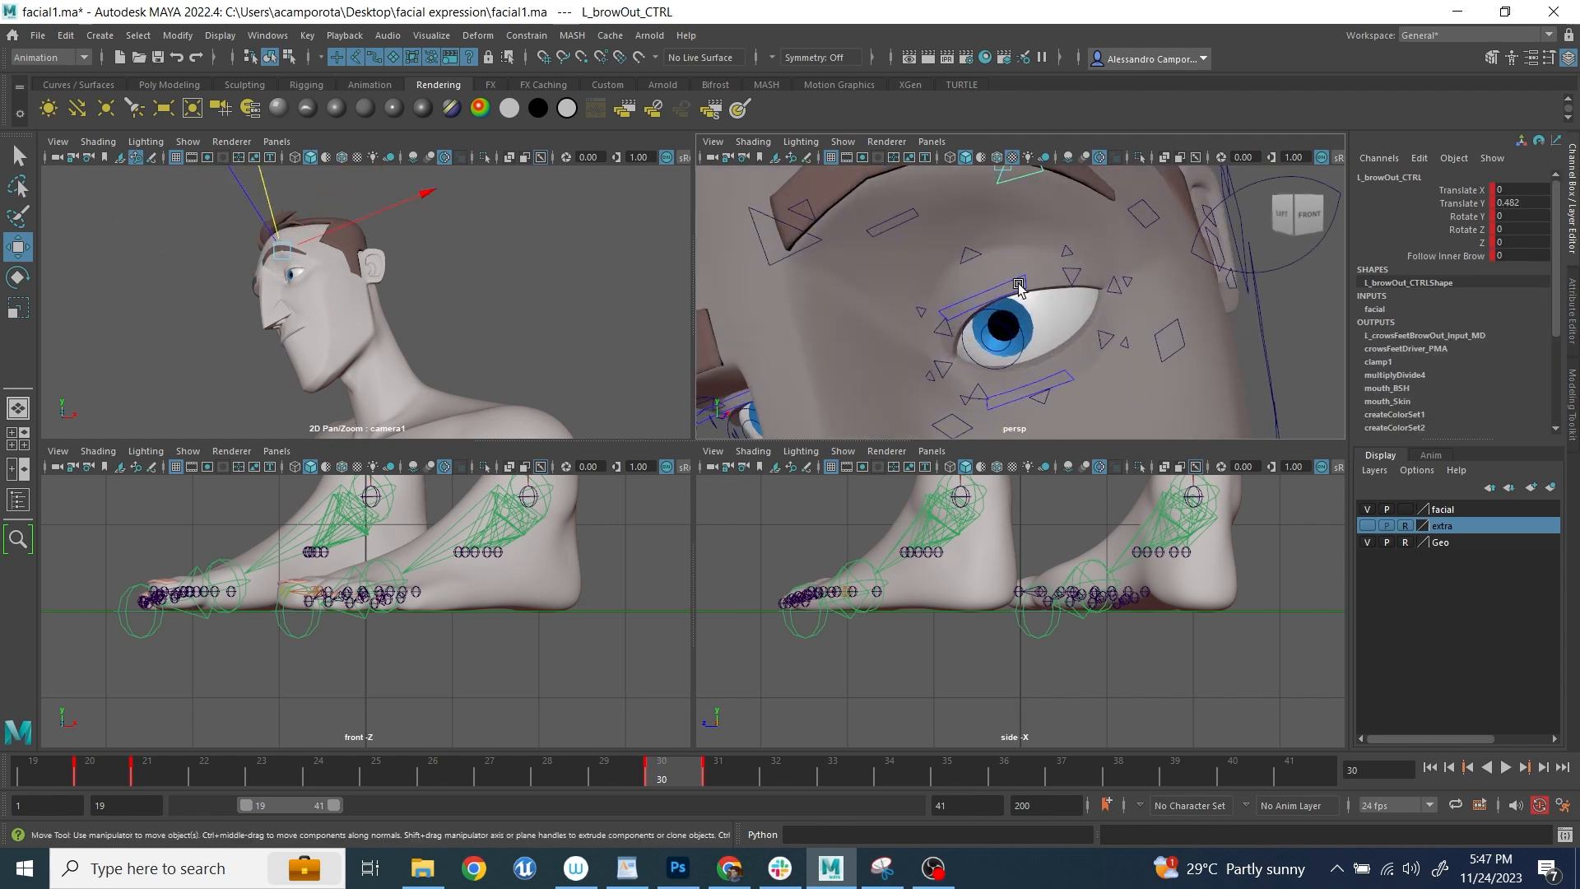
pyautogui.click(1022, 291)
pyautogui.keyDown('alt'); pyautogui.moveTo(1050, 323); pyautogui.dragTo(965, 374, button='right'); pyautogui.keyUp('alt')
pyautogui.click(978, 344)
pyautogui.press('space')
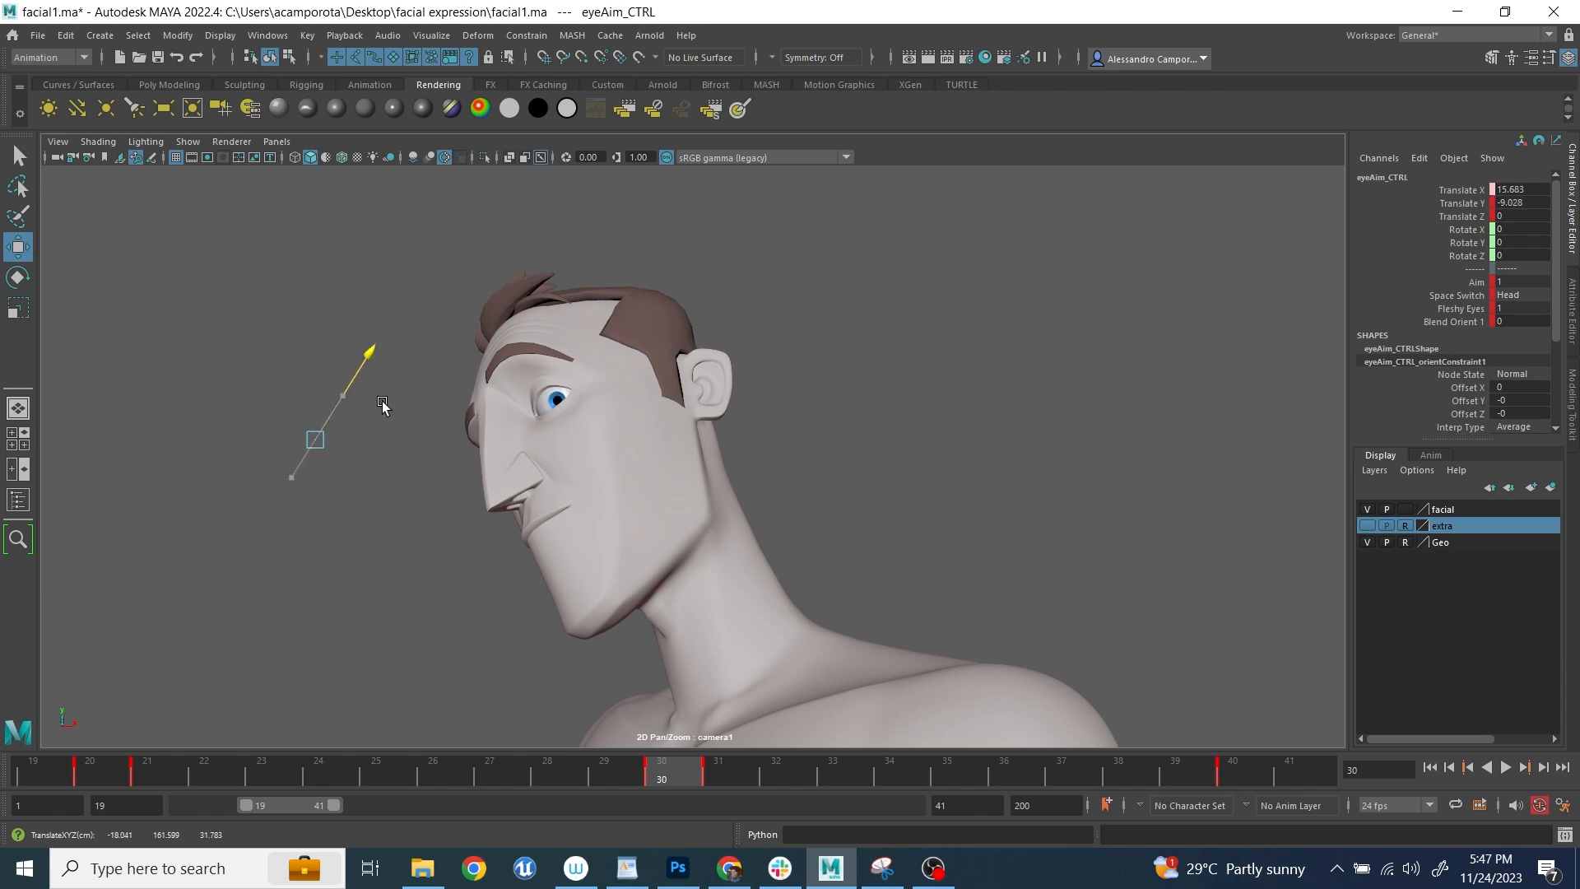
pyautogui.press('space')
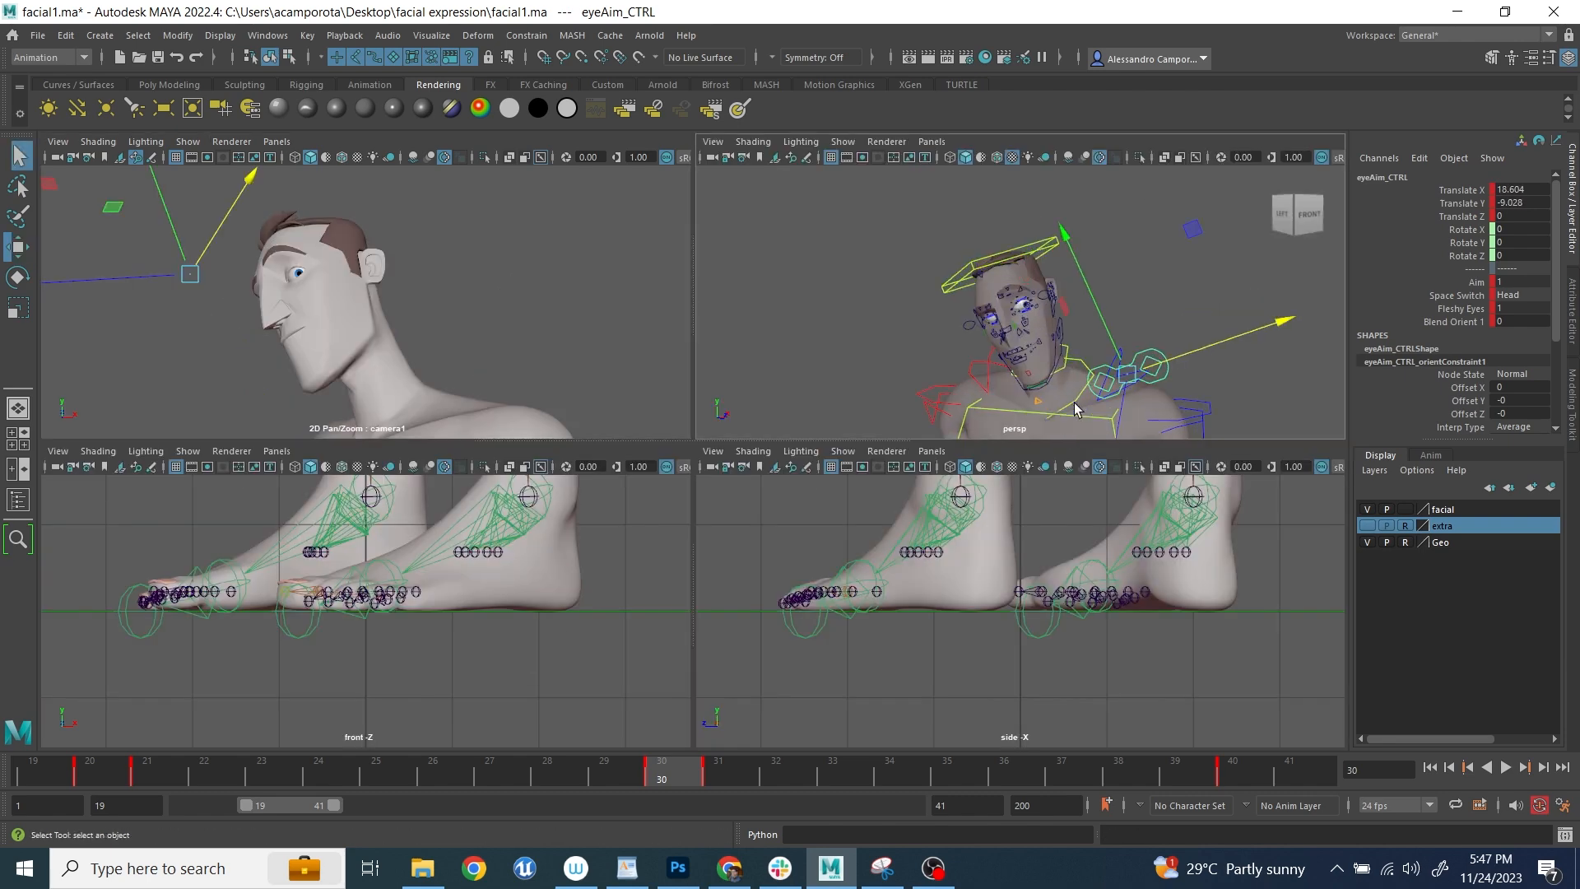
# - Rotate the neck base control further in the camera view
pyautogui.press('q')
pyautogui.click(1075, 404)
pyautogui.press('space')
pyautogui.press('e')
pyautogui.moveTo(817, 641); pyautogui.dragTo(737, 668)
pyautogui.press('space')
# - Rotate the head control in the camera view to match the sketched head tilt
pyautogui.click(1027, 230)
pyautogui.click(1026, 237)
pyautogui.press('space')
pyautogui.moveTo(637, 567); pyautogui.dragTo(688, 522)
pyautogui.moveTo(602, 437); pyautogui.dragTo(606, 513)
pyautogui.press('space')
# - Refine the neck base rotation to about 24.2, 2.4 and 19.4 degrees in X, Y and Z
pyautogui.press('q')
pyautogui.keyDown('shift'); pyautogui.click(1074, 396); pyautogui.keyUp('shift')
pyautogui.press('space')
pyautogui.press('e')
pyautogui.moveTo(628, 670); pyautogui.dragTo(744, 682)
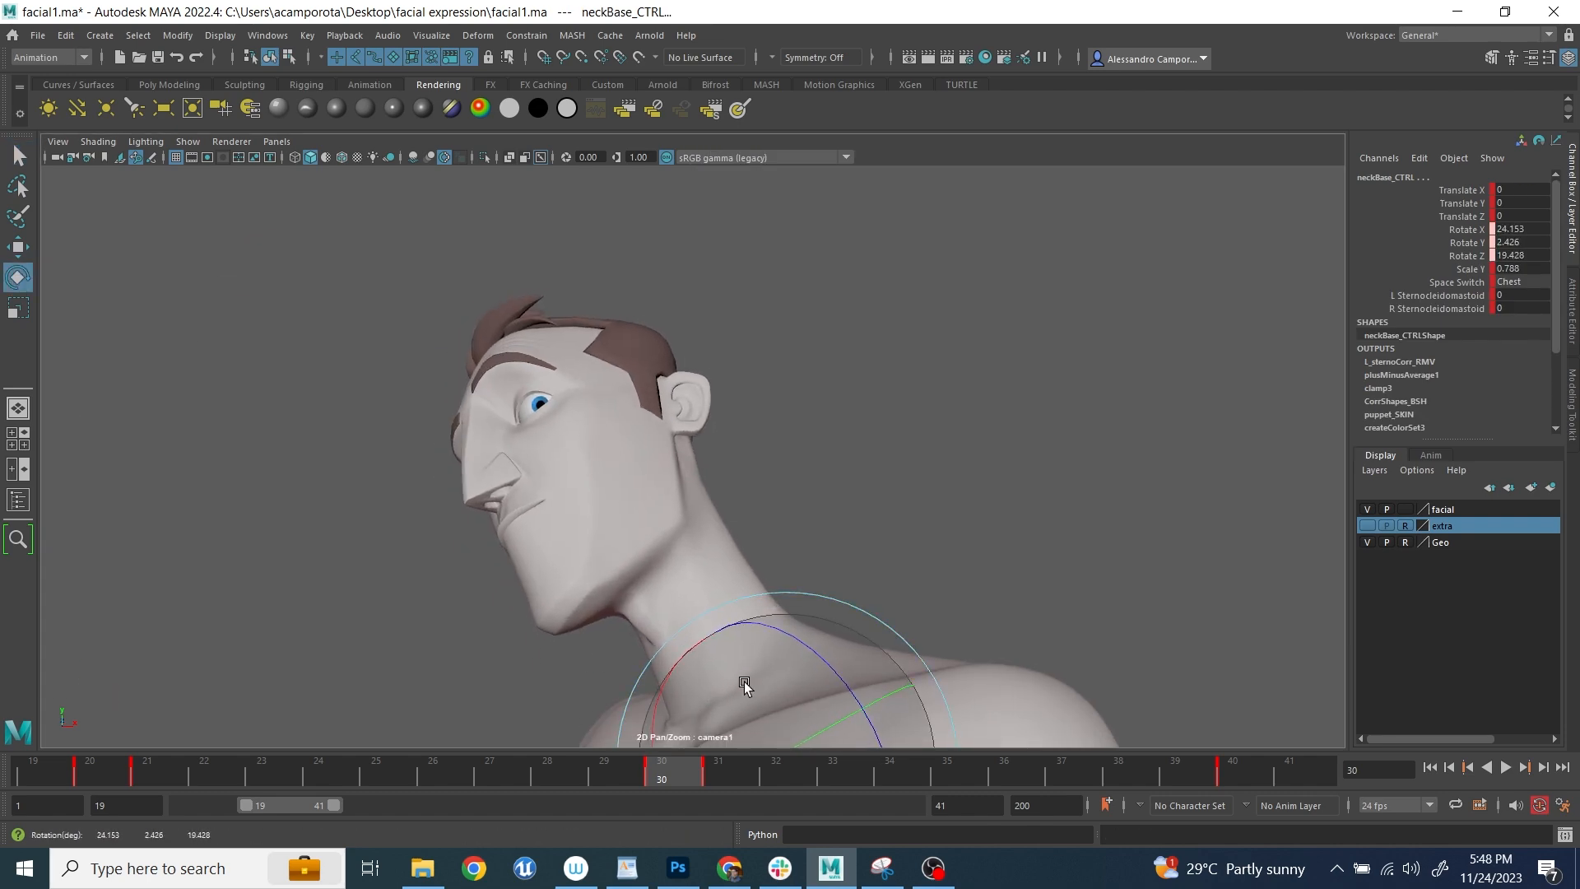
pyautogui.press('space')
# - Lower the left upper eyelid control to about 0.18 and the left middle brow control to about -0.19 in Translate Y
pyautogui.press('q')
pyautogui.scroll(10, 955, 380)
pyautogui.click(917, 267)
pyautogui.press('w')
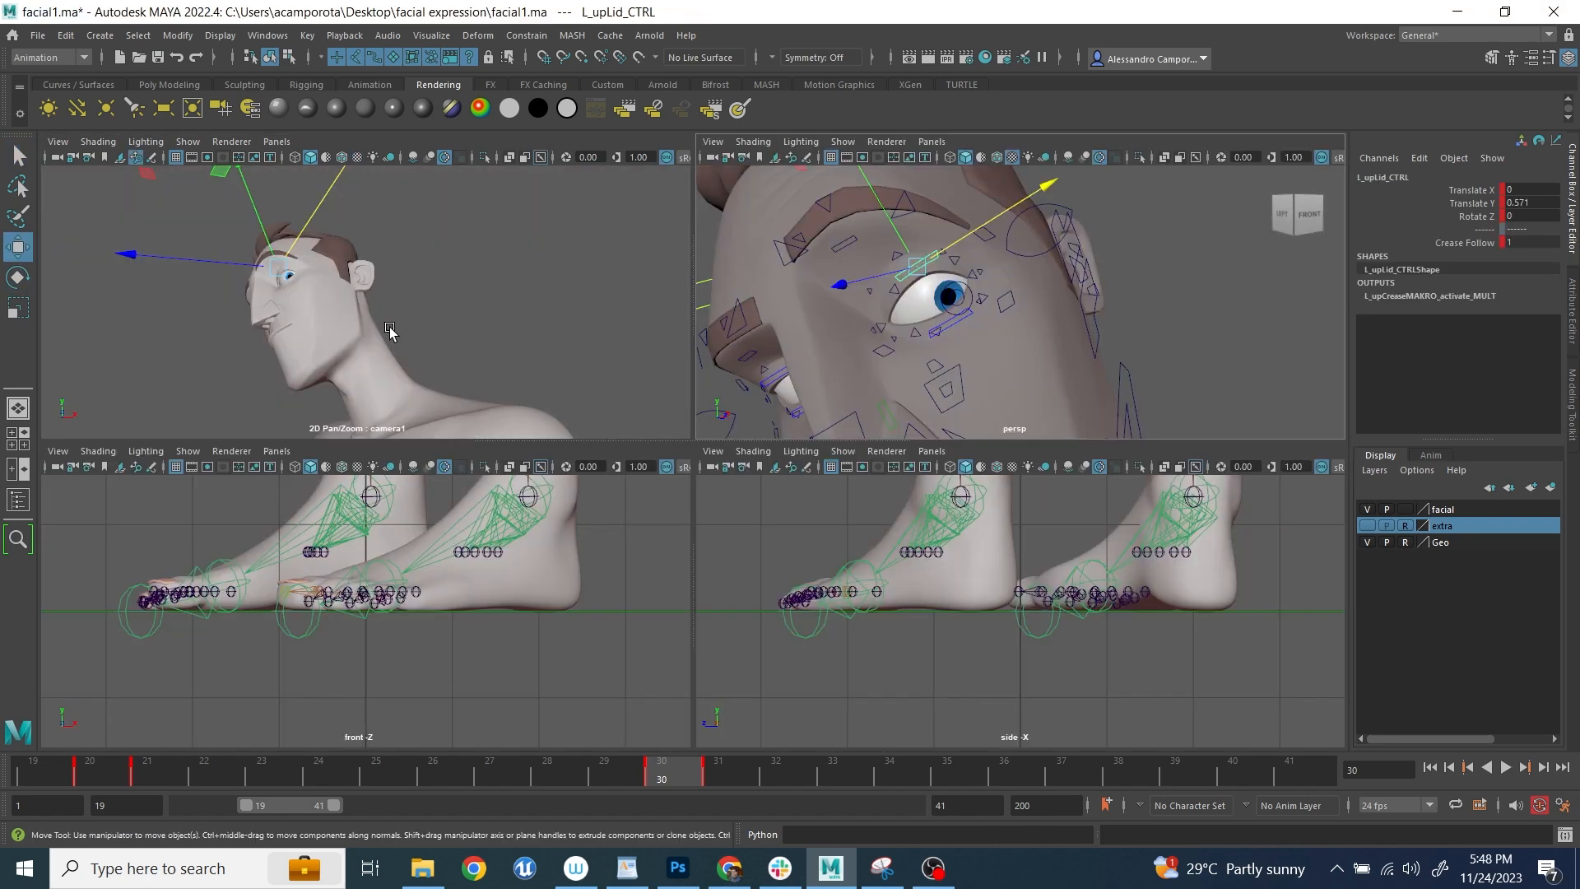
pyautogui.press('space')
pyautogui.press('space')
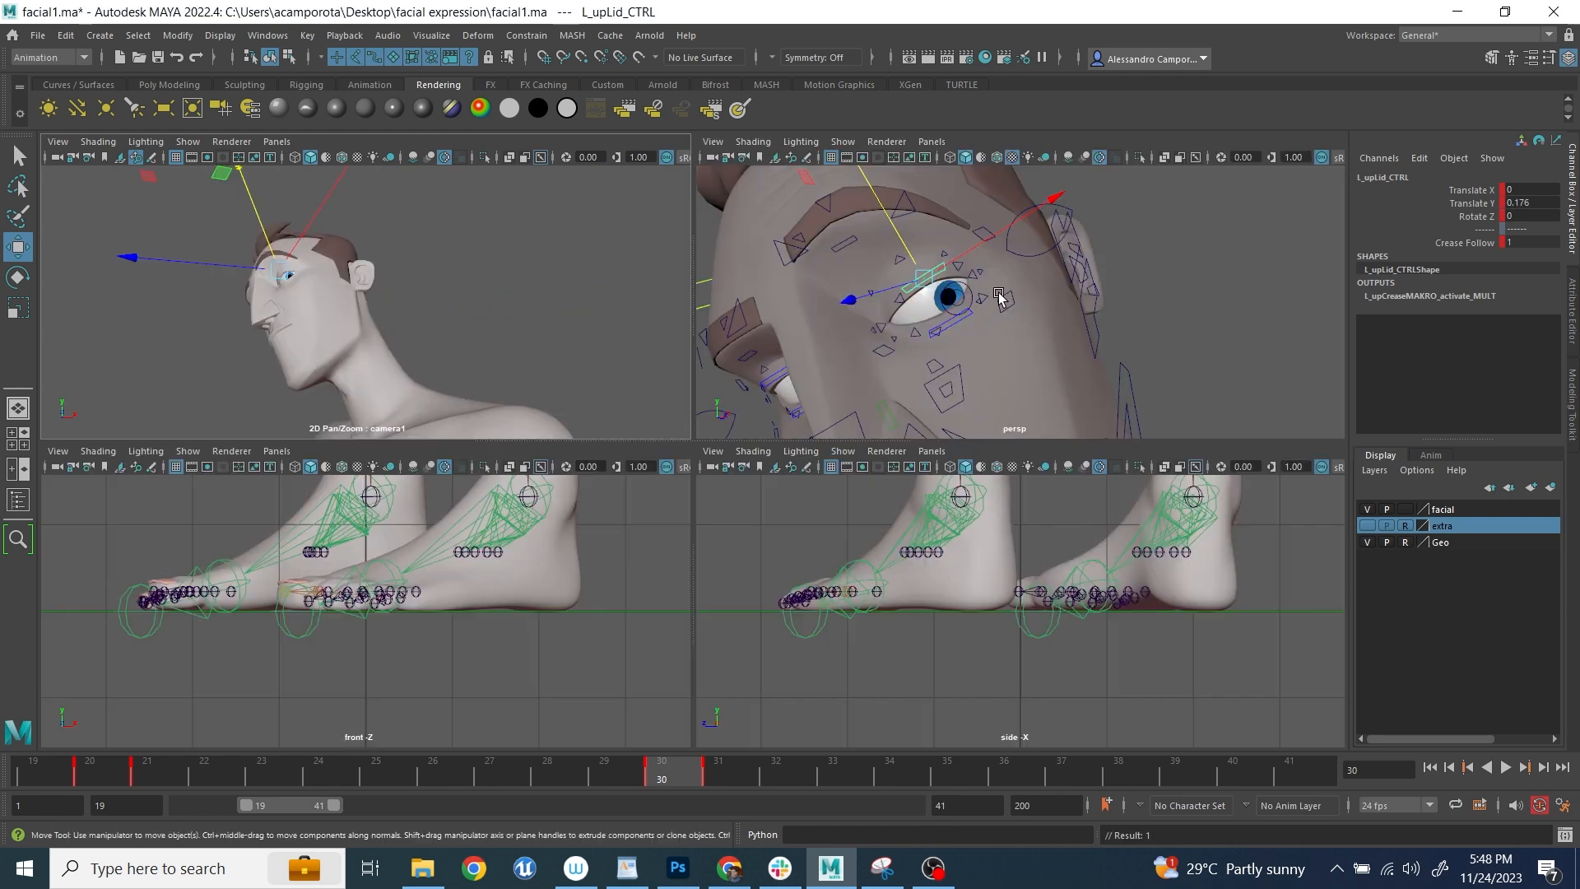
pyautogui.click(827, 208)
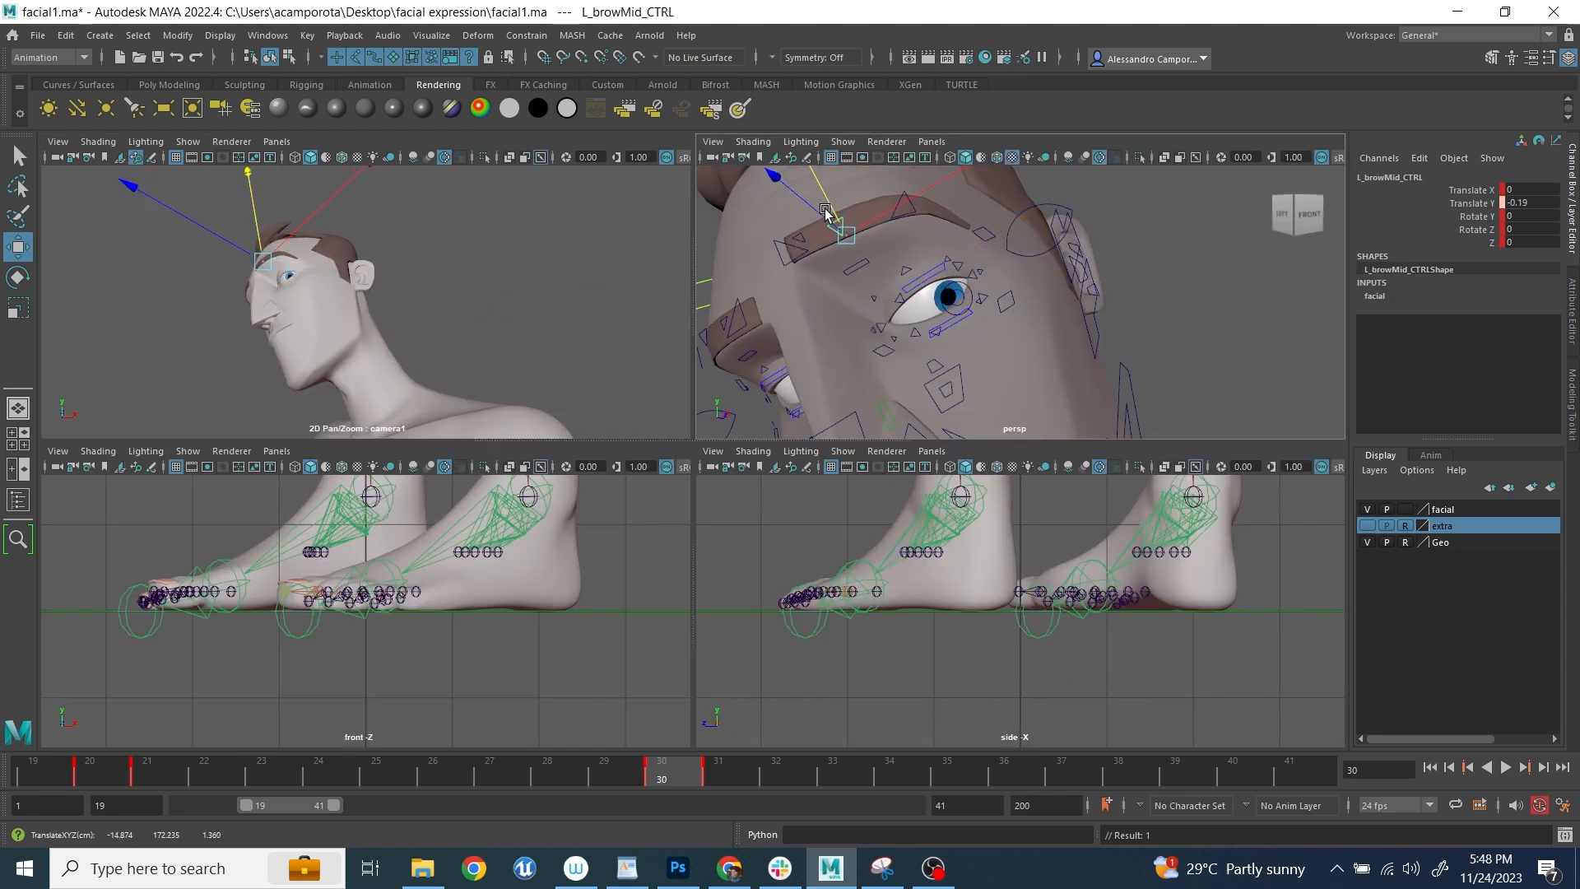
pyautogui.press('space')
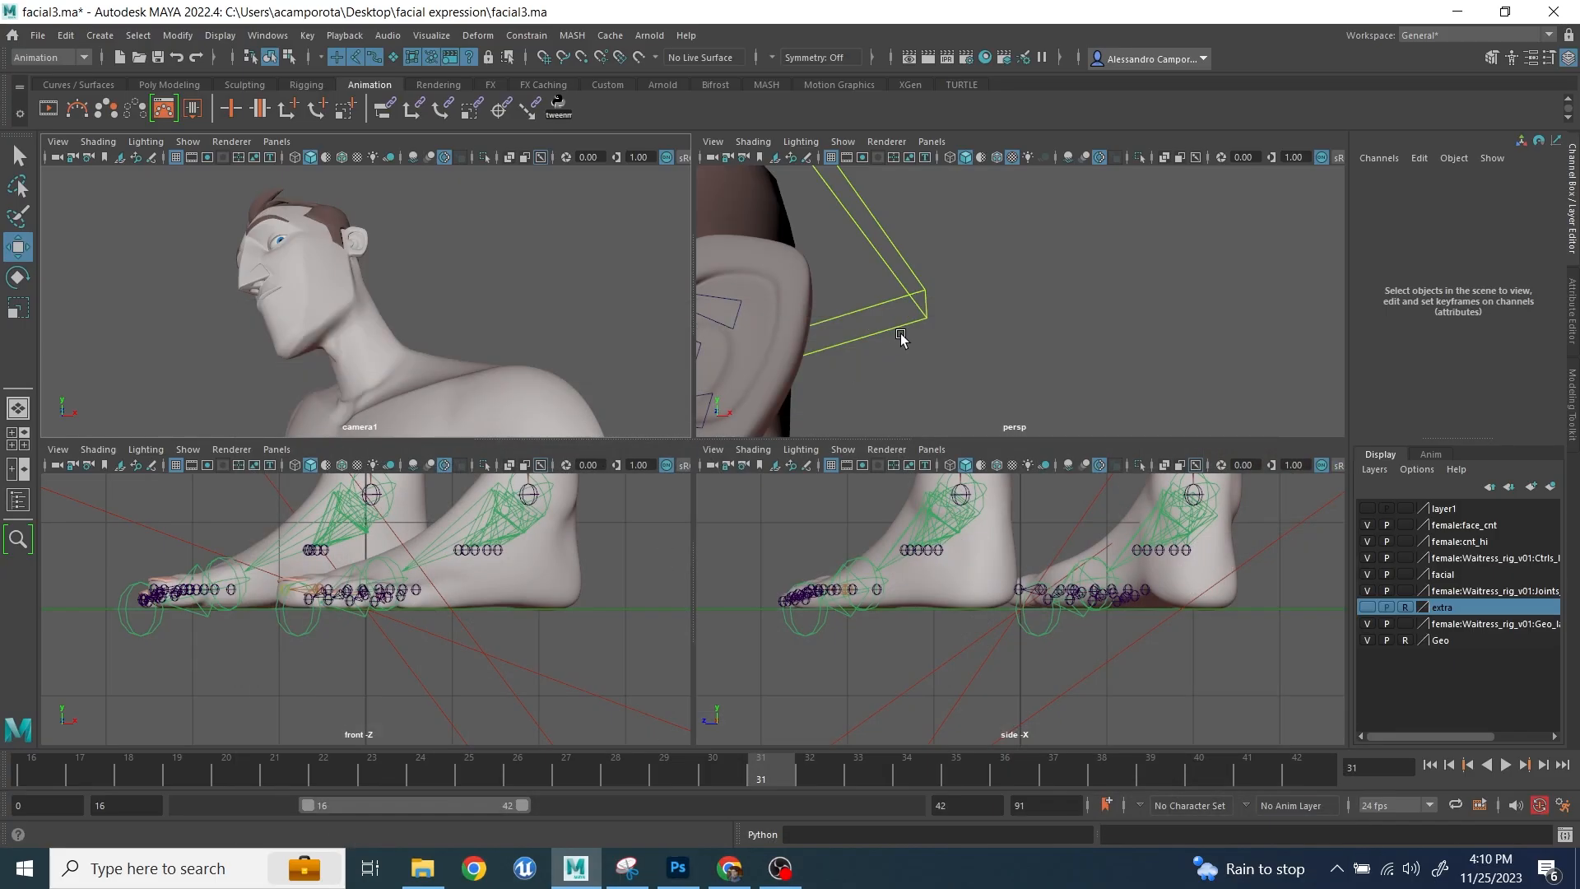
# - Reposition the facial controls on the left side of the face at frame 31
pyautogui.scroll(-4, 901, 336)
pyautogui.keyDown('alt'); pyautogui.moveTo(901, 336); pyautogui.dragTo(1033, 303, button='middle'); pyautogui.keyUp('alt')
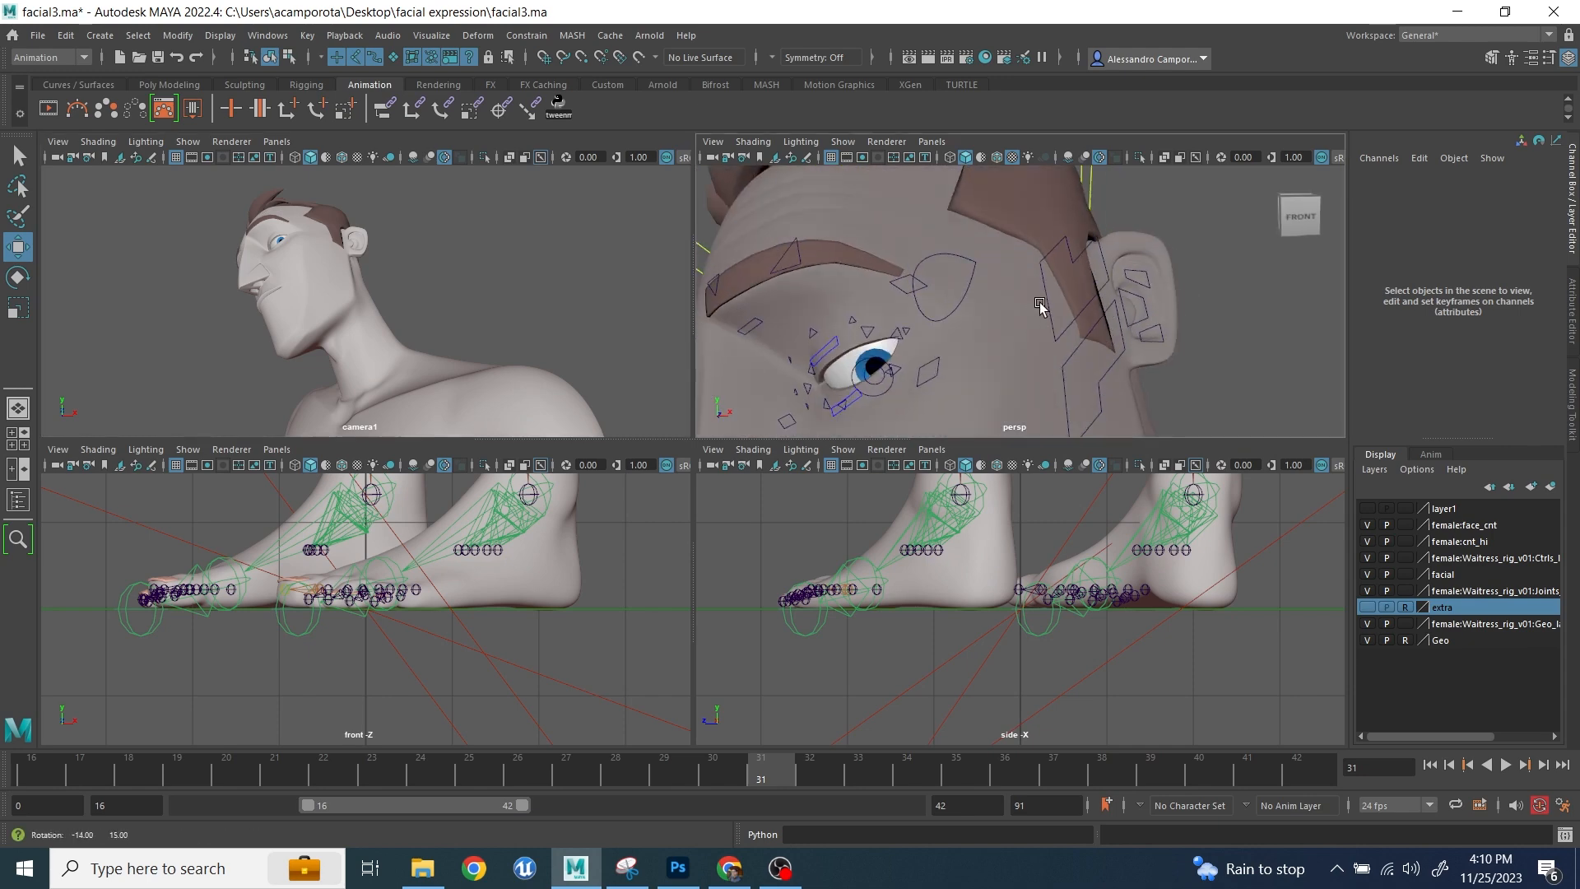
pyautogui.keyDown('alt'); pyautogui.moveTo(1033, 304); pyautogui.dragTo(1026, 257); pyautogui.keyUp('alt')
pyautogui.keyDown('alt'); pyautogui.moveTo(1026, 257); pyautogui.dragTo(957, 256, button='middle'); pyautogui.keyUp('alt')
pyautogui.click(1056, 238)
pyautogui.keyDown('alt'); pyautogui.moveTo(1056, 239); pyautogui.dragTo(1072, 308, button='middle'); pyautogui.keyUp('alt')
pyautogui.moveTo(1030, 244); pyautogui.dragTo(1018, 214)
pyautogui.click(1002, 322)
pyautogui.click(956, 361)
pyautogui.moveTo(943, 328); pyautogui.dragTo(964, 347)
pyautogui.keyDown('alt'); pyautogui.moveTo(988, 366); pyautogui.dragTo(944, 201, button='middle'); pyautogui.keyUp('alt')
pyautogui.scroll(-3, 943, 203)
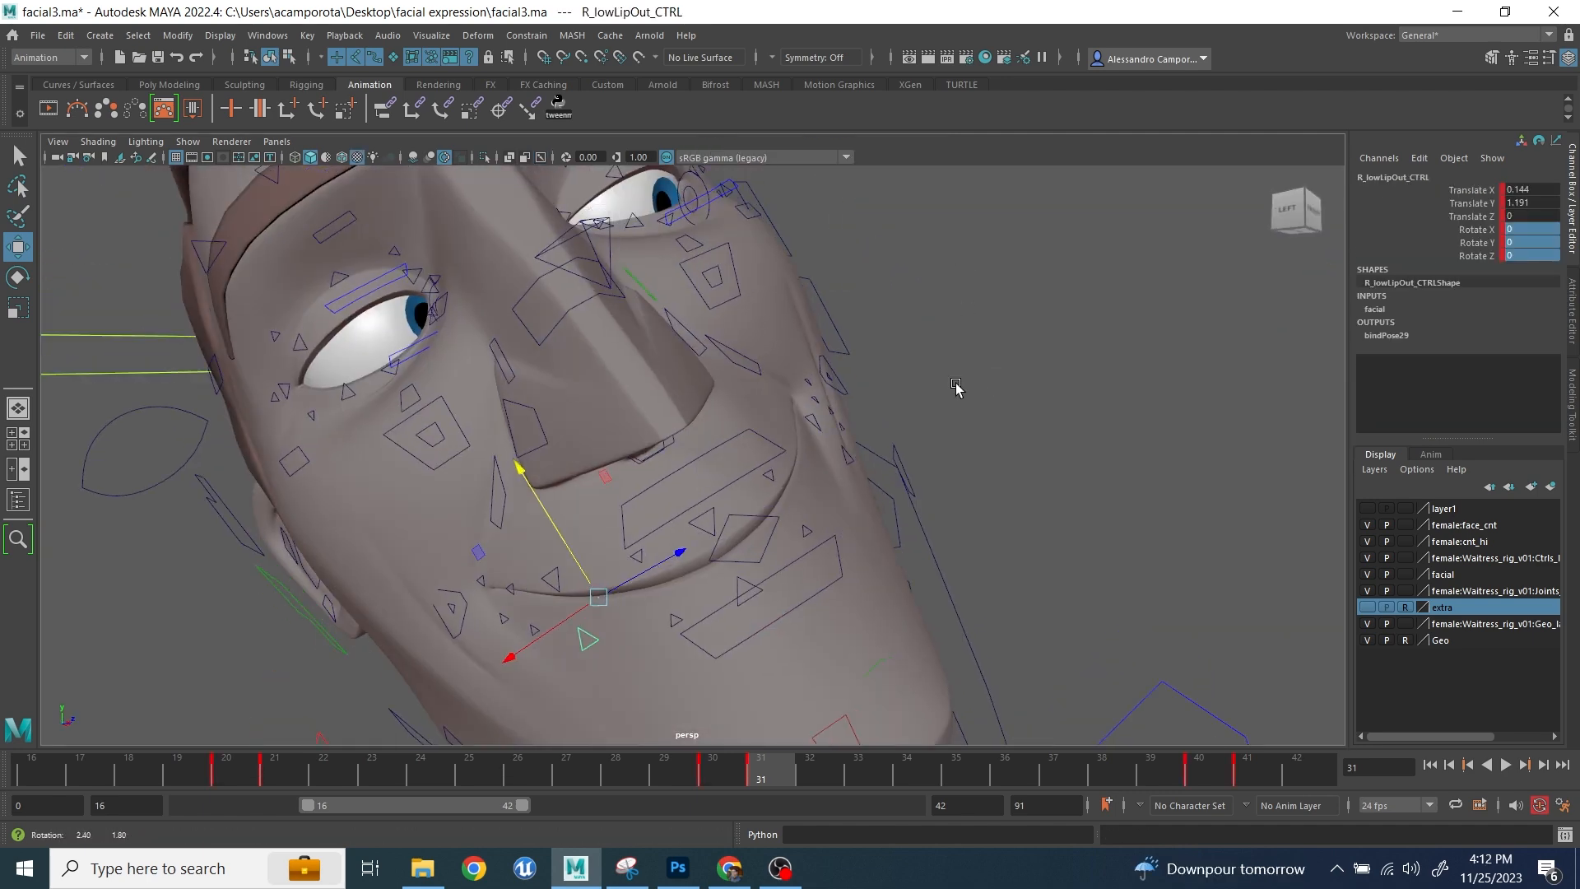
# - Pull the left upper lip corner control further up into the smile
pyautogui.scroll(3, 895, 355)
pyautogui.press('e')
pyautogui.press('q')
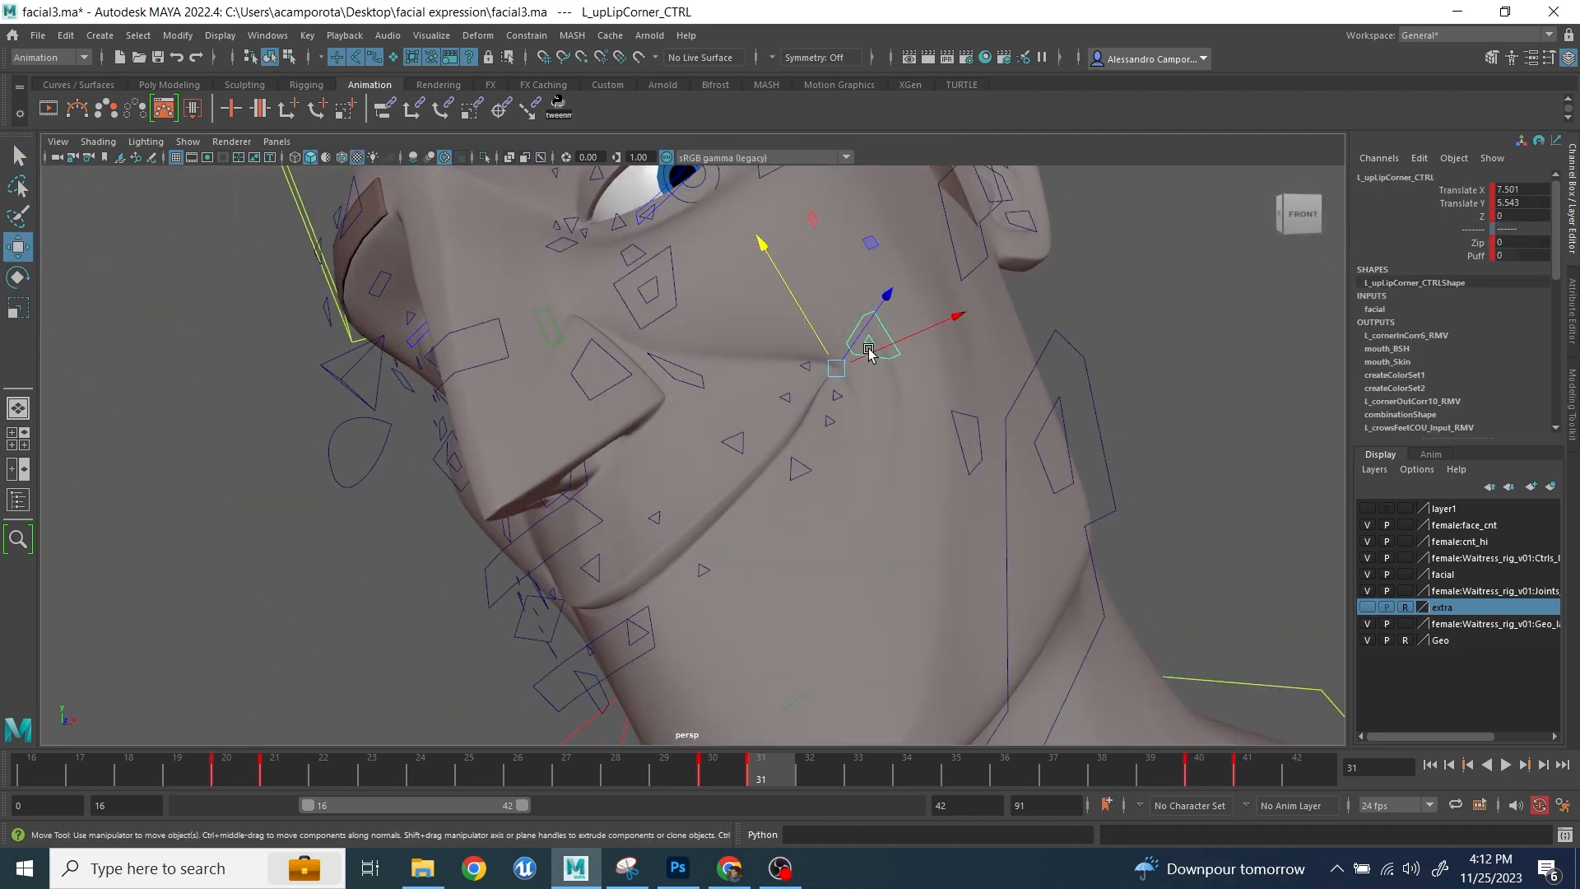
pyautogui.moveTo(851, 321); pyautogui.dragTo(798, 301)
# - Move the two outer lip controls on the left side together, taking the lower one to about 2.05 in X and 0.23 in Y
pyautogui.click(743, 442)
pyautogui.keyDown('shift'); pyautogui.click(790, 470); pyautogui.keyUp('shift')
pyautogui.moveTo(744, 413); pyautogui.dragTo(772, 455)
pyautogui.press('space')
pyautogui.press('space')
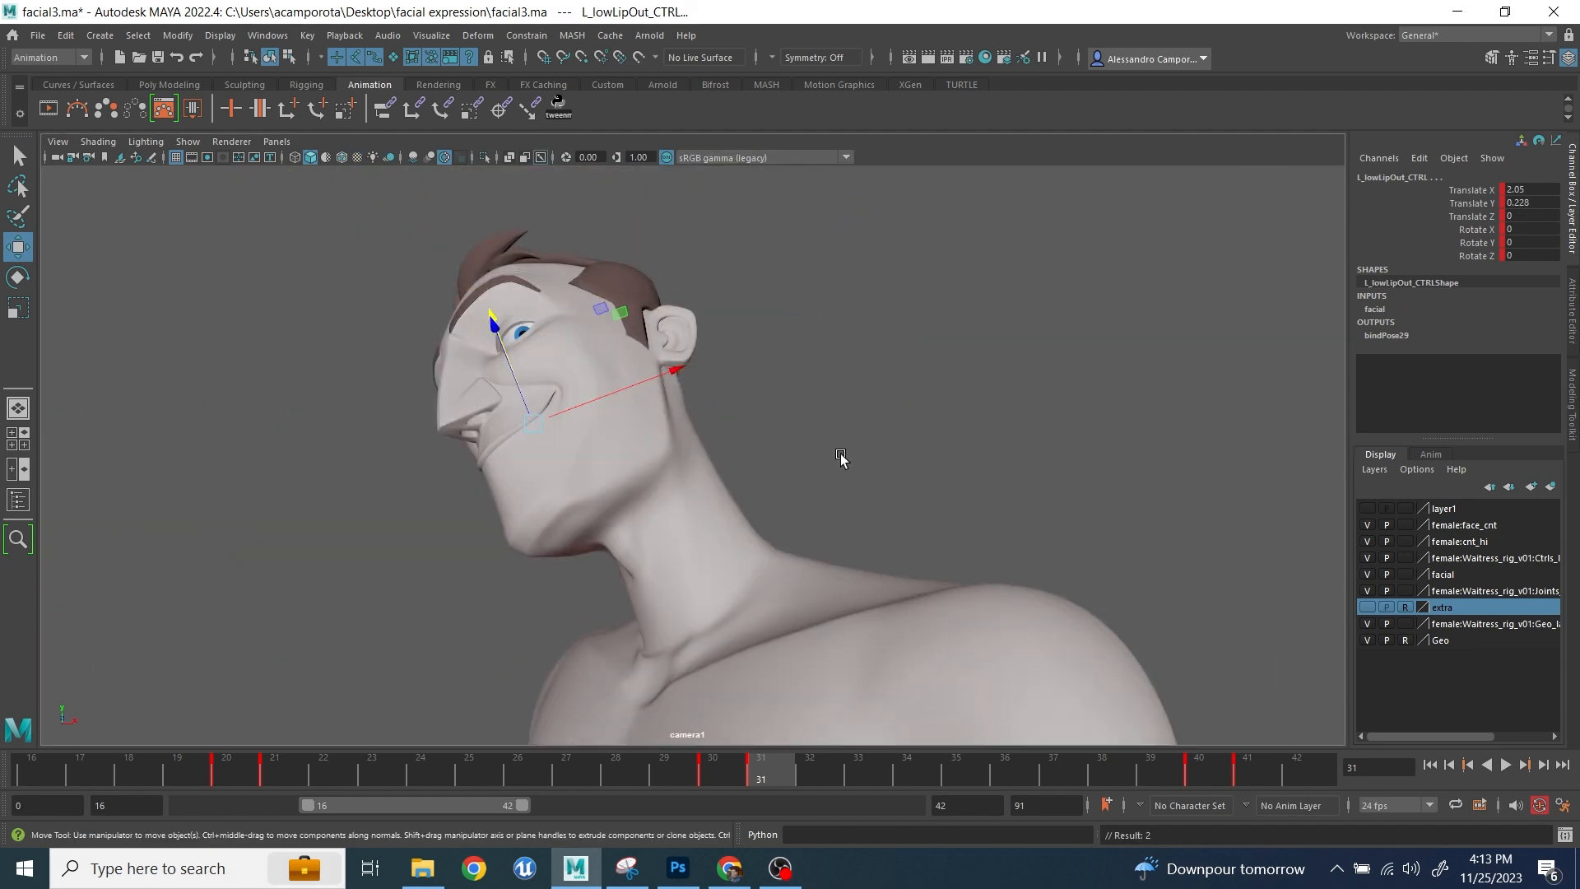
pyautogui.click(907, 451)
pyautogui.press('space')
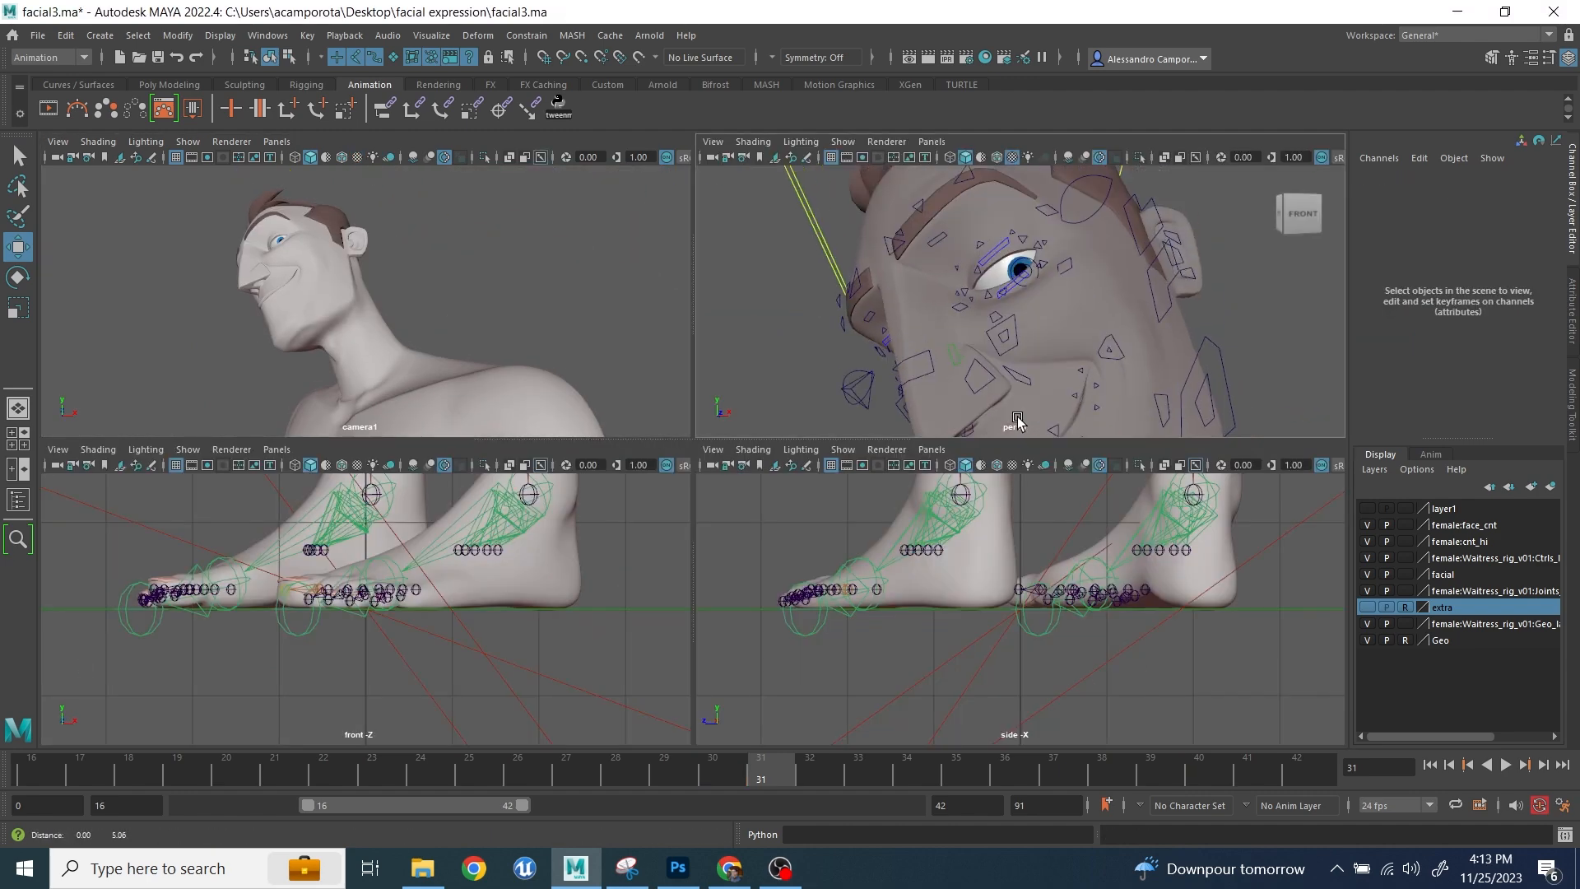
# - Try to raise the left lower eyelid control to about 0.45 in Translate Y and to move the left iris control
pyautogui.click(929, 279)
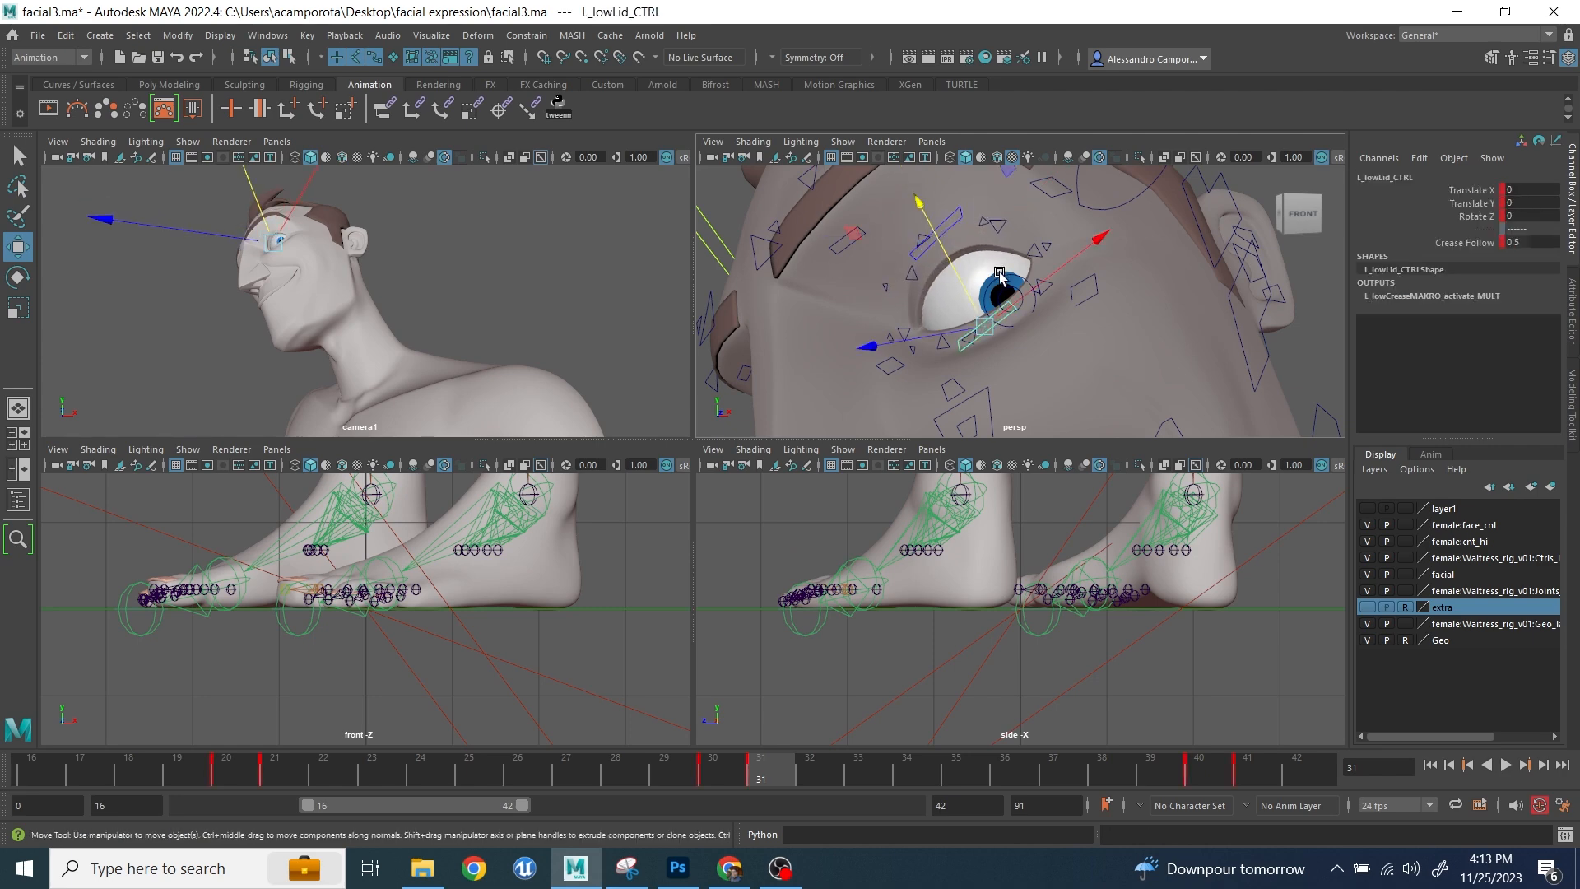
pyautogui.click(999, 274)
pyautogui.press('space')
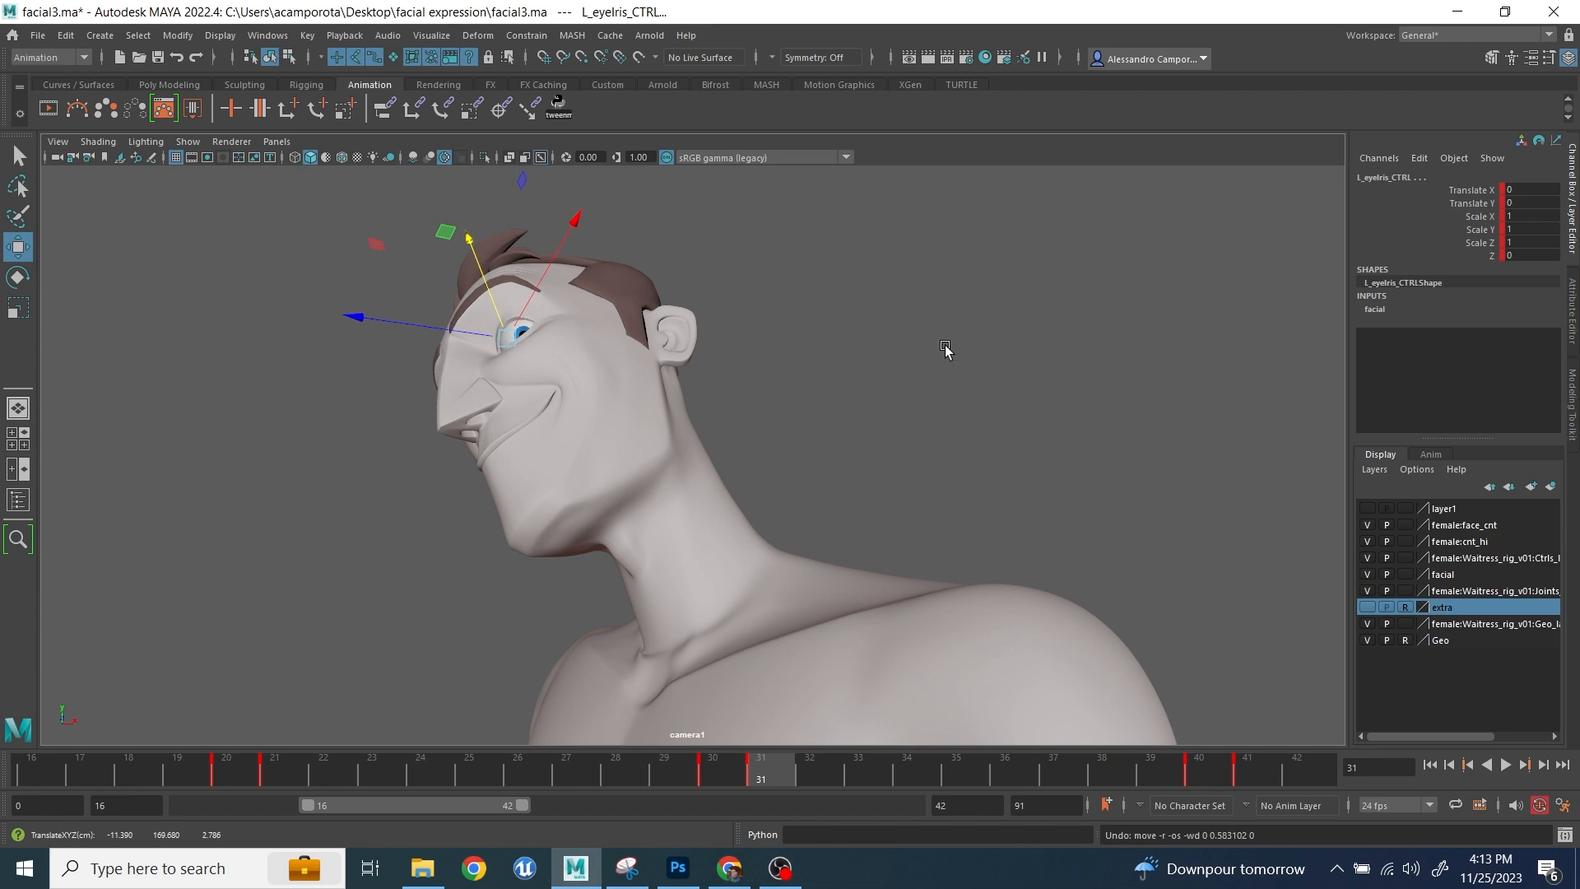
pyautogui.press('space')
pyautogui.press('q')
pyautogui.click(985, 326)
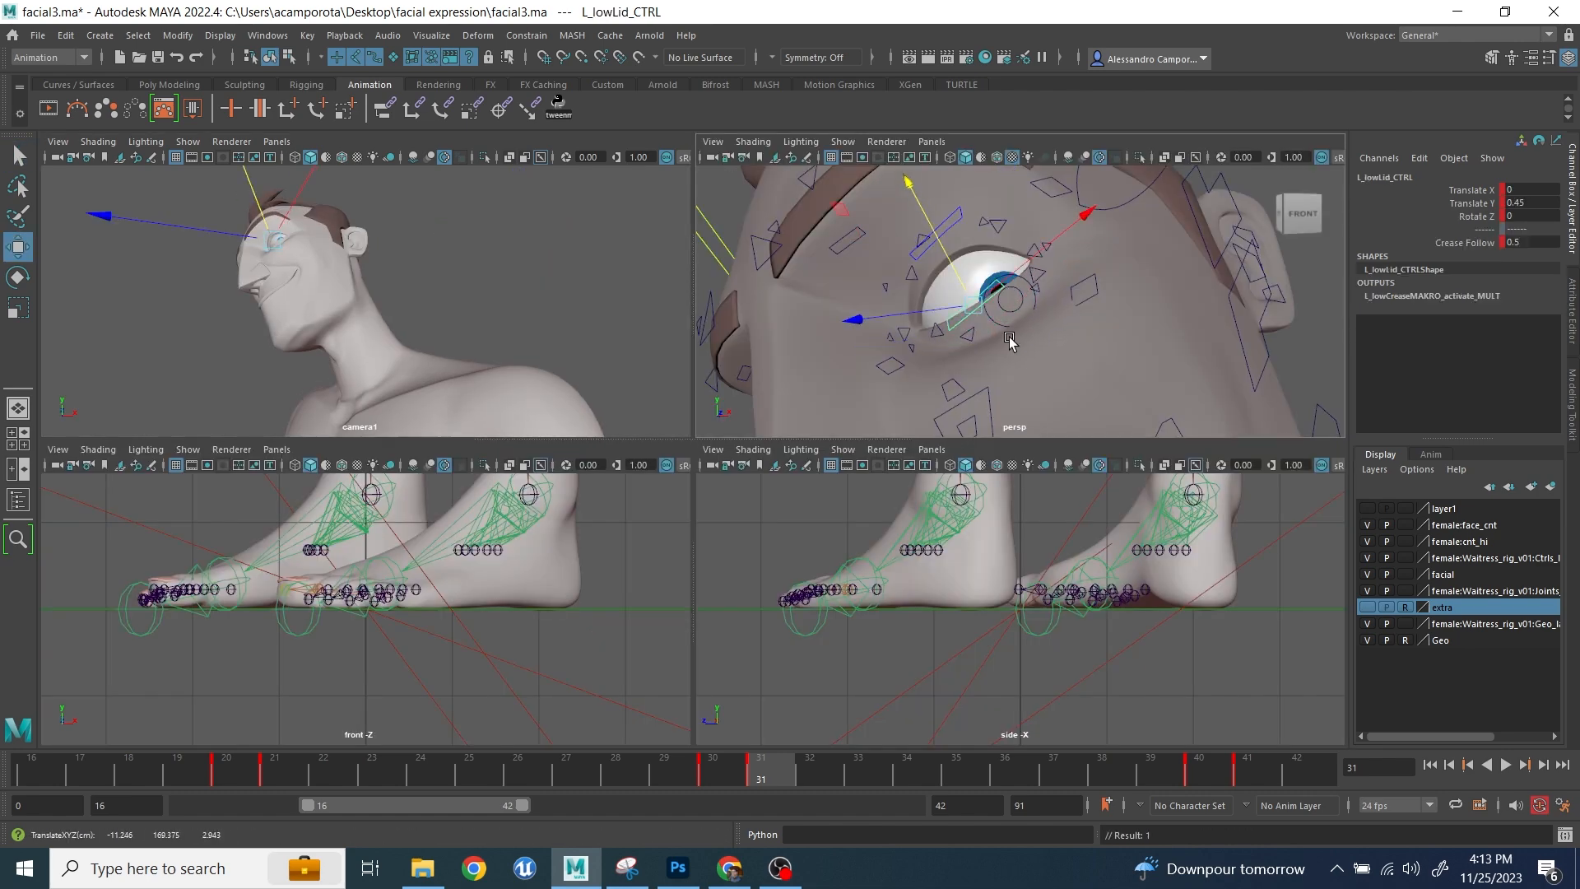
pyautogui.click(1033, 343)
pyautogui.click(998, 293)
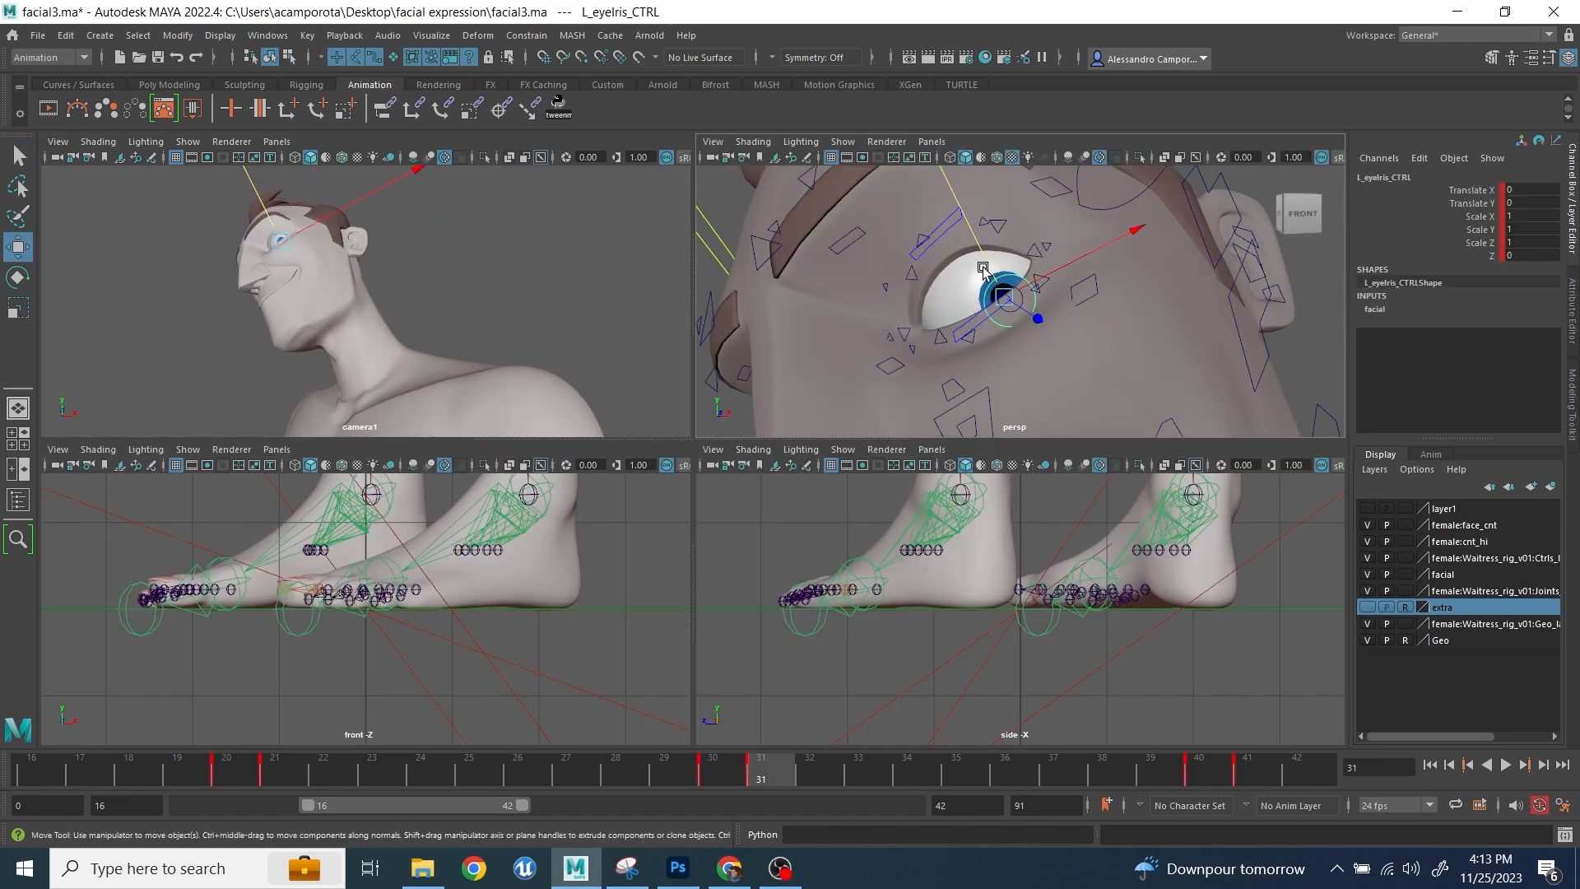
pyautogui.press('space')
pyautogui.hotkey('ctrl', 'z')
pyautogui.hotkey('ctrl', 'z')
pyautogui.hotkey('ctrl', 'z')
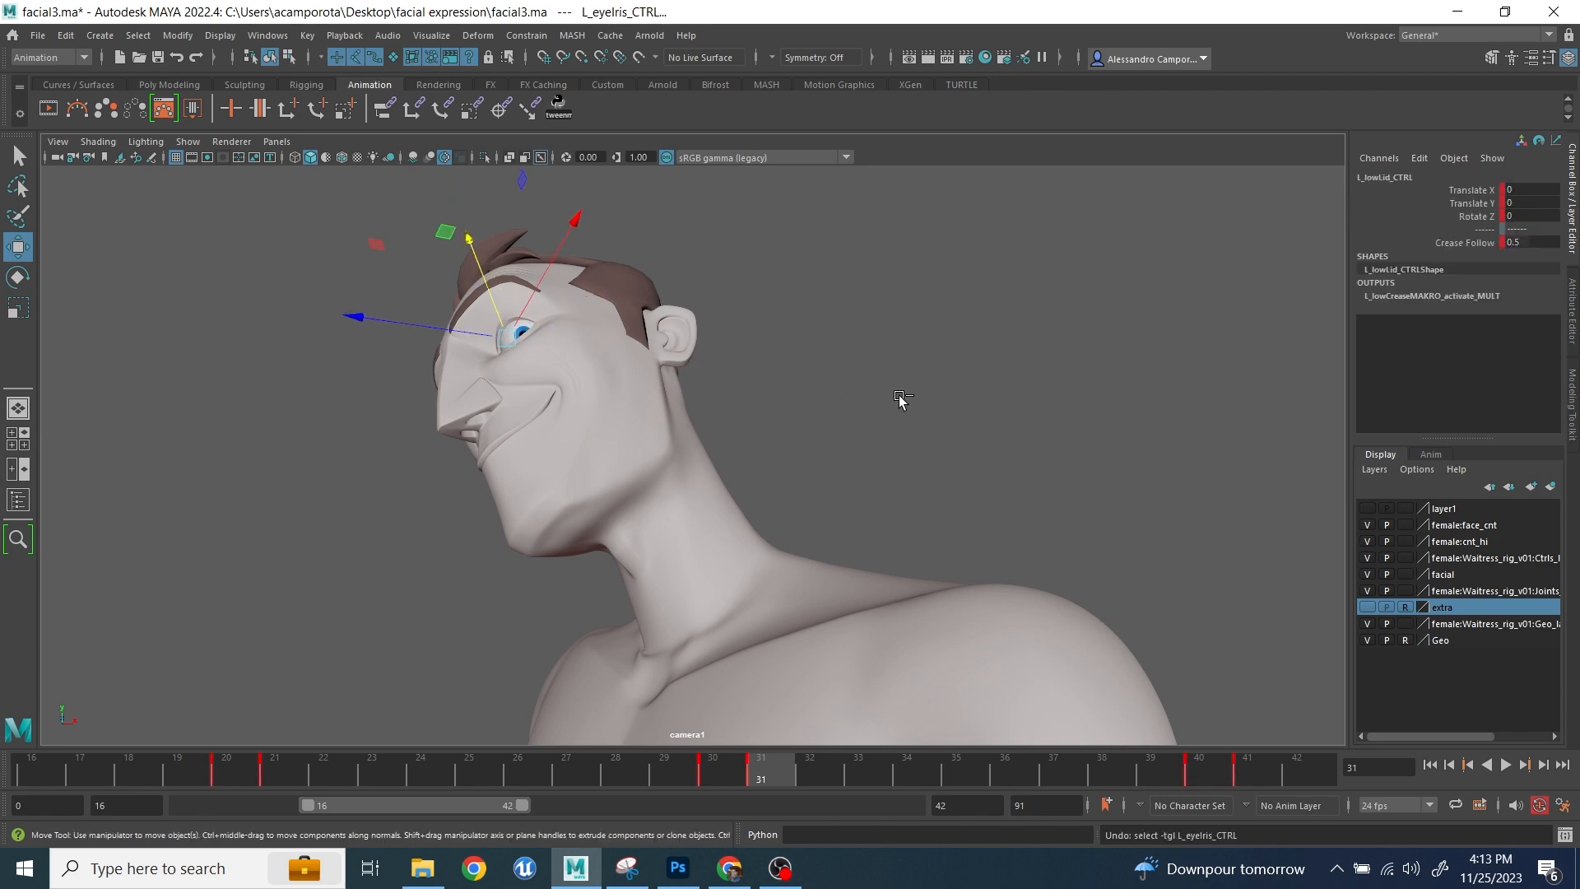
# - Lower the left lower eyelid control to about -0.35 in Translate Y and try adjusting the left cheek control
pyautogui.press('space')
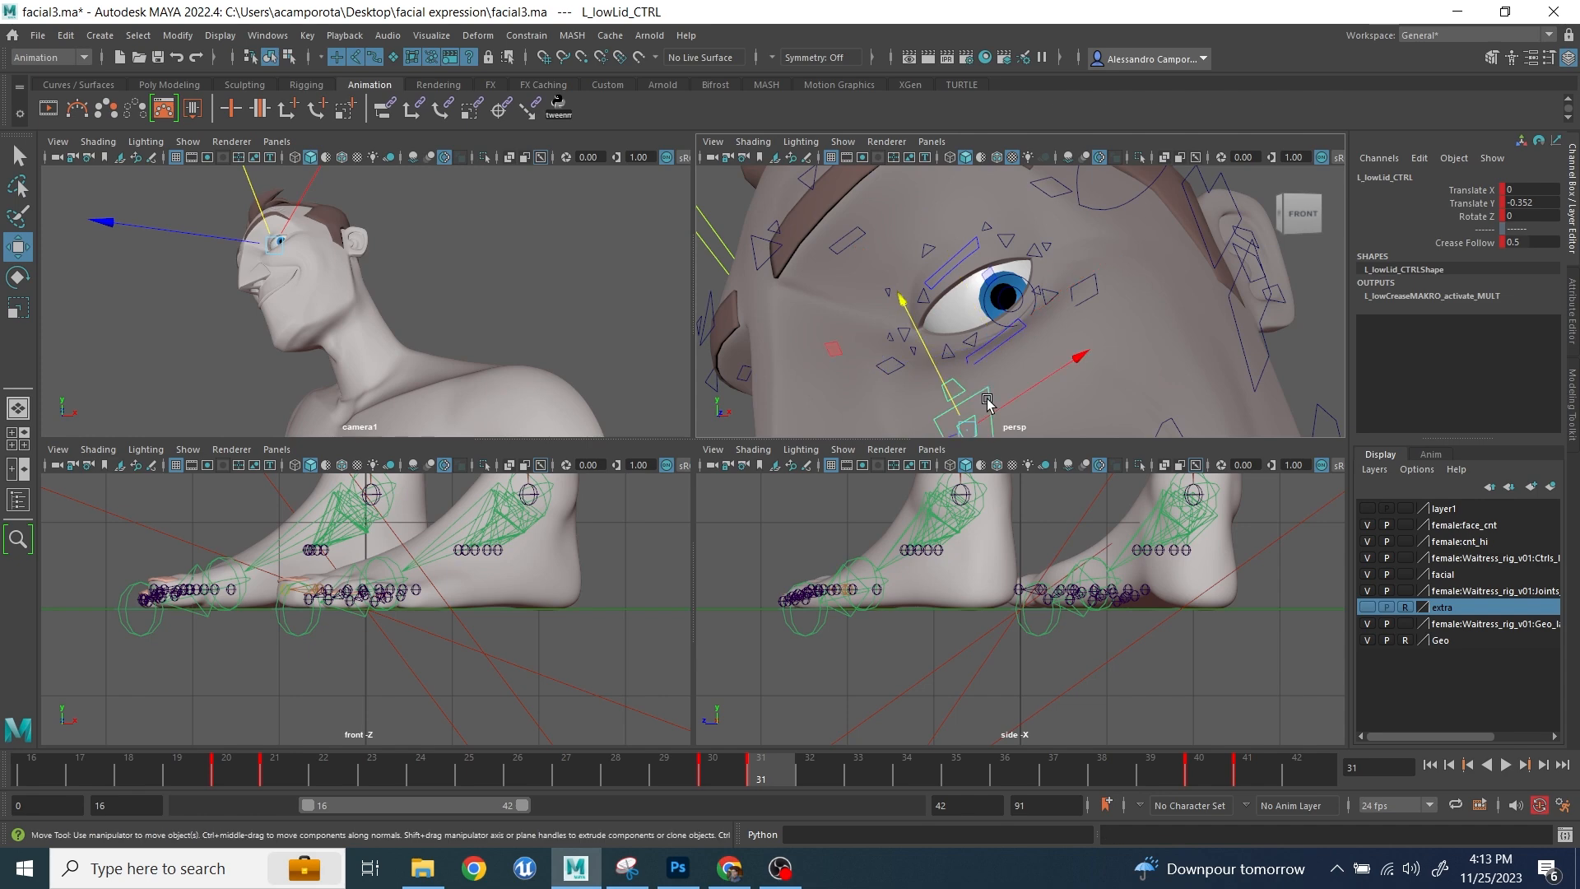
pyautogui.click(987, 401)
pyautogui.hotkey('ctrl', 'z')
pyautogui.press('space')
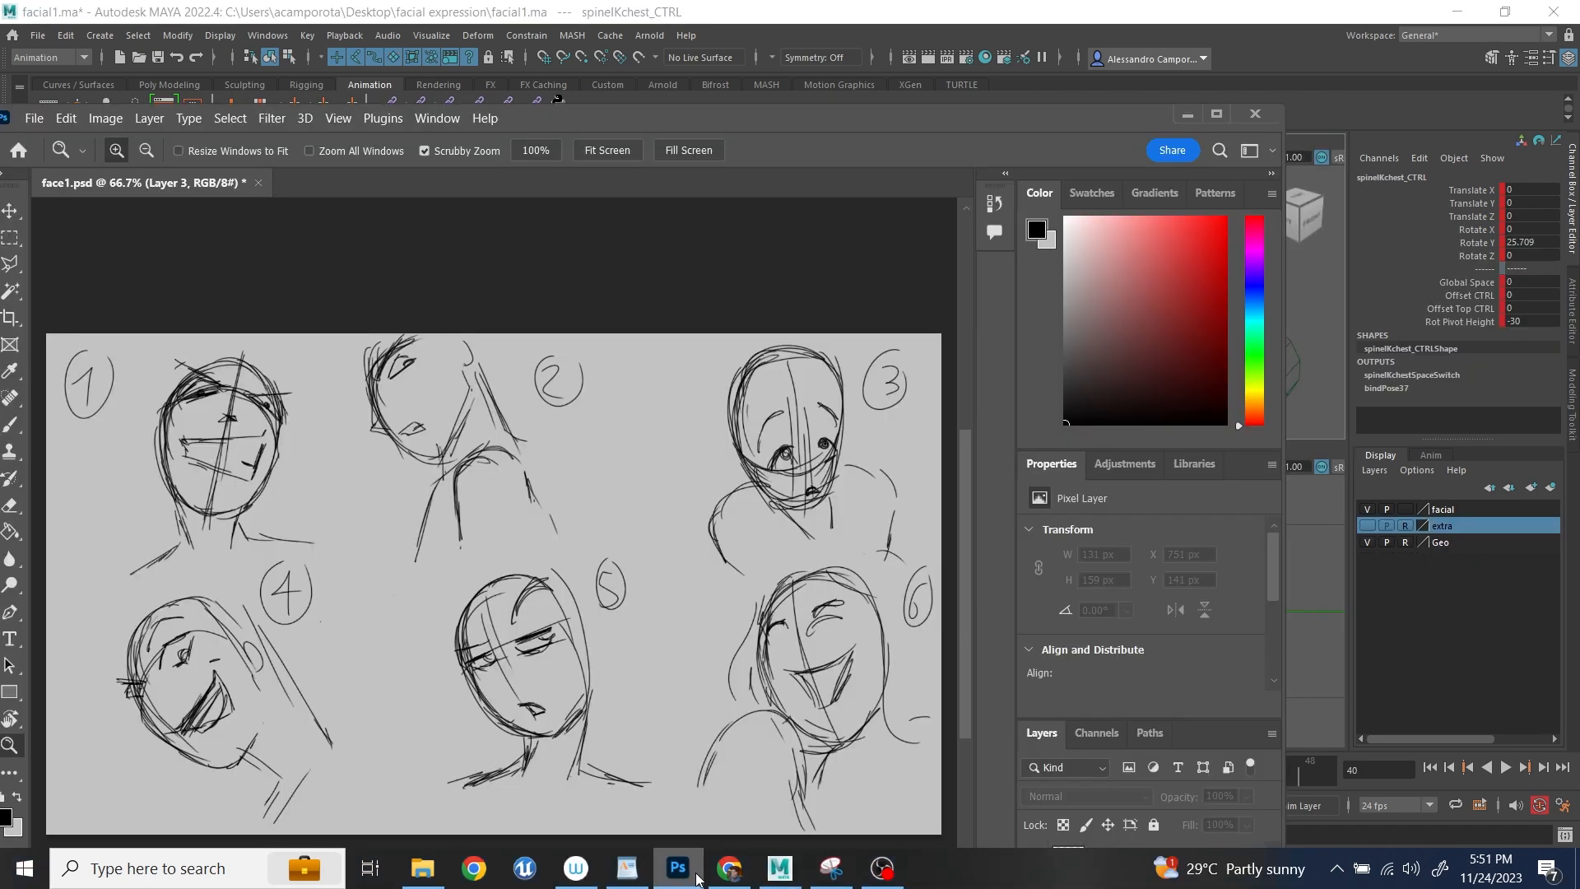
# - Rotate the neck base and head controls at frame 40 toward the pose in the reference sketches
pyautogui.click(678, 867)
pyautogui.scroll(5, 1020, 321)
pyautogui.click(1034, 318)
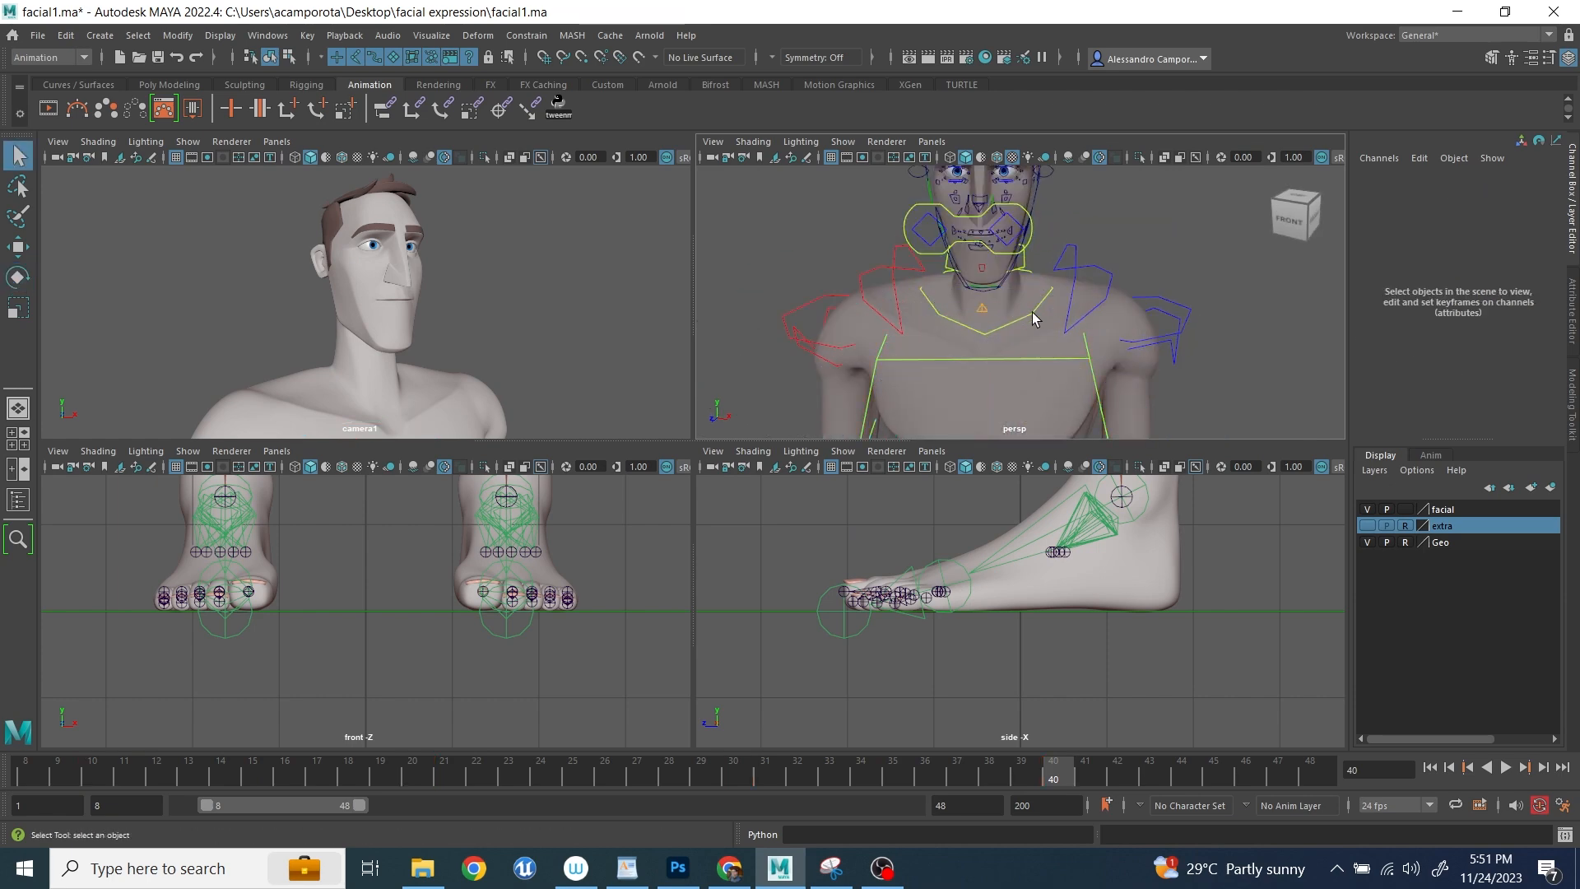
pyautogui.click(1033, 313)
pyautogui.press('e')
pyautogui.scroll(-5, 1033, 314)
pyautogui.moveTo(1080, 237); pyautogui.dragTo(1129, 252)
pyautogui.moveTo(902, 242); pyautogui.dragTo(994, 297)
pyautogui.moveTo(1012, 240); pyautogui.dragTo(1112, 280)
# - Compare the pose with the reference sketches and undo the last head rotations
pyautogui.click(678, 867)
pyautogui.click(698, 877)
pyautogui.hotkey('ctrl', 'z')
pyautogui.hotkey('ctrl', 'z')
pyautogui.hotkey('ctrl', 'z')
pyautogui.hotkey('ctrl', 'z')
pyautogui.press('q')
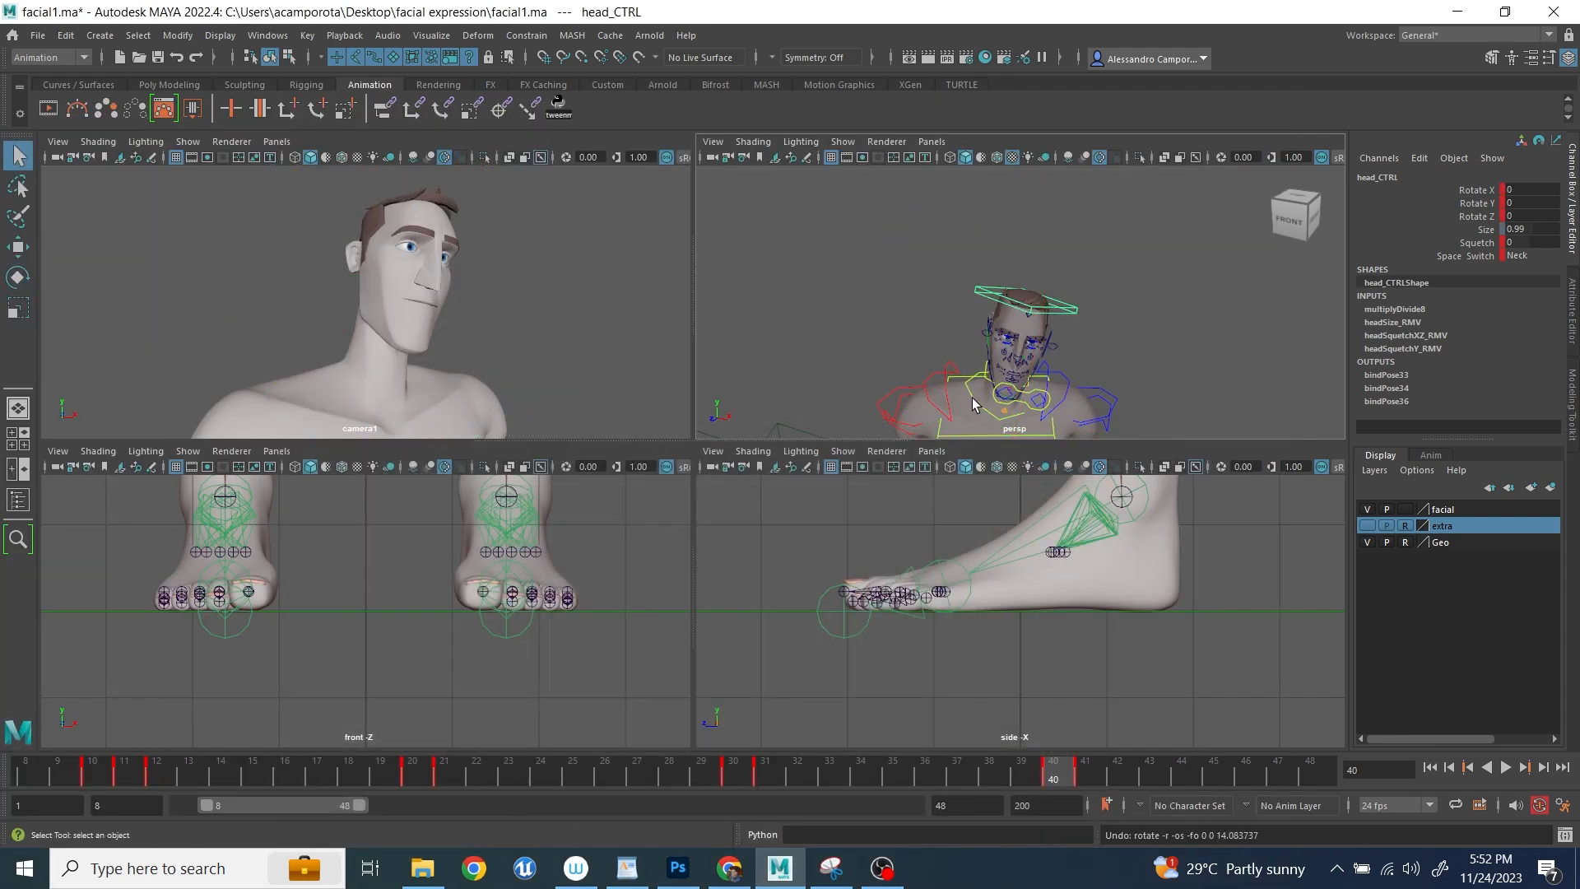
# - Rotate the neck base control in the camera view, checking the pose against the reference sketches
pyautogui.moveTo(973, 398); pyautogui.dragTo(961, 408)
pyautogui.press('space')
pyautogui.press('e')
pyautogui.moveTo(715, 727); pyautogui.dragTo(668, 721)
pyautogui.click(681, 871)
pyautogui.click(680, 870)
pyautogui.moveTo(798, 584); pyautogui.dragTo(793, 578)
pyautogui.press('space')
# - Rotate the head control to about 7.5, -27.2 and 13.6 degrees in X, Y and Z
pyautogui.click(1128, 299)
pyautogui.click(1058, 291)
pyautogui.moveTo(1108, 258); pyautogui.dragTo(1093, 244)
pyautogui.press('space')
pyautogui.moveTo(747, 360)
pyautogui.mouseDown()
pyautogui.moveTo(788, 366)
pyautogui.moveTo(772, 367)
pyautogui.mouseUp()
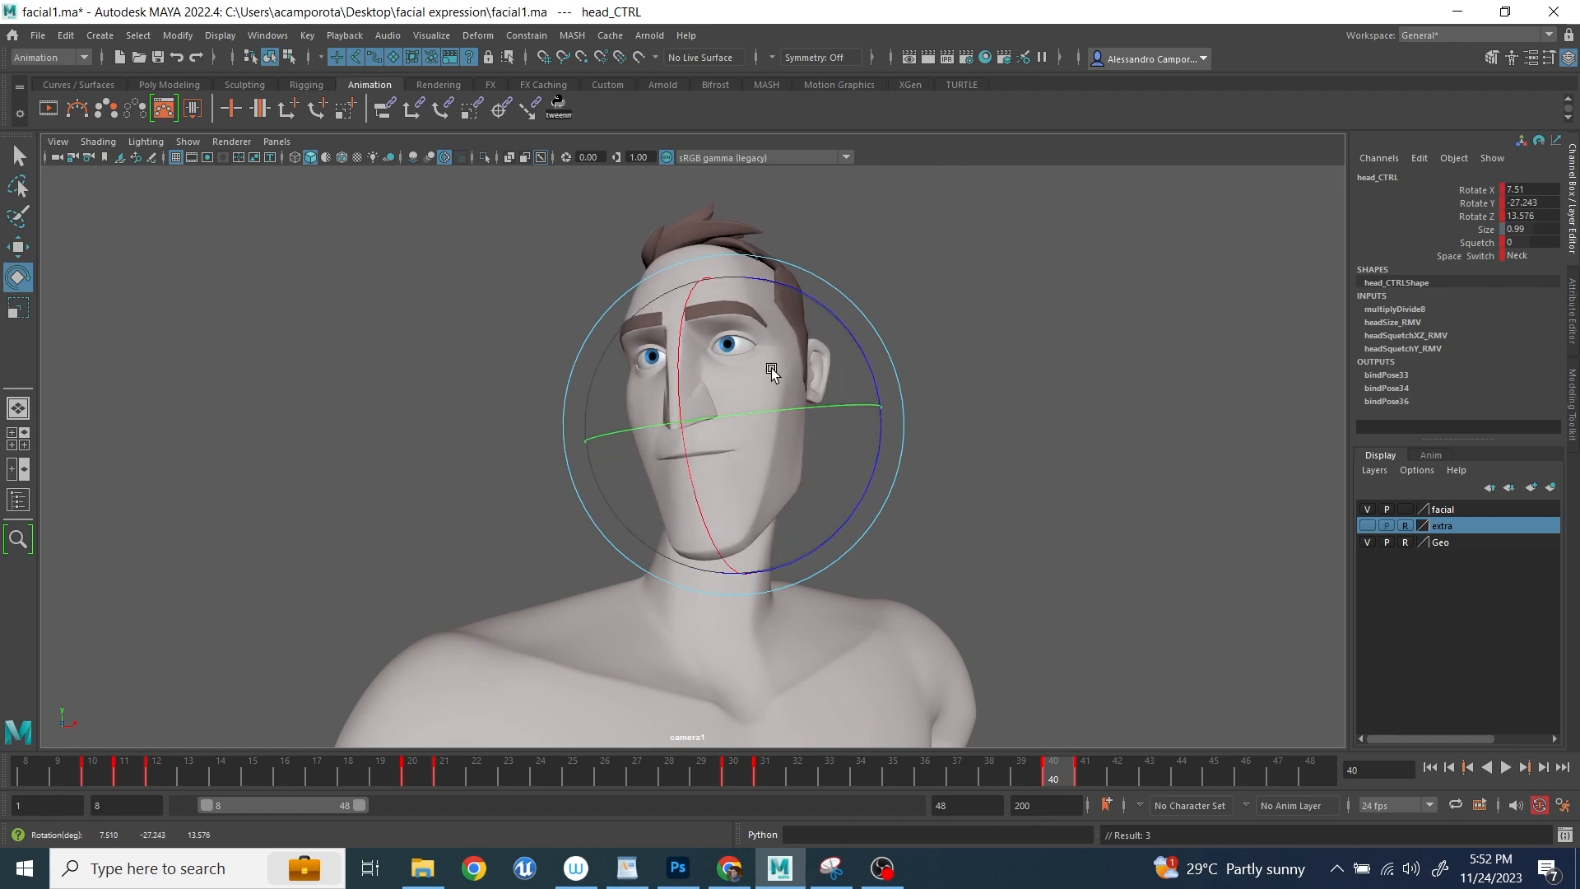
pyautogui.press('space')
# - Try to shift the eye aim control about 19 units in X
pyautogui.press('q')
pyautogui.click(898, 368)
pyautogui.press('w')
pyautogui.click(955, 393)
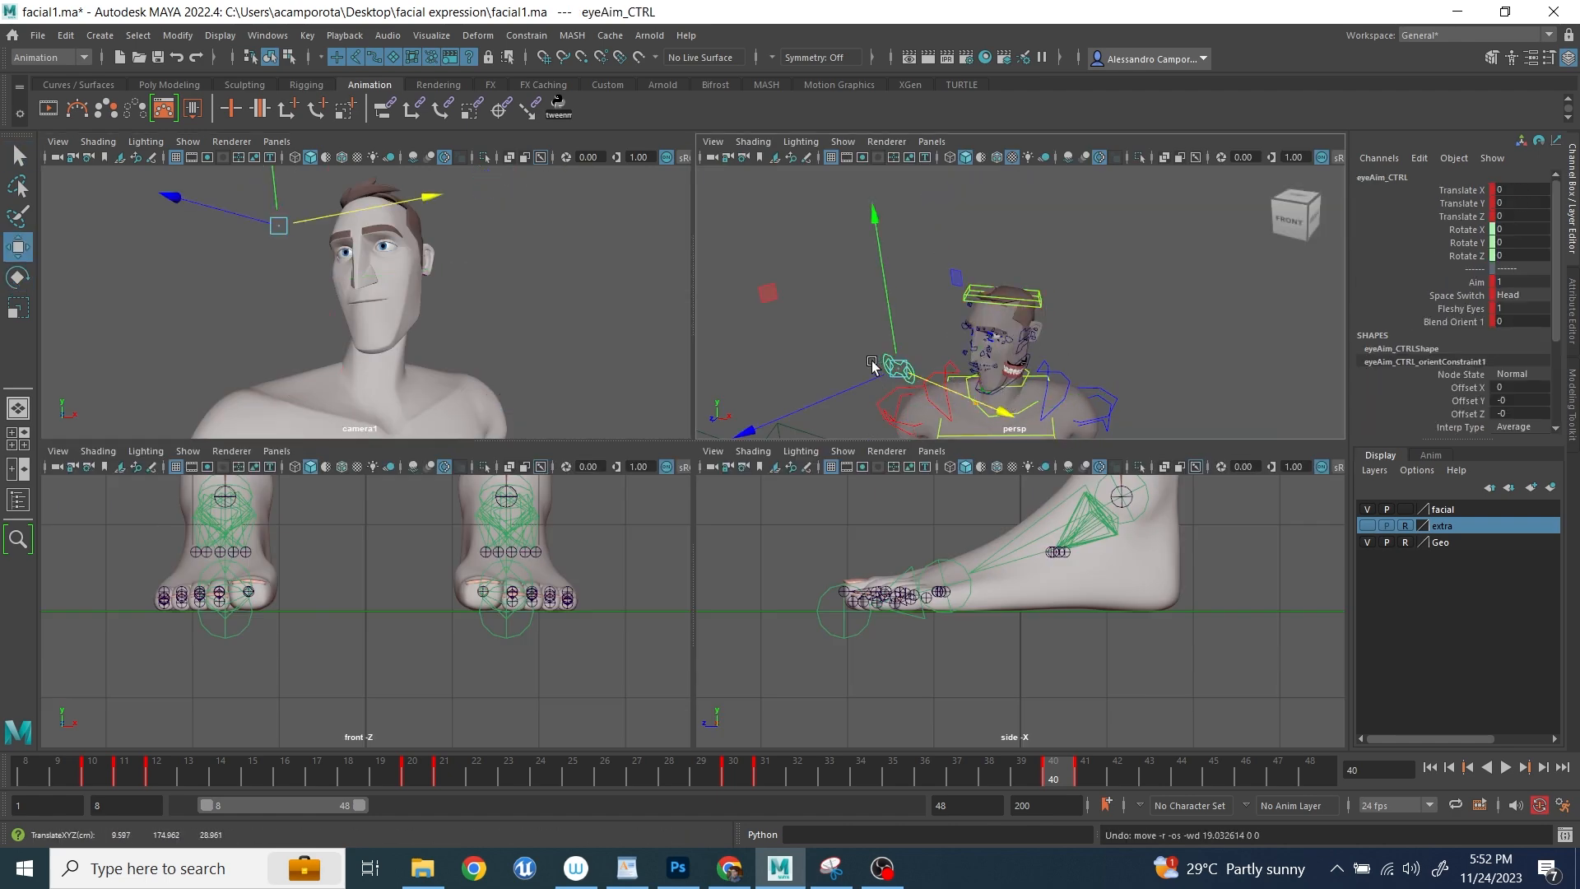
pyautogui.keyDown('alt'); pyautogui.moveTo(875, 363); pyautogui.dragTo(946, 352); pyautogui.keyUp('alt')
# - Try a further rotation of the head control
pyautogui.click(1030, 368)
pyautogui.click(1027, 377)
pyautogui.click(1026, 386)
pyautogui.press('e')
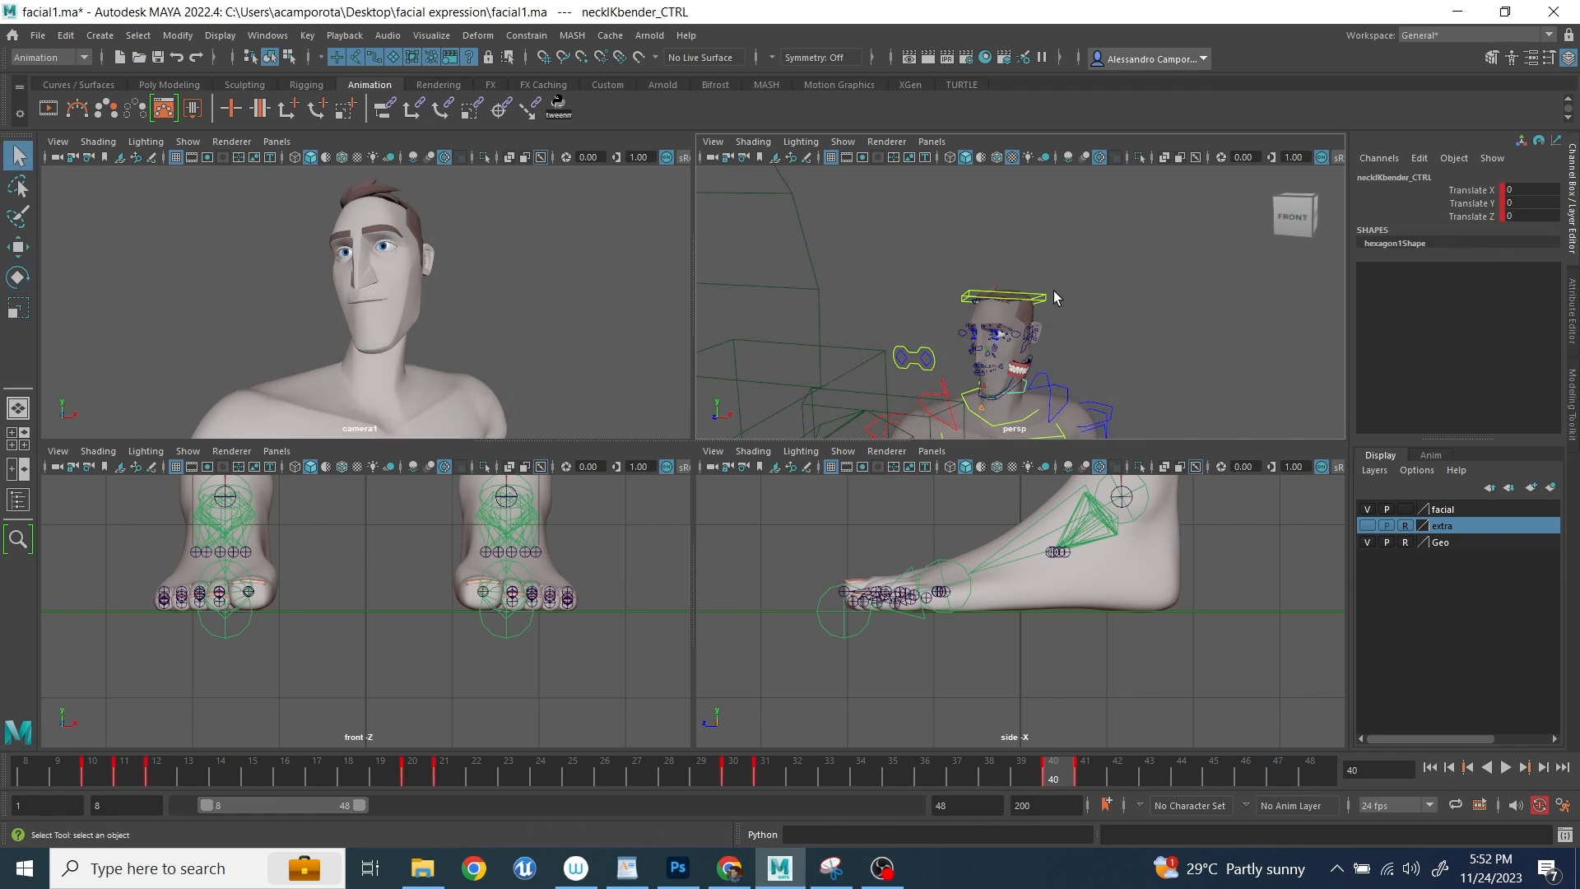
pyautogui.click(1045, 299)
pyautogui.moveTo(1033, 319); pyautogui.dragTo(1061, 330)
pyautogui.hotkey('ctrl', 'z')
# - Move the eye aim control to about 10 in Translate X, comparing the gaze with the reference sketches
pyautogui.press('q')
pyautogui.click(911, 356)
pyautogui.press('w')
pyautogui.press('space')
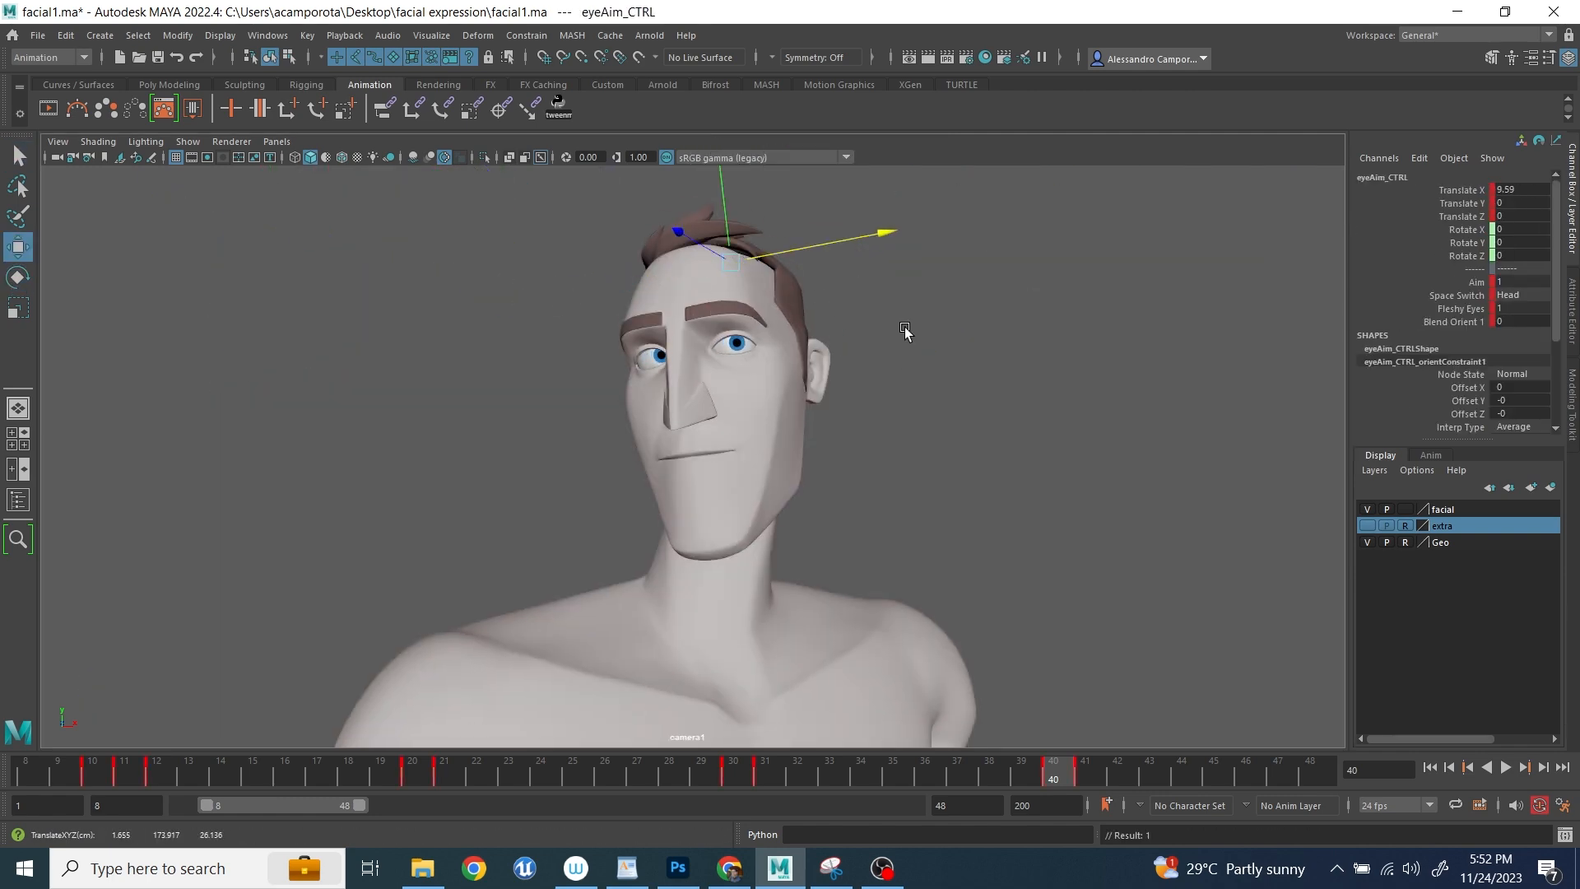
pyautogui.click(688, 870)
pyautogui.click(678, 868)
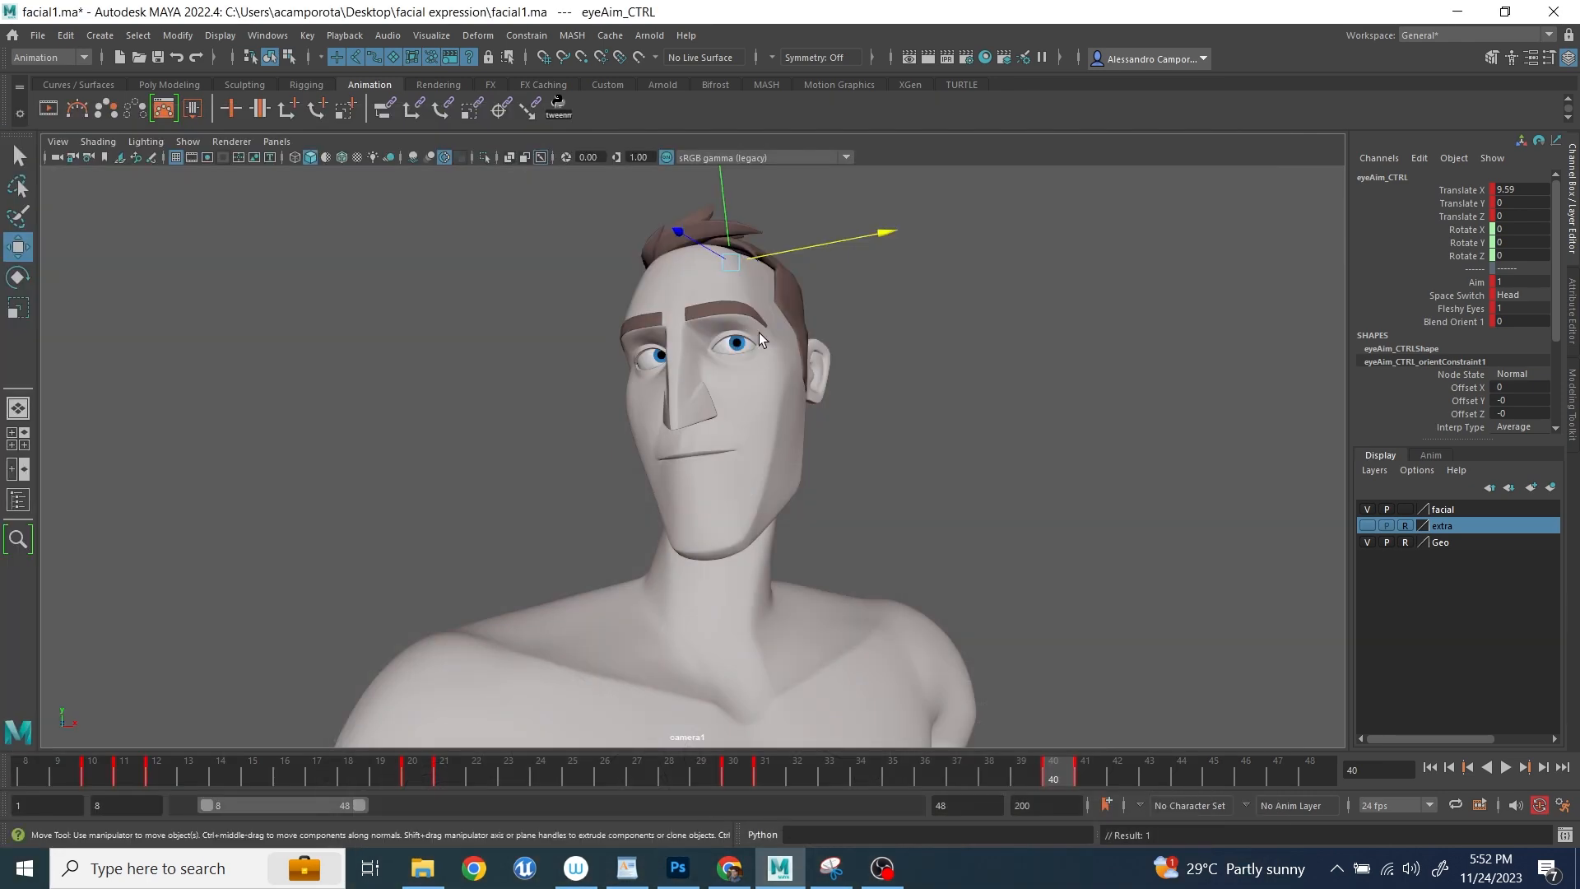
pyautogui.press('space')
# - Lower the right outer brow control to about -0.75 in Translate Y
pyautogui.scroll(5, 905, 270)
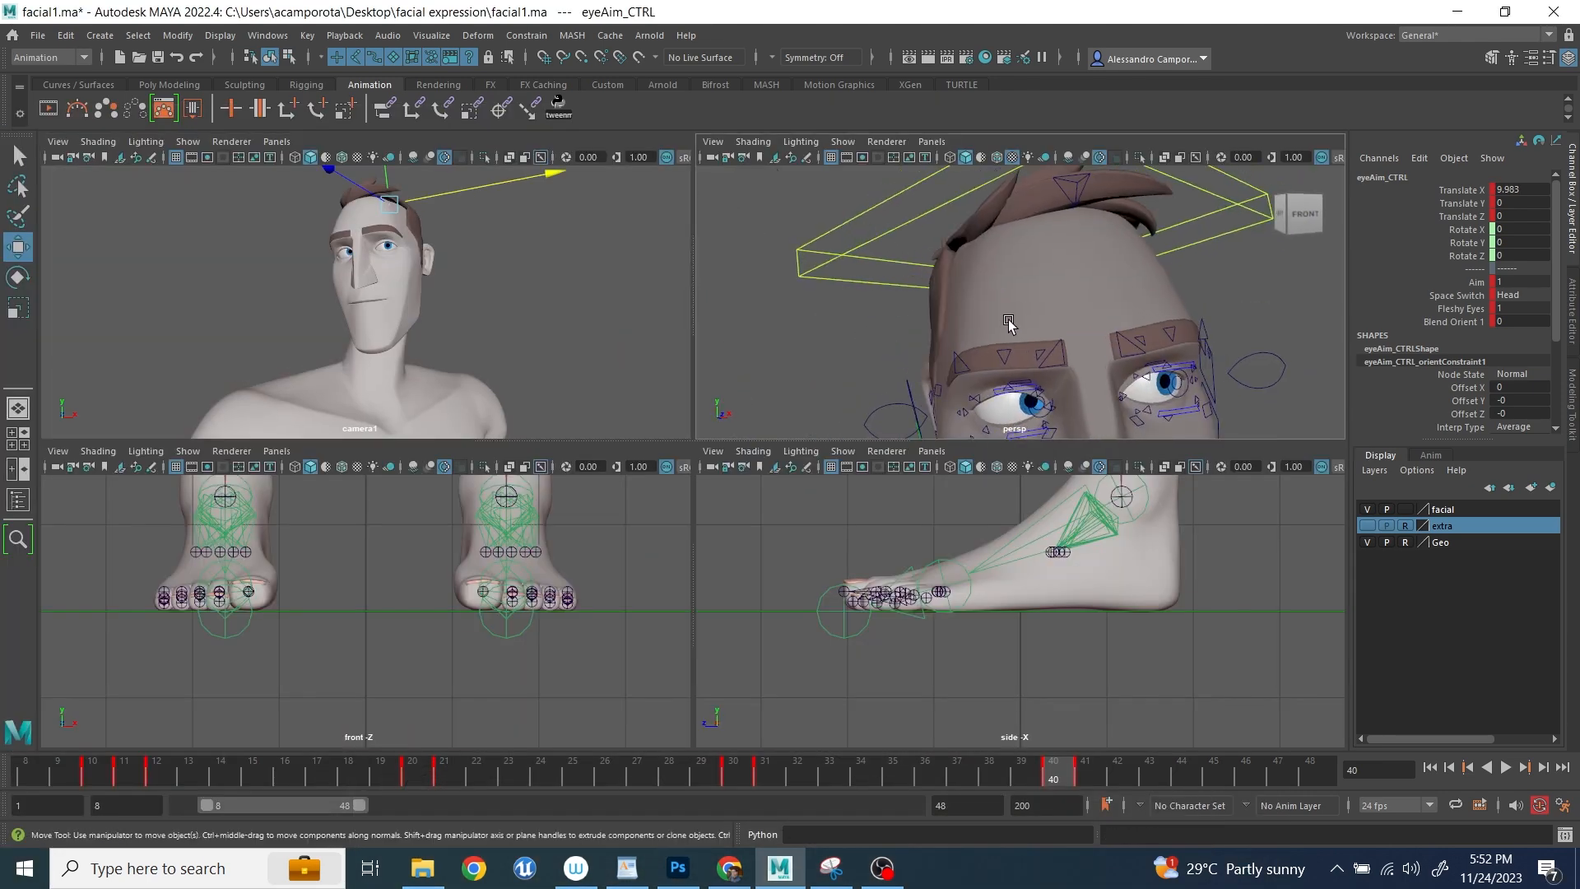
pyautogui.click(905, 272)
pyautogui.moveTo(915, 232); pyautogui.dragTo(916, 264)
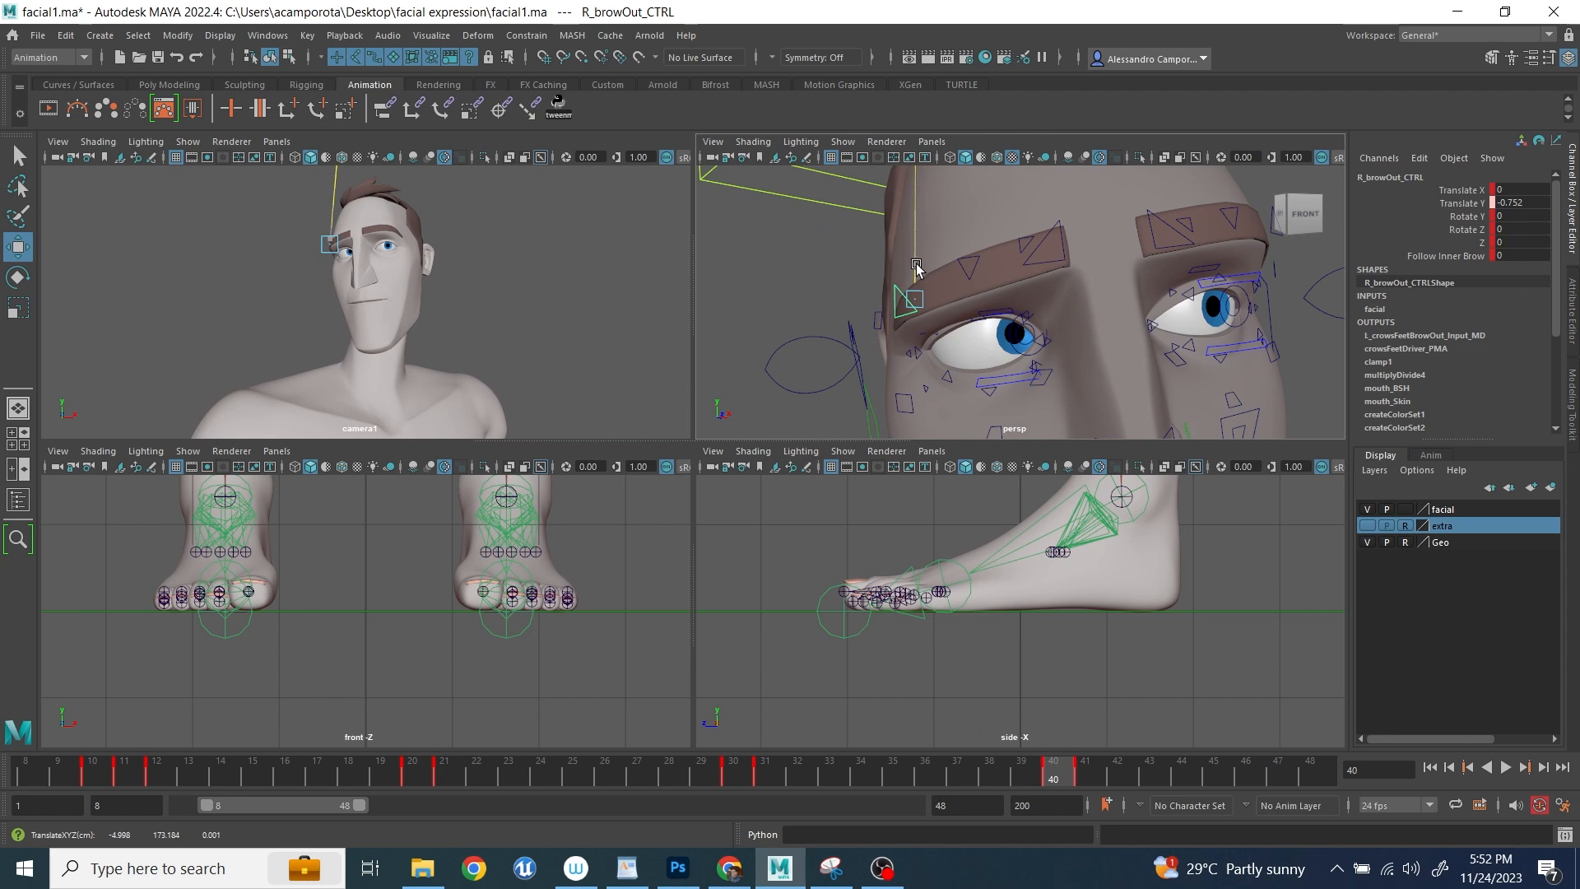
# - Move the left eye aim control to about 9.84 in Translate X and check the gaze in the camera view
pyautogui.click(1050, 240)
pyautogui.moveTo(1048, 234)
pyautogui.keyDown('alt'); pyautogui.mouseDown()
pyautogui.moveTo(987, 247)
pyautogui.moveTo(1050, 283)
pyautogui.moveTo(1027, 218)
pyautogui.moveTo(1029, 242)
pyautogui.mouseUp(); pyautogui.keyUp('alt')
pyautogui.click(1073, 238)
pyautogui.click(1047, 287)
pyautogui.scroll(-4, 1019, 319)
pyautogui.keyDown('alt'); pyautogui.moveTo(1019, 321); pyautogui.dragTo(1033, 302, button='middle'); pyautogui.keyUp('alt')
pyautogui.scroll(-4, 1034, 302)
pyautogui.click(1110, 300)
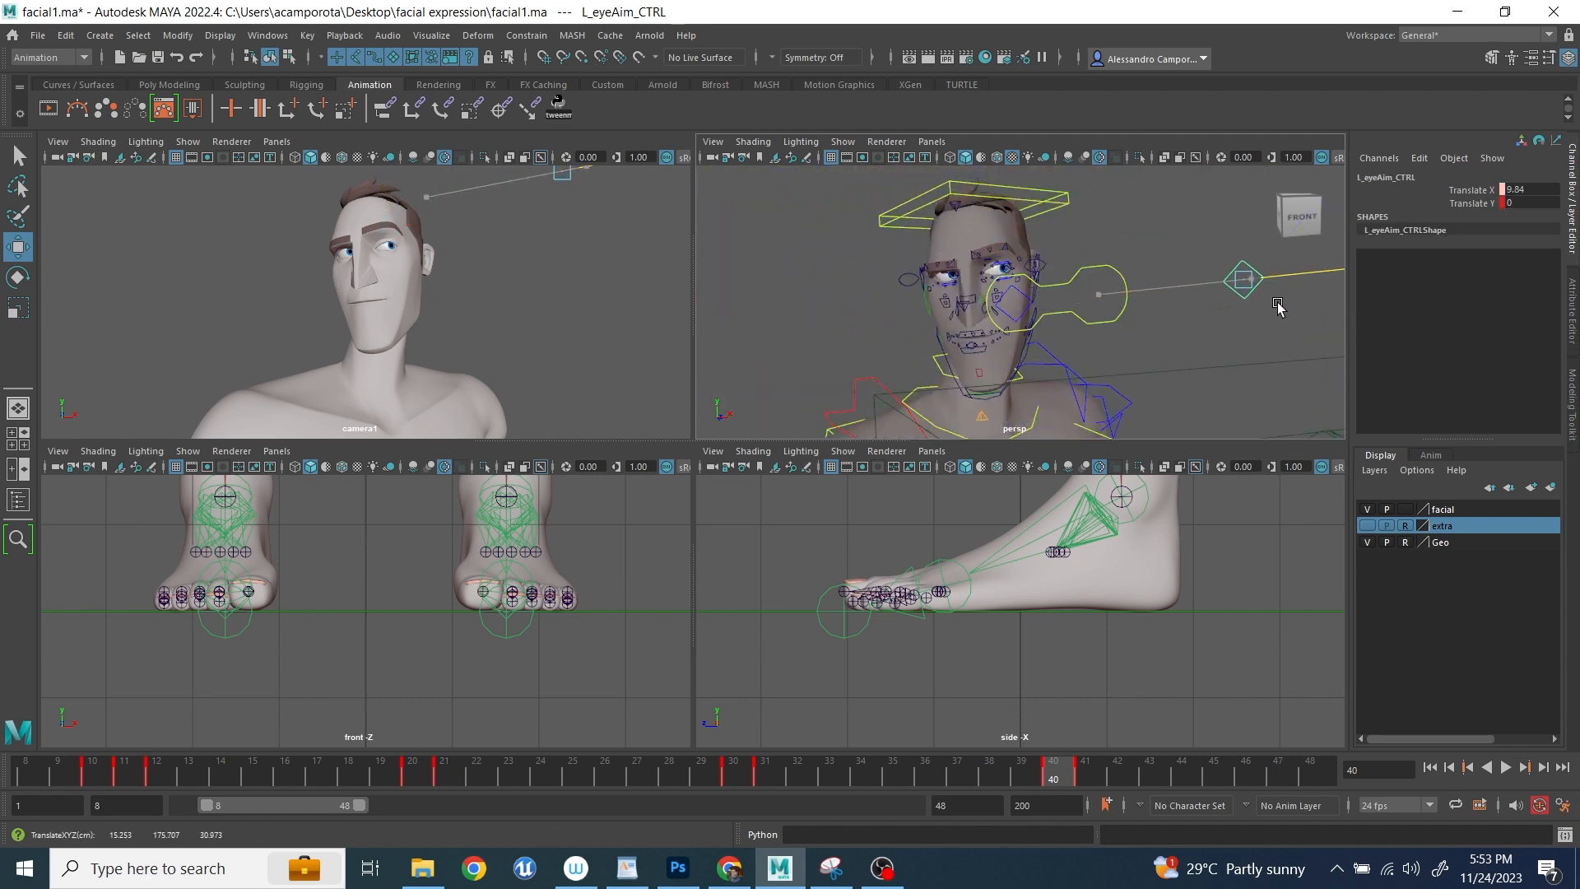
pyautogui.press('space')
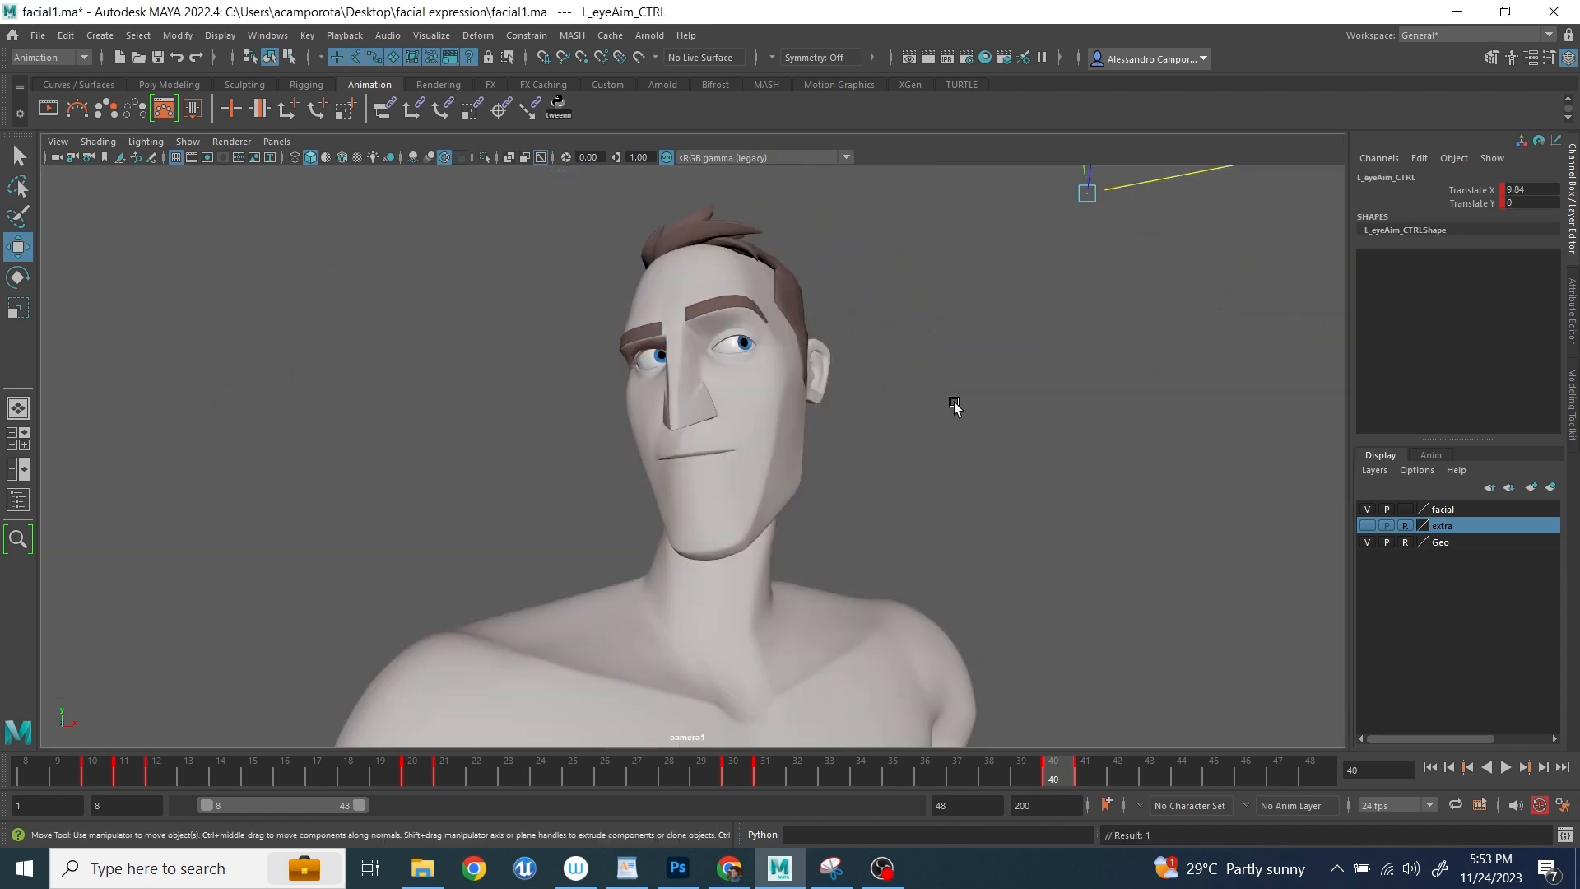
# - Lower the left inner brow control to about -0.25 in Translate Y and adjust the neighbouring mid brow control
pyautogui.press('space')
pyautogui.scroll(3, 947, 263)
pyautogui.click(946, 258)
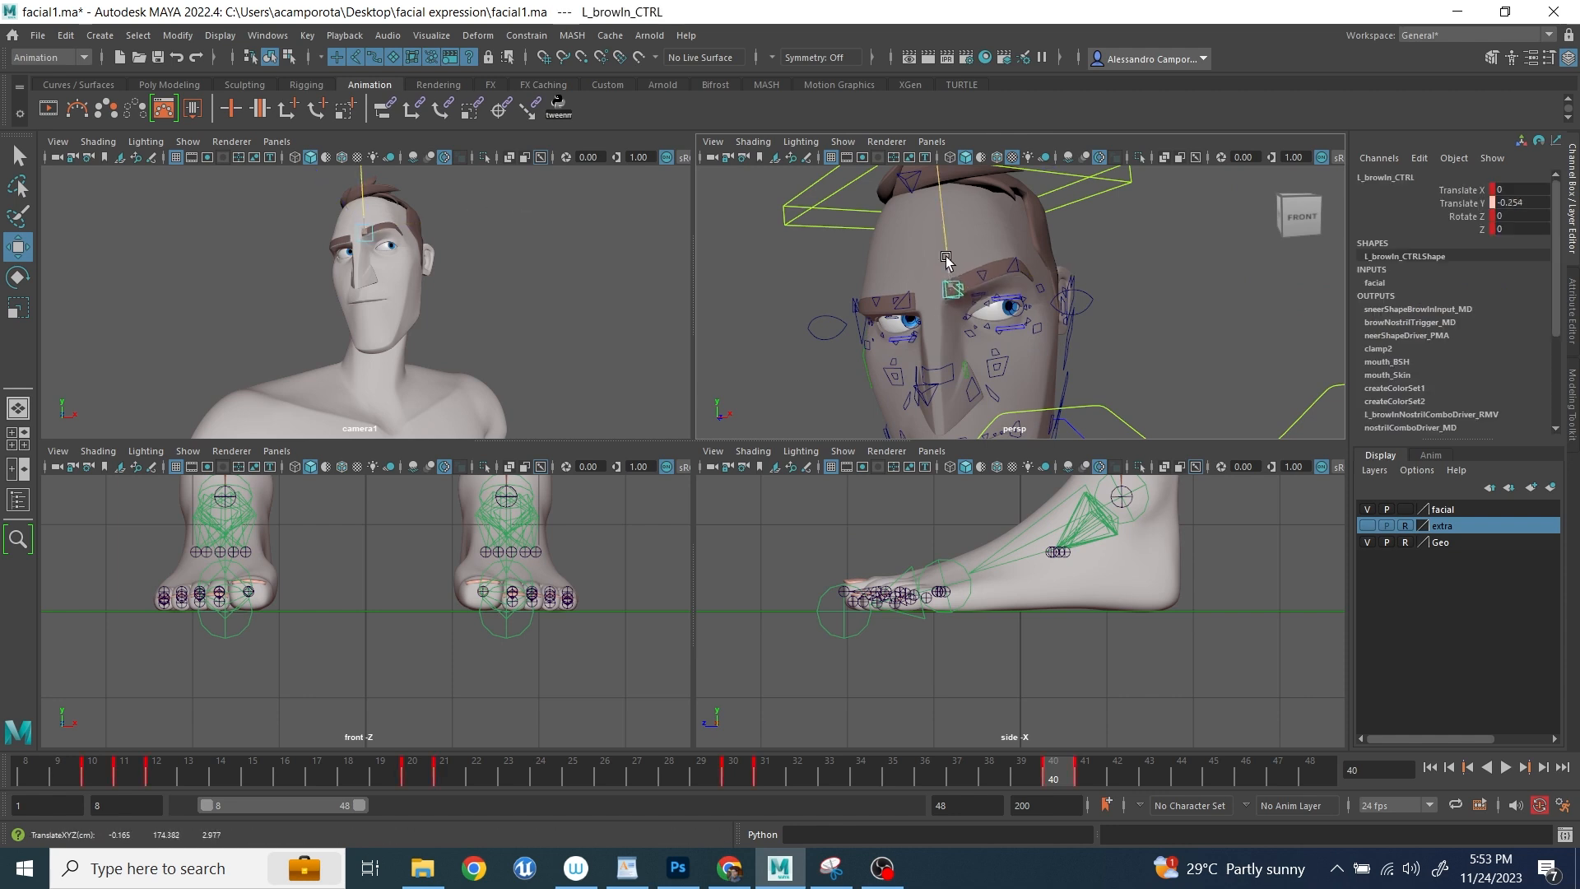
pyautogui.click(880, 306)
pyautogui.moveTo(880, 305); pyautogui.dragTo(879, 282)
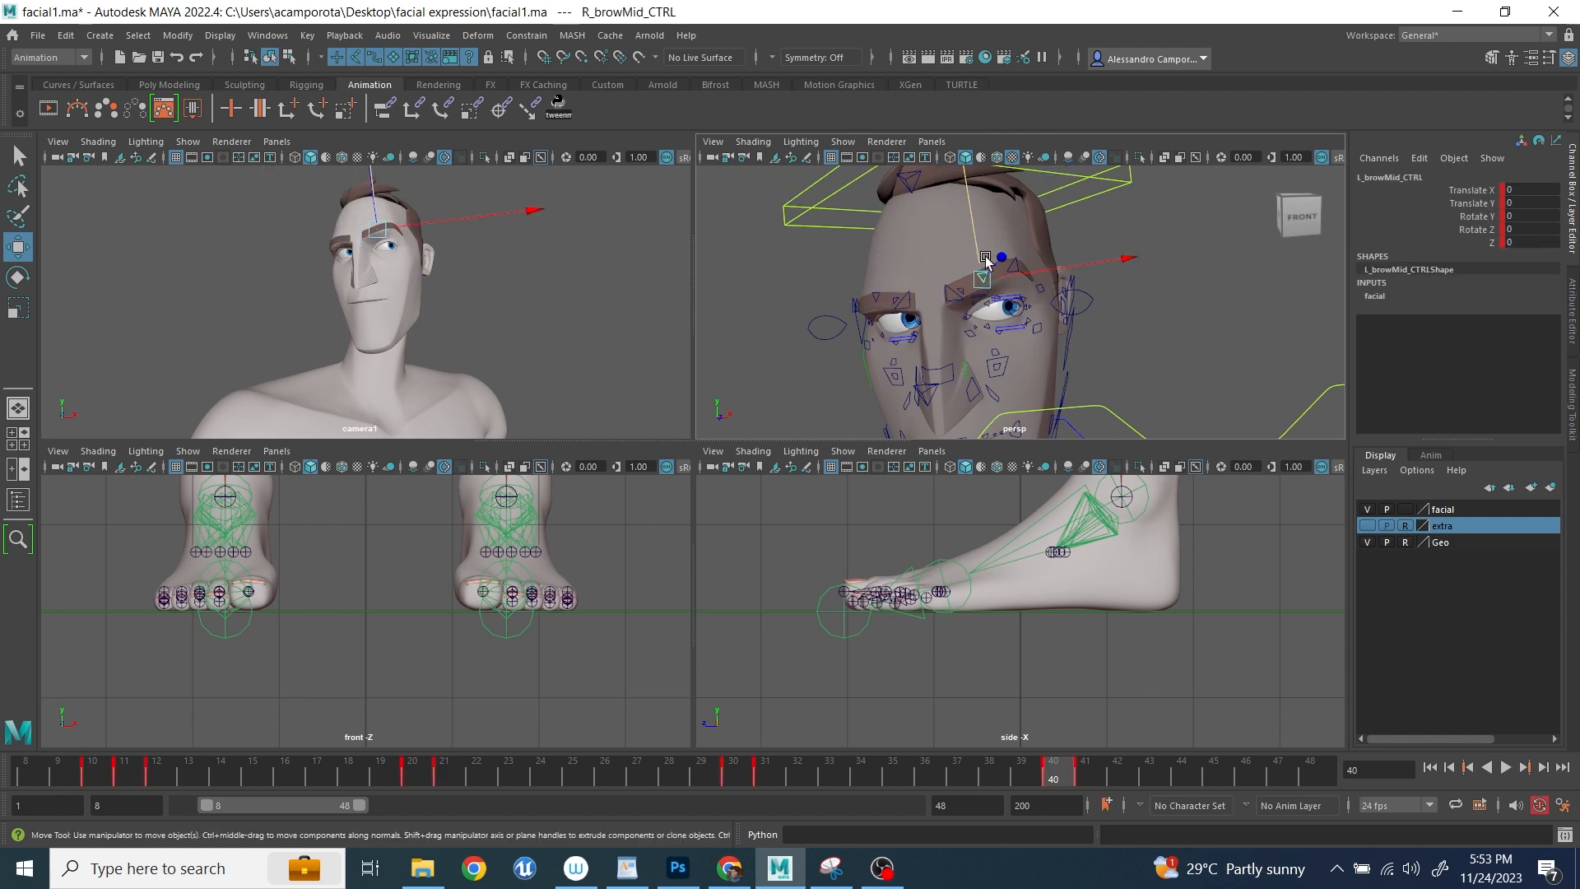
pyautogui.scroll(-4, 1020, 327)
# - Open the mouth on frame 41 by rotating the jaw control to about 5 in Rotate X
pyautogui.press('q')
pyautogui.keyDown('alt'); pyautogui.moveTo(1030, 328); pyautogui.dragTo(995, 284, button='middle'); pyautogui.keyUp('alt')
pyautogui.click(937, 318)
pyautogui.keyDown('shift'); pyautogui.click(1067, 238); pyautogui.keyUp('shift')
pyautogui.press('space')
pyautogui.press('e')
pyautogui.moveTo(829, 446); pyautogui.dragTo(839, 462)
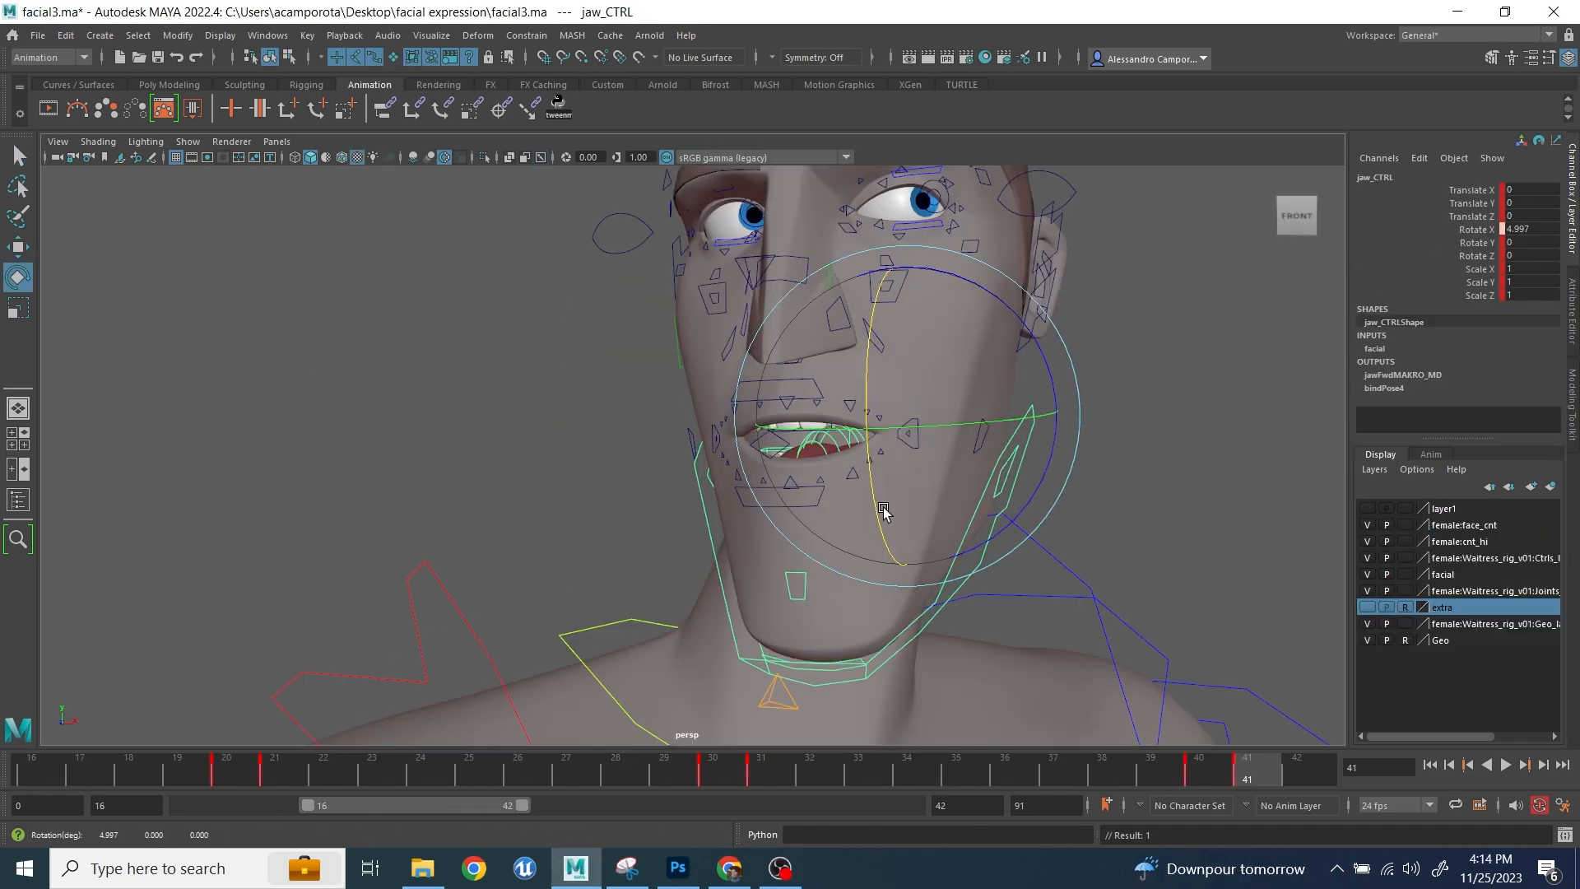
# - Pull down both lip corner controls, setting the left one to about -2.48 in Translate Y
pyautogui.scroll(5, 748, 451)
pyautogui.moveTo(789, 383)
pyautogui.mouseDown()
pyautogui.moveTo(790, 416)
pyautogui.moveTo(782, 402)
pyautogui.mouseUp()
pyautogui.moveTo(637, 389); pyautogui.dragTo(660, 397)
pyautogui.click(931, 390)
pyautogui.moveTo(891, 316); pyautogui.dragTo(909, 349)
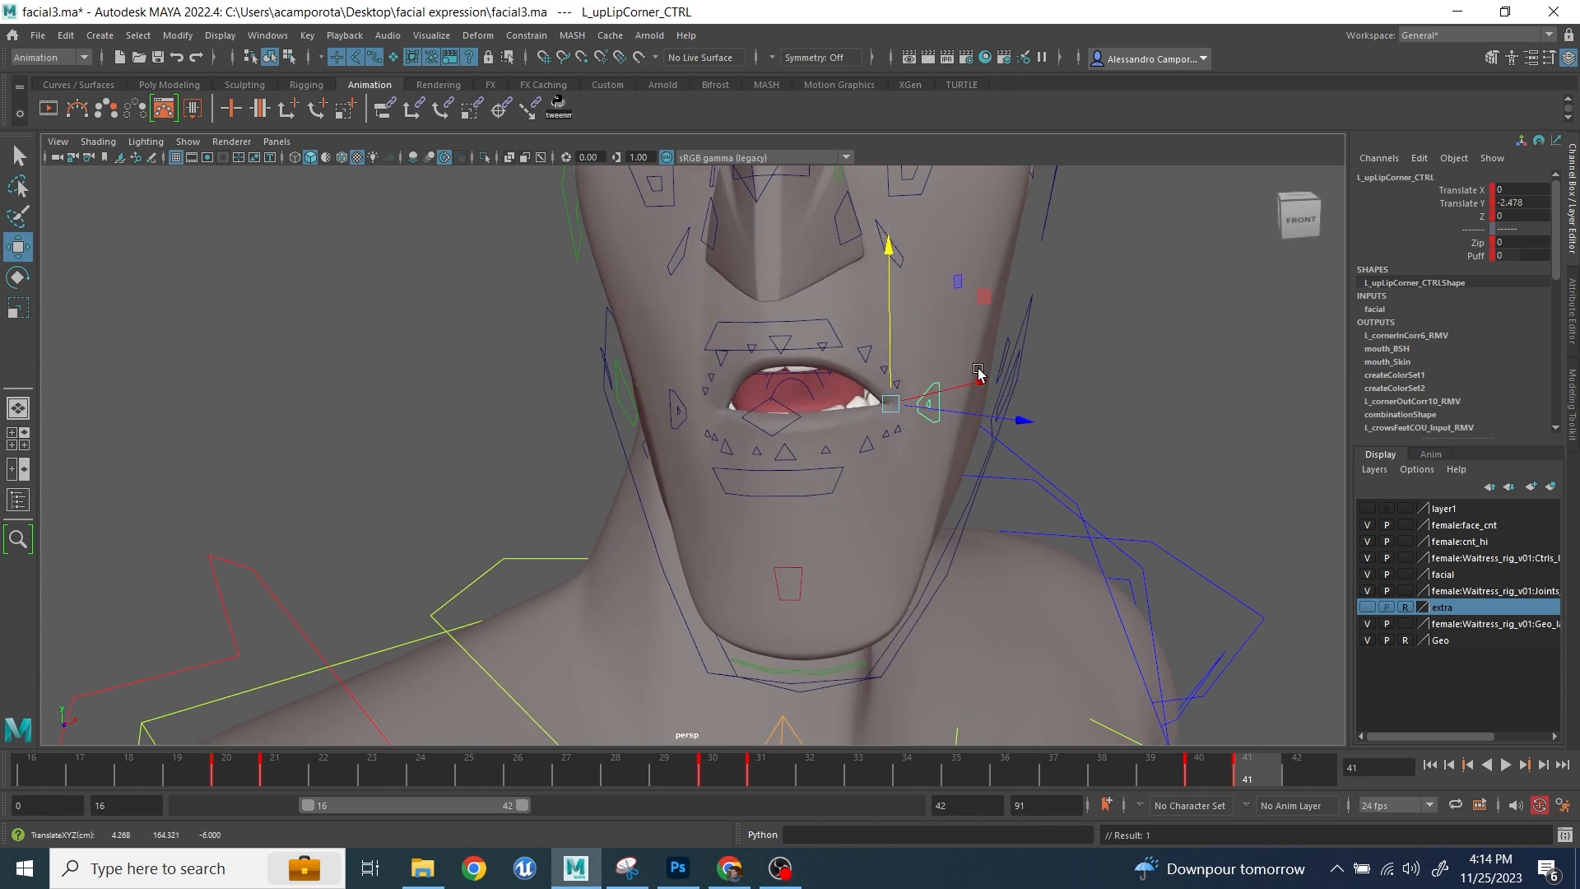
# - Bring the left lip corner inward to about -3.09 in Translate X, checking the mouth in the camera view and undoing the extra raise
pyautogui.press('space')
pyautogui.press('space')
pyautogui.moveTo(1209, 779); pyautogui.dragTo(1247, 767)
pyautogui.moveTo(748, 441); pyautogui.dragTo(739, 403)
pyautogui.hotkey('ctrl', 'z')
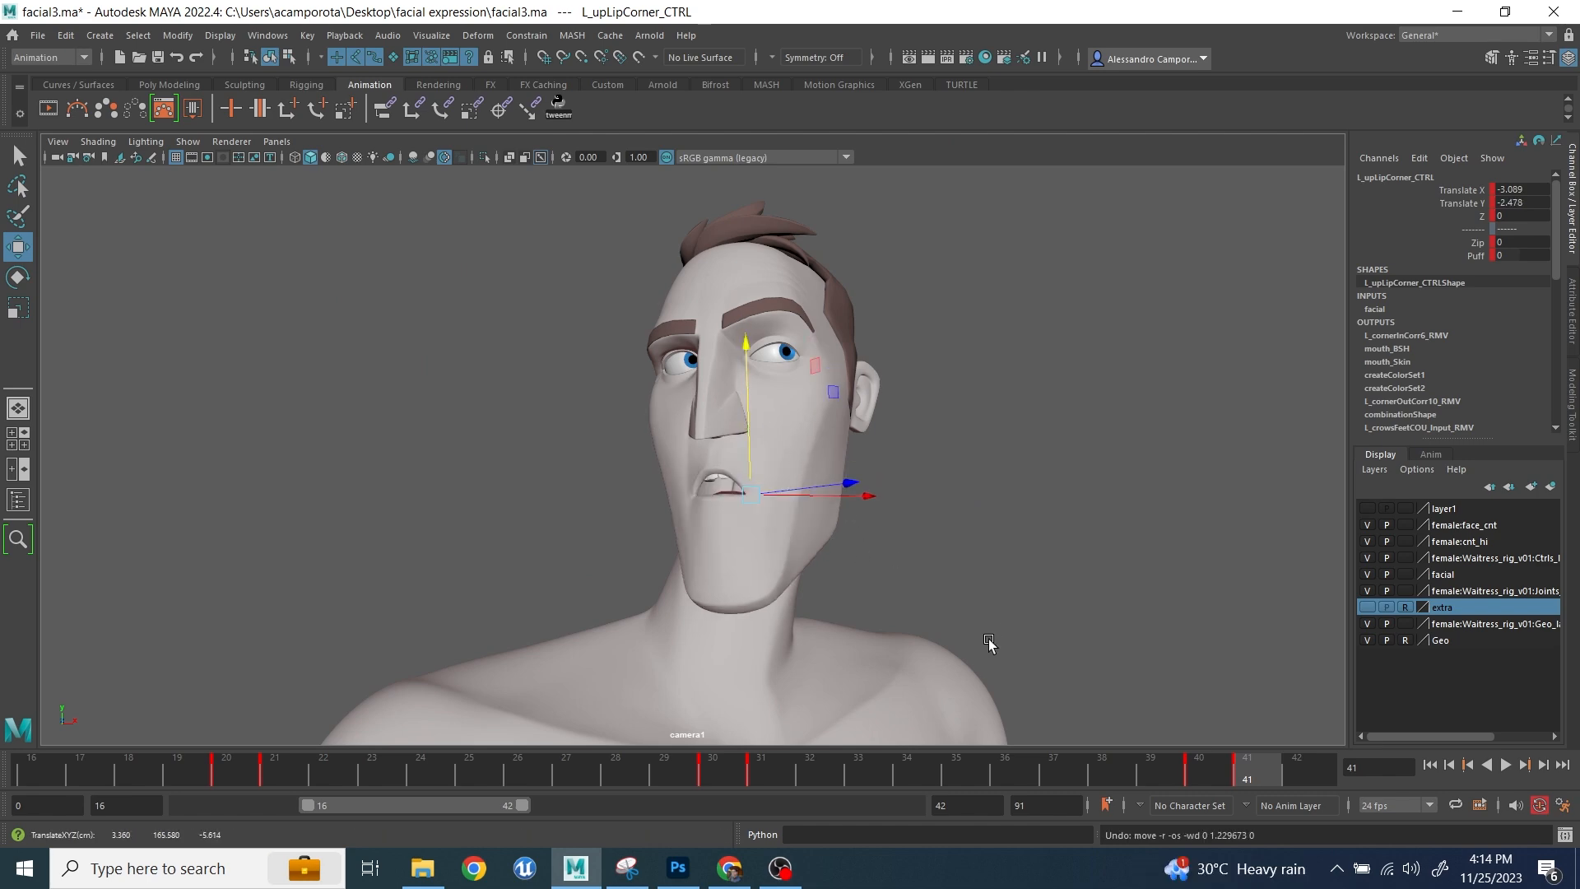
# - Lower the right lip corner control to about -3.32 in Translate Y
pyautogui.press('space')
pyautogui.click(1008, 284)
pyautogui.scroll(6, 1062, 311)
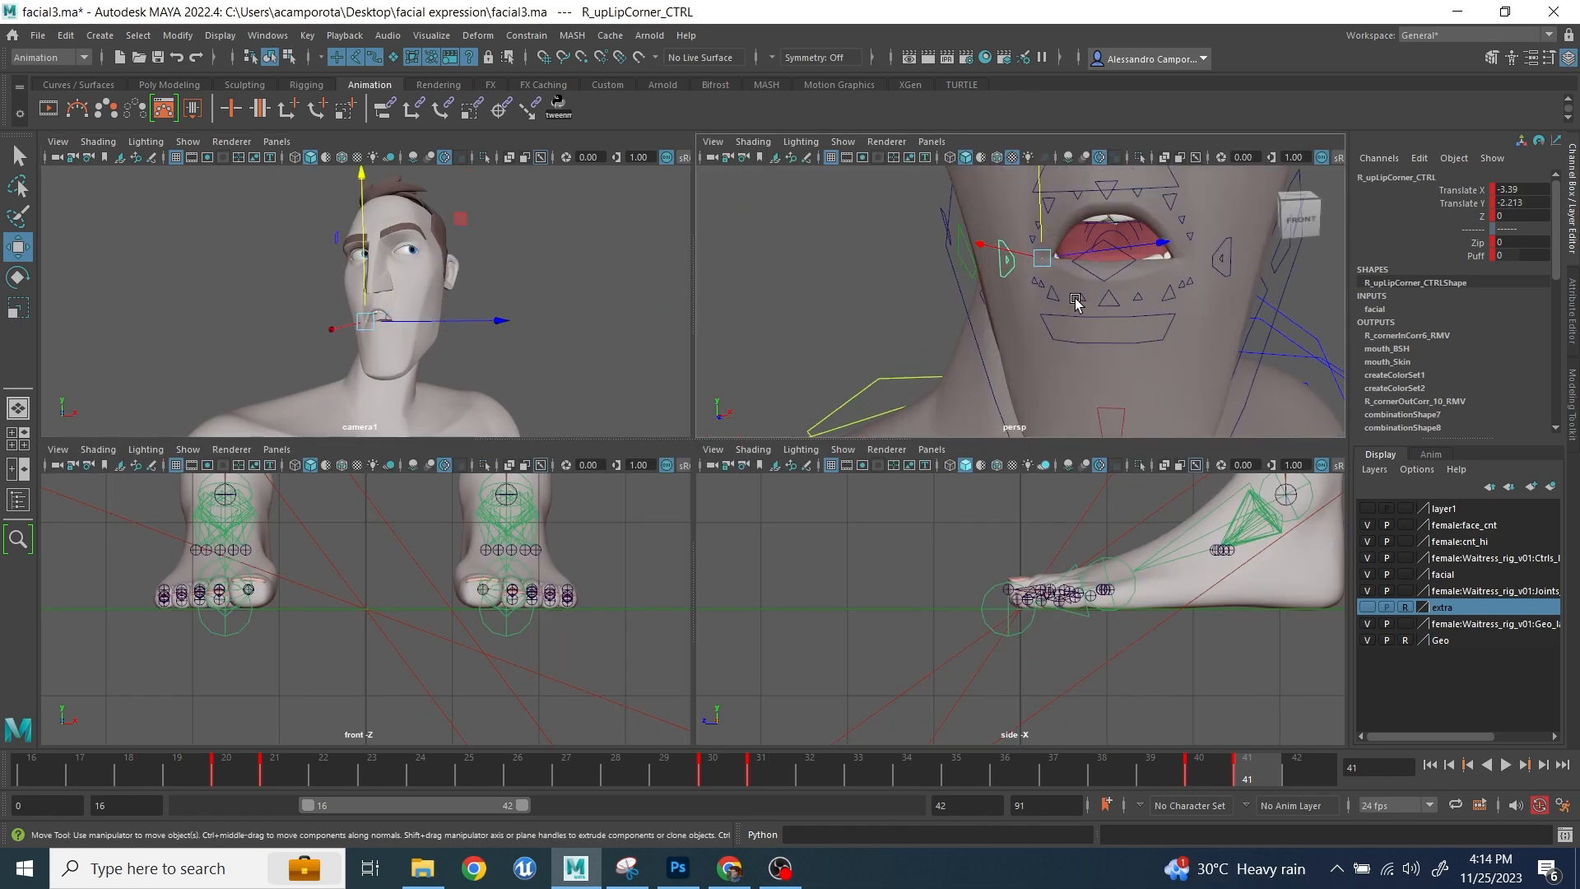
pyautogui.press('\\')
pyautogui.moveTo(434, 331); pyautogui.dragTo(255, 288, button='middle')
pyautogui.scroll(-3, 387, 331)
pyautogui.scroll(9, 255, 288)
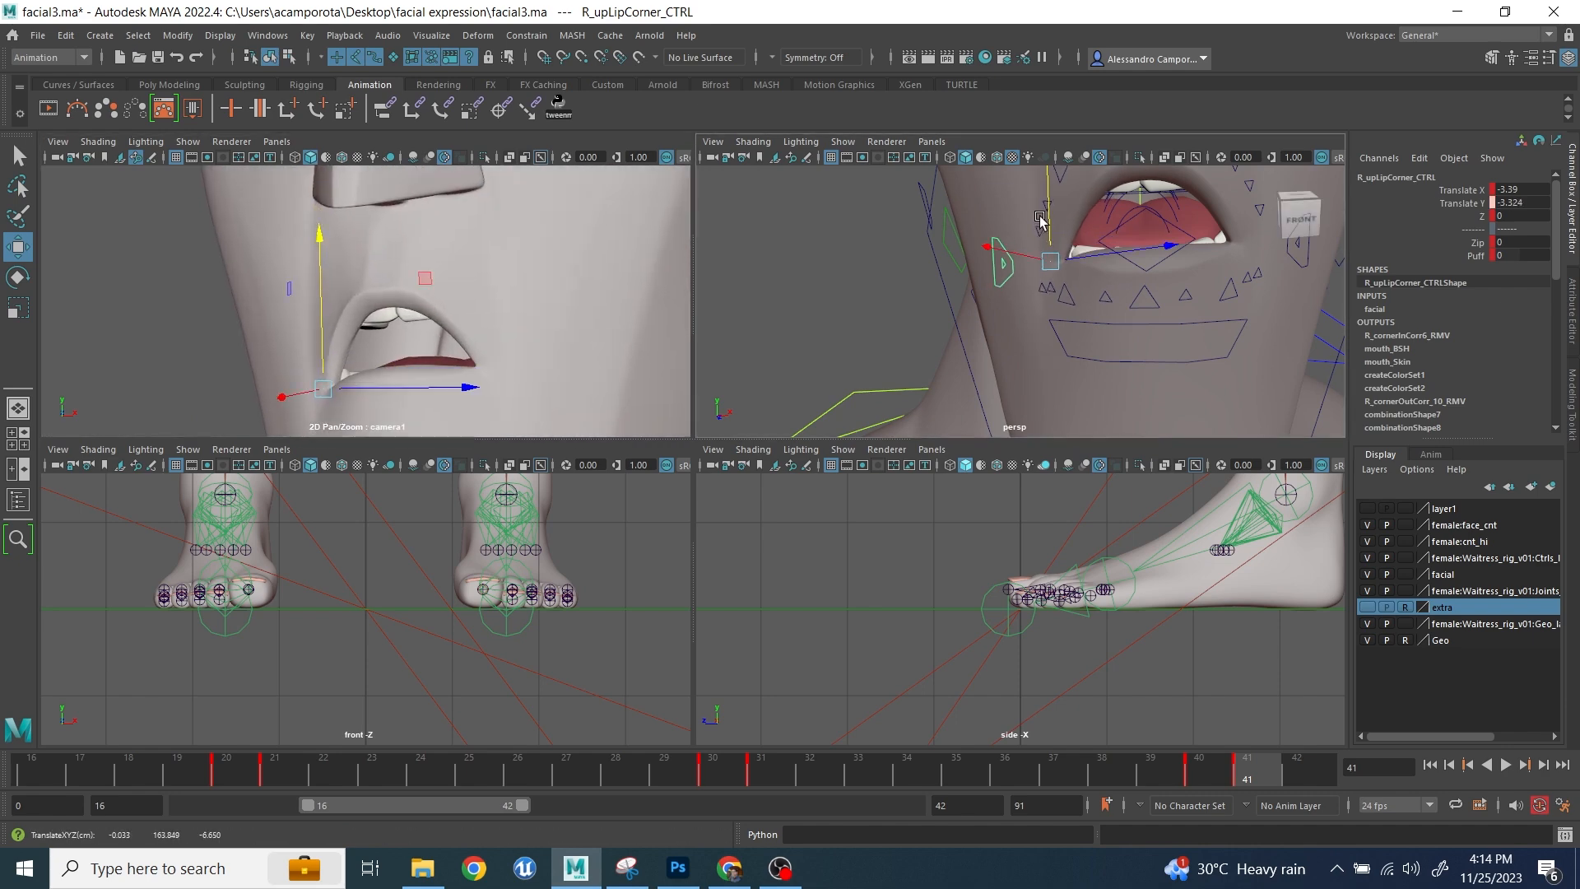
# - Adjust the individual lip controls to refine the shape of the open mouth
pyautogui.click(1311, 267)
pyautogui.keyDown('alt'); pyautogui.moveTo(1139, 304); pyautogui.dragTo(1082, 335); pyautogui.keyUp('alt')
pyautogui.keyDown('alt'); pyautogui.moveTo(1082, 335); pyautogui.dragTo(991, 345, button='middle'); pyautogui.keyUp('alt')
pyautogui.scroll(-7, 991, 345)
pyautogui.scroll(4, 1070, 329)
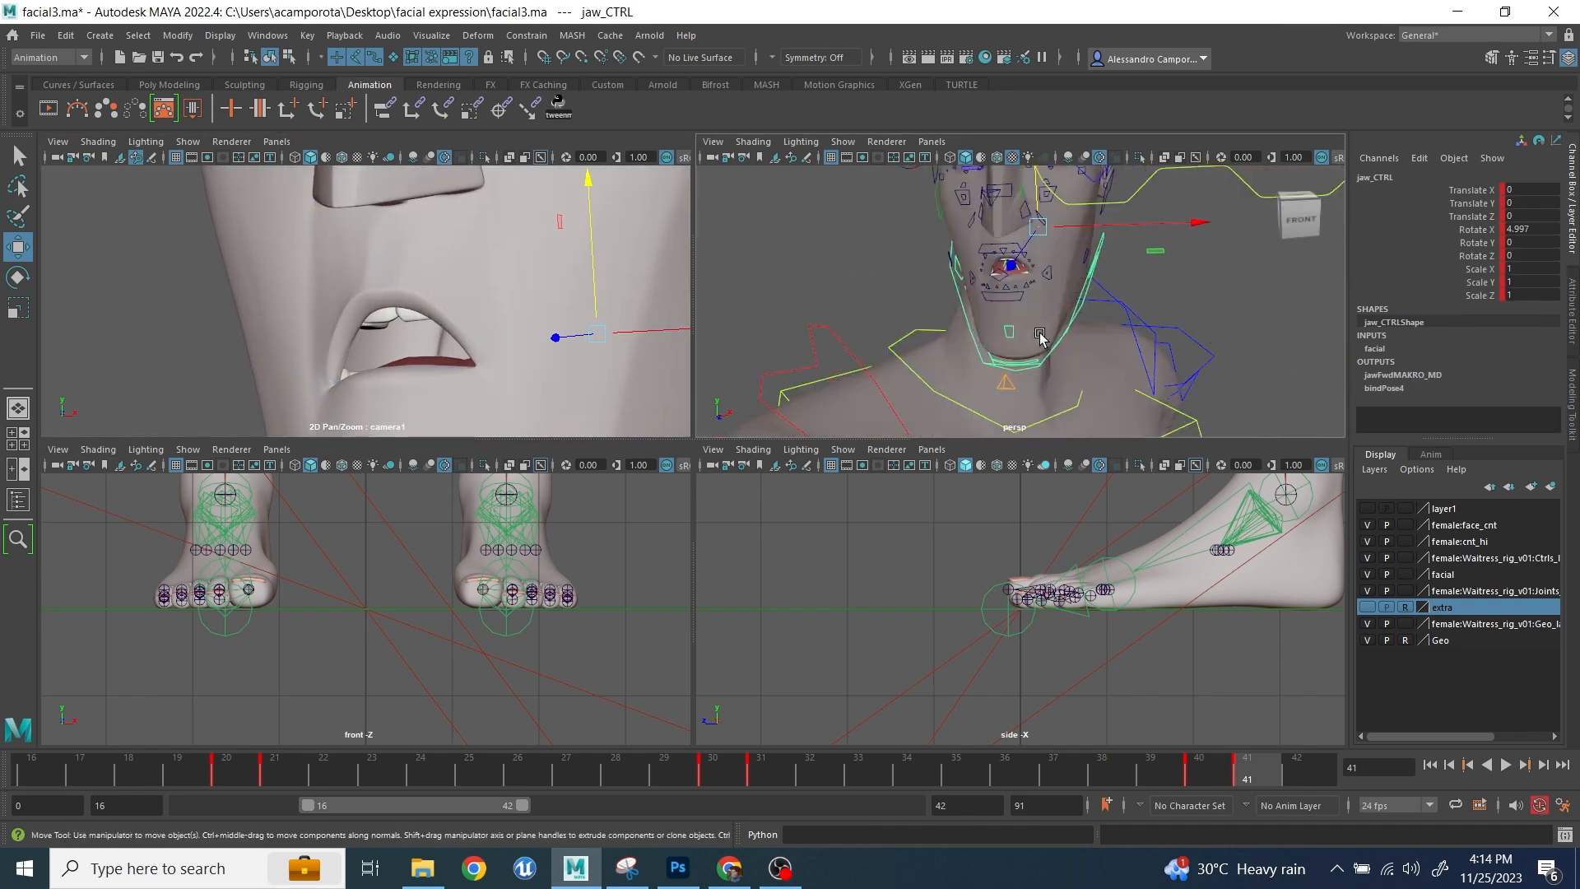
pyautogui.keyDown('alt'); pyautogui.moveTo(1122, 318); pyautogui.dragTo(1072, 289); pyautogui.keyUp('alt')
pyautogui.scroll(6, 1065, 261)
pyautogui.click(1035, 212)
pyautogui.keyDown('alt'); pyautogui.moveTo(1035, 213); pyautogui.dragTo(1047, 346, button='middle'); pyautogui.keyUp('alt')
pyautogui.moveTo(967, 290)
pyautogui.mouseDown()
pyautogui.moveTo(965, 313)
pyautogui.moveTo(952, 274)
pyautogui.moveTo(997, 285)
pyautogui.moveTo(989, 301)
pyautogui.mouseUp()
# - Rotate the lower head control in the camera view to about -0.74, -1.63 and -1.26 in X, Y and Z
pyautogui.scroll(-8, 913, 316)
pyautogui.scroll(-4, 952, 274)
pyautogui.scroll(4, 1012, 316)
pyautogui.scroll(4, 962, 293)
pyautogui.click(934, 287)
pyautogui.scroll(-5, 1053, 296)
pyautogui.click(1111, 284)
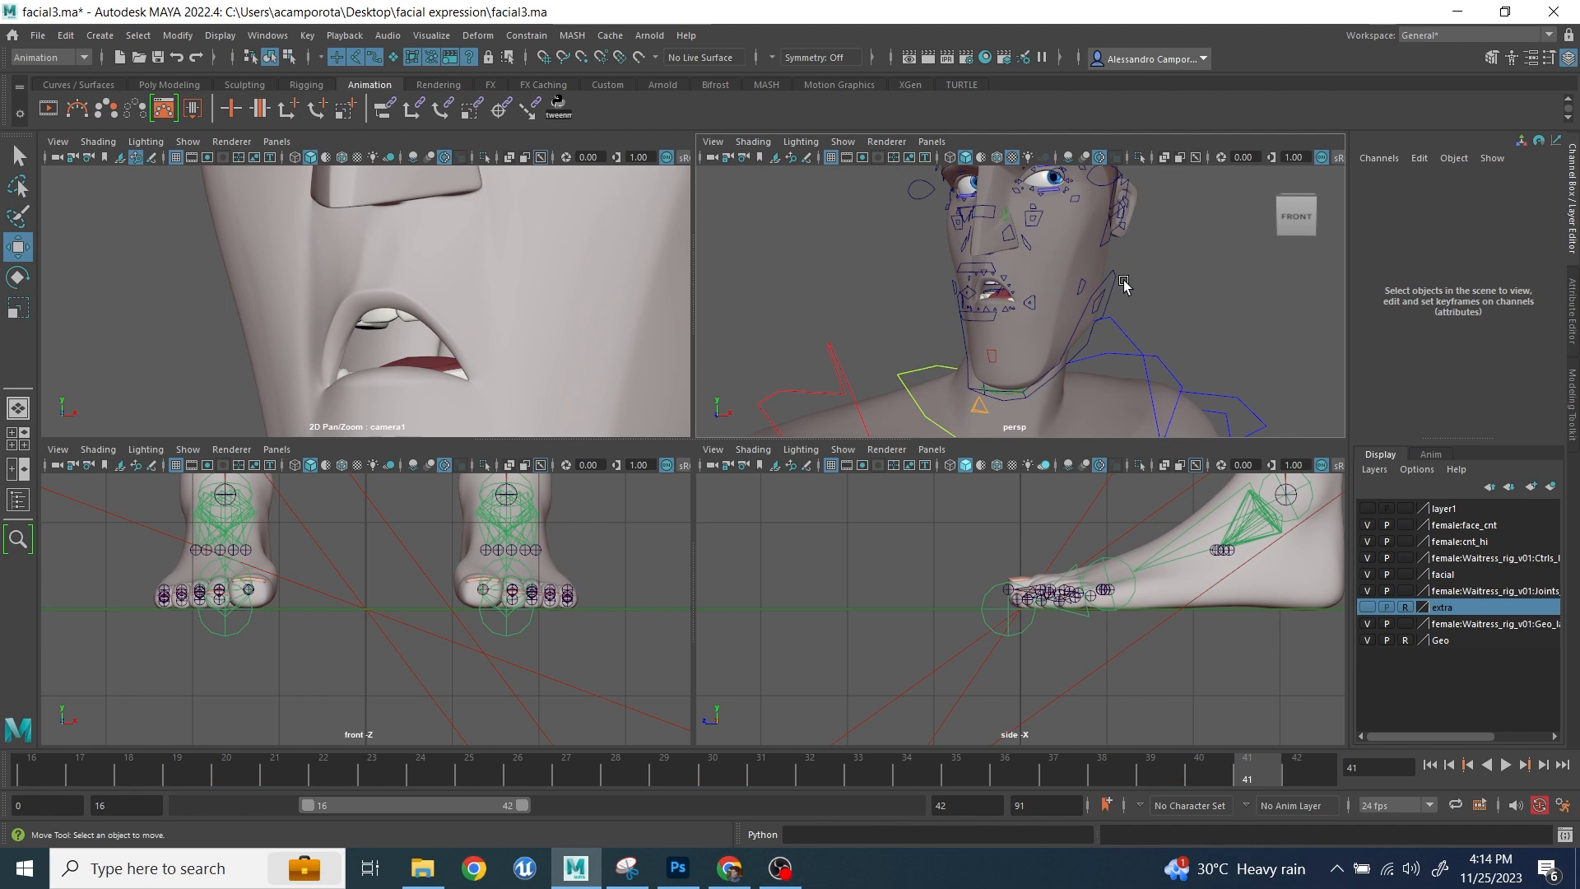
pyautogui.click(1114, 274)
pyautogui.press('e')
pyautogui.moveTo(1079, 268); pyautogui.dragTo(1069, 270)
pyautogui.hotkey('ctrl', 'z')
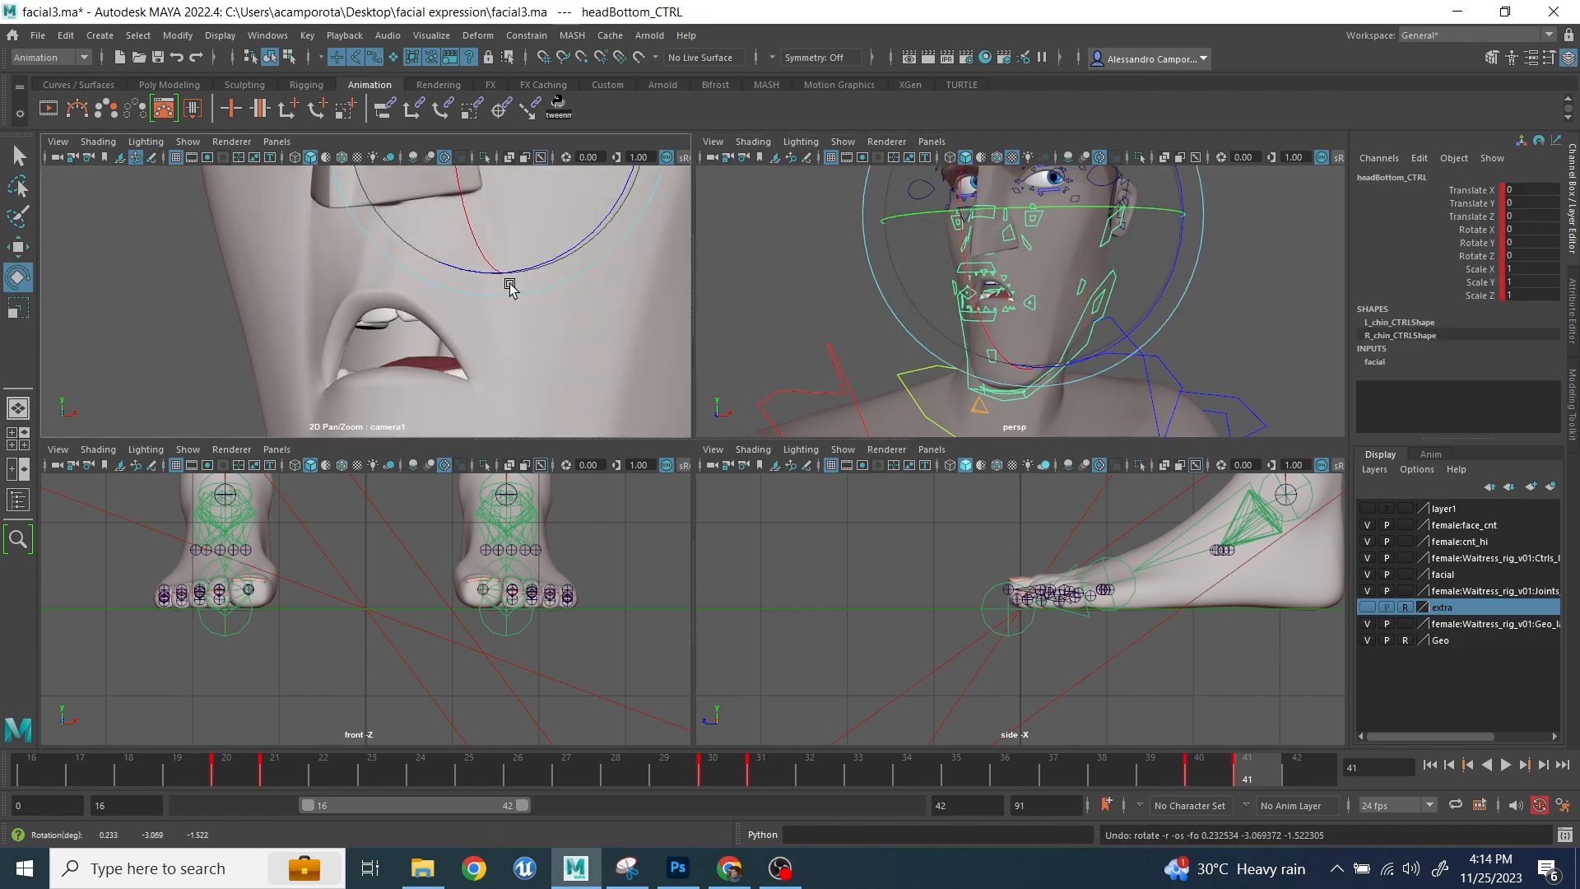
pyautogui.press('\\')
pyautogui.press('space')
pyautogui.moveTo(774, 512); pyautogui.dragTo(783, 526)
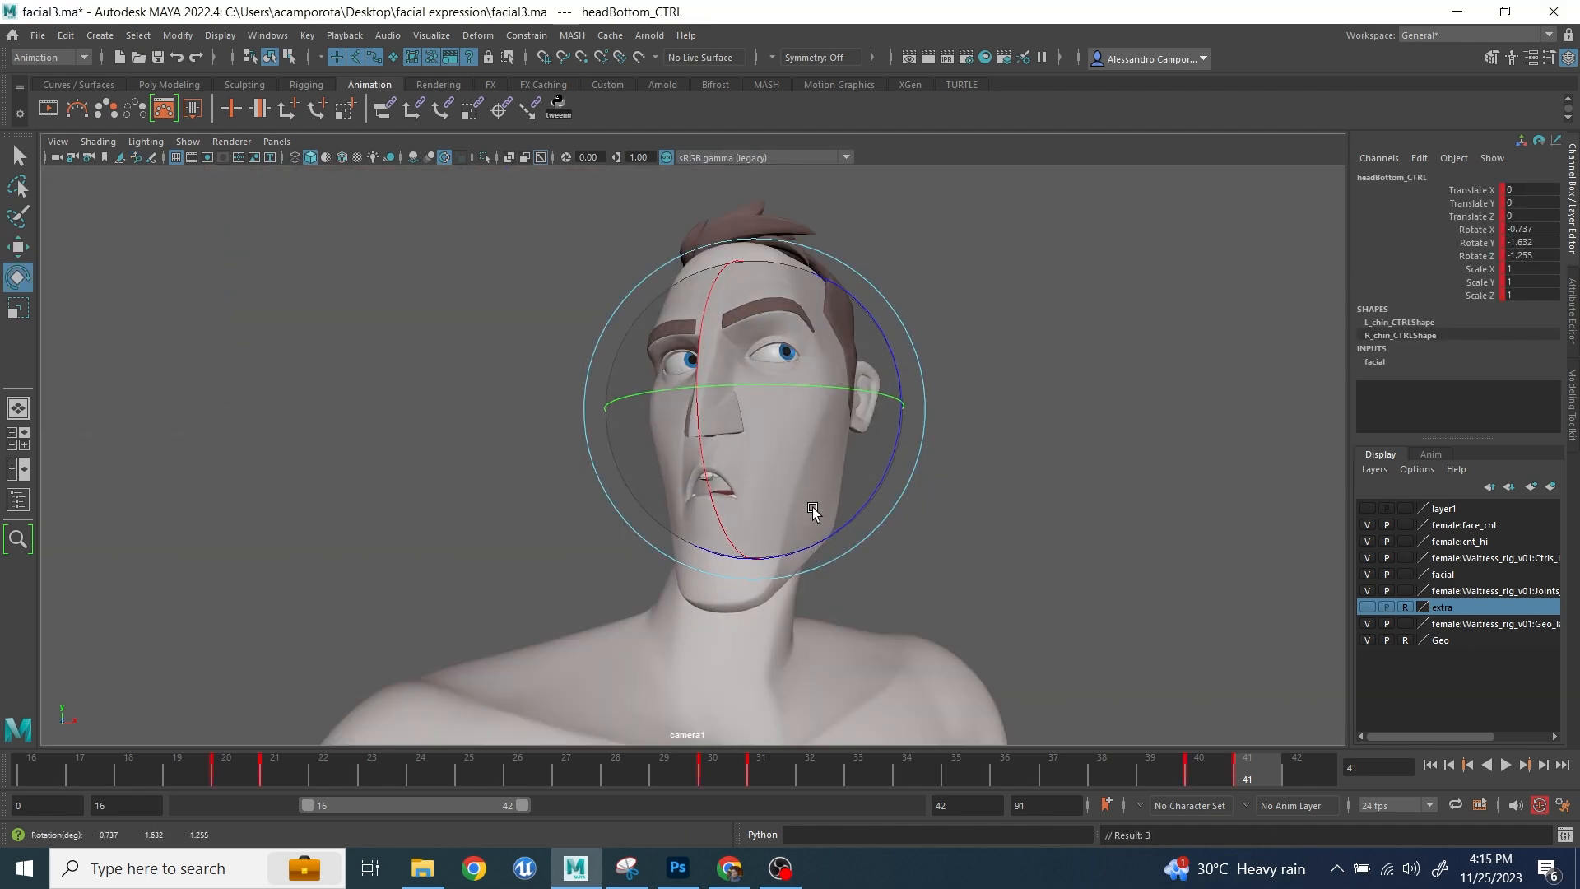
# - Switch to Photoshop and compare the reference sketch with the posed head in the camera view
pyautogui.click(676, 868)
pyautogui.click(676, 877)
pyautogui.click(676, 877)
pyautogui.click(677, 877)
pyautogui.click(1112, 553)
# - Rotate the neck base control slightly to adjust the tilt of the neck
pyautogui.press('space')
pyautogui.click(911, 395)
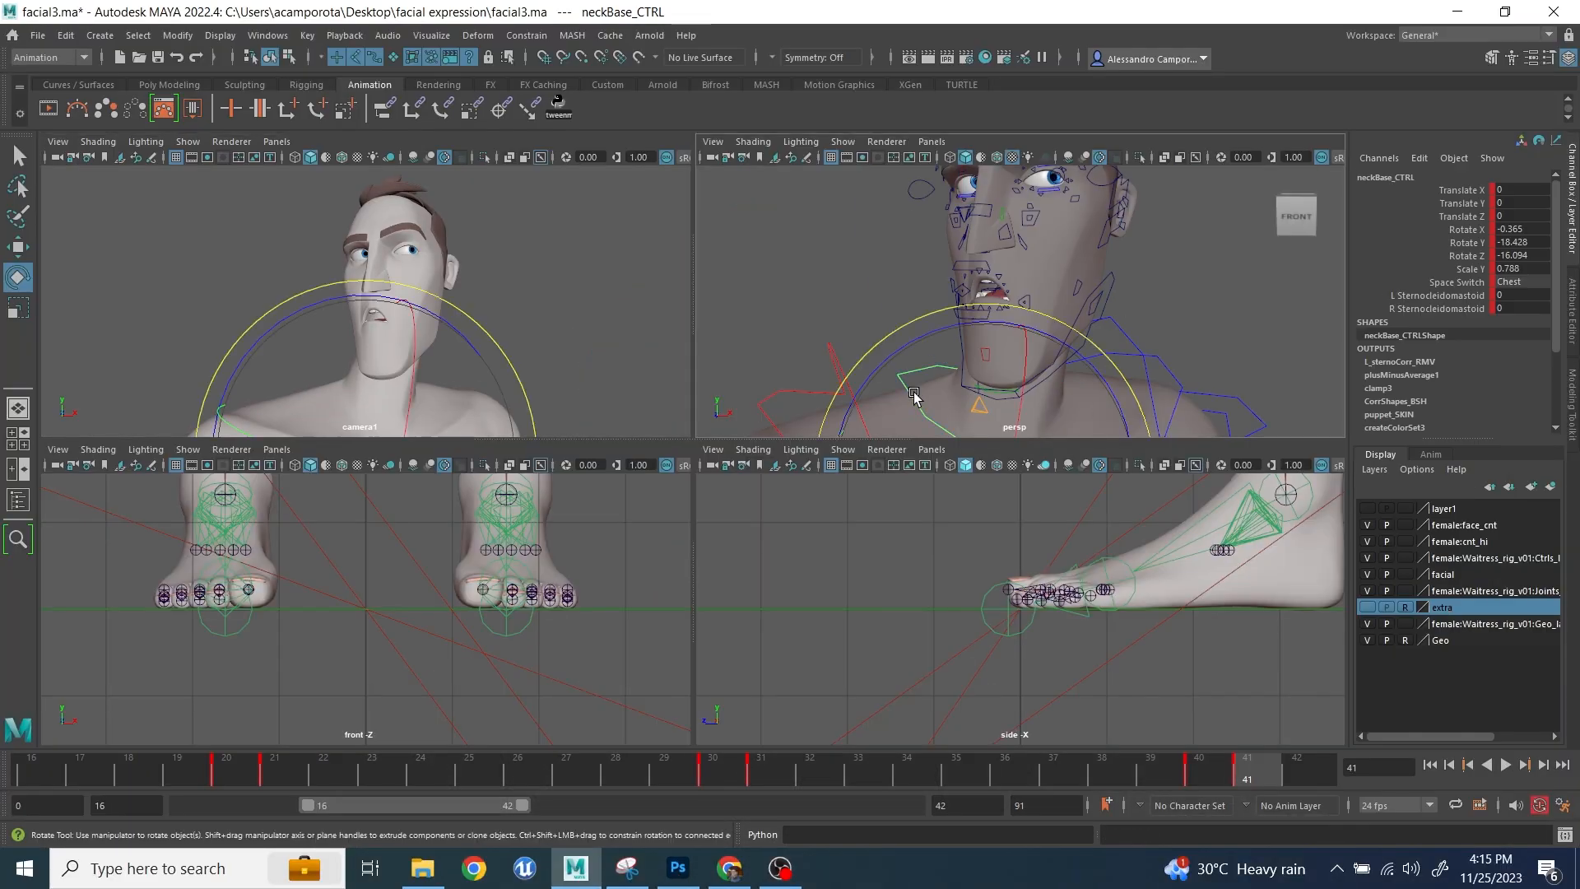
pyautogui.moveTo(458, 323); pyautogui.dragTo(451, 326)
# - Rotate the lower head control to about 0.61 in Rotate Z
pyautogui.keyDown('alt'); pyautogui.moveTo(1107, 271); pyautogui.dragTo(1107, 411, button='middle'); pyautogui.keyUp('alt')
pyautogui.click(1210, 318)
pyautogui.keyDown('alt'); pyautogui.moveTo(1210, 317); pyautogui.dragTo(1141, 339); pyautogui.keyUp('alt')
pyautogui.click(1077, 336)
pyautogui.click(1104, 381)
pyautogui.click(1076, 365)
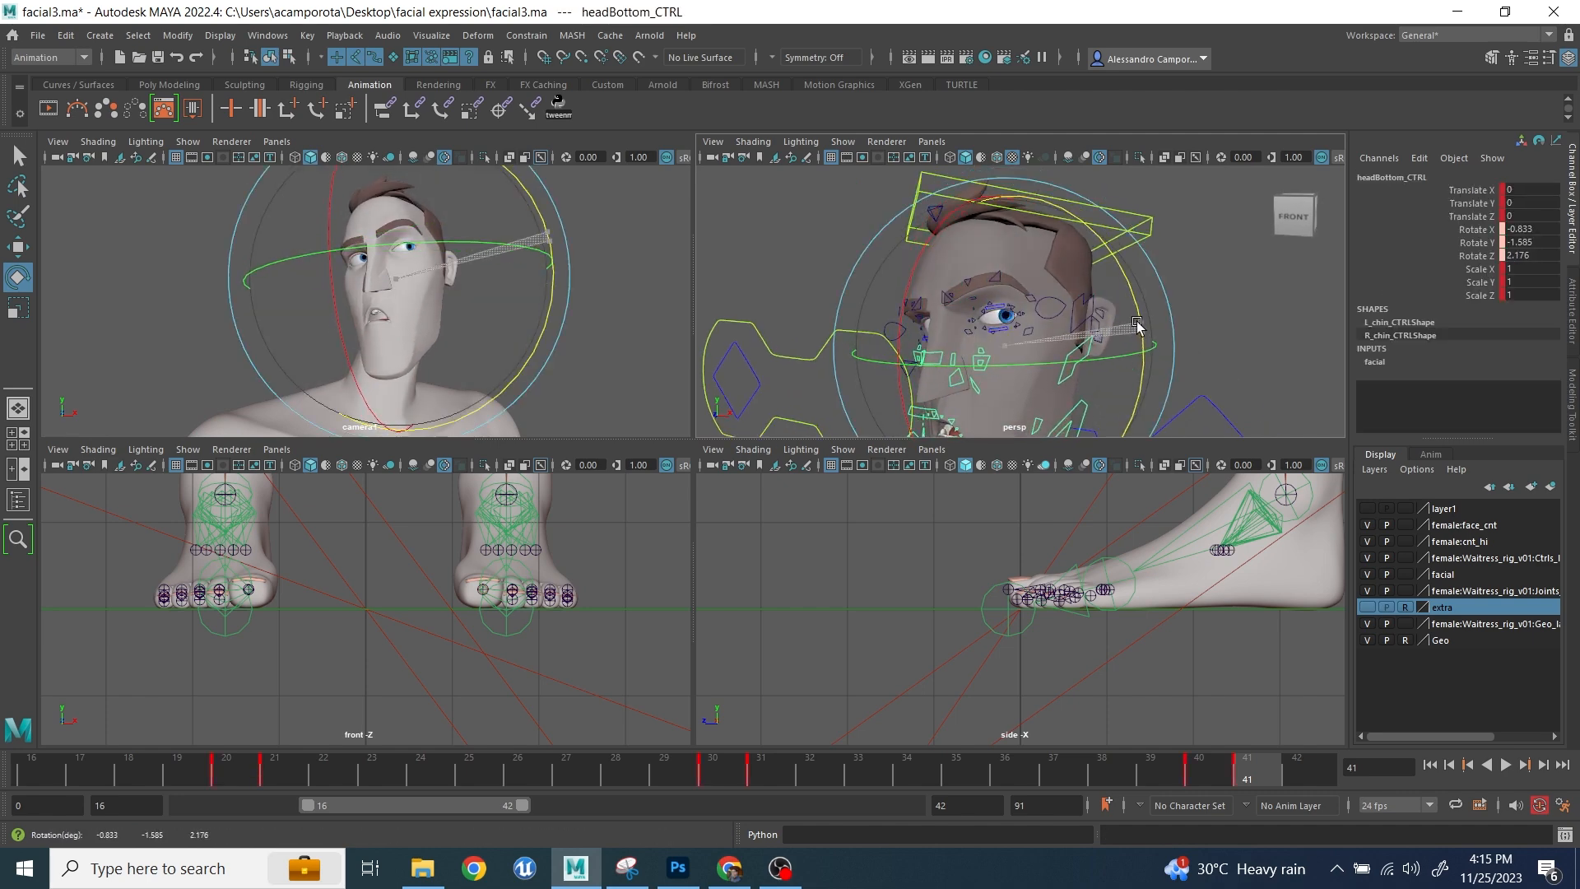
pyautogui.keyDown('alt'); pyautogui.moveTo(997, 418); pyautogui.dragTo(1007, 310, button='middle'); pyautogui.keyUp('alt')
pyautogui.scroll(5, 1005, 313)
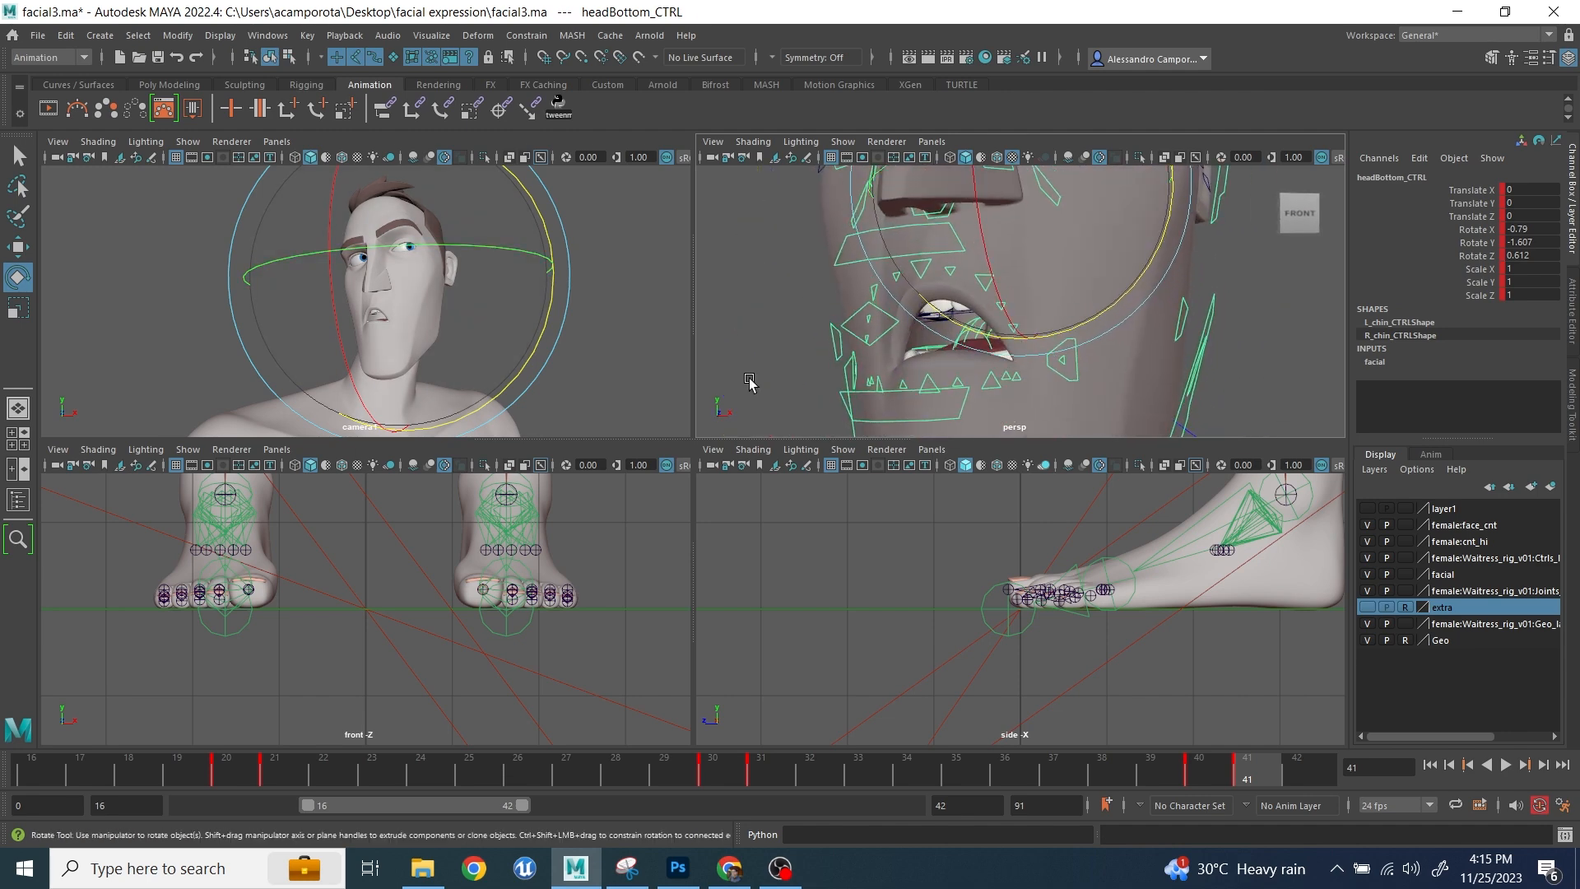
# - Nudge a lower lip control upward to refine the mouth's lower edge
pyautogui.click(927, 380)
pyautogui.click(928, 383)
pyautogui.press('w')
pyautogui.moveTo(1028, 245); pyautogui.dragTo(1034, 236)
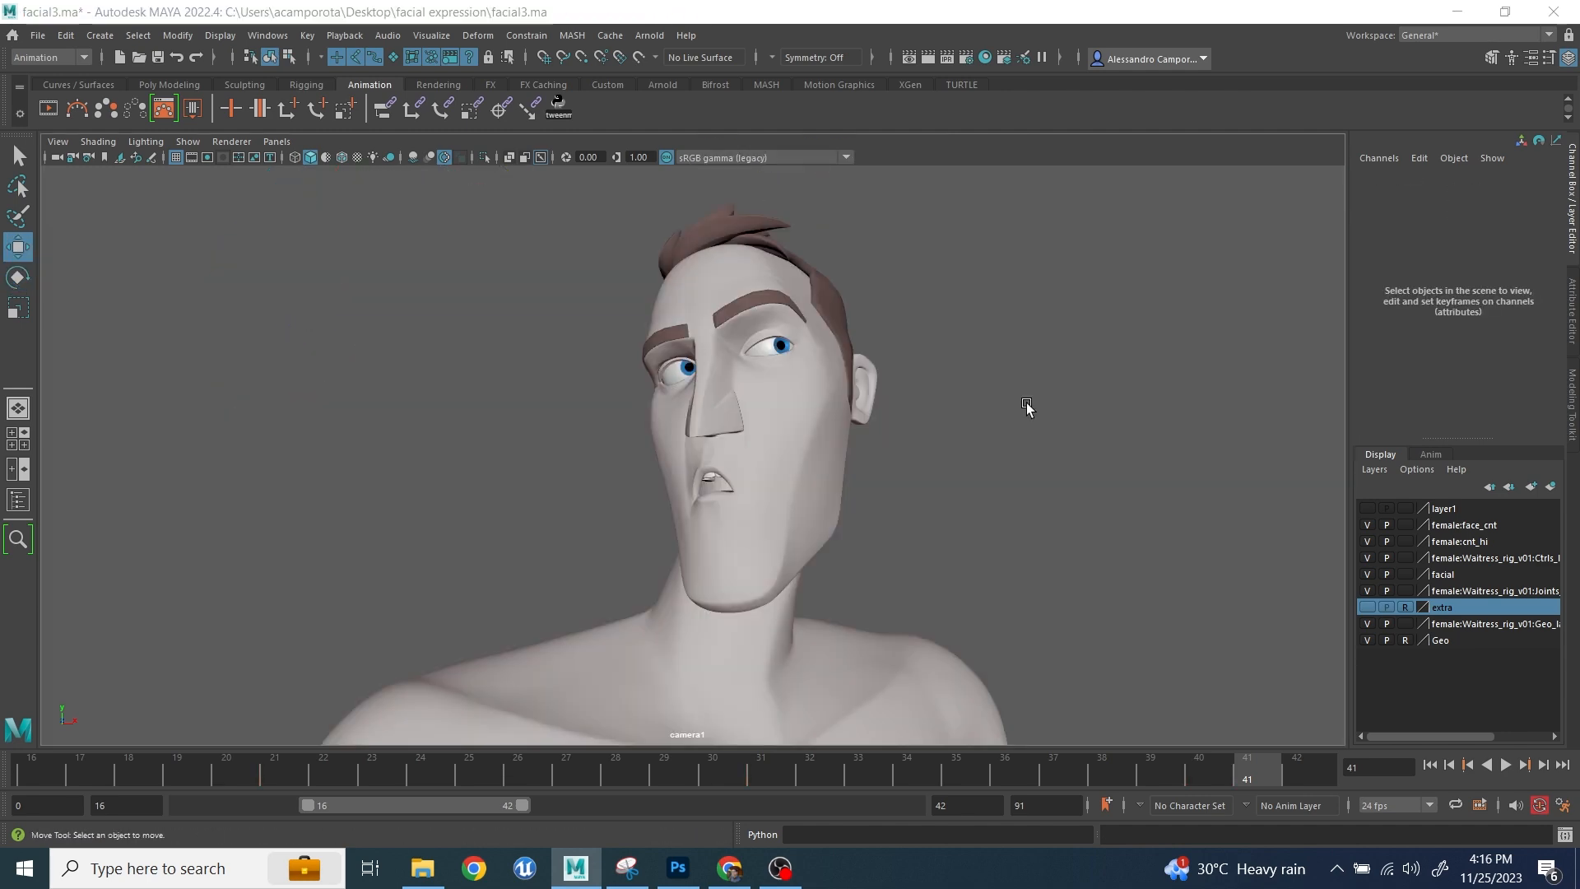
# - Try to raise the selected right brow controls
pyautogui.press('space')
pyautogui.keyDown('alt'); pyautogui.moveTo(994, 255); pyautogui.dragTo(984, 426, button='middle'); pyautogui.keyUp('alt')
pyautogui.scroll(2, 975, 304)
pyautogui.click(971, 298)
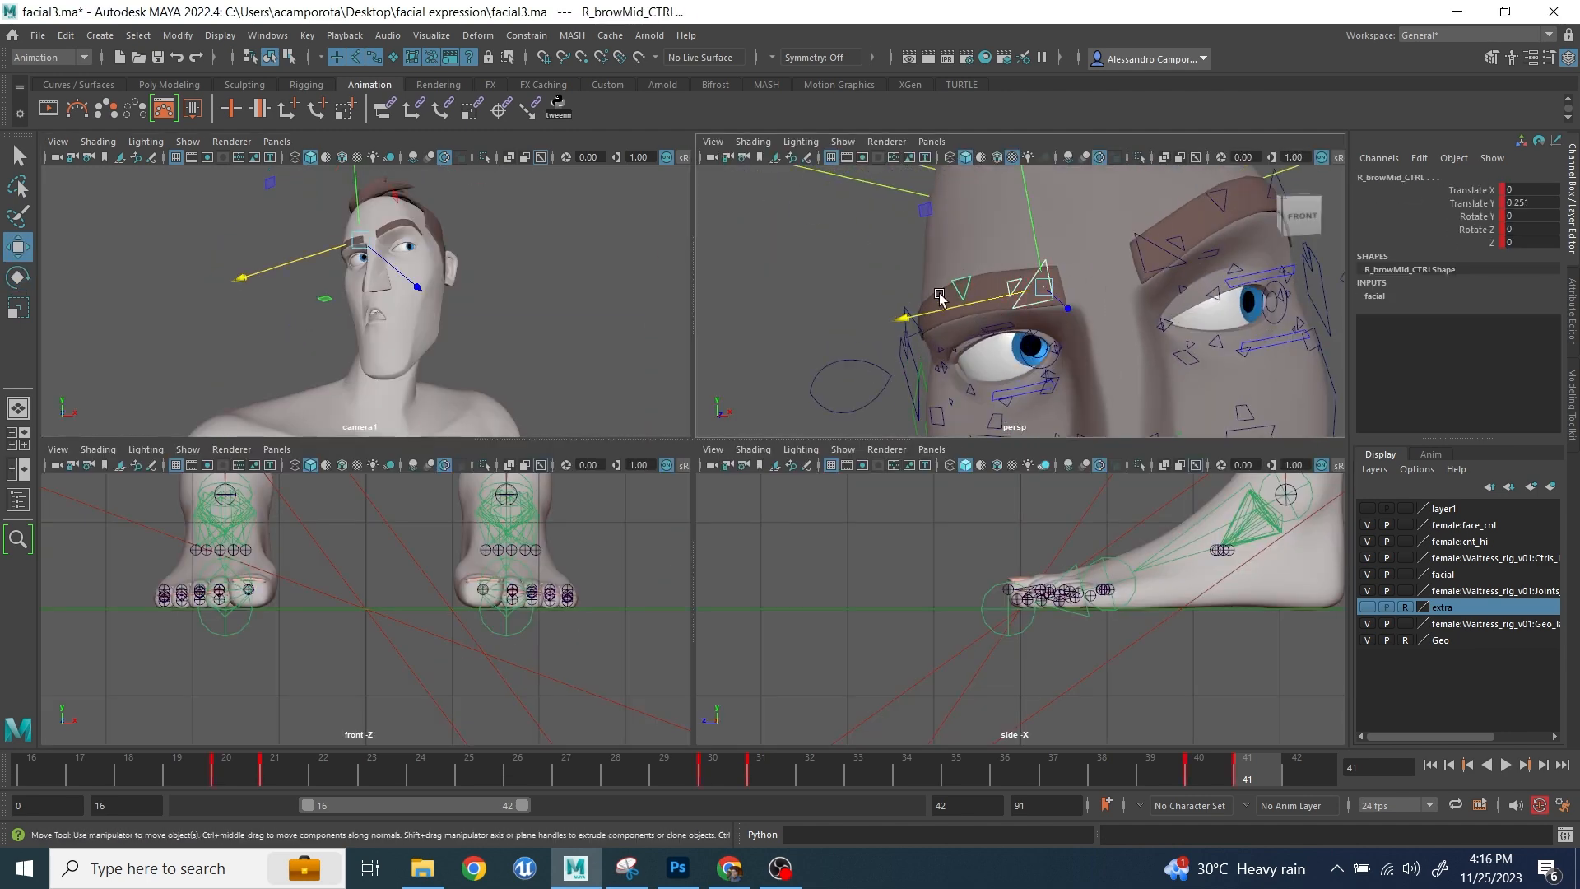
pyautogui.moveTo(1030, 227); pyautogui.dragTo(1021, 194)
pyautogui.keyDown('alt'); pyautogui.moveTo(987, 214); pyautogui.dragTo(930, 296, button='middle'); pyautogui.keyUp('alt')
pyautogui.scroll(4, 930, 297)
pyautogui.hotkey('ctrl', 'z')
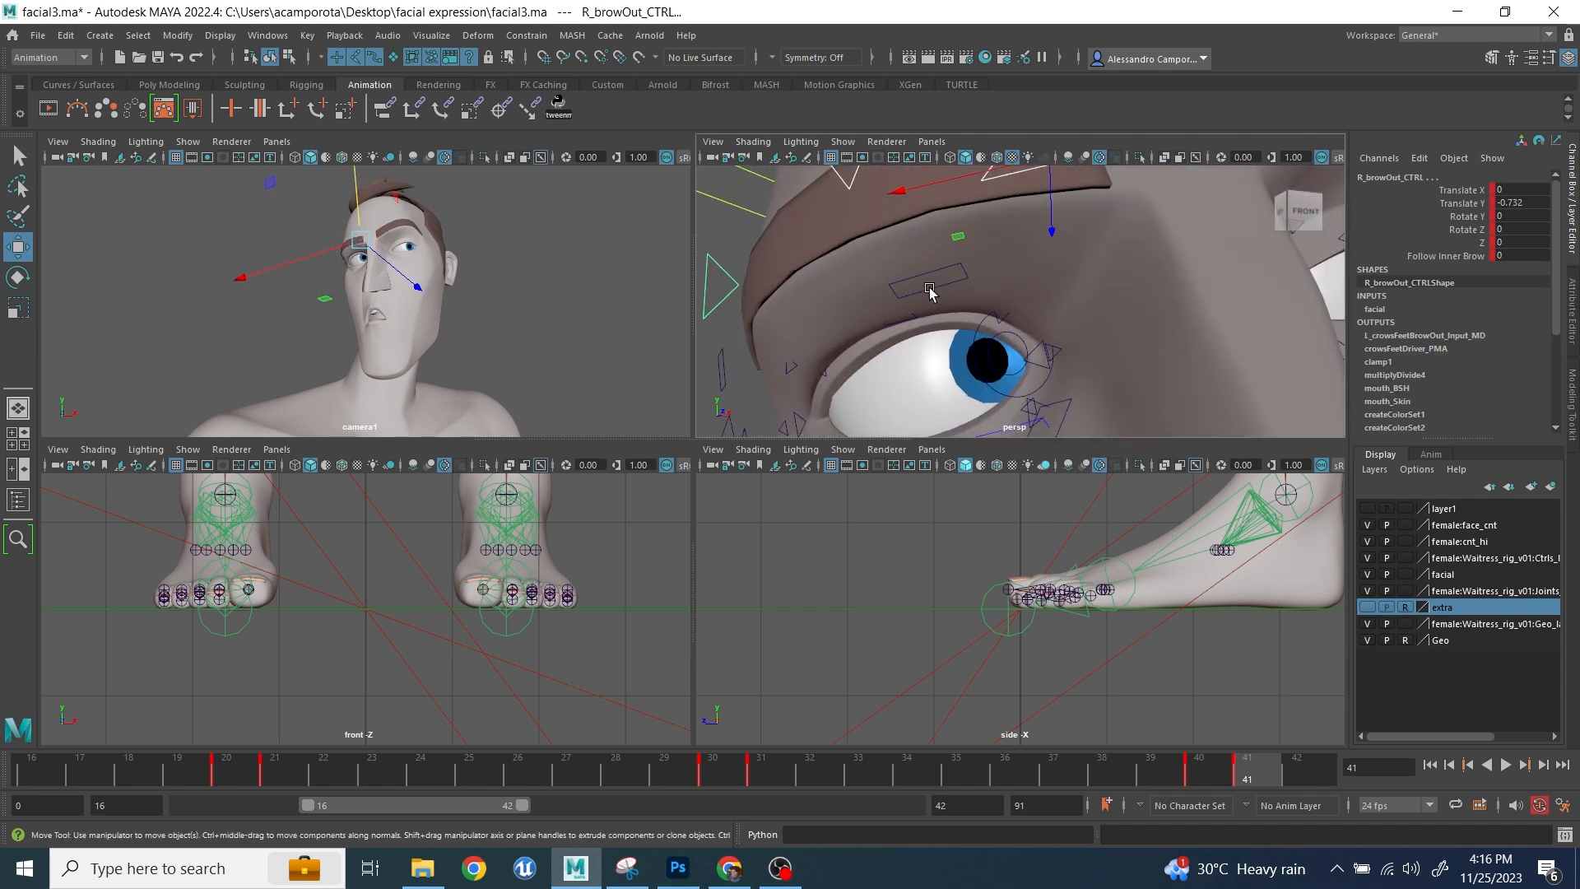
# - Try to raise the right upper eyelid control
pyautogui.click(930, 294)
pyautogui.moveTo(917, 236); pyautogui.dragTo(911, 211)
pyautogui.hotkey('ctrl', 'z')
pyautogui.press('4')
pyautogui.click(967, 301)
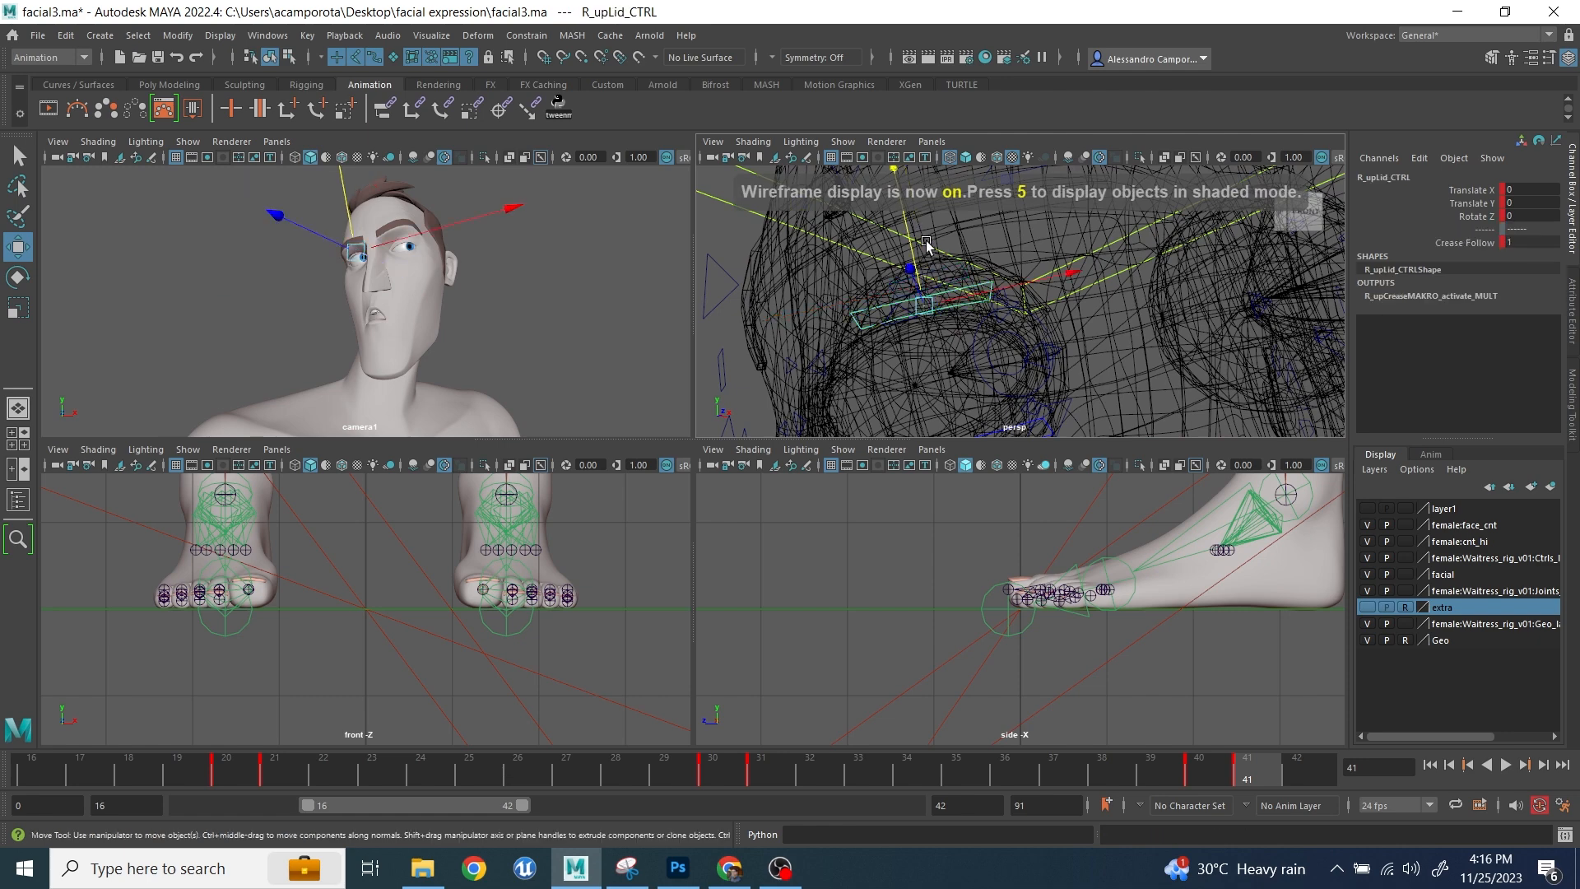
pyautogui.press('6')
pyautogui.scroll(-3, 961, 315)
pyautogui.scroll(2, 960, 315)
# - Lower the right brow controls together, bringing the outer brow to about -0.94 in Translate Y
pyautogui.press('q')
pyautogui.click(948, 302)
pyautogui.keyDown('shift'); pyautogui.click(1016, 306); pyautogui.keyUp('shift')
pyautogui.keyDown('shift'); pyautogui.click(894, 338); pyautogui.keyUp('shift')
pyautogui.press('w')
pyautogui.press('space')
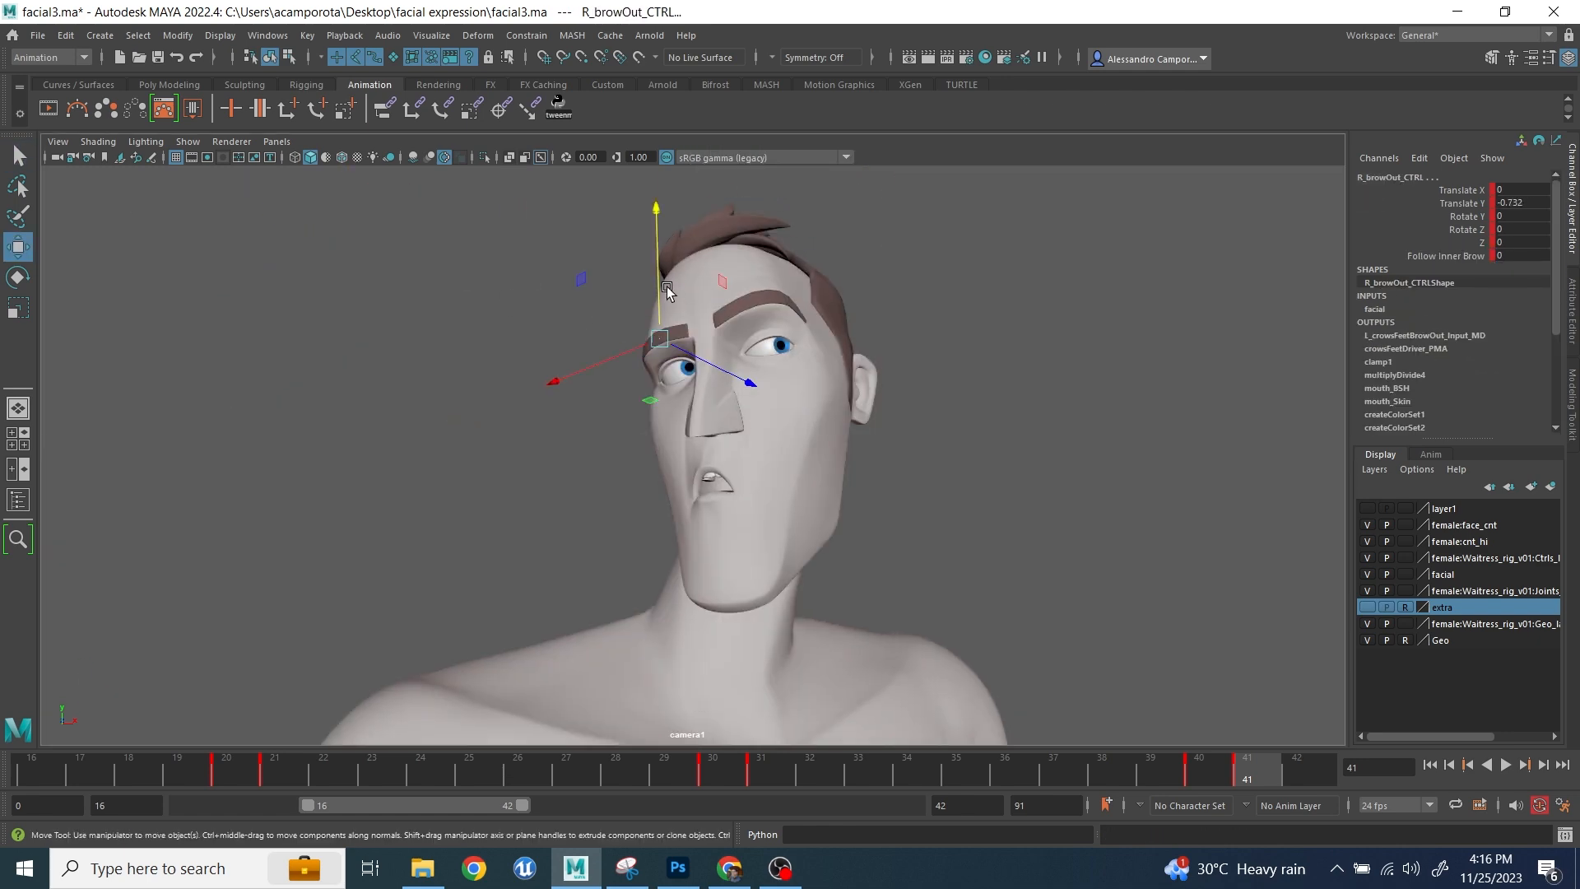
pyautogui.moveTo(653, 290); pyautogui.dragTo(653, 293)
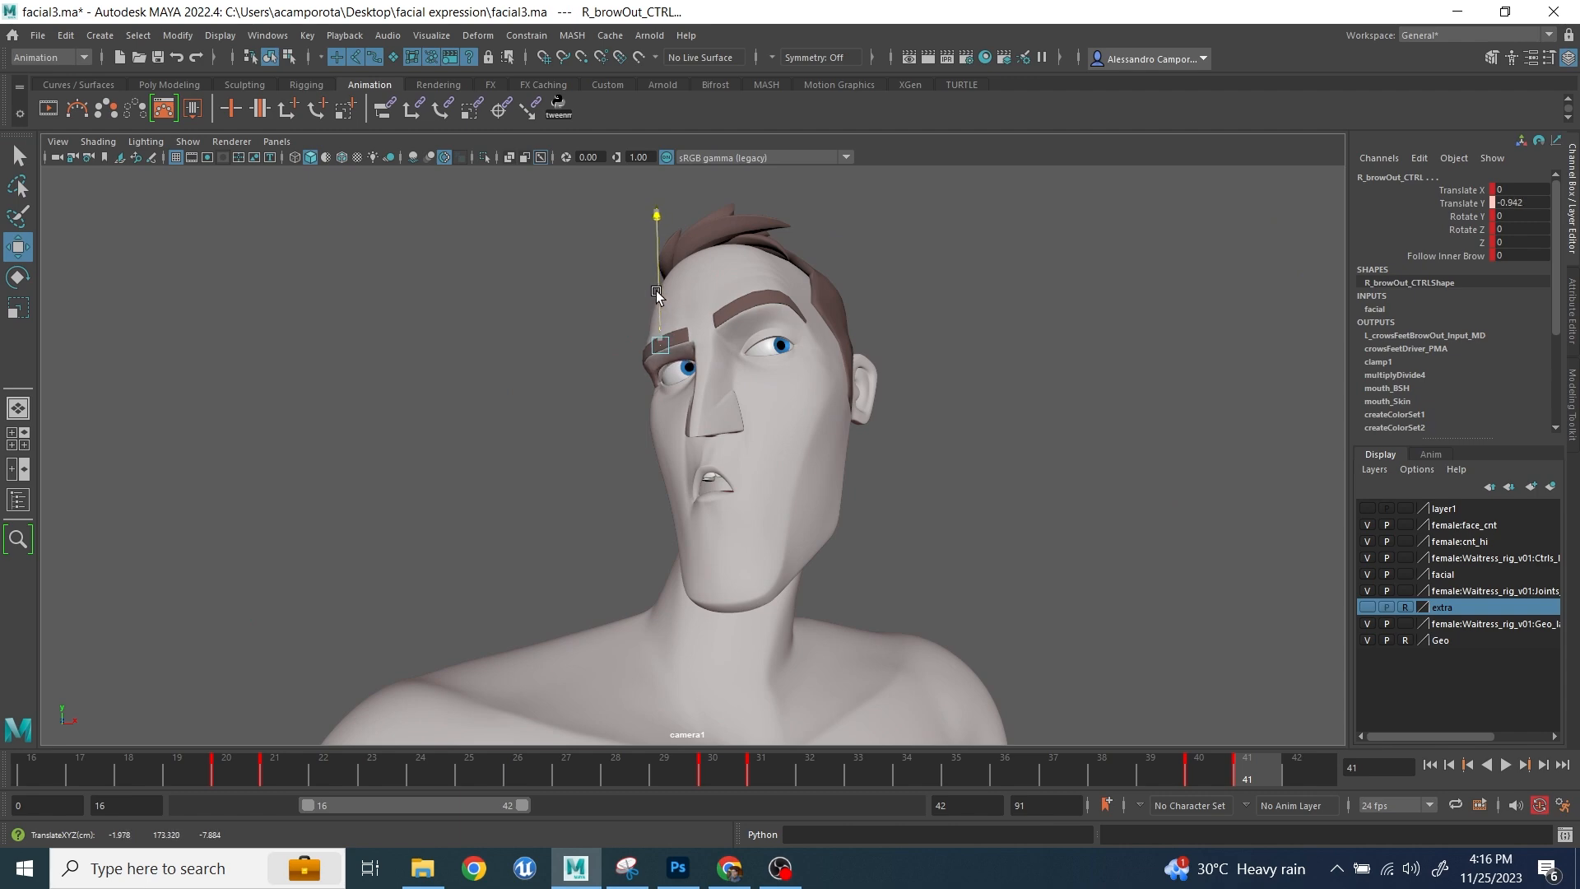
# - Lower the right upper eyelid control to about -0.46 in Translate Y
pyautogui.press('space')
pyautogui.press('4')
pyautogui.click(1003, 364)
pyautogui.click(923, 367)
pyautogui.click(910, 376)
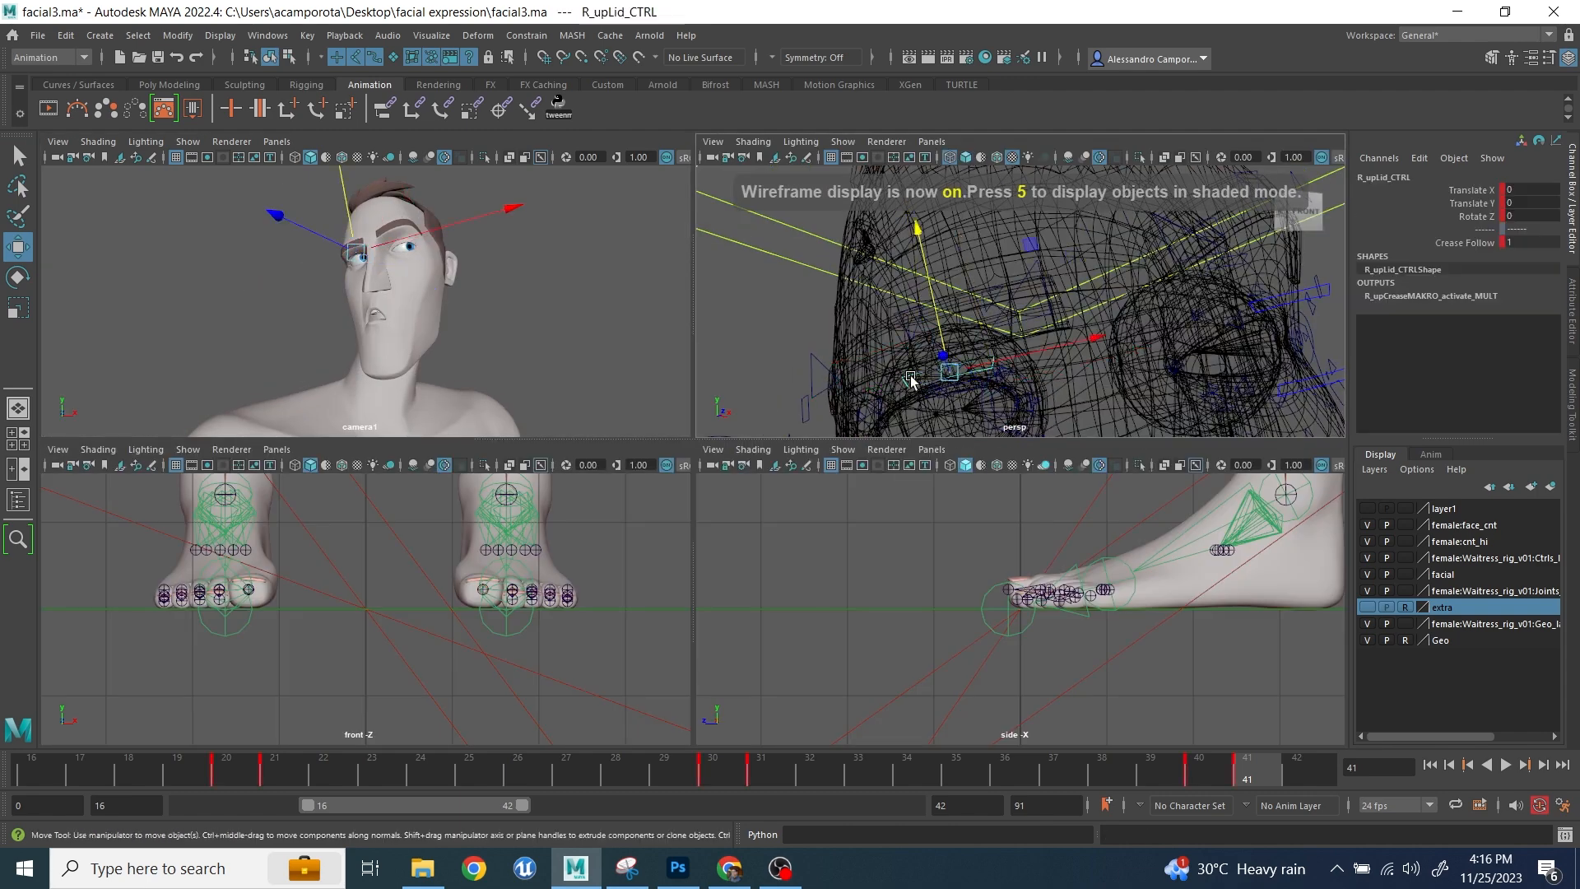
pyautogui.press('space')
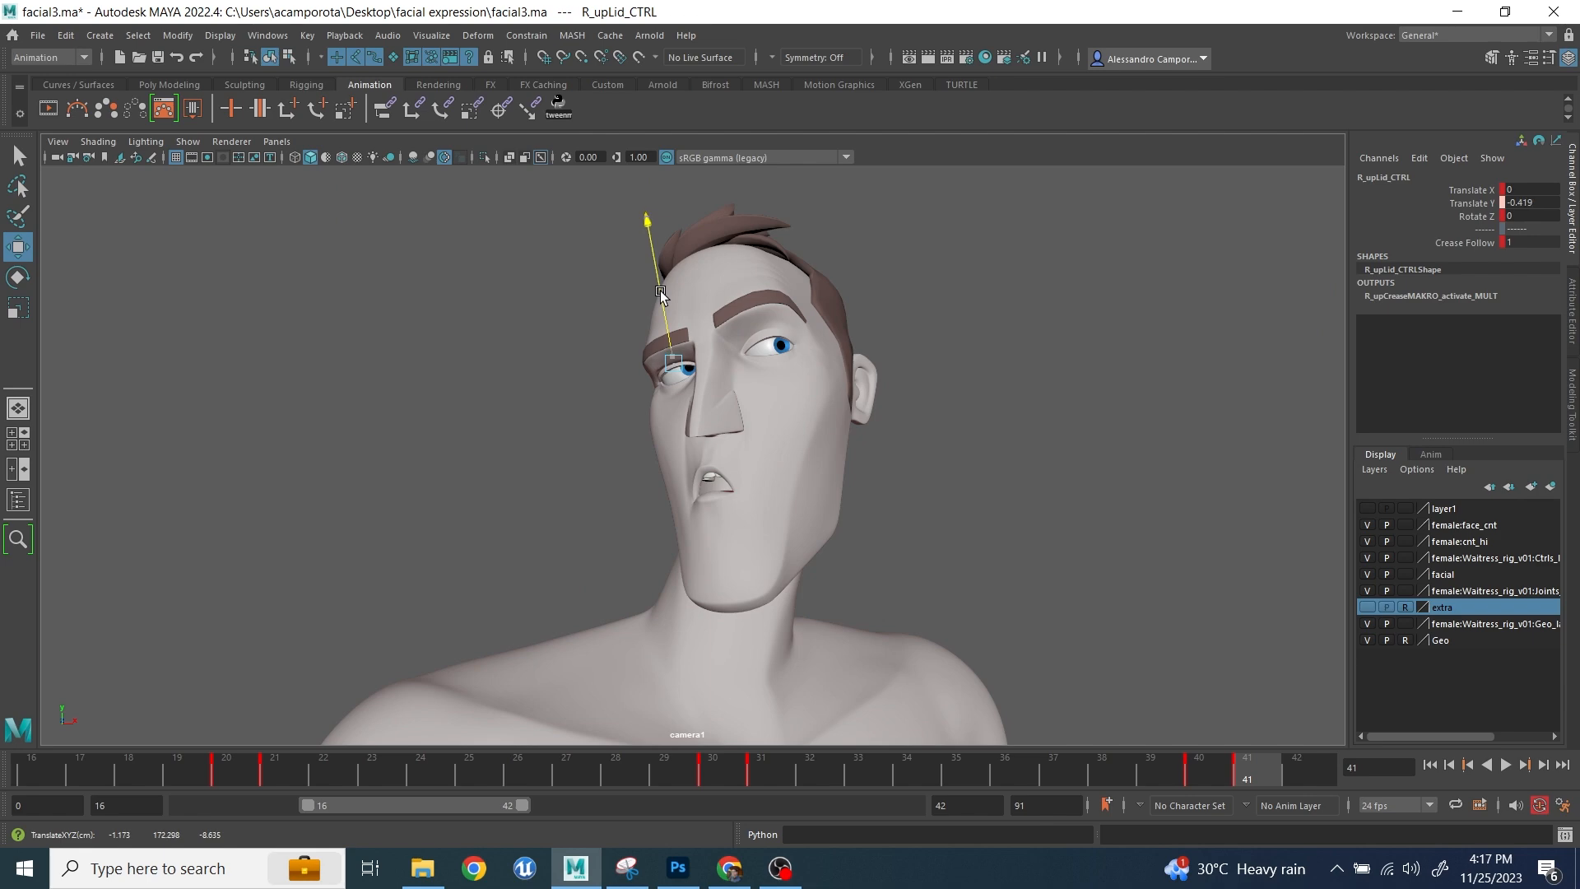
pyautogui.press('space')
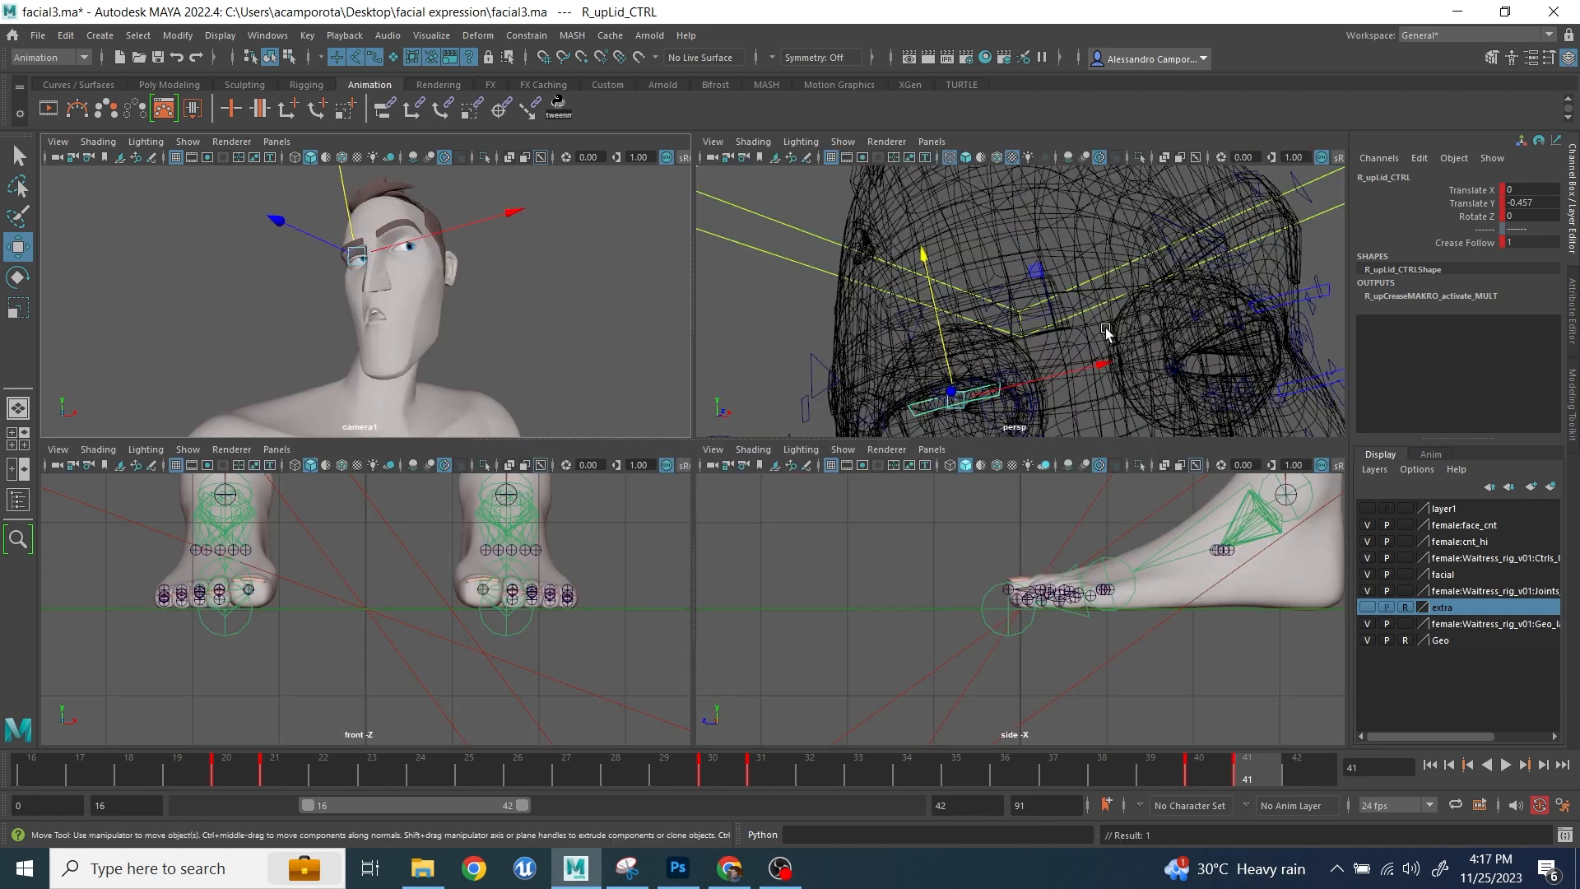
# - Adjust the right eyelid's corner controls, moving the outer corner to about 0.11 in Translate Y
pyautogui.press('5')
pyautogui.press('f')
pyautogui.click(892, 274)
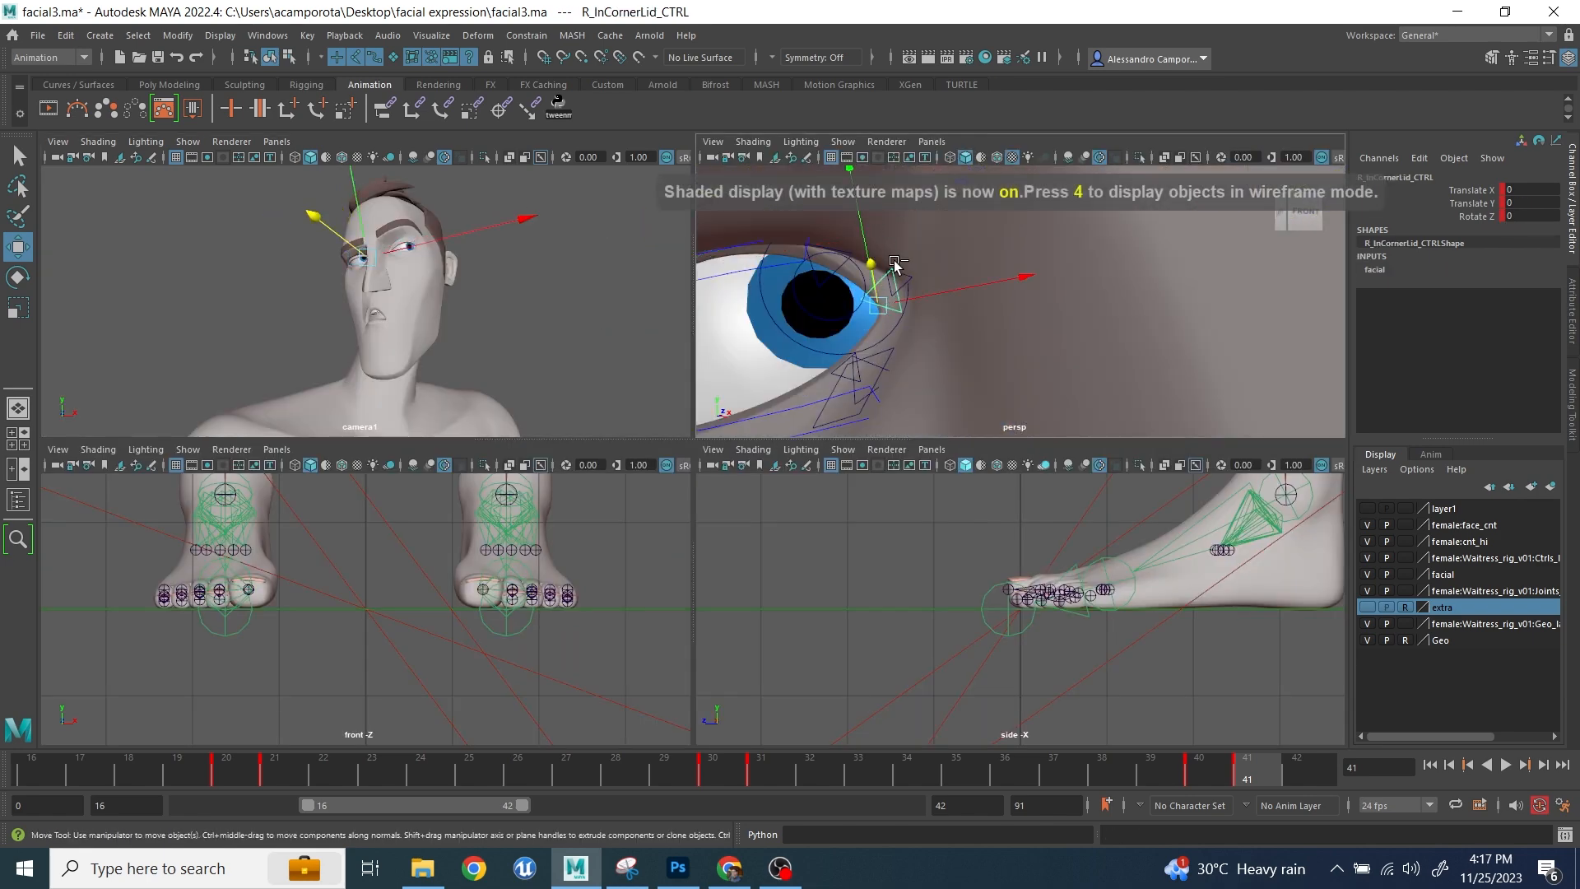
pyautogui.hotkey('ctrl', 'z')
pyautogui.moveTo(892, 274); pyautogui.dragTo(865, 220)
pyautogui.scroll(-6, 866, 220)
pyautogui.click(991, 305)
pyautogui.scroll(-2, 1121, 285)
pyautogui.scroll(5, 1121, 285)
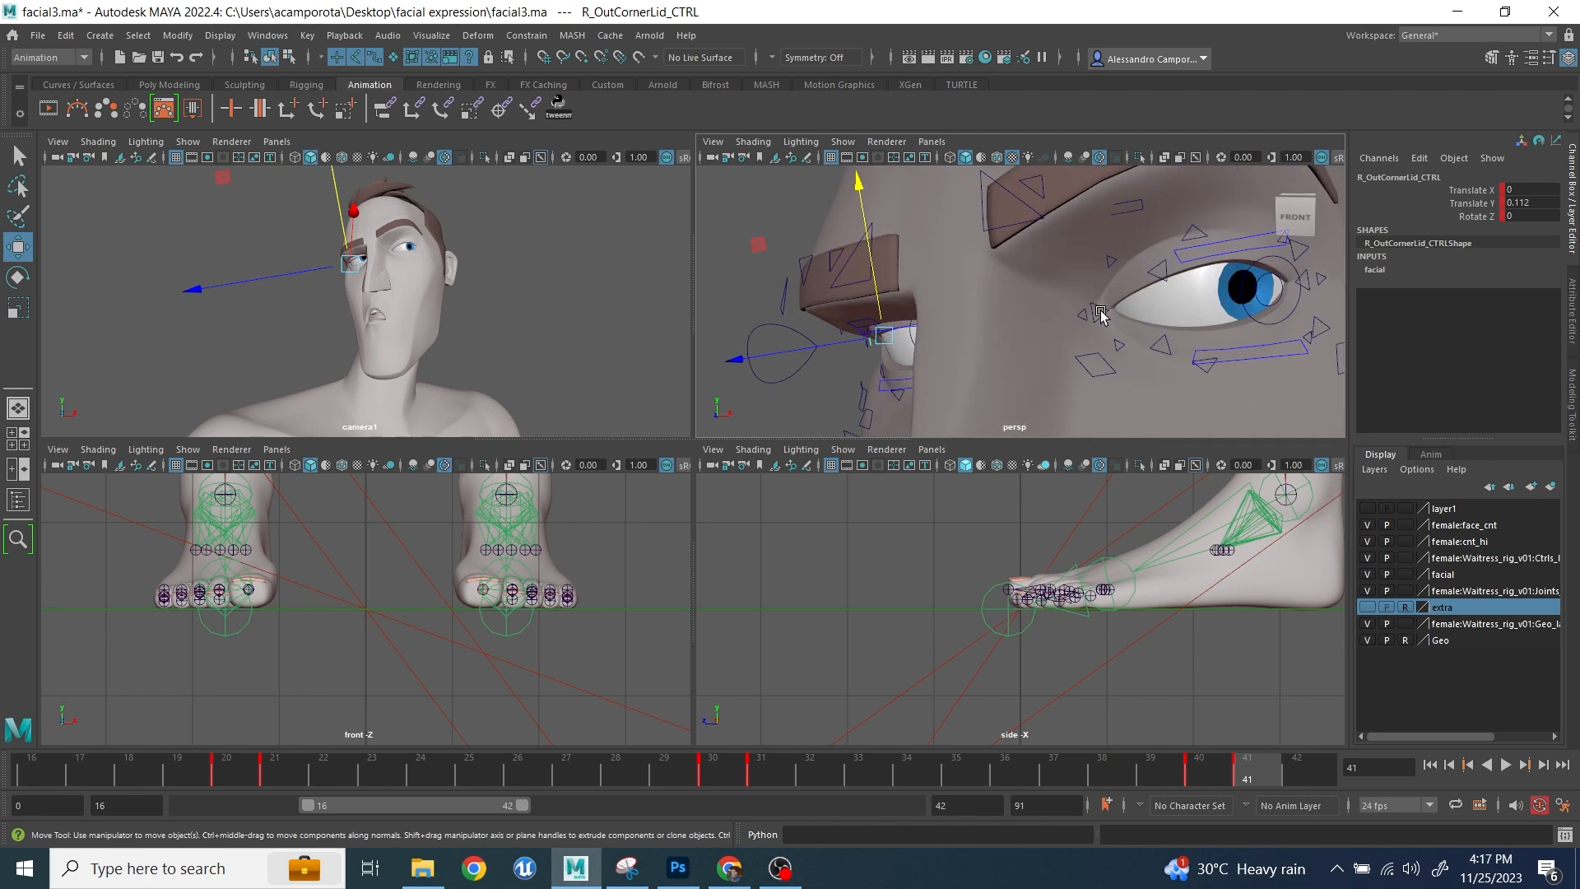
# - Raise the left eyelid's inner corner control
pyautogui.moveTo(1201, 258); pyautogui.dragTo(1225, 211)
pyautogui.click(1108, 312)
pyautogui.moveTo(1107, 313); pyautogui.dragTo(1099, 252, button='middle')
pyautogui.keyDown('alt'); pyautogui.moveTo(1218, 307); pyautogui.dragTo(1099, 291); pyautogui.keyUp('alt')
# - Raise the left eyelid's outer corner together with its crease control, bringing the crease to about 0.40 in Translate Y
pyautogui.click(1138, 307)
pyautogui.moveTo(1138, 307); pyautogui.dragTo(1122, 238, button='middle')
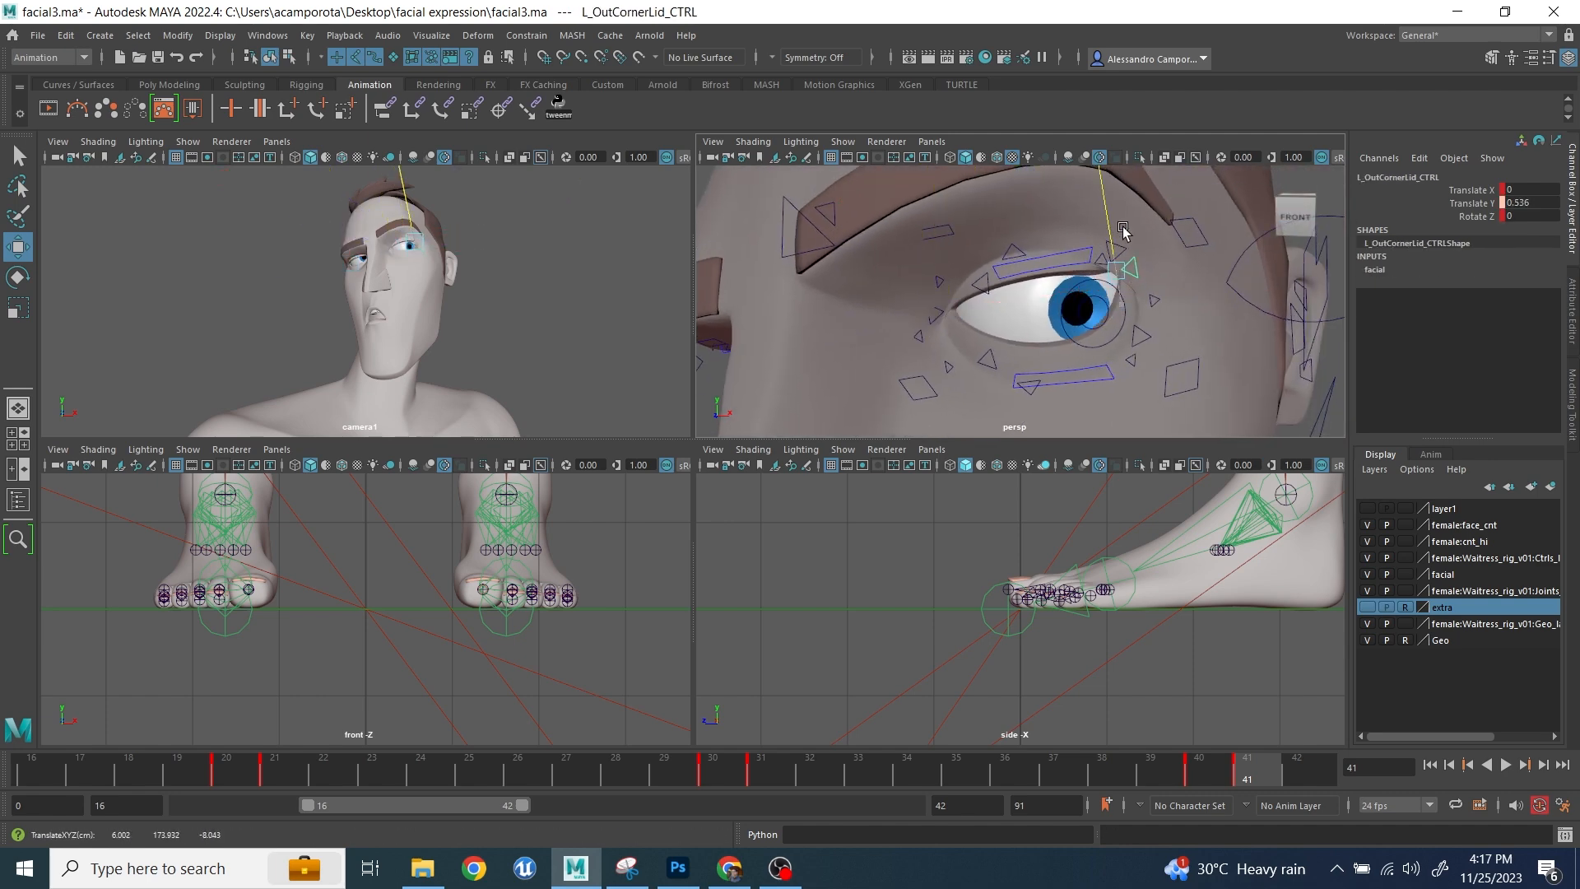
pyautogui.keyDown('alt'); pyautogui.moveTo(1123, 233); pyautogui.dragTo(1019, 289); pyautogui.keyUp('alt')
pyautogui.hotkey('ctrl', 'z')
pyautogui.keyDown('alt'); pyautogui.moveTo(1019, 289); pyautogui.dragTo(965, 338, button='right'); pyautogui.keyUp('alt')
pyautogui.keyDown('shift'); pyautogui.click(938, 323); pyautogui.keyUp('shift')
pyautogui.press('w')
pyautogui.moveTo(914, 260); pyautogui.dragTo(911, 244)
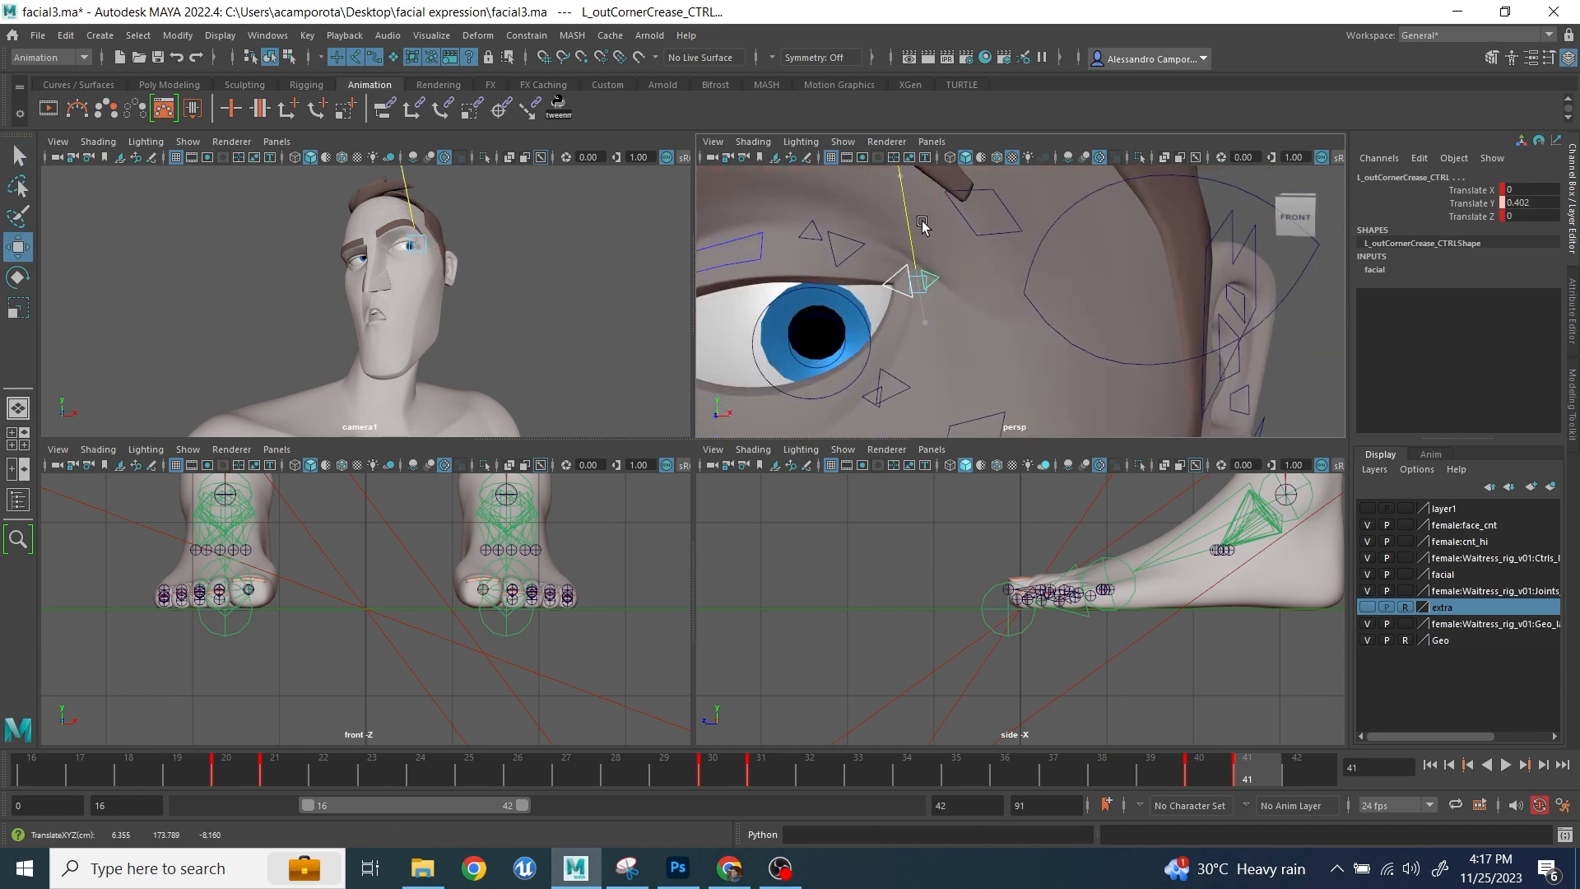
# - Shift the left outer upper lid control to about 0.29 in Translate X and 0.02 in Translate Y
pyautogui.click(845, 246)
pyautogui.press('e')
pyautogui.press('w')
pyautogui.moveTo(912, 265); pyautogui.dragTo(949, 264)
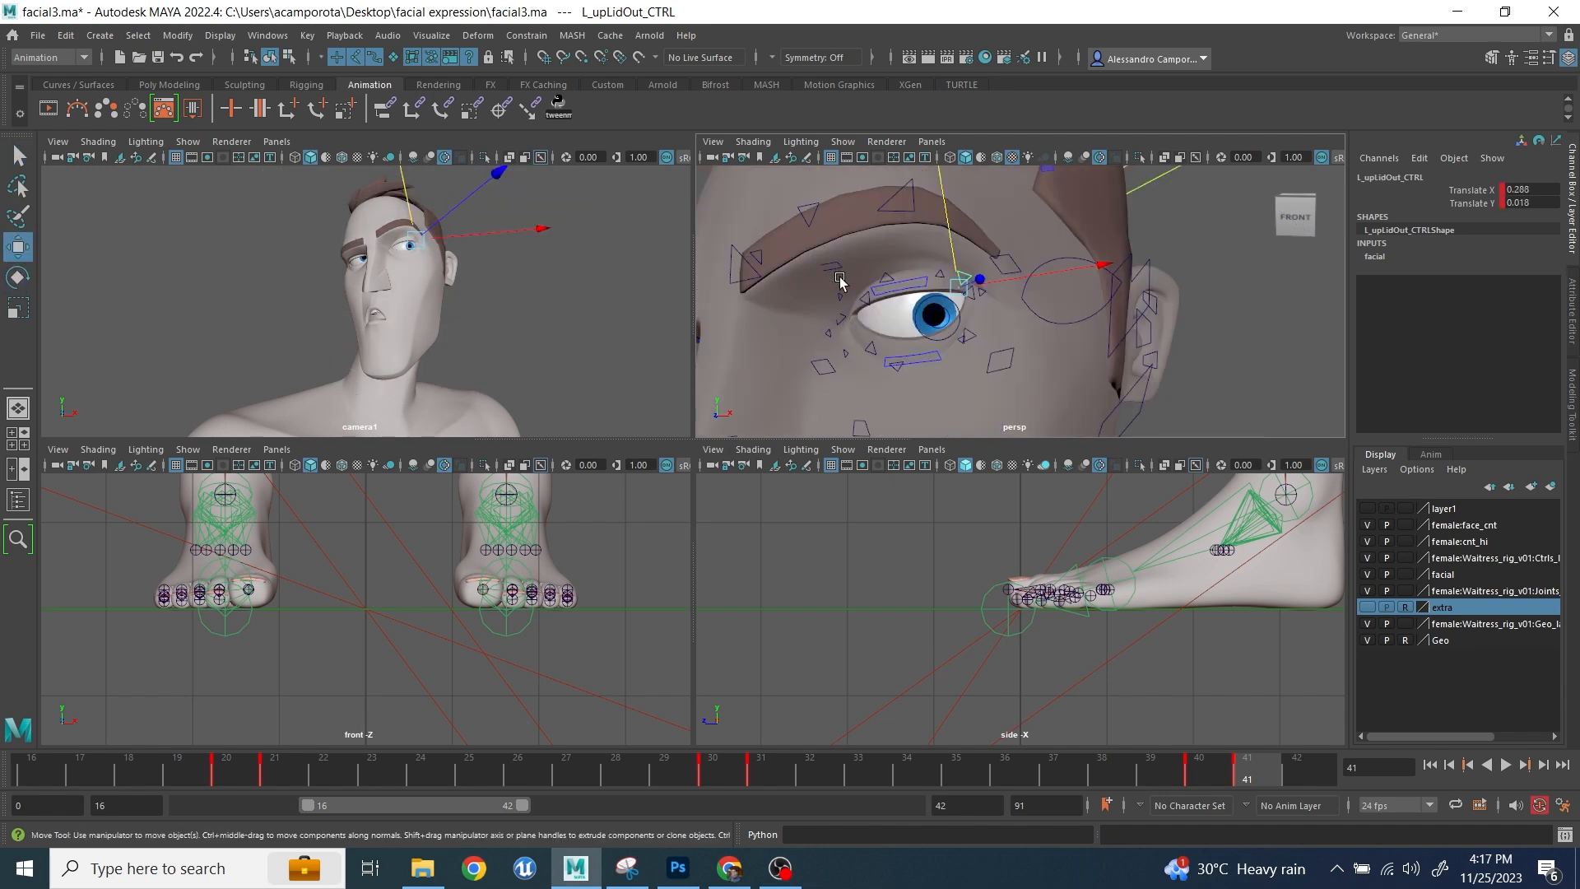
pyautogui.press('space')
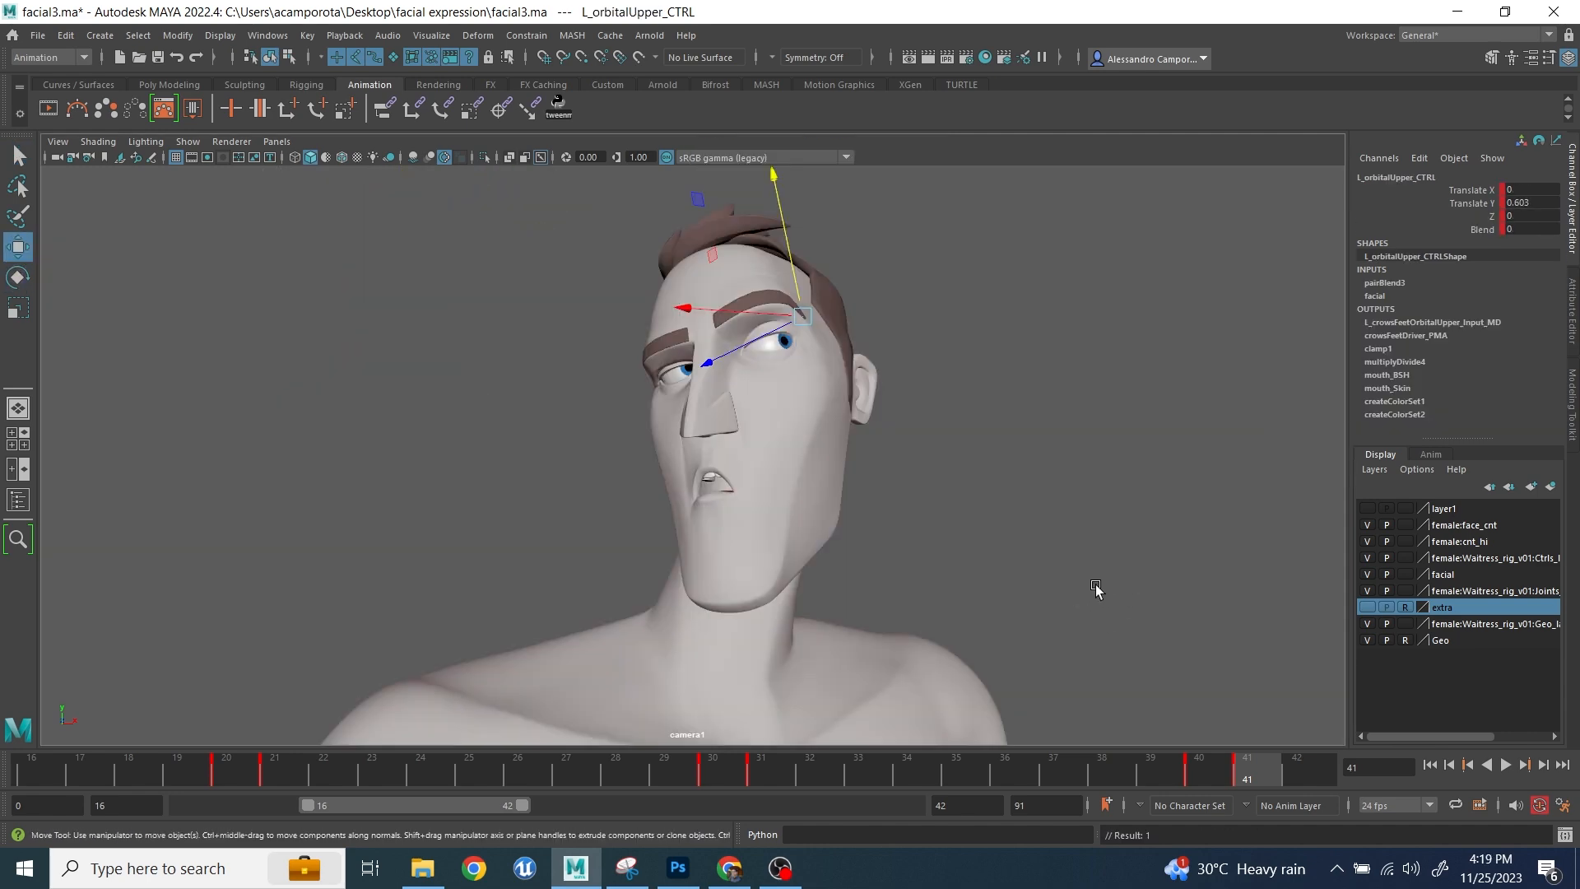
# - Close the mouth by rotating the jaw control to about -1.09 in Rotate X in the camera view
pyautogui.press('space')
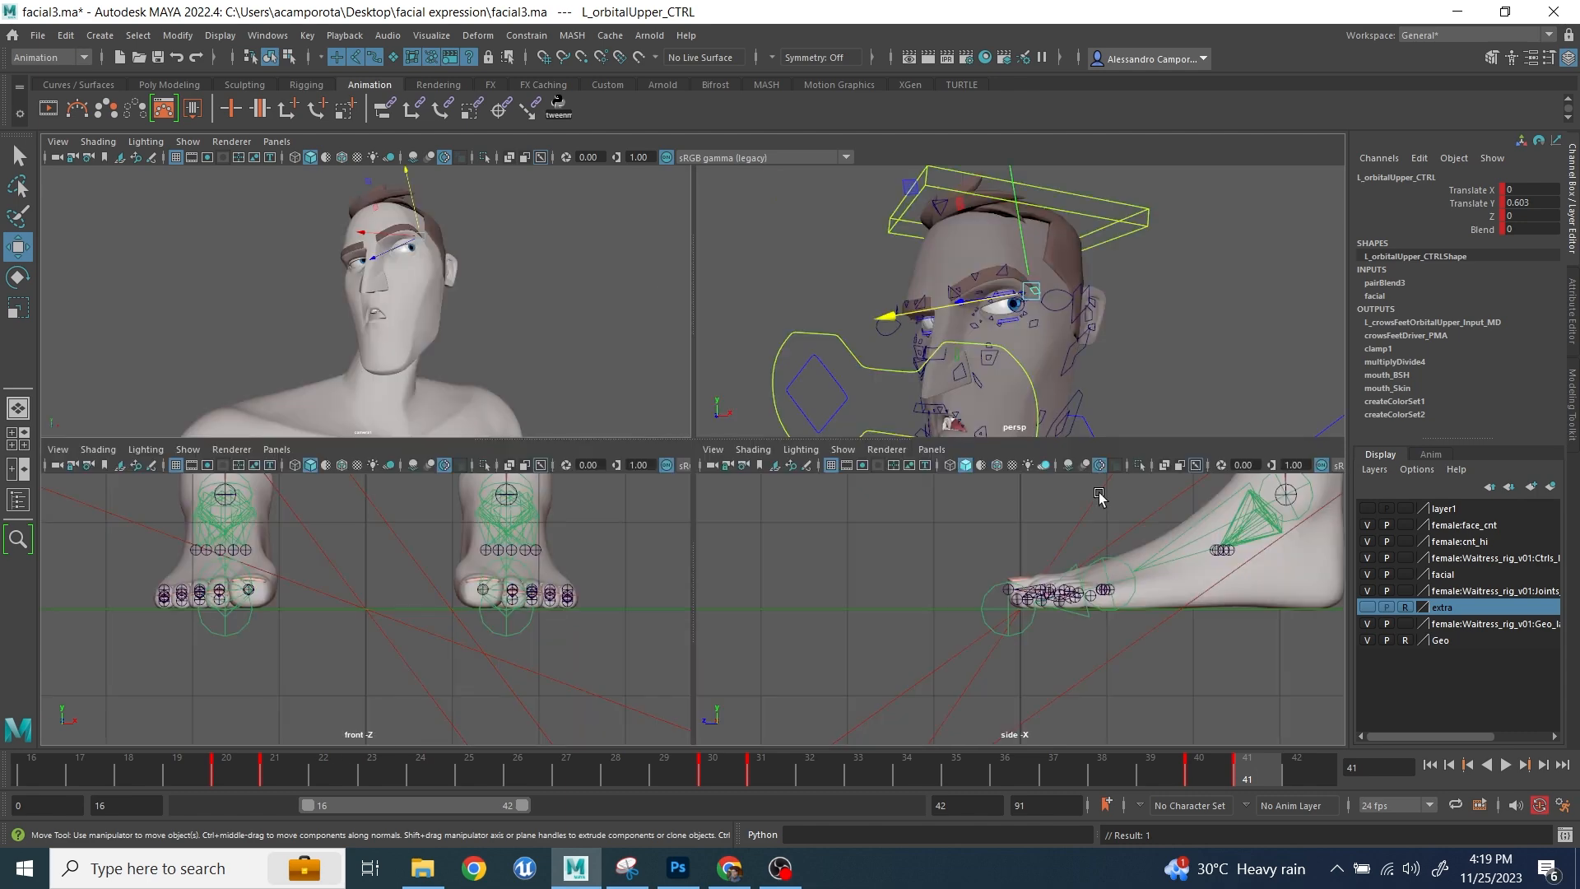
pyautogui.scroll(-4, 1070, 367)
pyautogui.keyDown('alt'); pyautogui.moveTo(1049, 366); pyautogui.dragTo(1030, 265, button='middle'); pyautogui.keyUp('alt')
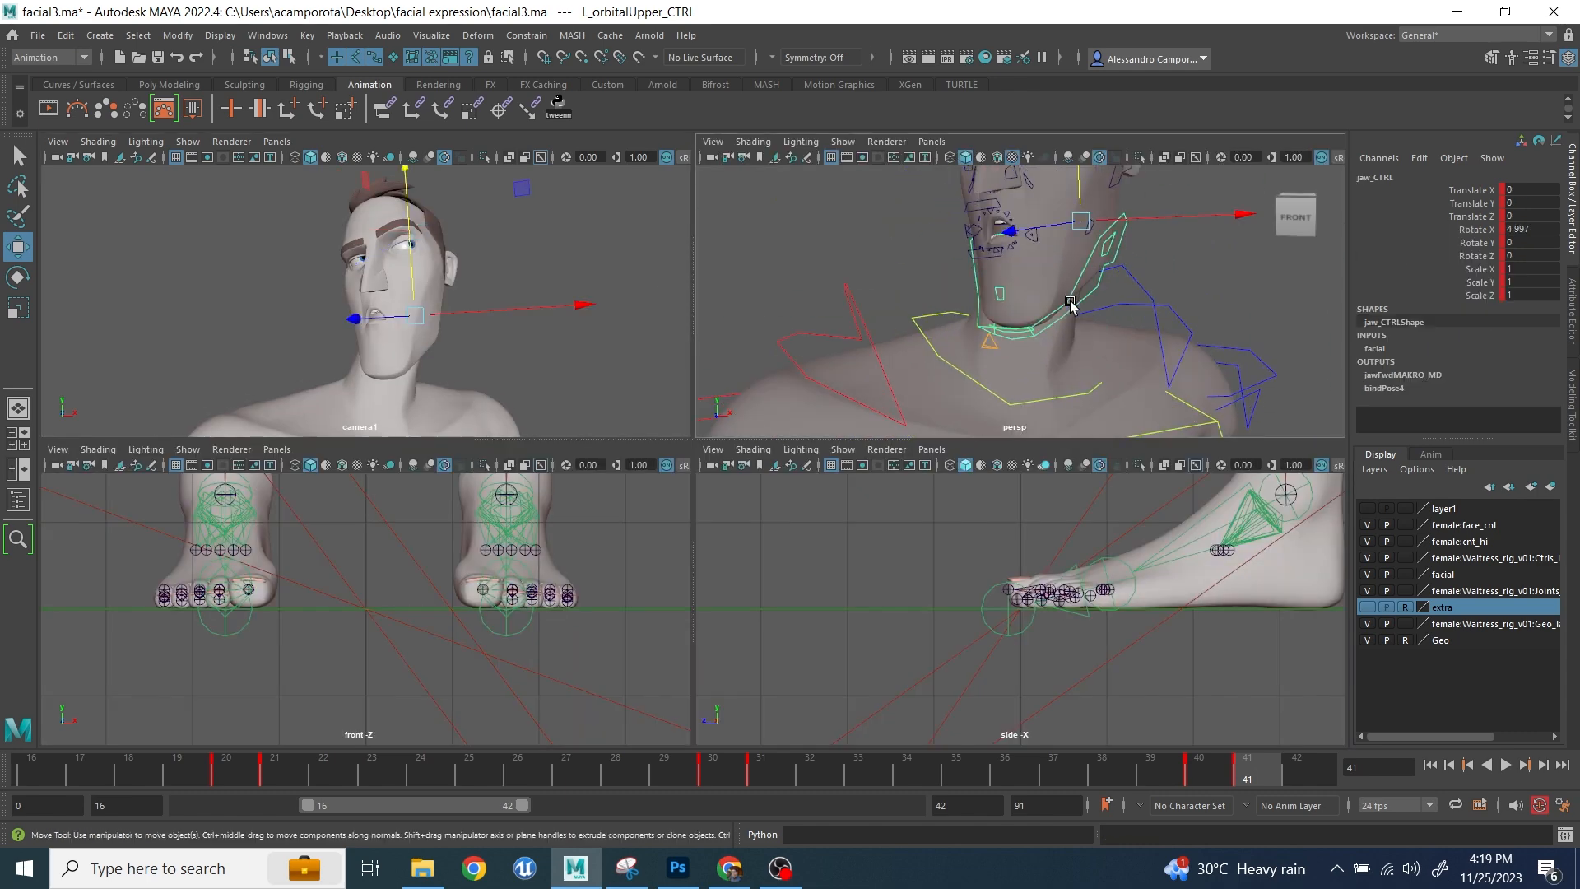
pyautogui.click(1070, 302)
pyautogui.press('space')
pyautogui.press('e')
pyautogui.moveTo(748, 536); pyautogui.dragTo(749, 547)
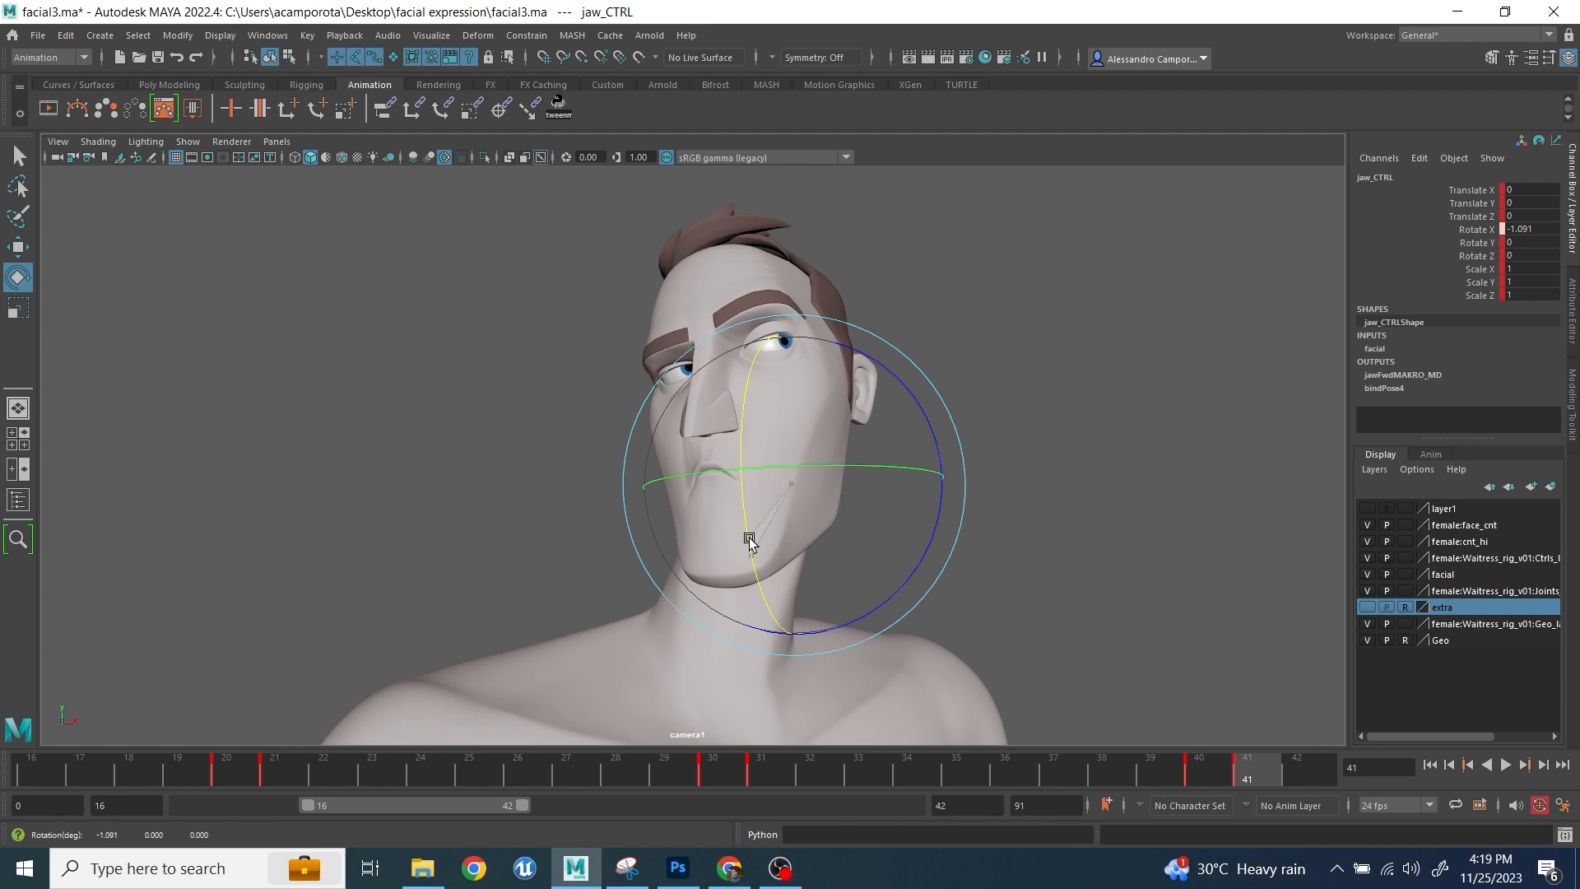
pyautogui.click(1080, 503)
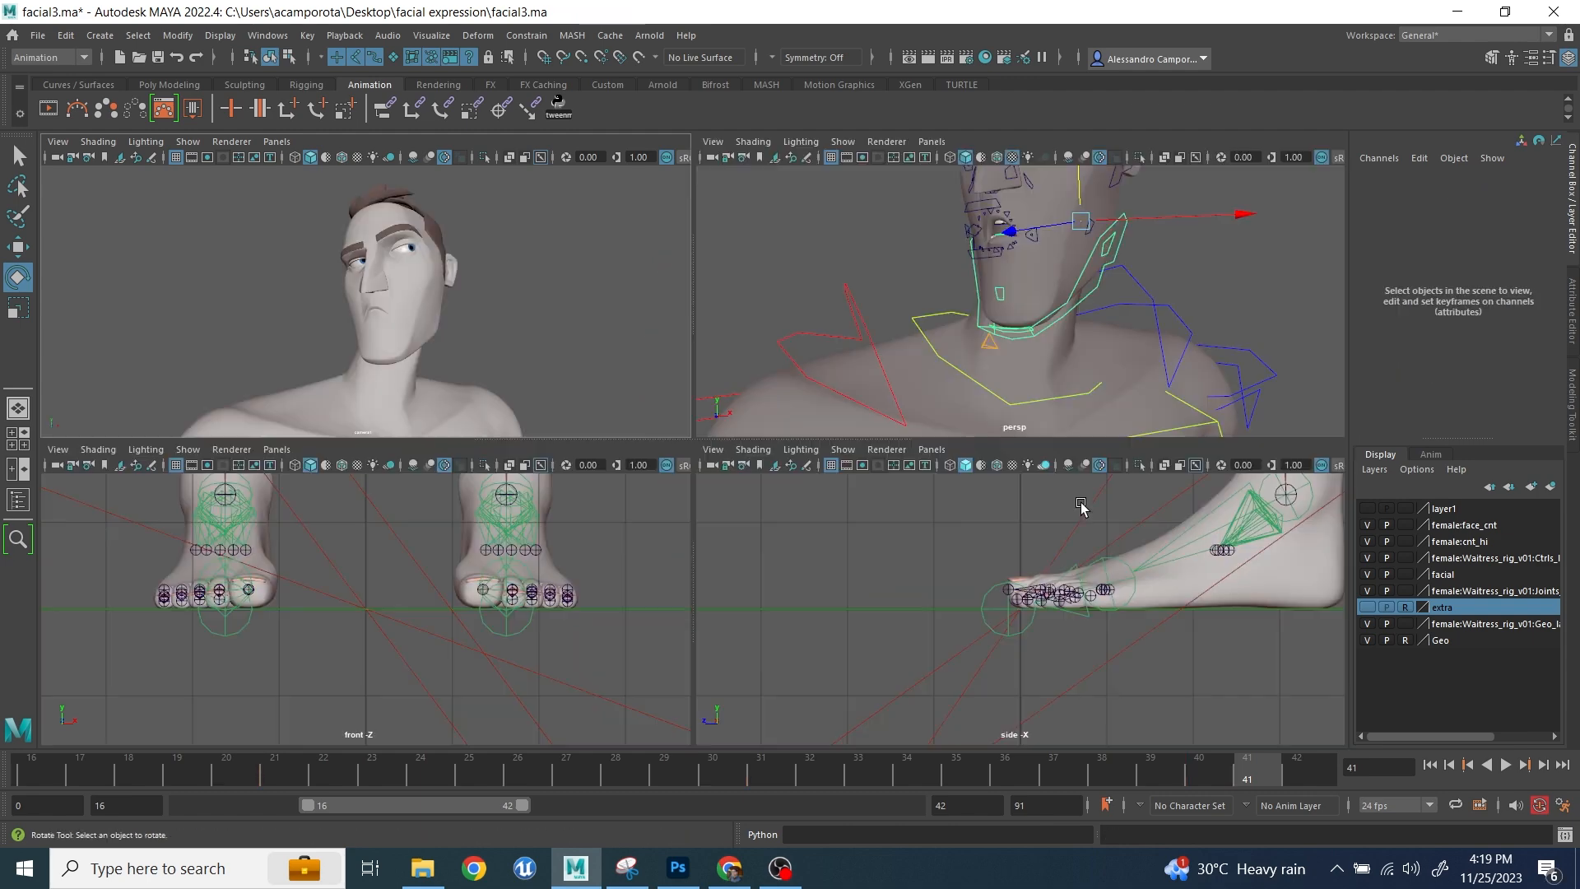
# - Go to frame 50 and compare the profile pose in the camera view with the Photoshop reference sketches
pyautogui.press('space')
pyautogui.press('space')
pyautogui.press('space')
pyautogui.moveTo(378, 814); pyautogui.dragTo(405, 815)
pyautogui.click(799, 775)
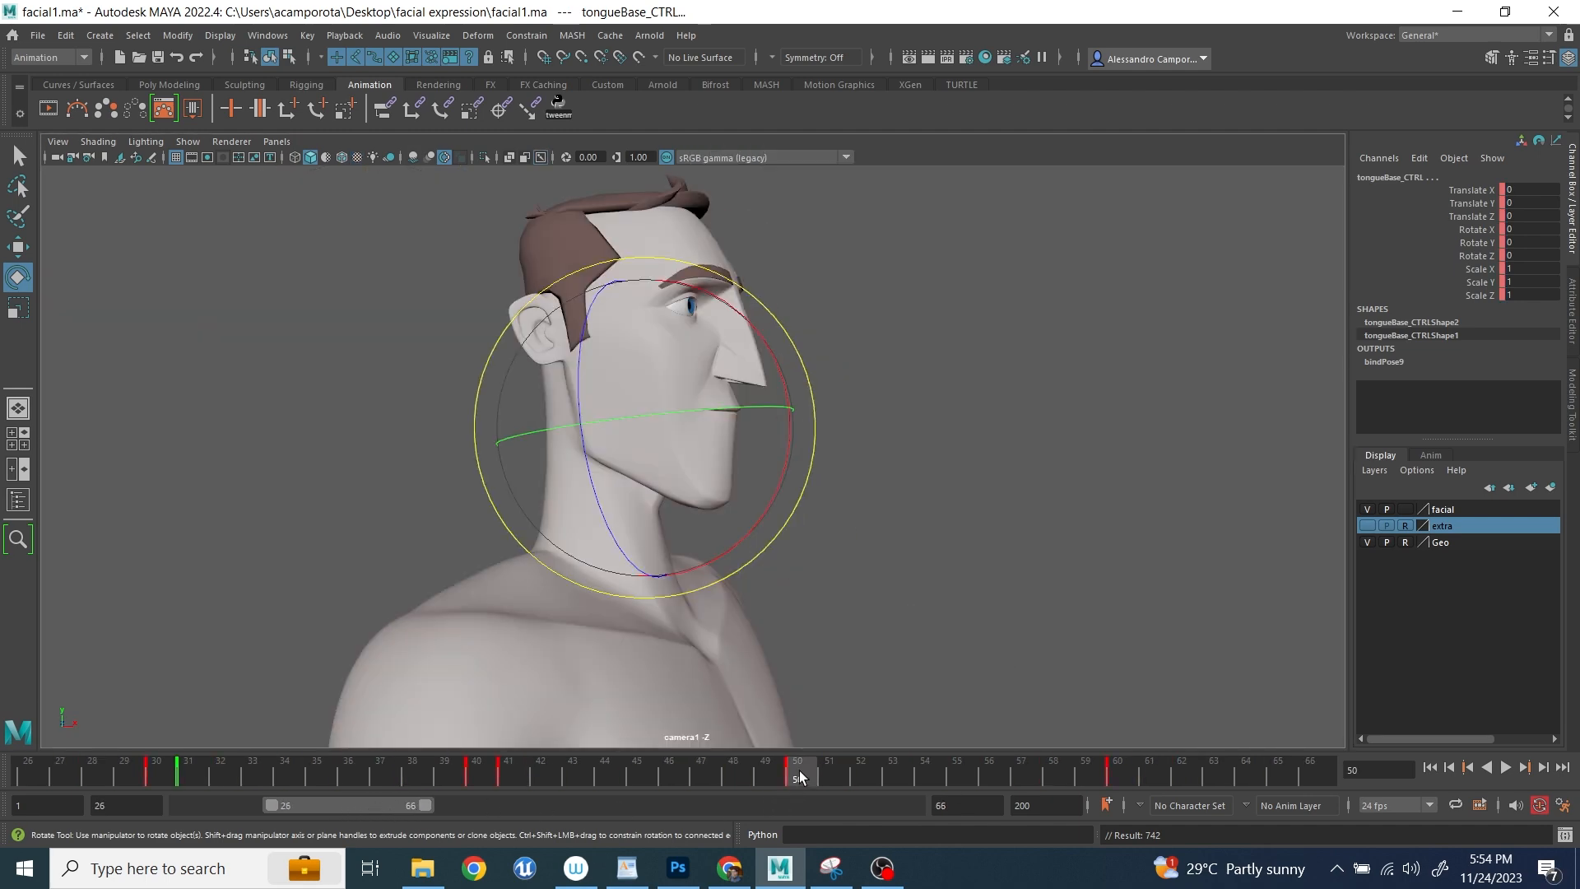
pyautogui.click(678, 868)
pyautogui.click(678, 868)
pyautogui.click(831, 769)
# - Raise the right shoulder control to about 23.36 in Rotate Z
pyautogui.press('space')
pyautogui.keyDown('alt'); pyautogui.moveTo(965, 374); pyautogui.dragTo(872, 308); pyautogui.keyUp('alt')
pyautogui.click(1233, 393)
pyautogui.keyDown('alt'); pyautogui.moveTo(1226, 393); pyautogui.dragTo(1151, 389); pyautogui.keyUp('alt')
pyautogui.scroll(6, 885, 388)
pyautogui.scroll(-1, 864, 380)
pyautogui.click(892, 339)
pyautogui.moveTo(866, 281); pyautogui.dragTo(987, 247)
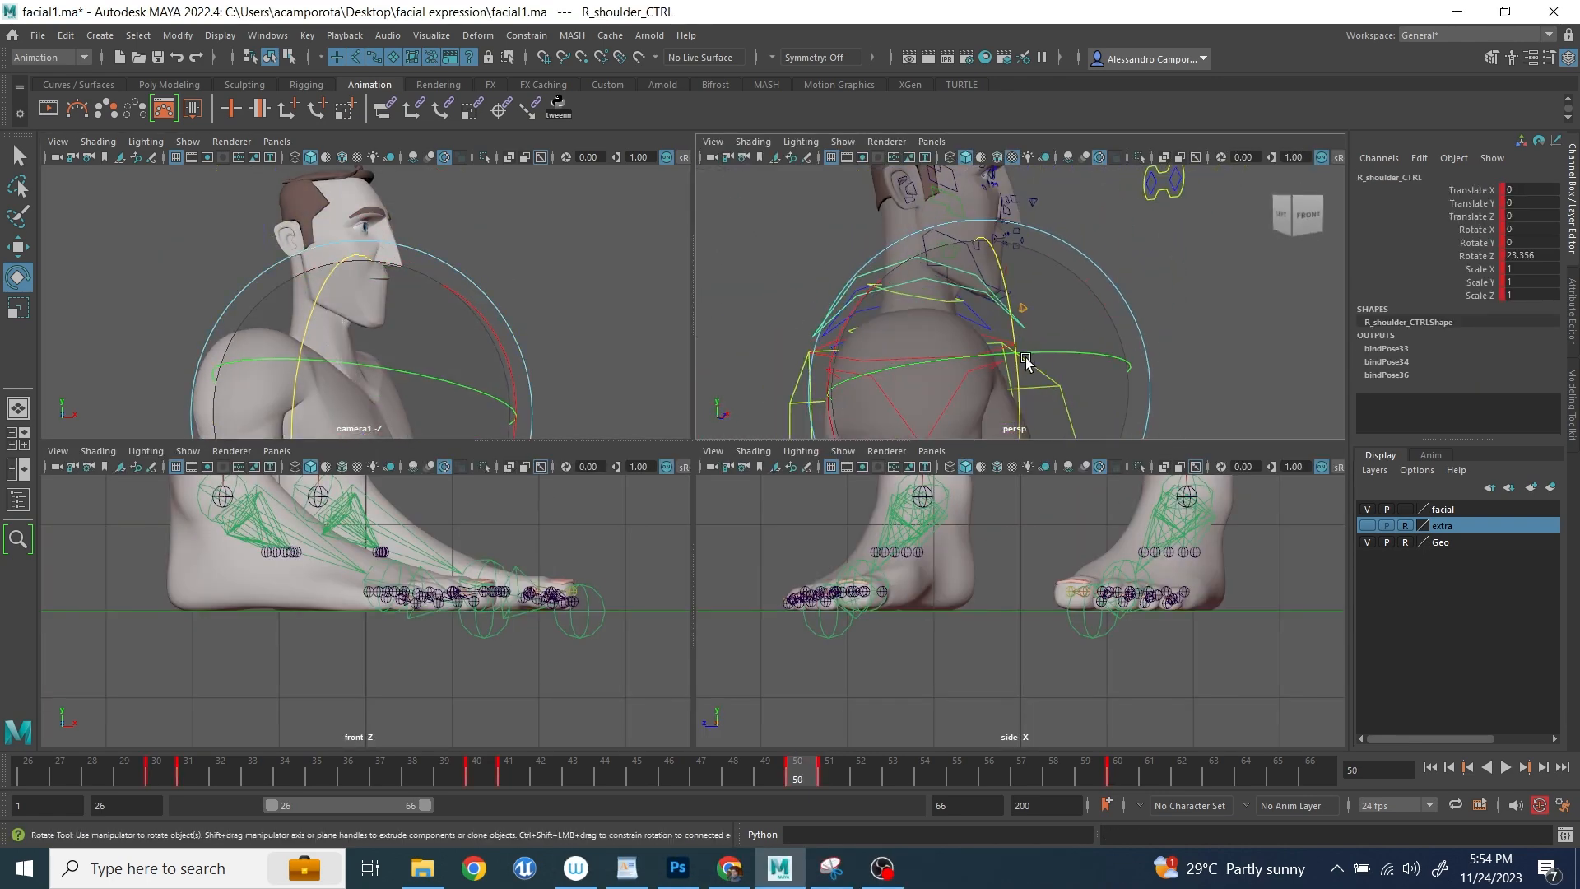
# - Reposition camera1 to about -0.65, 157.02, 74.10 in Translate X, Y, Z and tilt it to about 4.41 in Rotate X
pyautogui.scroll(-8, 1029, 312)
pyautogui.click(1137, 370)
pyautogui.moveTo(1133, 320); pyautogui.dragTo(1132, 334)
pyautogui.press('w')
pyautogui.moveTo(1040, 264); pyautogui.dragTo(1040, 283)
pyautogui.moveTo(1147, 340); pyautogui.dragTo(1141, 341)
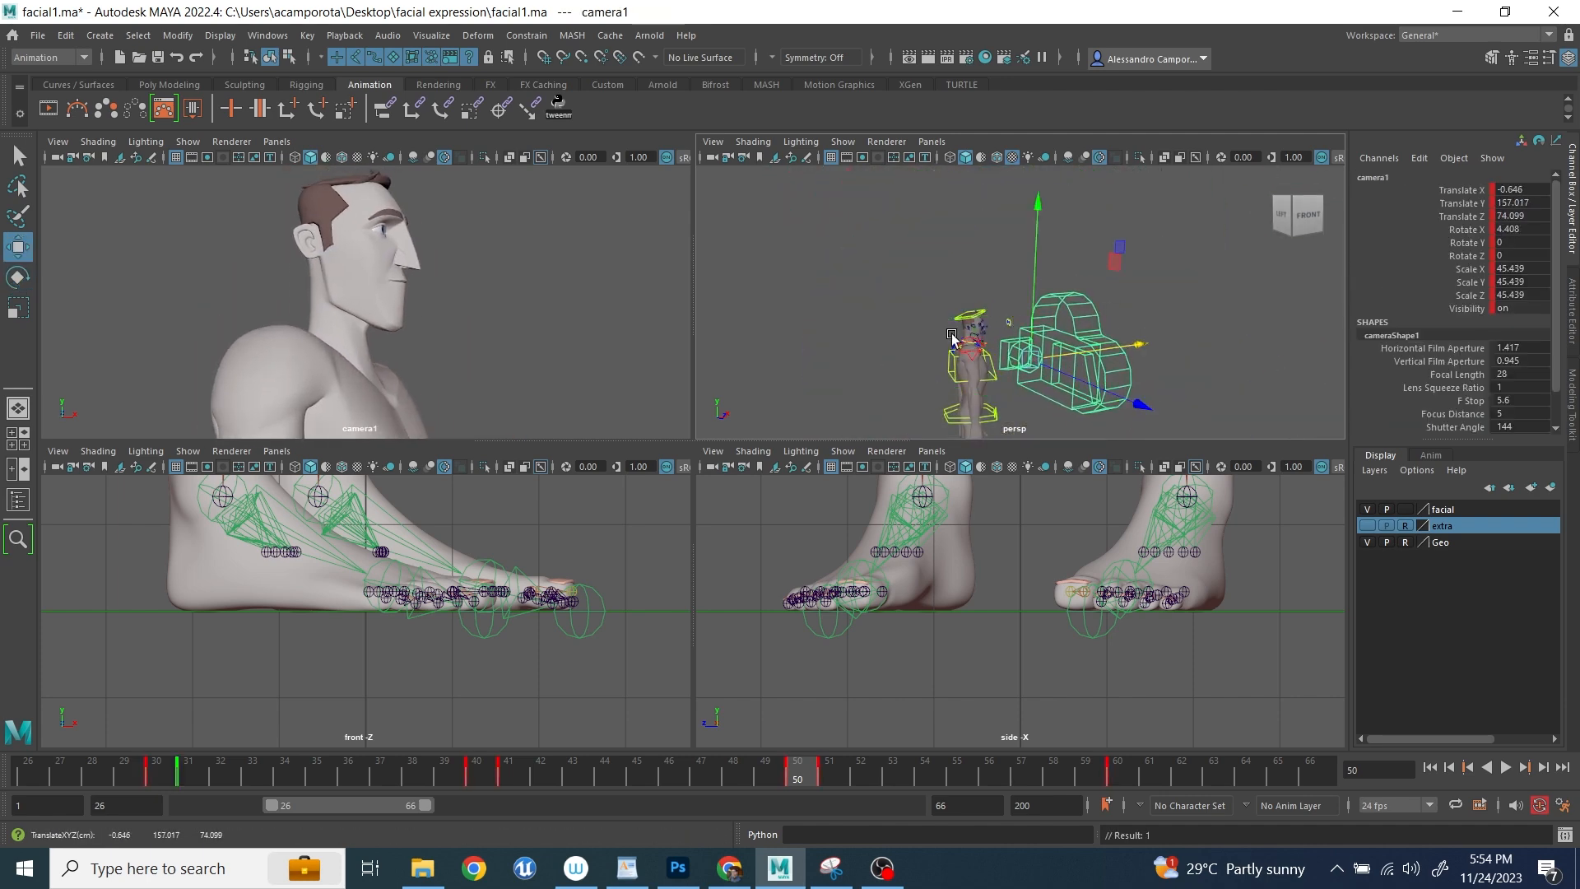
# - Rotate the upper body control to shift the torso in the camera view, and compare it with the reference sketches
pyautogui.keyDown('alt'); pyautogui.moveTo(924, 318); pyautogui.dragTo(1009, 344); pyautogui.keyUp('alt')
pyautogui.scroll(2, 1009, 343)
pyautogui.click(1008, 343)
pyautogui.scroll(3, 979, 348)
pyautogui.click(919, 359)
pyautogui.press('e')
pyautogui.moveTo(784, 262); pyautogui.dragTo(803, 251)
pyautogui.moveTo(897, 280)
pyautogui.mouseDown()
pyautogui.moveTo(910, 289)
pyautogui.moveTo(867, 271)
pyautogui.mouseUp()
pyautogui.click(687, 874)
pyautogui.click(687, 875)
# - Turn the head control toward the camera, checking the angle against the reference sketches
pyautogui.click(1114, 318)
pyautogui.scroll(3, 1114, 318)
pyautogui.keyDown('alt'); pyautogui.moveTo(874, 242); pyautogui.dragTo(975, 339, button='middle'); pyautogui.keyUp('alt')
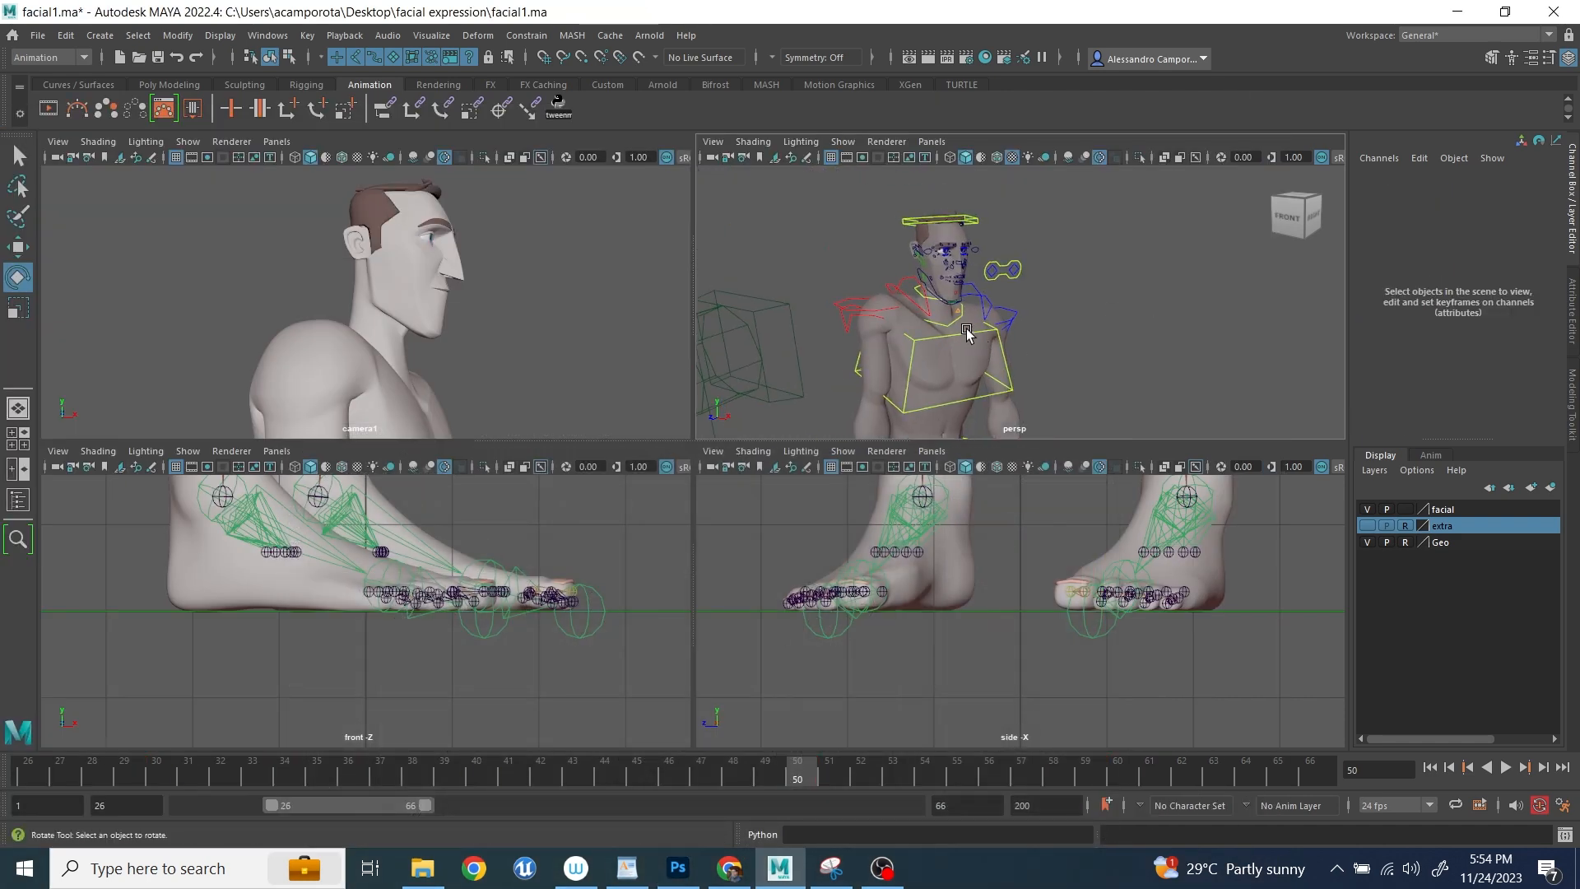
pyautogui.click(956, 320)
pyautogui.press('q')
pyautogui.click(959, 222)
pyautogui.press('space')
pyautogui.press('e')
pyautogui.moveTo(827, 376); pyautogui.dragTo(782, 379)
pyautogui.moveTo(835, 423)
pyautogui.mouseDown()
pyautogui.moveTo(713, 370)
pyautogui.moveTo(676, 390)
pyautogui.mouseUp()
pyautogui.click(684, 874)
pyautogui.click(684, 874)
pyautogui.moveTo(826, 474); pyautogui.dragTo(829, 445)
# - Rotate the neck base control to about 1.61, -44.53 and -9.44 in X, Y and Z
pyautogui.press('space')
pyautogui.click(931, 307)
pyautogui.click(904, 311)
pyautogui.moveTo(904, 311); pyautogui.dragTo(1005, 224)
pyautogui.press('q')
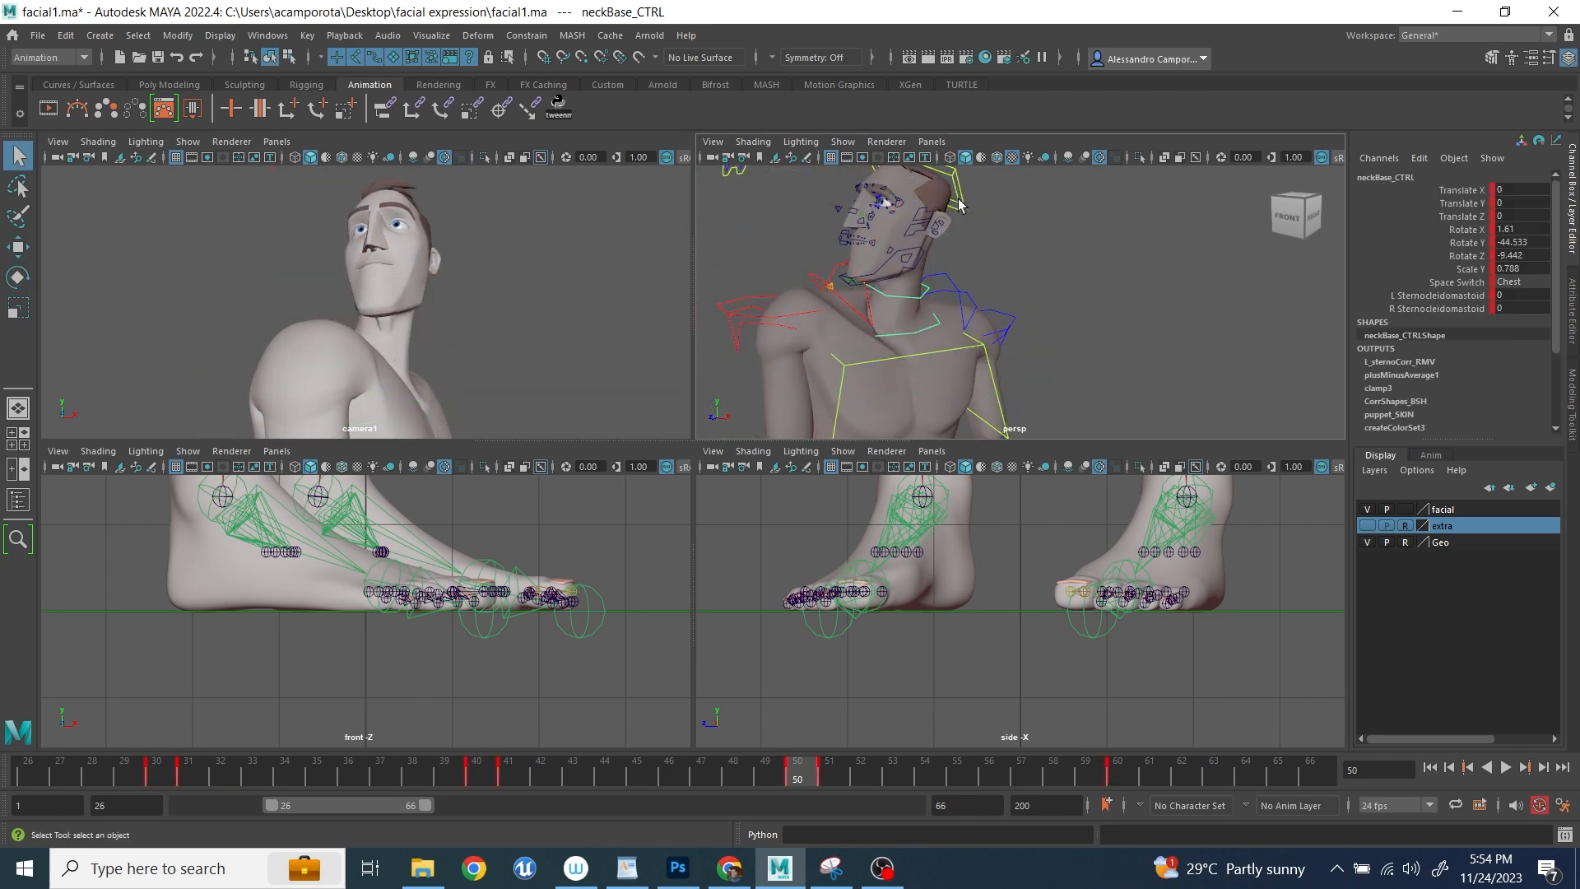
# - Rotate the head control to about 5.12, -41.69 and 12.15 in X, Y and Z
pyautogui.click(955, 190)
pyautogui.press('e')
pyautogui.moveTo(901, 263); pyautogui.dragTo(1034, 335)
# - Close both eyes by moving the lower lid controls to about -0.27, 1.48 (left) and 0.39, 1.53 (right) in Translate X, Y
pyautogui.press('f')
pyautogui.scroll(6, 1003, 344)
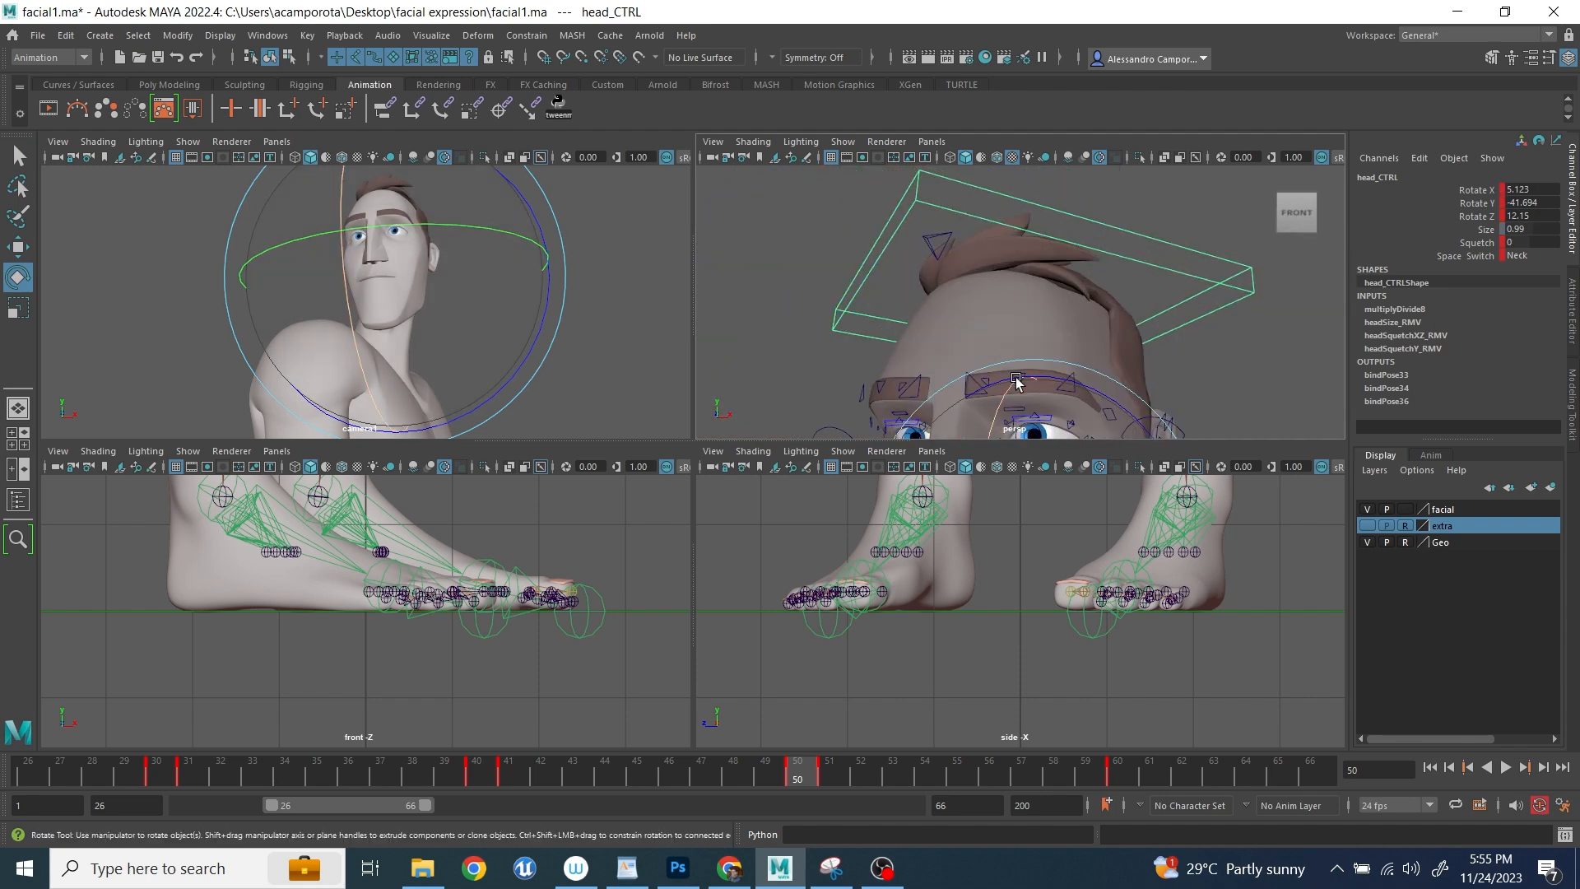
pyautogui.keyDown('alt'); pyautogui.moveTo(1002, 344); pyautogui.dragTo(940, 232, button='middle'); pyautogui.keyUp('alt')
pyautogui.click(1076, 289)
pyautogui.press('w')
pyautogui.moveTo(1080, 252); pyautogui.dragTo(1075, 171)
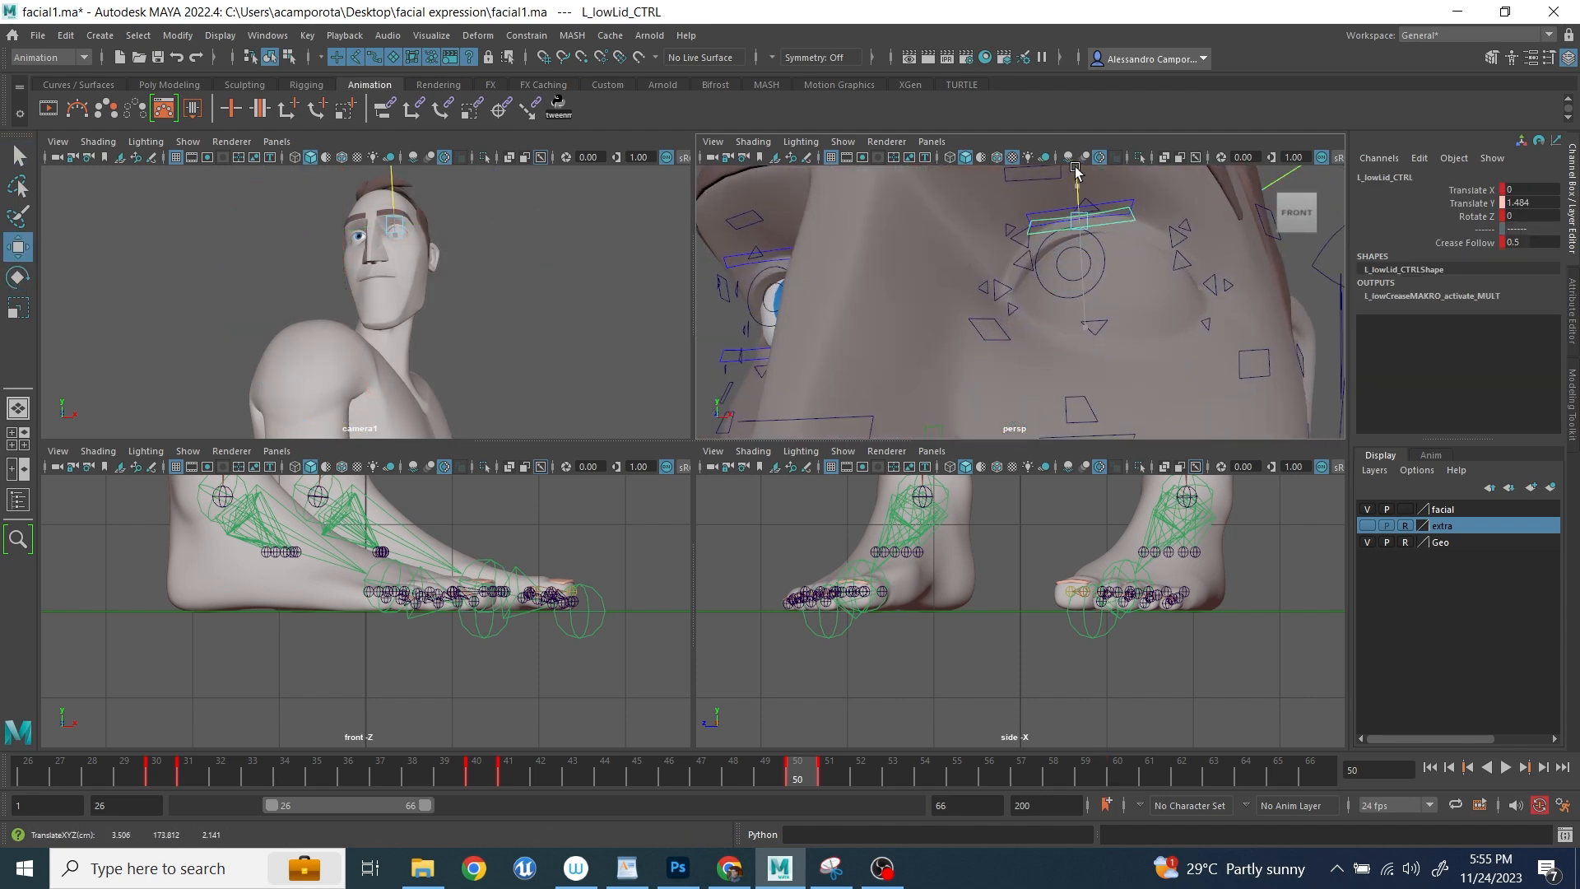
pyautogui.keyDown('alt'); pyautogui.moveTo(888, 254); pyautogui.dragTo(920, 280); pyautogui.keyUp('alt')
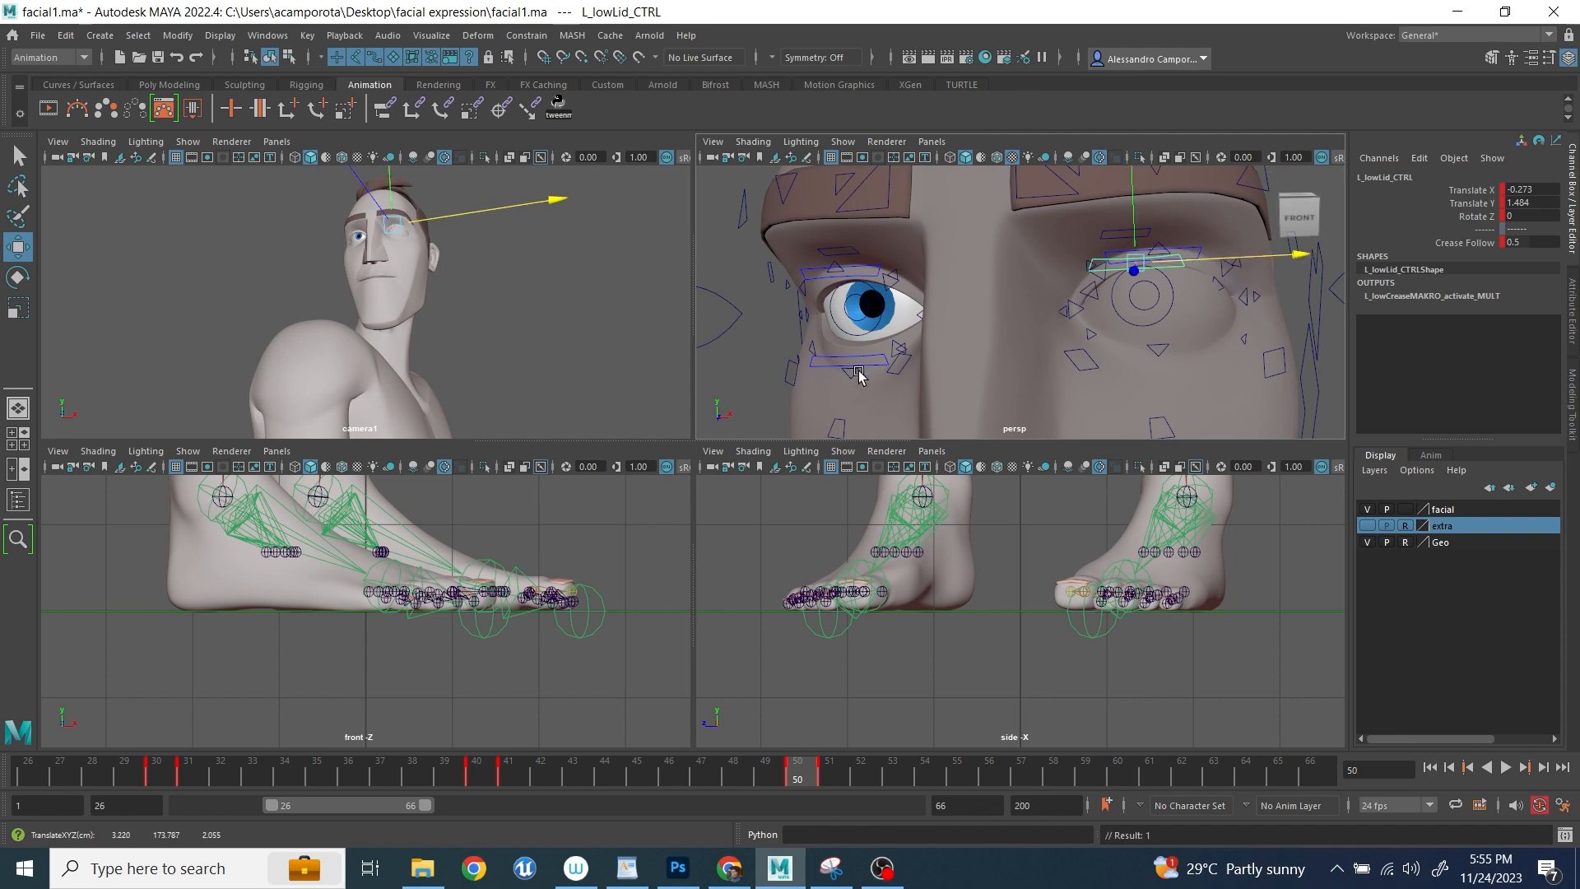
pyautogui.moveTo(927, 269); pyautogui.dragTo(949, 277)
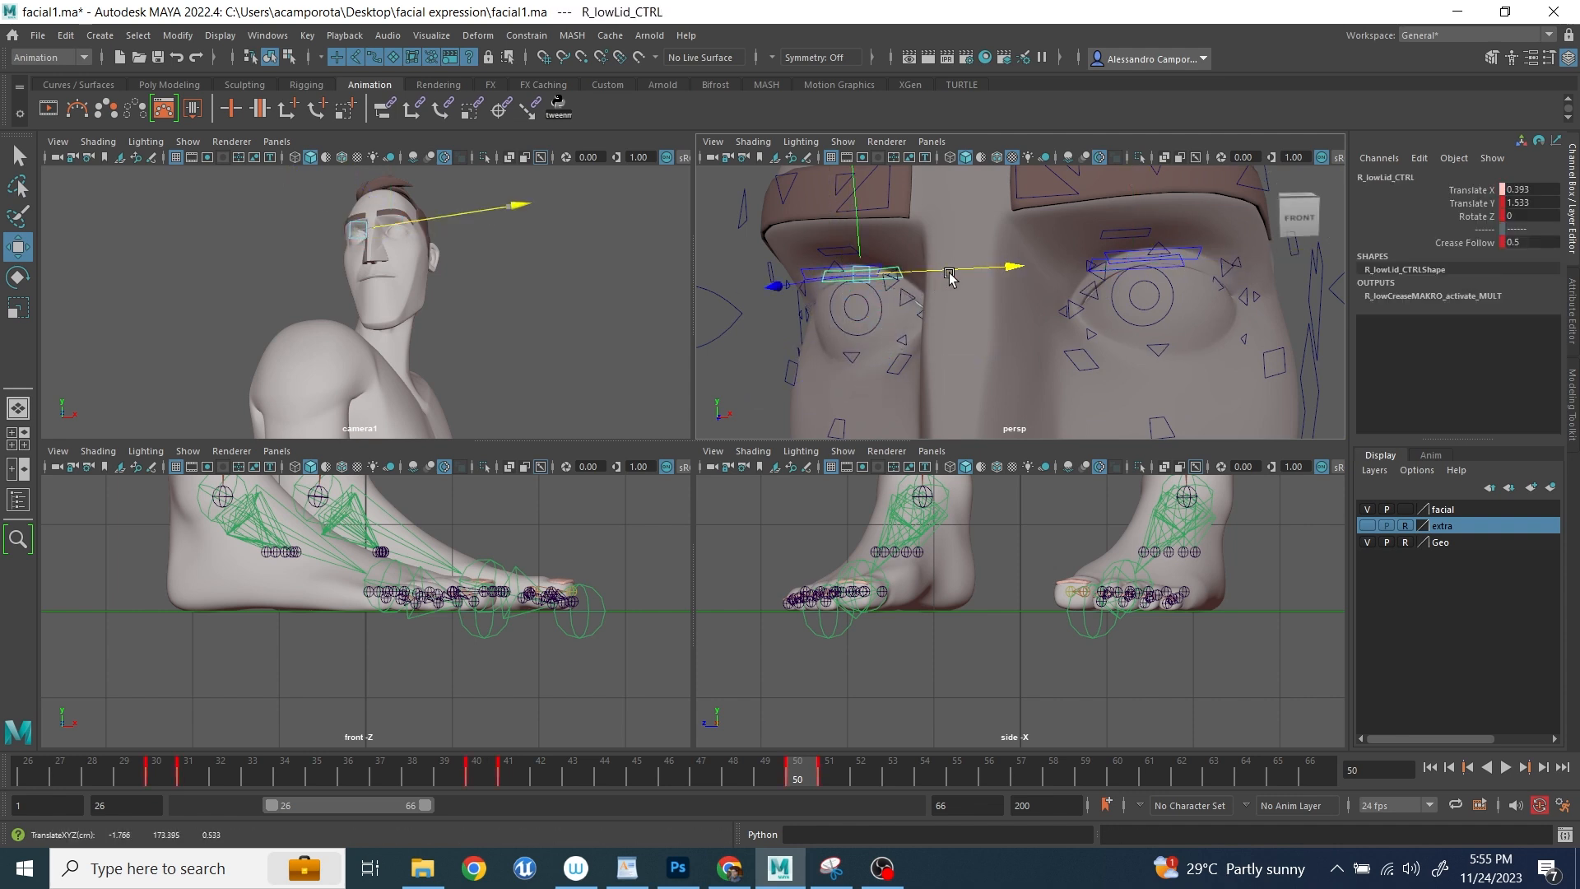
# - Raise both inner brow controls and lift both middle brow controls to about 0.64 in Translate Y
pyautogui.scroll(-3, 977, 328)
pyautogui.click(1039, 333)
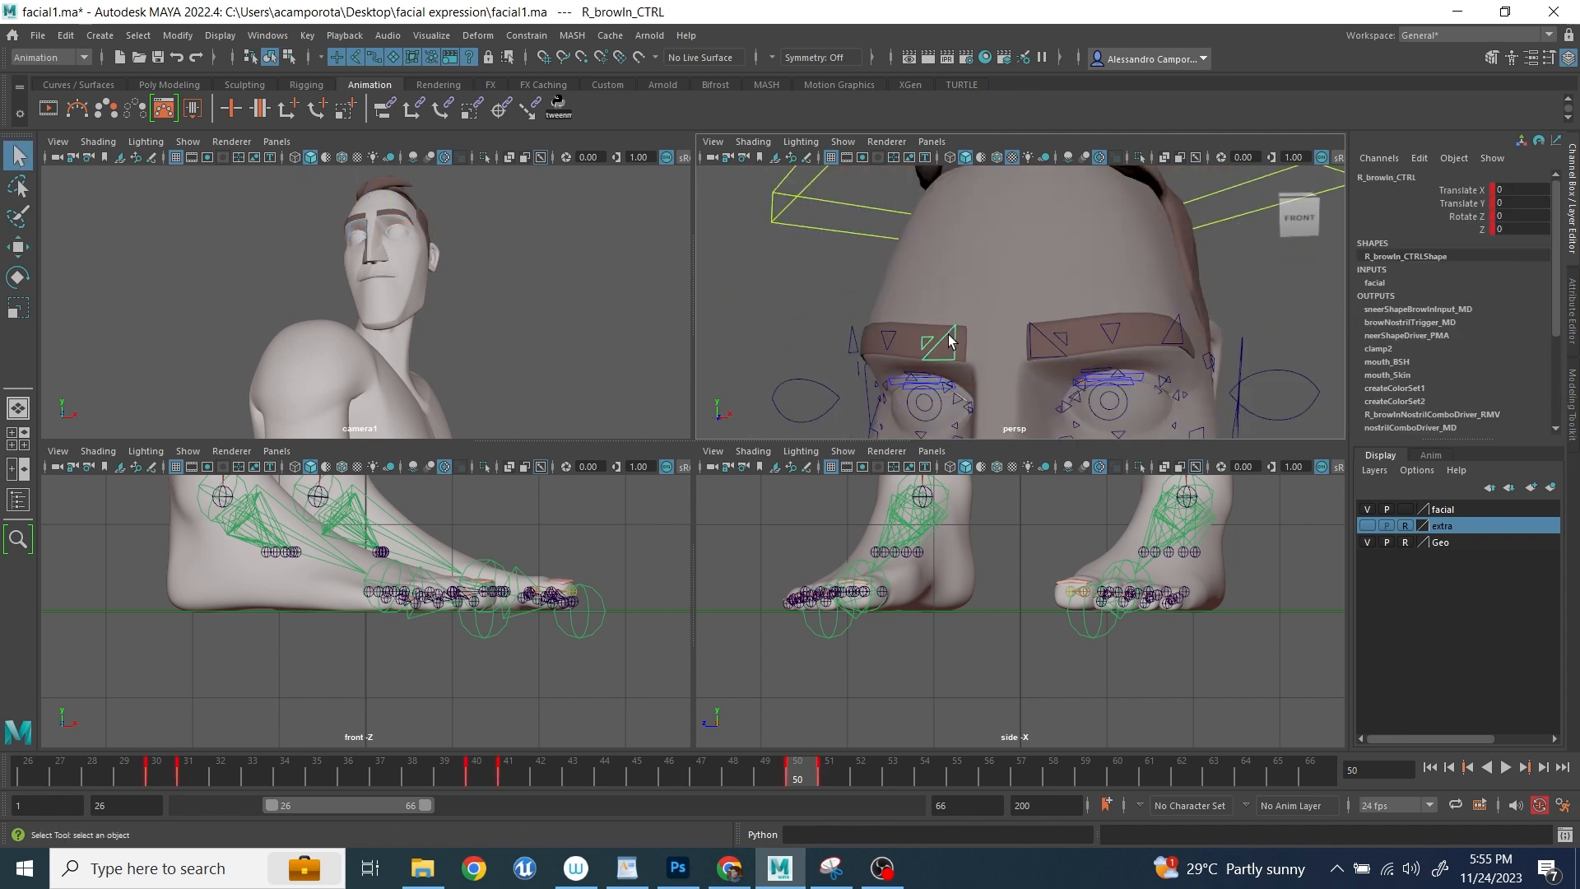
pyautogui.press('q')
pyautogui.click(1116, 316)
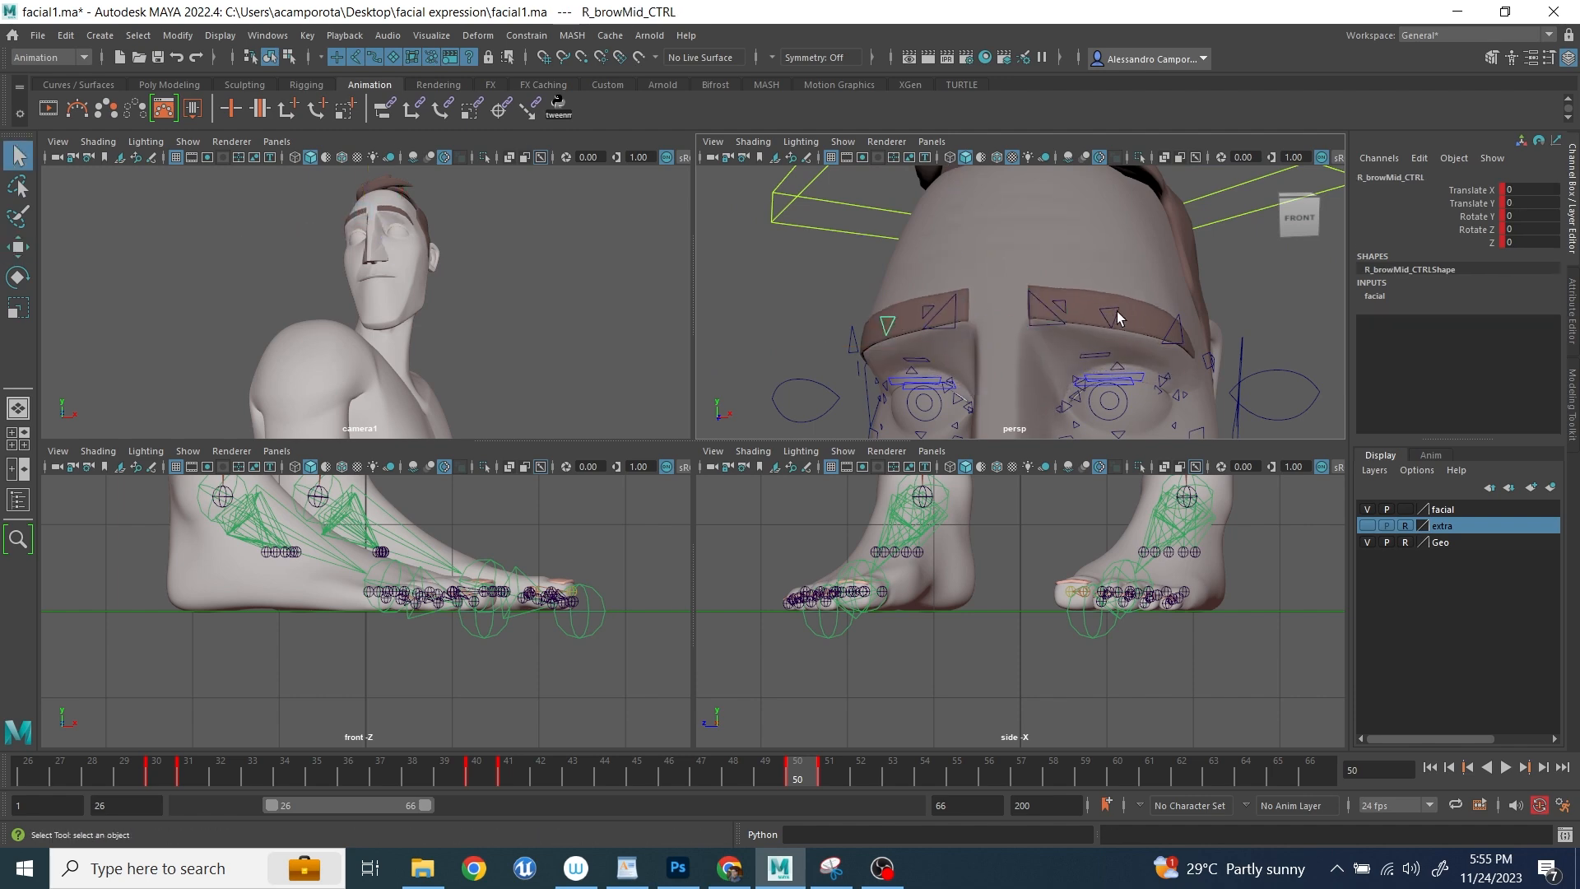
pyautogui.moveTo(905, 241); pyautogui.dragTo(908, 221)
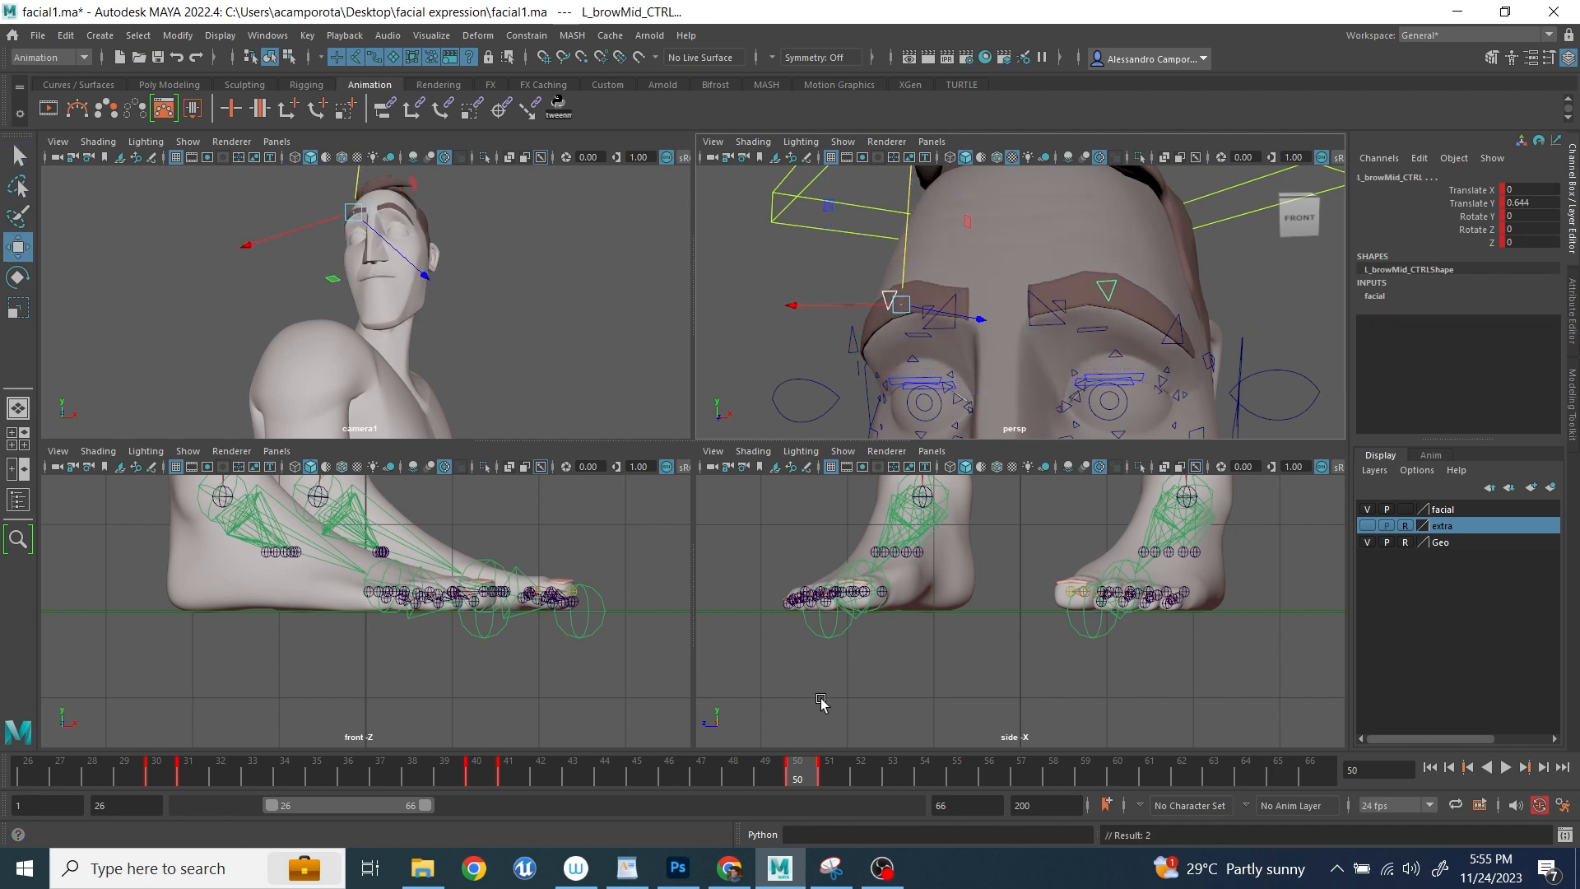
# - Check the reference sketches and tilt the head control further to match the pose
pyautogui.click(688, 874)
pyautogui.click(688, 875)
pyautogui.scroll(-5, 1040, 391)
pyautogui.keyDown('alt'); pyautogui.moveTo(1040, 392); pyautogui.dragTo(995, 254, button='middle'); pyautogui.keyUp('alt')
pyautogui.scroll(-5, 994, 254)
pyautogui.keyDown('alt'); pyautogui.moveTo(995, 254); pyautogui.dragTo(921, 314); pyautogui.keyUp('alt')
pyautogui.press('q')
pyautogui.click(1043, 265)
pyautogui.press('e')
pyautogui.moveTo(1011, 342); pyautogui.dragTo(1018, 380)
# - Adjust the neck base control's rotation to about -0.91, -42.21 and -7.86 in X, Y and Z
pyautogui.press('q')
pyautogui.hotkey('shift', 'e')
pyautogui.click(1012, 356)
pyautogui.press('e')
pyautogui.moveTo(1065, 271)
pyautogui.mouseDown()
pyautogui.moveTo(1089, 265)
pyautogui.moveTo(1046, 278)
pyautogui.moveTo(1062, 278)
pyautogui.mouseUp()
pyautogui.hotkey('ctrl', 'z')
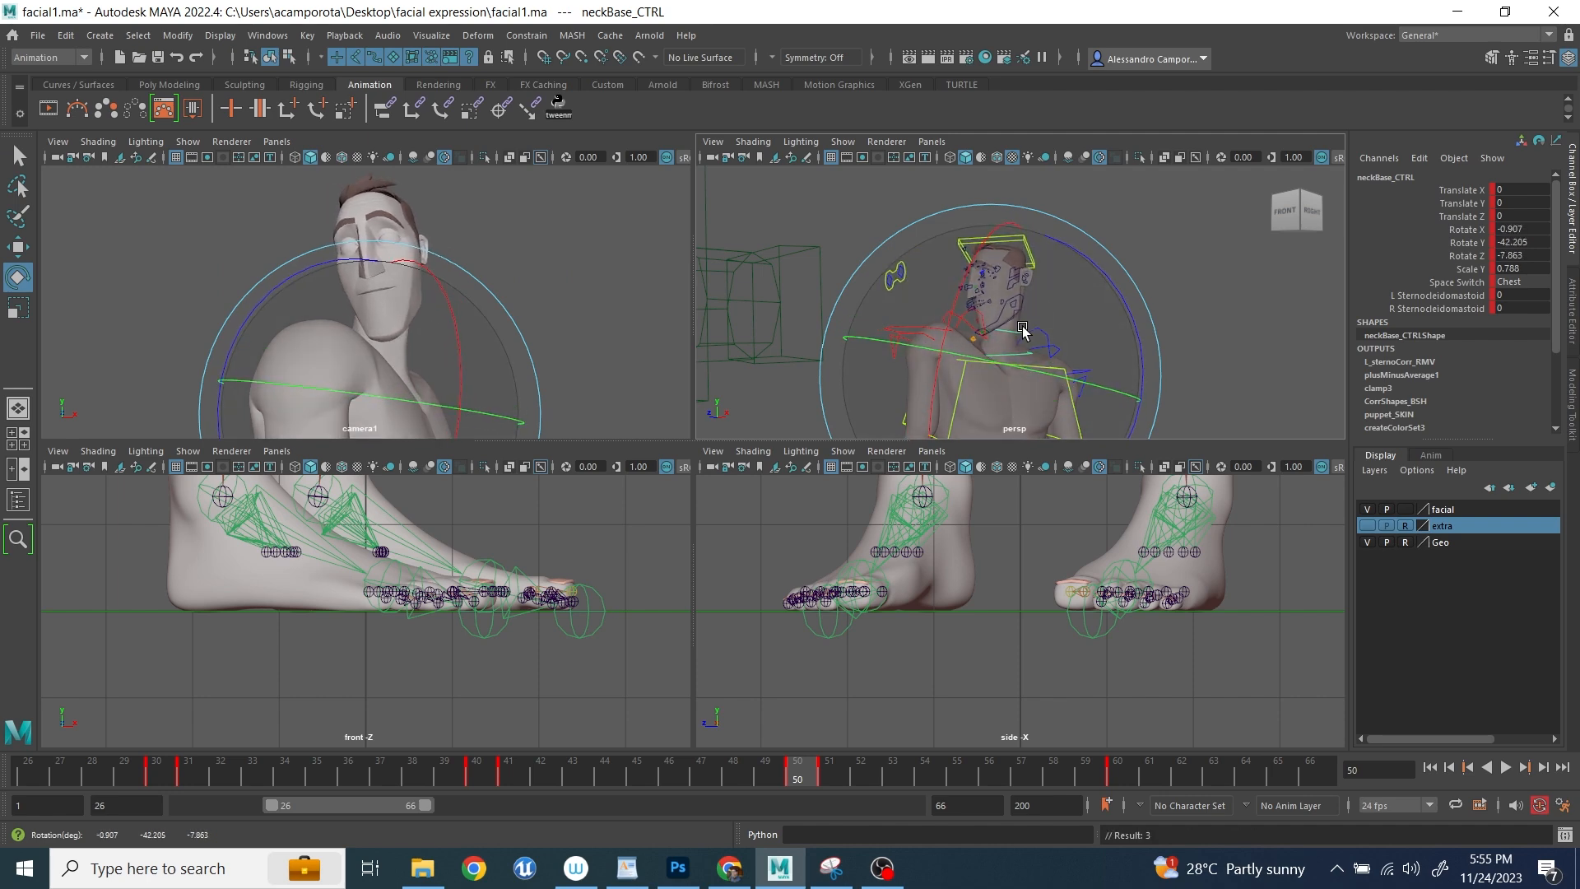
# - Lean the chest control to about -0.86, -0.65 and -4.57 in Rotate X, Y and Z
pyautogui.keyDown('alt'); pyautogui.moveTo(1030, 329); pyautogui.dragTo(985, 195, button='middle'); pyautogui.keyUp('alt')
pyautogui.click(1170, 348)
pyautogui.click(1030, 315)
pyautogui.moveTo(783, 330); pyautogui.dragTo(900, 303)
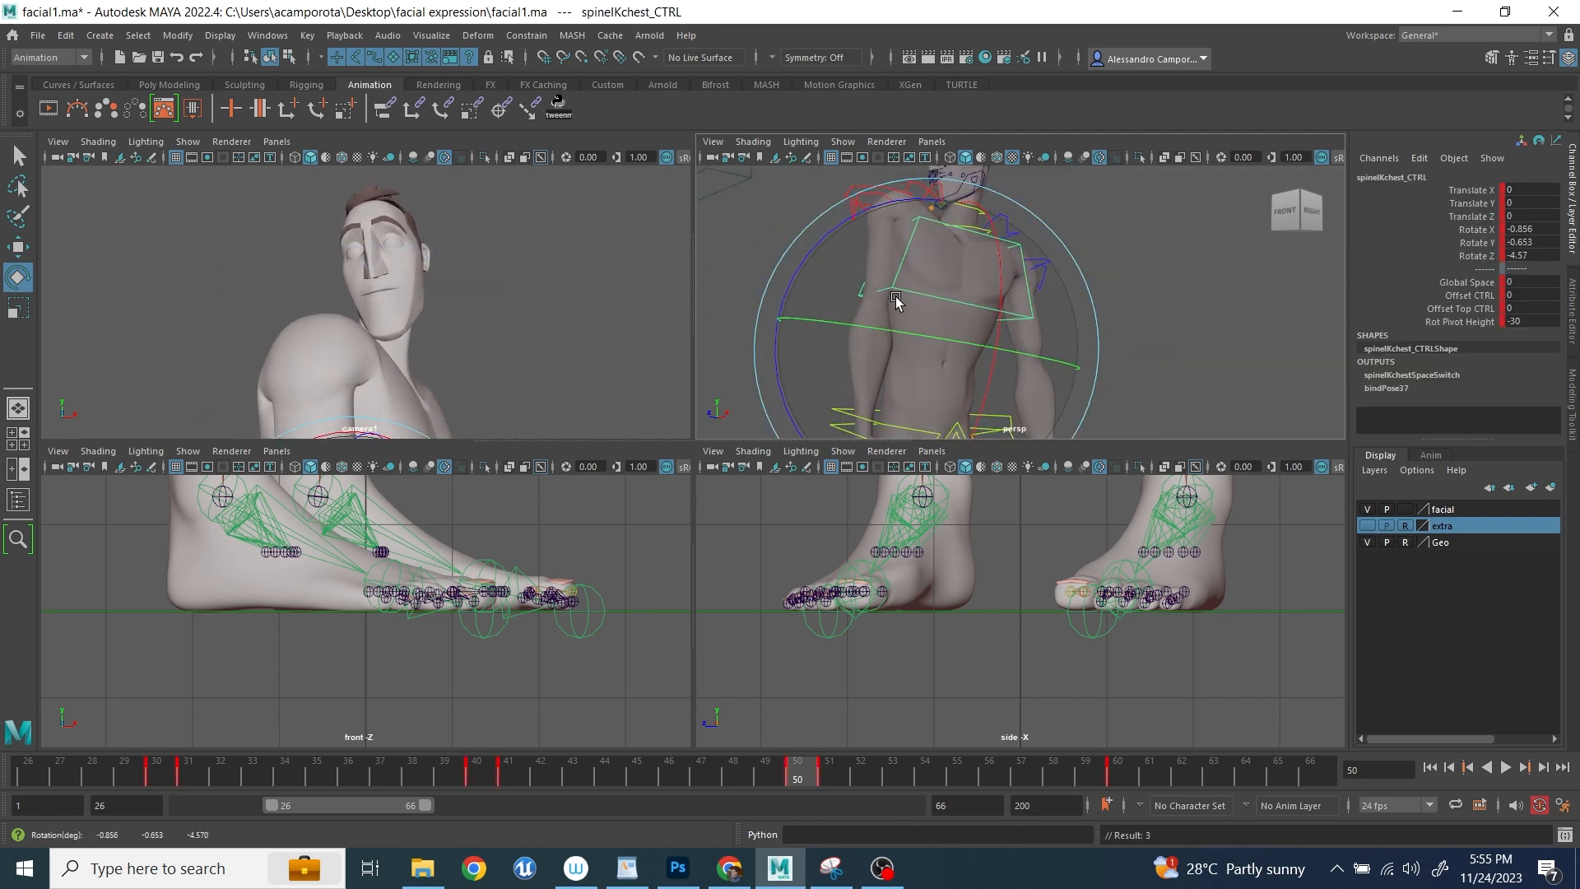
# - Rotate the right upper arm control to reshape the shoulder in the camera view
pyautogui.press('q')
pyautogui.click(857, 216)
pyautogui.click(854, 203)
pyautogui.press('e')
pyautogui.moveTo(817, 331); pyautogui.dragTo(801, 277)
# - Refine the head control's rotation to about 13.98, -40.52 and 17.28 in X, Y and Z
pyautogui.keyDown('alt'); pyautogui.moveTo(920, 247); pyautogui.dragTo(951, 387, button='middle'); pyautogui.keyUp('alt')
pyautogui.click(1139, 297)
pyautogui.click(1021, 268)
pyautogui.click(1005, 339)
pyautogui.scroll(5, 1000, 358)
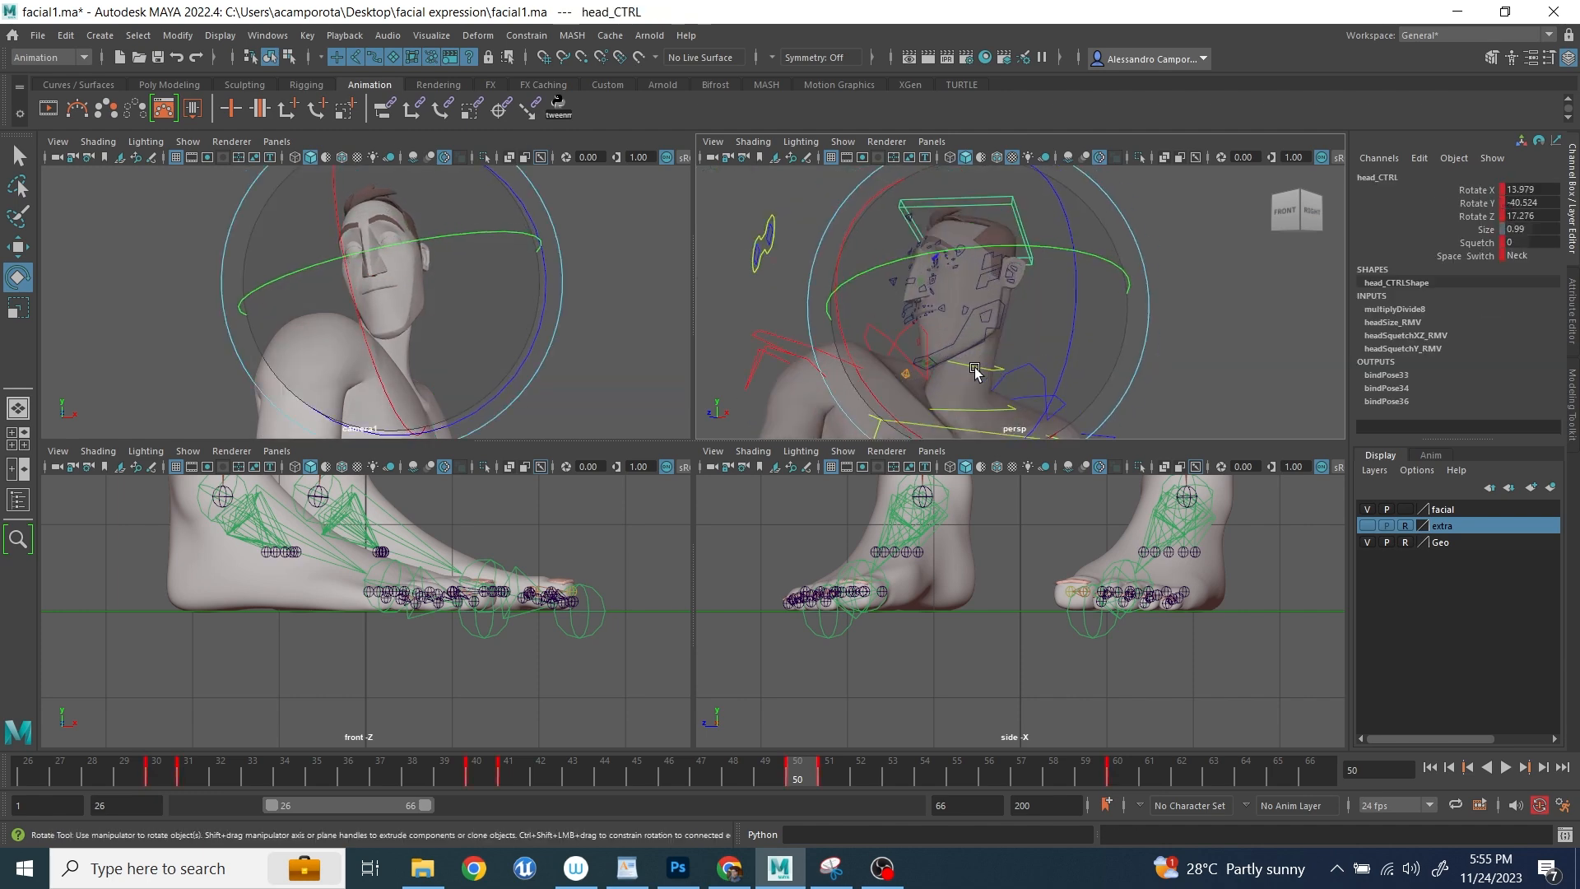
# - Try to move the lower lip control down
pyautogui.keyDown('alt'); pyautogui.moveTo(995, 370); pyautogui.dragTo(1089, 373); pyautogui.keyUp('alt')
pyautogui.scroll(6, 1090, 374)
pyautogui.press('q')
pyautogui.click(965, 385)
pyautogui.scroll(-5, 966, 388)
pyautogui.keyDown('alt'); pyautogui.moveTo(994, 401); pyautogui.dragTo(959, 407); pyautogui.keyUp('alt')
pyautogui.keyDown('alt'); pyautogui.moveTo(959, 407); pyautogui.dragTo(945, 359, button='middle'); pyautogui.keyUp('alt')
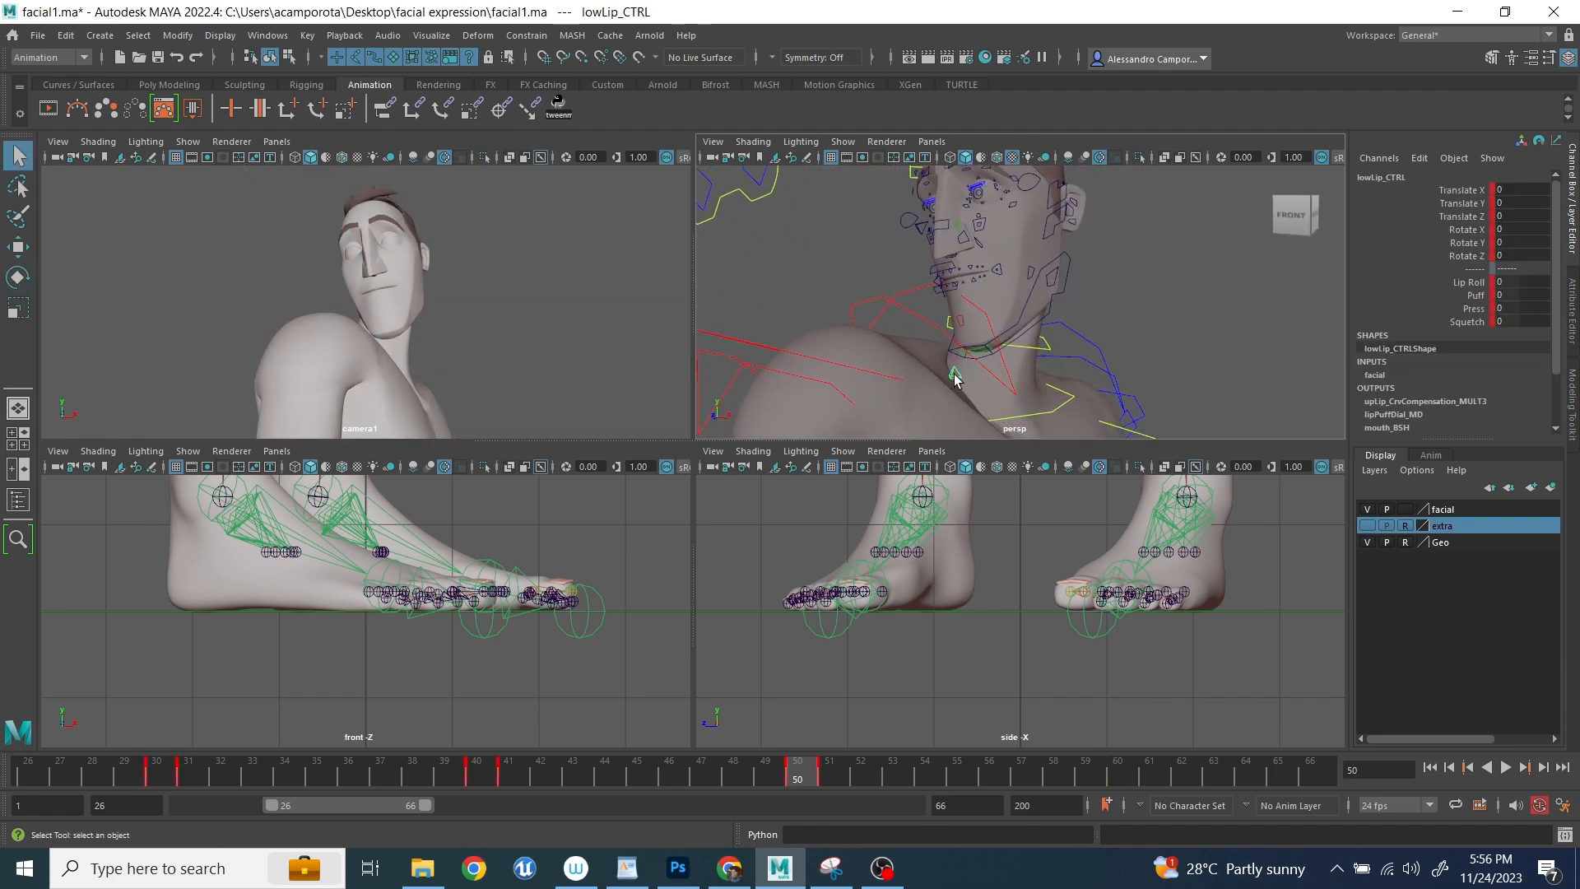
pyautogui.click(955, 371)
pyautogui.press('e')
pyautogui.press('w')
pyautogui.moveTo(955, 369); pyautogui.dragTo(960, 387)
pyautogui.hotkey('ctrl', 'z')
# - Try to open the mouth with the jaw control and pick the left mouth corner control
pyautogui.click(1038, 304)
pyautogui.click(959, 327)
pyautogui.press('e')
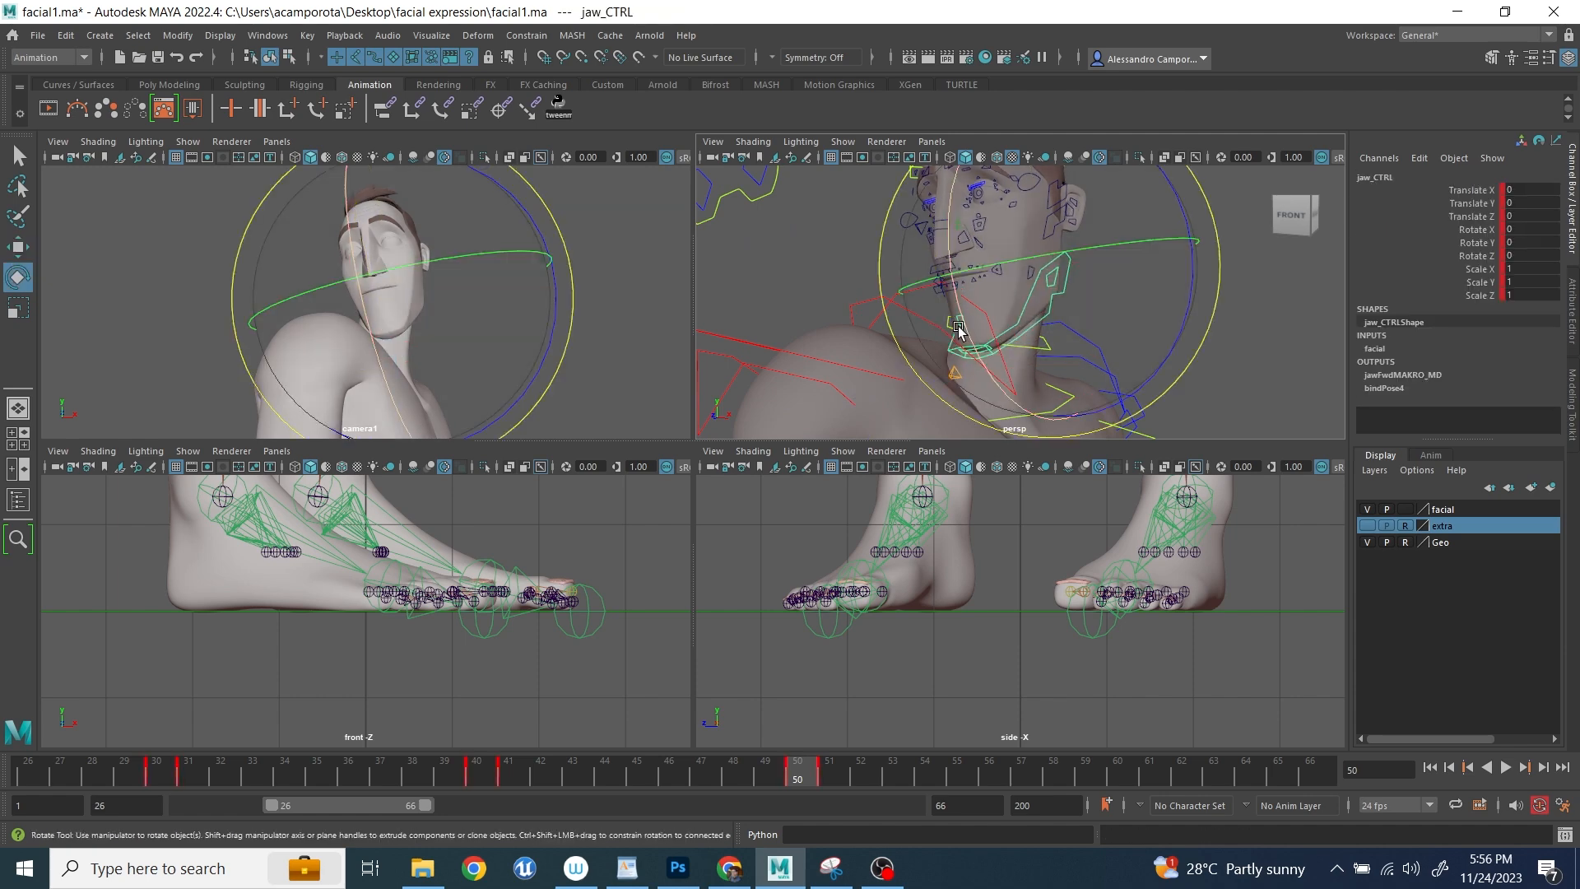
pyautogui.hotkey('ctrl', 'z')
pyautogui.scroll(5, 979, 325)
pyautogui.press('q')
pyautogui.click(985, 295)
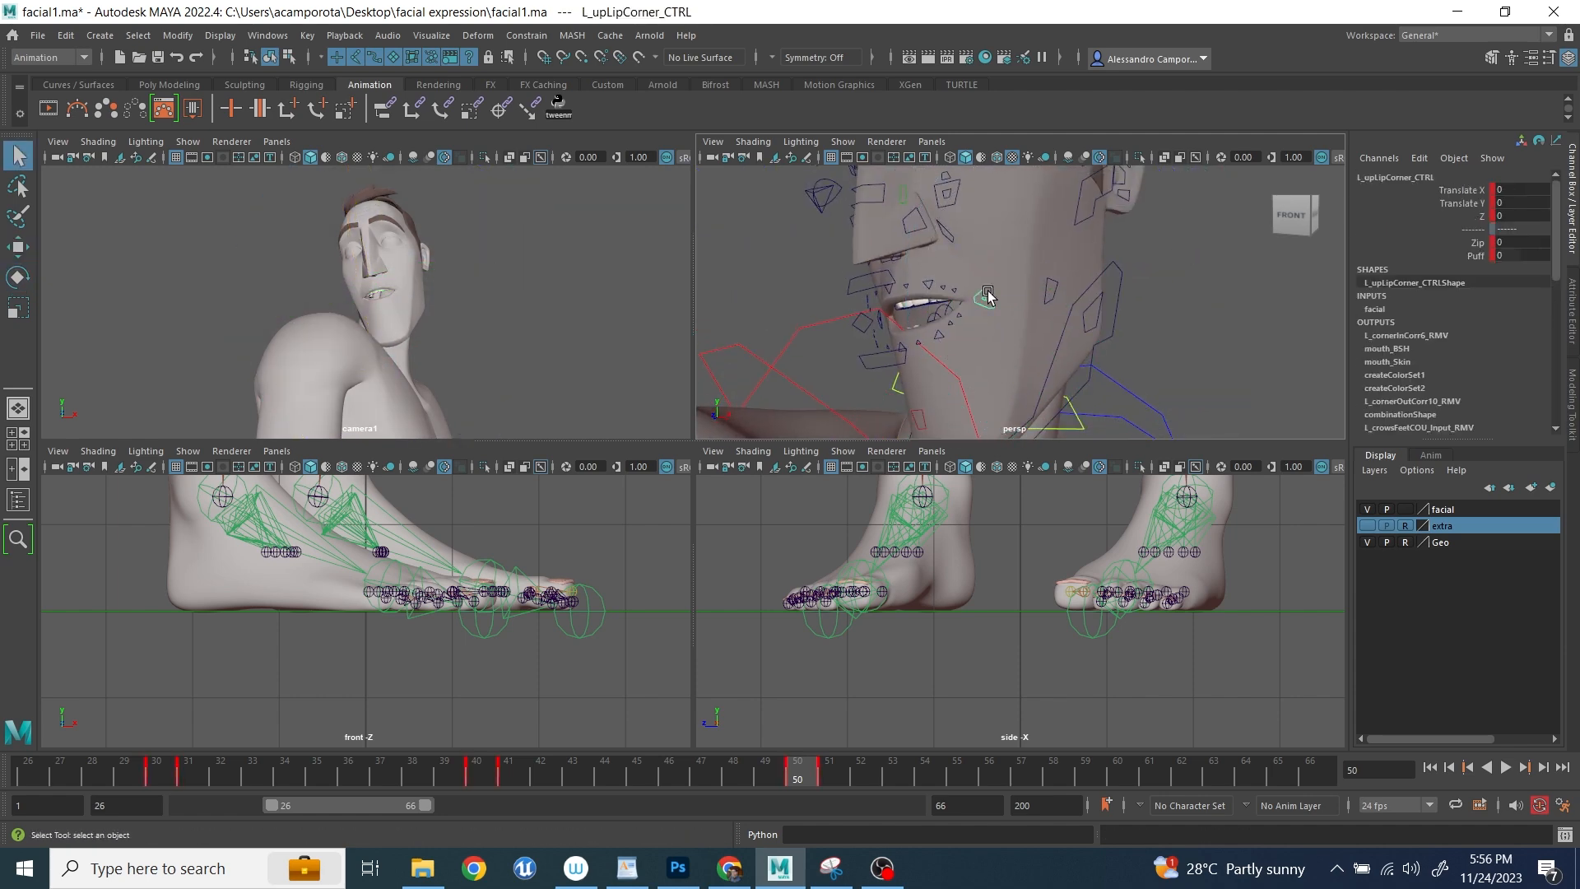
# - Try rotating the chin (mentalis) and jaw controls to shape an open smile
pyautogui.keyDown('alt'); pyautogui.moveTo(839, 271); pyautogui.dragTo(859, 353); pyautogui.keyUp('alt')
pyautogui.click(1074, 318)
pyautogui.click(918, 343)
pyautogui.press('e')
pyautogui.moveTo(783, 279); pyautogui.dragTo(806, 317)
pyautogui.hotkey('ctrl', 'z')
pyautogui.click(1003, 373)
pyautogui.moveTo(1045, 281); pyautogui.dragTo(1075, 290)
pyautogui.hotkey('ctrl', 'z')
pyautogui.hotkey('ctrl', 'z')
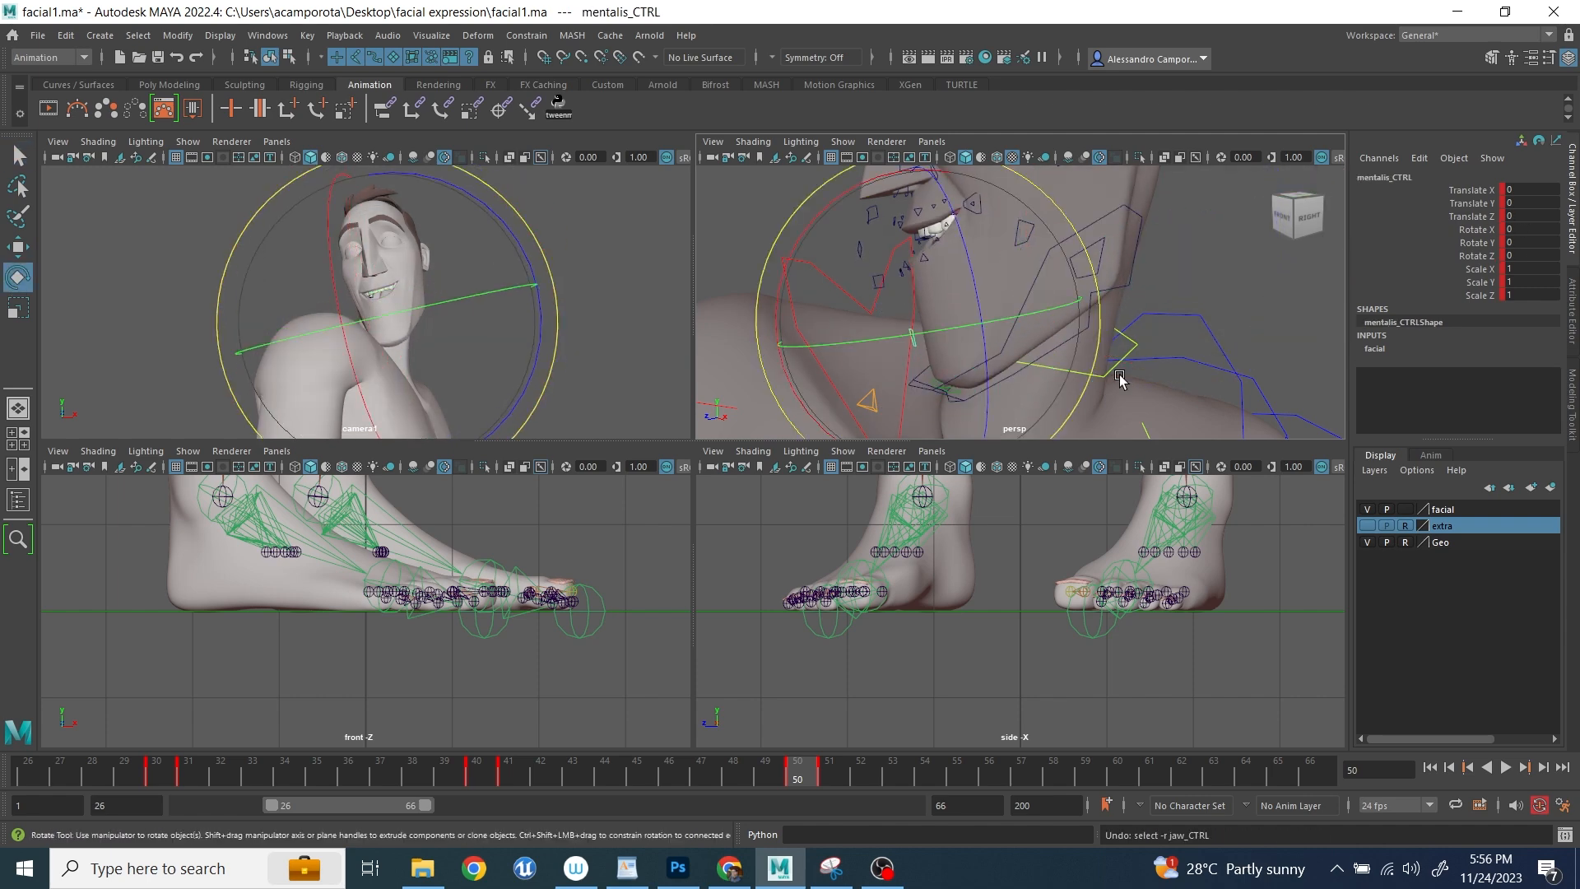
# - Undo the remaining jaw and mouth edits back to the closed mouth
pyautogui.hotkey('ctrl', 'z')
pyautogui.hotkey('ctrl', 'z')
pyautogui.hotkey('ctrl', 'z')
pyautogui.hotkey('ctrl', 'z')
pyautogui.hotkey('ctrl', 'z')
pyautogui.hotkey('ctrl', 'z')
pyautogui.keyDown('alt'); pyautogui.moveTo(1047, 348); pyautogui.dragTo(1106, 341); pyautogui.keyUp('alt')
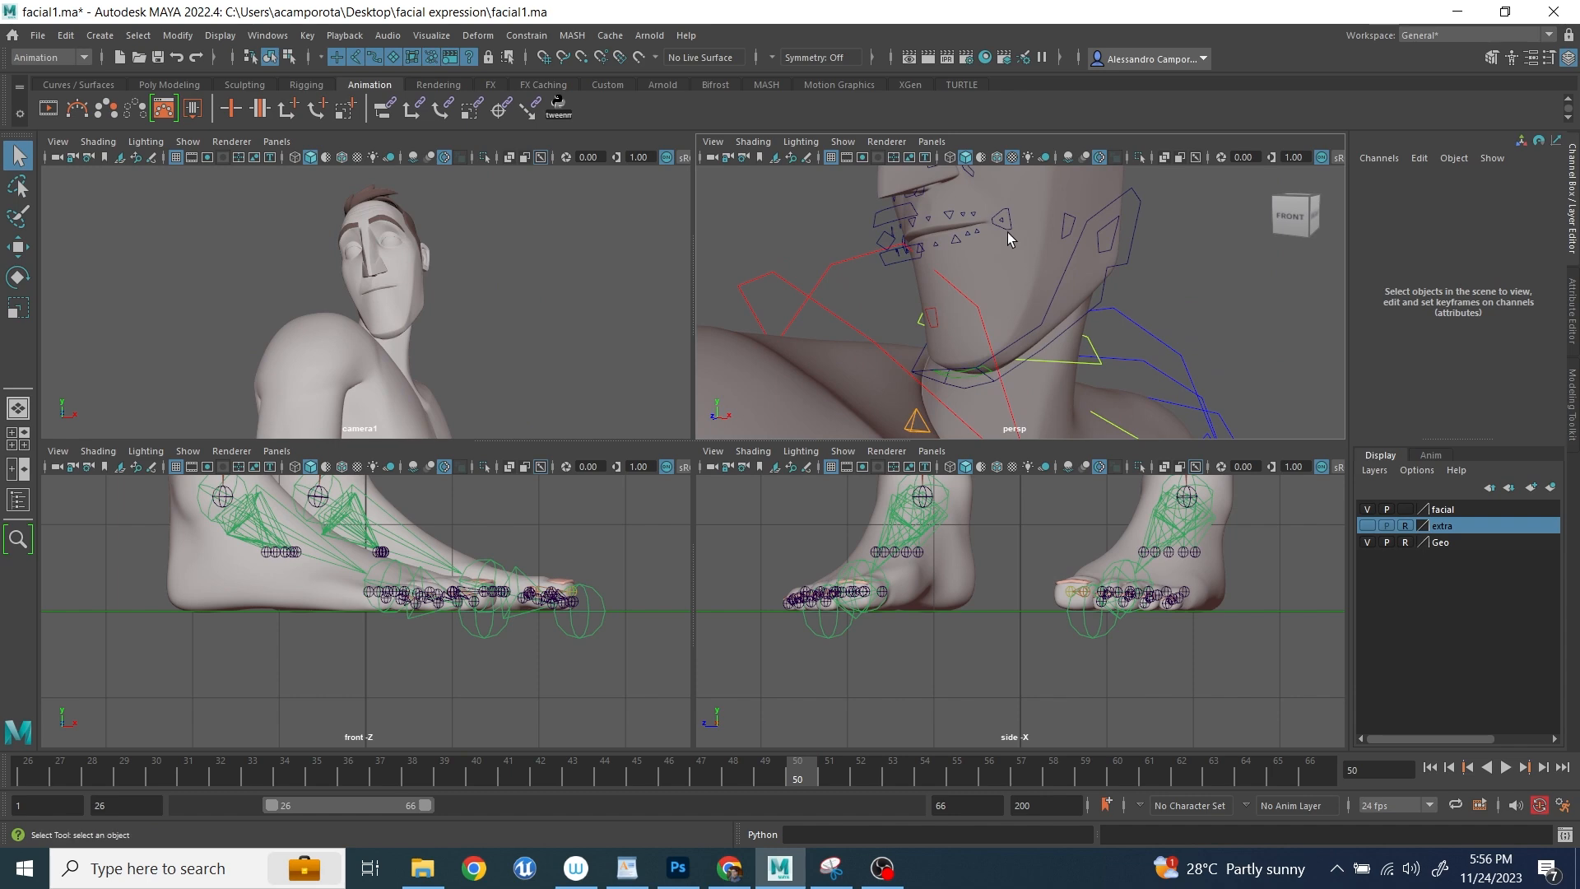
# - Raise the left mouth corner control into a closed smile and clear the selection
pyautogui.click(1009, 220)
pyautogui.keyDown('alt'); pyautogui.moveTo(1008, 206); pyautogui.dragTo(1014, 300, button='middle'); pyautogui.keyUp('alt')
pyautogui.press('w')
pyautogui.moveTo(994, 314); pyautogui.dragTo(1013, 278)
pyautogui.keyDown('alt'); pyautogui.moveTo(928, 321); pyautogui.dragTo(903, 386); pyautogui.keyUp('alt')
pyautogui.click(635, 332)
# - Rotate the right upper arm FK control to about 0.41, 1.97 and -66.12 in X, Y and Z
pyautogui.scroll(-8, 980, 300)
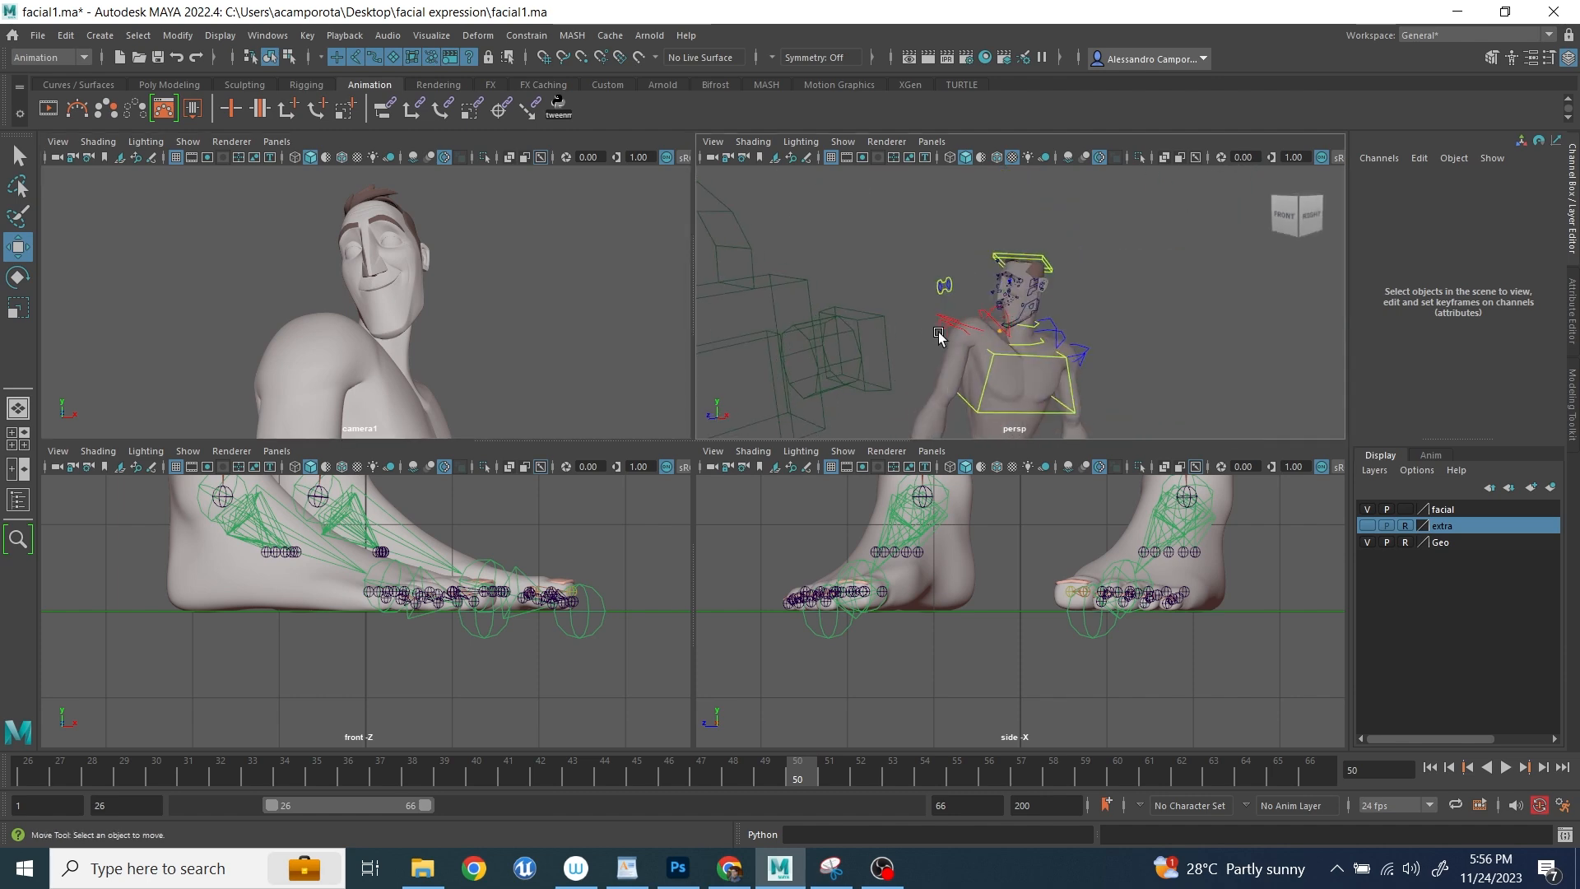
pyautogui.click(938, 331)
pyautogui.press('e')
pyautogui.moveTo(806, 349); pyautogui.dragTo(857, 355)
pyautogui.press('q')
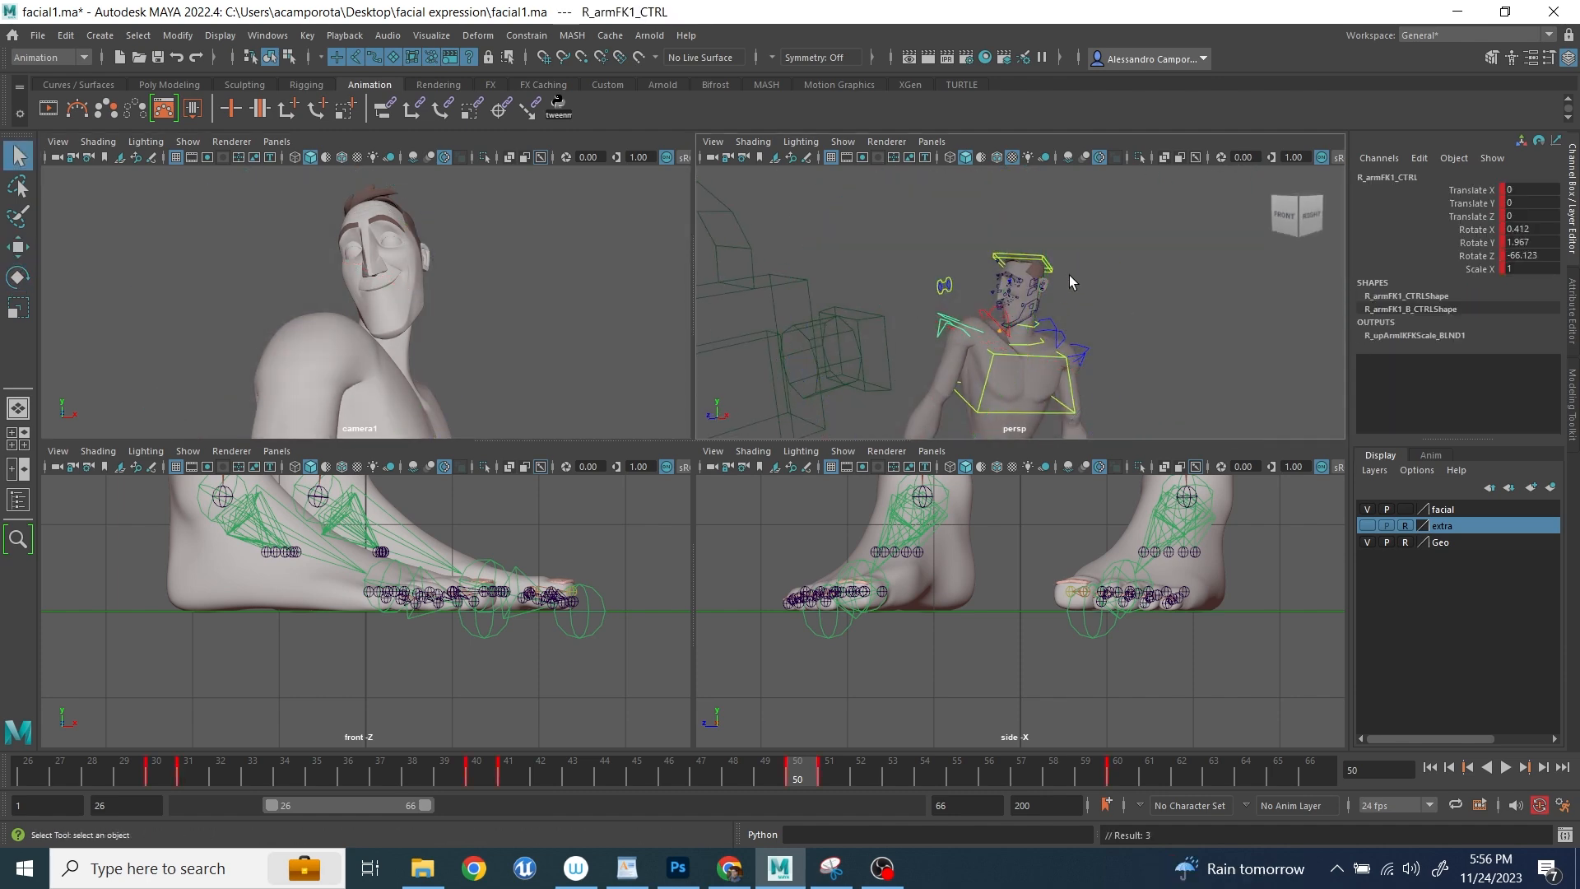
# - Adjust the head control's rotation to about 11.63, -40.38 and 18.26 in X, Y and Z
pyautogui.click(1051, 269)
pyautogui.press('space')
pyautogui.press('e')
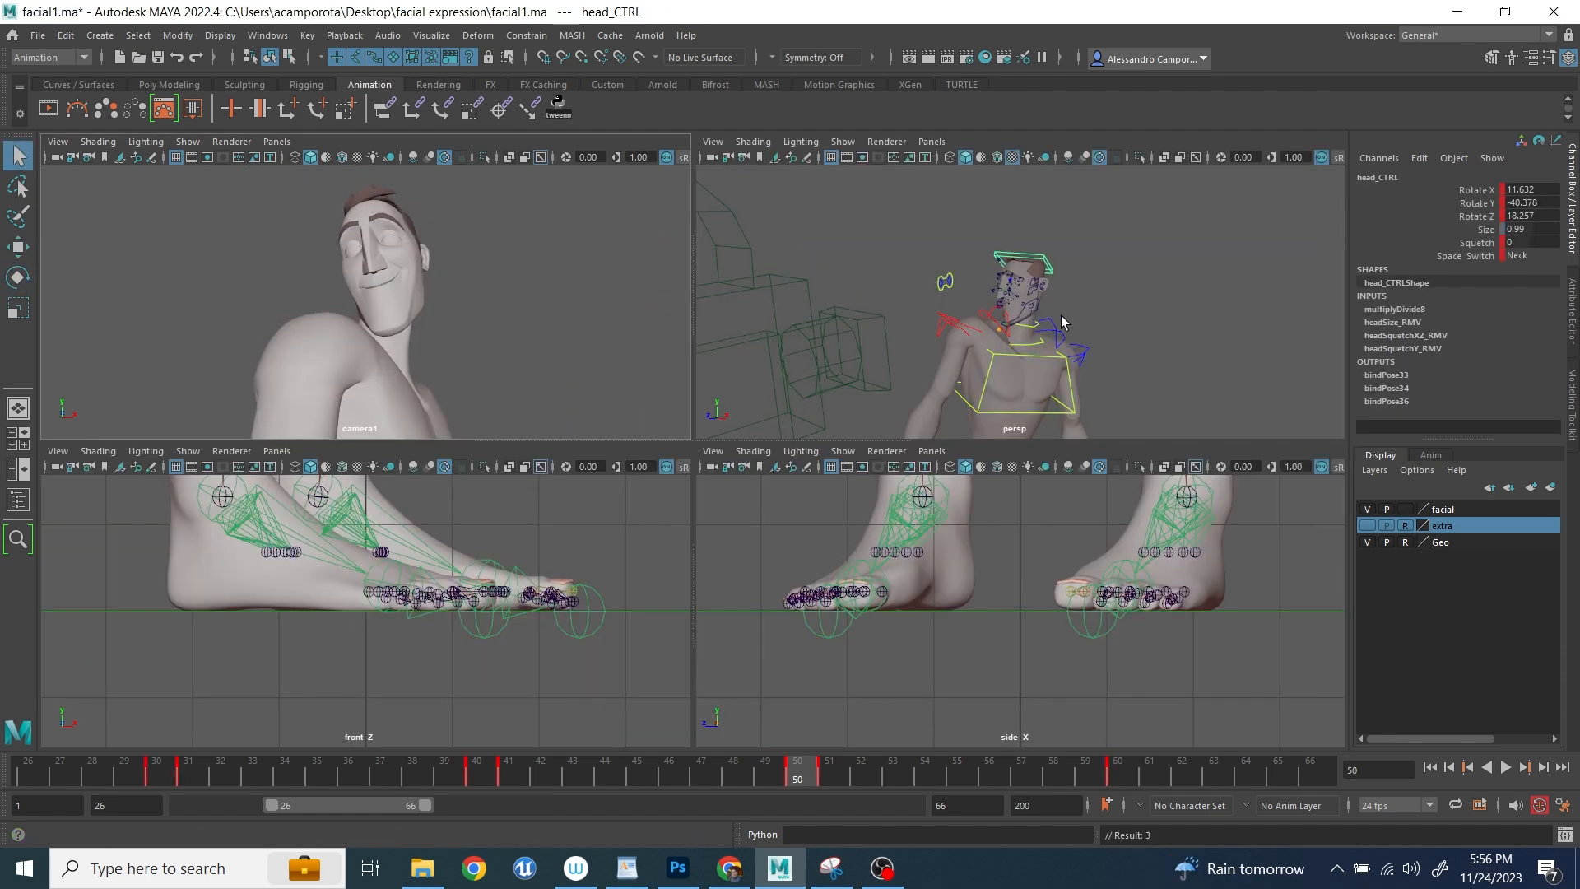
pyautogui.keyDown('alt'); pyautogui.moveTo(1136, 221); pyautogui.dragTo(1068, 306); pyautogui.keyUp('alt')
# - Raise both corrugator brow controls to about 0.43 in Translate Y and adjust the height of the middle brow controls
pyautogui.click(1026, 307)
pyautogui.click(1127, 284)
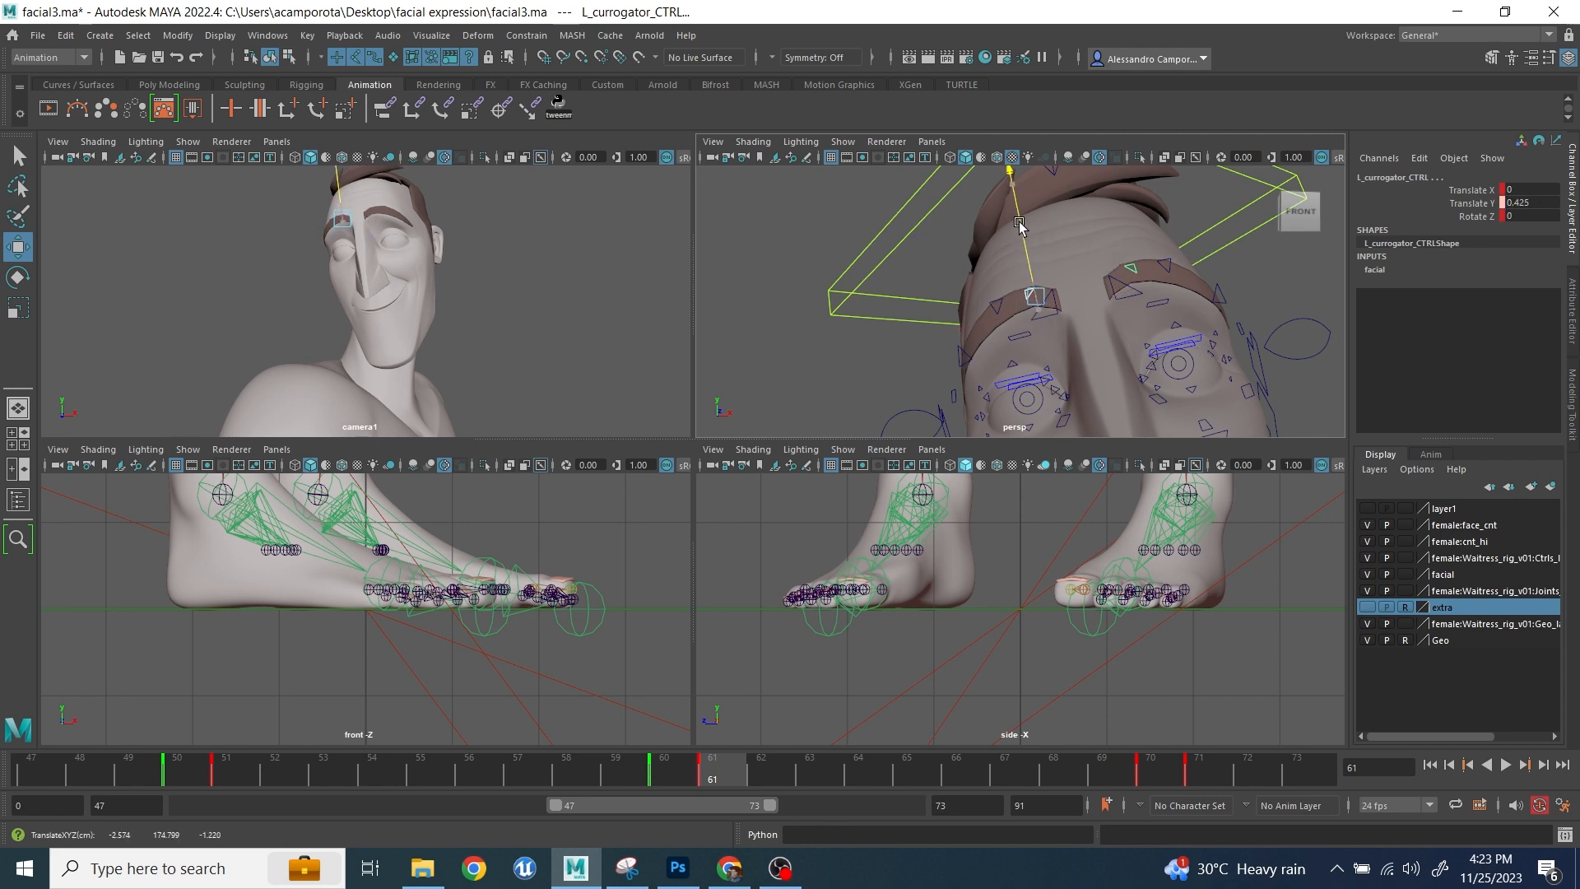
pyautogui.click(995, 305)
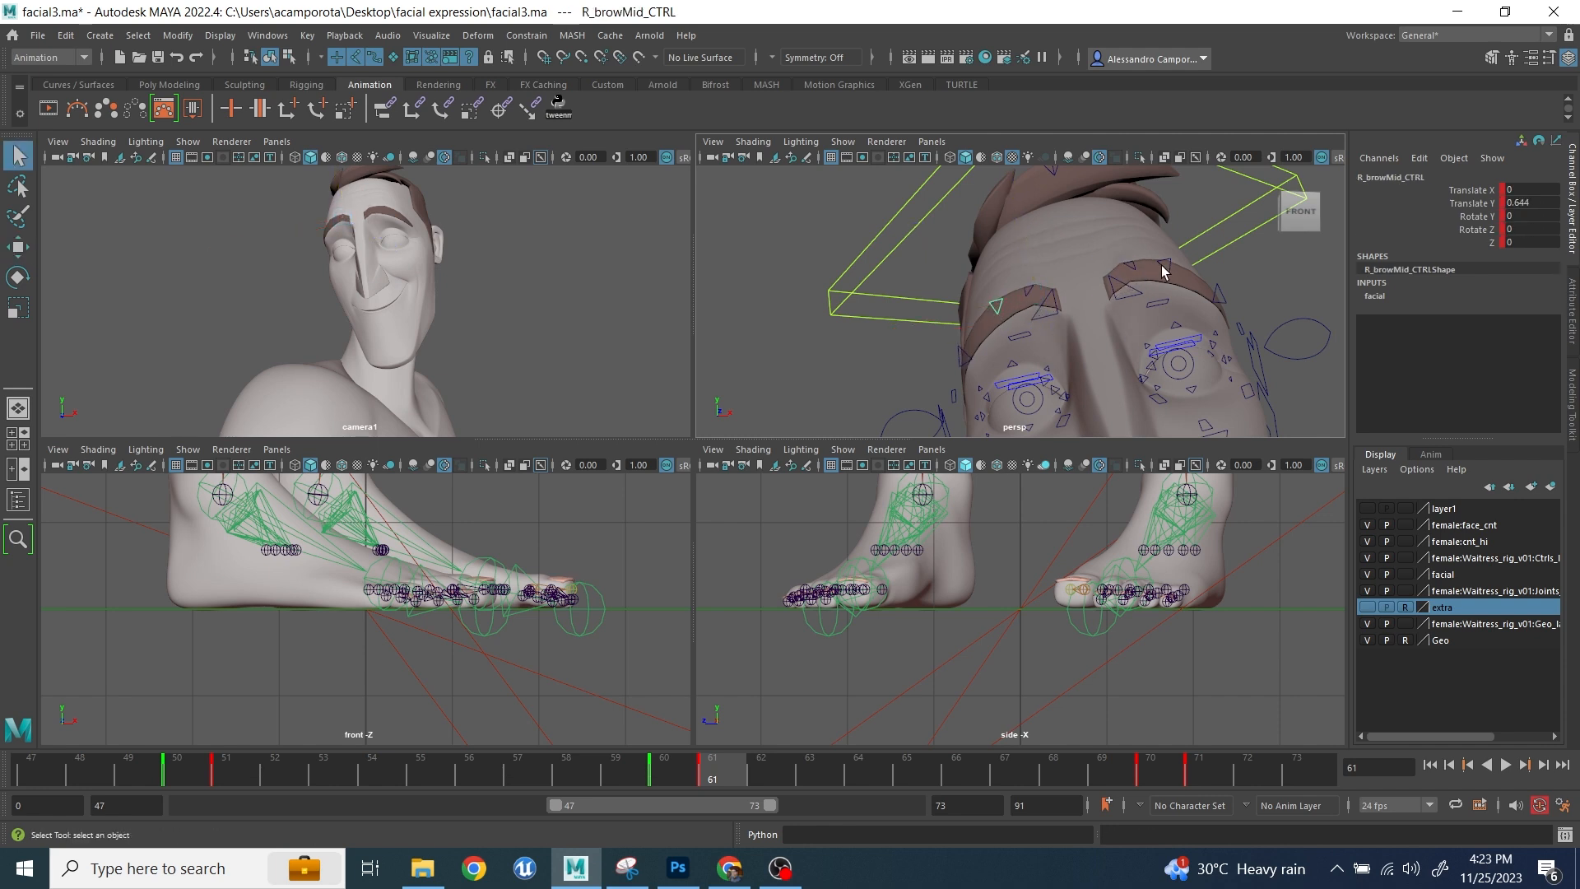
pyautogui.moveTo(995, 228); pyautogui.dragTo(1003, 314)
pyautogui.click(1007, 340)
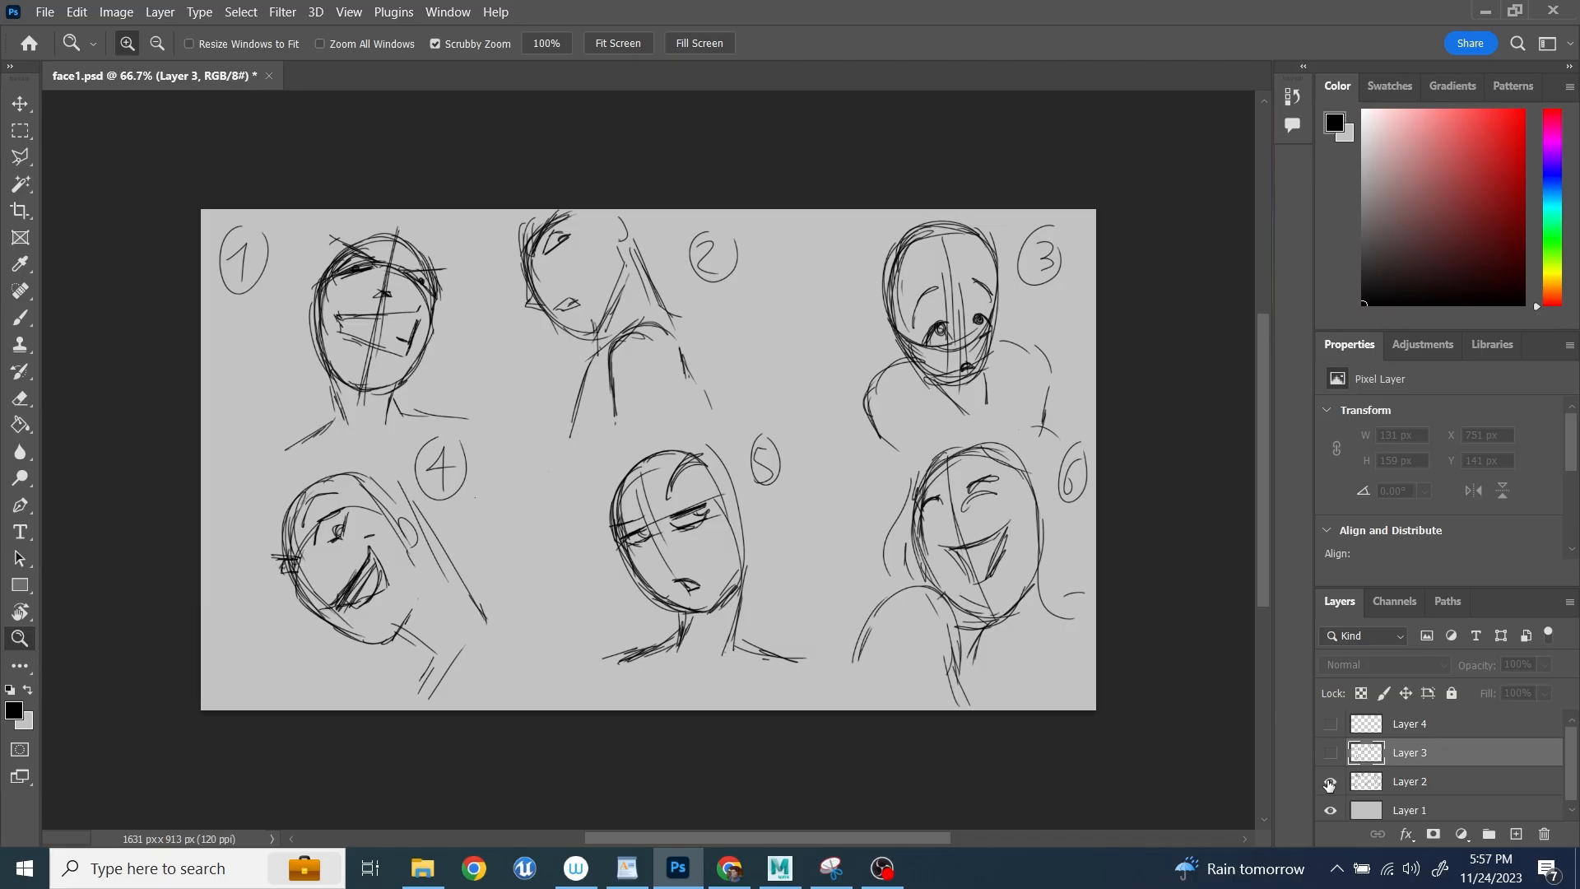
# - Hide Layer 2 and show the Layer 3 sketches in face1.psd, and return to Maya
pyautogui.click(1330, 781)
pyautogui.click(1330, 752)
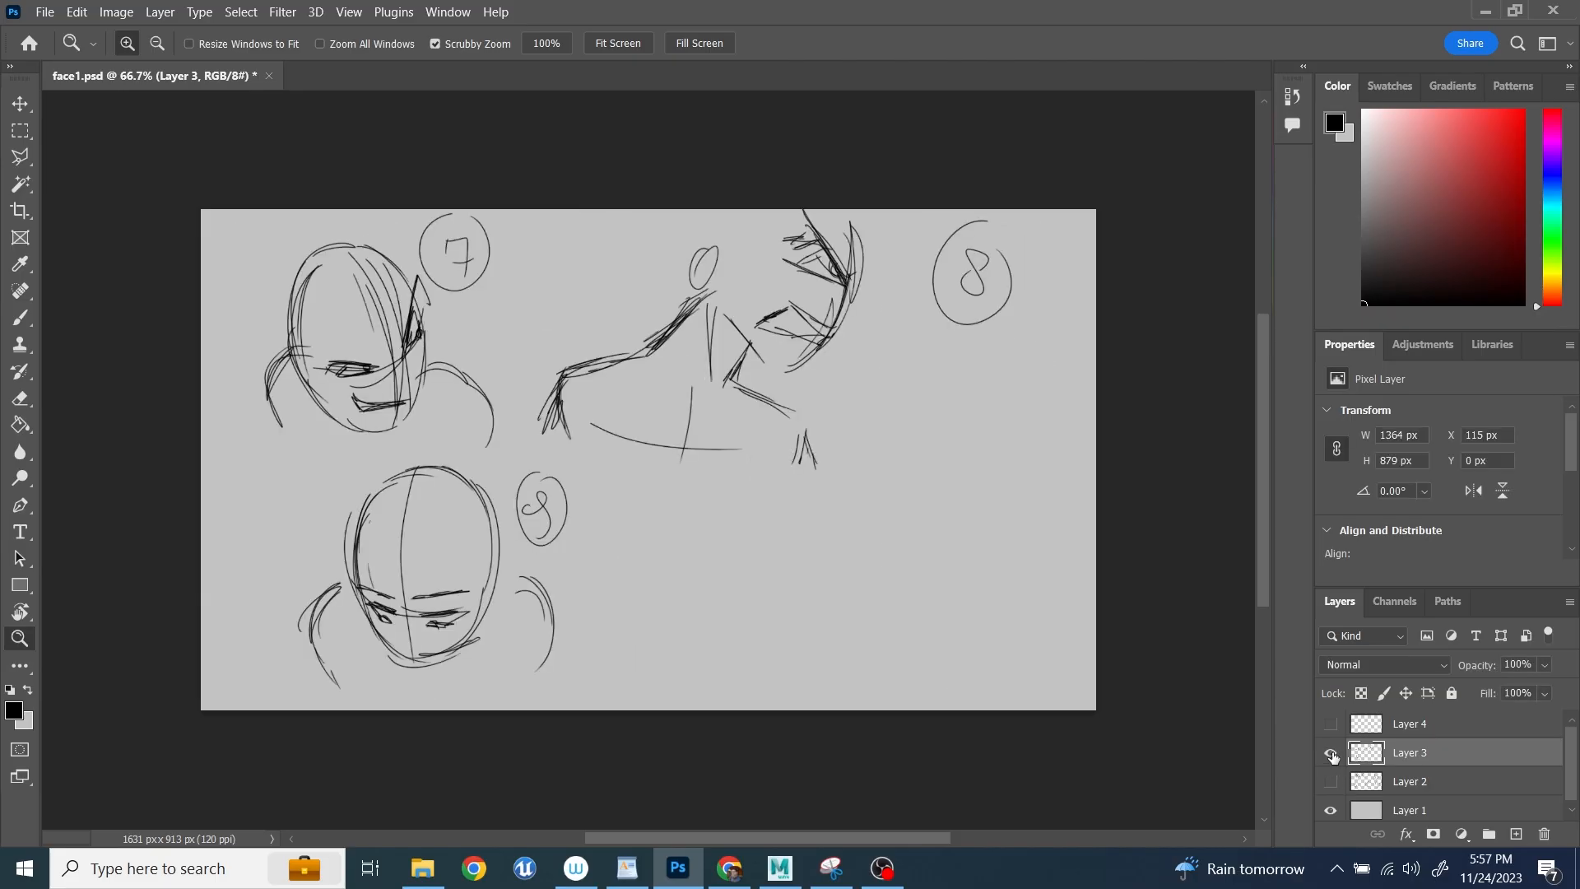
pyautogui.click(1485, 16)
# - Select all the rig controls together with the camera in the perspective view
pyautogui.click(852, 250)
pyautogui.scroll(6, 911, 290)
pyautogui.moveTo(907, 250); pyautogui.dragTo(1257, 491)
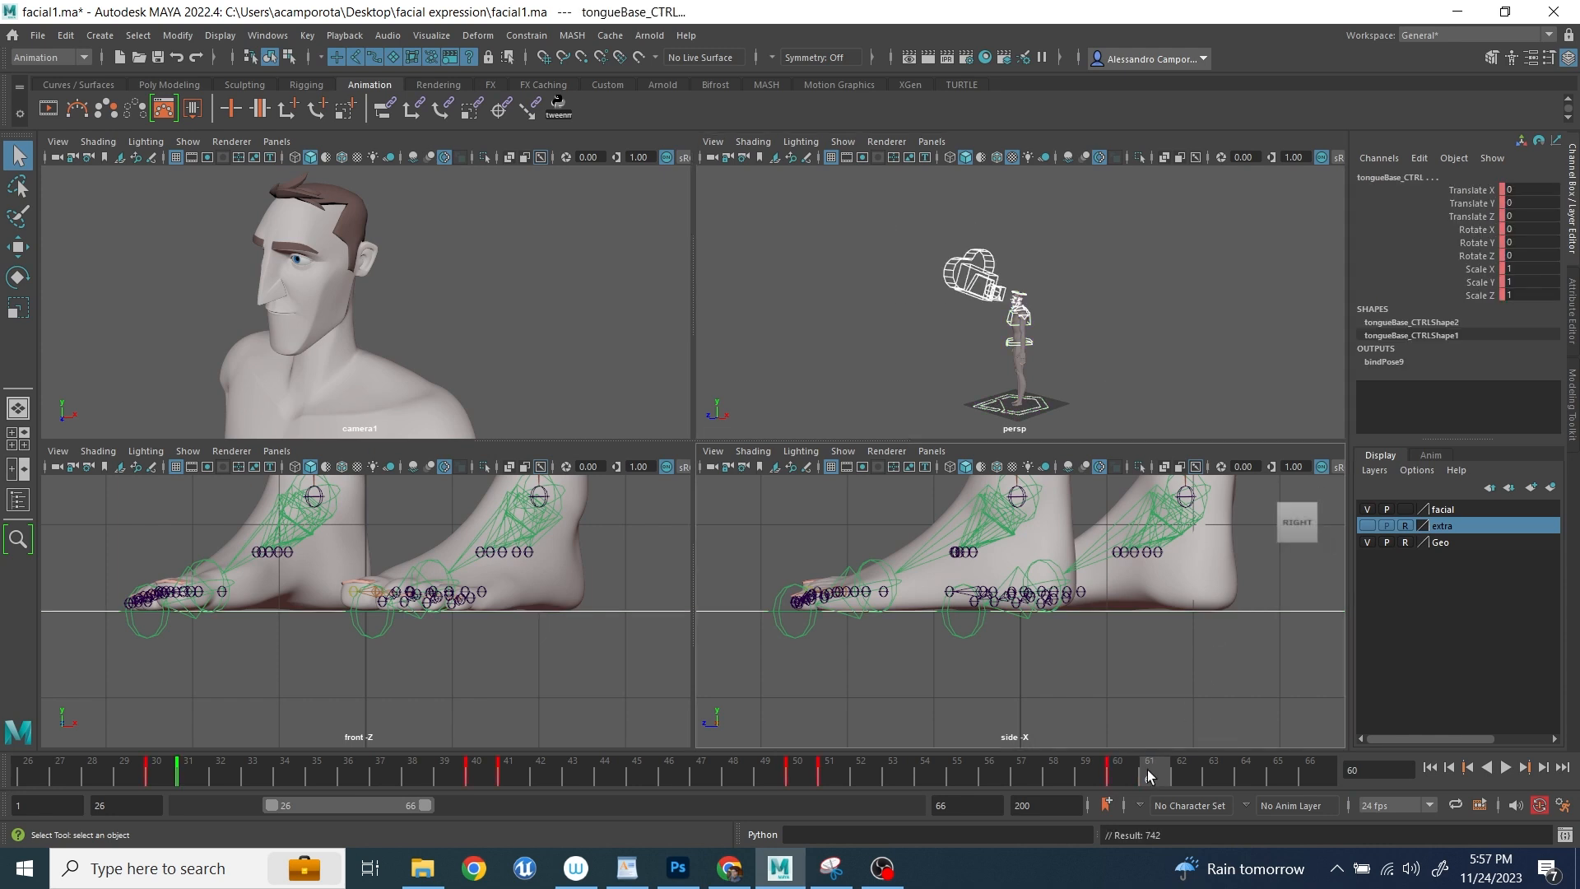
# - Rotate the body control to about 4.83, 3.53 and 0.30 degrees in X, Y and Z
pyautogui.scroll(5, 1070, 301)
pyautogui.click(1005, 291)
pyautogui.press('e')
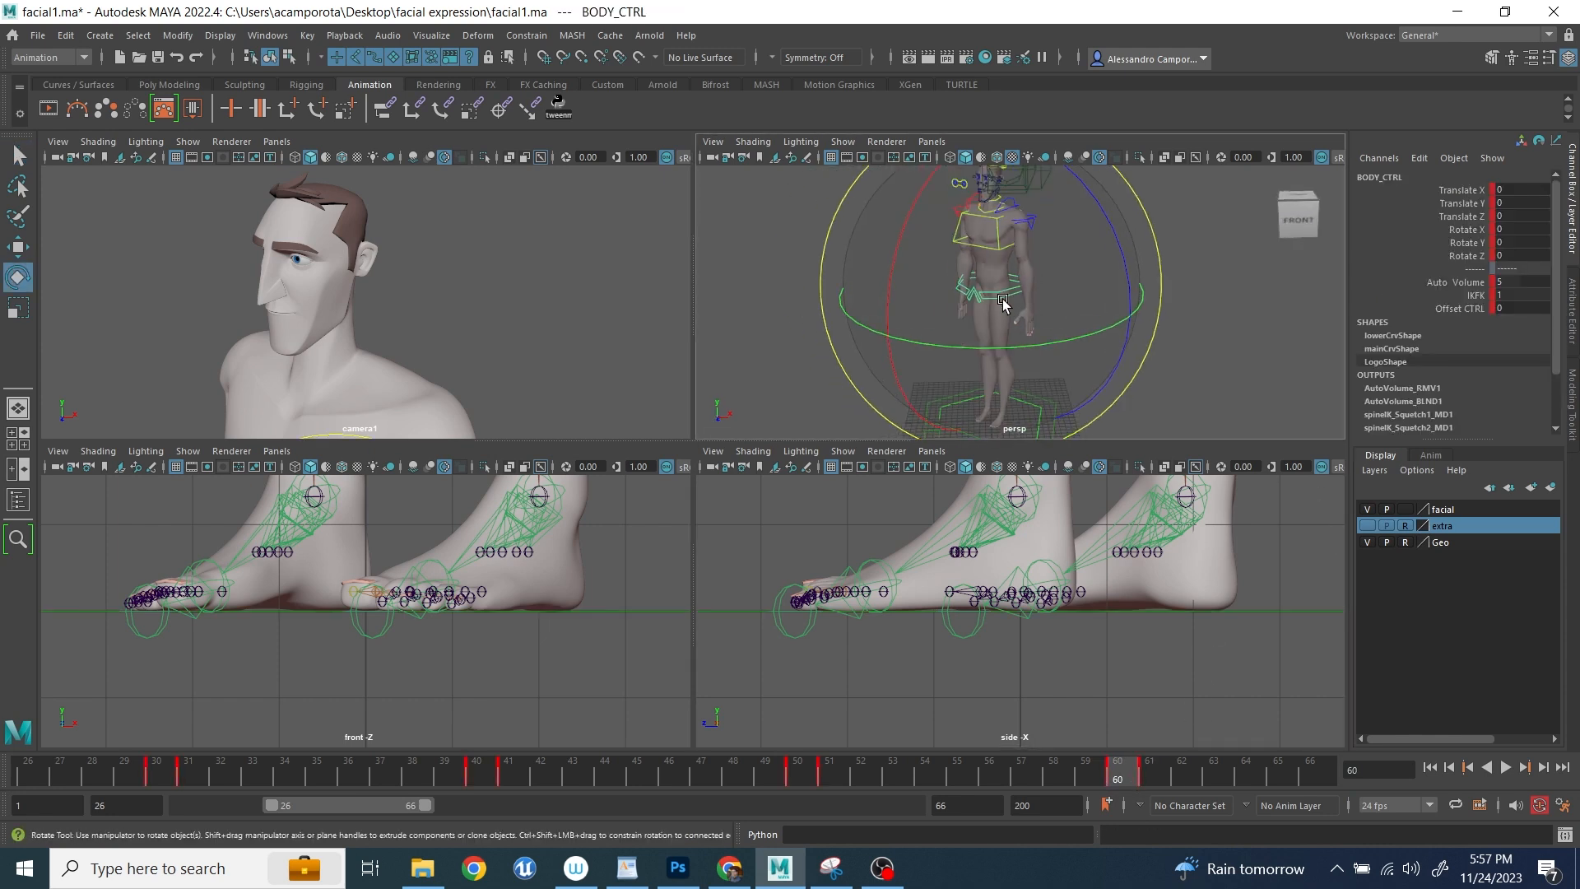
pyautogui.moveTo(895, 262); pyautogui.dragTo(1039, 301)
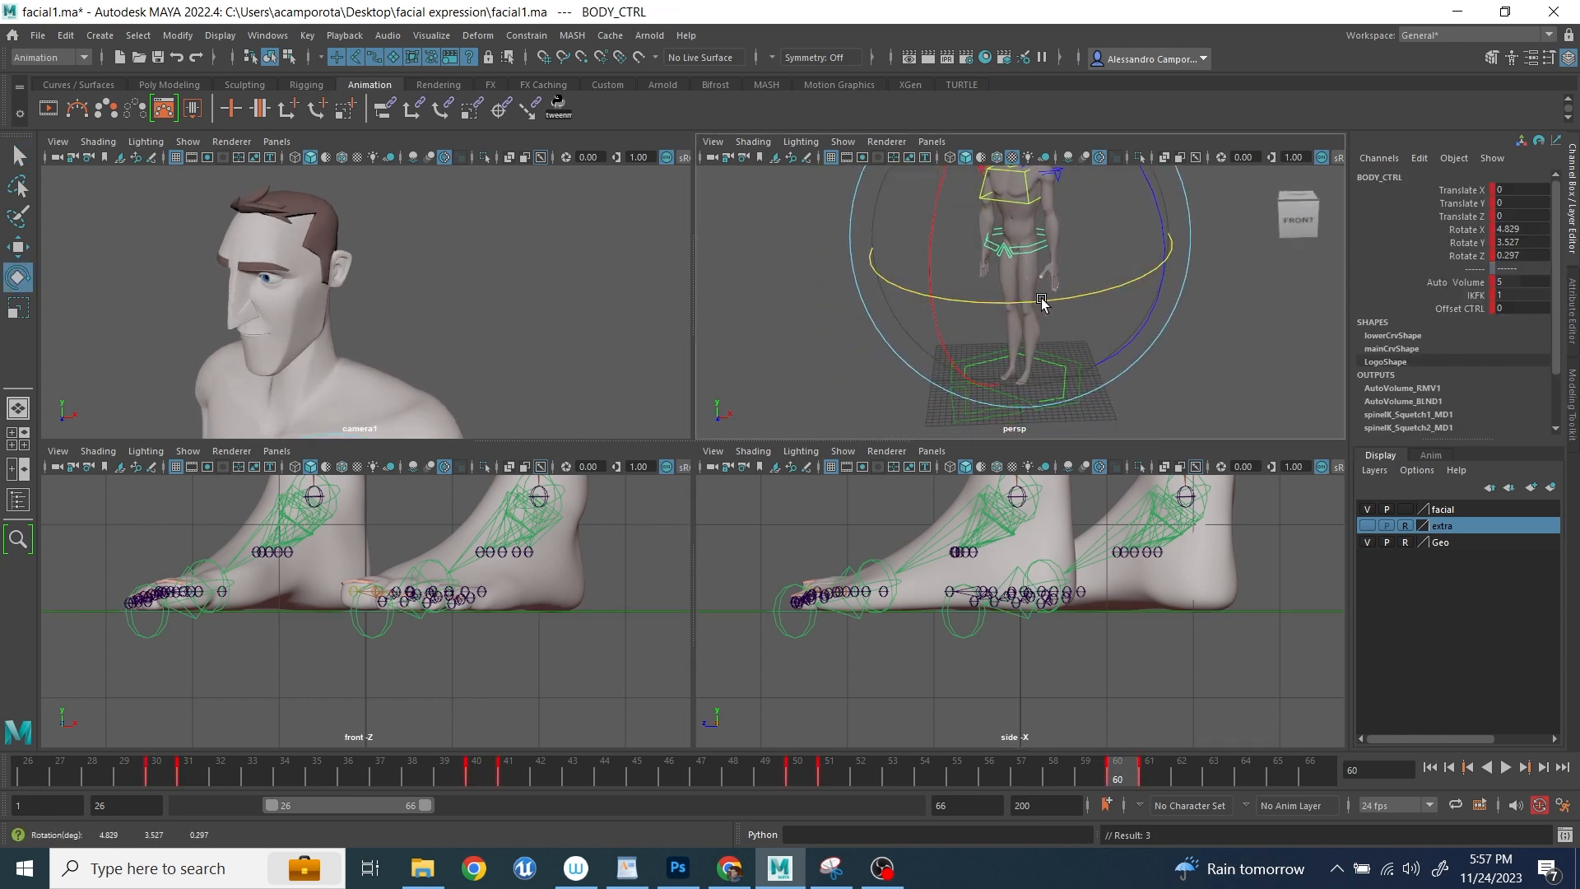
pyautogui.press('q')
# - Tilt the neck base control forward to about 12.37 degrees in Rotate X
pyautogui.keyDown('alt'); pyautogui.moveTo(1043, 234); pyautogui.dragTo(1051, 338, button='middle'); pyautogui.keyUp('alt')
pyautogui.scroll(5, 1051, 338)
pyautogui.click(1058, 269)
pyautogui.press('e')
pyautogui.moveTo(985, 238); pyautogui.dragTo(967, 276)
pyautogui.keyDown('alt'); pyautogui.moveTo(1016, 218); pyautogui.dragTo(1039, 324, button='middle'); pyautogui.keyUp('alt')
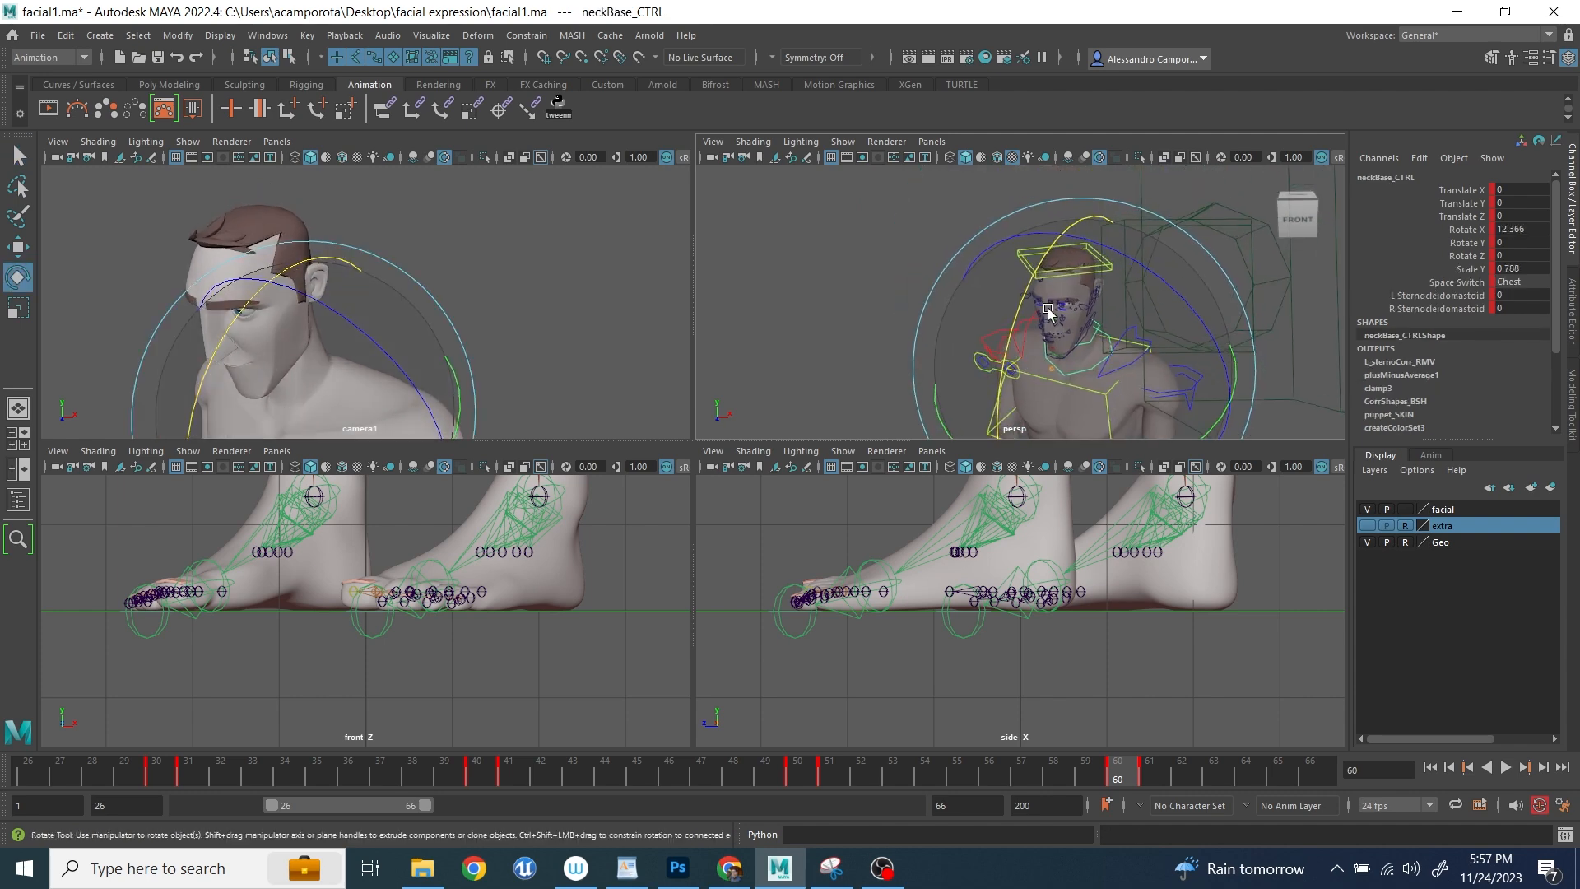
# - Rotate the head control to about -1.48, 31.11 and -3.24 degrees in X, Y and Z to match the sketch, and key it
pyautogui.click(1059, 271)
pyautogui.press('space')
pyautogui.moveTo(604, 565)
pyautogui.mouseDown()
pyautogui.moveTo(610, 534)
pyautogui.moveTo(625, 576)
pyautogui.mouseUp()
pyautogui.click(678, 868)
pyautogui.click(684, 870)
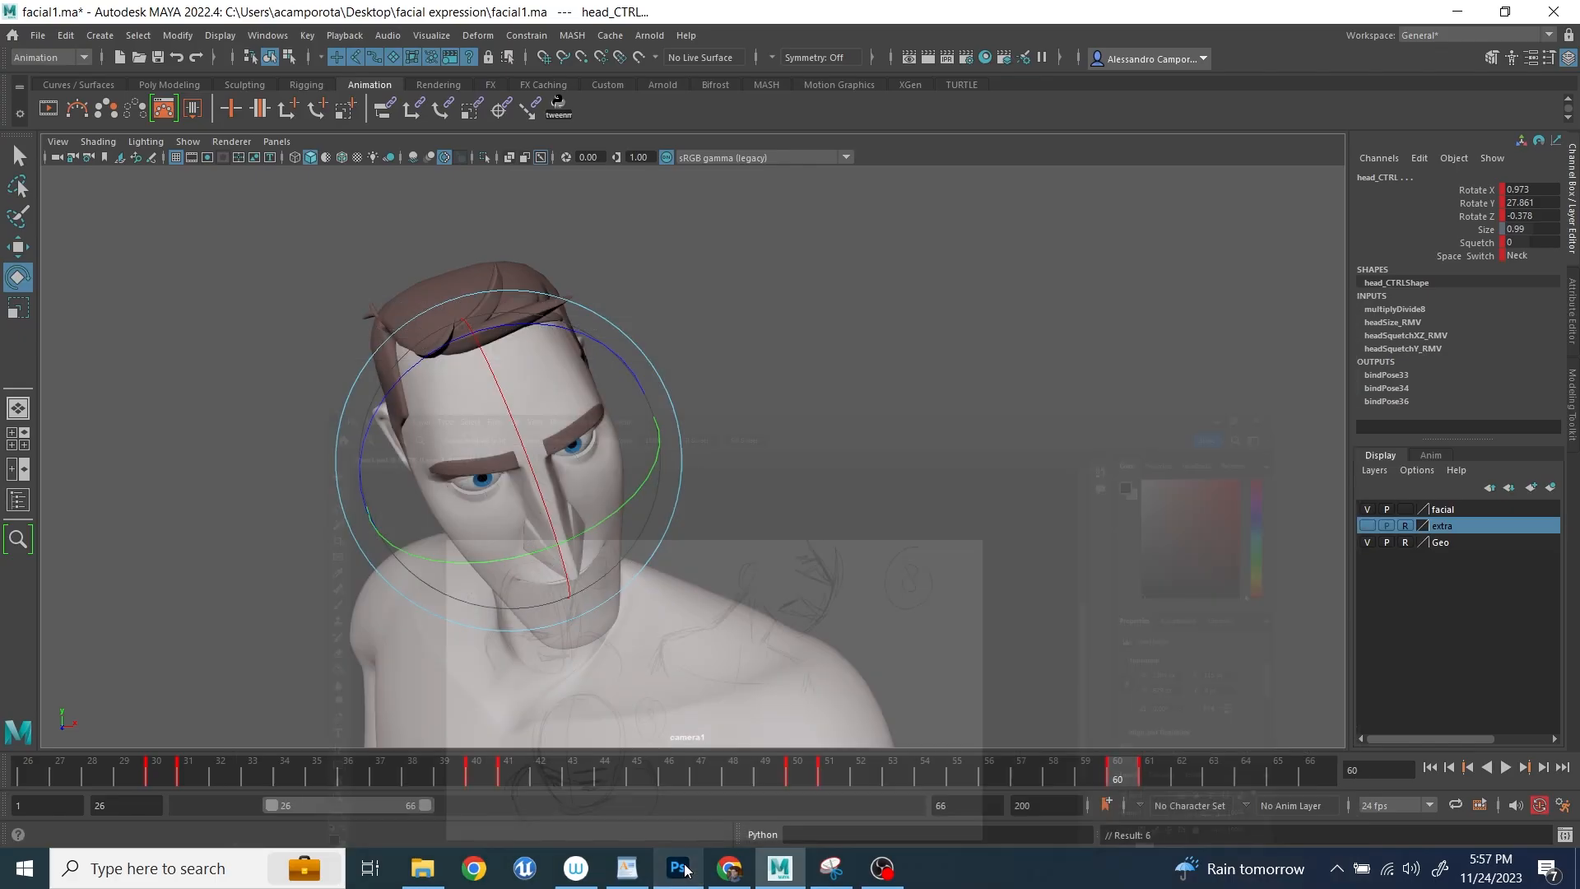
pyautogui.moveTo(483, 403); pyautogui.dragTo(431, 432)
pyautogui.moveTo(418, 525); pyautogui.dragTo(450, 535)
pyautogui.press('s')
pyautogui.moveTo(594, 434)
pyautogui.mouseDown()
pyautogui.moveTo(585, 396)
pyautogui.moveTo(569, 418)
pyautogui.mouseUp()
pyautogui.moveTo(571, 529); pyautogui.dragTo(606, 527)
pyautogui.press('s')
# - Raise the character's left outer brow control to 2 in Translate Y
pyautogui.press('space')
pyautogui.keyDown('alt'); pyautogui.moveTo(1086, 318); pyautogui.dragTo(1164, 335, button='right'); pyautogui.keyUp('alt')
pyautogui.keyDown('alt'); pyautogui.moveTo(1164, 336); pyautogui.dragTo(1082, 341, button='middle'); pyautogui.keyUp('alt')
pyautogui.keyDown('alt'); pyautogui.moveTo(1082, 339); pyautogui.dragTo(1172, 412, button='right'); pyautogui.keyUp('alt')
pyautogui.keyDown('alt'); pyautogui.moveTo(1173, 411); pyautogui.dragTo(1044, 390, button='middle'); pyautogui.keyUp('alt')
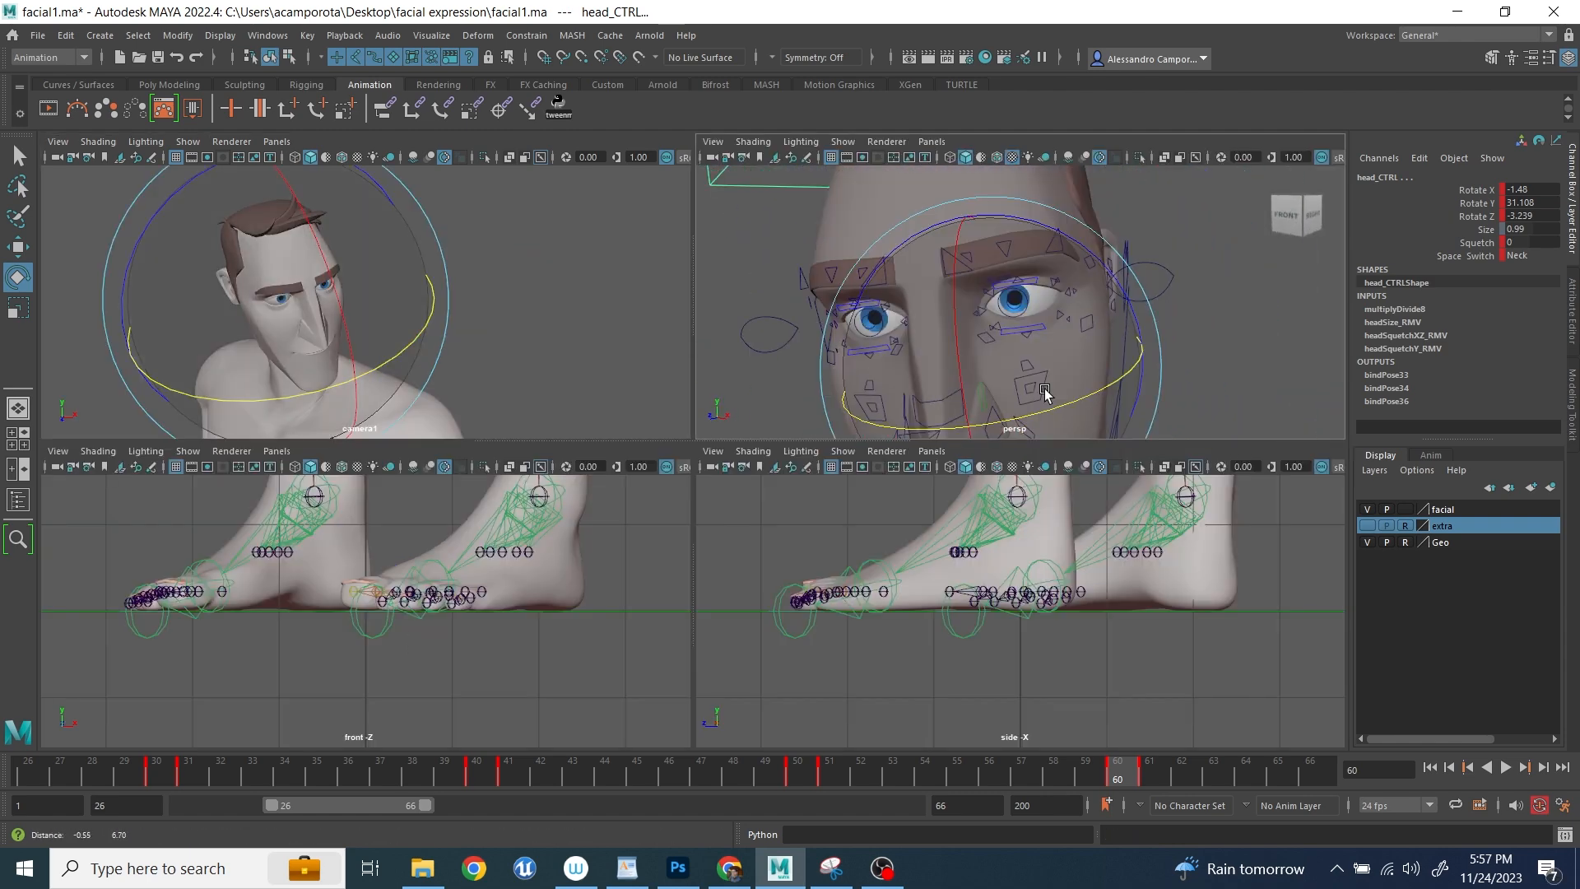
pyautogui.keyDown('alt'); pyautogui.moveTo(1044, 390); pyautogui.dragTo(1039, 354); pyautogui.keyUp('alt')
pyautogui.click(1040, 274)
pyautogui.press('w')
pyautogui.moveTo(1040, 274); pyautogui.dragTo(1011, 172)
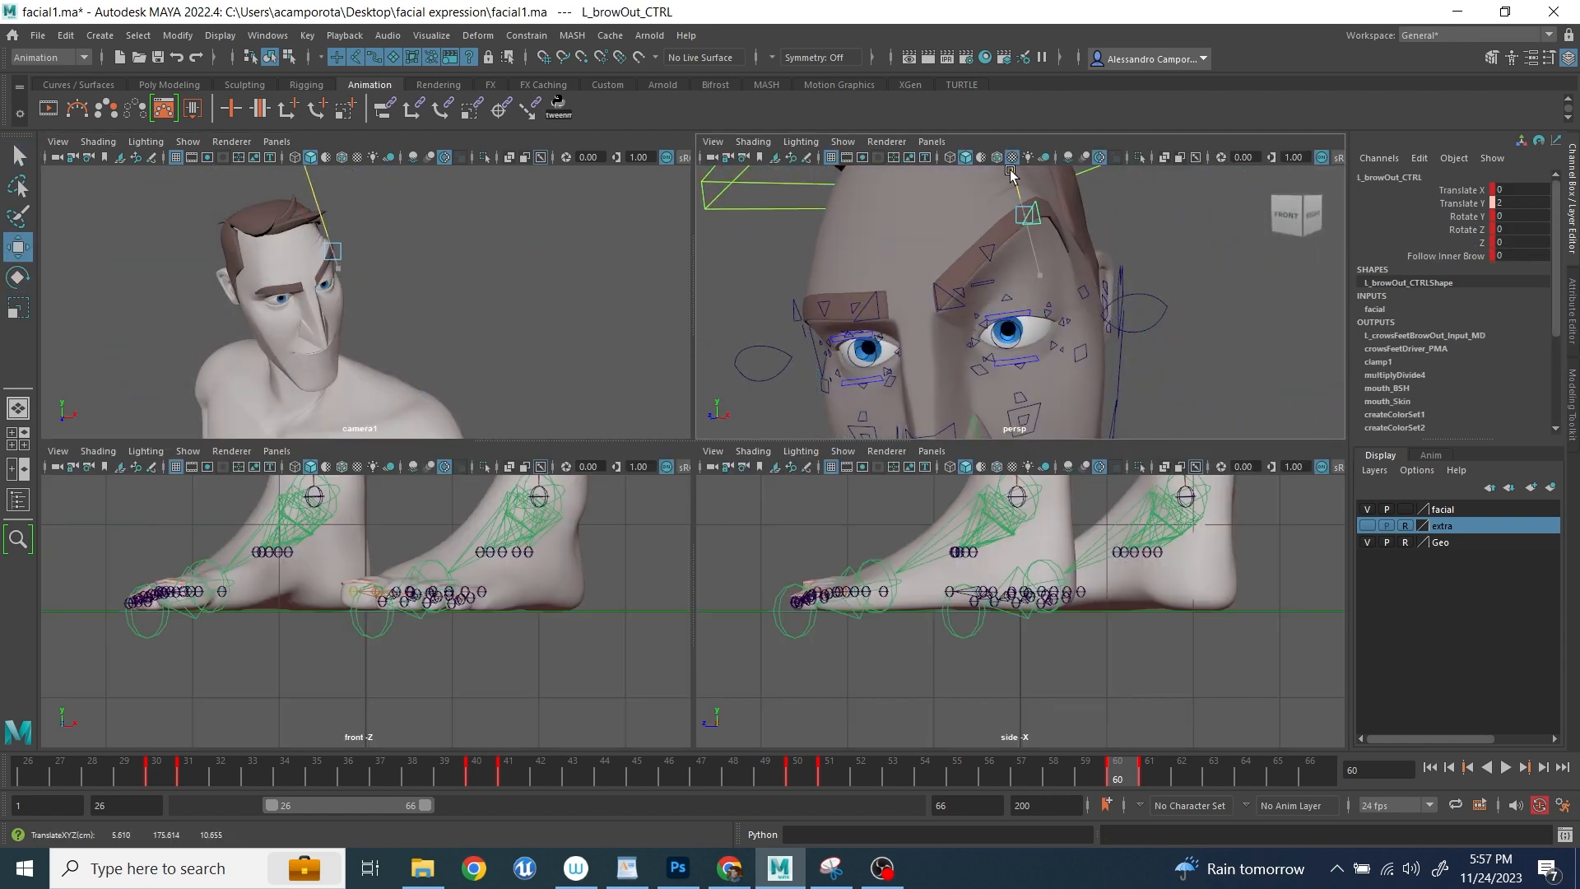
# - Adjust the inner end of the character's right brow and lower a control on the left brow slightly
pyautogui.click(878, 311)
pyautogui.keyDown('alt'); pyautogui.moveTo(878, 311); pyautogui.dragTo(904, 314); pyautogui.keyUp('alt')
pyautogui.moveTo(809, 219); pyautogui.dragTo(831, 226)
pyautogui.click(1008, 311)
pyautogui.moveTo(1097, 175); pyautogui.dragTo(1088, 188)
# - Move the shared eye aim control towards the camera side to redirect the gaze
pyautogui.keyDown('alt'); pyautogui.moveTo(1156, 337); pyautogui.dragTo(1080, 336, button='right'); pyautogui.keyUp('alt')
pyautogui.keyDown('alt'); pyautogui.moveTo(1080, 336); pyautogui.dragTo(1062, 325, button='middle'); pyautogui.keyUp('alt')
pyautogui.click(918, 372)
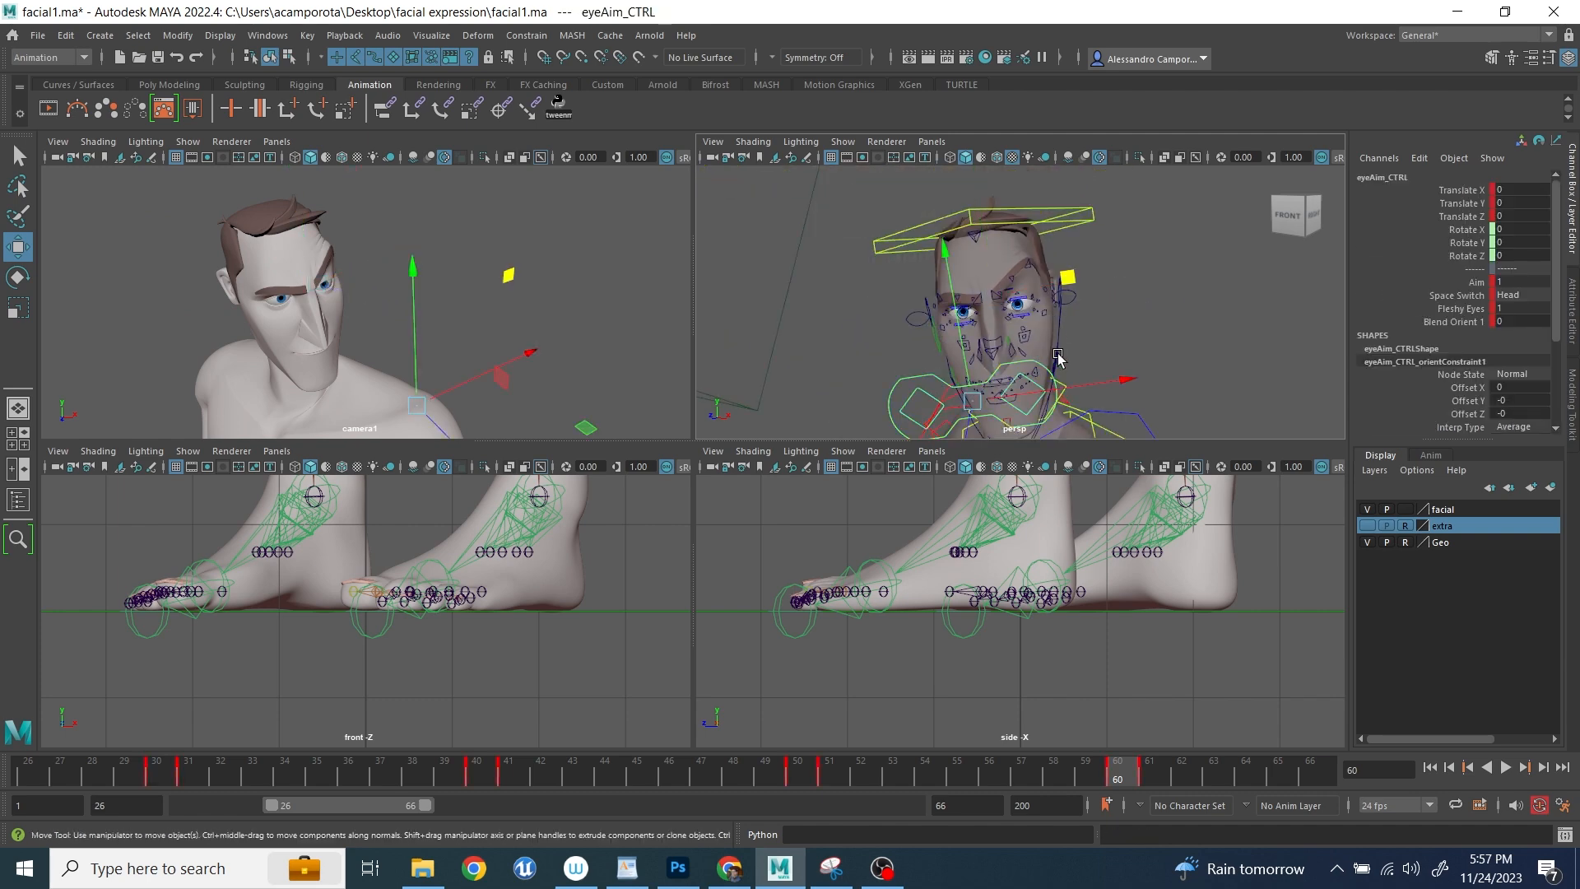
pyautogui.moveTo(1069, 278); pyautogui.dragTo(1165, 249)
# - Lower the character's left middle brow control and bring the left outer brow control to about 1.45 in Translate Y
pyautogui.keyDown('alt'); pyautogui.moveTo(1086, 273); pyautogui.dragTo(1181, 278, button='right'); pyautogui.keyUp('alt')
pyautogui.keyDown('alt'); pyautogui.moveTo(1182, 278); pyautogui.dragTo(1054, 316, button='middle'); pyautogui.keyUp('alt')
pyautogui.click(1067, 288)
pyautogui.moveTo(1038, 237); pyautogui.dragTo(1040, 246)
pyautogui.keyDown('alt'); pyautogui.moveTo(1040, 246); pyautogui.dragTo(1039, 344, button='middle'); pyautogui.keyUp('alt')
pyautogui.click(993, 308)
pyautogui.moveTo(966, 256); pyautogui.dragTo(984, 311)
pyautogui.click(1090, 231)
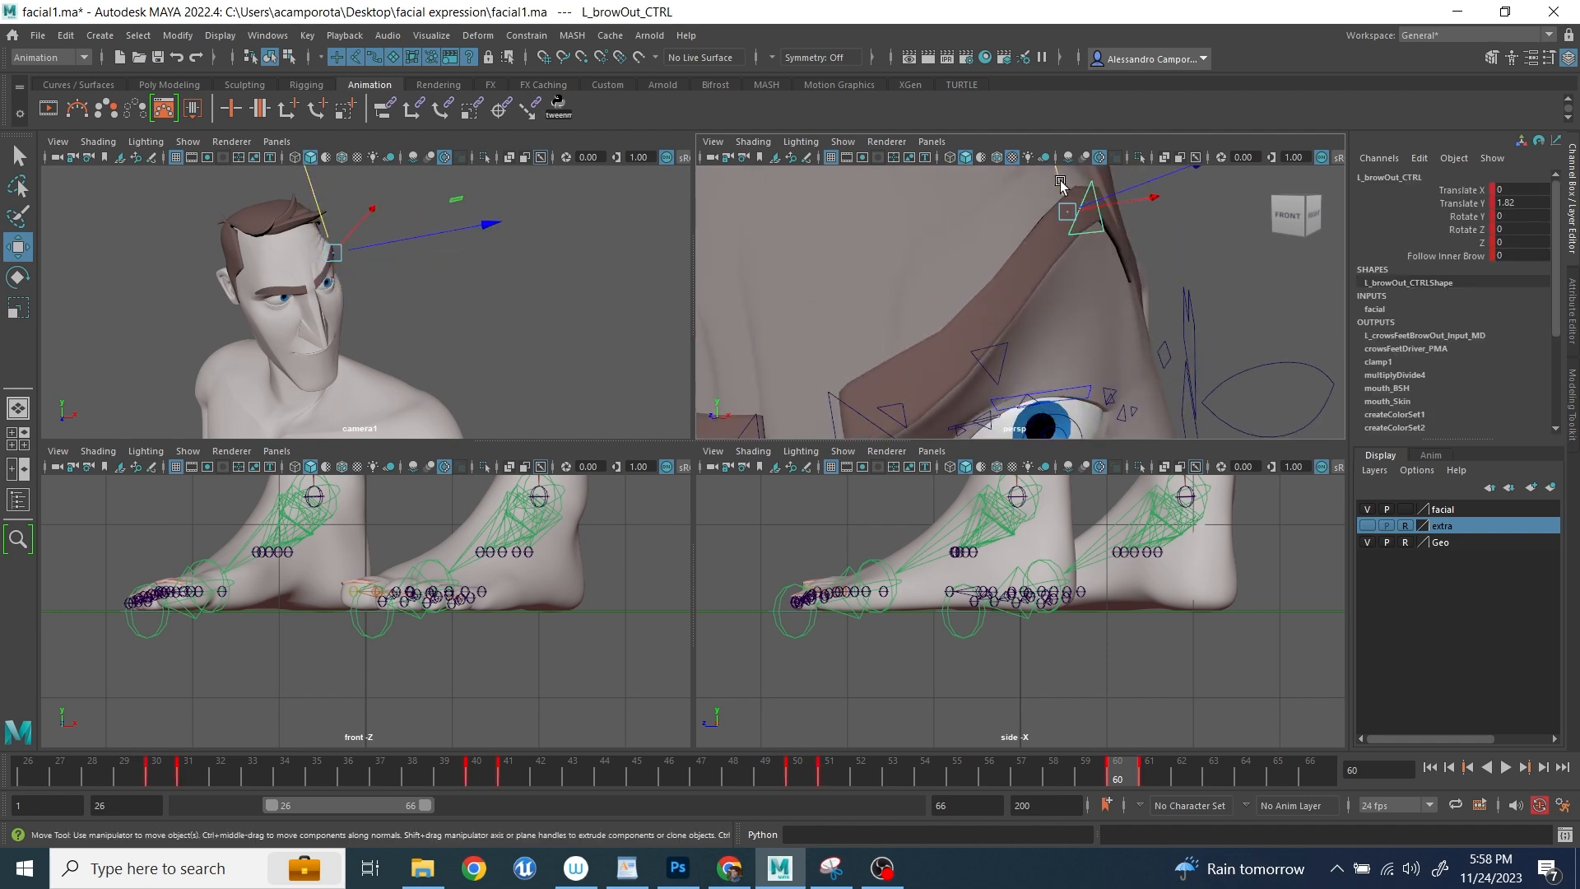
pyautogui.moveTo(1054, 185); pyautogui.dragTo(1059, 209)
pyautogui.keyDown('alt'); pyautogui.moveTo(831, 329); pyautogui.dragTo(1020, 331, button='middle'); pyautogui.keyUp('alt')
pyautogui.keyDown('alt'); pyautogui.moveTo(1020, 331); pyautogui.dragTo(930, 336, button='right'); pyautogui.keyUp('alt')
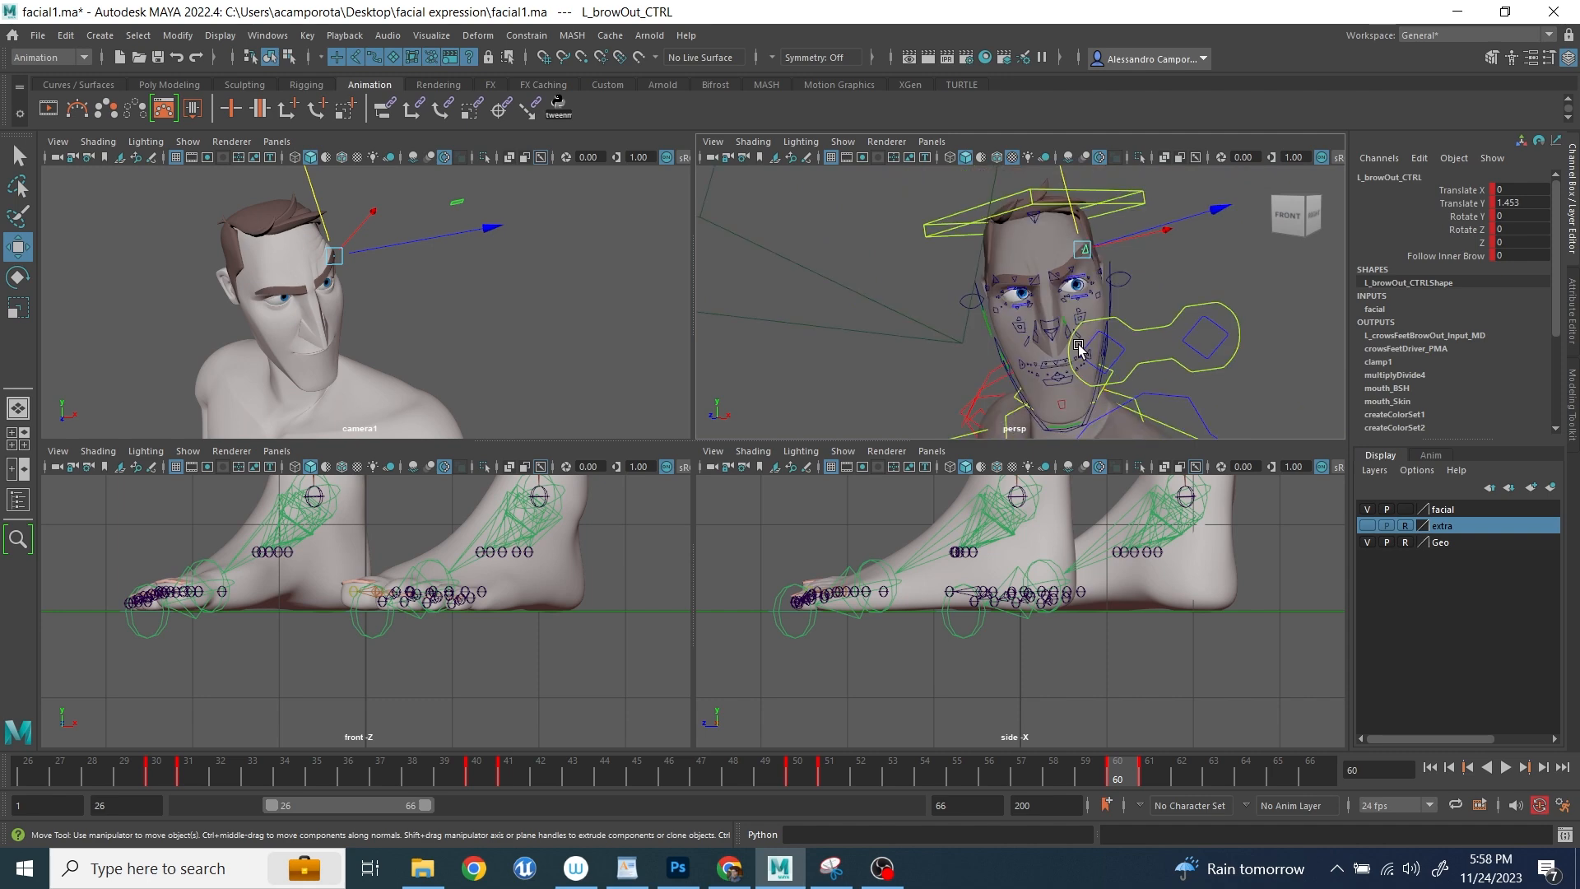
# - Move the left eye aim control to about 5.76 in Translate X and compare the pose with the face1.psd sketch
pyautogui.click(1109, 338)
pyautogui.press('space')
pyautogui.press('space')
pyautogui.click(1207, 323)
pyautogui.press('space')
pyautogui.moveTo(1099, 492); pyautogui.dragTo(1082, 518)
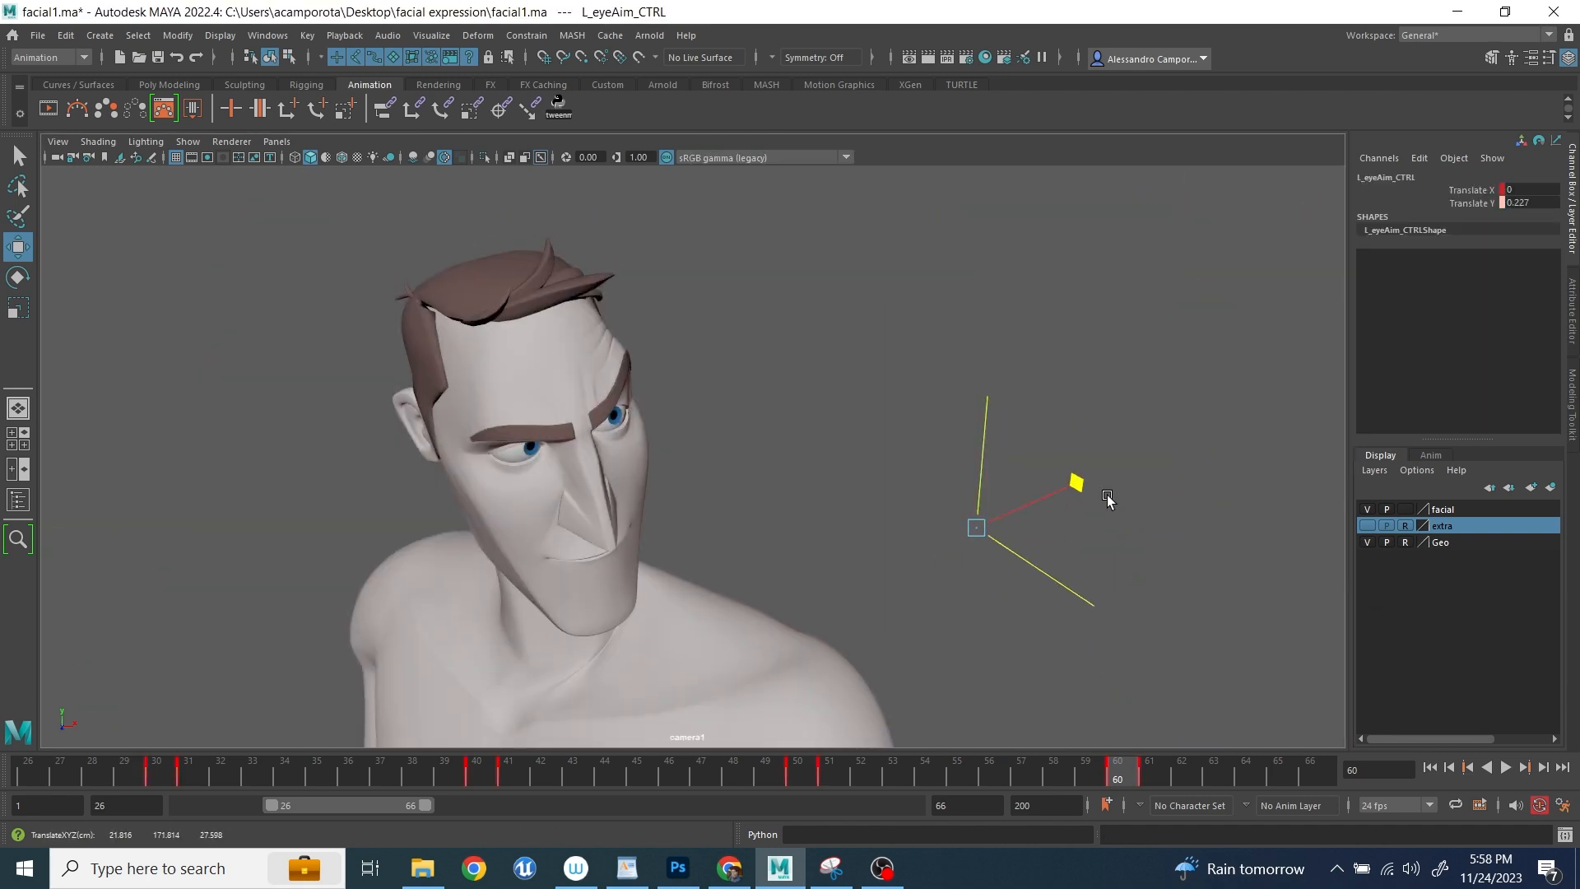
pyautogui.click(680, 869)
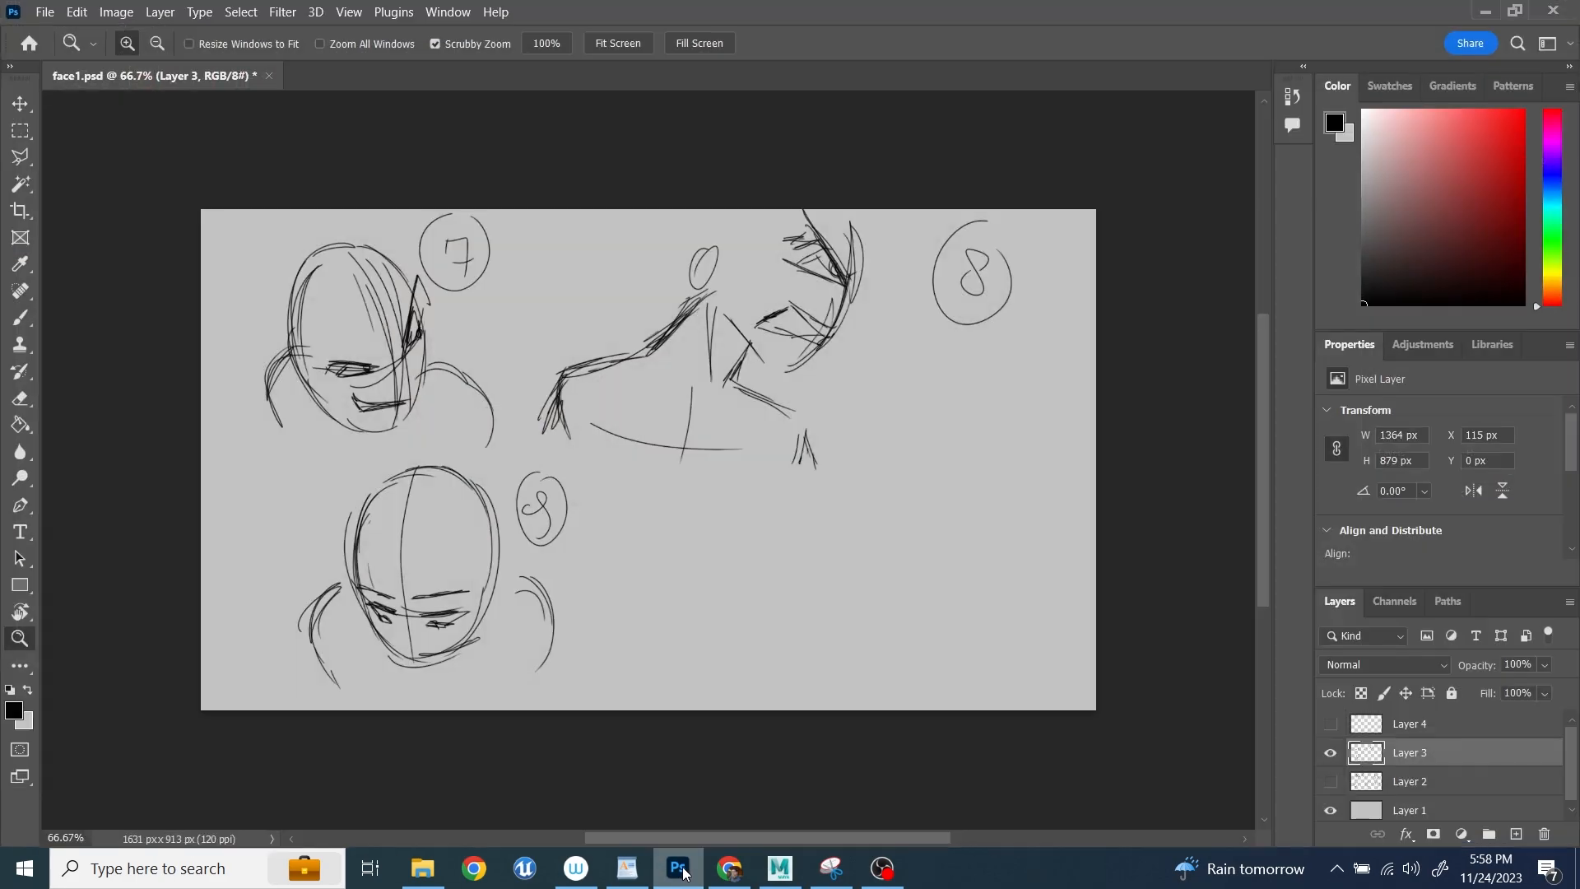
pyautogui.click(779, 868)
# - Rotate the left shoulder control to about 4.99, -5.76 and 17.23 degrees in X, Y and Z
pyautogui.press('space')
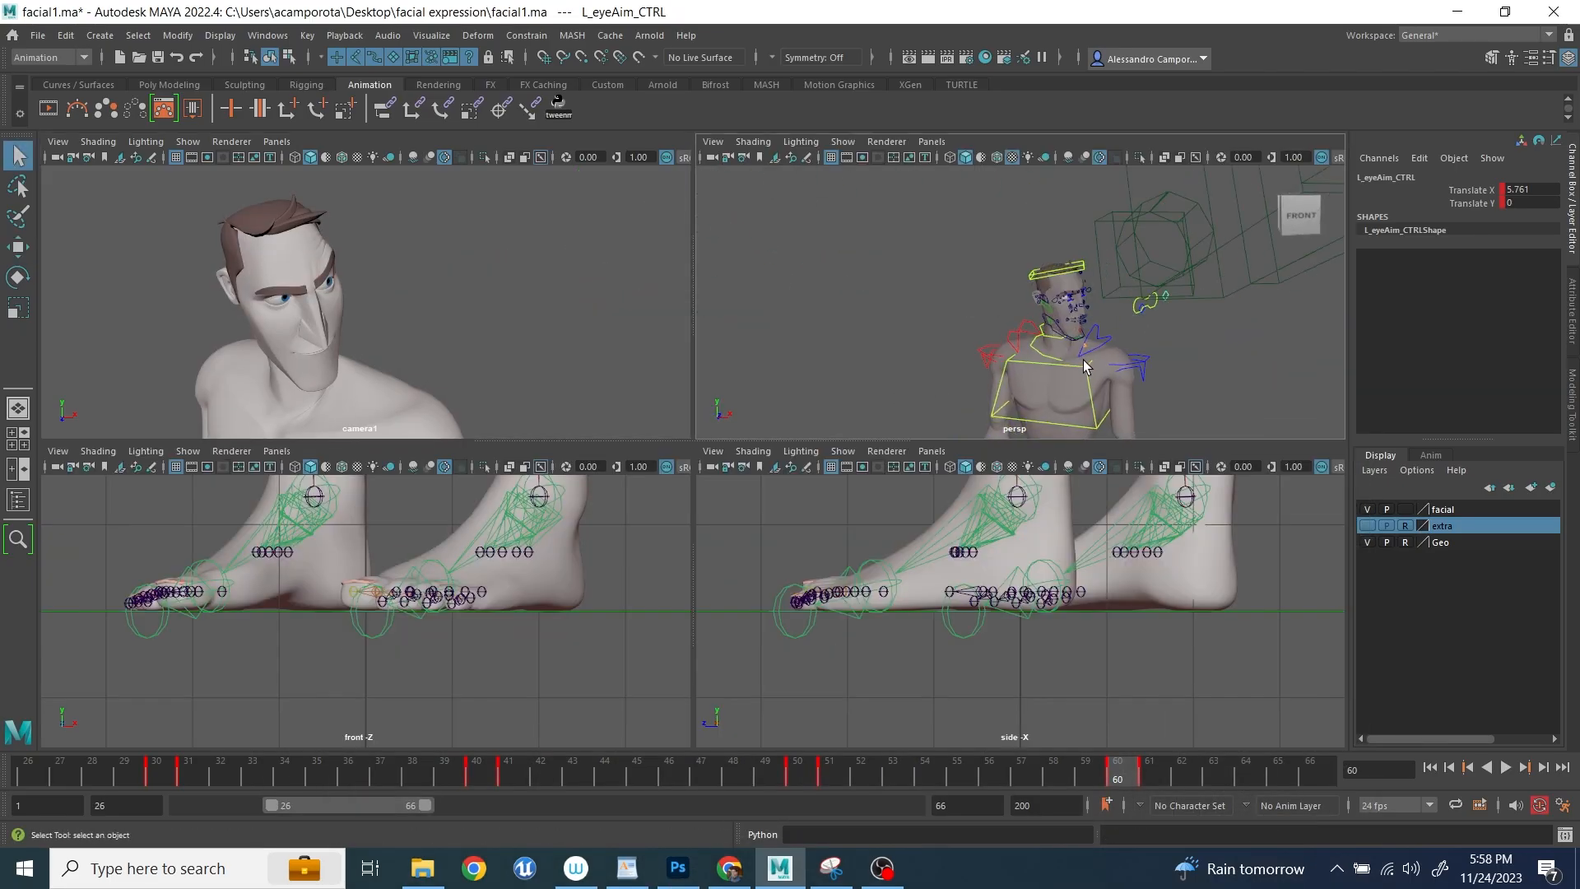
pyautogui.press('space')
pyautogui.press('e')
pyautogui.moveTo(600, 664)
pyautogui.mouseDown()
pyautogui.moveTo(589, 606)
pyautogui.moveTo(587, 673)
pyautogui.mouseUp()
pyautogui.press('space')
pyautogui.press('q')
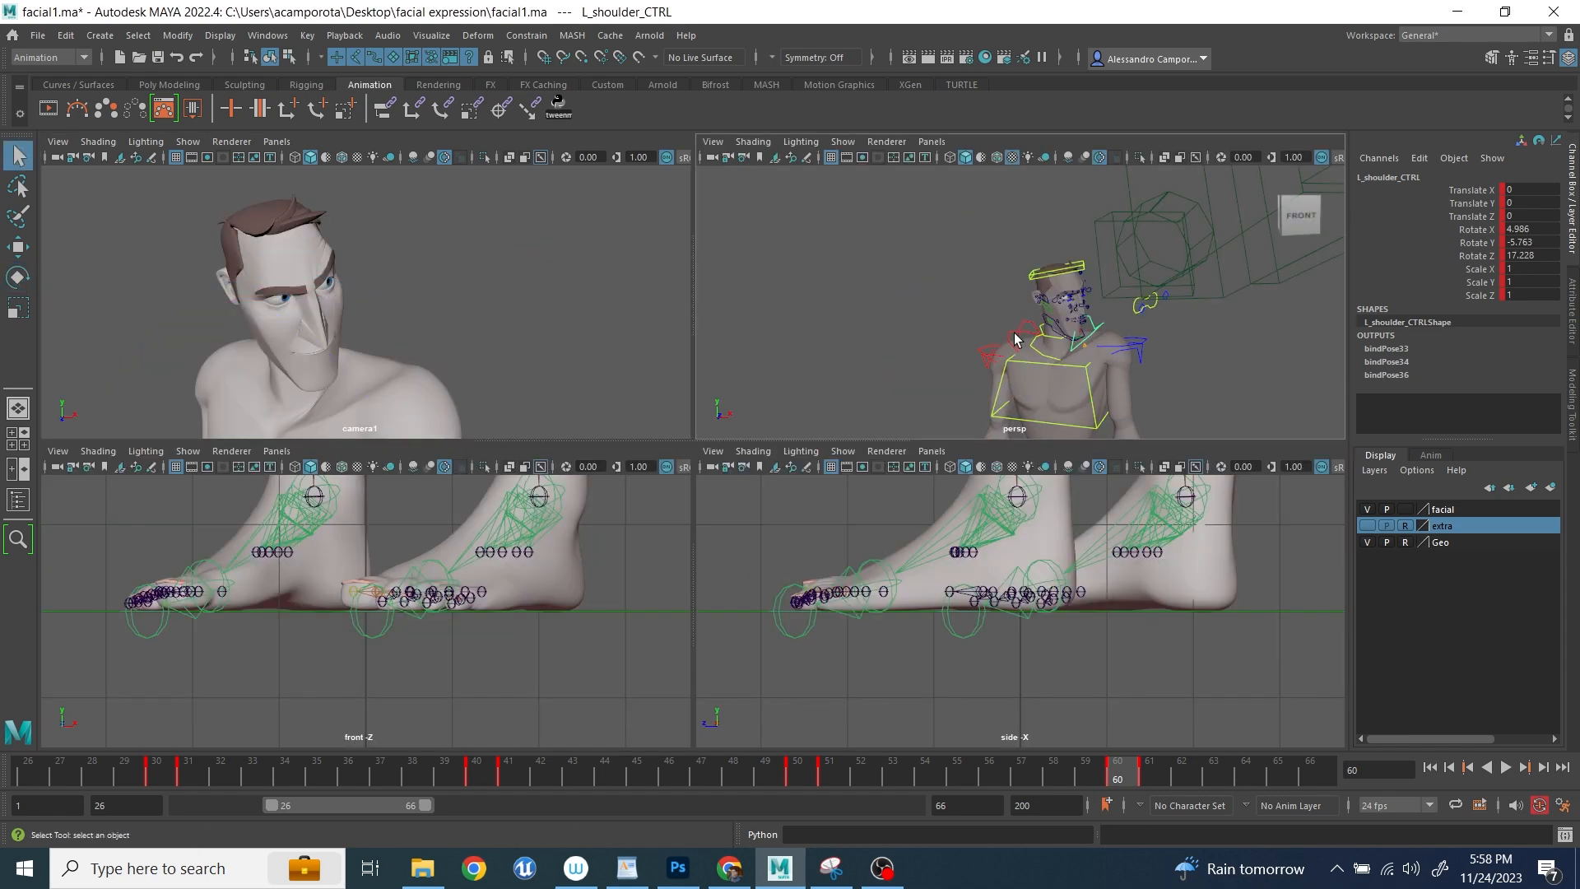
# - Rotate the right shoulder control to about -5.22, -3.5 and 7.08 degrees in X, Y and Z
pyautogui.click(1015, 336)
pyautogui.press('space')
pyautogui.press('e')
pyautogui.moveTo(535, 616); pyautogui.dragTo(522, 655)
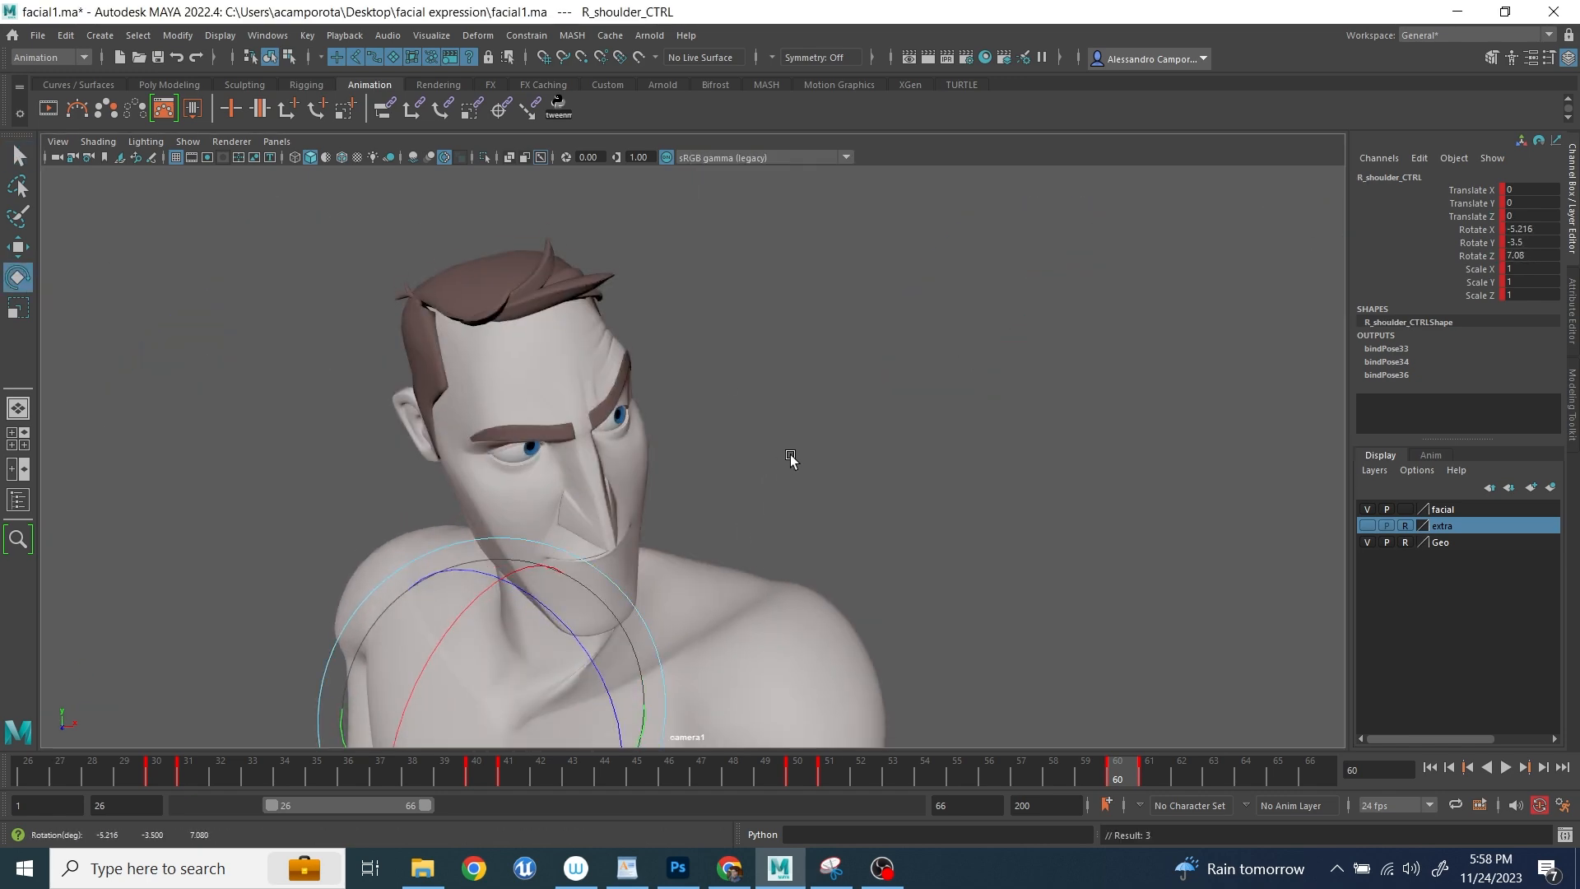
pyautogui.press('space')
pyautogui.press('q')
# - Rotate the neck base control to about 11.17, 28.52 and -0.56 degrees in X, Y and Z
pyautogui.click(1043, 352)
pyautogui.keyDown('shift'); pyautogui.click(1044, 354); pyautogui.keyUp('shift')
pyautogui.press('space')
pyautogui.press('e')
pyautogui.moveTo(511, 585); pyautogui.dragTo(662, 686)
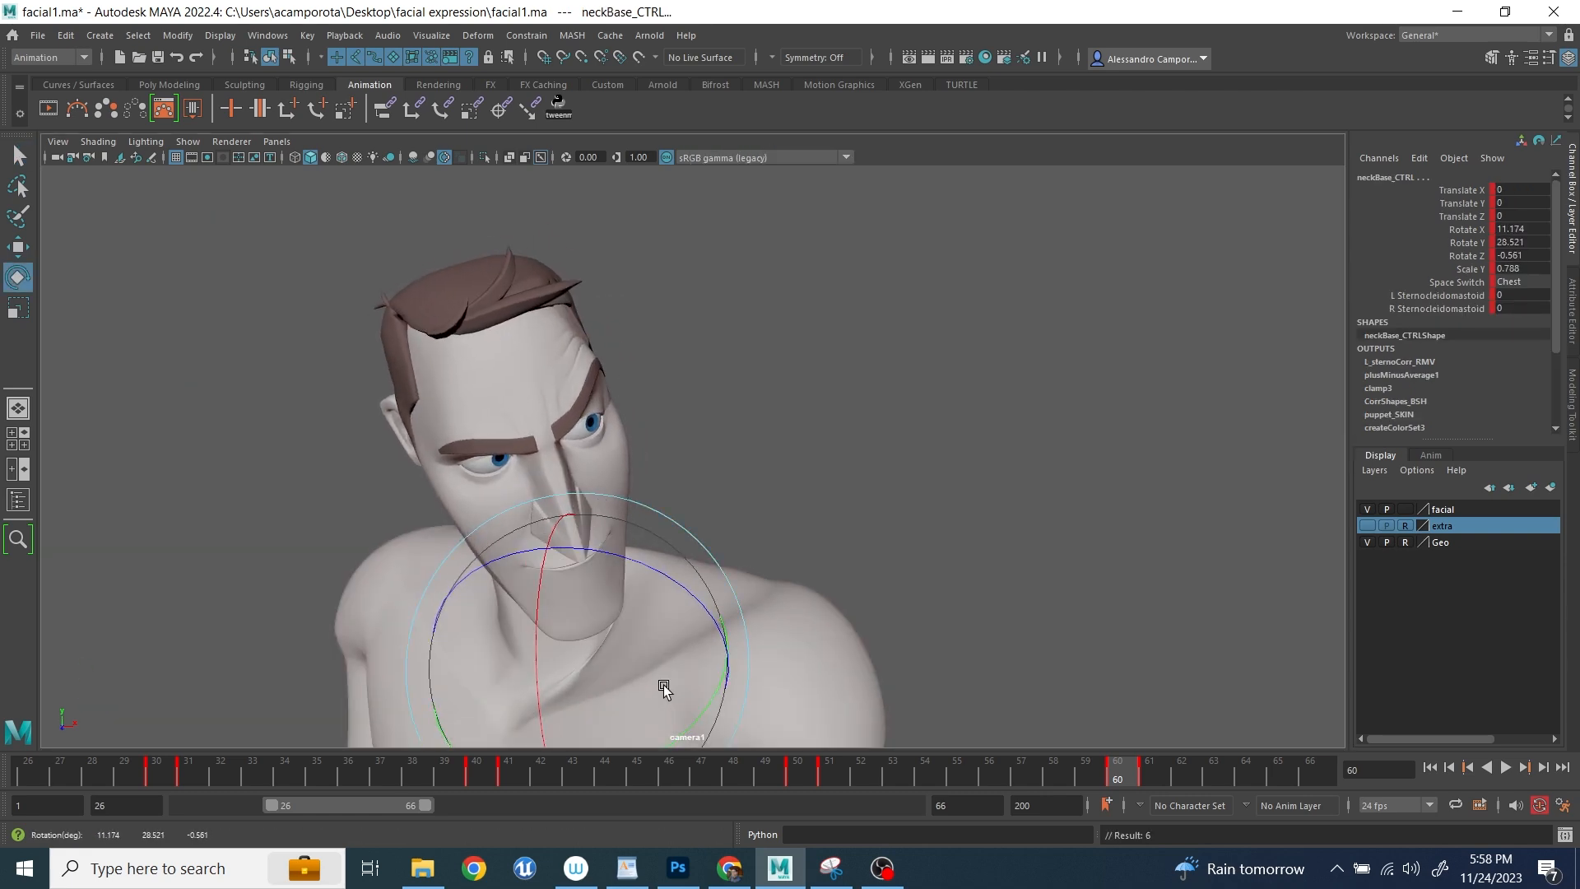
pyautogui.press('space')
pyautogui.press('q')
# - Rotate the chest control slightly
pyautogui.click(1096, 419)
pyautogui.press('space')
pyautogui.press('e')
pyautogui.press('space')
pyautogui.moveTo(1072, 396); pyautogui.dragTo(1068, 395)
pyautogui.keyDown('alt'); pyautogui.moveTo(1068, 396); pyautogui.dragTo(667, 375, button='middle'); pyautogui.keyUp('alt')
# - Adjust the head control's tilt in the camera view and undo the last rotation
pyautogui.click(988, 263)
pyautogui.moveTo(413, 293); pyautogui.dragTo(397, 353)
pyautogui.moveTo(124, 247); pyautogui.dragTo(110, 254)
pyautogui.hotkey('ctrl', 'z')
# - Rotate the neck base control further to about 19.68, 29.45 and 4.78 degrees in X, Y and Z
pyautogui.keyDown('alt'); pyautogui.moveTo(764, 339); pyautogui.dragTo(901, 349, button='right'); pyautogui.keyUp('alt')
pyautogui.press('q')
pyautogui.click(973, 353)
pyautogui.press('e')
pyautogui.press('space')
pyautogui.moveTo(492, 543); pyautogui.dragTo(461, 636)
pyautogui.press('space')
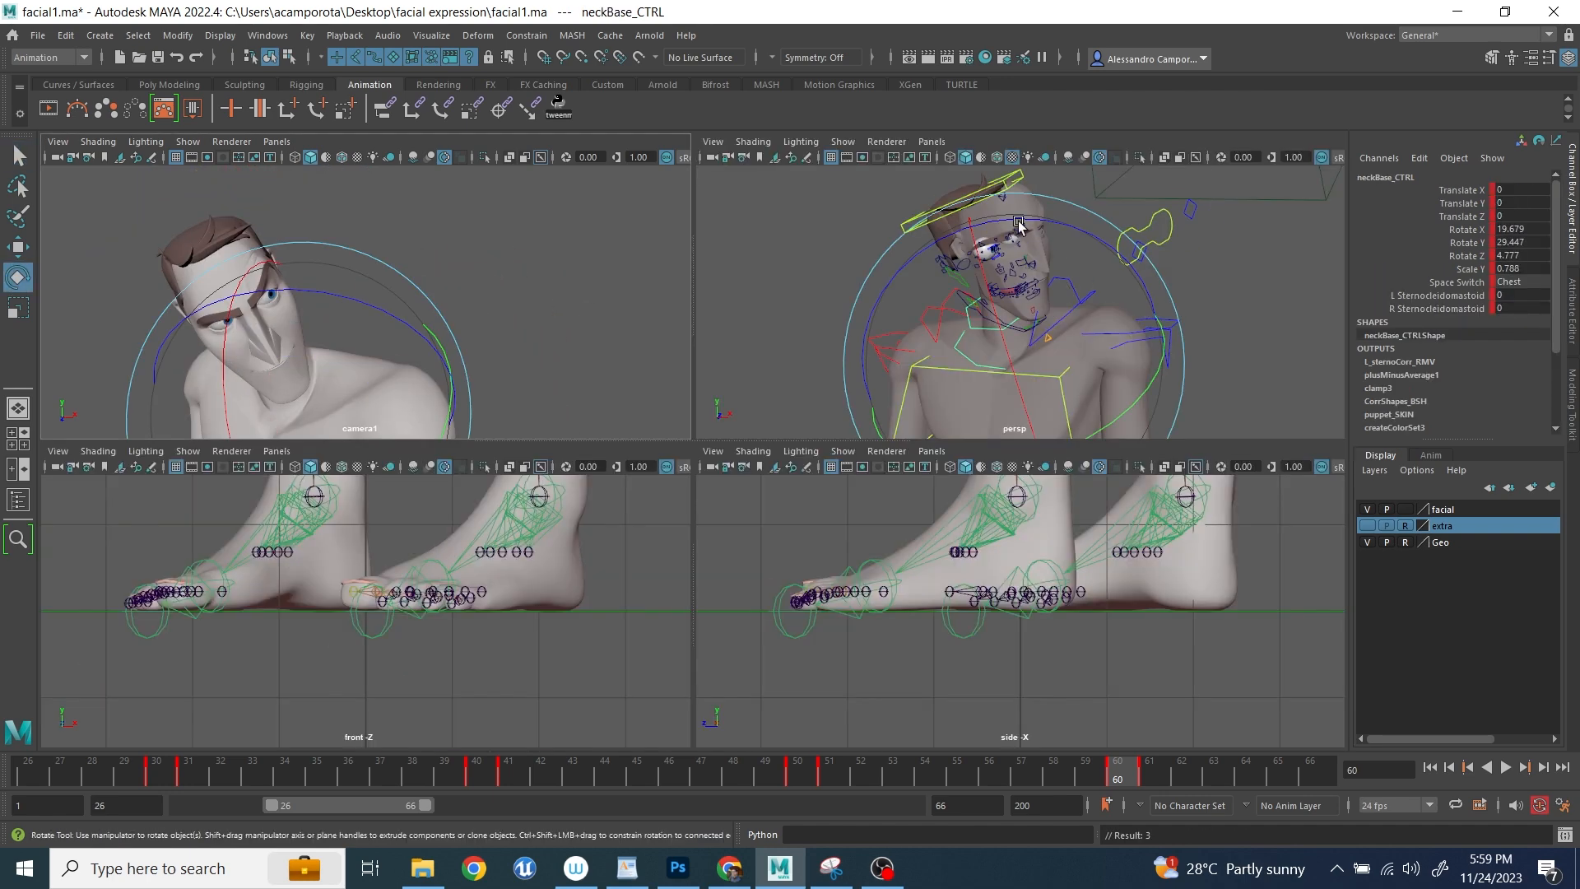
# - Rotate the head control to about 0.79, 42.02 and -9.99 degrees in X, Y and Z
pyautogui.click(847, 216)
pyautogui.click(908, 224)
pyautogui.press('space')
pyautogui.moveTo(326, 378); pyautogui.dragTo(483, 582)
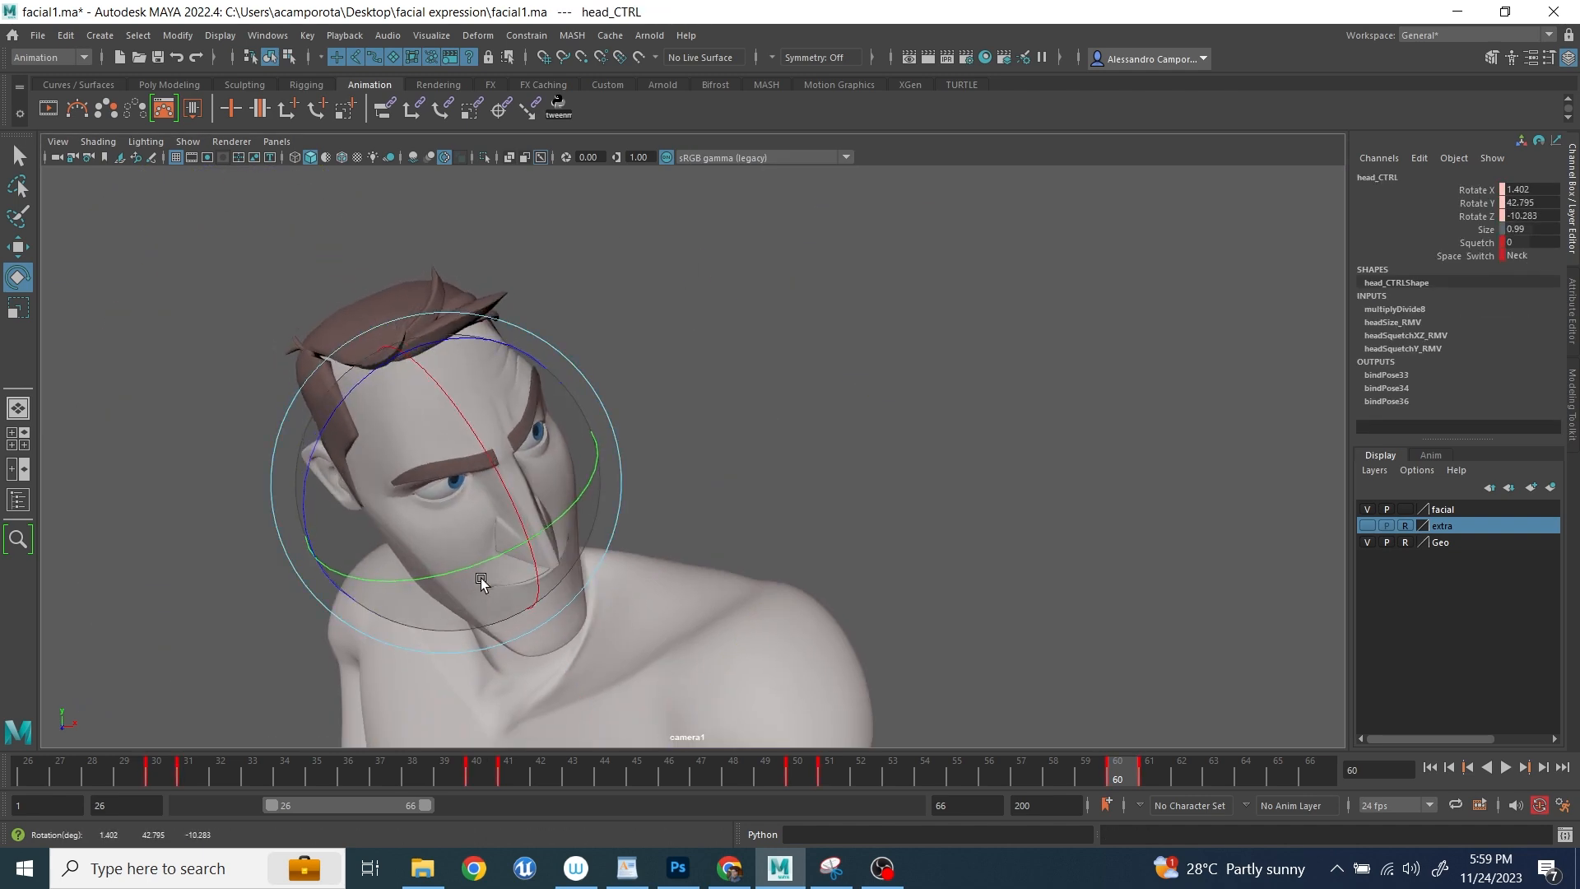
pyautogui.press('space')
pyautogui.moveTo(1013, 262); pyautogui.dragTo(861, 311)
pyautogui.keyDown('alt'); pyautogui.moveTo(861, 310); pyautogui.dragTo(878, 328, button='middle'); pyautogui.keyUp('alt')
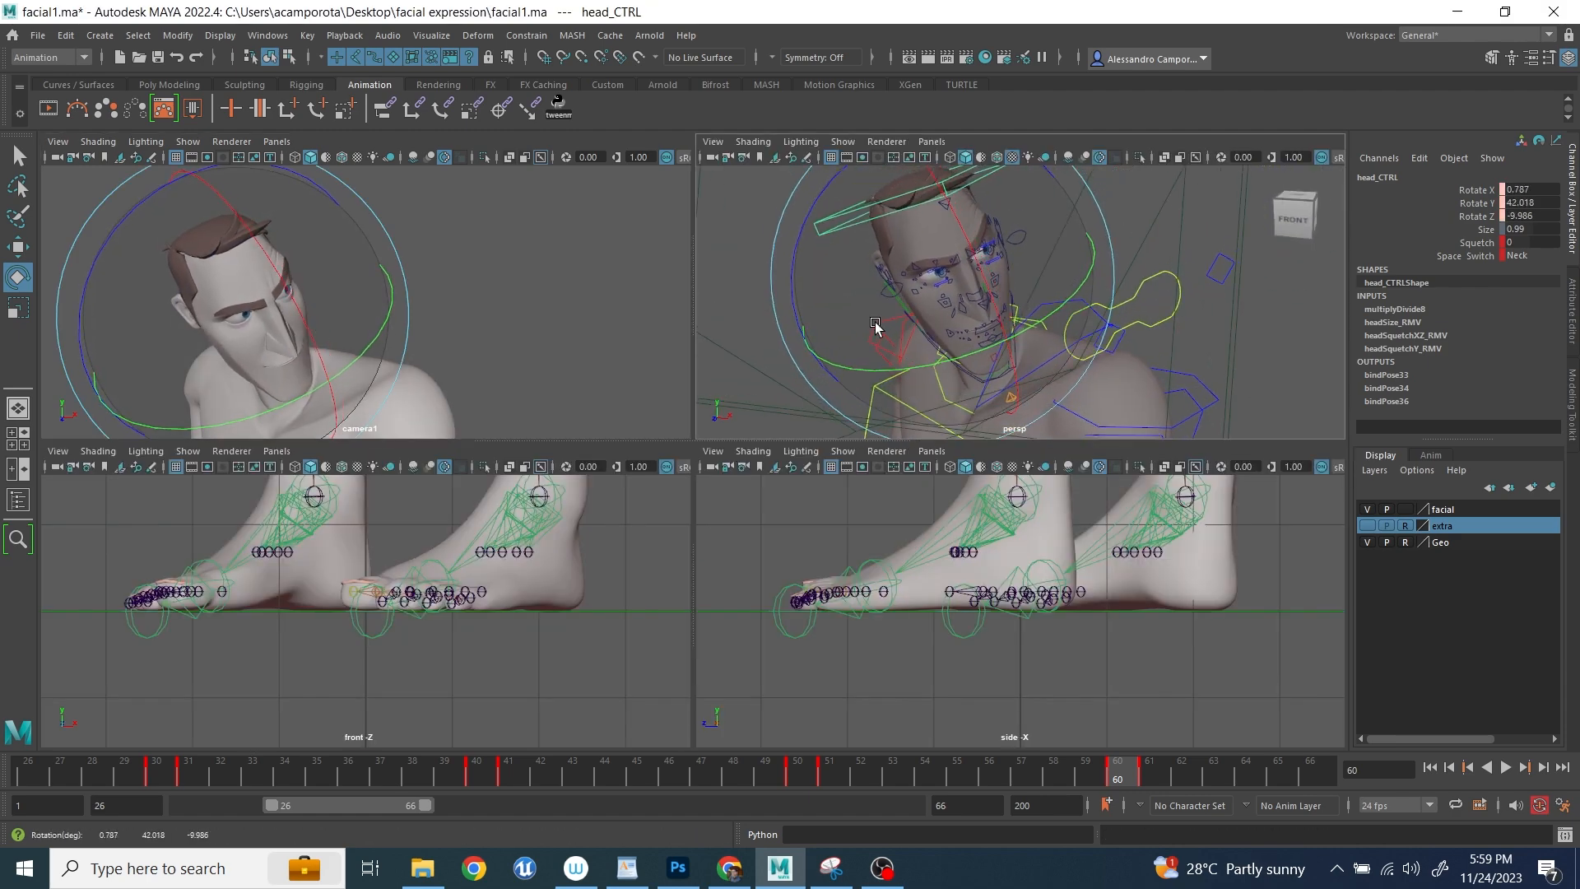
# - Deselect the controls and display the rig's control curves in the enlarged camera view
pyautogui.scroll(3, 878, 329)
pyautogui.click(535, 280)
pyautogui.press('space')
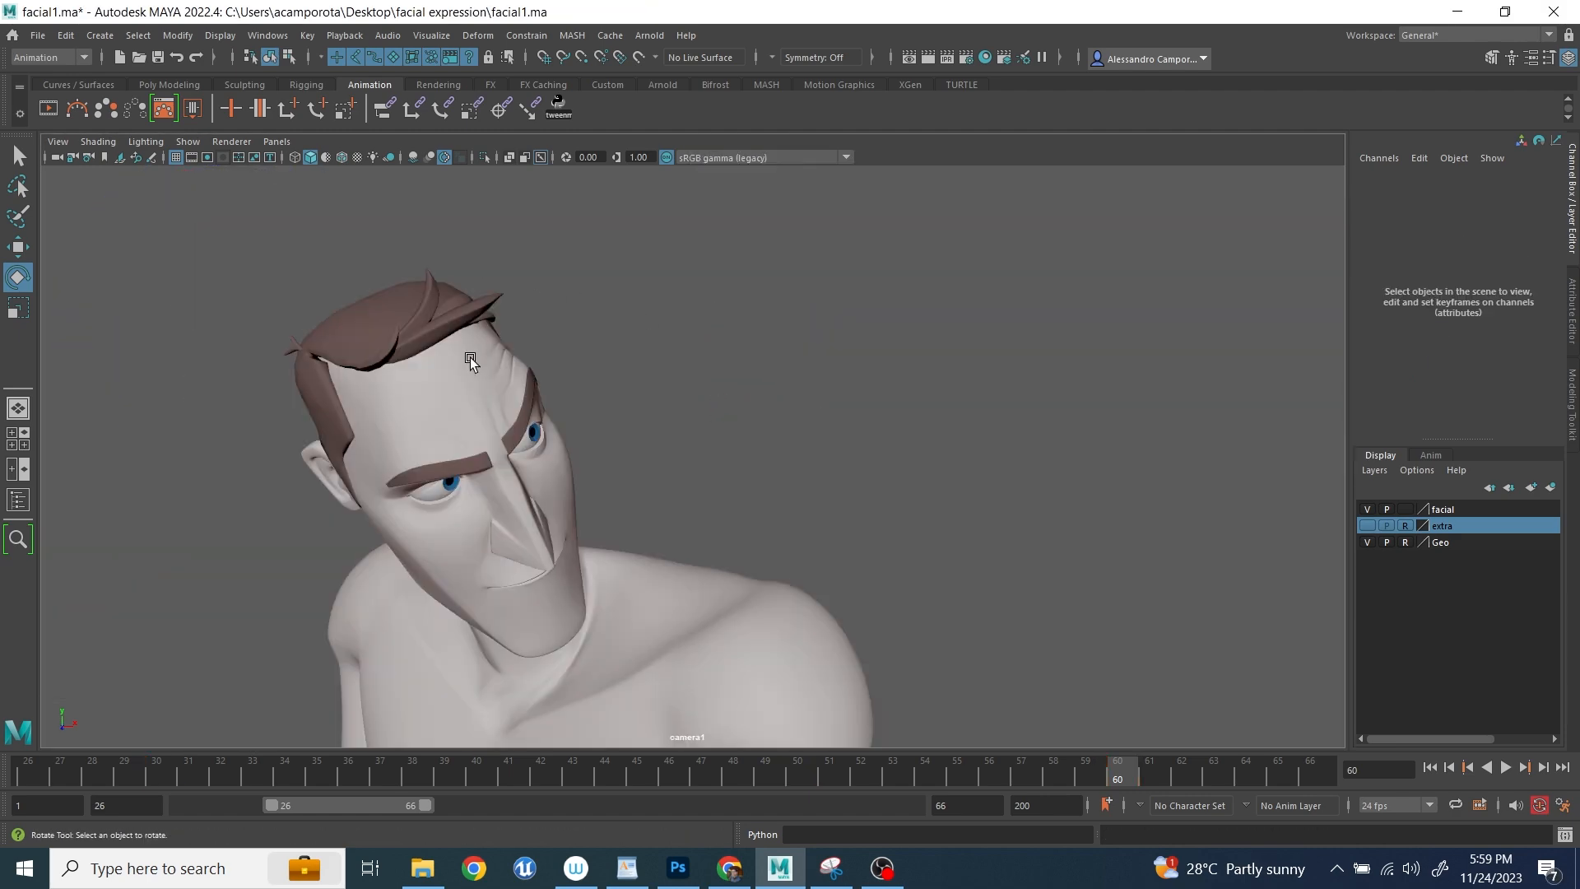
pyautogui.click(187, 141)
pyautogui.click(205, 223)
# - Move the inner control of the character's right brow slightly in the camera view
pyautogui.scroll(5, 589, 451)
pyautogui.moveTo(680, 322); pyautogui.dragTo(853, 292, button='middle')
pyautogui.scroll(3, 852, 293)
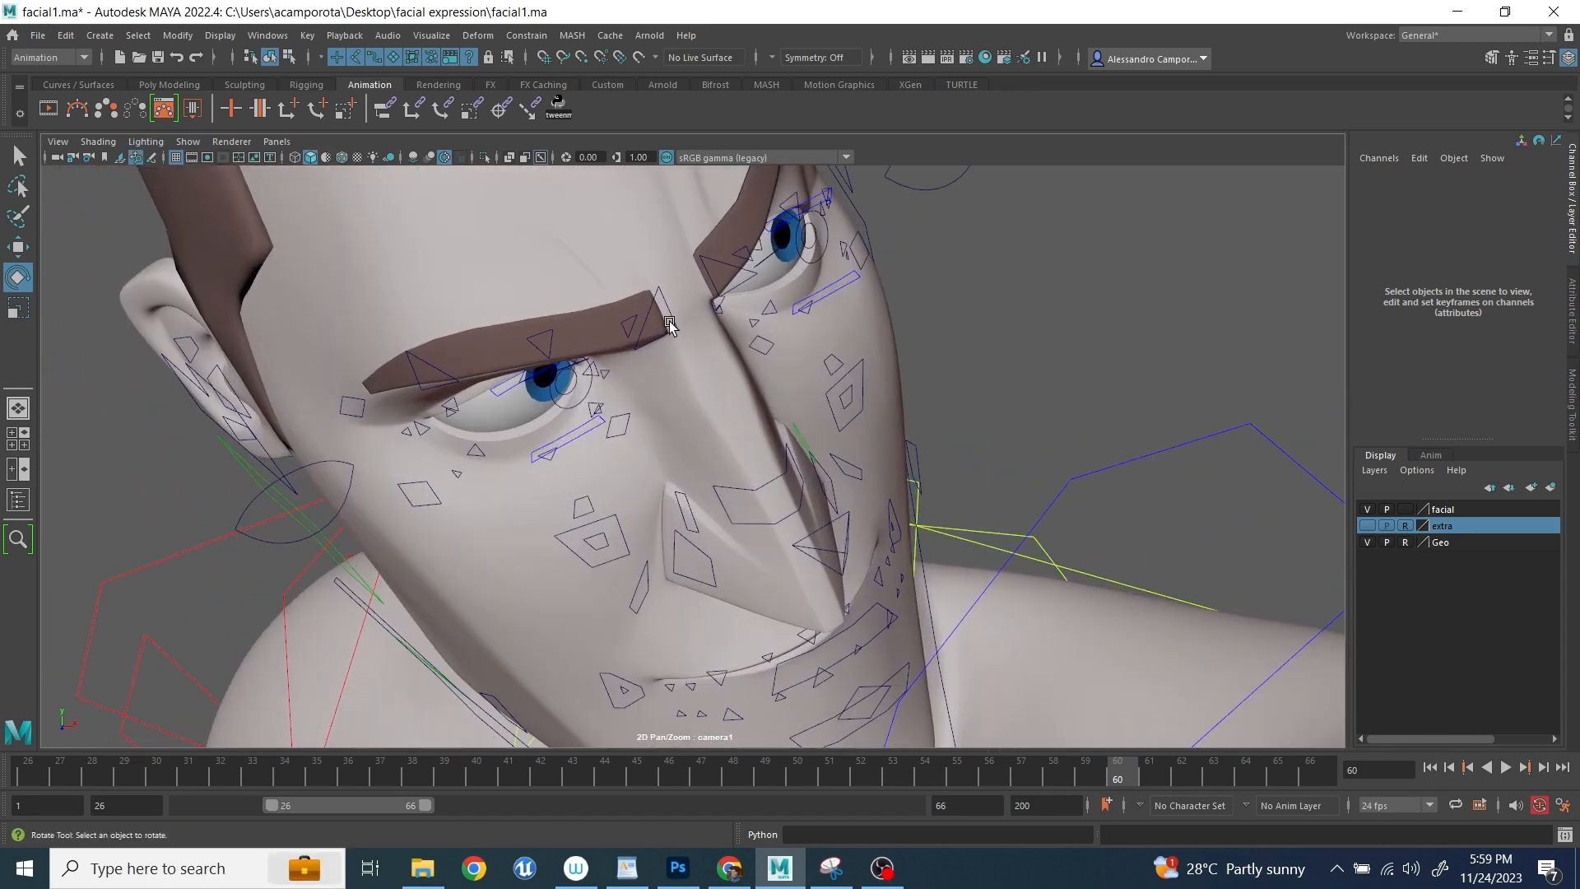
pyautogui.click(653, 300)
pyautogui.press('w')
pyautogui.moveTo(513, 250); pyautogui.dragTo(505, 261)
# - Nudge the left upper eyelid crease control and move the left inner brow control to about -0.58 in Translate X and -0.22 in Translate Y
pyautogui.click(502, 362)
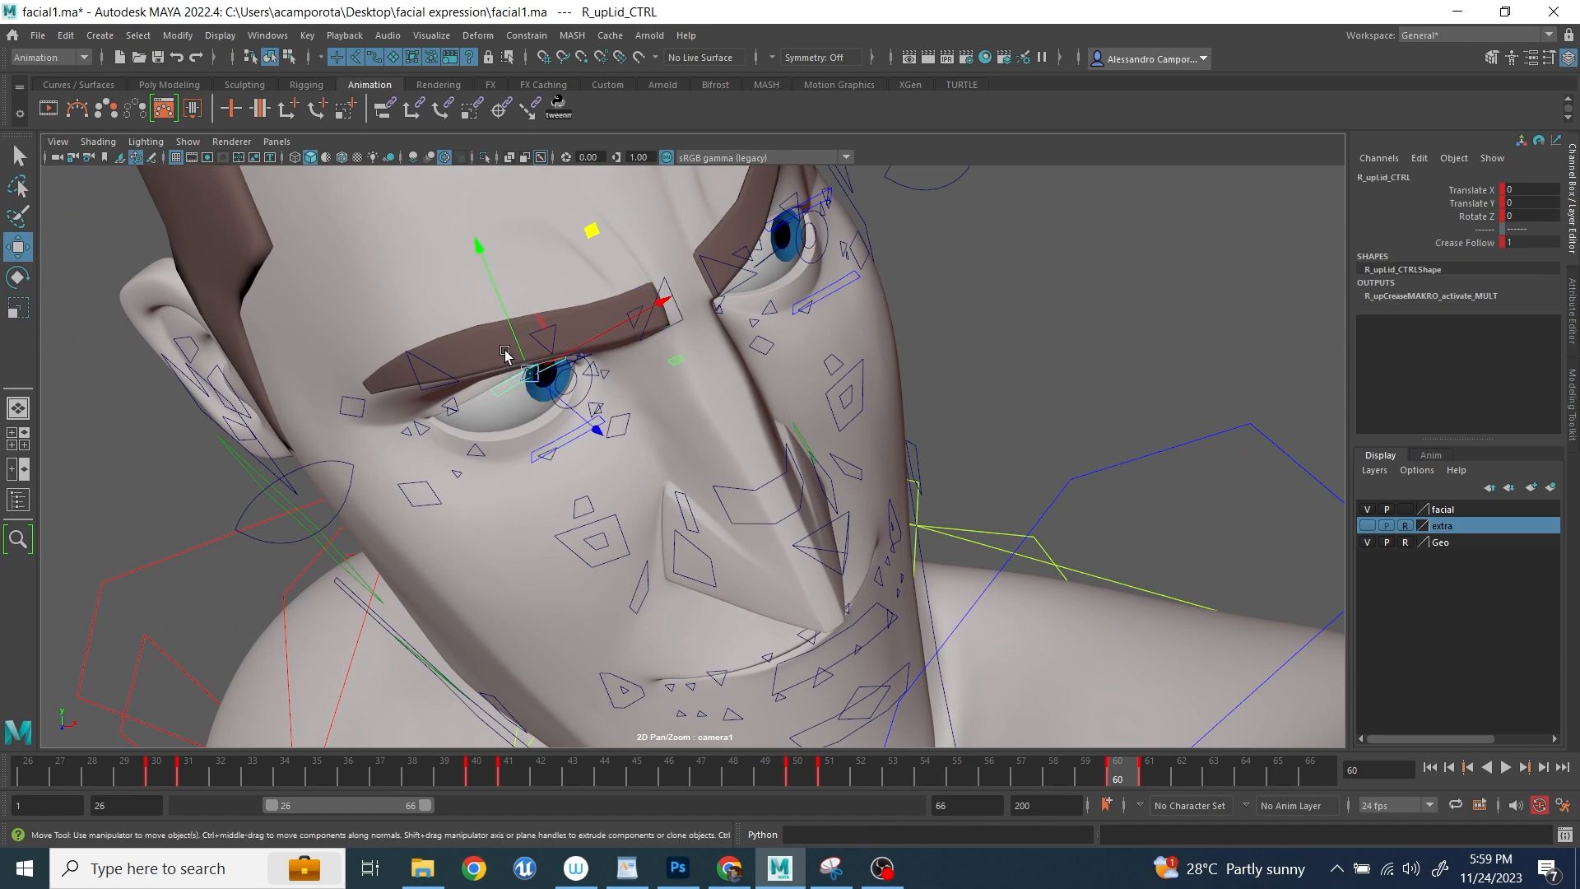
pyautogui.click(619, 272)
pyautogui.click(712, 251)
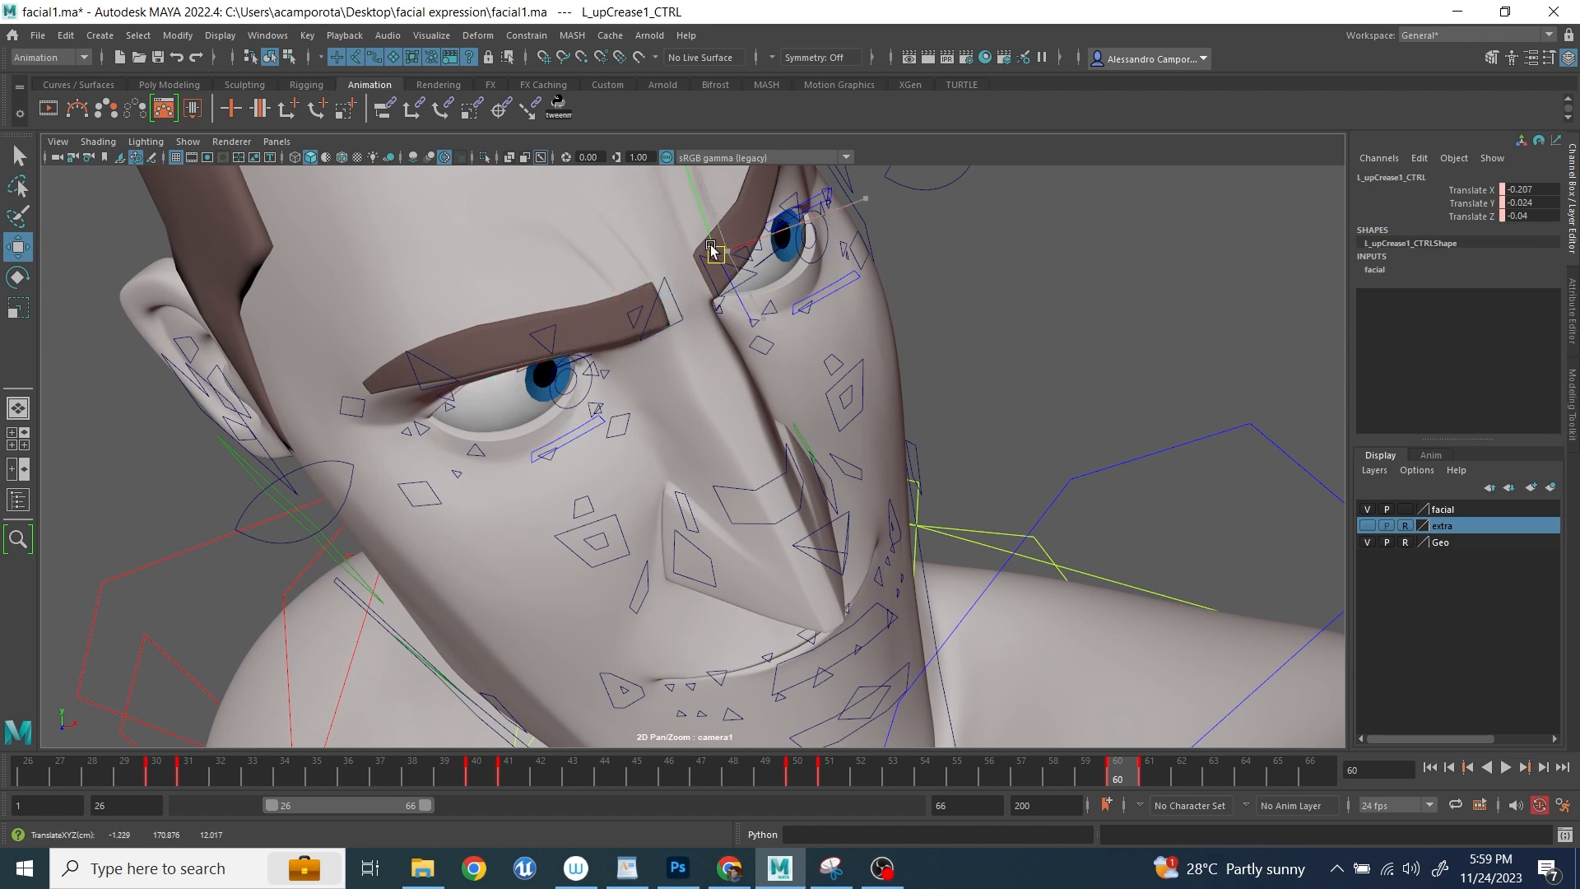
pyautogui.click(750, 277)
pyautogui.moveTo(762, 238); pyautogui.dragTo(753, 246)
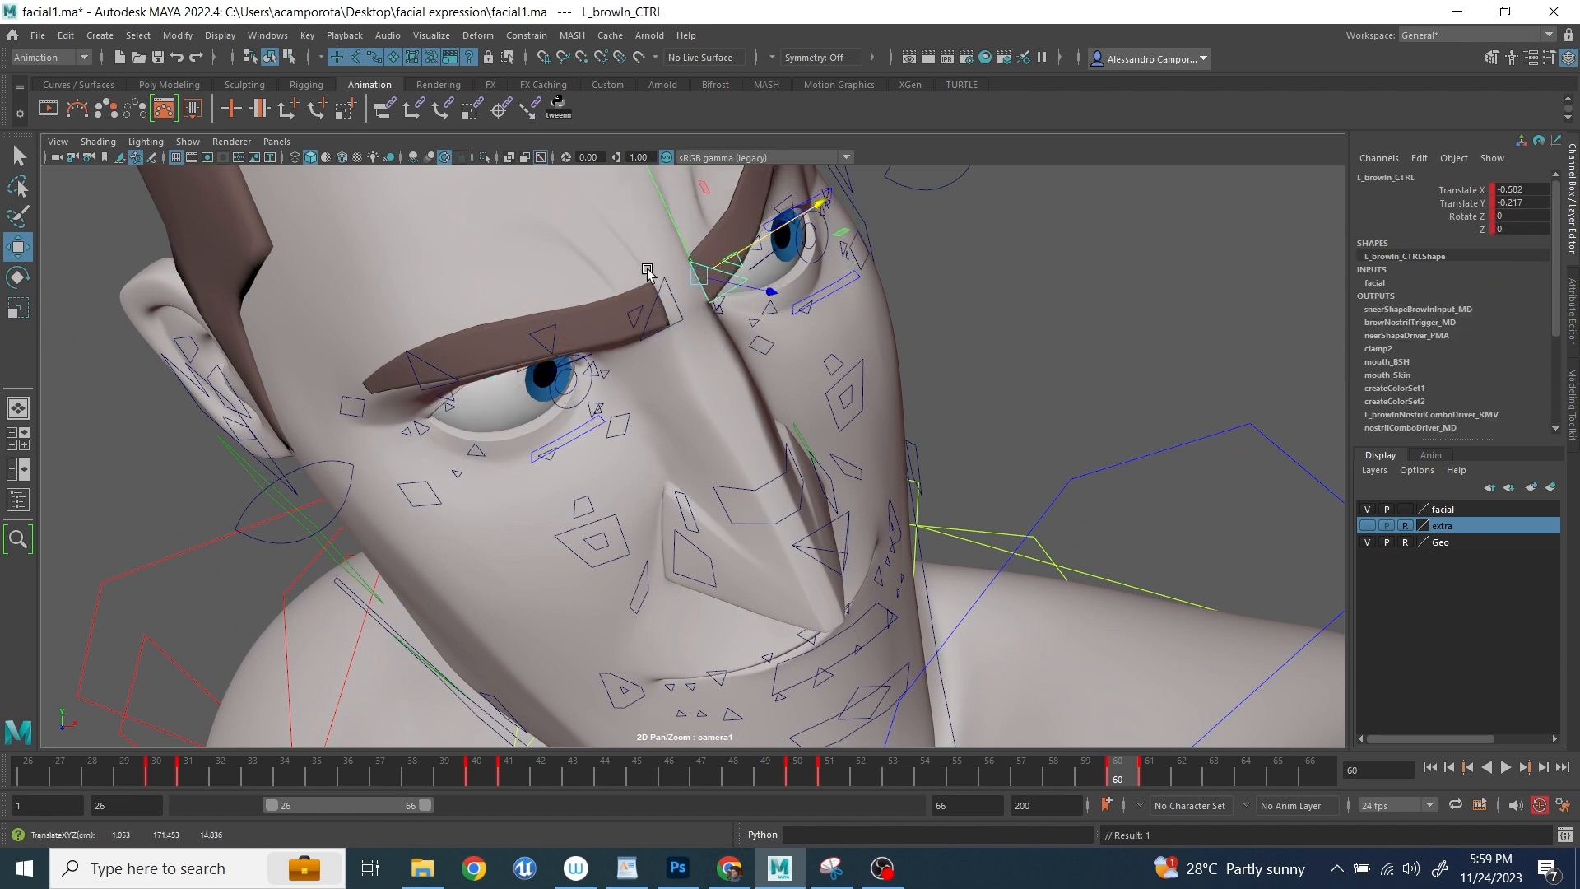
# - Lower the left outer brow control to about 0.96 in Translate Y
pyautogui.keyDown('alt'); pyautogui.moveTo(650, 290); pyautogui.dragTo(821, 342); pyautogui.keyUp('alt')
pyautogui.click(821, 274)
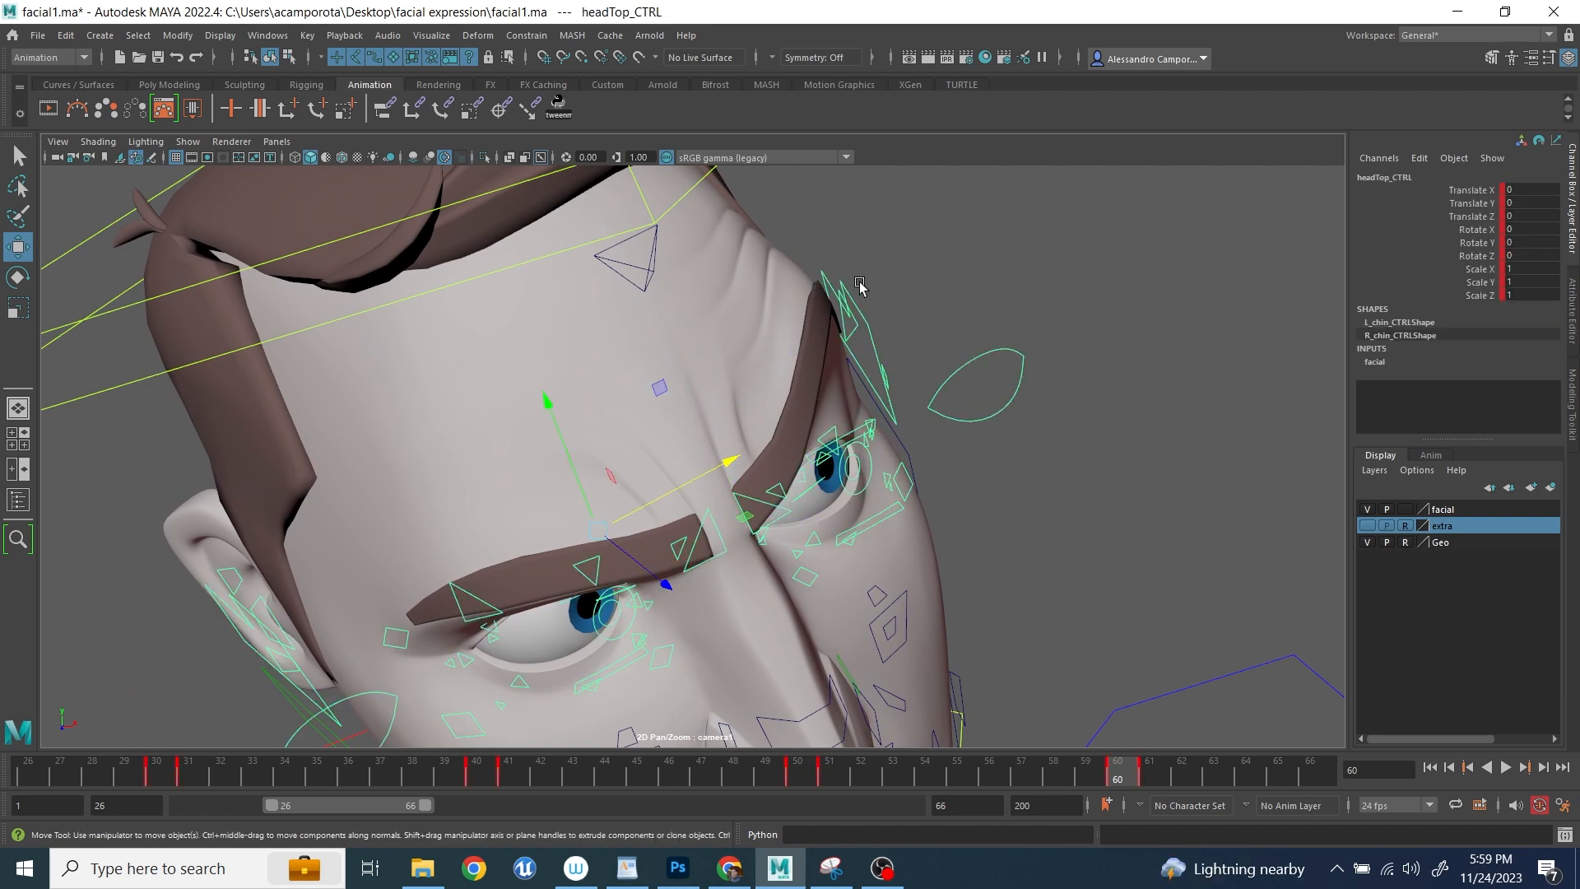
pyautogui.click(1011, 295)
pyautogui.click(860, 334)
pyautogui.moveTo(860, 333); pyautogui.dragTo(815, 283)
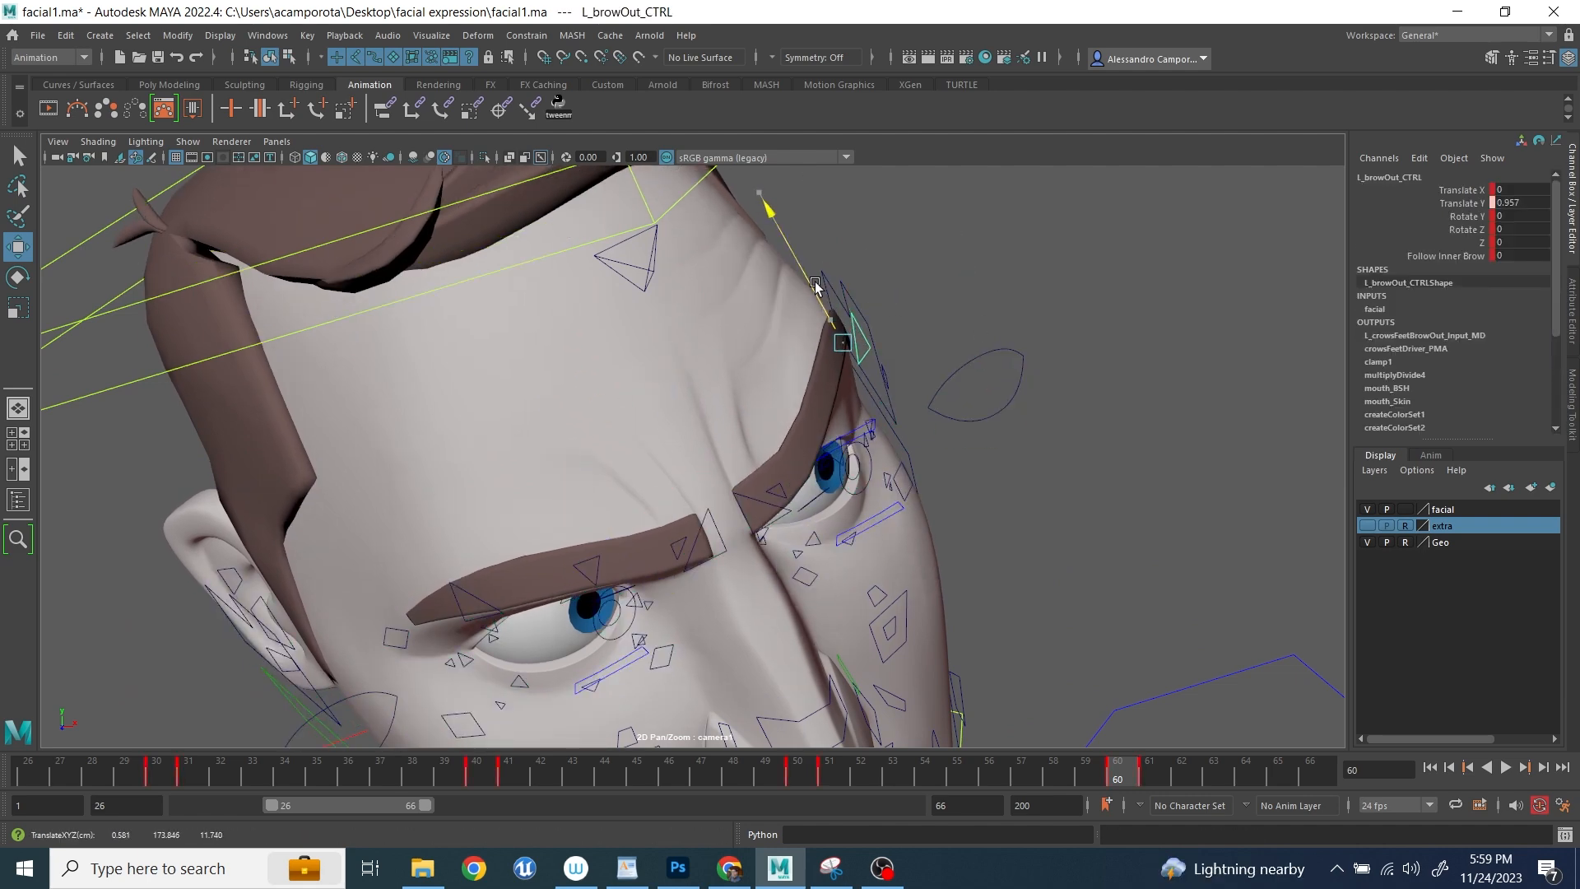
# - Raise the left middle brow control to about 0.03 in Translate Y
pyautogui.click(828, 480)
pyautogui.press('space')
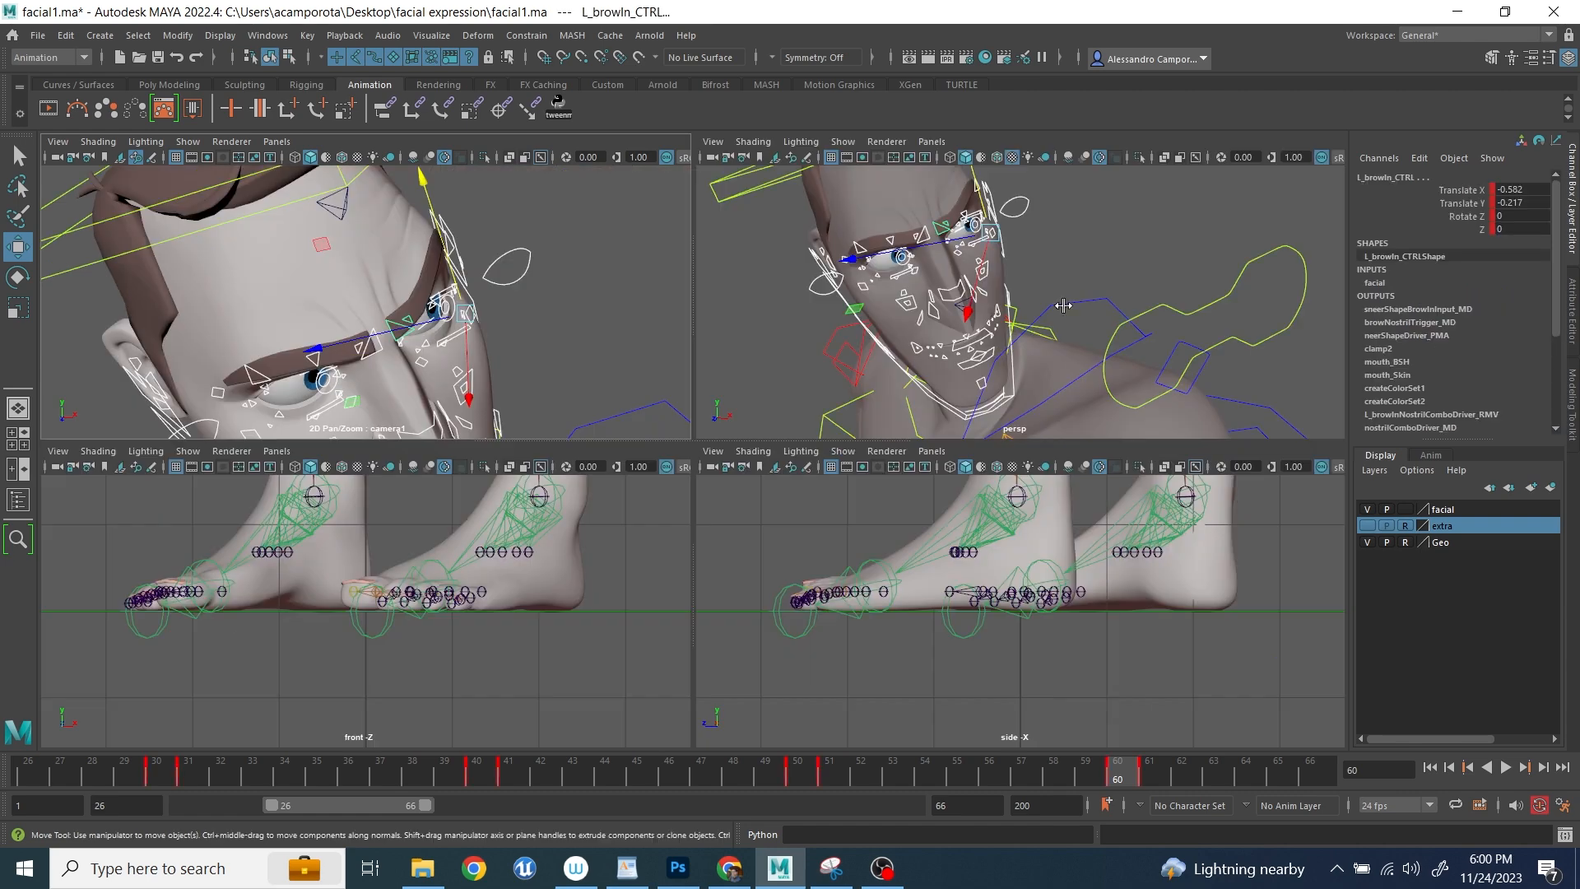
pyautogui.keyDown('alt'); pyautogui.moveTo(1020, 286); pyautogui.dragTo(997, 311); pyautogui.keyUp('alt')
pyautogui.scroll(5, 997, 311)
pyautogui.click(988, 333)
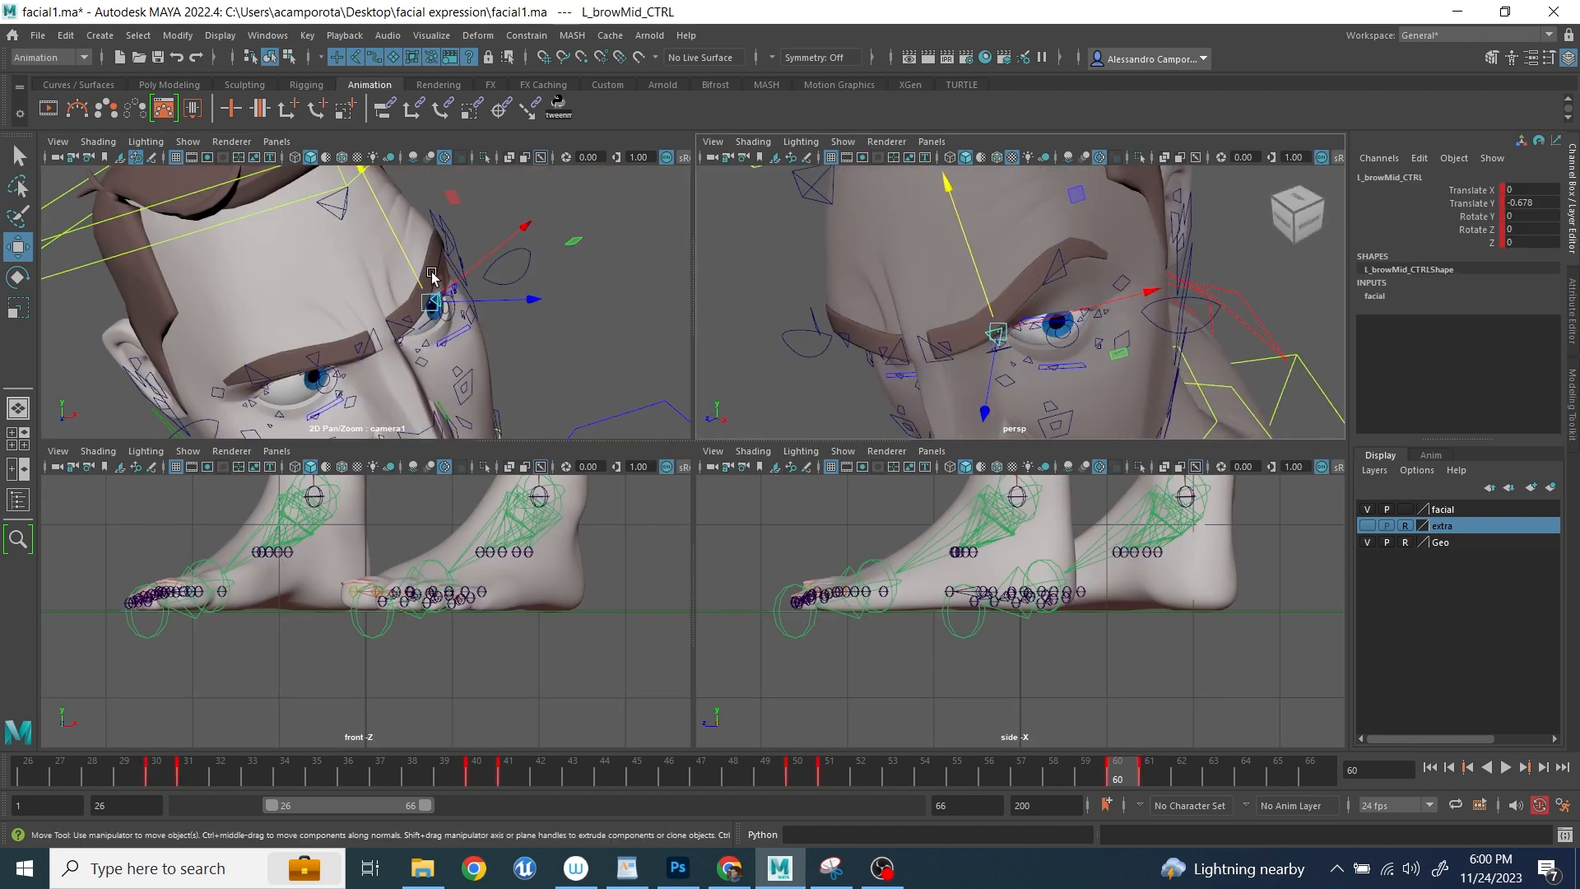
pyautogui.press('space')
pyautogui.moveTo(766, 352); pyautogui.dragTo(753, 330)
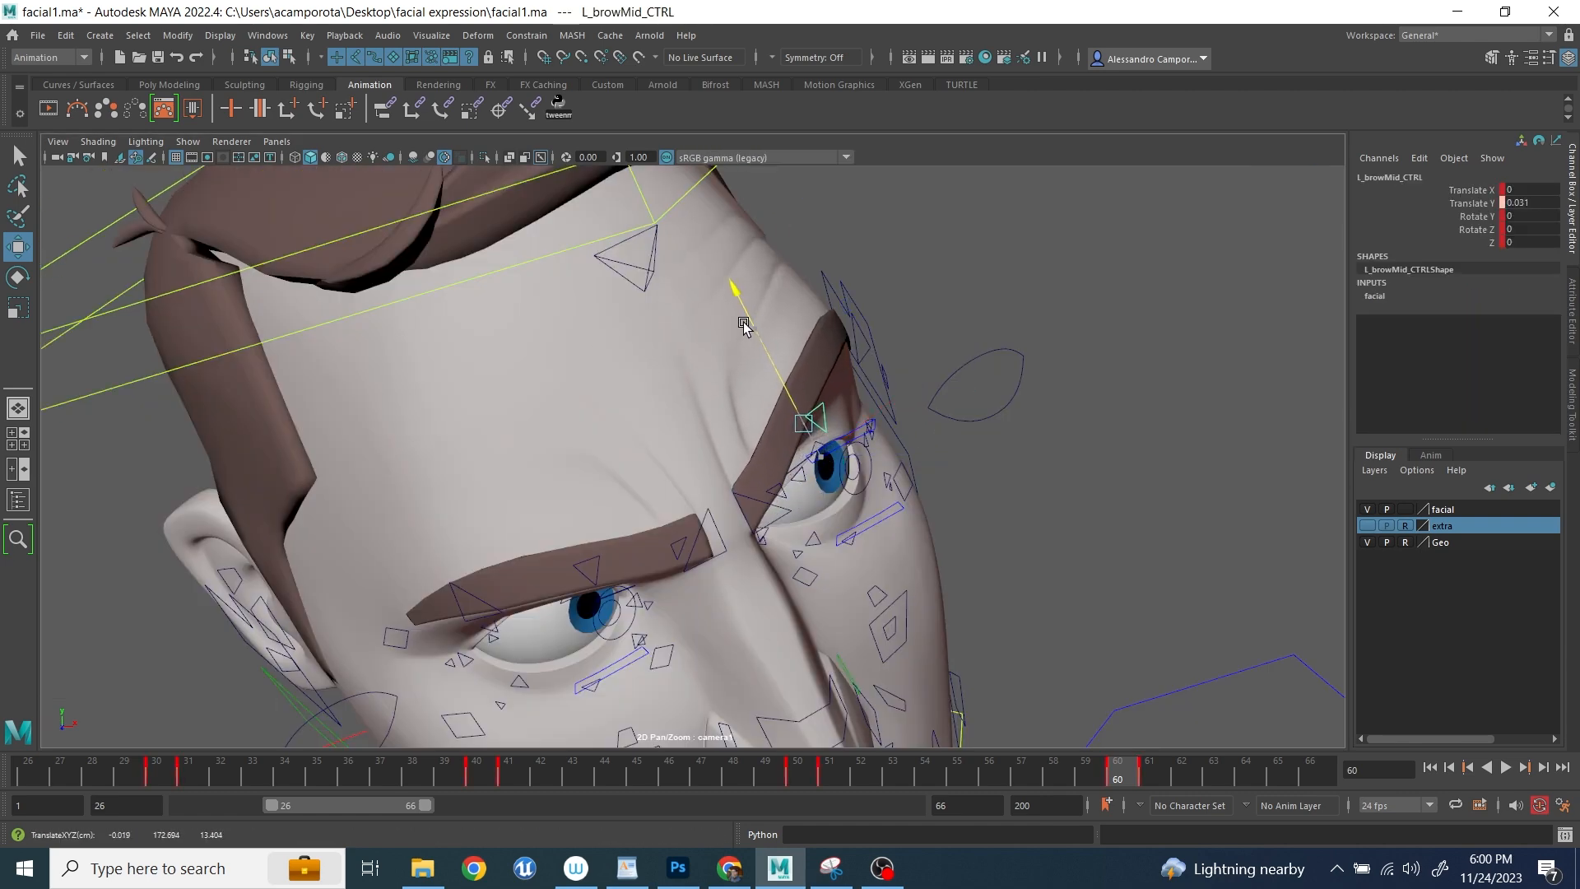
# - Try adjusting the right brow's inner and middle controls, and raise the left upper eyelid control to about 0.46 in Translate Y
pyautogui.click(673, 548)
pyautogui.moveTo(673, 543); pyautogui.dragTo(663, 506)
pyautogui.click(585, 561)
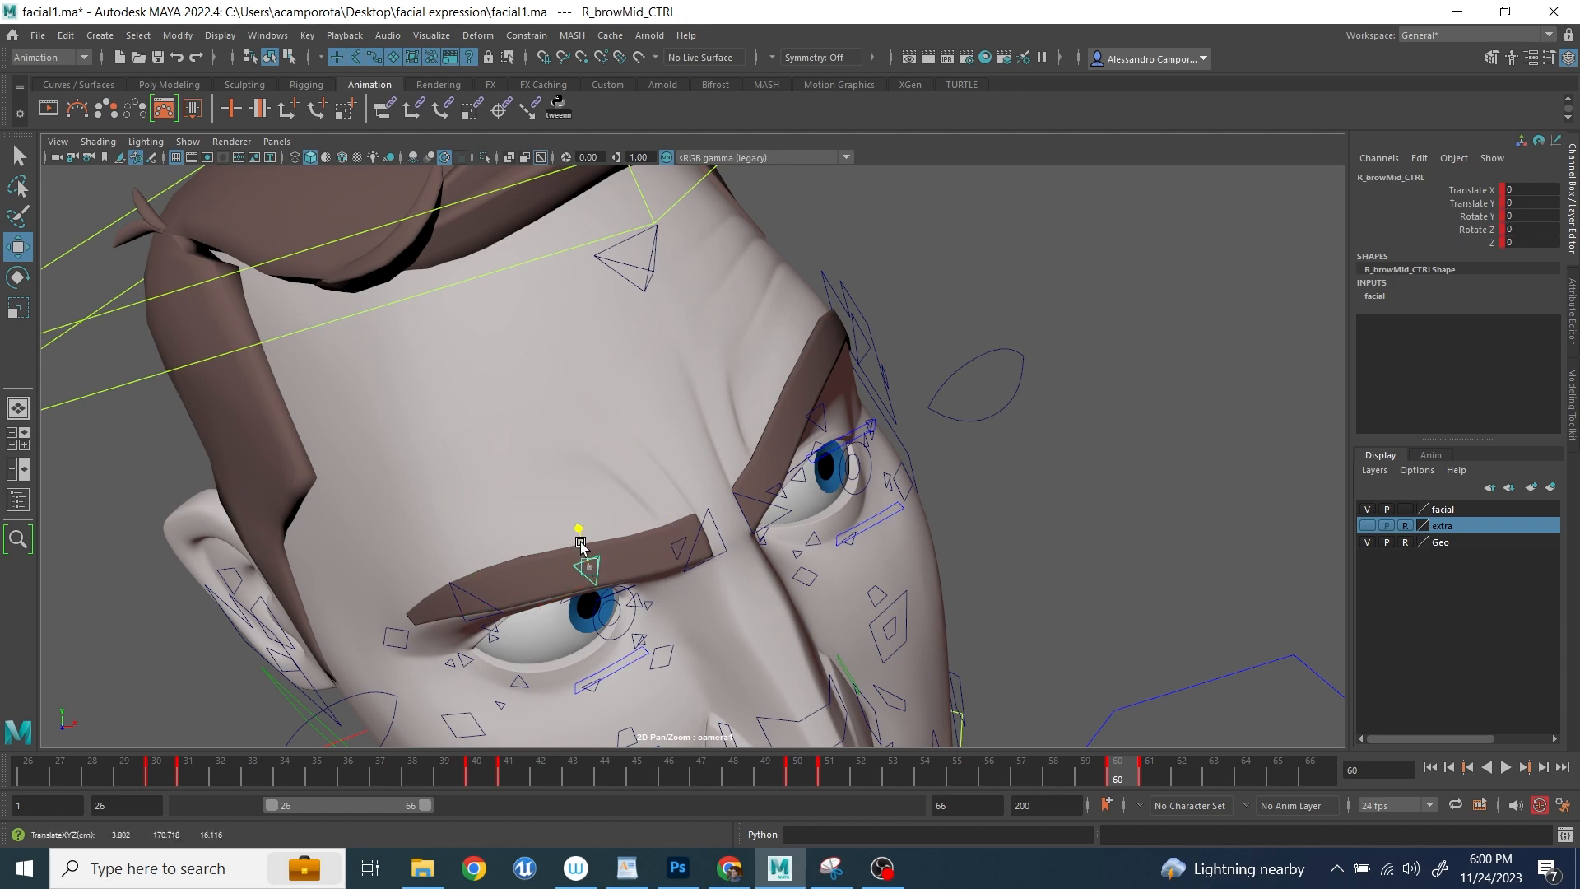
pyautogui.click(830, 422)
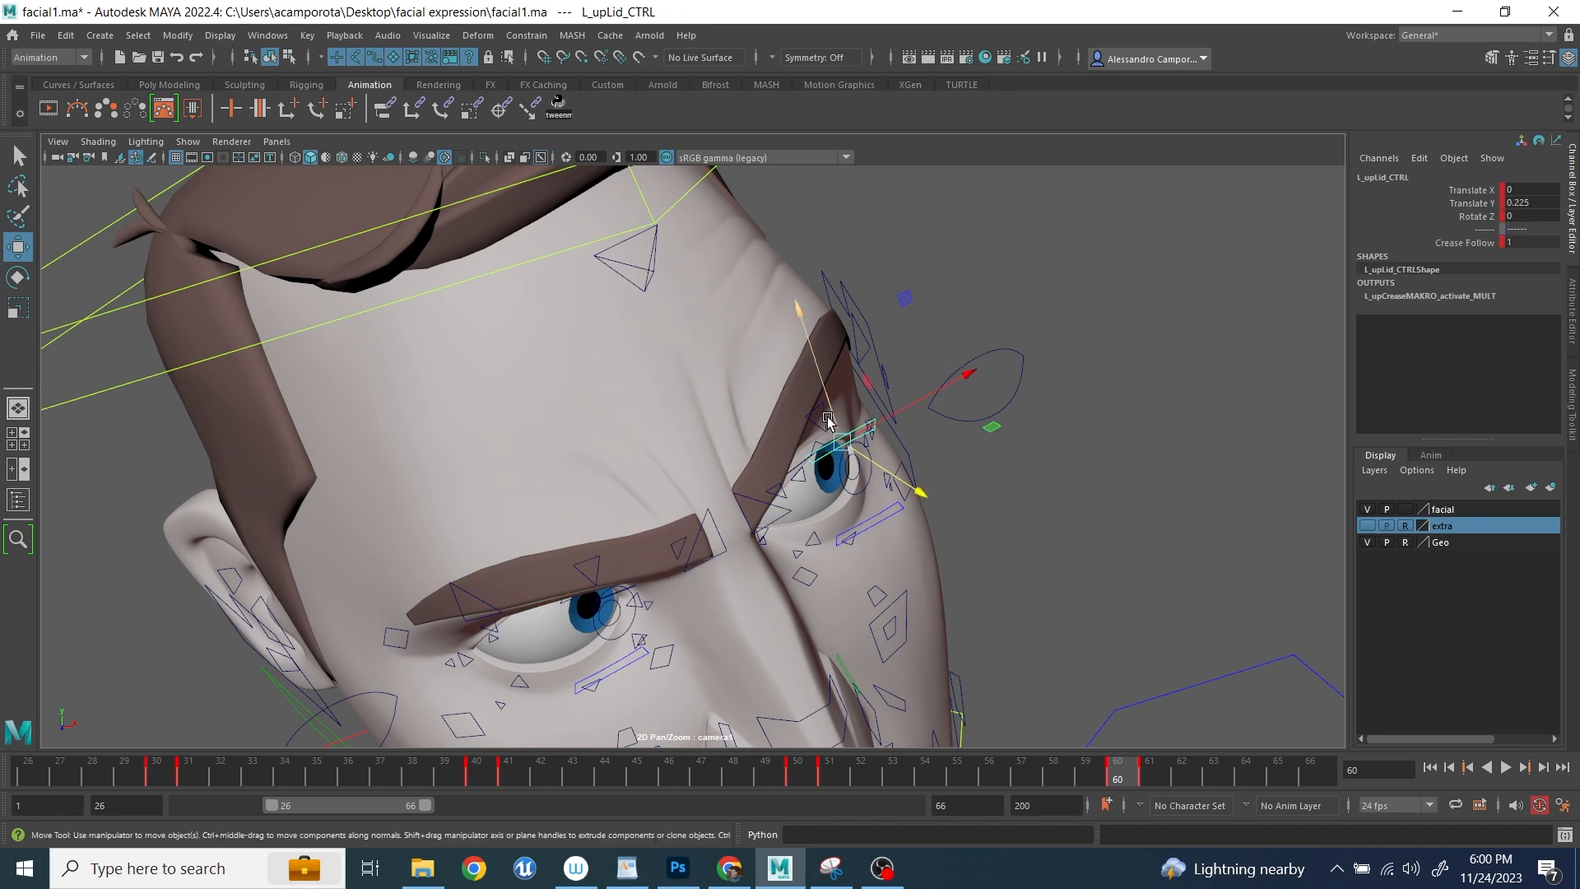
# - Move the left eye aim control to about 9.48, 1.8 and the shared eye aim control to about 7.59, 3.8 in Translate X and Y
pyautogui.press('space')
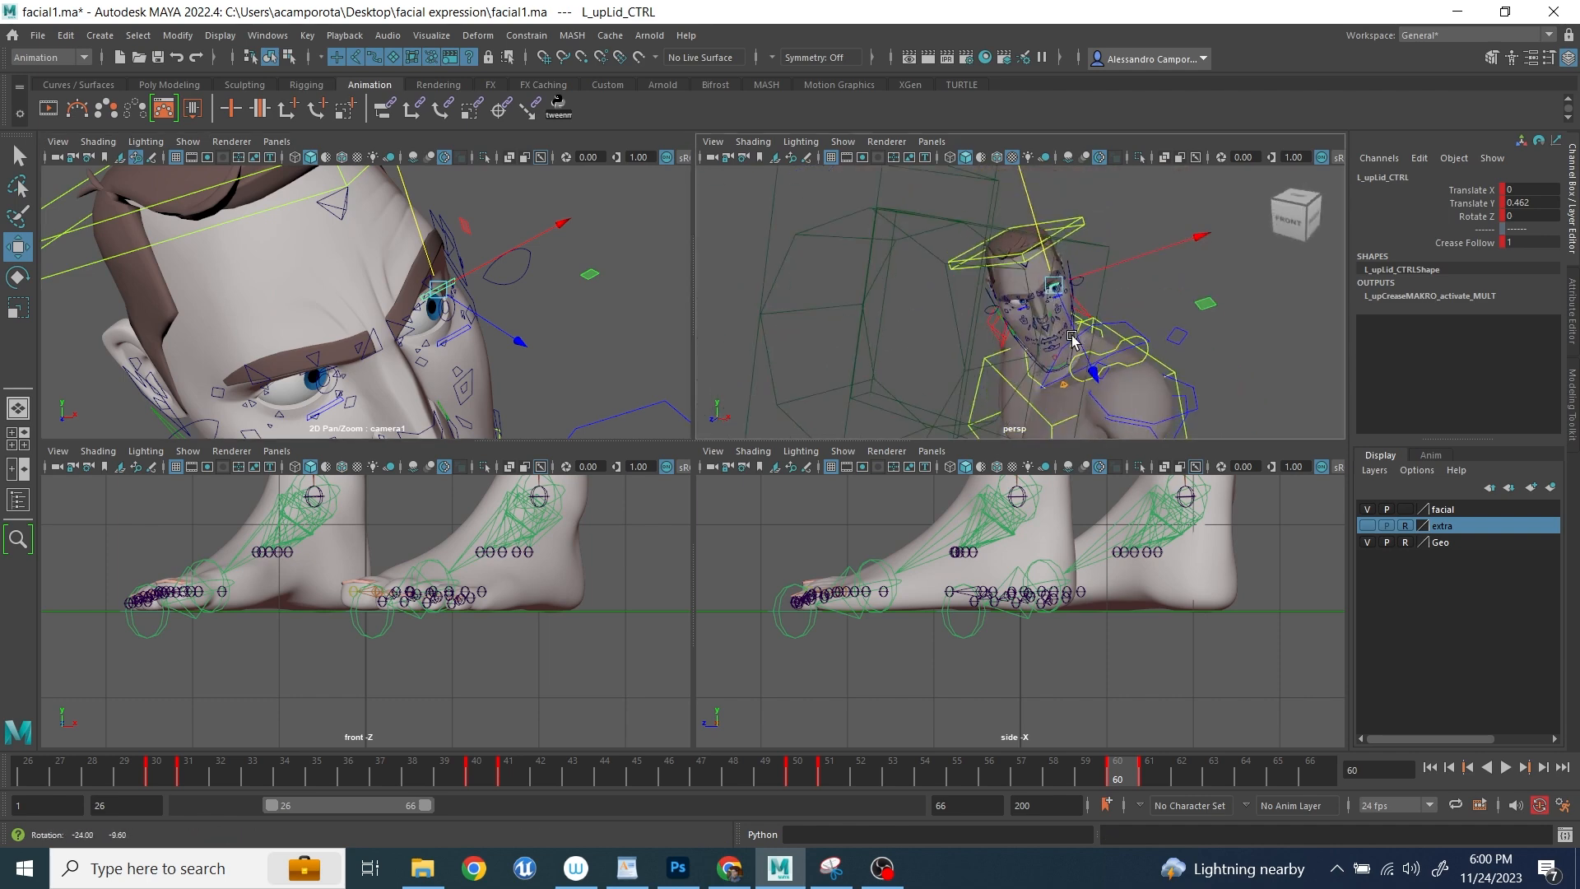
pyautogui.click(1169, 339)
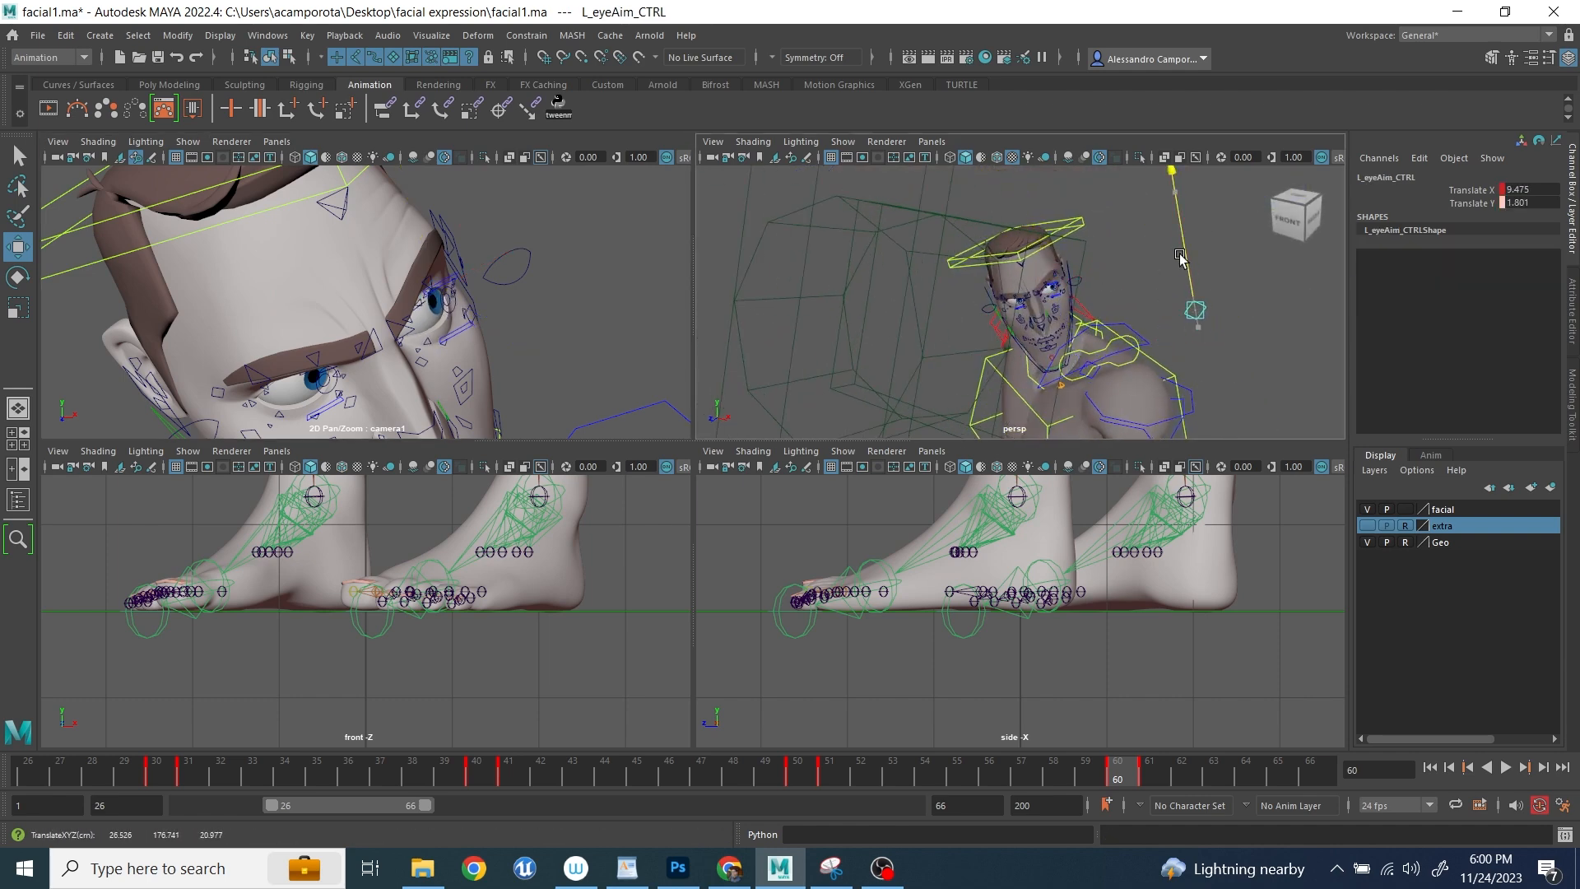
pyautogui.click(1094, 375)
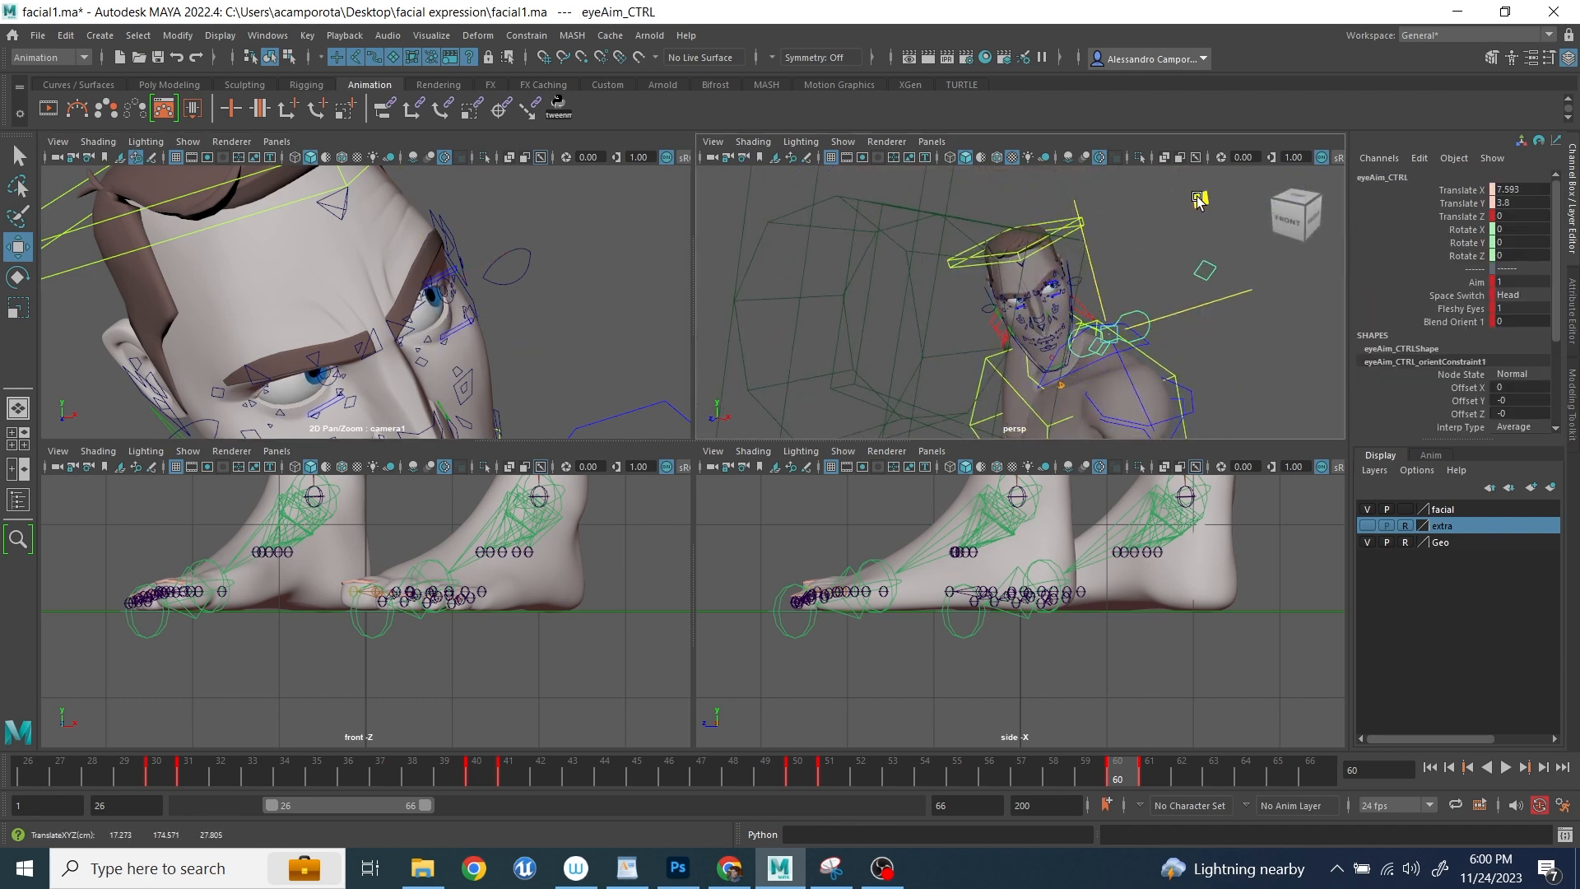
# - Deselect the controls and hide the rig's control curves in the camera view
pyautogui.click(572, 309)
pyautogui.click(188, 142)
pyautogui.click(246, 247)
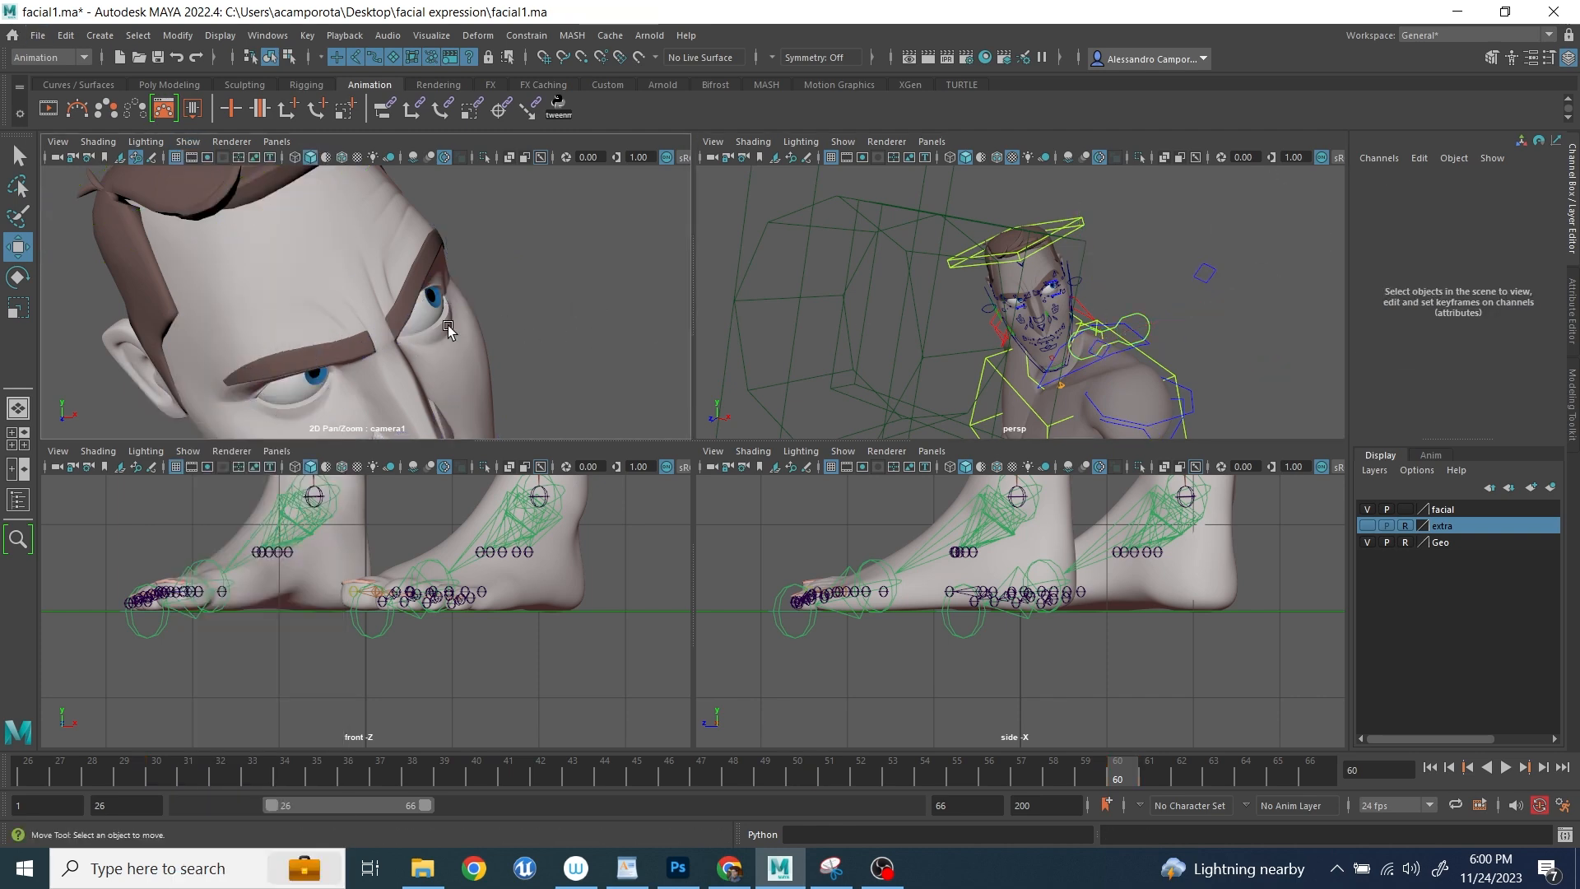
# - Lower the left middle brow control slightly in the perspective view
pyautogui.scroll(10, 1131, 306)
pyautogui.keyDown('alt'); pyautogui.moveTo(1131, 306); pyautogui.dragTo(983, 284, button='middle'); pyautogui.keyUp('alt')
pyautogui.click(1009, 215)
pyautogui.moveTo(992, 189); pyautogui.dragTo(993, 205)
# - Rotate the left inner brow control to about 6.67 degrees in Rotate Z
pyautogui.click(947, 299)
pyautogui.press('e')
pyautogui.moveTo(977, 272); pyautogui.dragTo(1009, 197)
pyautogui.click(945, 329)
pyautogui.press('q')
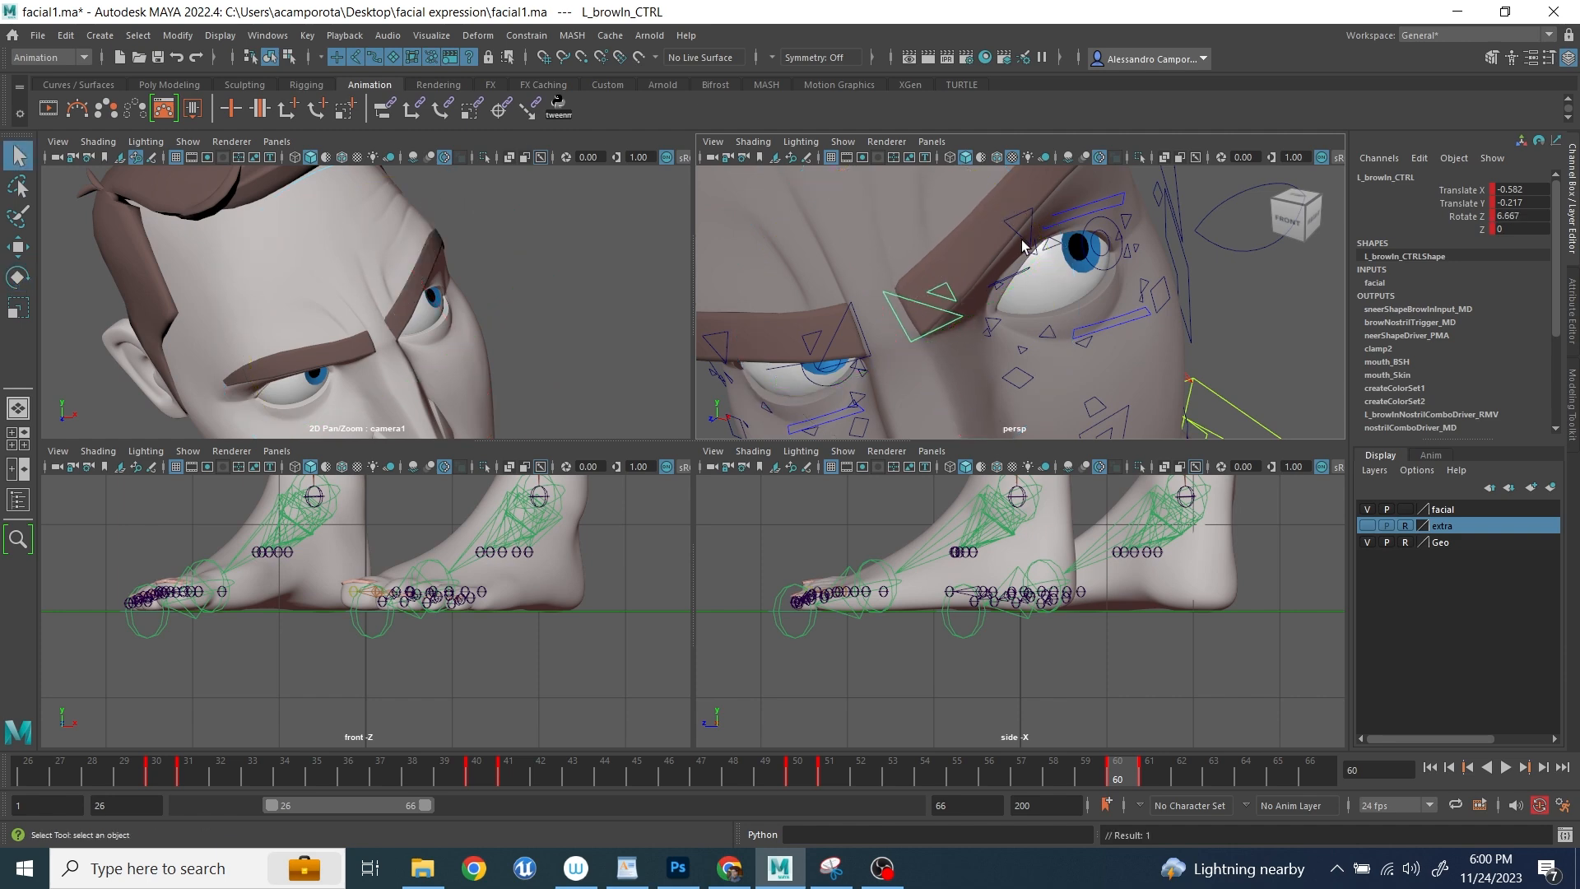
# - Rotate the left middle brow control to about -5.35 degrees in Rotate Z and deselect it
pyautogui.click(1022, 244)
pyautogui.press('e')
pyautogui.moveTo(937, 355); pyautogui.dragTo(922, 344)
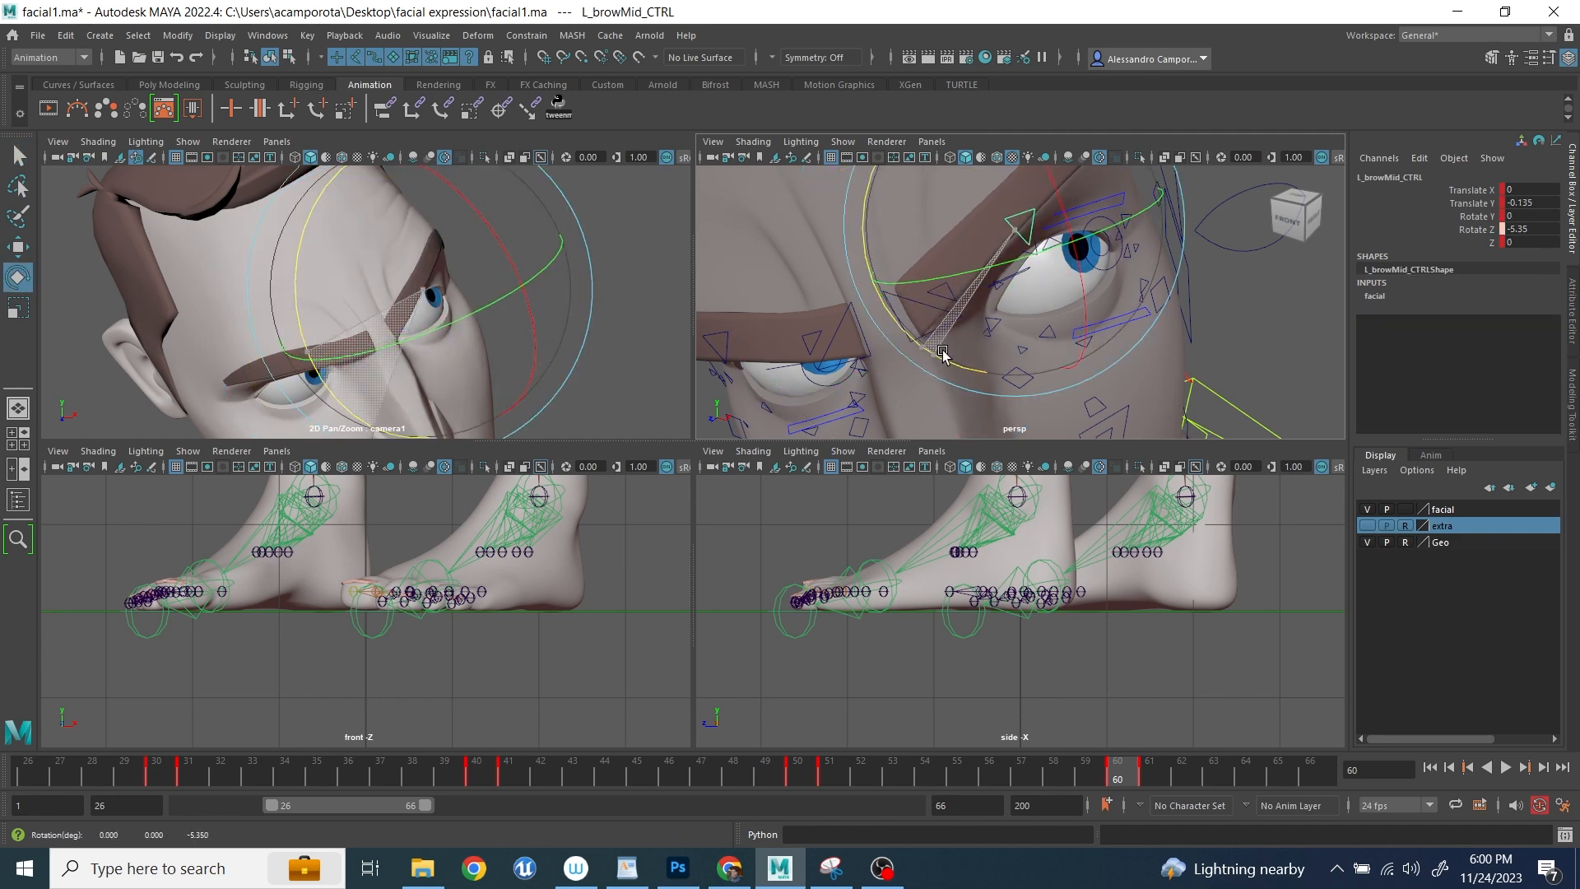
pyautogui.click(627, 397)
# - Raise and rotate the right brow control in the perspective view to refine the brow's shape
pyautogui.scroll(-3, 815, 370)
pyautogui.moveTo(806, 370)
pyautogui.keyDown('alt'); pyautogui.mouseDown()
pyautogui.moveTo(906, 353)
pyautogui.moveTo(813, 382)
pyautogui.mouseUp(); pyautogui.keyUp('alt')
pyautogui.click(812, 380)
pyautogui.press('w')
pyautogui.moveTo(765, 277); pyautogui.dragTo(757, 265)
pyautogui.press('e')
pyautogui.moveTo(859, 225); pyautogui.dragTo(877, 263)
pyautogui.press('w')
pyautogui.moveTo(766, 344); pyautogui.dragTo(773, 341, button='middle')
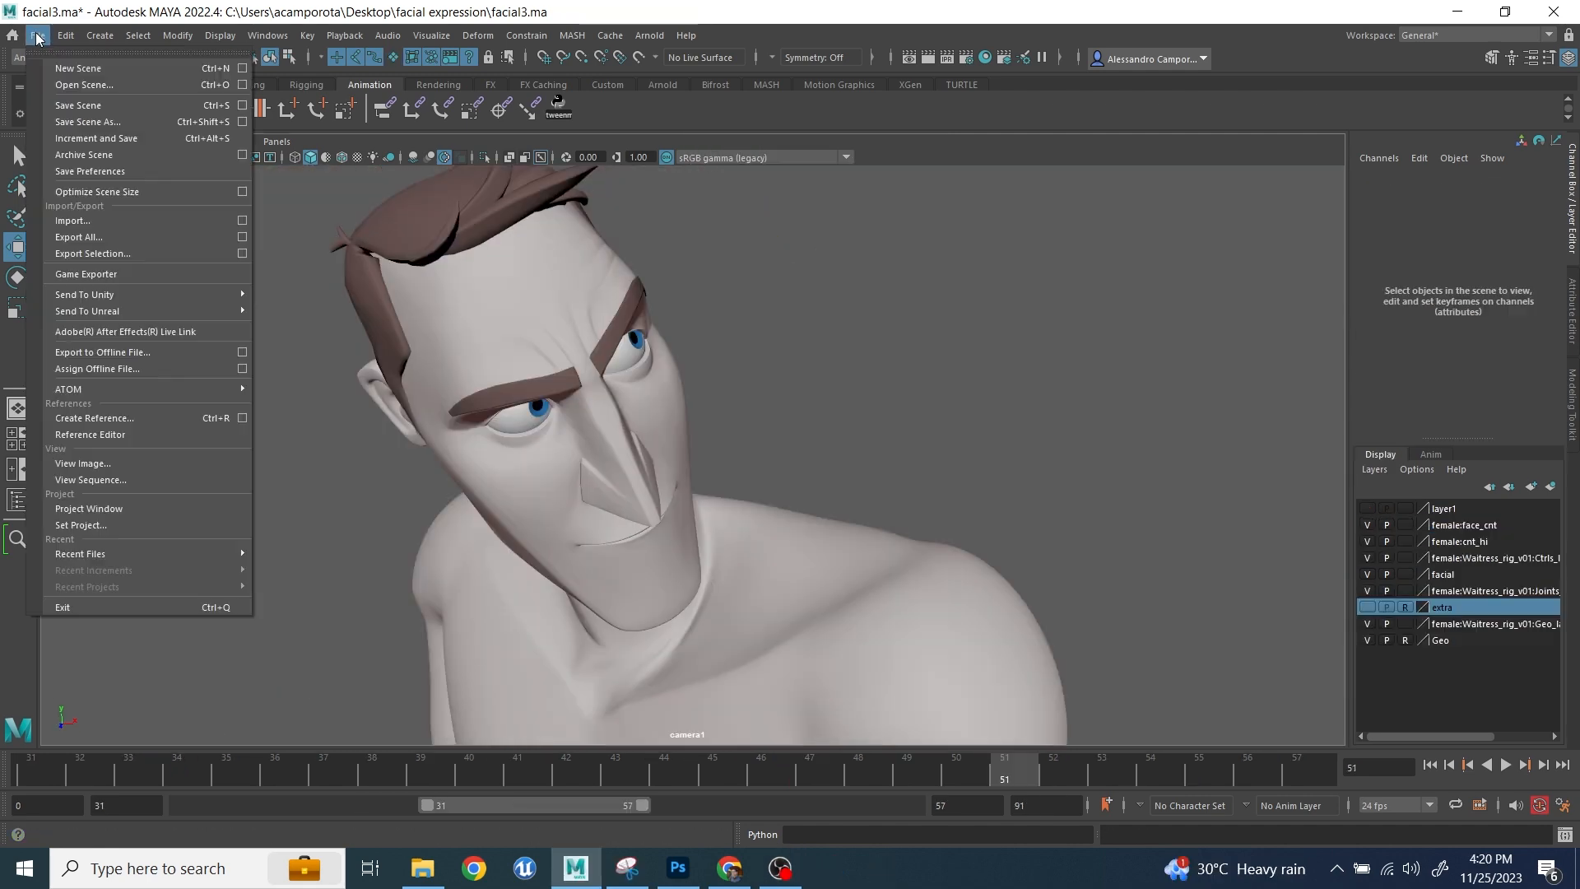
# - Save the scene, and in Photoshop show only the reference sketches on Layer 13
pyautogui.click(62, 107)
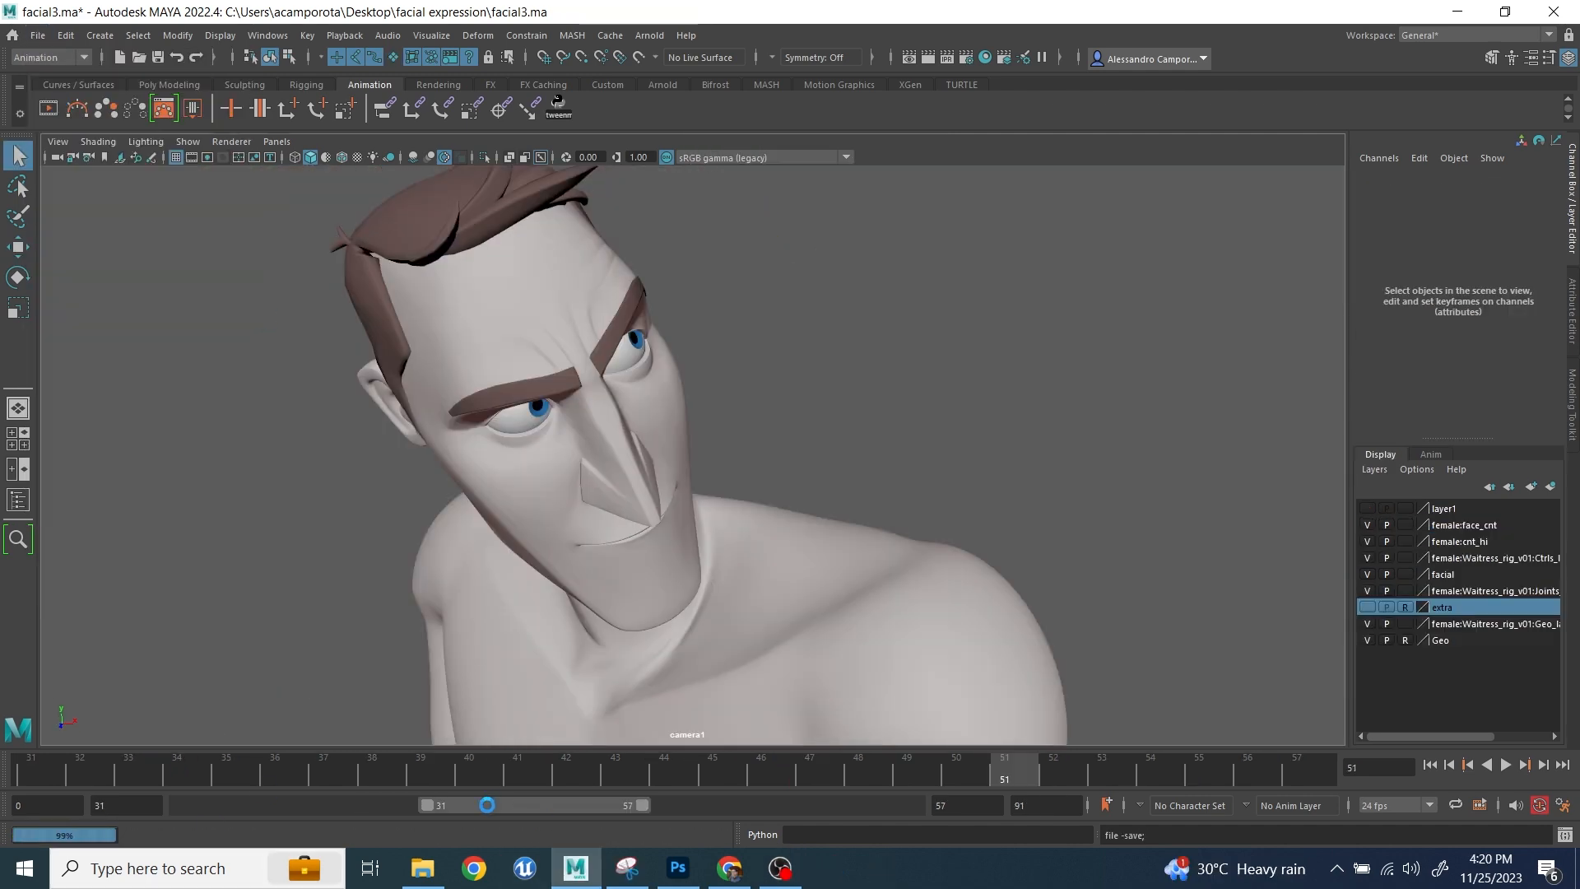
pyautogui.click(678, 868)
pyautogui.keyDown('alt'); pyautogui.click(1330, 781); pyautogui.keyUp('alt')
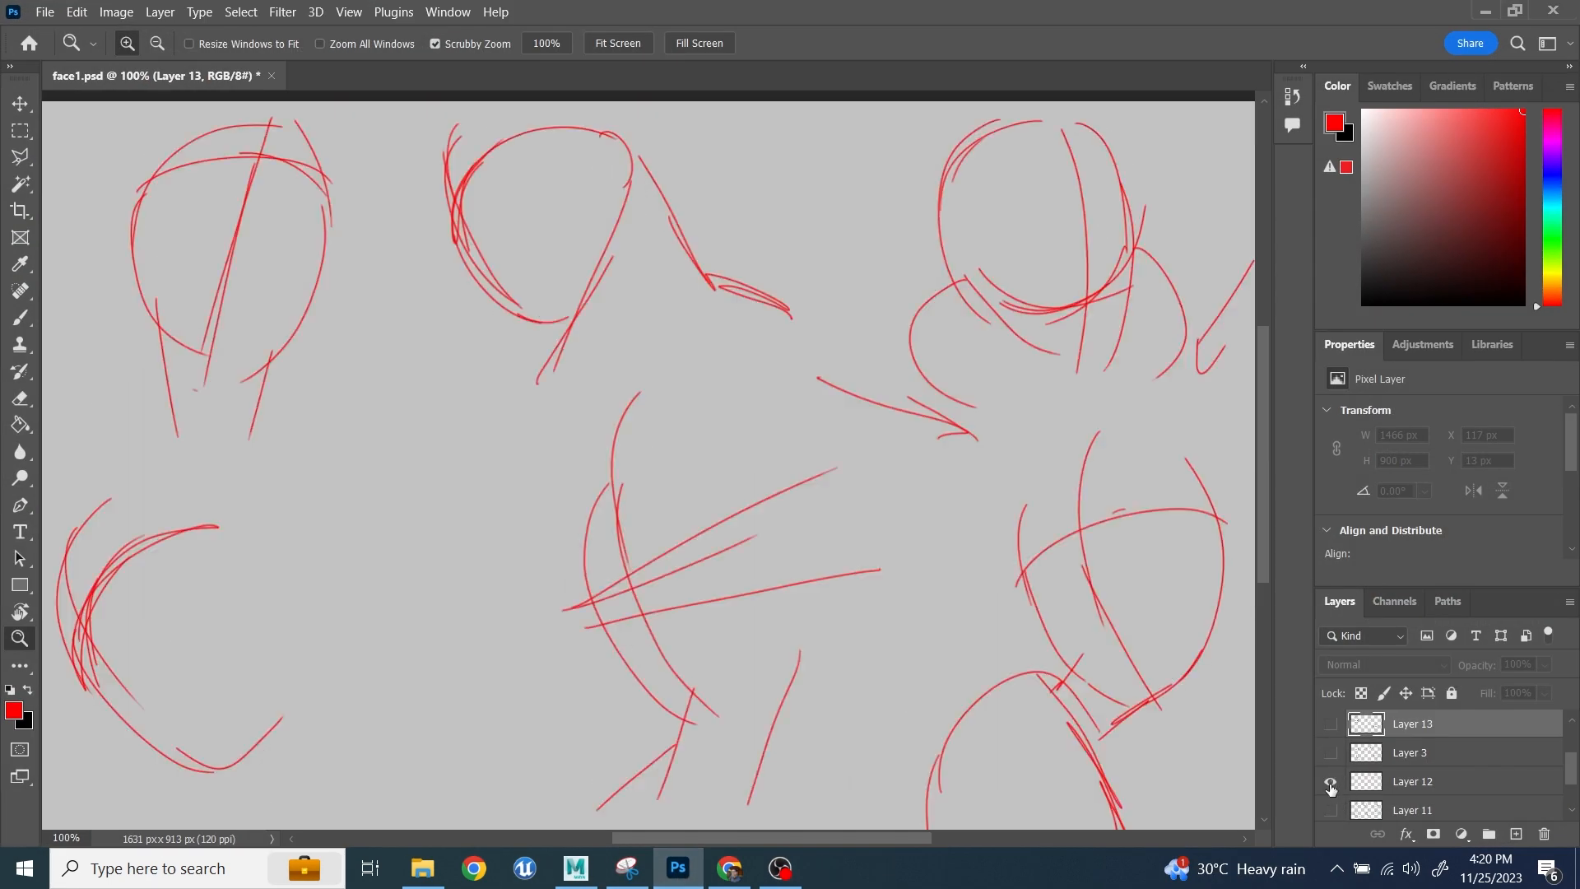
pyautogui.keyDown('alt'); pyautogui.click(1332, 725); pyautogui.keyUp('alt')
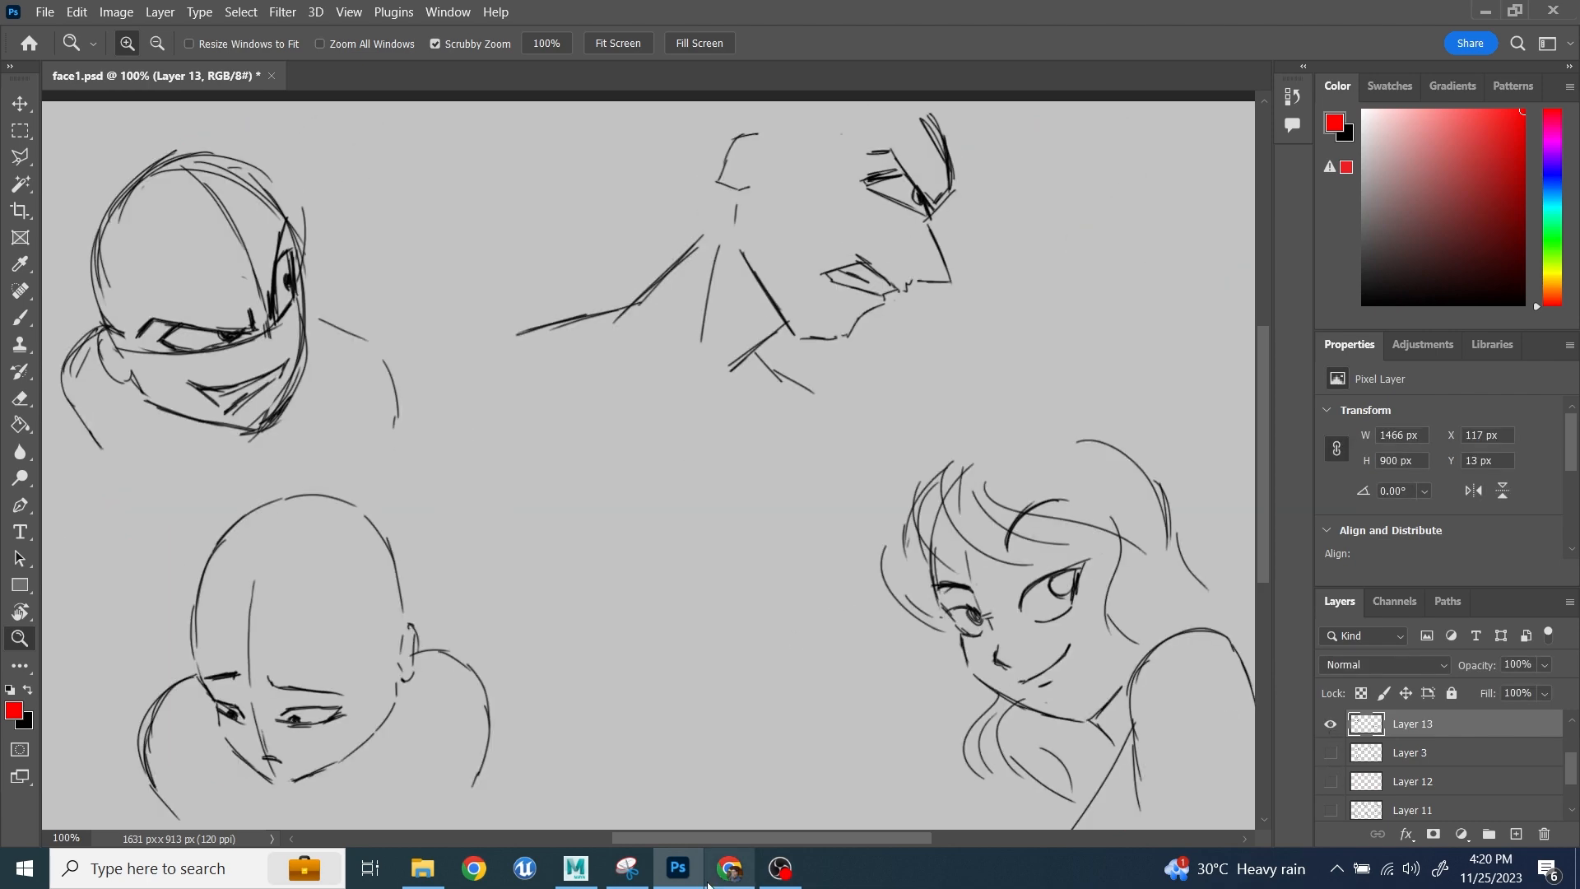
# - Compare the reference sketch with the character, returning to Maya in the four-view layout
pyautogui.click(579, 868)
pyautogui.click(678, 872)
pyautogui.click(678, 872)
pyautogui.press('space')
pyautogui.keyDown('alt'); pyautogui.moveTo(1020, 345); pyautogui.dragTo(790, 210); pyautogui.keyUp('alt')
pyautogui.click(938, 331)
pyautogui.keyDown('alt'); pyautogui.moveTo(790, 211); pyautogui.dragTo(969, 214); pyautogui.keyUp('alt')
pyautogui.click(950, 288)
pyautogui.hotkey('ctrl', 'z')
pyautogui.click(1000, 349)
pyautogui.click(969, 292)
pyautogui.hotkey('ctrl', 'z')
pyautogui.moveTo(978, 288); pyautogui.dragTo(1045, 279)
pyautogui.hotkey('ctrl', 'z')
# - Move the right upper lip corner control to about 3.79 in Translate X and 4.34 in Translate Y
pyautogui.click(955, 328)
pyautogui.click(1063, 288)
pyautogui.scroll(-8, 1098, 264)
pyautogui.press('e')
pyautogui.press('q')
pyautogui.press('w')
pyautogui.moveTo(931, 212); pyautogui.dragTo(916, 202)
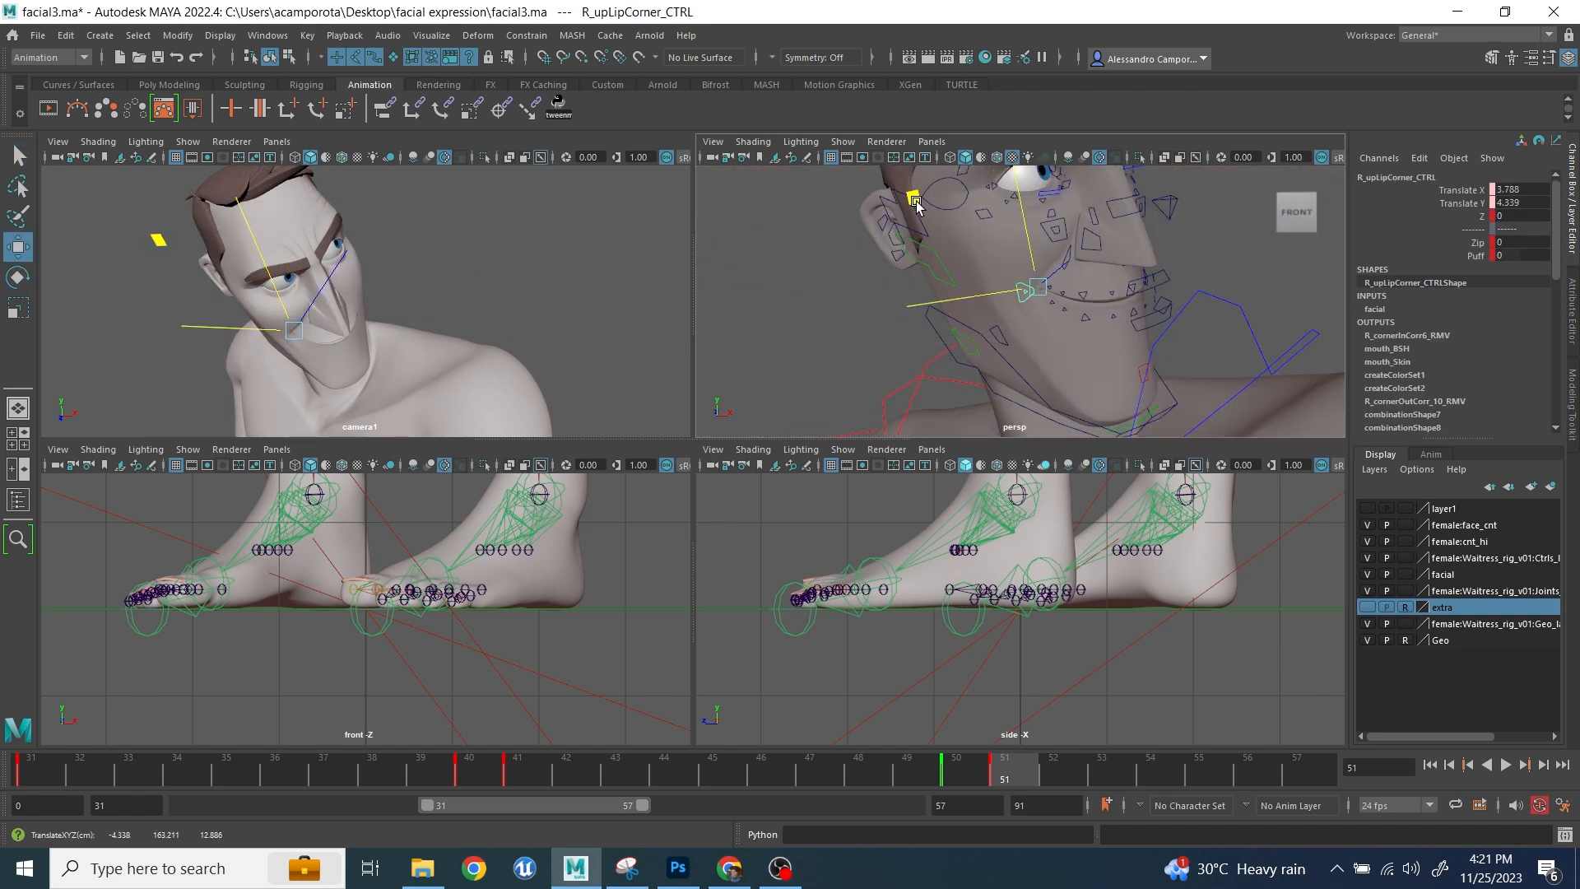
# - Raise the upper lip's middle control in a close perspective view of the mouth
pyautogui.keyDown('alt'); pyautogui.moveTo(1111, 276); pyautogui.dragTo(998, 296); pyautogui.keyUp('alt')
pyautogui.scroll(4, 979, 308)
pyautogui.click(952, 331)
pyautogui.moveTo(998, 199); pyautogui.dragTo(1092, 258)
pyautogui.click(1037, 305)
pyautogui.click(1009, 282)
pyautogui.click(1092, 259)
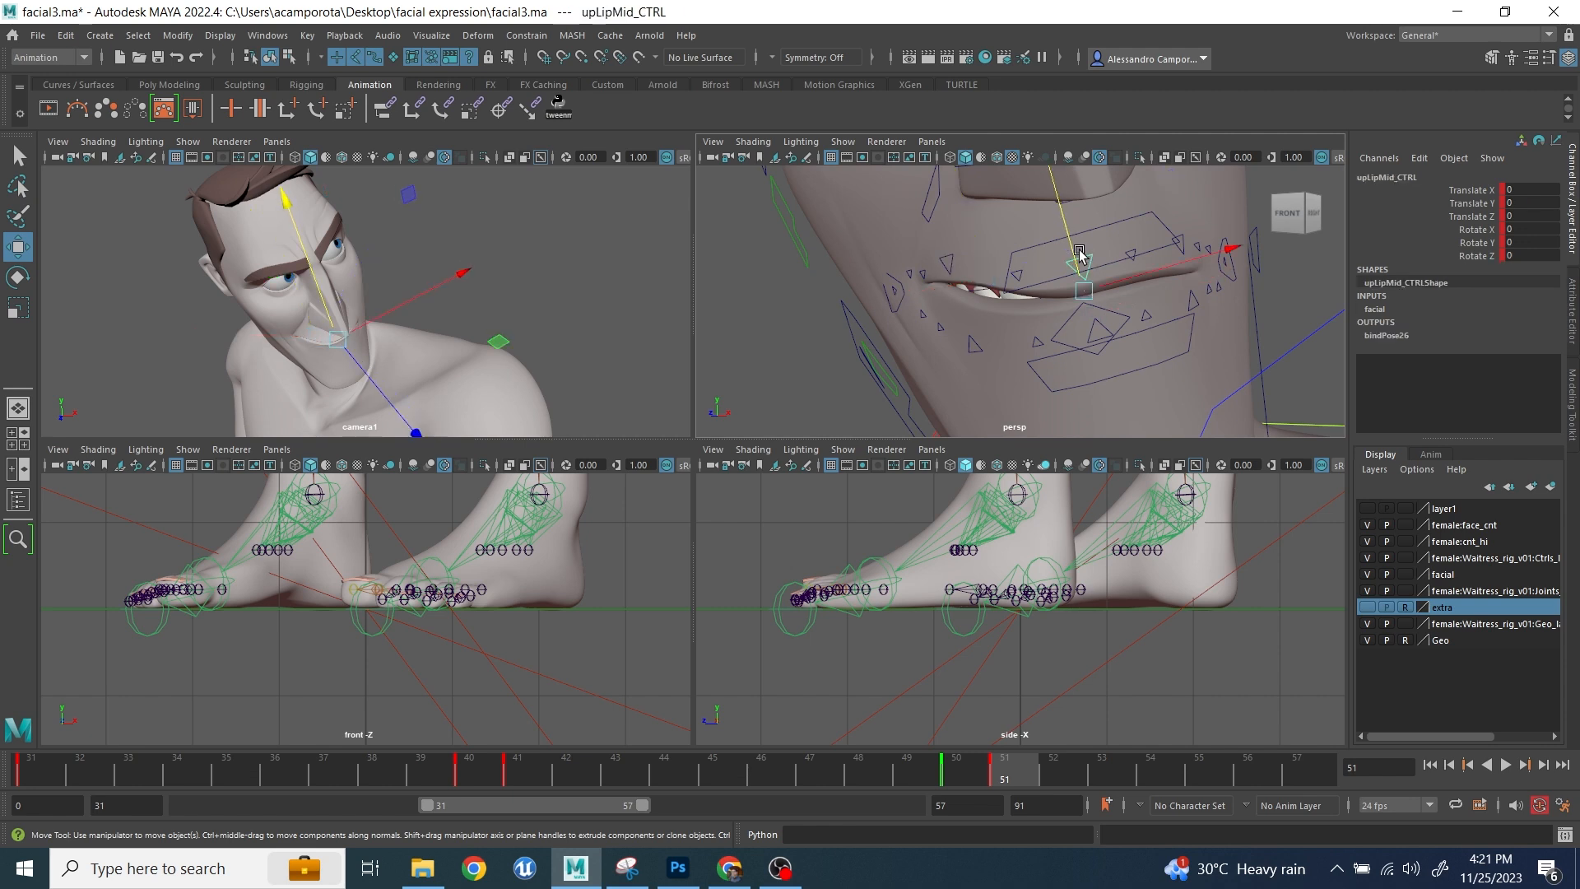
# - Raise the outer upper lip controls to about 2.12 on the right and 1.6 on the left in Translate Y, and adjust the lower lip
pyautogui.click(953, 258)
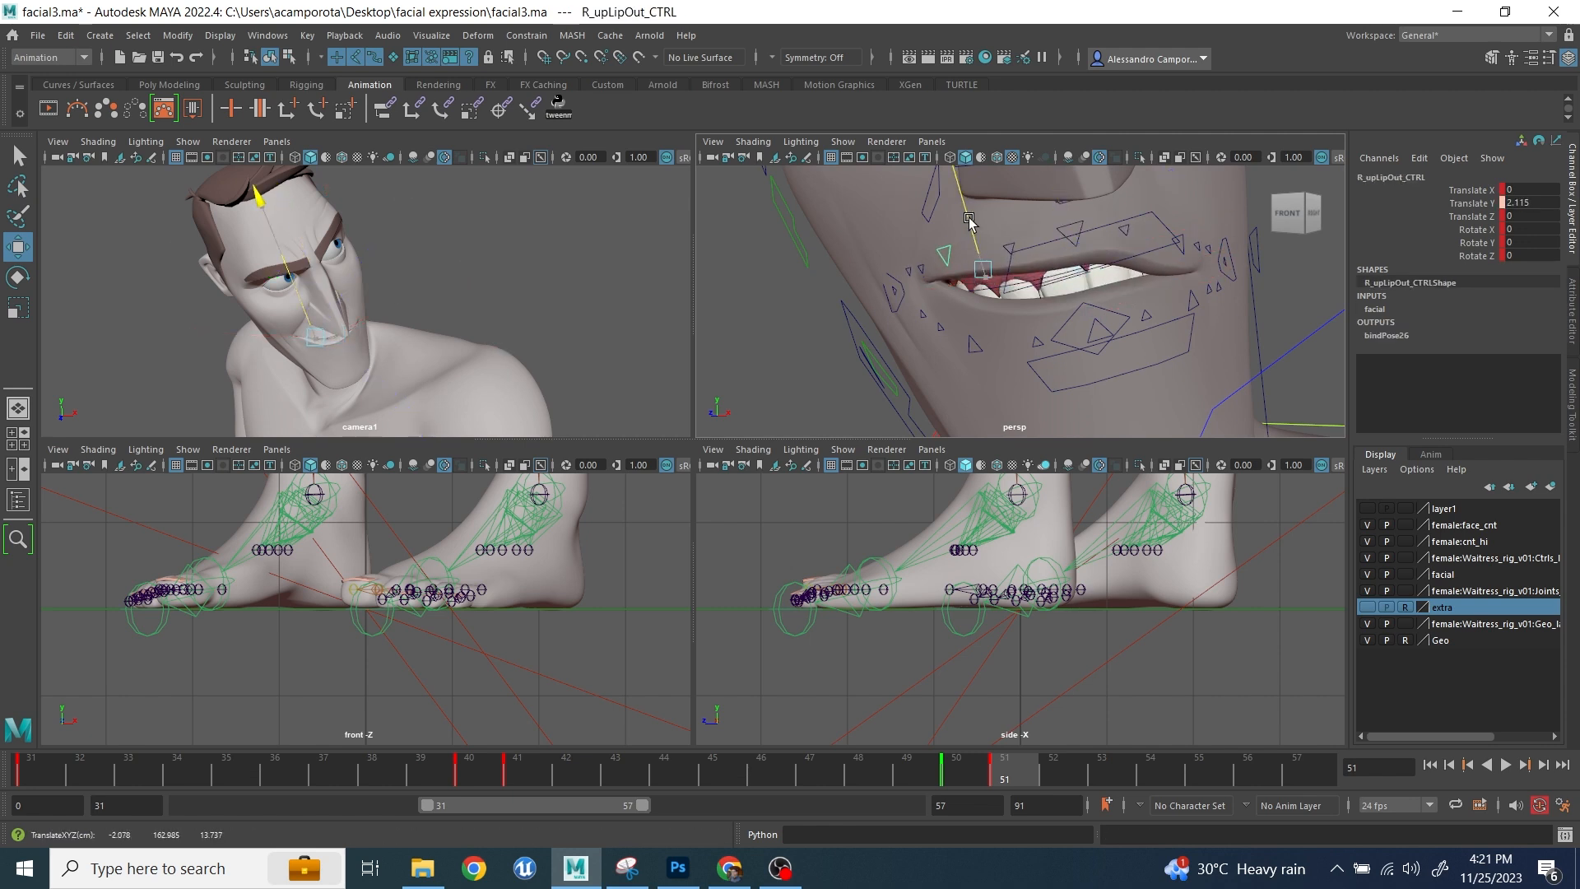
pyautogui.click(1170, 241)
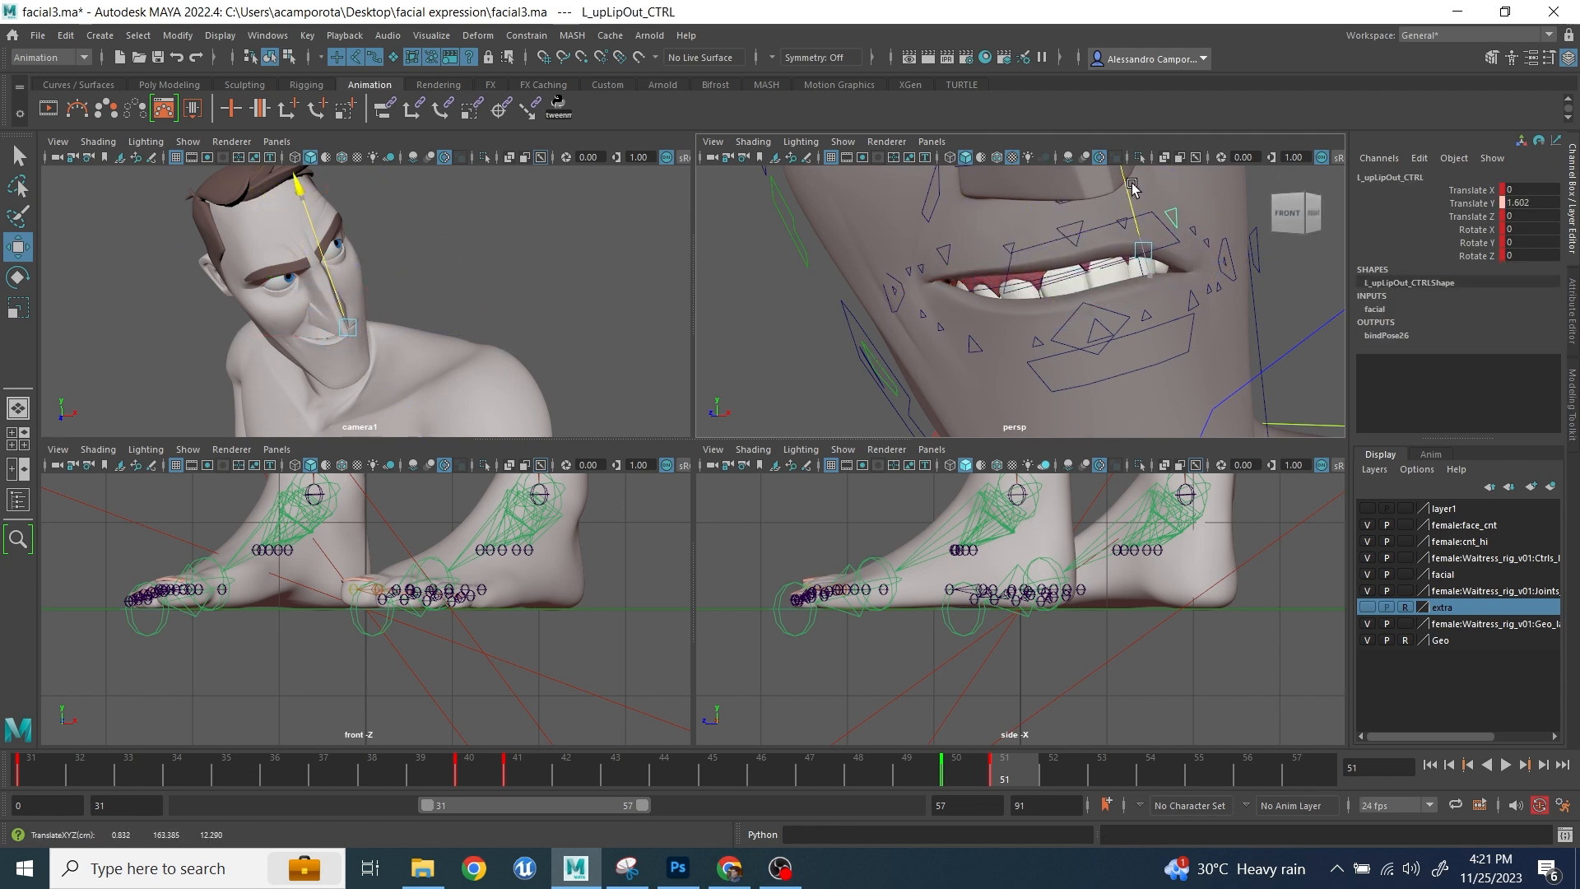
pyautogui.click(1117, 319)
pyautogui.moveTo(1087, 298); pyautogui.dragTo(1087, 293)
# - Move the right upper lip corner control to about 3.07 in Translate X and 3.16 in Translate Y and deselect it
pyautogui.keyDown('alt'); pyautogui.moveTo(1086, 295); pyautogui.dragTo(858, 326); pyautogui.keyUp('alt')
pyautogui.moveTo(900, 191); pyautogui.dragTo(1013, 275)
pyautogui.click(952, 278)
pyautogui.click(1038, 280)
pyautogui.click(1040, 298)
pyautogui.click(1038, 280)
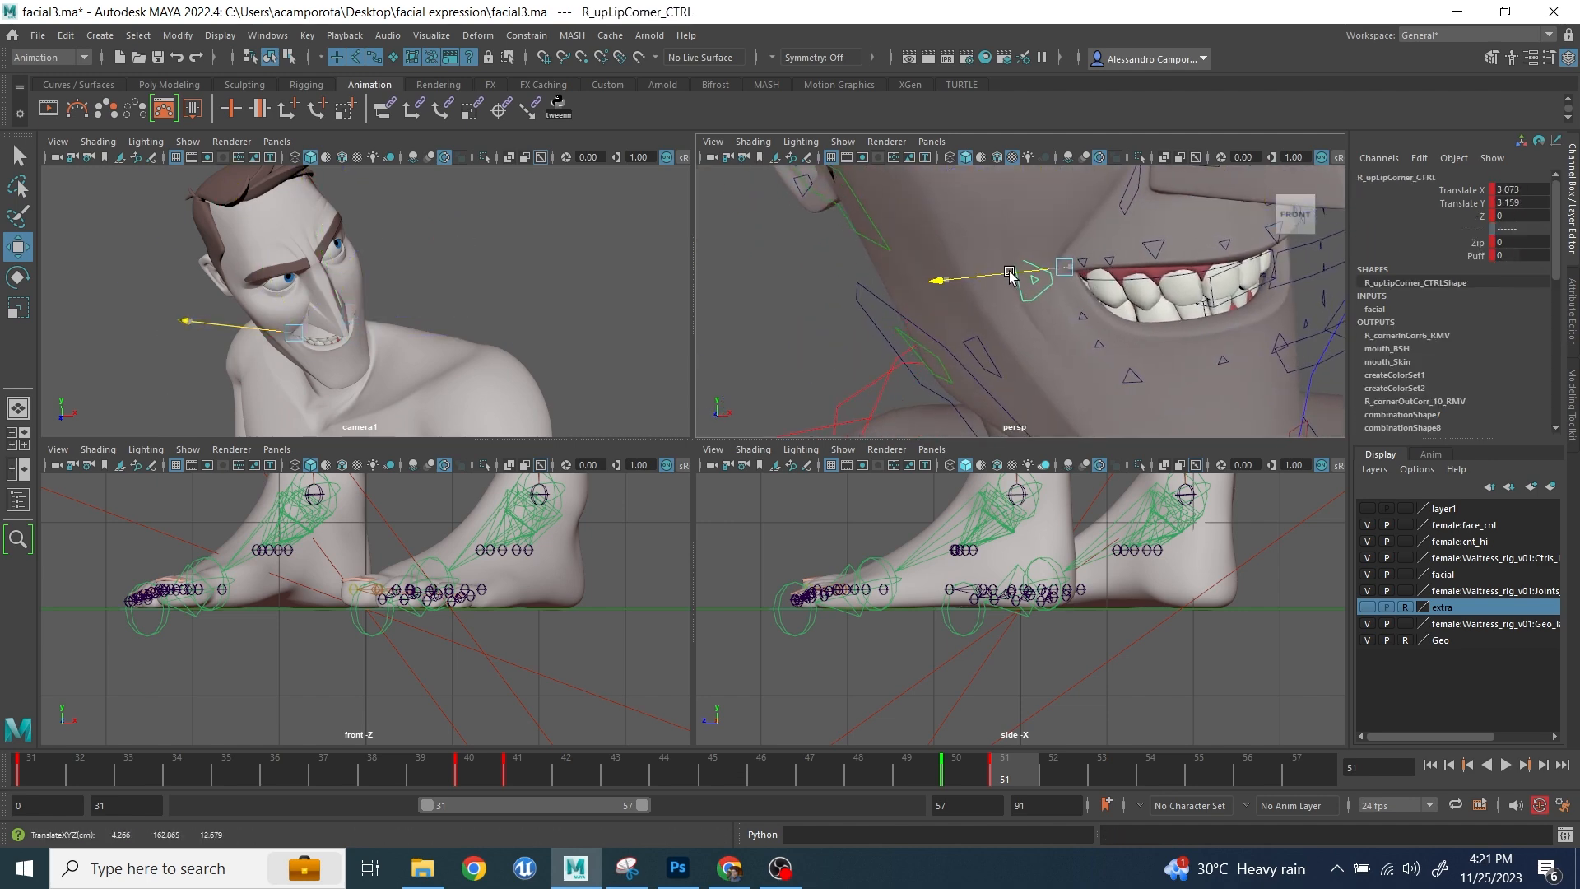
pyautogui.click(529, 239)
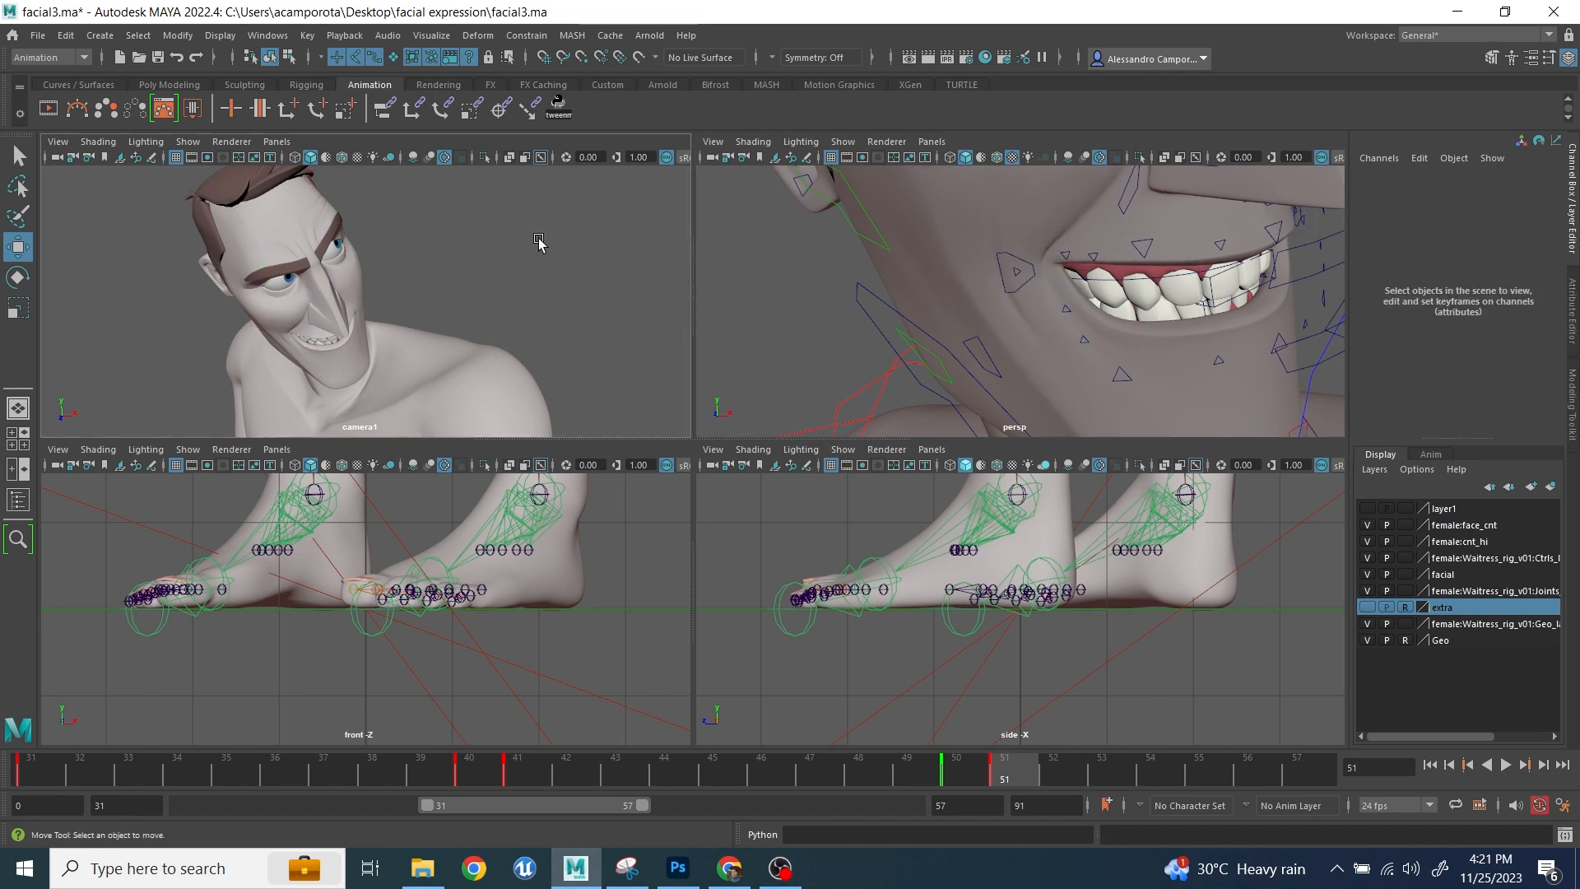
# - Raise the right side of the upper lip slightly and deselect the controls
pyautogui.keyDown('alt'); pyautogui.moveTo(1183, 295); pyautogui.dragTo(1149, 288); pyautogui.keyUp('alt')
pyautogui.click(1097, 248)
pyautogui.moveTo(1098, 210); pyautogui.dragTo(1097, 197)
pyautogui.keyDown('alt'); pyautogui.moveTo(1103, 206); pyautogui.dragTo(1135, 227); pyautogui.keyUp('alt')
pyautogui.click(1032, 375)
pyautogui.click(628, 324)
# - Raise the right lower eyelid control to about 0.53 in Translate Y and select the left lower eyelid control
pyautogui.keyDown('alt'); pyautogui.moveTo(1043, 235); pyautogui.dragTo(1017, 342, button='middle'); pyautogui.keyUp('alt')
pyautogui.click(970, 336)
pyautogui.moveTo(960, 271); pyautogui.dragTo(962, 239)
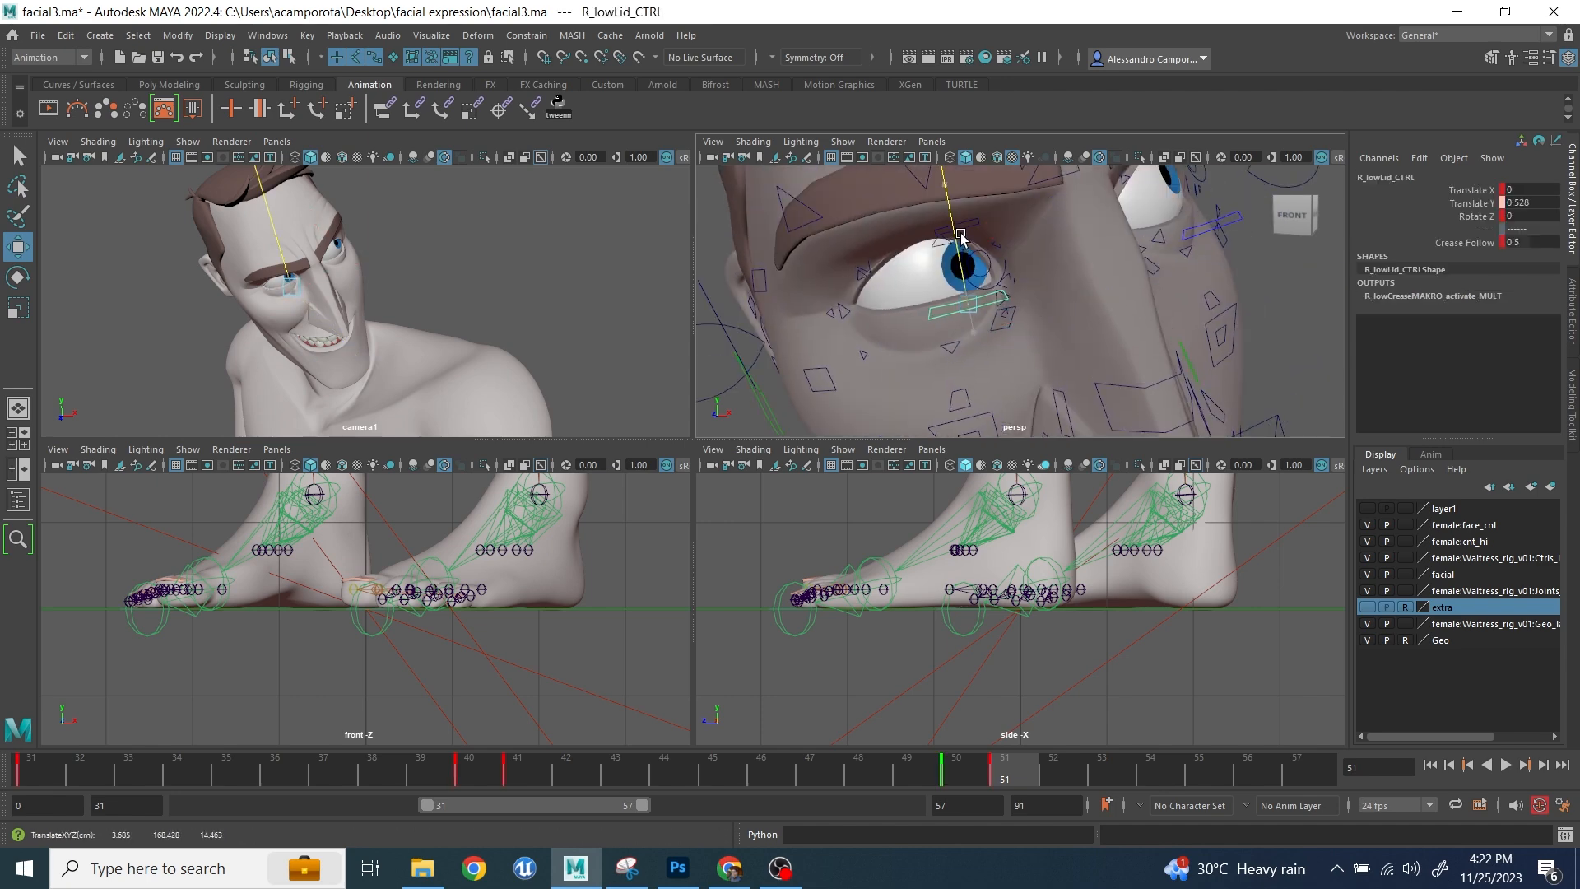
pyautogui.keyDown('alt'); pyautogui.moveTo(1012, 262); pyautogui.dragTo(815, 331, button='middle'); pyautogui.keyUp('alt')
pyautogui.click(1002, 306)
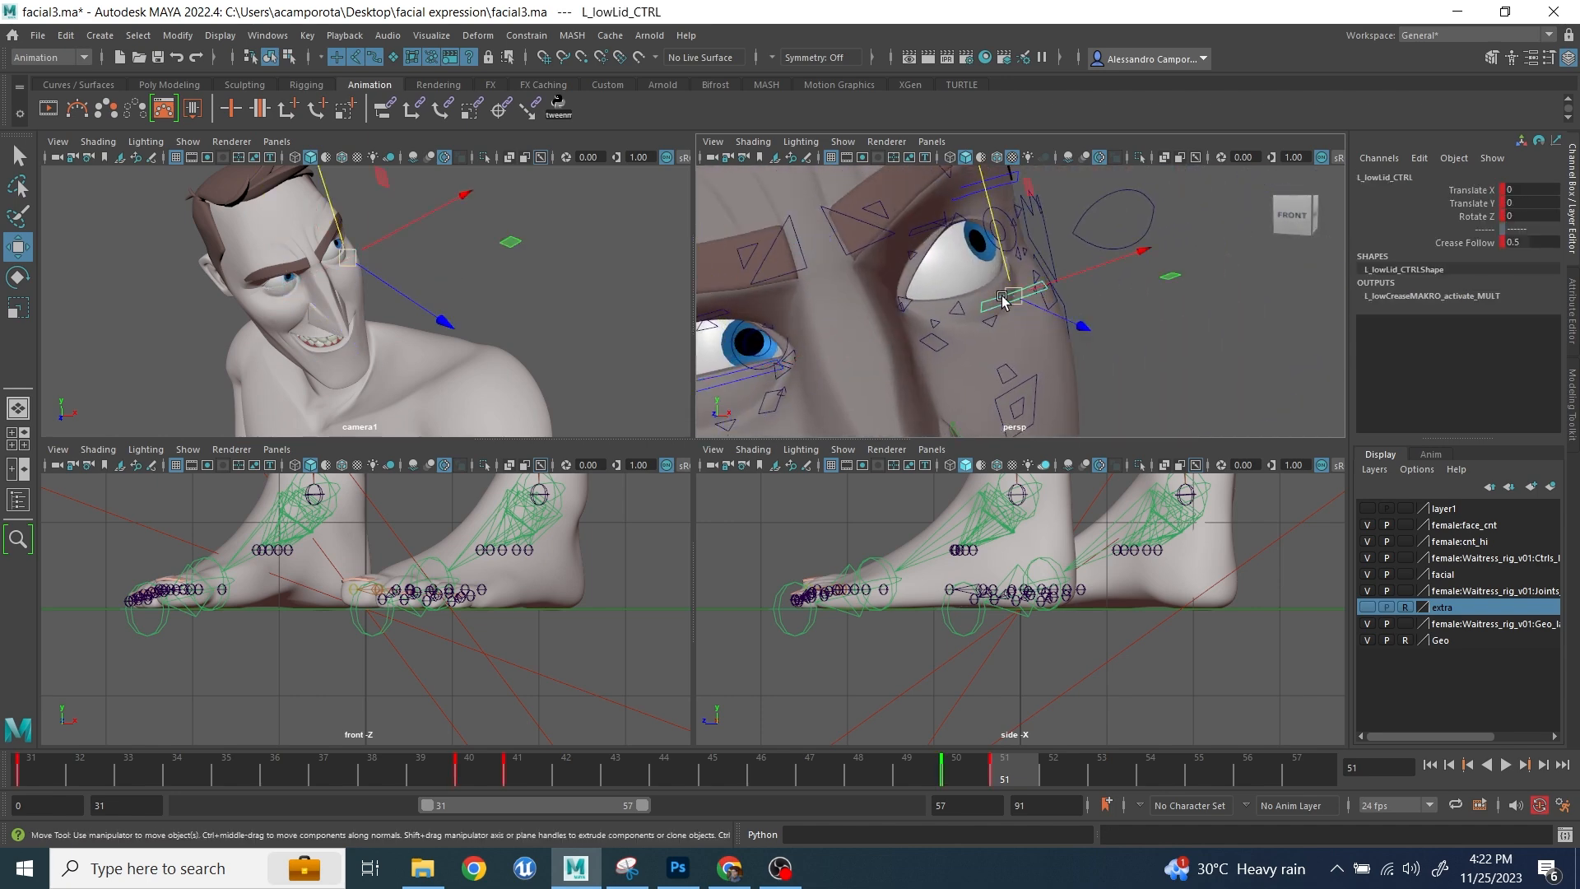
# - Try to raise the left middle brow control
pyautogui.keyDown('alt'); pyautogui.moveTo(979, 220); pyautogui.dragTo(1001, 336, button='middle'); pyautogui.keyUp('alt')
pyautogui.click(971, 321)
pyautogui.moveTo(952, 288); pyautogui.dragTo(941, 251)
pyautogui.hotkey('ctrl', 'z')
pyautogui.click(1021, 278)
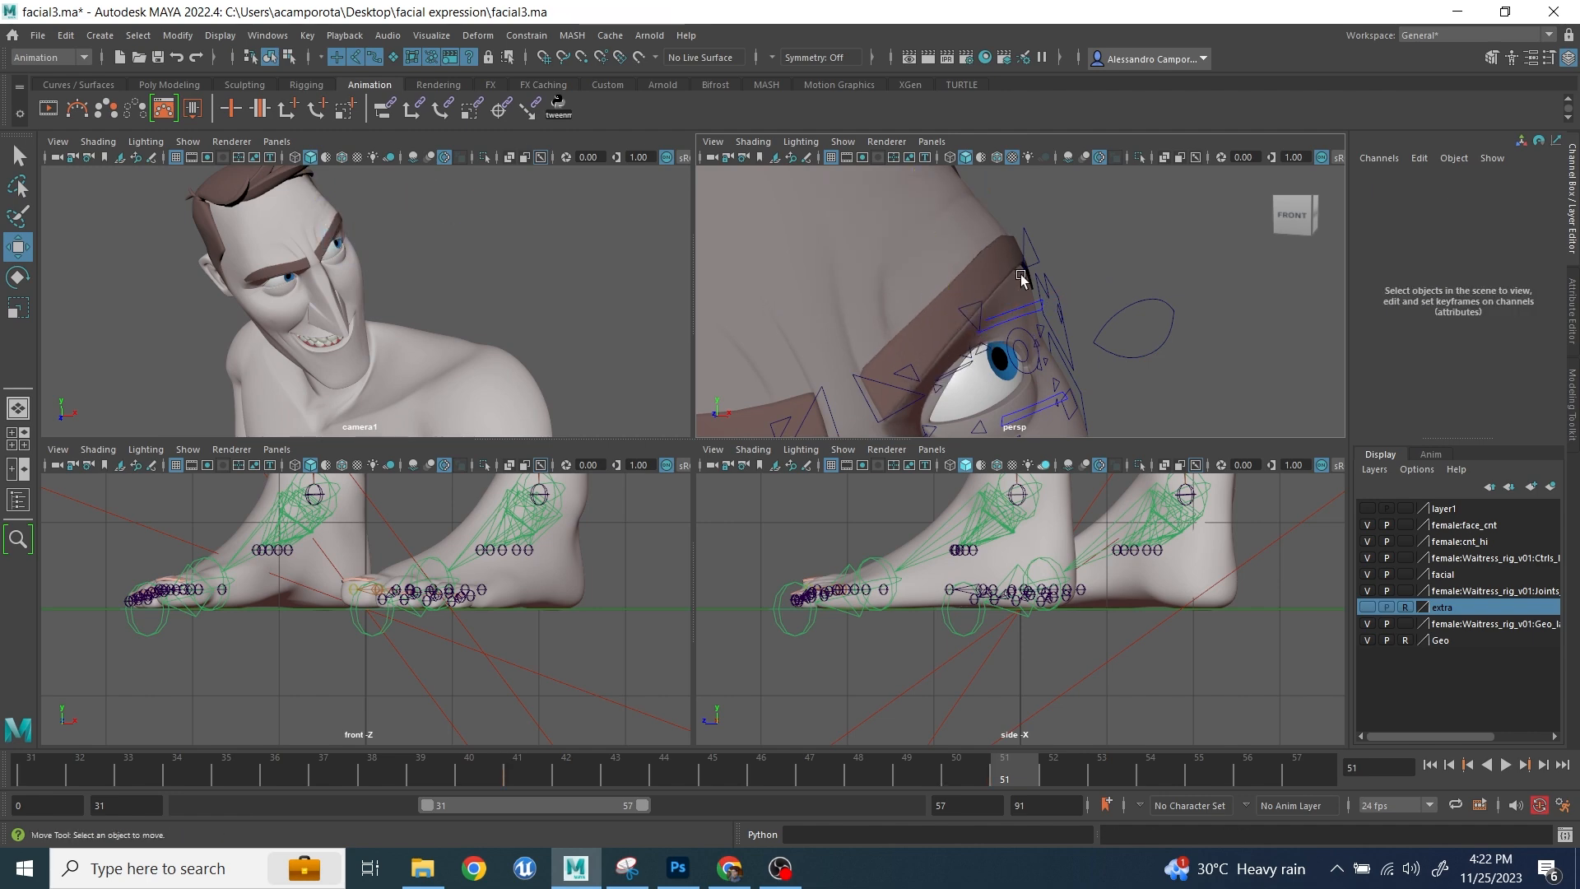
# - Select two teeth controls together and lower them in the enlarged camera view, the lower one to about -0.14 in Translate Y
pyautogui.click(1026, 377)
pyautogui.press('space')
pyautogui.click(930, 399)
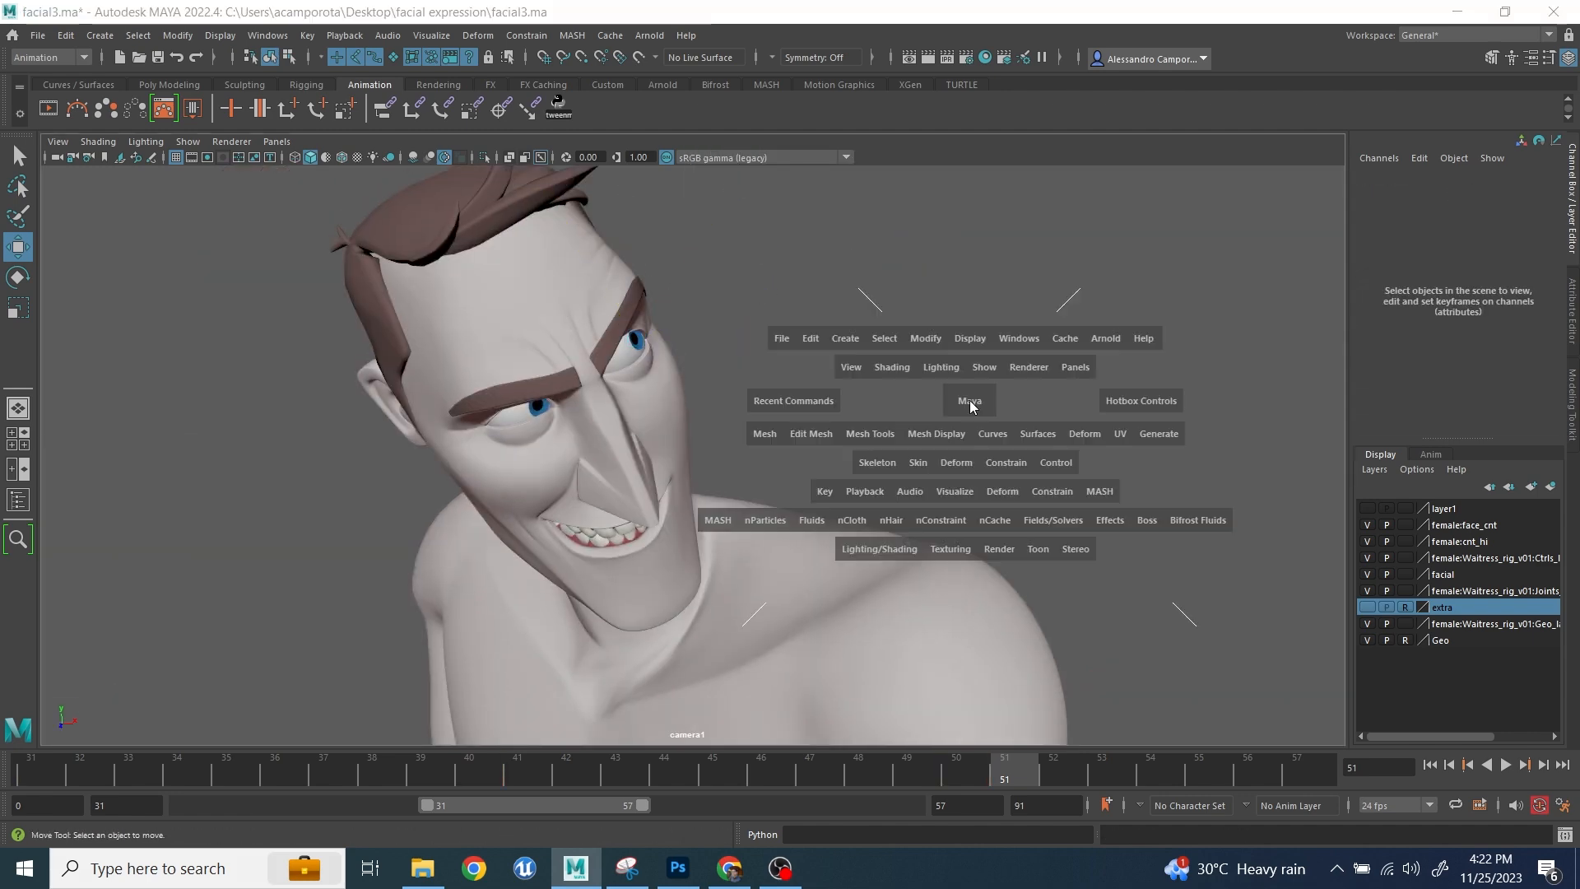
pyautogui.press('space')
pyautogui.scroll(-5, 849, 369)
pyautogui.keyDown('alt'); pyautogui.moveTo(979, 420); pyautogui.dragTo(1018, 325, button='middle'); pyautogui.keyUp('alt')
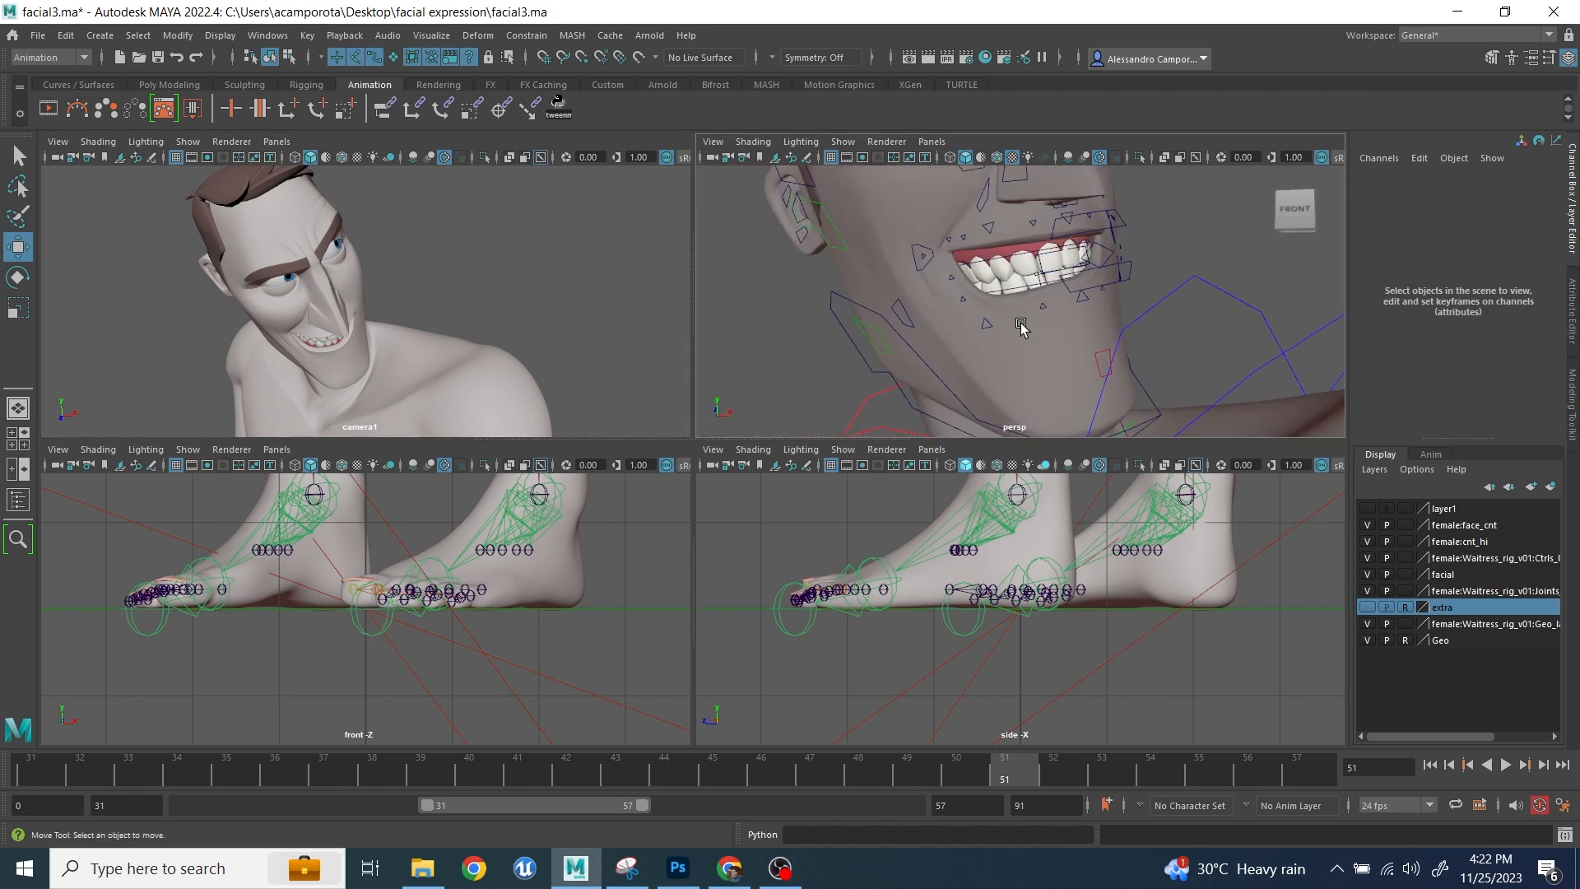
pyautogui.scroll(5, 1016, 326)
pyautogui.click(990, 278)
pyautogui.keyDown('shift'); pyautogui.click(1009, 339); pyautogui.keyUp('shift')
pyautogui.press('space')
pyautogui.moveTo(598, 434); pyautogui.dragTo(602, 445)
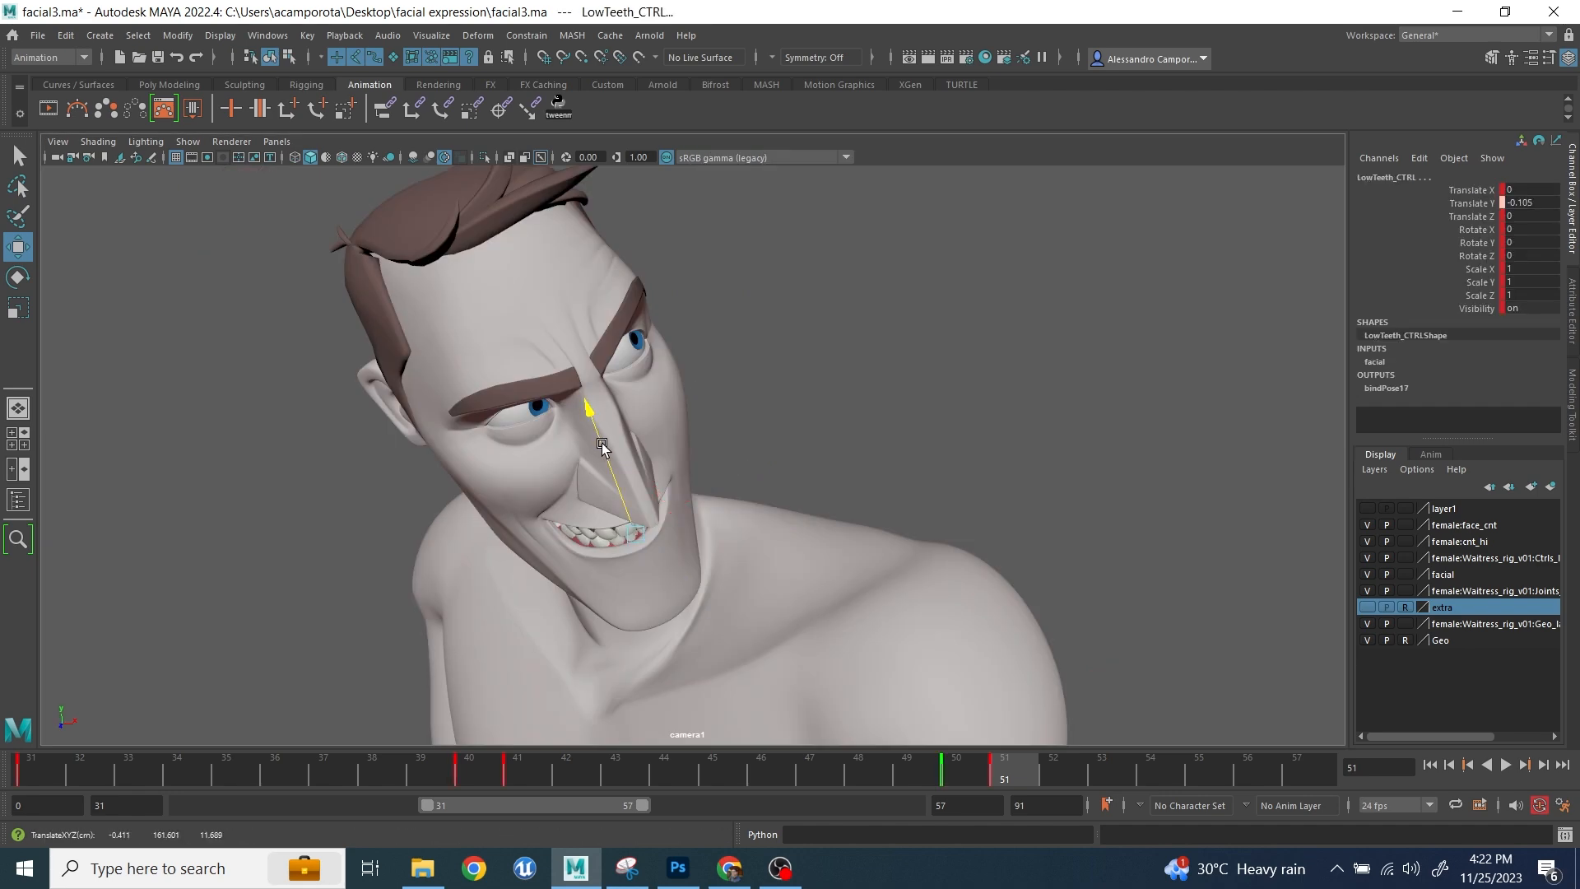
pyautogui.press('space')
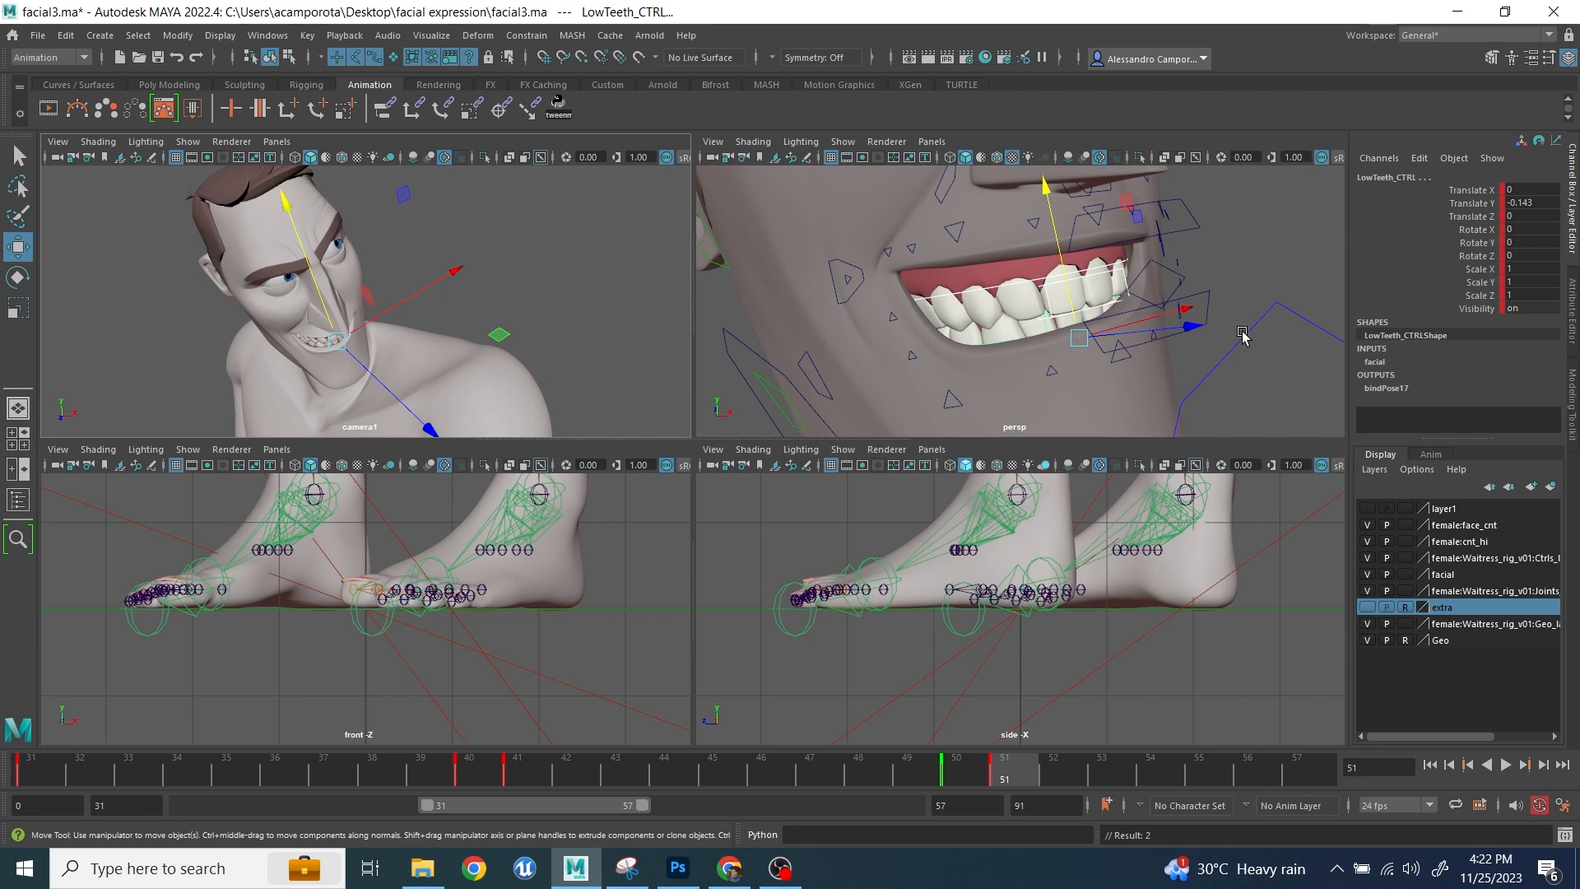
# - Lower the left outer lower lip control to about -2.77 in Translate Y while judging the grin in the camera view
pyautogui.click(1231, 338)
pyautogui.keyDown('alt'); pyautogui.moveTo(1231, 338); pyautogui.dragTo(1072, 370); pyautogui.keyUp('alt')
pyautogui.click(856, 401)
pyautogui.press('space')
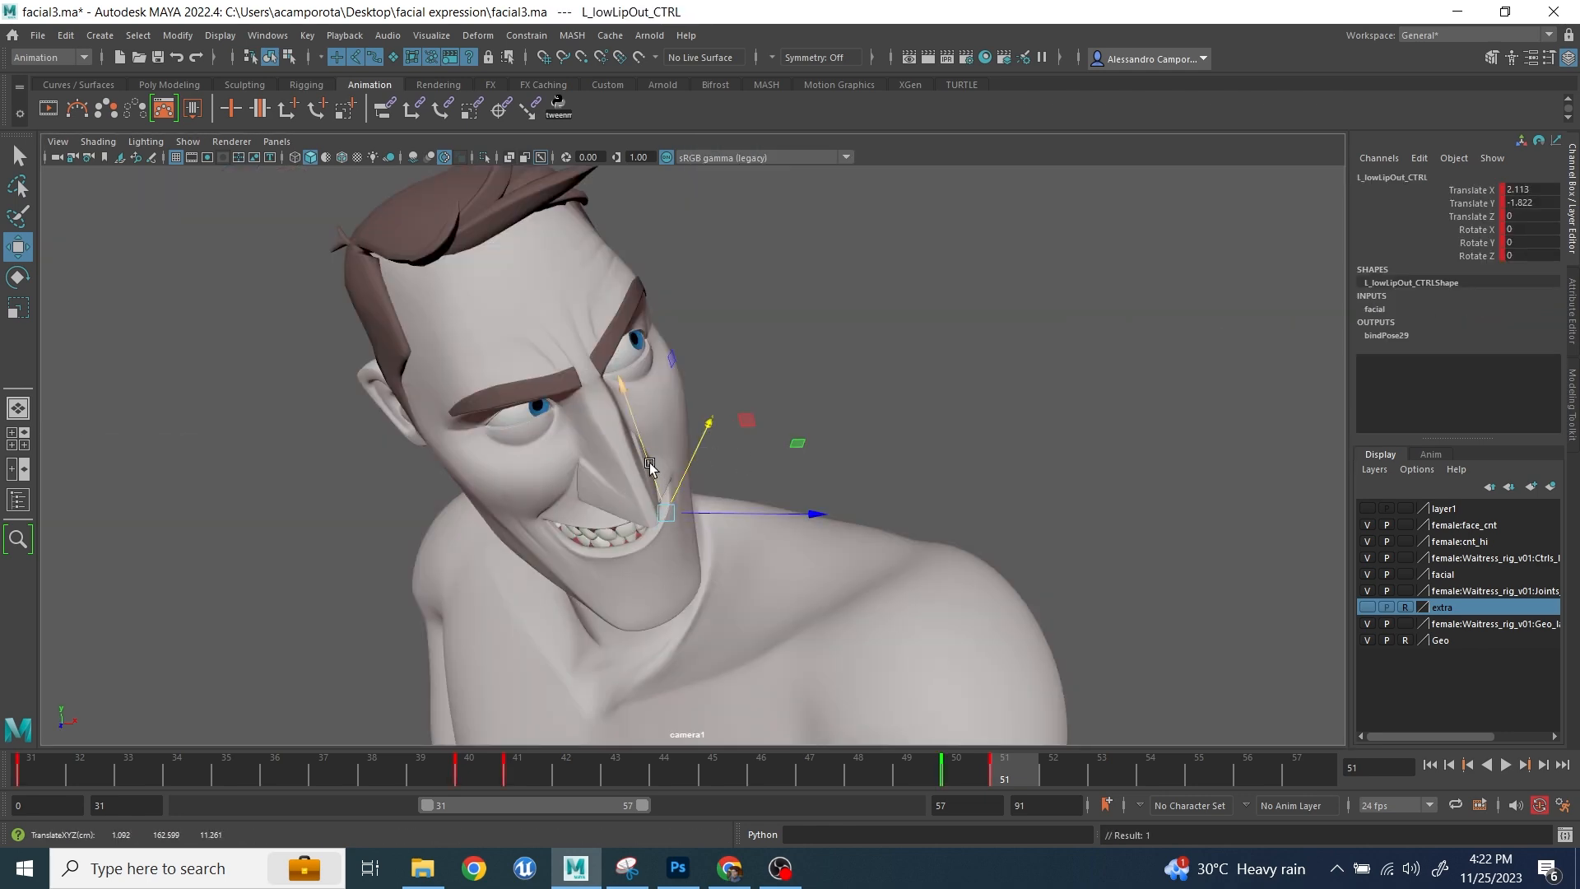
pyautogui.press('space')
pyautogui.keyDown('alt'); pyautogui.moveTo(912, 342); pyautogui.dragTo(974, 301); pyautogui.keyUp('alt')
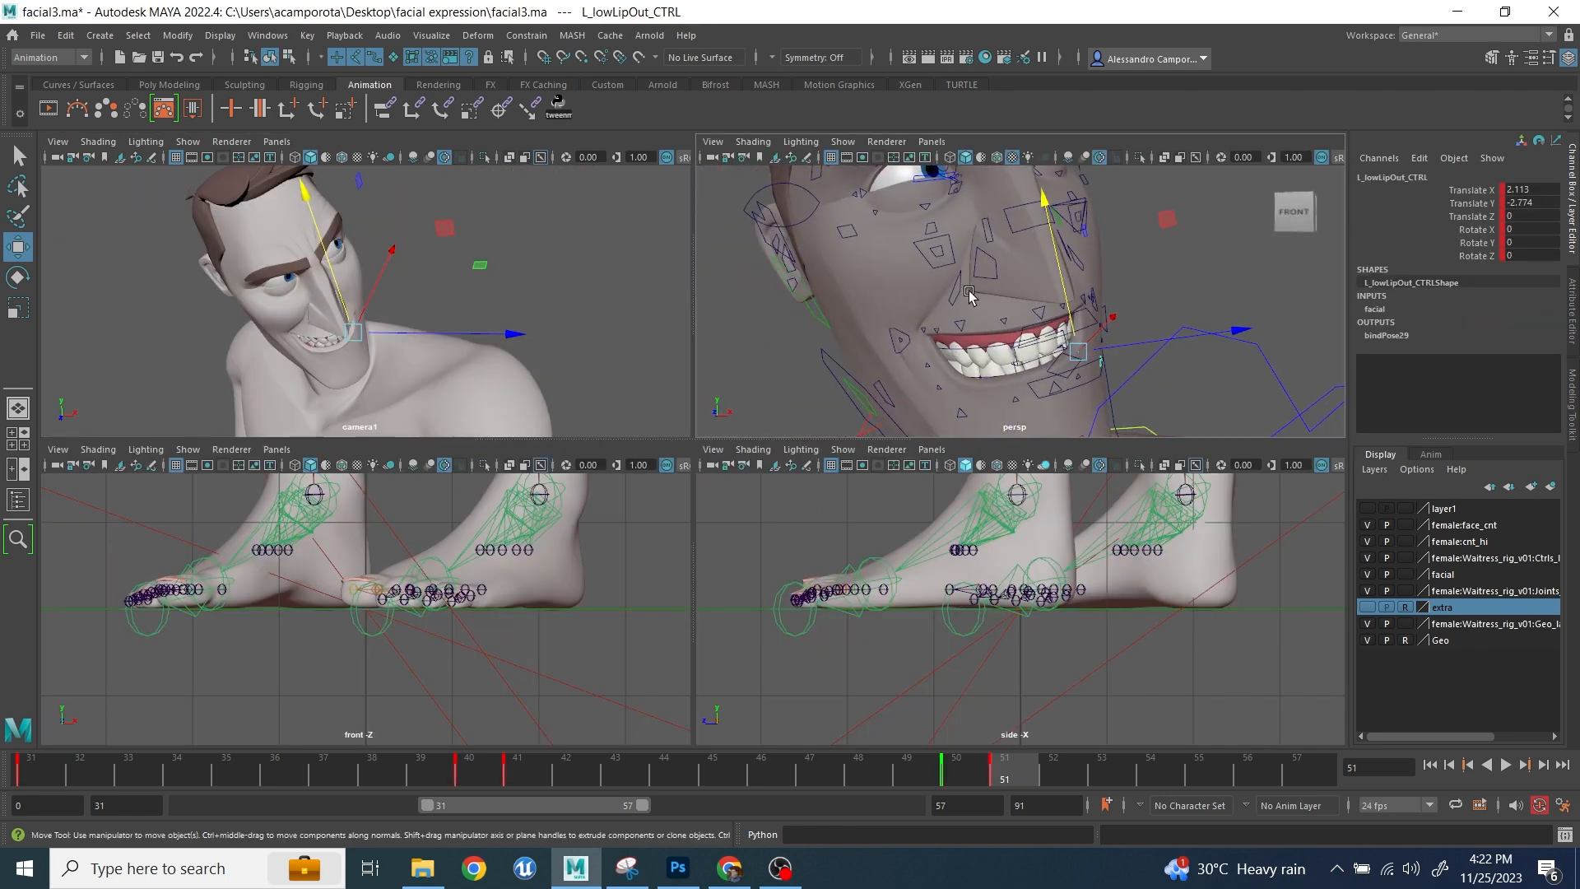
pyautogui.click(976, 278)
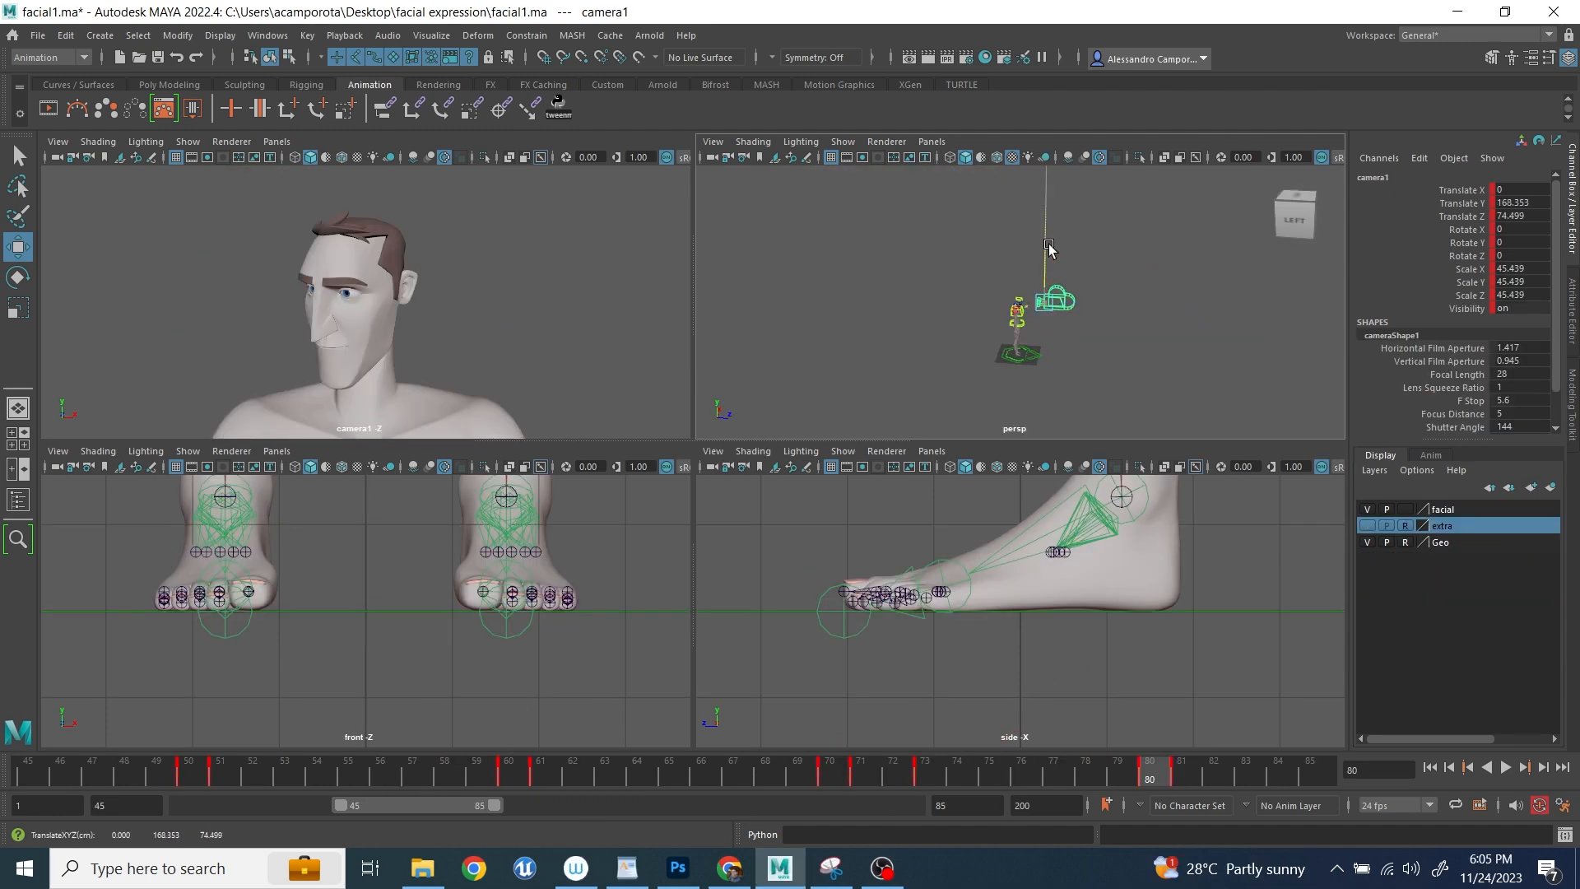
# - For the pose at frame 80, raise camera1 and tilt it toward the character
pyautogui.moveTo(1049, 245); pyautogui.dragTo(1047, 237)
pyautogui.press('e')
pyautogui.moveTo(1179, 223); pyautogui.dragTo(955, 335)
# - Rotate the chest control to about 2.29, -20.8 and -0.38 degrees in Rotate X, Y and Z
pyautogui.keyDown('alt'); pyautogui.moveTo(956, 335); pyautogui.dragTo(1078, 292, button='right'); pyautogui.keyUp('alt')
pyautogui.keyDown('alt'); pyautogui.moveTo(1078, 293); pyautogui.dragTo(1199, 328); pyautogui.keyUp('alt')
pyautogui.click(1199, 328)
pyautogui.click(1025, 290)
pyautogui.moveTo(1069, 376); pyautogui.dragTo(950, 362)
pyautogui.keyDown('alt'); pyautogui.moveTo(971, 362); pyautogui.dragTo(1078, 247, button='right'); pyautogui.keyUp('alt')
pyautogui.keyDown('alt'); pyautogui.moveTo(1053, 222); pyautogui.dragTo(1072, 312, button='middle'); pyautogui.keyUp('alt')
# - Rotate the left shoulder control to about 8.29, -18.5 and -19.33 degrees in Rotate X, Y and Z
pyautogui.click(1090, 283)
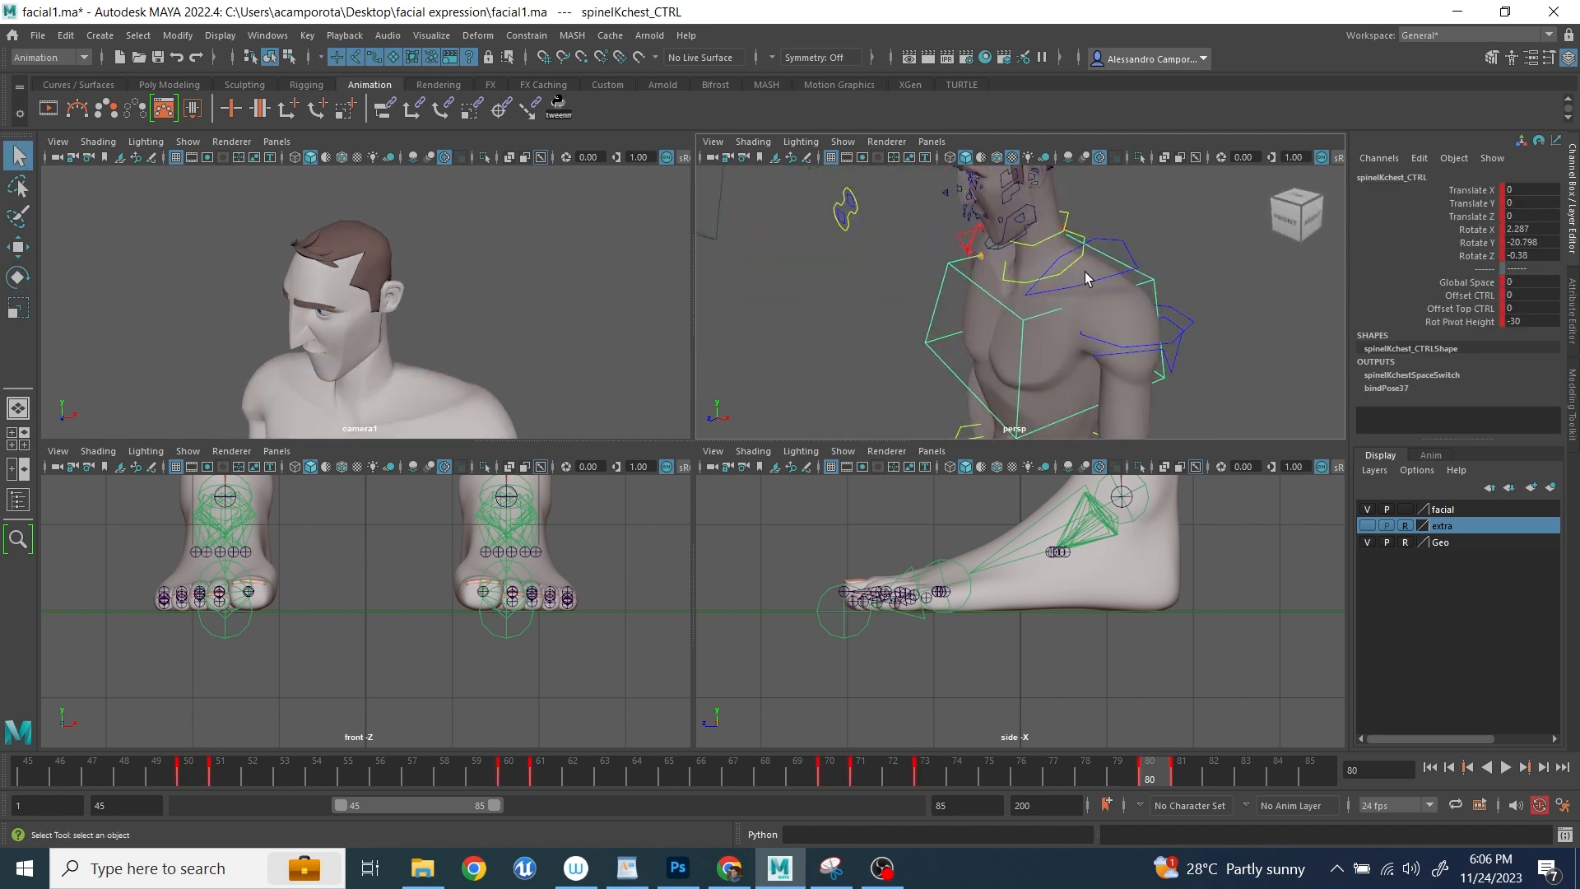
pyautogui.moveTo(1095, 284); pyautogui.dragTo(1086, 349)
pyautogui.press('q')
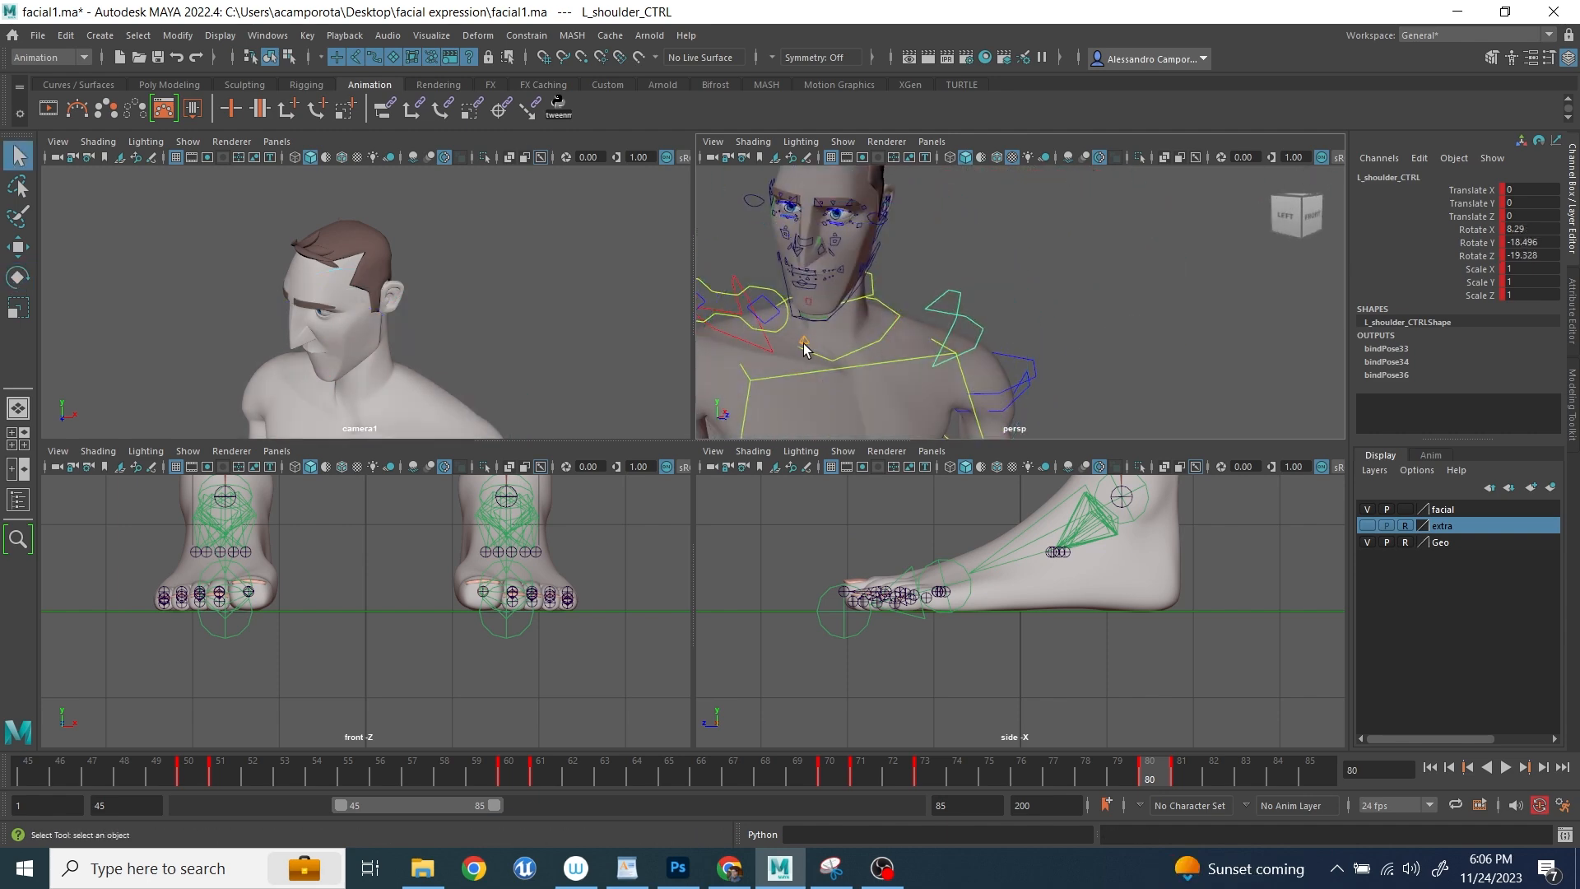
# - Rotate the right shoulder control in the perspective view
pyautogui.keyDown('alt'); pyautogui.moveTo(822, 342); pyautogui.dragTo(1055, 297, button='middle'); pyautogui.keyUp('alt')
pyautogui.click(947, 297)
pyautogui.press('e')
pyautogui.moveTo(943, 268); pyautogui.dragTo(1054, 353)
pyautogui.press('q')
# - Rotate the neck base control to adjust the tilt of the neck and head
pyautogui.click(1055, 349)
pyautogui.press('e')
pyautogui.keyDown('alt'); pyautogui.moveTo(1127, 341); pyautogui.dragTo(1062, 325, button='right'); pyautogui.keyUp('alt')
pyautogui.moveTo(1072, 329); pyautogui.dragTo(1143, 377)
pyautogui.keyDown('alt'); pyautogui.moveTo(1142, 378); pyautogui.dragTo(1108, 356, button='right'); pyautogui.keyUp('alt')
pyautogui.press('q')
# - Check the reference sketch in Photoshop and try to rotate the chest control to match it
pyautogui.click(1040, 350)
pyautogui.click(685, 881)
pyautogui.click(682, 881)
pyautogui.click(1047, 388)
pyautogui.press('e')
pyautogui.keyDown('alt'); pyautogui.moveTo(1098, 374); pyautogui.dragTo(1057, 350, button='right'); pyautogui.keyUp('alt')
pyautogui.moveTo(1060, 372); pyautogui.dragTo(1153, 347)
pyautogui.keyDown('alt'); pyautogui.moveTo(1151, 344); pyautogui.dragTo(1192, 268, button='right'); pyautogui.keyUp('alt')
pyautogui.keyDown('alt'); pyautogui.moveTo(1192, 268); pyautogui.dragTo(1208, 358); pyautogui.keyUp('alt')
pyautogui.hotkey('ctrl', 'z')
pyautogui.click(1203, 353)
pyautogui.click(994, 315)
pyautogui.moveTo(1056, 427); pyautogui.dragTo(1086, 262)
pyautogui.hotkey('ctrl', 'z')
pyautogui.hotkey('ctrl', 'z')
pyautogui.hotkey('ctrl', 'z')
# - Rotate the neck base control further in the perspective view
pyautogui.press('q')
pyautogui.click(1031, 238)
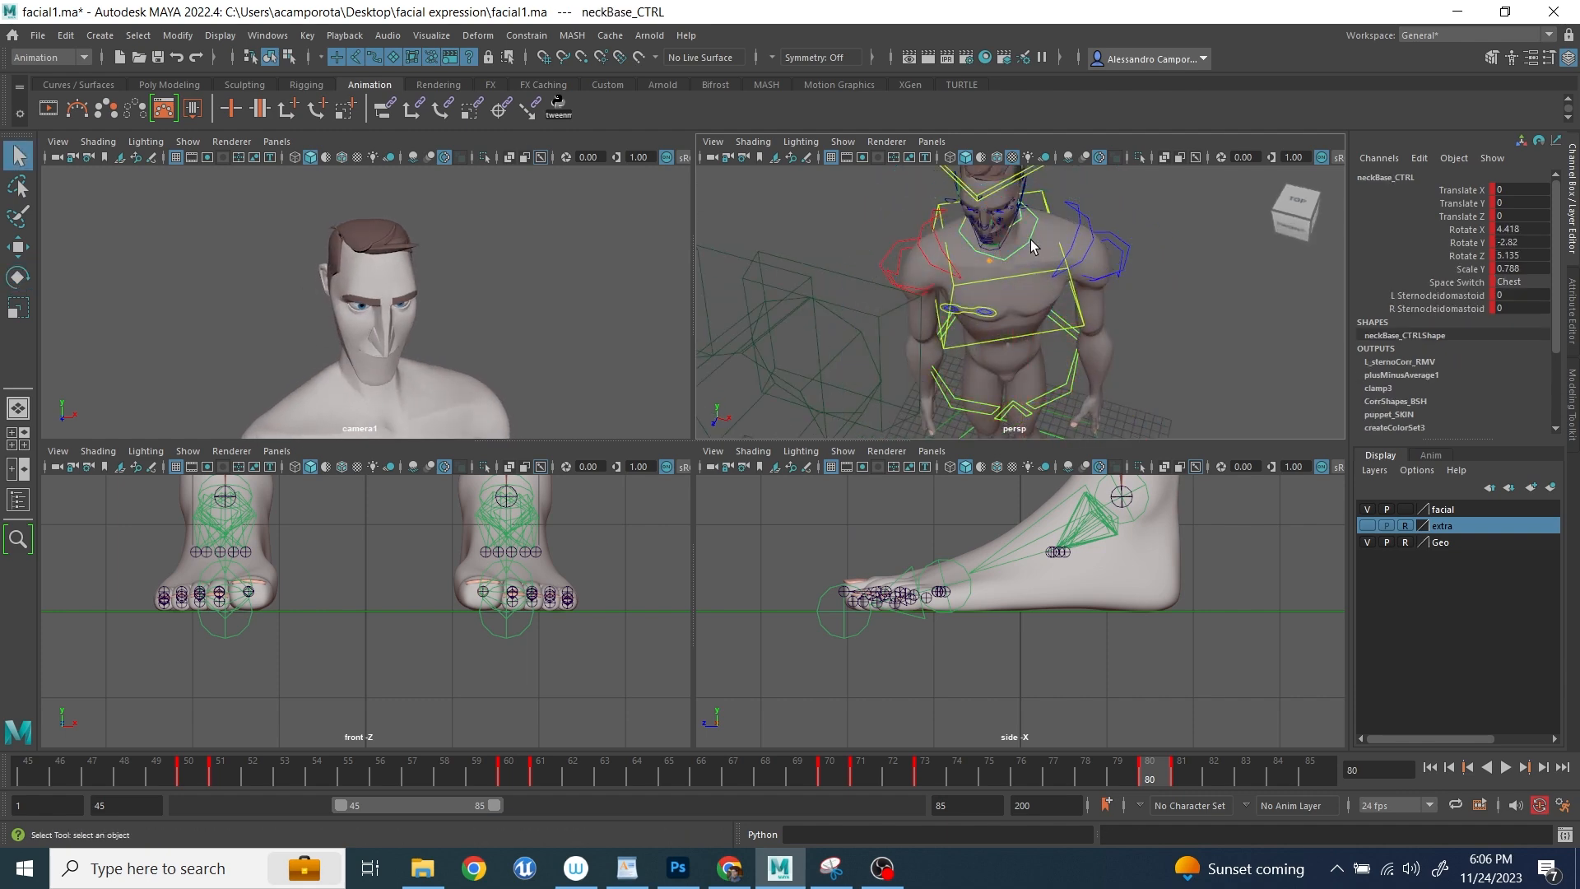
pyautogui.keyDown('alt'); pyautogui.moveTo(1030, 244); pyautogui.dragTo(1019, 309, button='middle'); pyautogui.keyUp('alt')
pyautogui.press('e')
pyautogui.moveTo(988, 313); pyautogui.dragTo(1043, 298)
pyautogui.press('q')
# - Reset the head control's channel value to 0 and rotate the head
pyautogui.click(1010, 245)
pyautogui.write('0')
pyautogui.press('Return')
pyautogui.press('e')
pyautogui.moveTo(1070, 230); pyautogui.dragTo(991, 370)
pyautogui.press('q')
# - Select camera1, raise it and tilt it down to -32.3 degrees in Rotate X
pyautogui.keyDown('alt'); pyautogui.moveTo(991, 370); pyautogui.dragTo(935, 367, button='right'); pyautogui.keyUp('alt')
pyautogui.click(922, 376)
pyautogui.press('w')
pyautogui.keyDown('alt'); pyautogui.moveTo(935, 367); pyautogui.dragTo(874, 239); pyautogui.keyUp('alt')
pyautogui.click(874, 239)
pyautogui.click(946, 267)
pyautogui.moveTo(982, 236); pyautogui.dragTo(983, 228)
pyautogui.press('e')
pyautogui.moveTo(869, 198); pyautogui.dragTo(905, 178)
# - Move camera1 to about 200.8 in Translate Y and 57.6 in Translate Z to frame the head and shoulders
pyautogui.press('w')
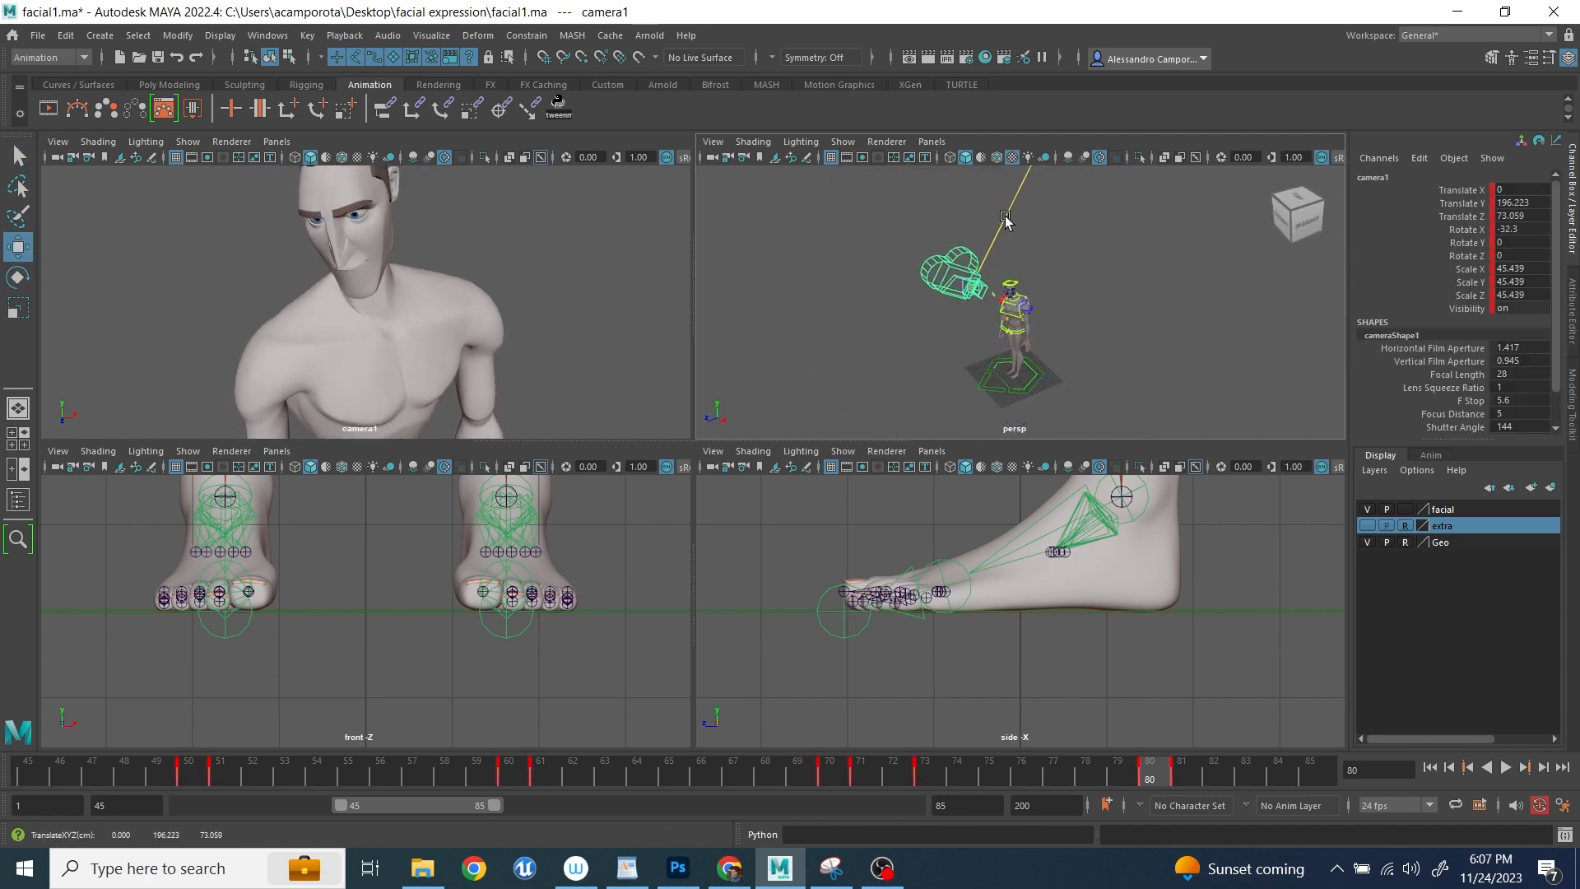
pyautogui.moveTo(999, 227); pyautogui.dragTo(1006, 214)
pyautogui.moveTo(919, 258); pyautogui.dragTo(930, 263)
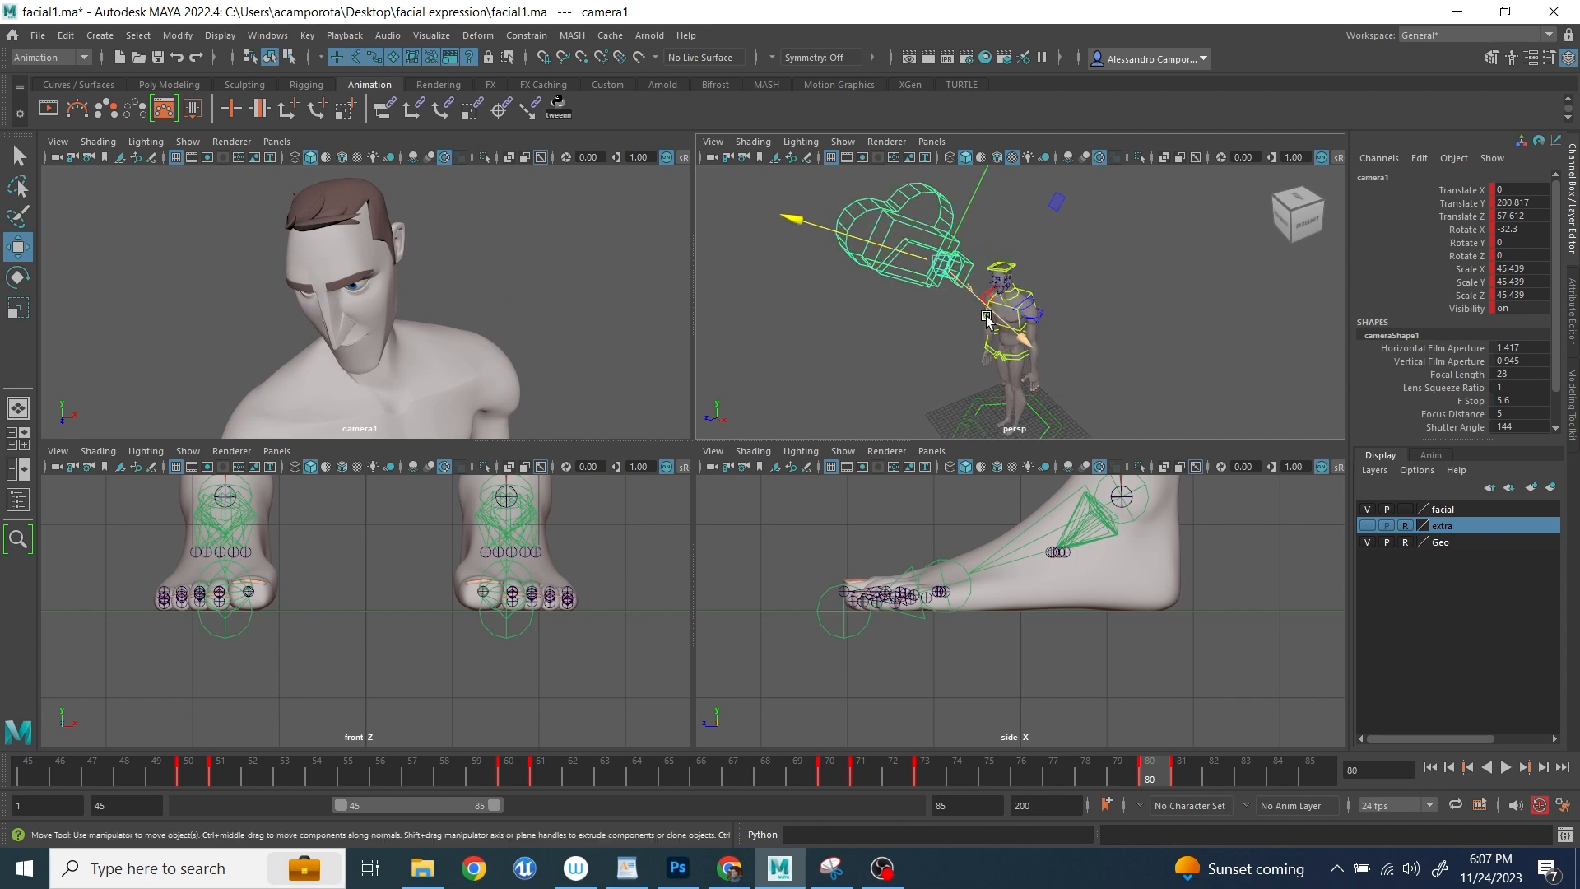
# - Select the man's head control and rotate it further to turn and tilt the head
pyautogui.keyDown('alt'); pyautogui.moveTo(996, 311); pyautogui.dragTo(1017, 299); pyautogui.keyUp('alt')
pyautogui.keyDown('alt'); pyautogui.moveTo(1017, 300); pyautogui.dragTo(1140, 284, button='right'); pyautogui.keyUp('alt')
pyautogui.keyDown('alt'); pyautogui.moveTo(1140, 284); pyautogui.dragTo(1069, 344, button='middle'); pyautogui.keyUp('alt')
pyautogui.click(910, 256)
pyautogui.press('e')
pyautogui.moveTo(1042, 299); pyautogui.dragTo(959, 330)
pyautogui.keyDown('alt'); pyautogui.moveTo(958, 330); pyautogui.dragTo(1012, 342, button='right'); pyautogui.keyUp('alt')
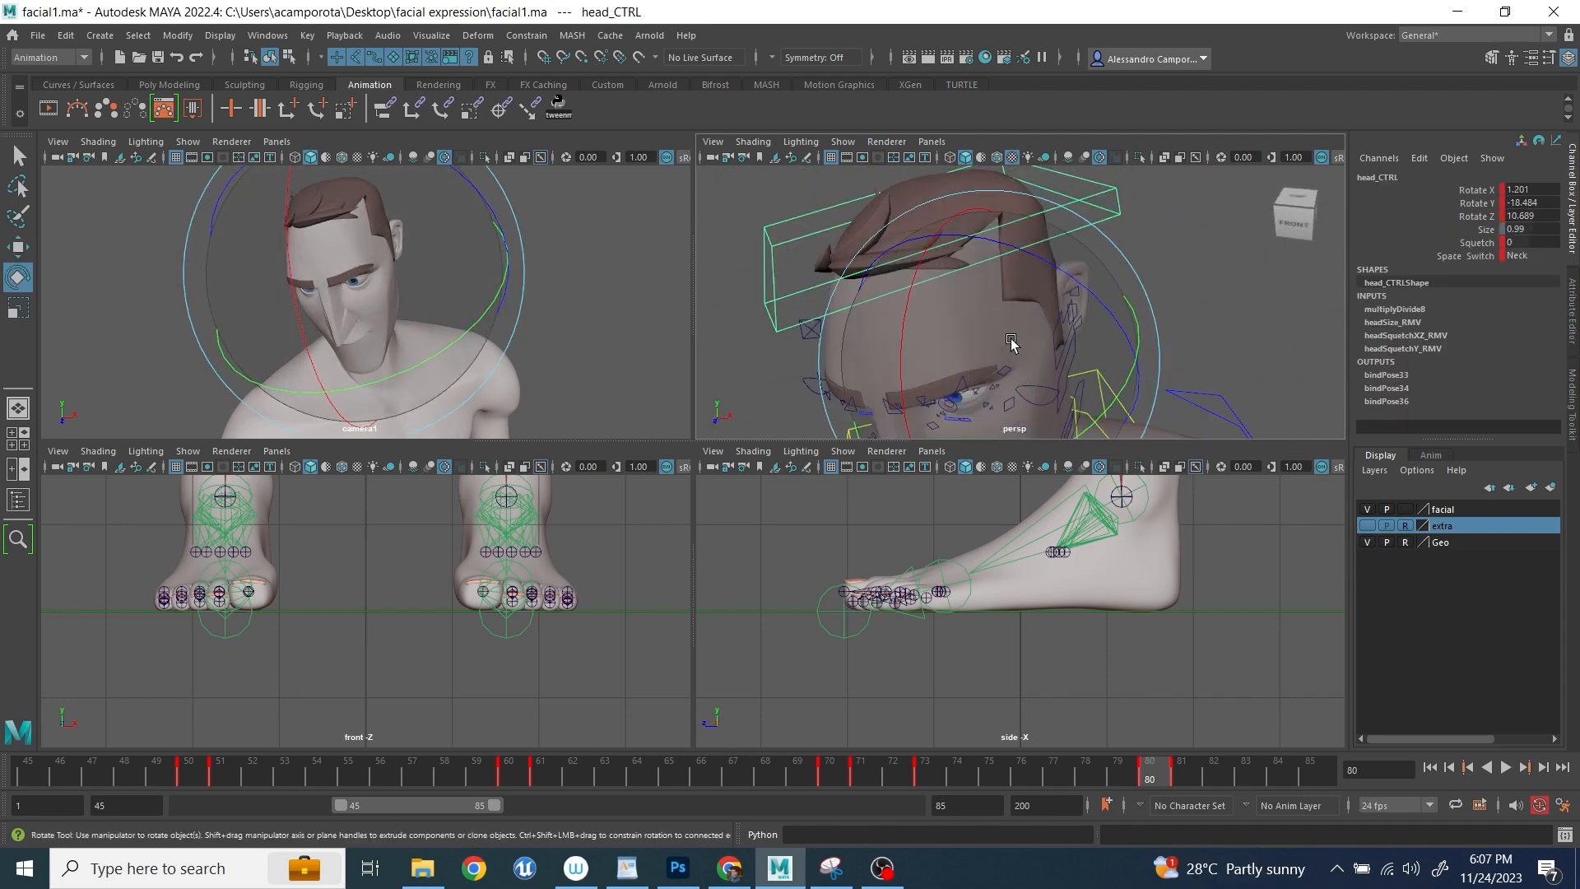
# - Raise the inner brow controls, moving the left one to about 0.35 in Translate Y
pyautogui.keyDown('alt'); pyautogui.moveTo(1012, 342); pyautogui.dragTo(1001, 260, button='middle'); pyautogui.keyUp('alt')
pyautogui.keyDown('alt'); pyautogui.moveTo(1001, 260); pyautogui.dragTo(1057, 282); pyautogui.keyUp('alt')
pyautogui.keyDown('alt'); pyautogui.moveTo(1057, 282); pyautogui.dragTo(1161, 215, button='right'); pyautogui.keyUp('alt')
pyautogui.keyDown('alt'); pyautogui.moveTo(1162, 215); pyautogui.dragTo(1053, 266, button='middle'); pyautogui.keyUp('alt')
pyautogui.press('q')
pyautogui.click(1104, 238)
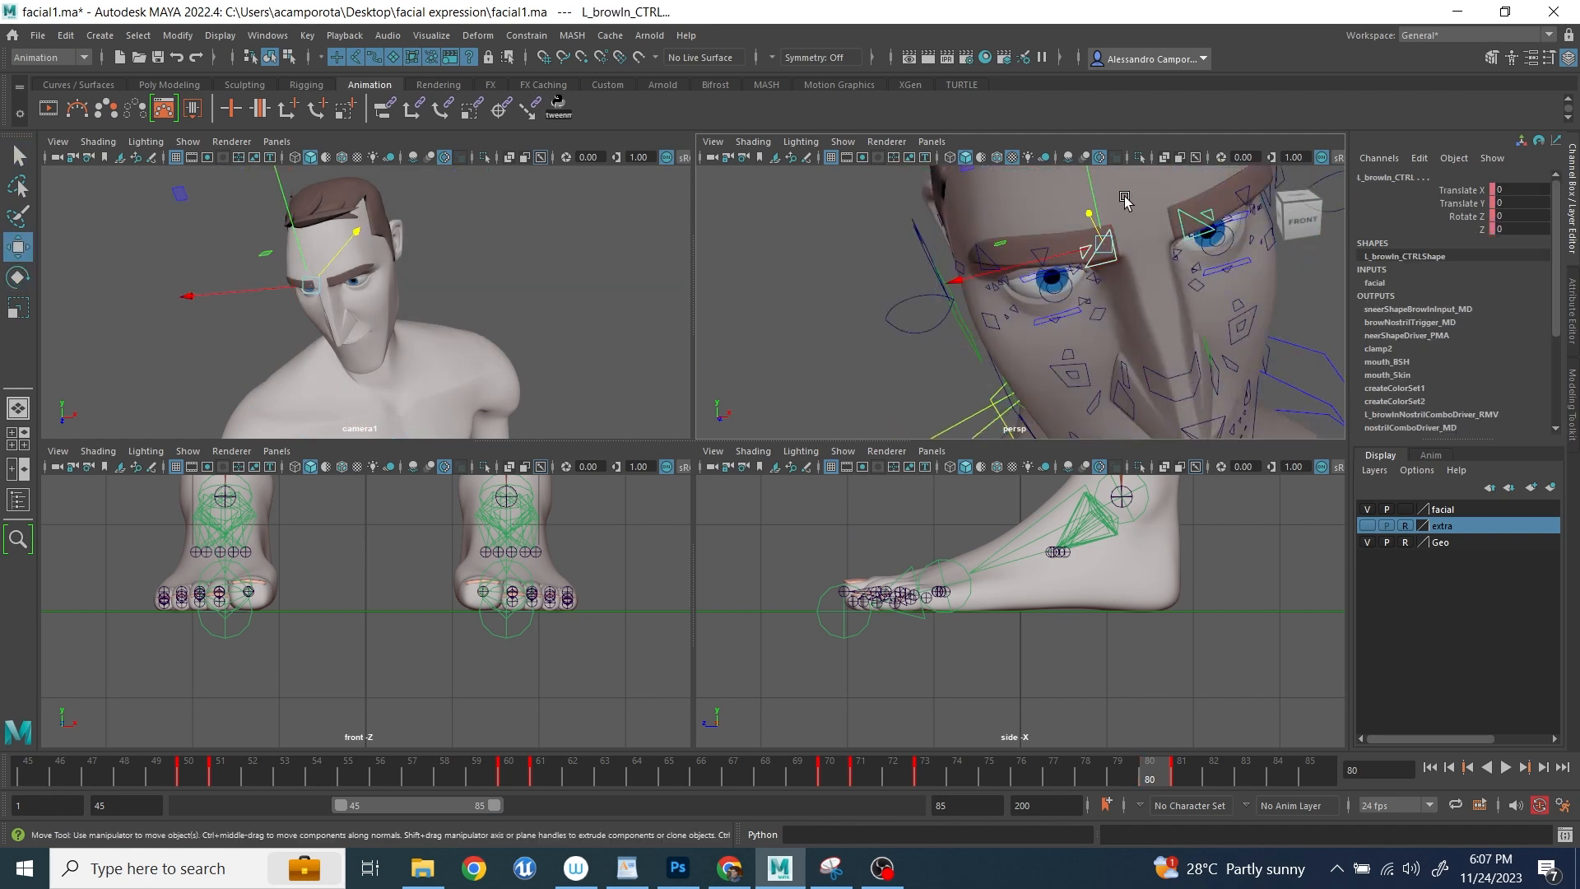
pyautogui.keyDown('alt'); pyautogui.moveTo(1090, 179); pyautogui.dragTo(948, 216); pyautogui.keyUp('alt')
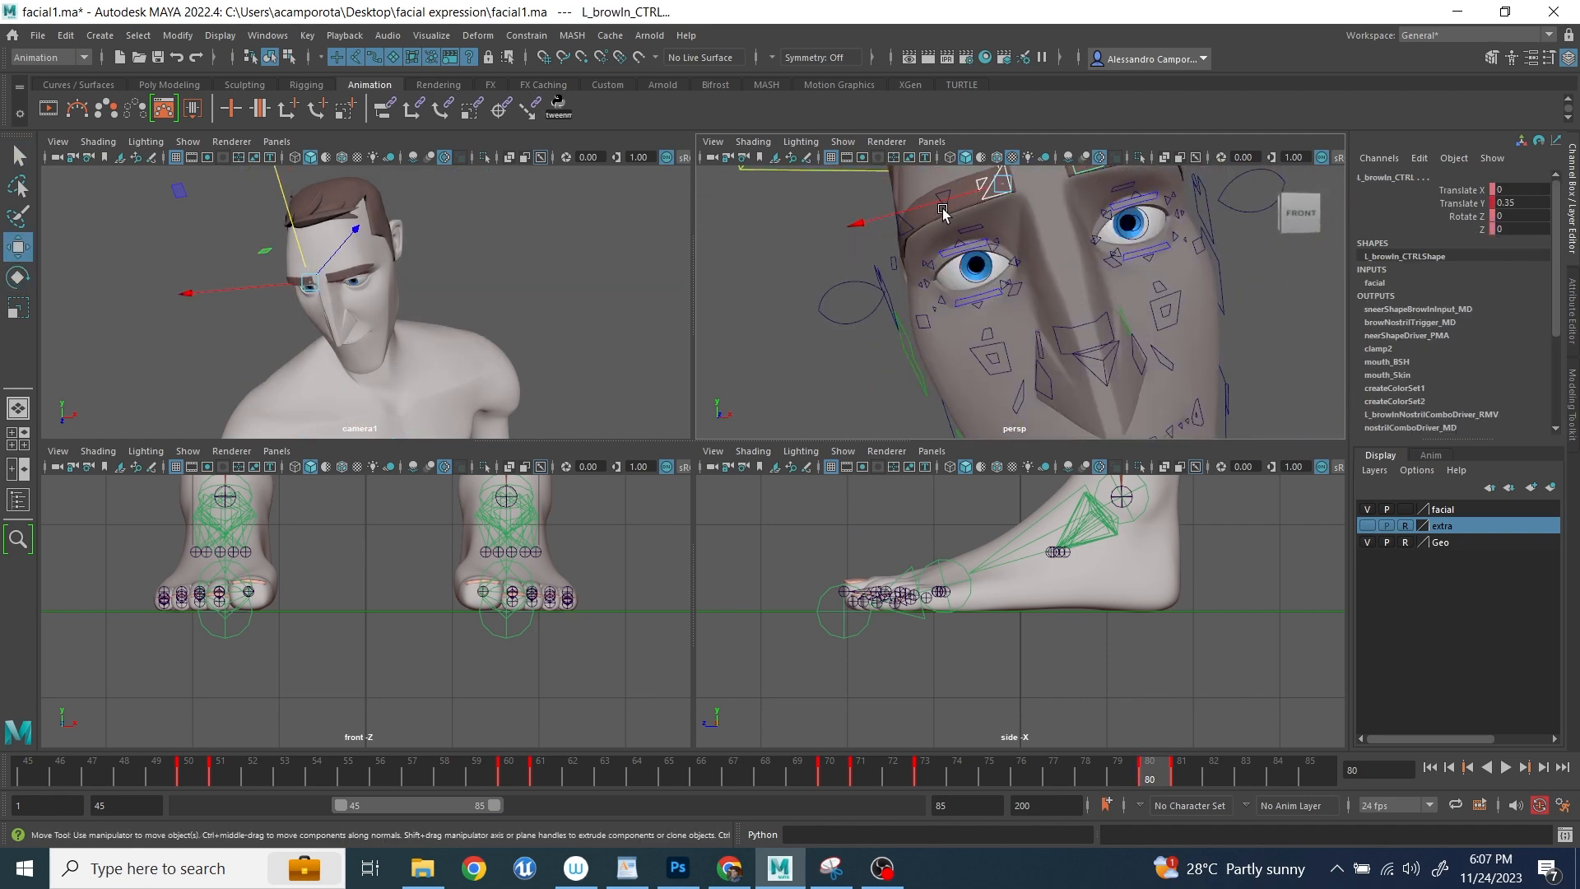
pyautogui.keyDown('alt'); pyautogui.moveTo(957, 211); pyautogui.dragTo(999, 377, button='middle'); pyautogui.keyUp('alt')
pyautogui.moveTo(1034, 256); pyautogui.dragTo(1039, 249)
# - Redirect the gaze downward by moving the main eye aim control to about -7.07 in Translate X and -4.81 in Translate Y
pyautogui.scroll(-6, 1053, 255)
pyautogui.keyDown('alt'); pyautogui.moveTo(1144, 275); pyautogui.dragTo(1081, 240, button='middle'); pyautogui.keyUp('alt')
pyautogui.keyDown('alt'); pyautogui.moveTo(1081, 240); pyautogui.dragTo(1025, 305); pyautogui.keyUp('alt')
pyautogui.click(1064, 190)
pyautogui.press('e')
pyautogui.press('q')
pyautogui.scroll(-4, 1082, 349)
pyautogui.click(1043, 356)
pyautogui.press('w')
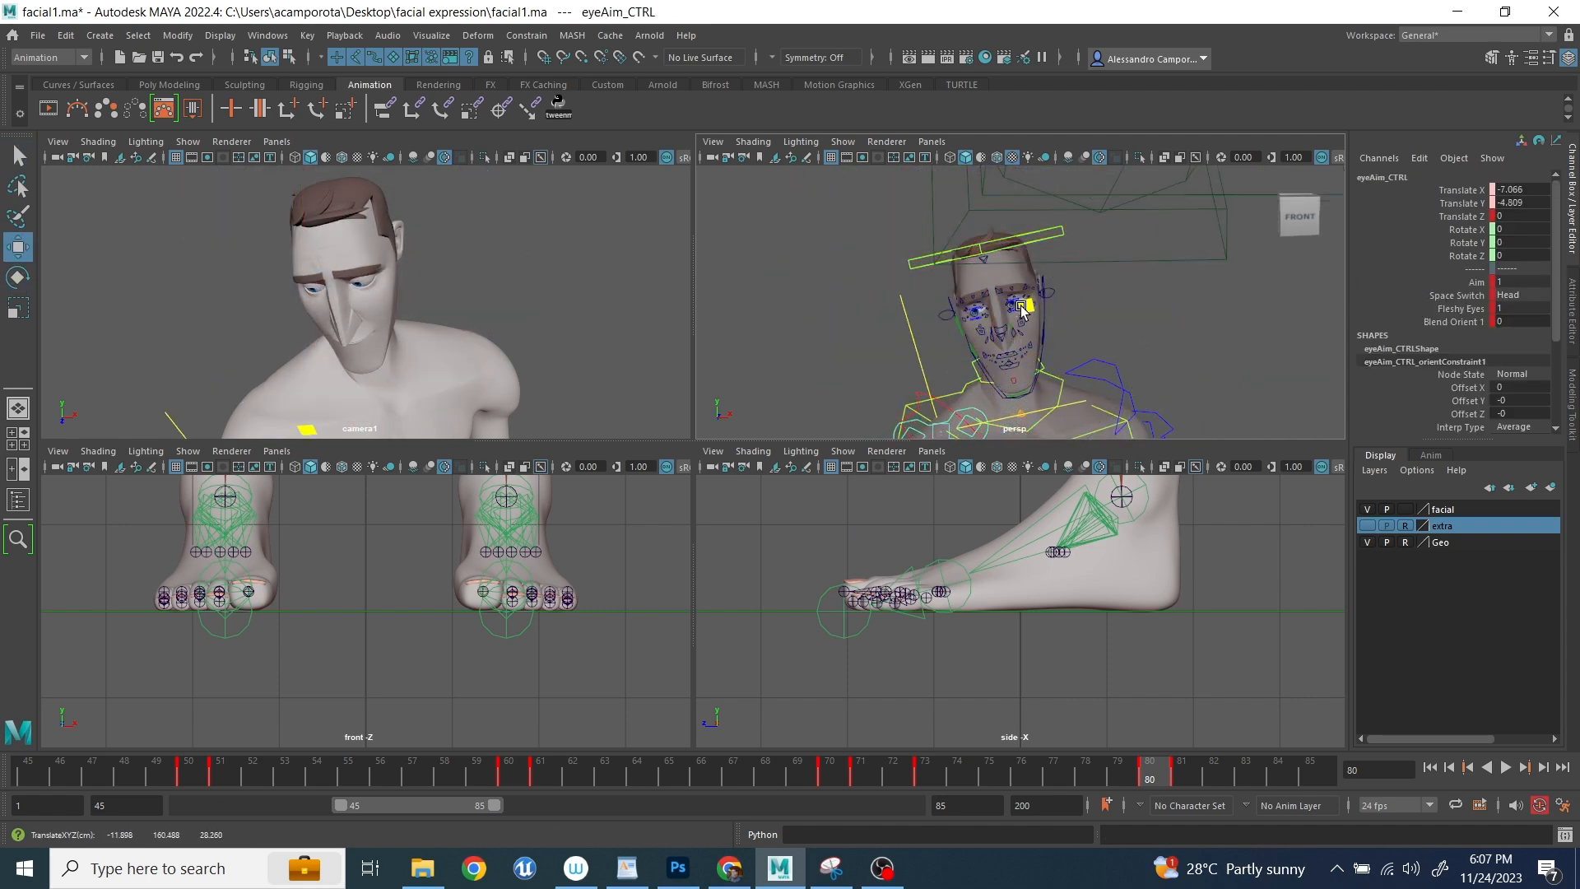
# - Select the right eye's individual aim control and shift it slightly sideways
pyautogui.keyDown('alt'); pyautogui.moveTo(1050, 306); pyautogui.dragTo(1079, 246, button='middle'); pyautogui.keyUp('alt')
pyautogui.press('q')
pyautogui.click(979, 359)
pyautogui.press('space')
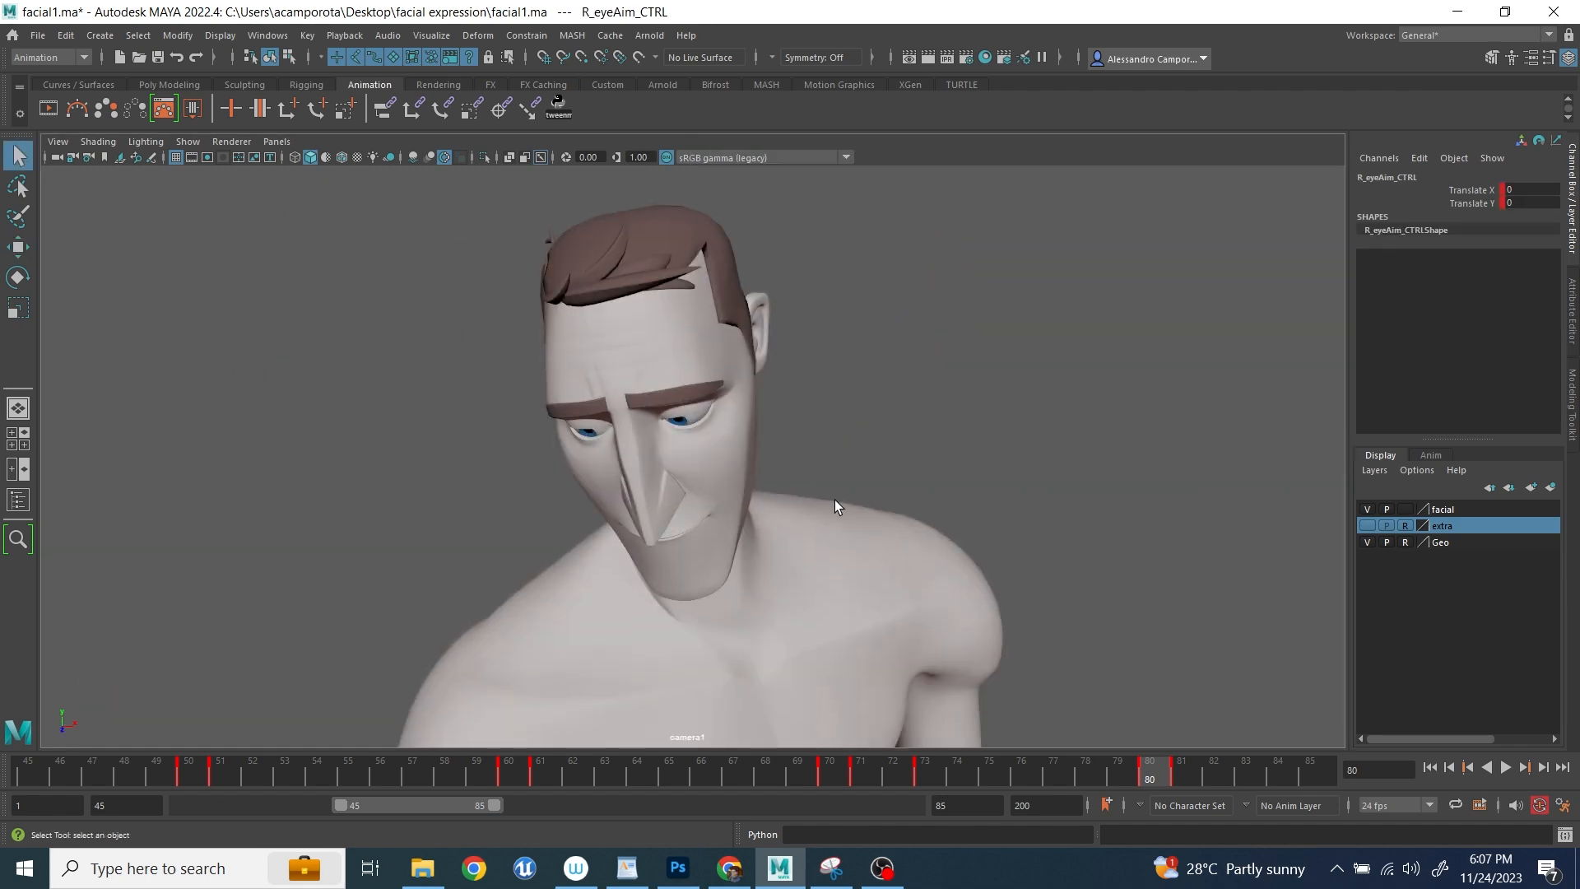
pyautogui.press('space')
pyautogui.moveTo(1142, 296); pyautogui.dragTo(1132, 299)
# - Lower the right upper eyelid control to about -0.08 in Translate Y
pyautogui.scroll(4, 1018, 274)
pyautogui.scroll(5, 1019, 274)
pyautogui.click(925, 203)
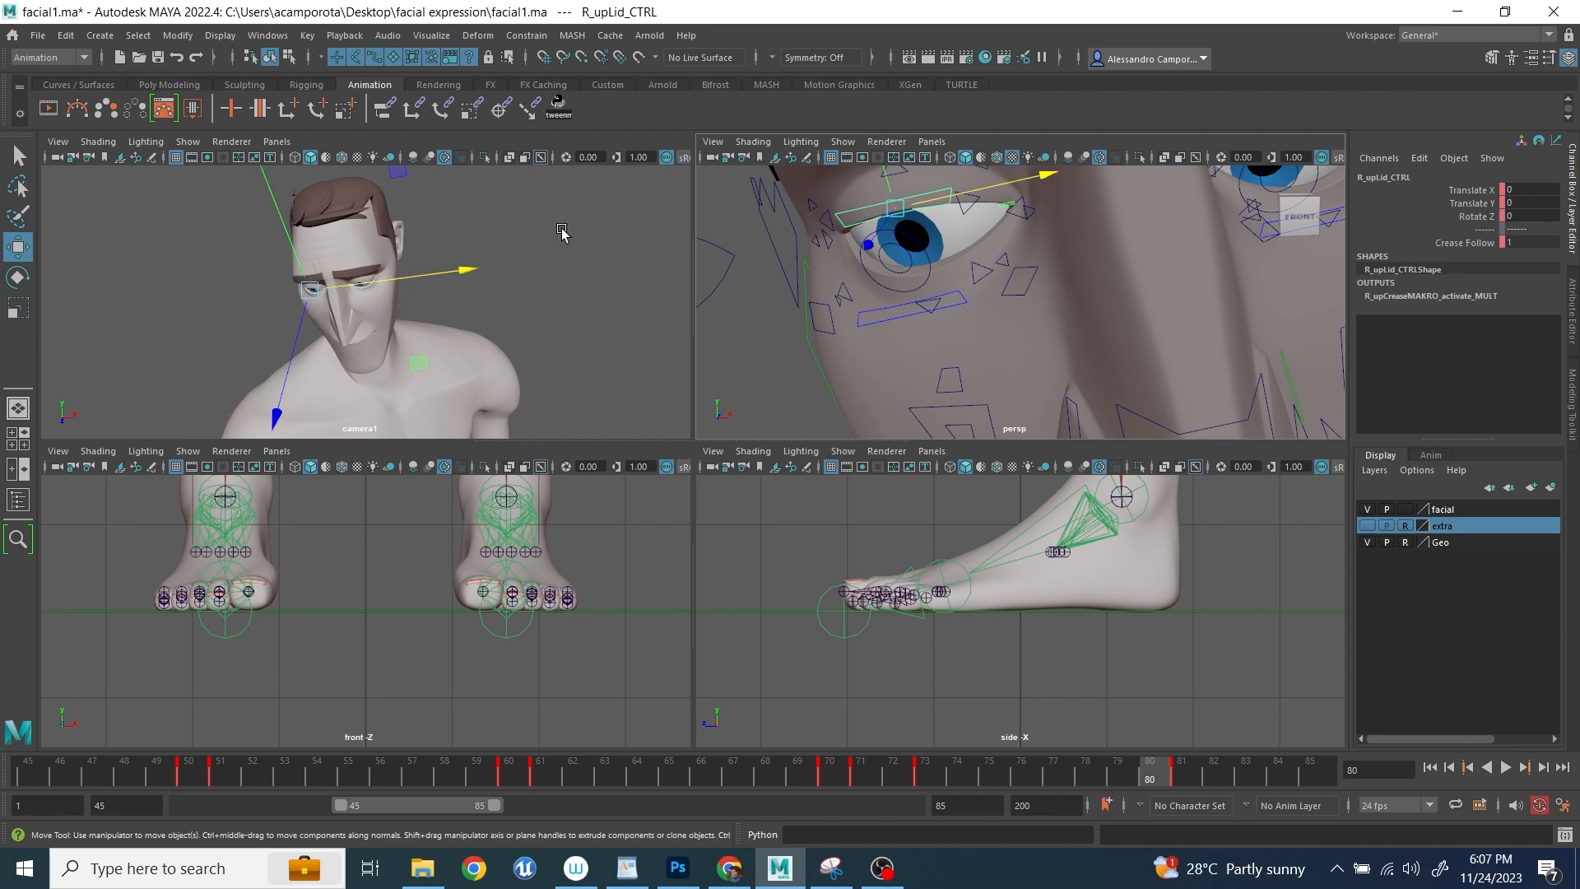
pyautogui.press('space')
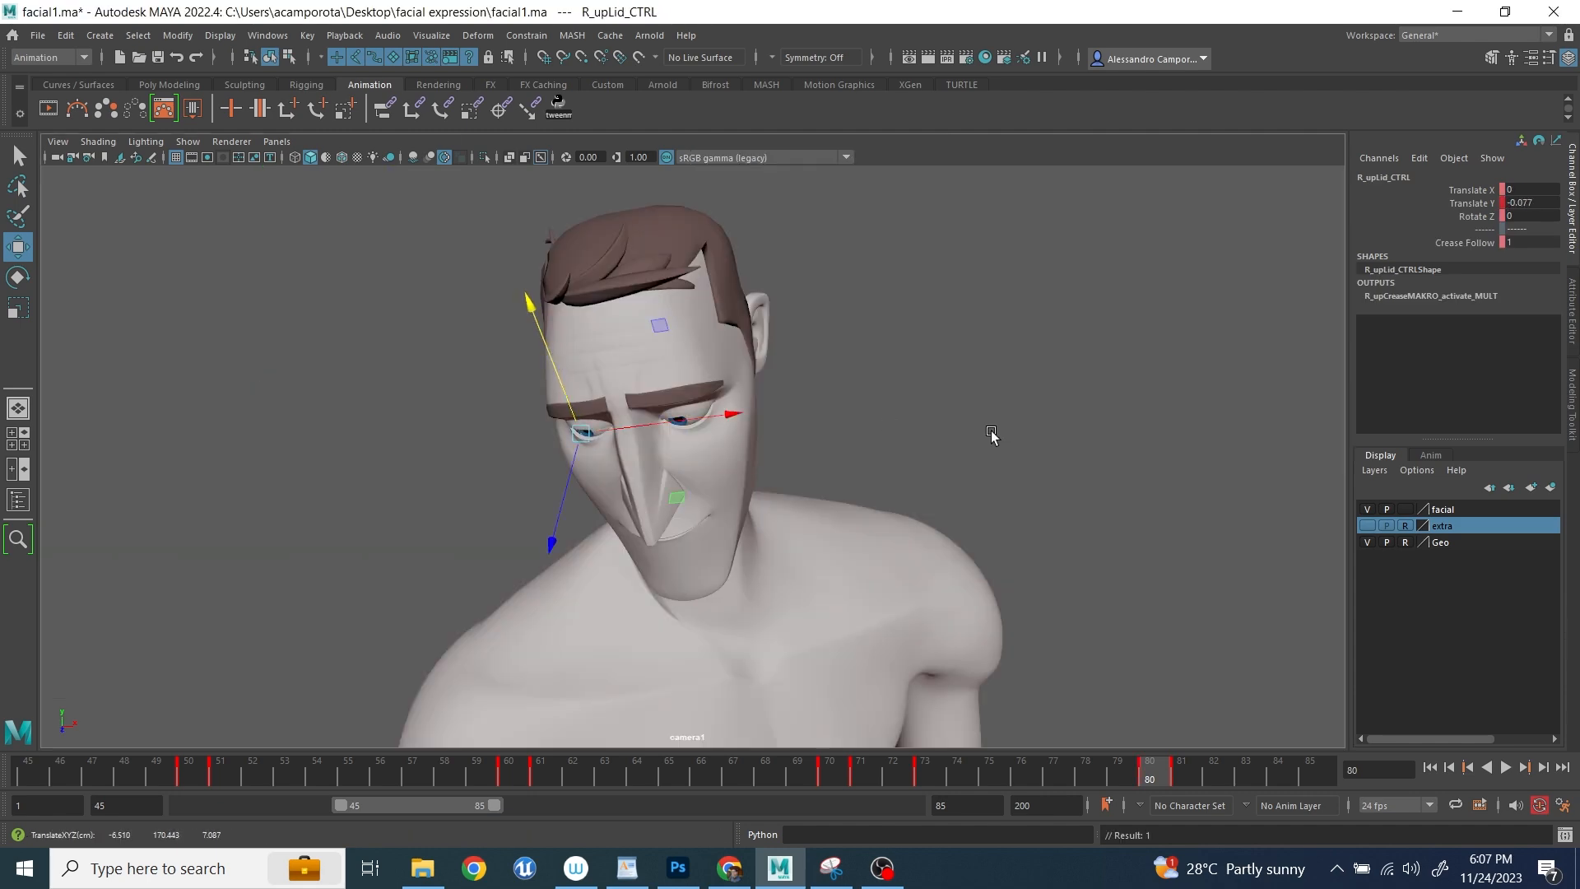
pyautogui.press('q')
pyautogui.click(992, 436)
# - Select the neck base control and rotate it in the camera view
pyautogui.press('space')
pyautogui.scroll(-8, 1088, 221)
pyautogui.click(1089, 383)
pyautogui.press('space')
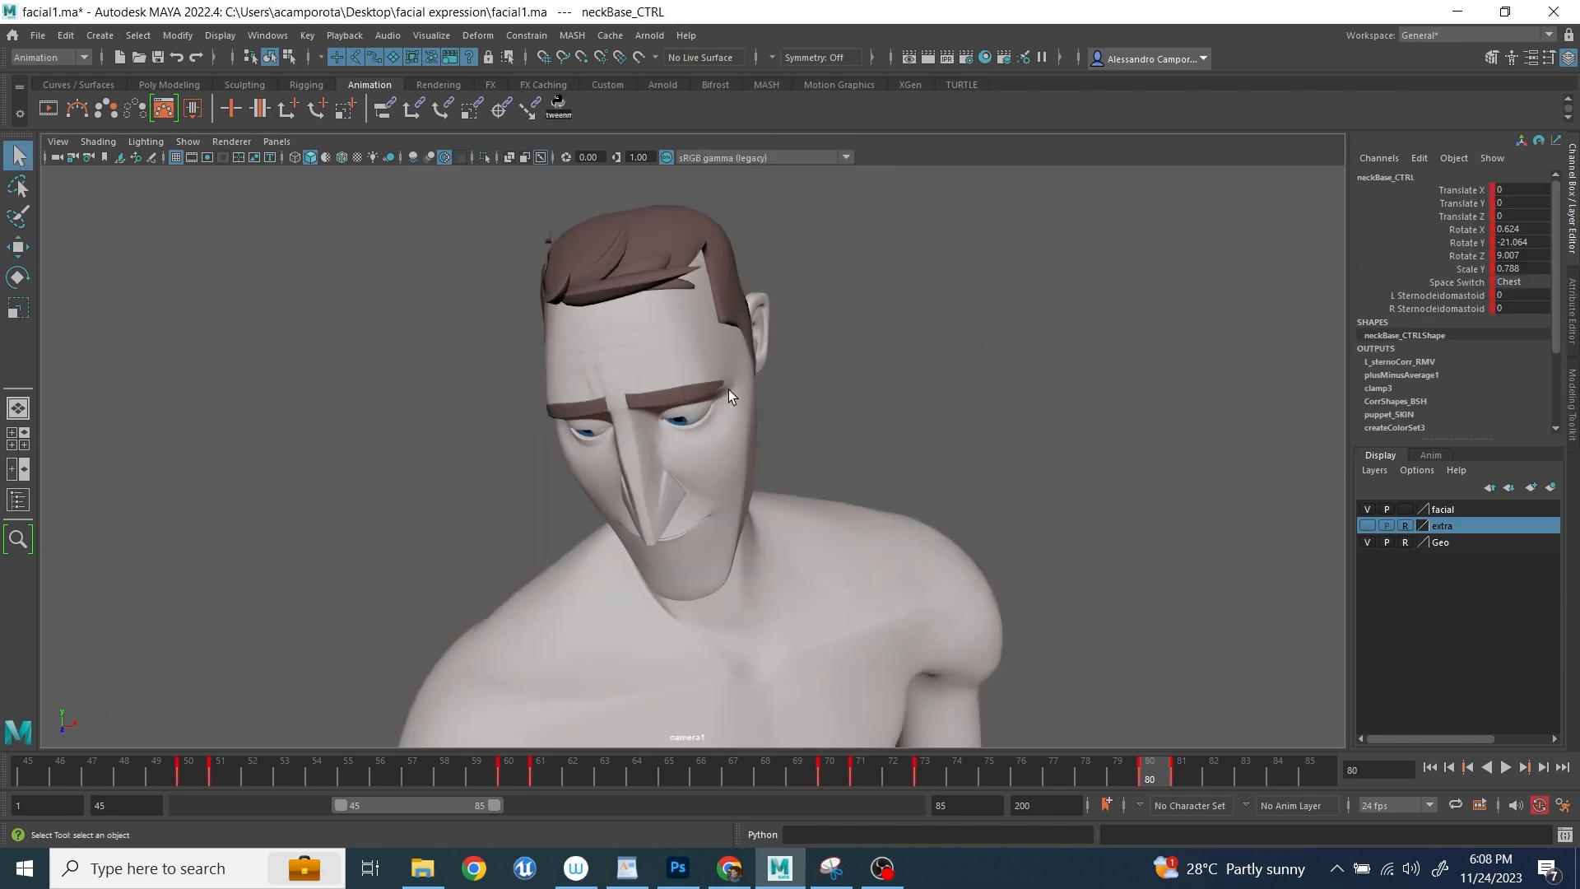
pyautogui.press('e')
pyautogui.moveTo(793, 477); pyautogui.dragTo(776, 536)
pyautogui.click(776, 536)
# - Rotate the head control to about 2.2, -15.8 and 8.9 degrees in X, Y and Z
pyautogui.press('space')
pyautogui.click(1172, 271)
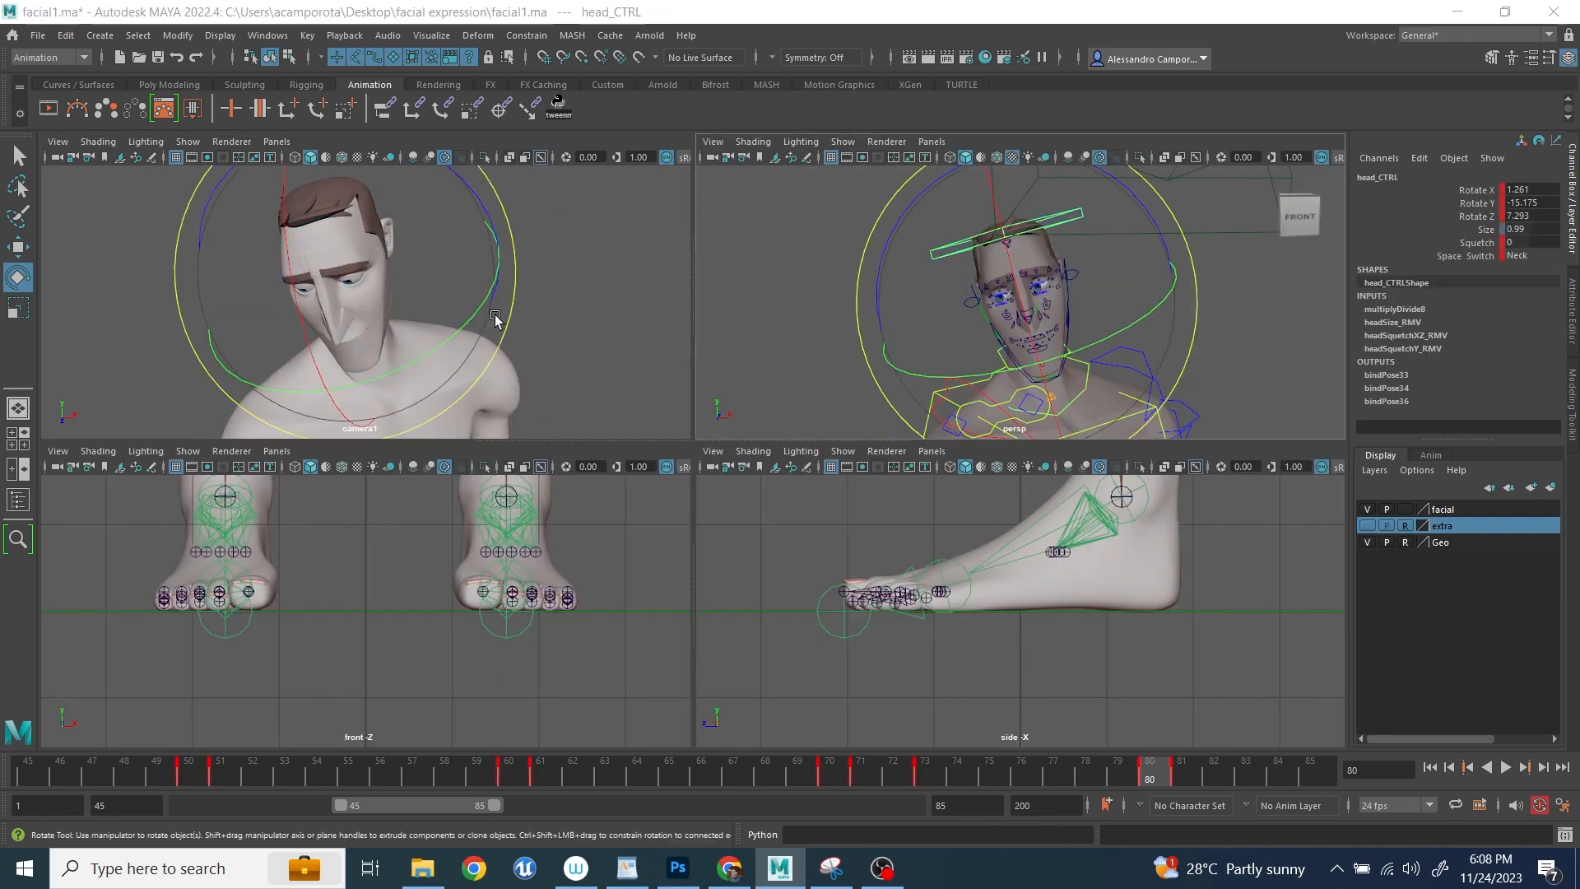
pyautogui.press('space')
pyautogui.moveTo(793, 353); pyautogui.dragTo(691, 431)
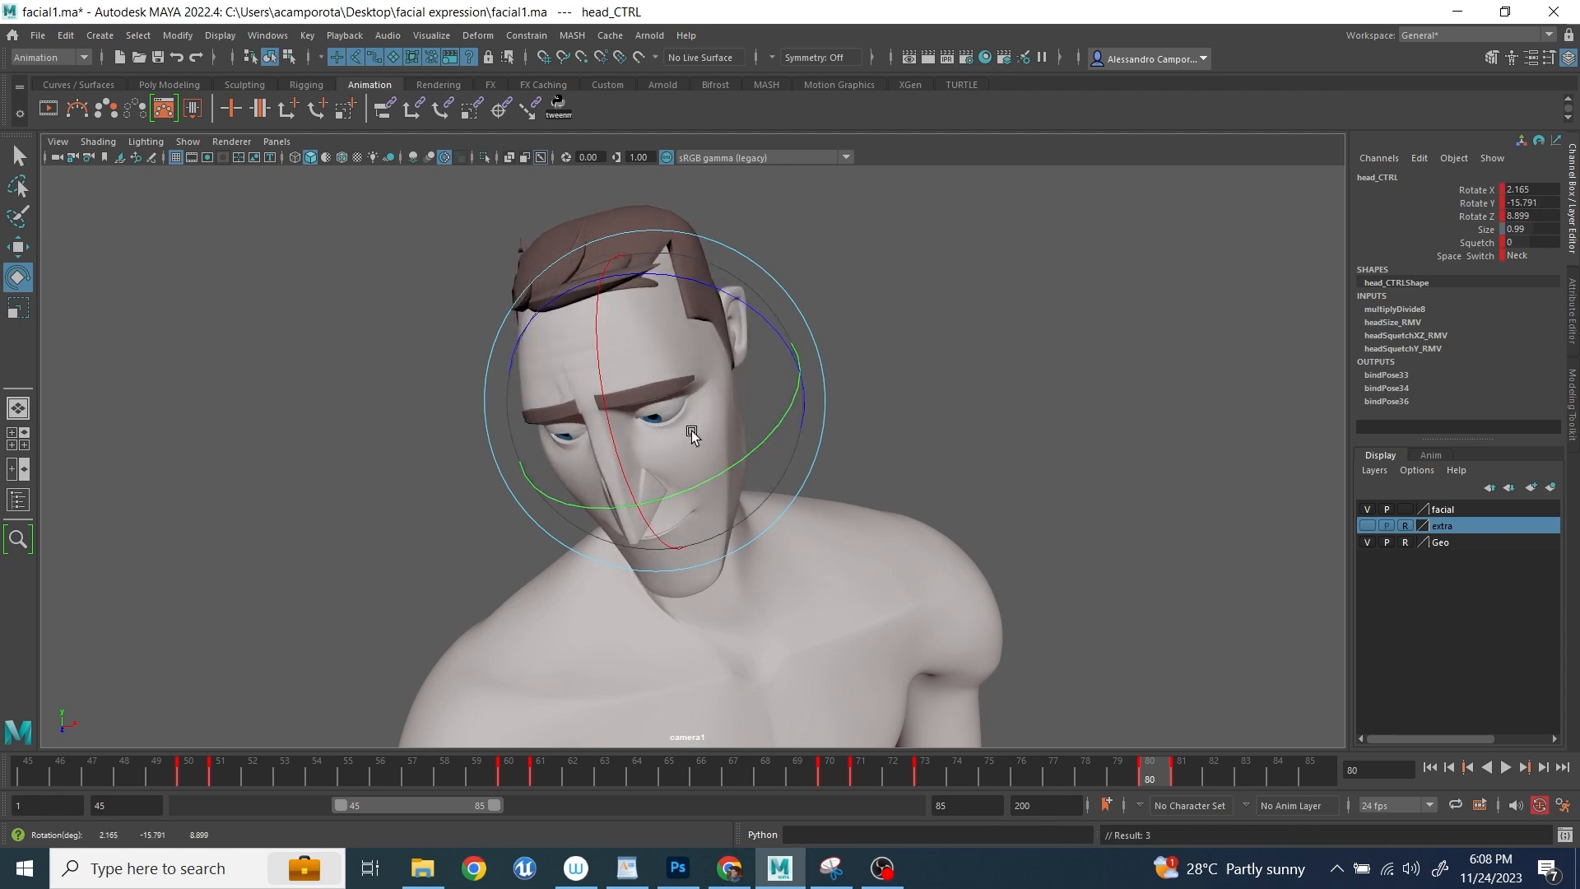
# - Select both eye squetch controls and move them along their vertical axis in the camera view
pyautogui.press('space')
pyautogui.press('q')
pyautogui.scroll(5, 1104, 278)
pyautogui.click(1137, 228)
pyautogui.keyDown('shift'); pyautogui.click(903, 300); pyautogui.keyUp('shift')
pyautogui.press('space')
pyautogui.press('w')
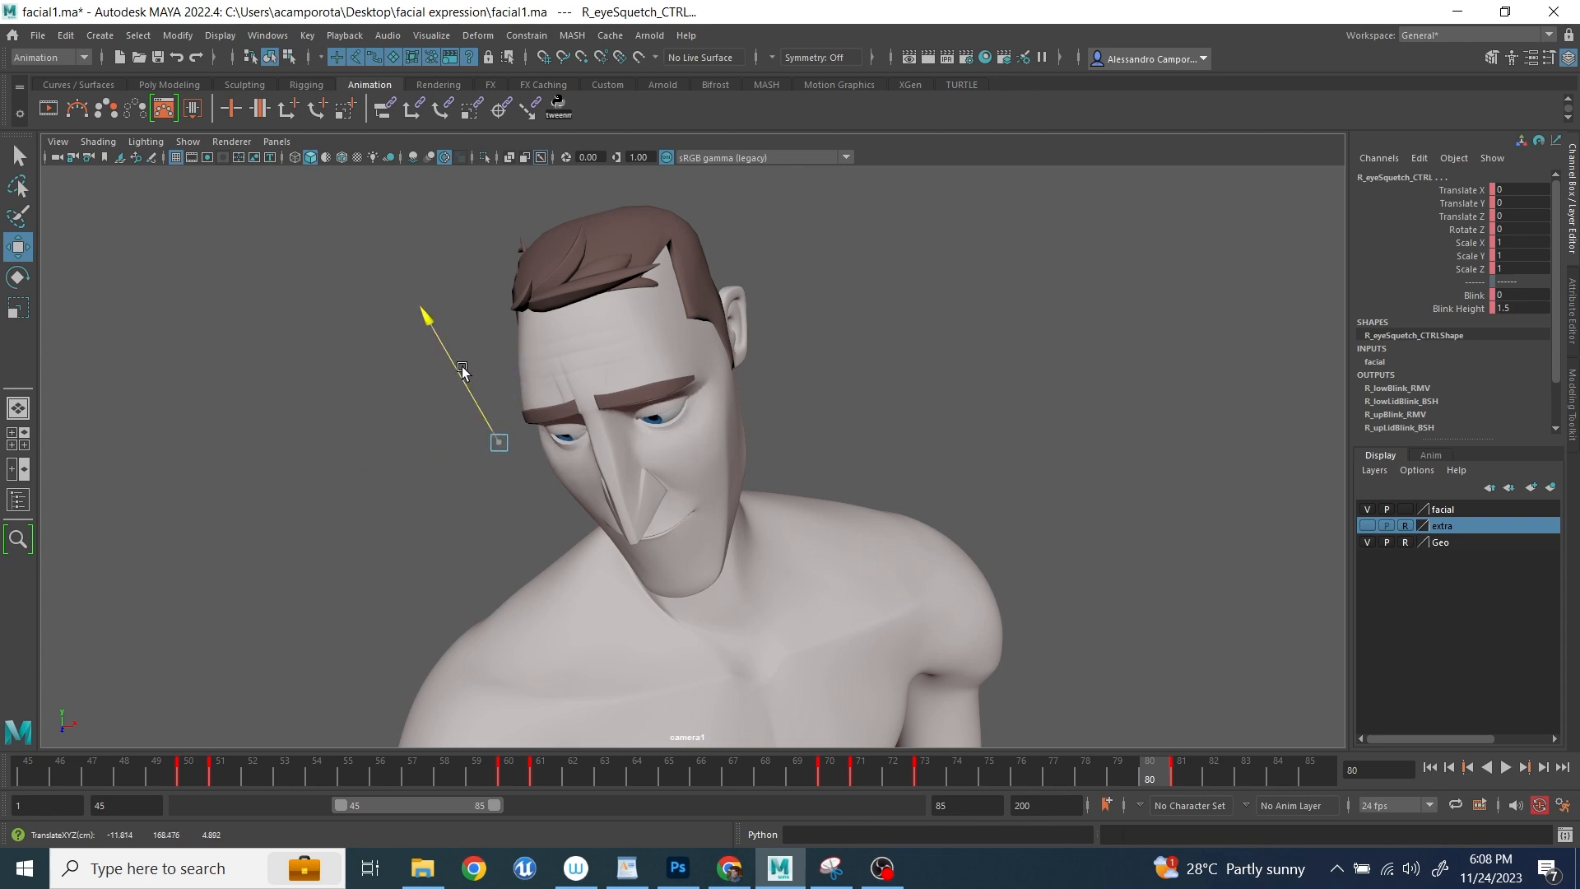
pyautogui.click(909, 415)
# - Try to rotate the nose control in the camera view
pyautogui.press('space')
pyautogui.click(1045, 304)
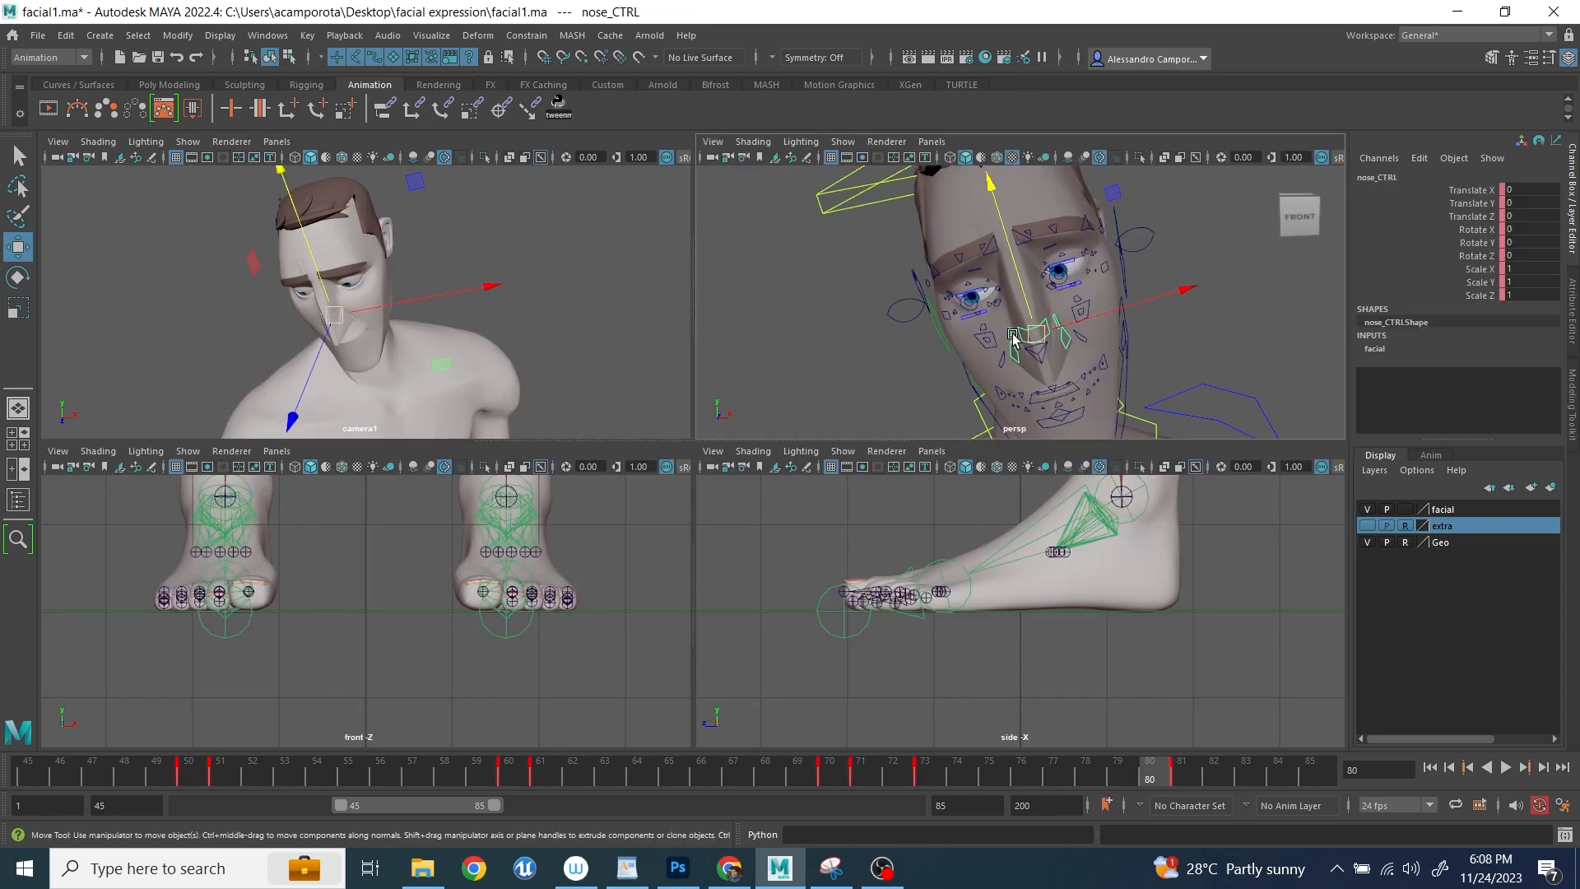
pyautogui.press('space')
pyautogui.hotkey('ctrl', 'z')
pyautogui.press('e')
pyautogui.moveTo(716, 487); pyautogui.dragTo(775, 414)
pyautogui.press('space')
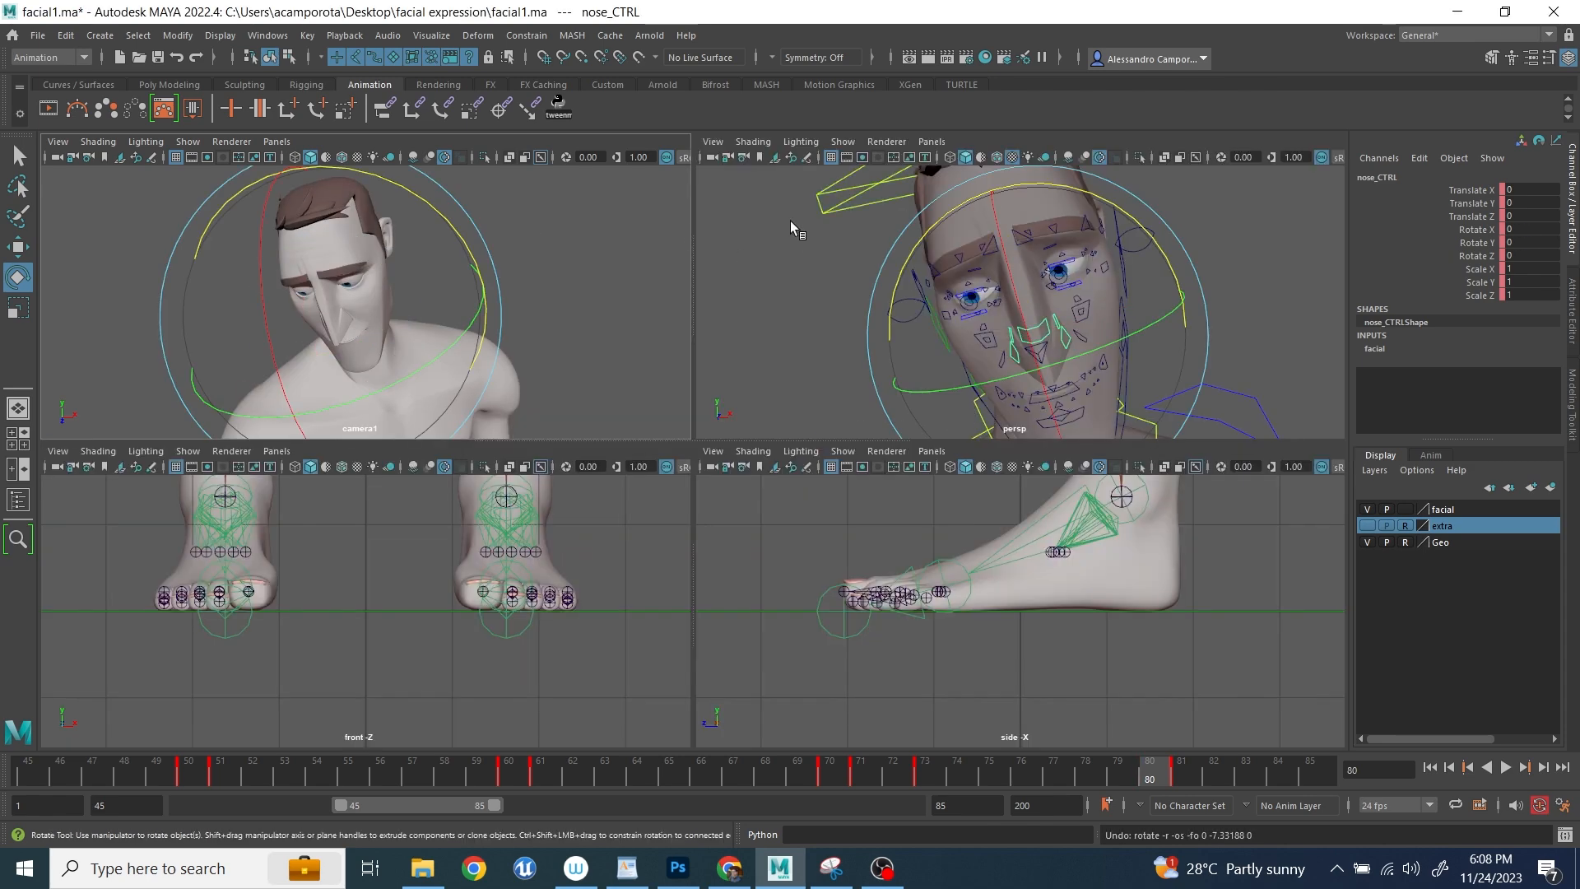
# - Select the head control again and adjust its rotation in the camera view
pyautogui.click(913, 169)
pyautogui.press('space')
pyautogui.moveTo(748, 492); pyautogui.dragTo(647, 327)
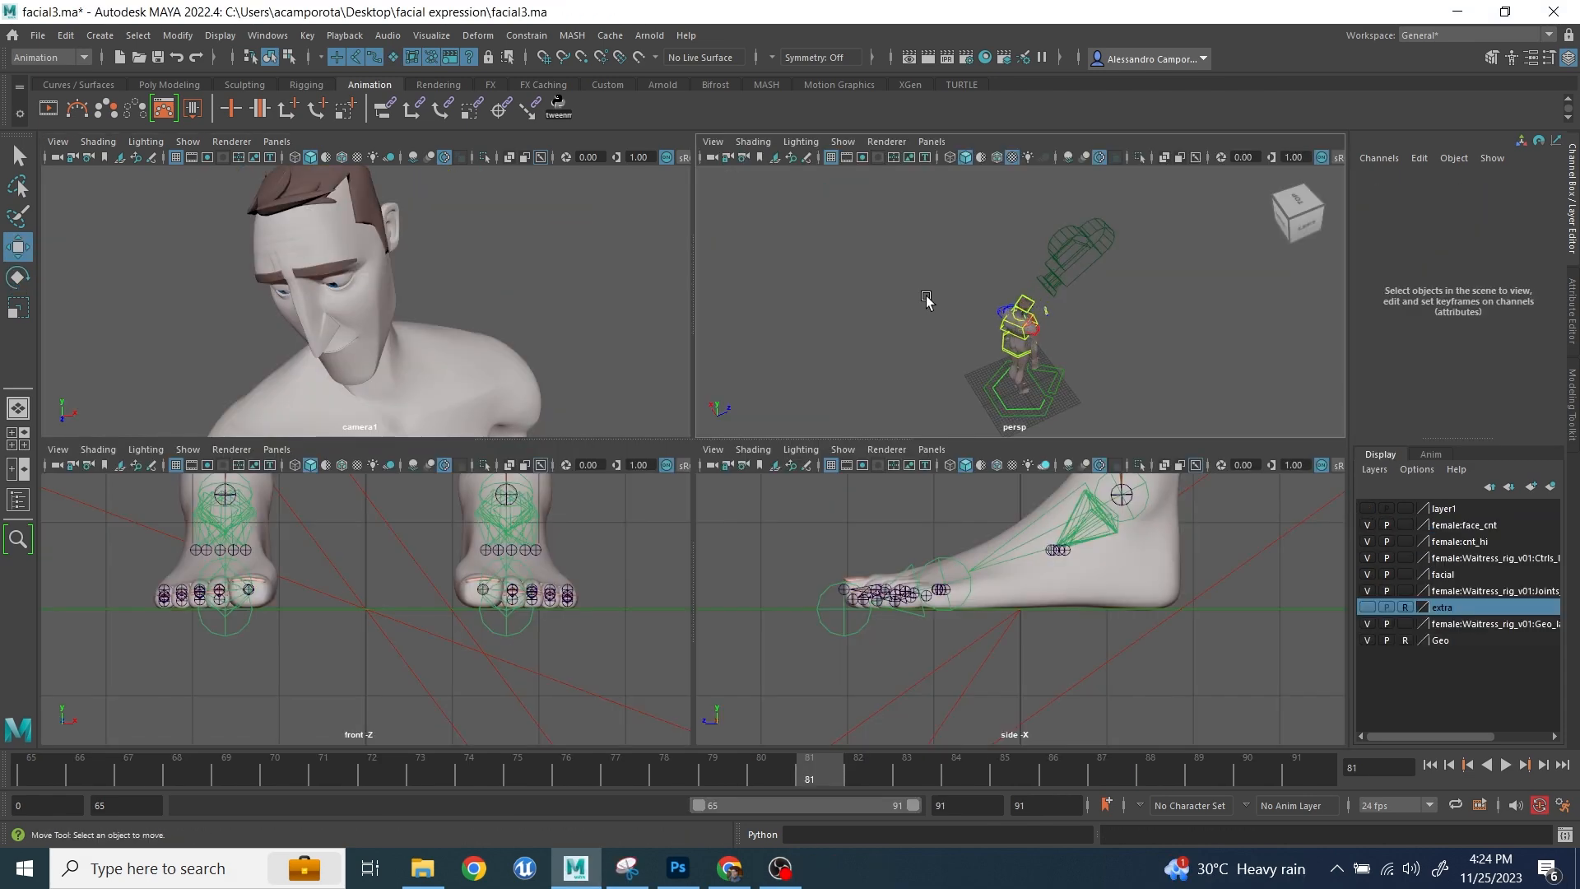
# - Select the inner brow controls and raise them further above the eyes
pyautogui.keyDown('alt'); pyautogui.moveTo(926, 297); pyautogui.dragTo(984, 309, button='right'); pyautogui.keyUp('alt')
pyautogui.keyDown('alt'); pyautogui.moveTo(984, 310); pyautogui.dragTo(908, 305); pyautogui.keyUp('alt')
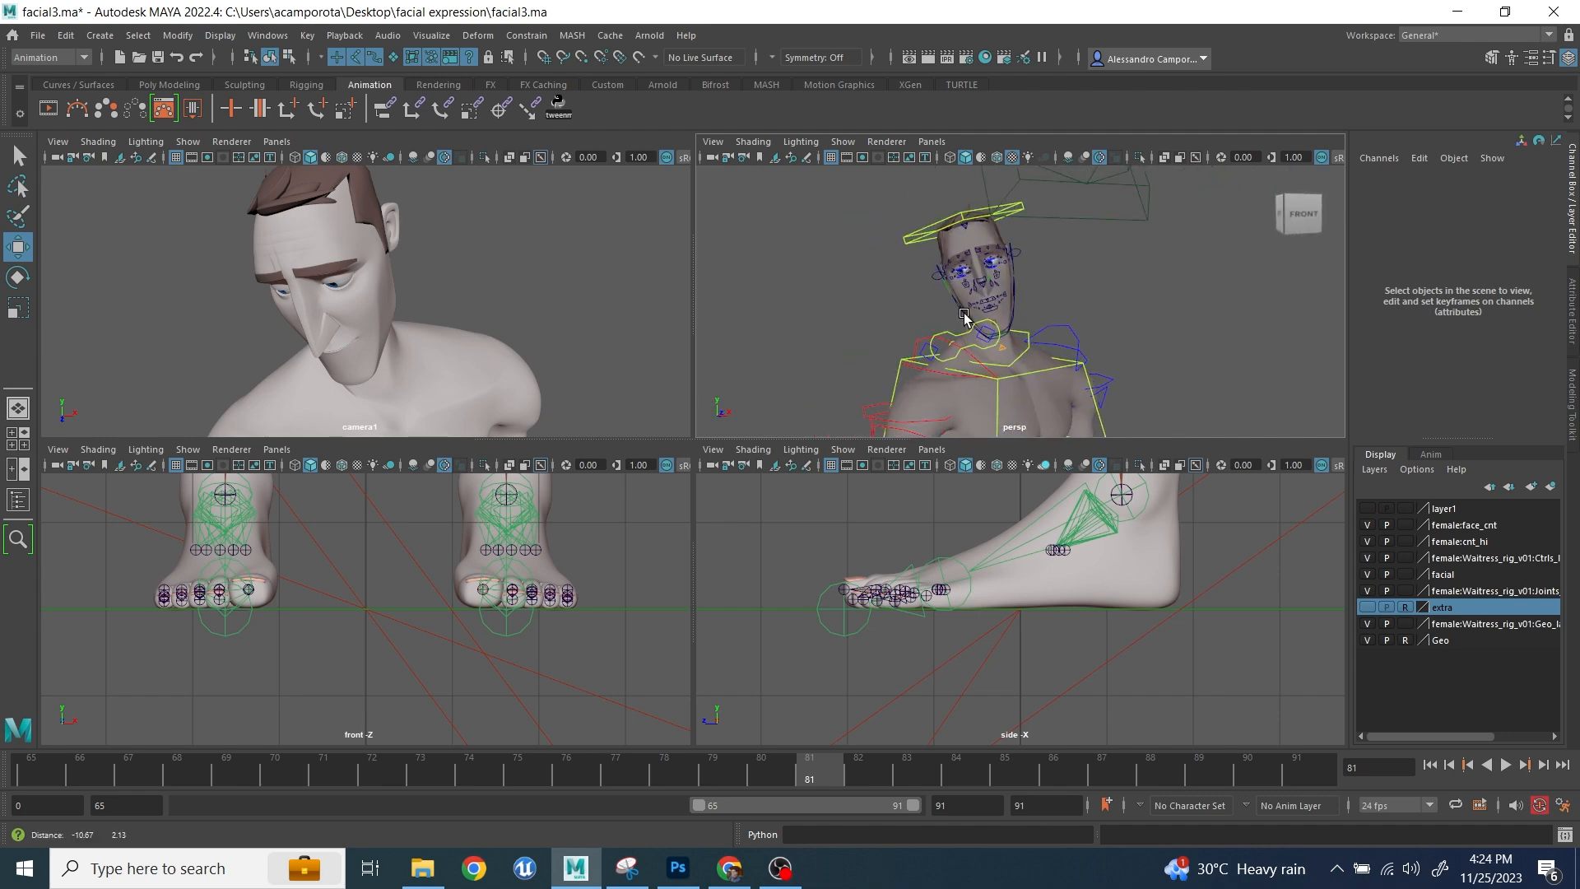
pyautogui.keyDown('alt'); pyautogui.moveTo(908, 305); pyautogui.dragTo(1033, 307, button='right'); pyautogui.keyUp('alt')
pyautogui.keyDown('alt'); pyautogui.moveTo(1033, 306); pyautogui.dragTo(1018, 295); pyautogui.keyUp('alt')
pyautogui.click(1017, 293)
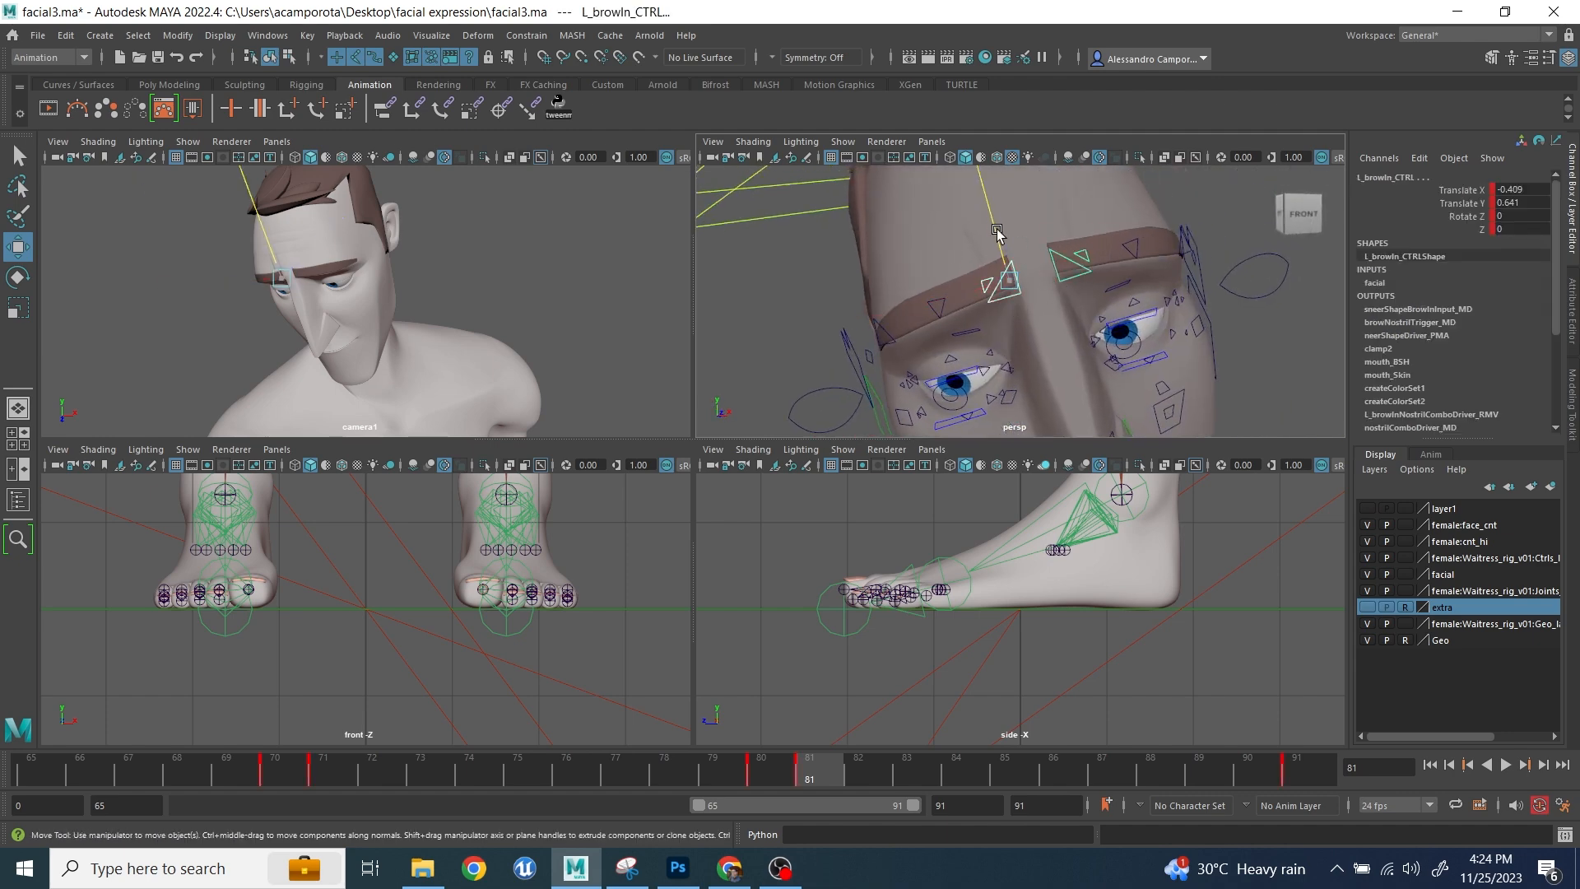
pyautogui.moveTo(999, 238); pyautogui.dragTo(987, 217)
# - Nudge the control around the right eye slightly upward and shift the right eye aim control to about 1.9 in Translate X
pyautogui.keyDown('alt'); pyautogui.moveTo(1031, 276); pyautogui.dragTo(1076, 288, button='right'); pyautogui.keyUp('alt')
pyautogui.keyDown('alt'); pyautogui.moveTo(1076, 288); pyautogui.dragTo(1086, 226, button='middle'); pyautogui.keyUp('alt')
pyautogui.click(962, 325)
pyautogui.moveTo(920, 309); pyautogui.dragTo(917, 299)
pyautogui.click(650, 327)
pyautogui.scroll(-6, 955, 338)
pyautogui.click(955, 337)
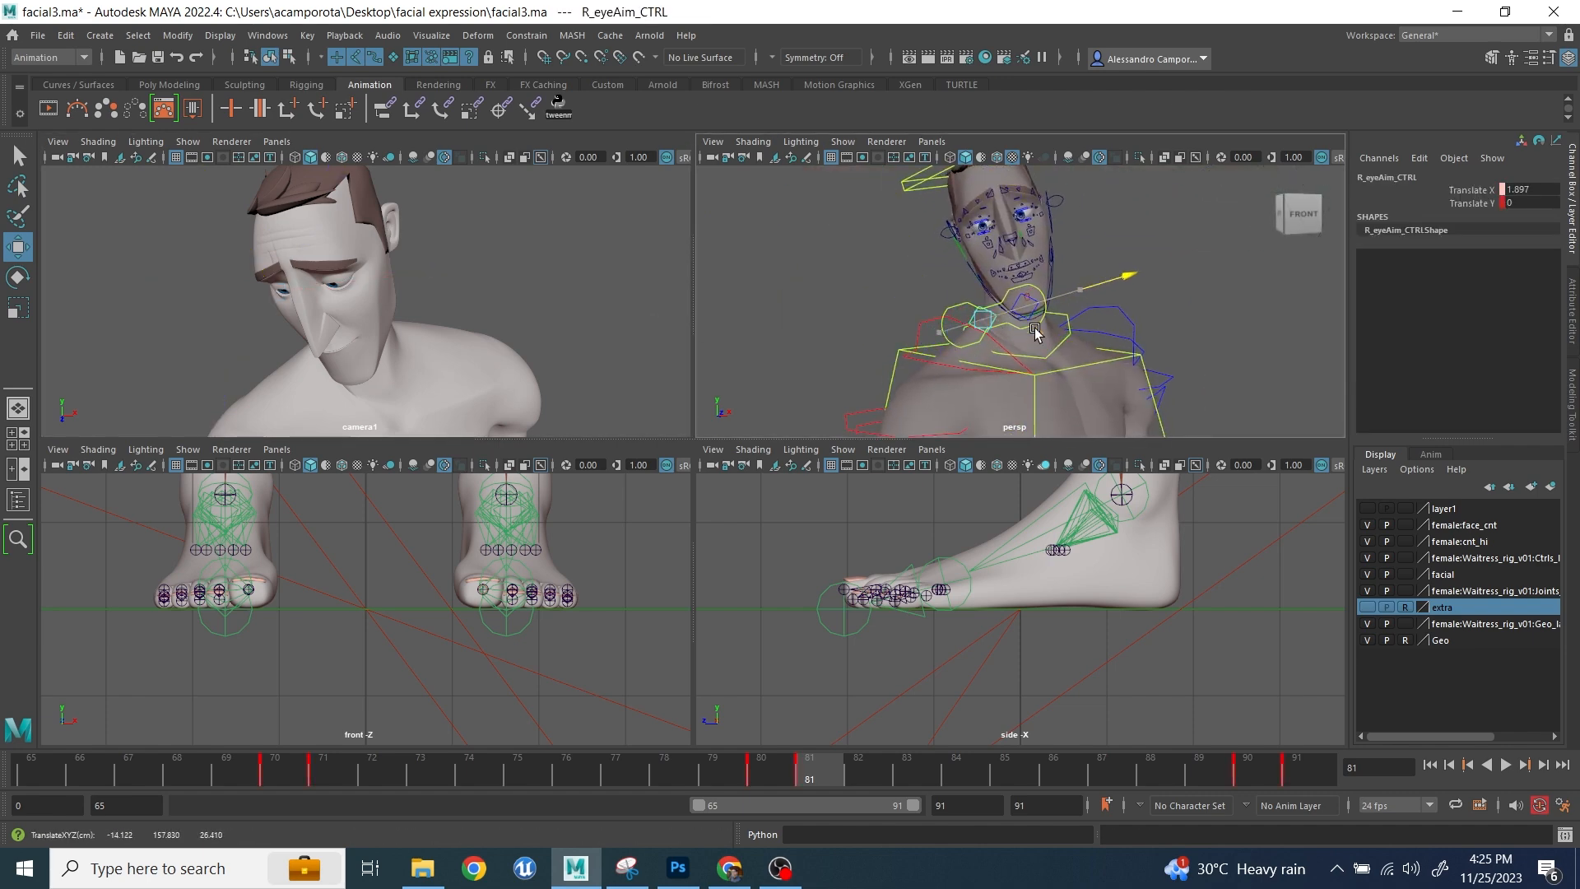
# - Pull the lip corner controls down into a frown, moving the left upper one to about -4.93 in Translate Y
pyautogui.keyDown('alt'); pyautogui.moveTo(1022, 297); pyautogui.dragTo(1075, 264, button='right'); pyautogui.keyUp('alt')
pyautogui.keyDown('alt'); pyautogui.moveTo(1076, 264); pyautogui.dragTo(1055, 304, button='middle'); pyautogui.keyUp('alt')
pyautogui.click(1071, 253)
pyautogui.keyDown('alt'); pyautogui.moveTo(1071, 253); pyautogui.dragTo(1021, 216); pyautogui.keyUp('alt')
pyautogui.moveTo(1020, 216); pyautogui.dragTo(973, 300)
pyautogui.click(943, 301)
pyautogui.moveTo(951, 180); pyautogui.dragTo(987, 222)
pyautogui.keyDown('alt'); pyautogui.moveTo(1072, 233); pyautogui.dragTo(935, 246); pyautogui.keyUp('alt')
pyautogui.keyDown('alt'); pyautogui.moveTo(1111, 296); pyautogui.dragTo(988, 180); pyautogui.keyUp('alt')
pyautogui.keyDown('alt'); pyautogui.moveTo(986, 234); pyautogui.dragTo(950, 276); pyautogui.keyUp('alt')
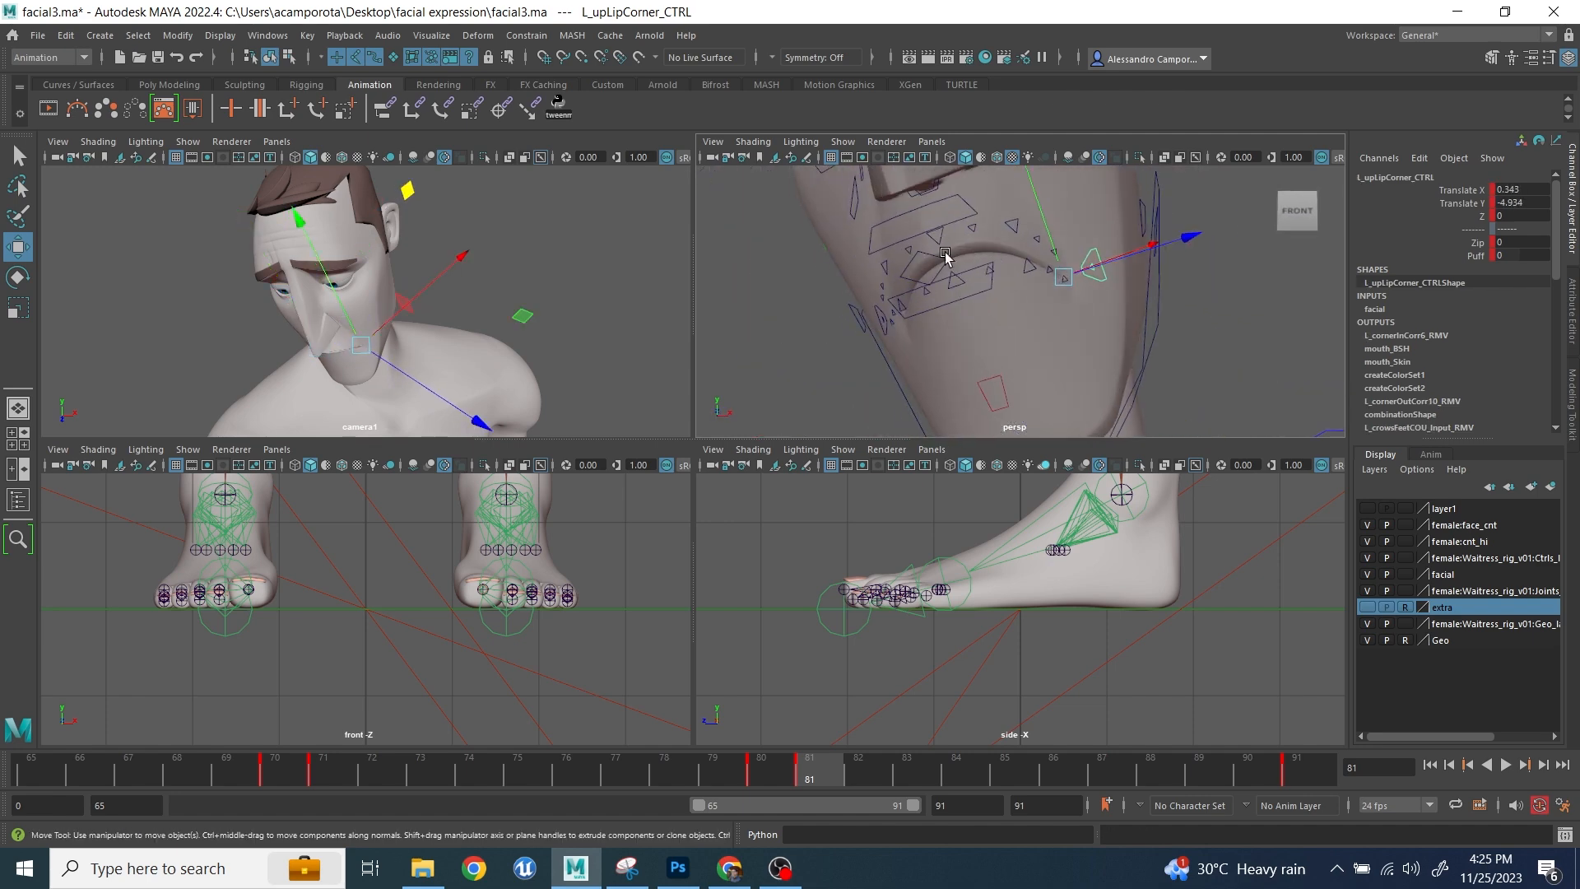
# - Raise the lower lip's middle control to about 0.21 in Translate Y
pyautogui.click(940, 240)
pyautogui.press('space')
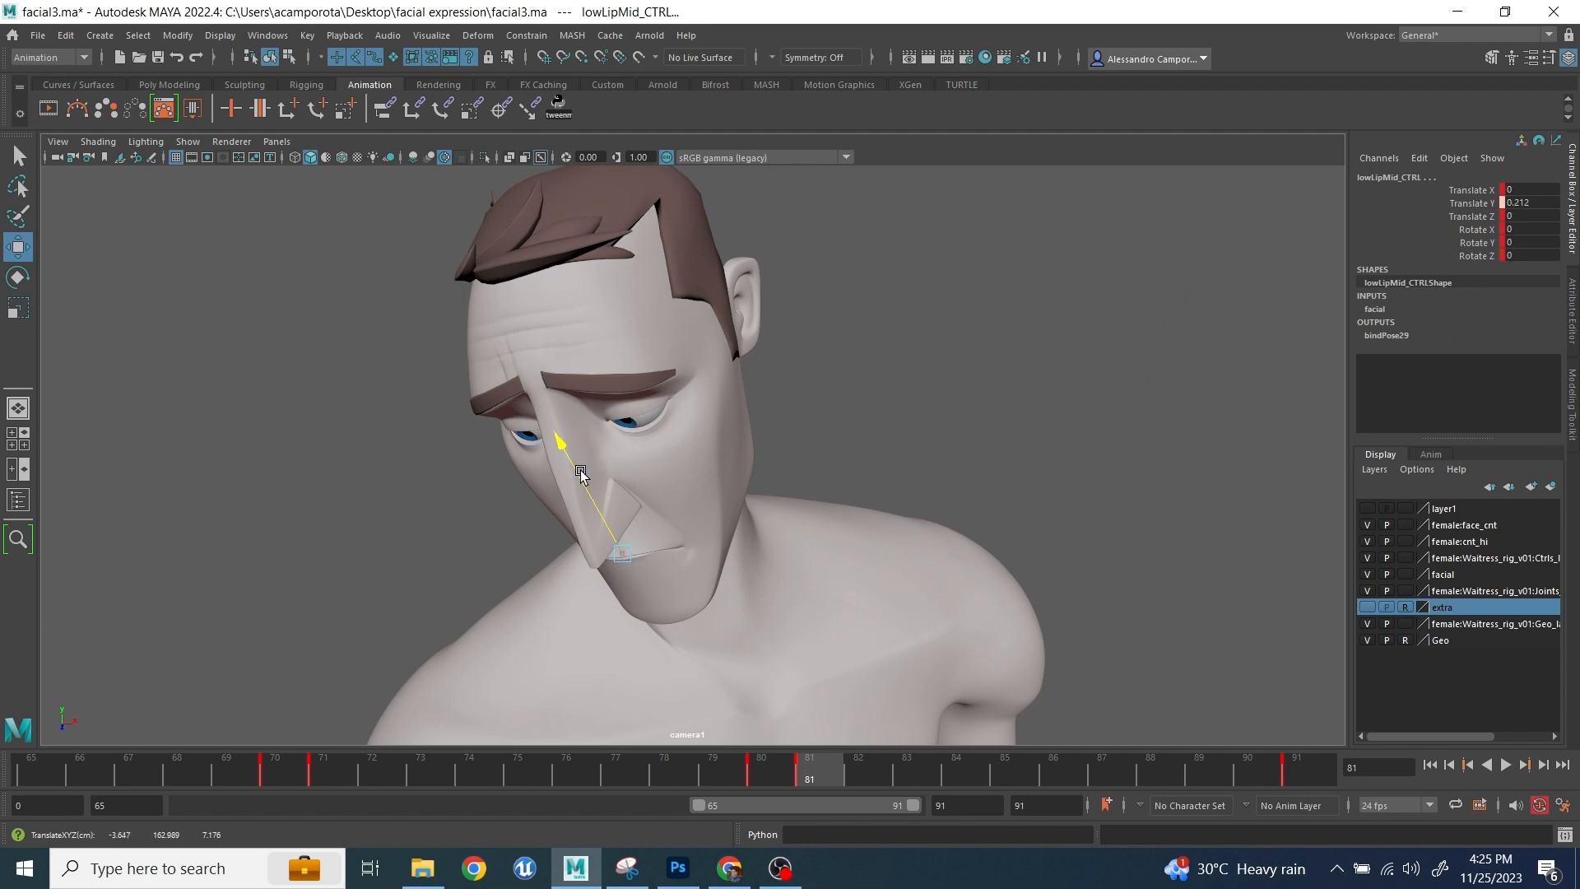
pyautogui.click(1029, 436)
# - Open the mouth by rotating the jaw control to about 4.4 degrees in Rotate X
pyautogui.press('space')
pyautogui.click(1146, 354)
pyautogui.press('space')
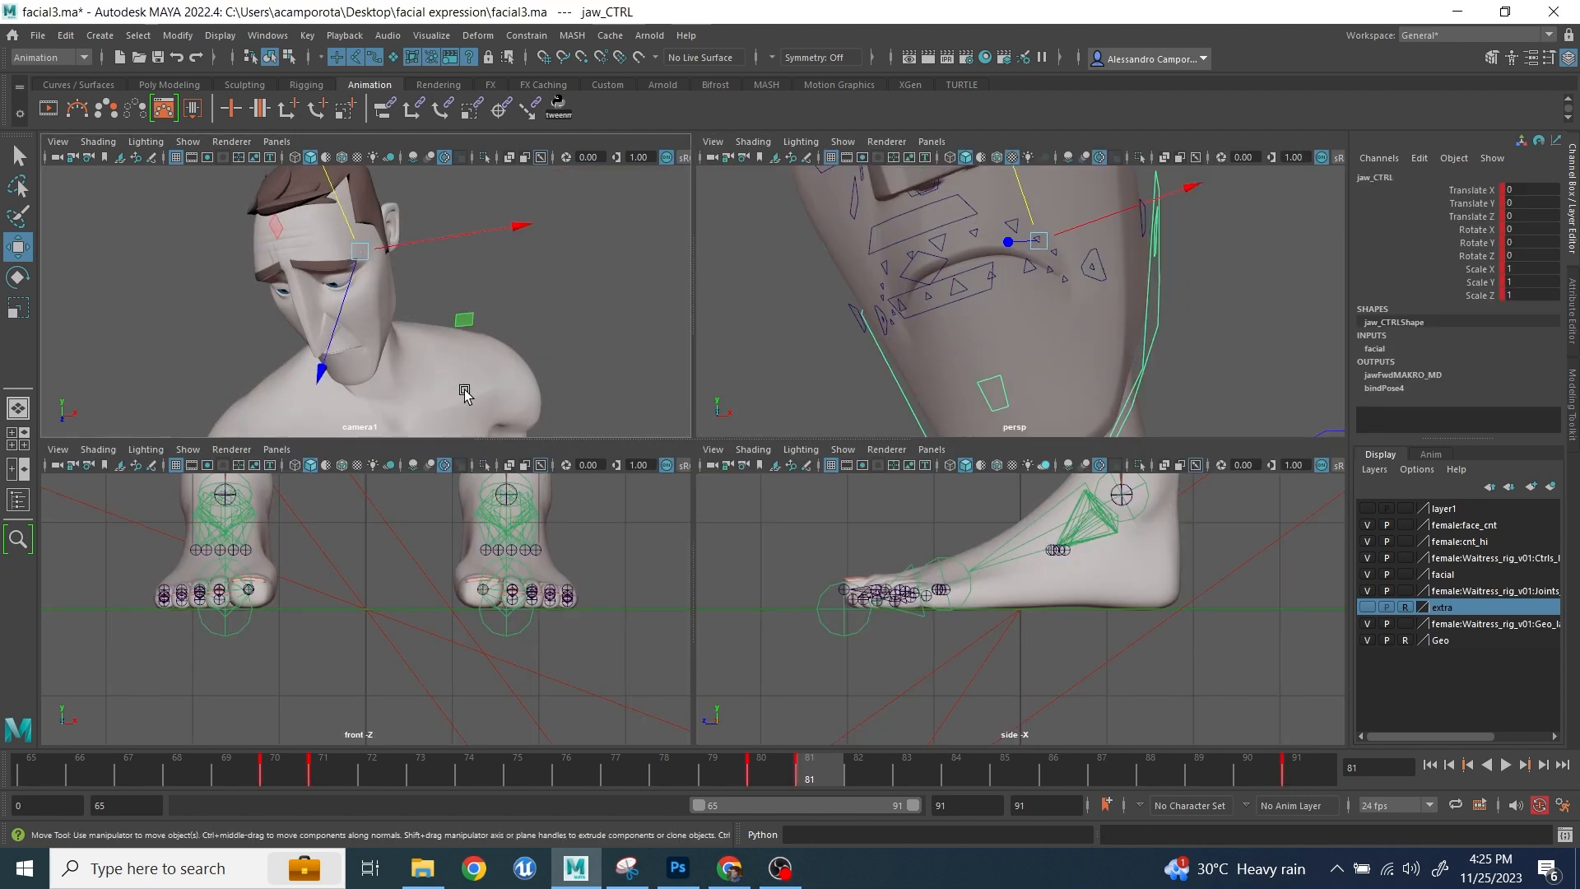
pyautogui.press('e')
pyautogui.moveTo(647, 450); pyautogui.dragTo(644, 441)
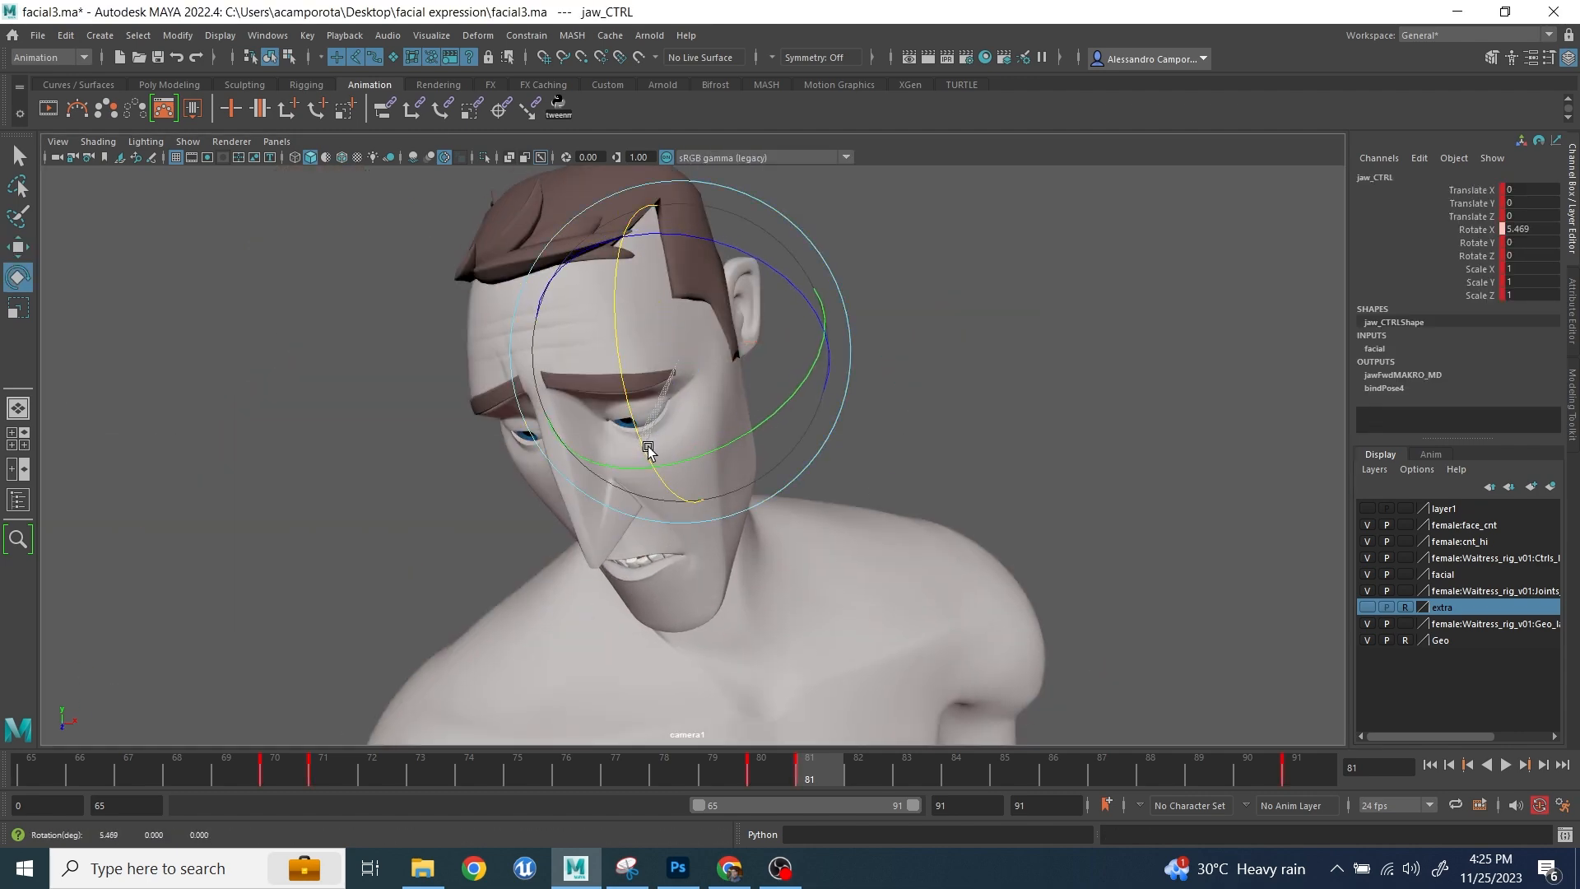
pyautogui.press('space')
pyautogui.press('q')
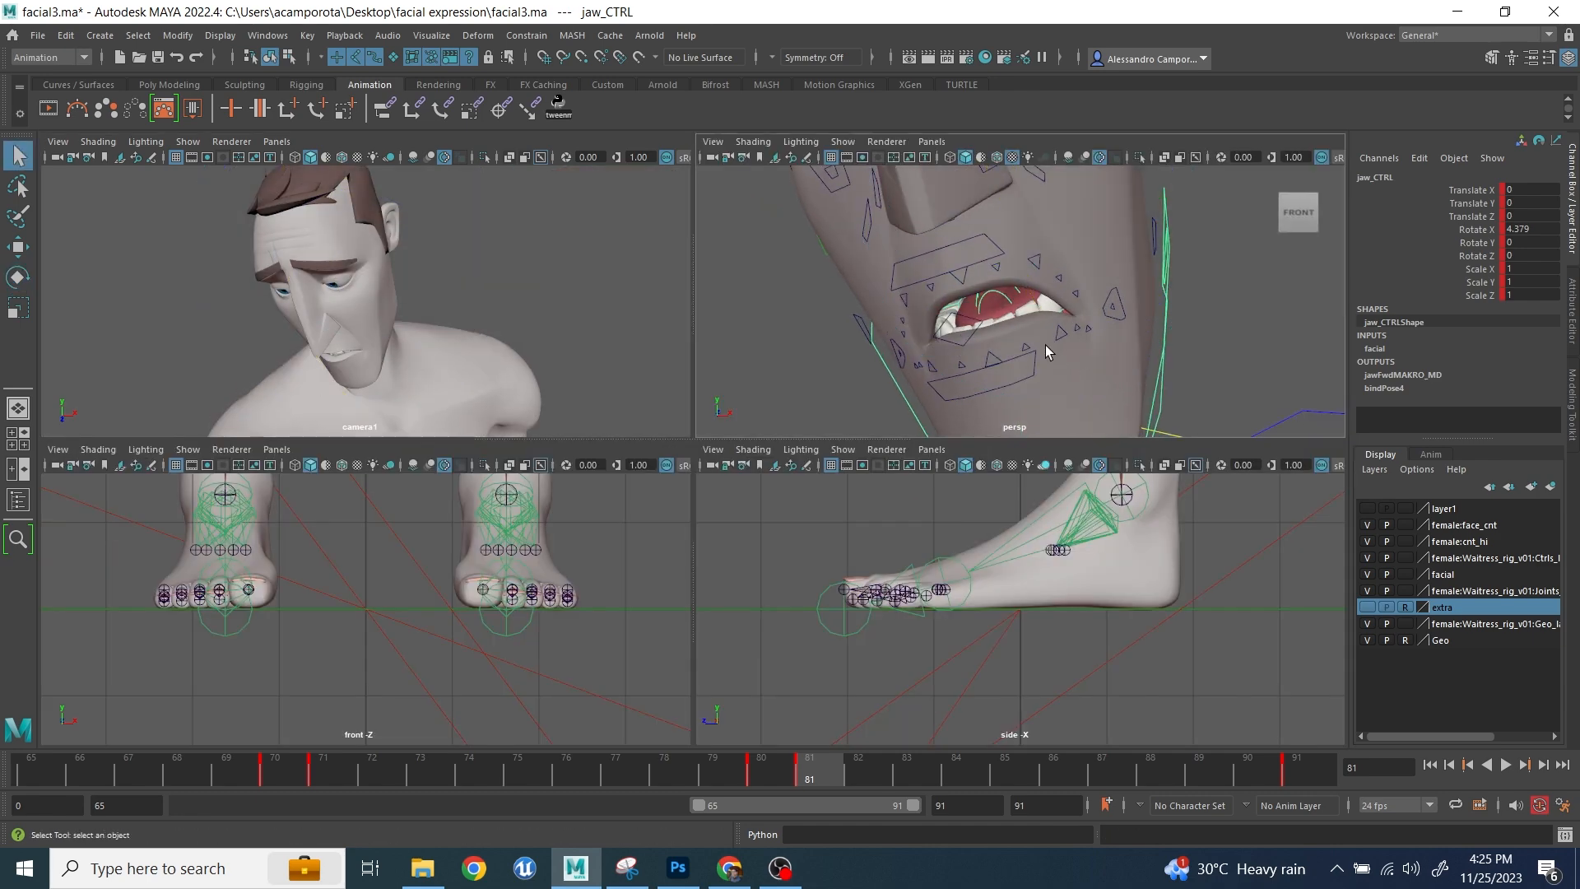
# - Move the lip control near the left mouth corner downward
pyautogui.click(1058, 311)
pyautogui.press('w')
pyautogui.moveTo(989, 286); pyautogui.dragTo(1006, 326)
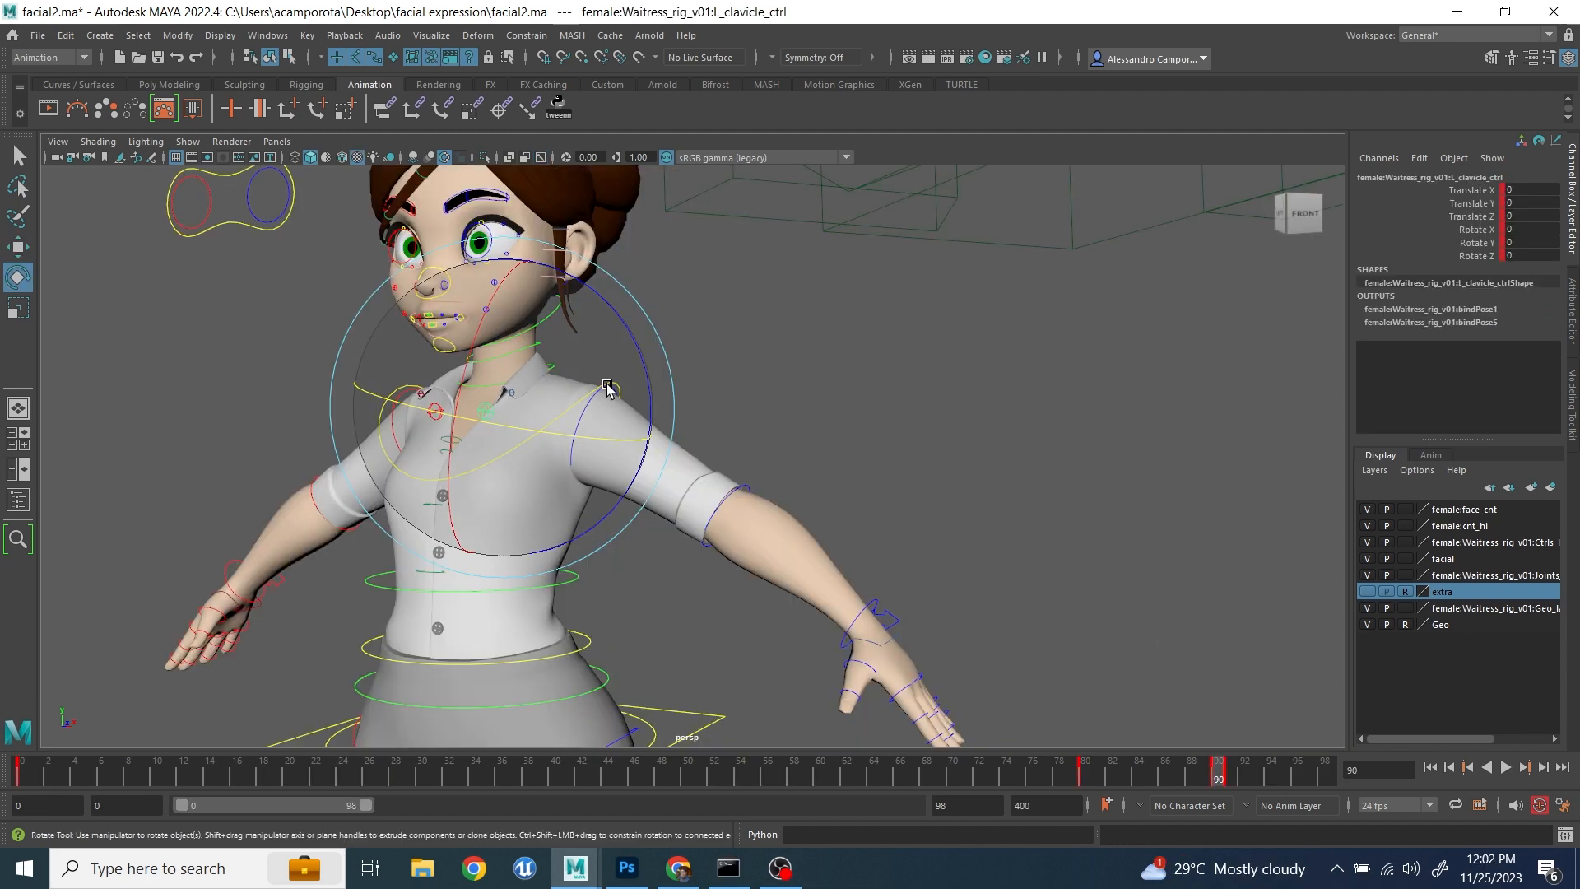
# - Rotate the waitress's left clavicle control
pyautogui.moveTo(399, 345); pyautogui.dragTo(388, 311)
pyautogui.press('space')
# - Set the shoulder FK control's Follow Body to 0 and rotate the right shoulder to about -23.3 degrees in Rotate Z
pyautogui.click(969, 249)
pyautogui.click(1478, 323)
pyautogui.moveTo(1284, 366); pyautogui.dragTo(1573, 369, button='middle')
pyautogui.press('e')
pyautogui.moveTo(1085, 300); pyautogui.dragTo(1192, 293)
pyautogui.click(1119, 270)
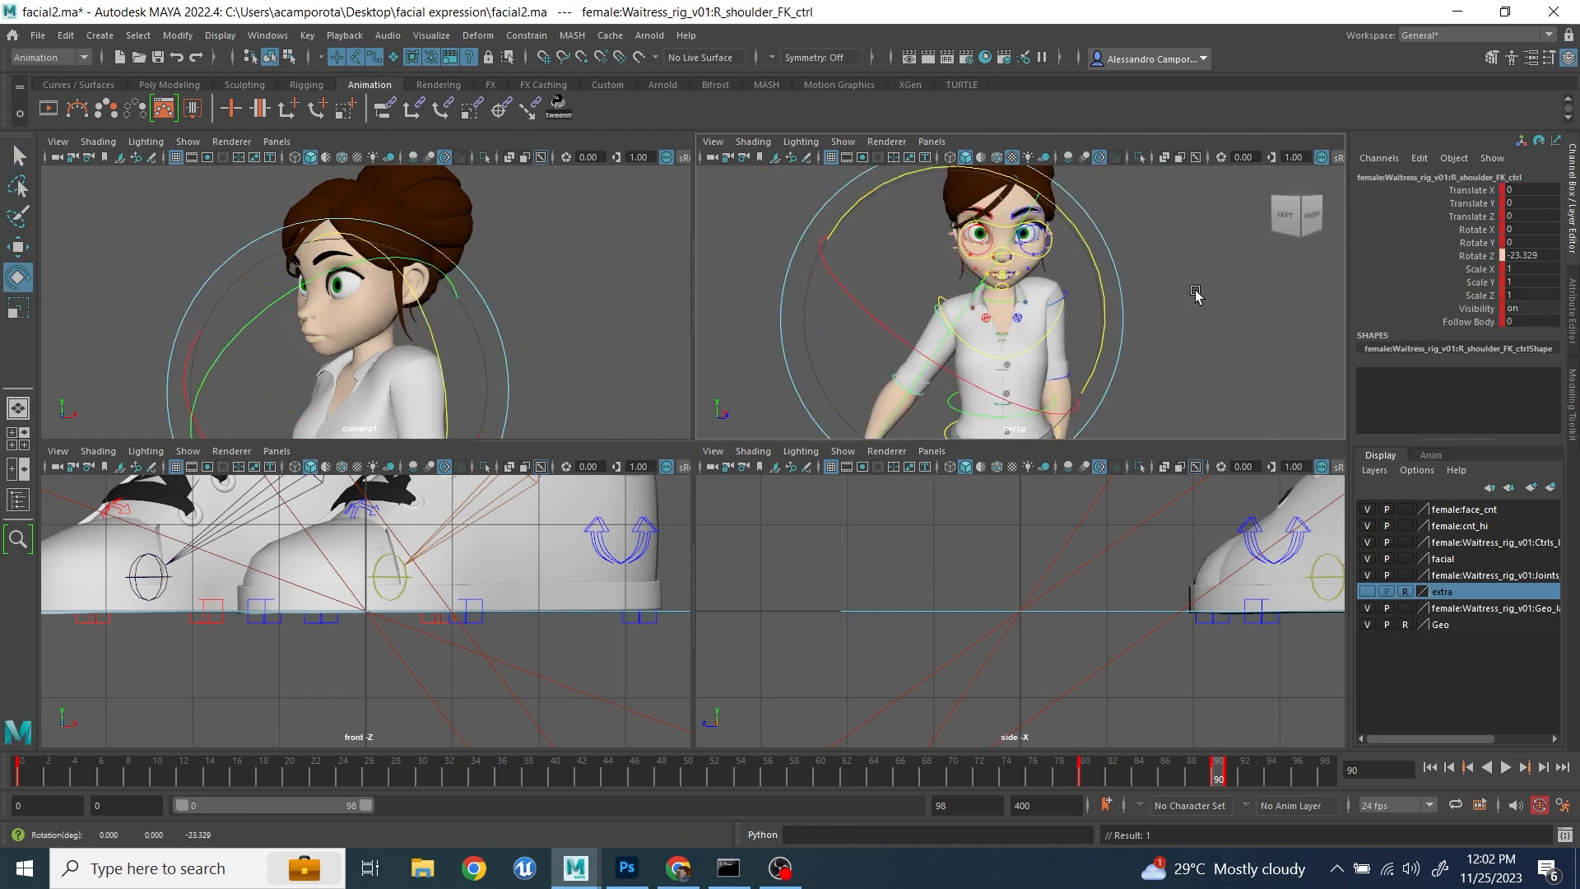
pyautogui.click(1192, 293)
# - Turn the upper torso by rotating the top spine IK control to about 11.7 degrees in Rotate Y
pyautogui.click(431, 387)
pyautogui.press('space')
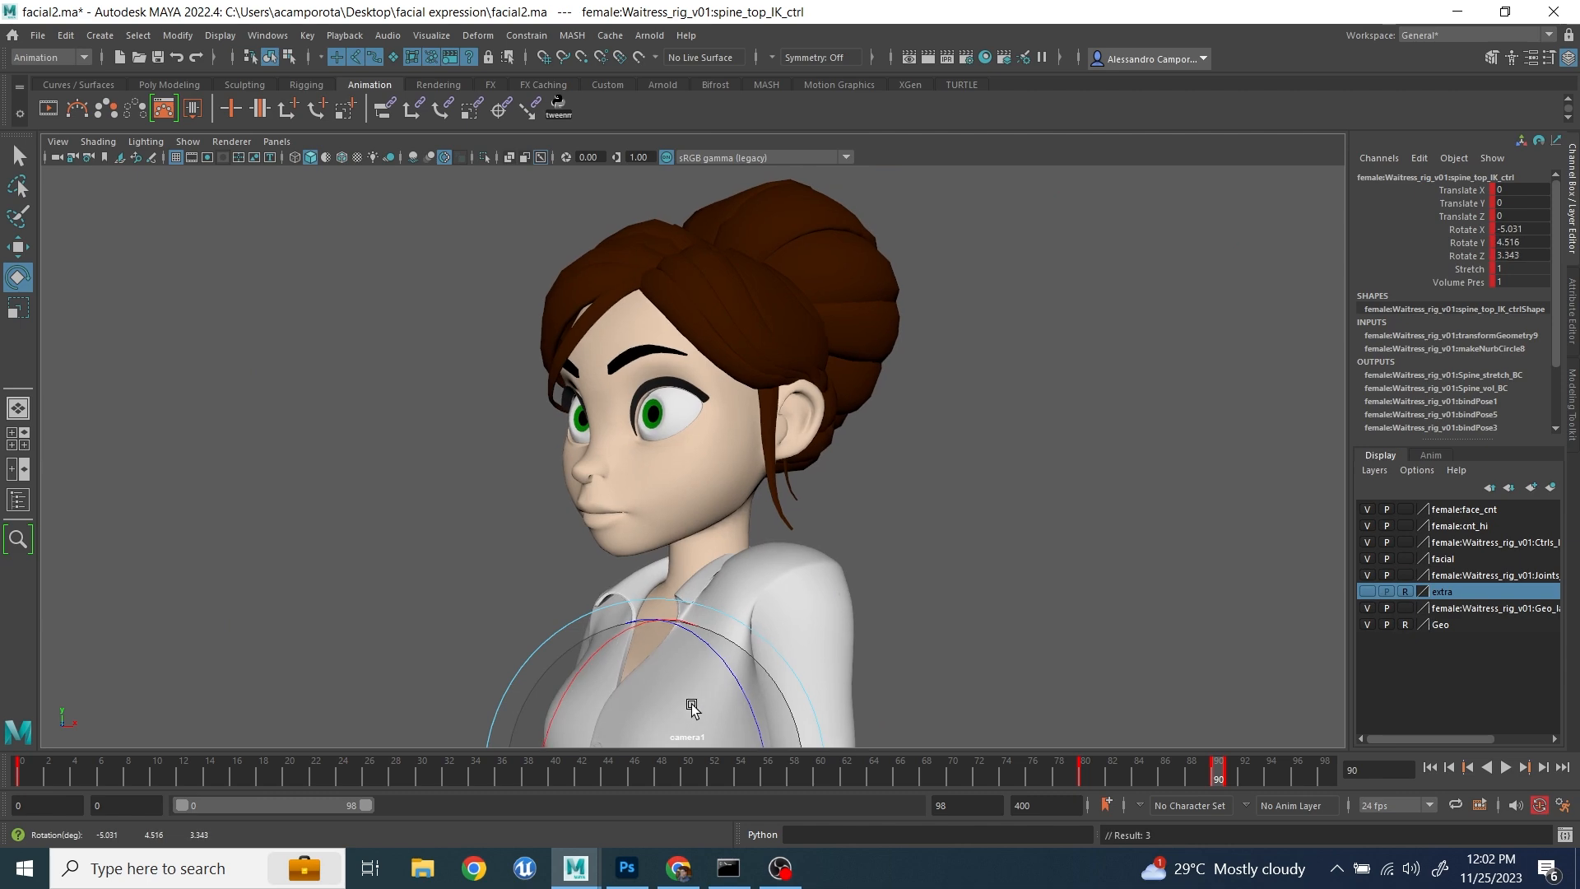
pyautogui.press('space')
pyautogui.moveTo(1060, 397); pyautogui.dragTo(1082, 391)
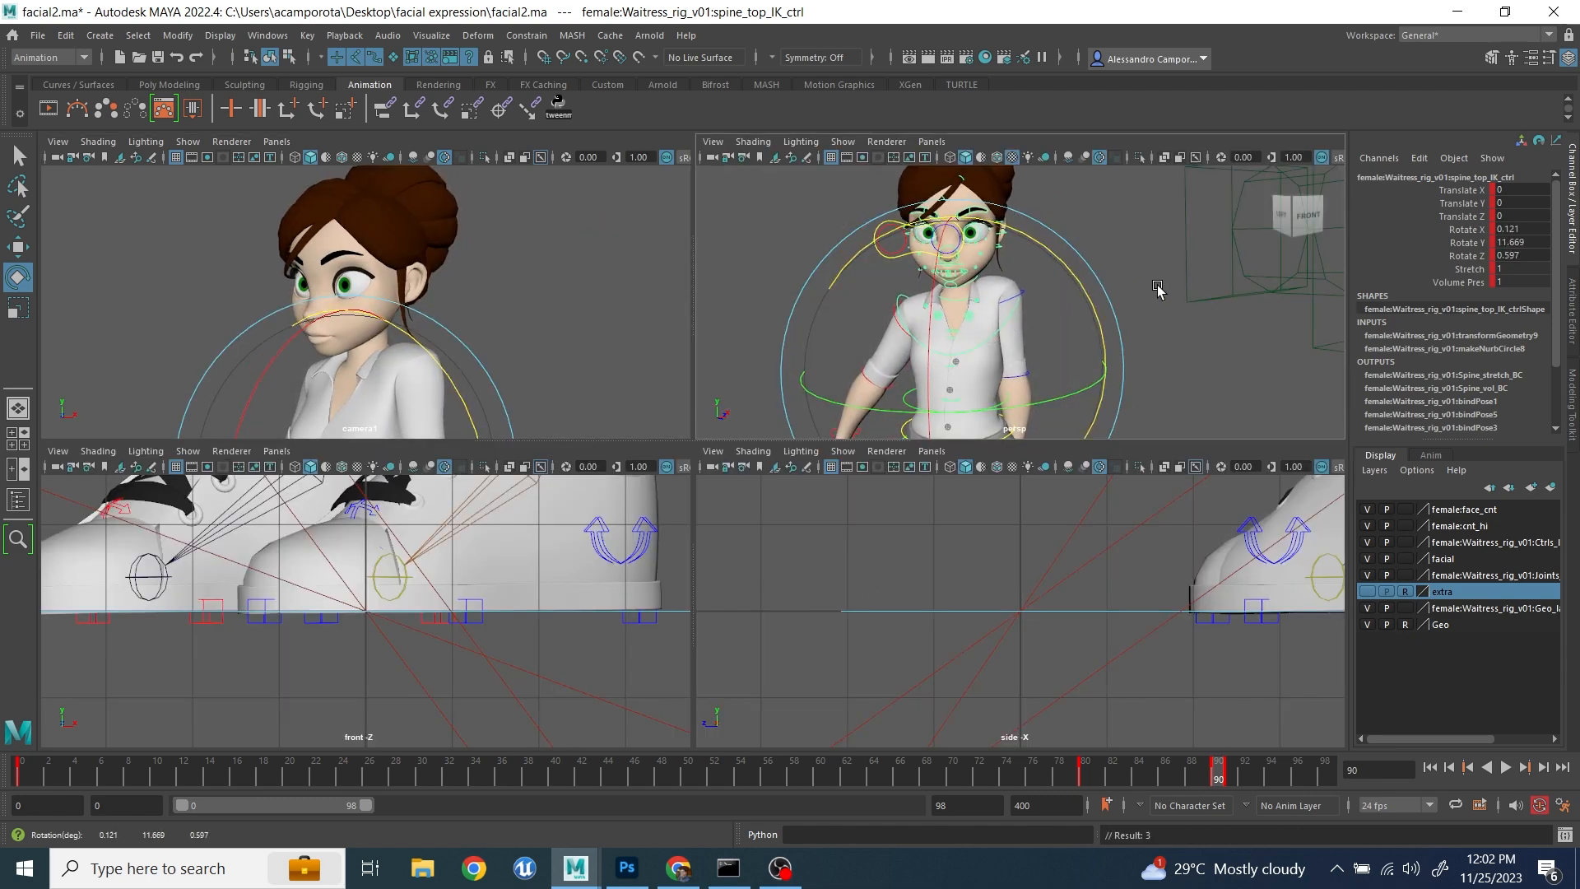
# - Nudge the control near the left shoulder slightly upward
pyautogui.scroll(4, 1069, 263)
pyautogui.click(1061, 247)
pyautogui.click(1025, 215)
pyautogui.click(1012, 285)
pyautogui.press('w')
pyautogui.moveTo(915, 253); pyautogui.dragTo(917, 244)
# - Check Photoshop, return to Maya and rotate the waitress's head control to about -0.2, 4.6 and 3.9 degrees in X, Y and Z
pyautogui.keyDown('alt'); pyautogui.moveTo(1026, 283); pyautogui.dragTo(1096, 337); pyautogui.keyUp('alt')
pyautogui.press('q')
pyautogui.click(905, 373)
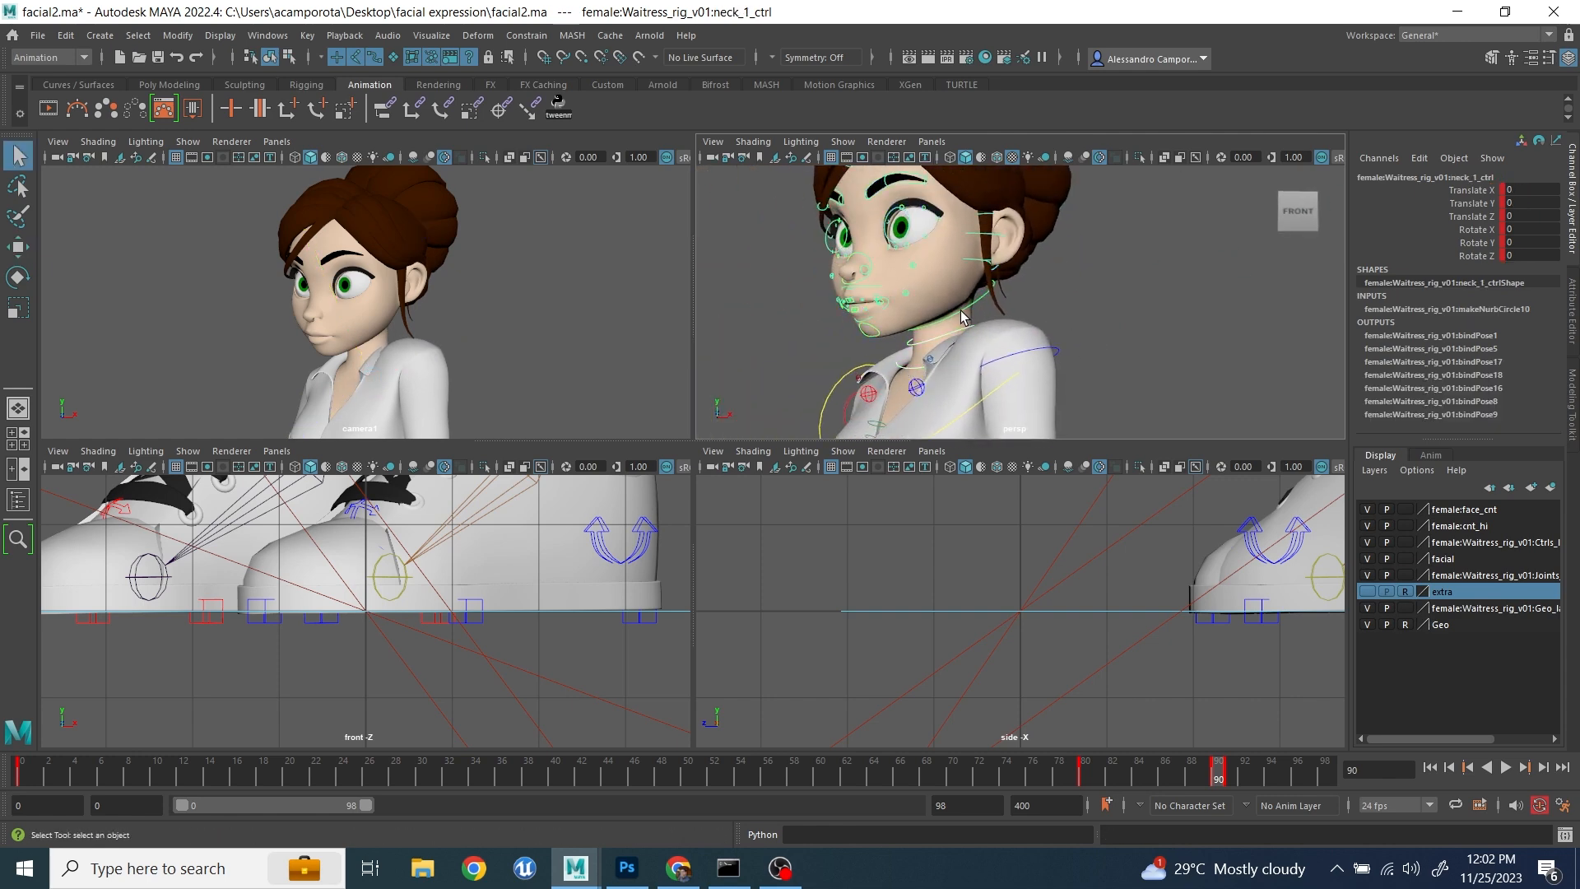
pyautogui.click(627, 868)
pyautogui.click(630, 872)
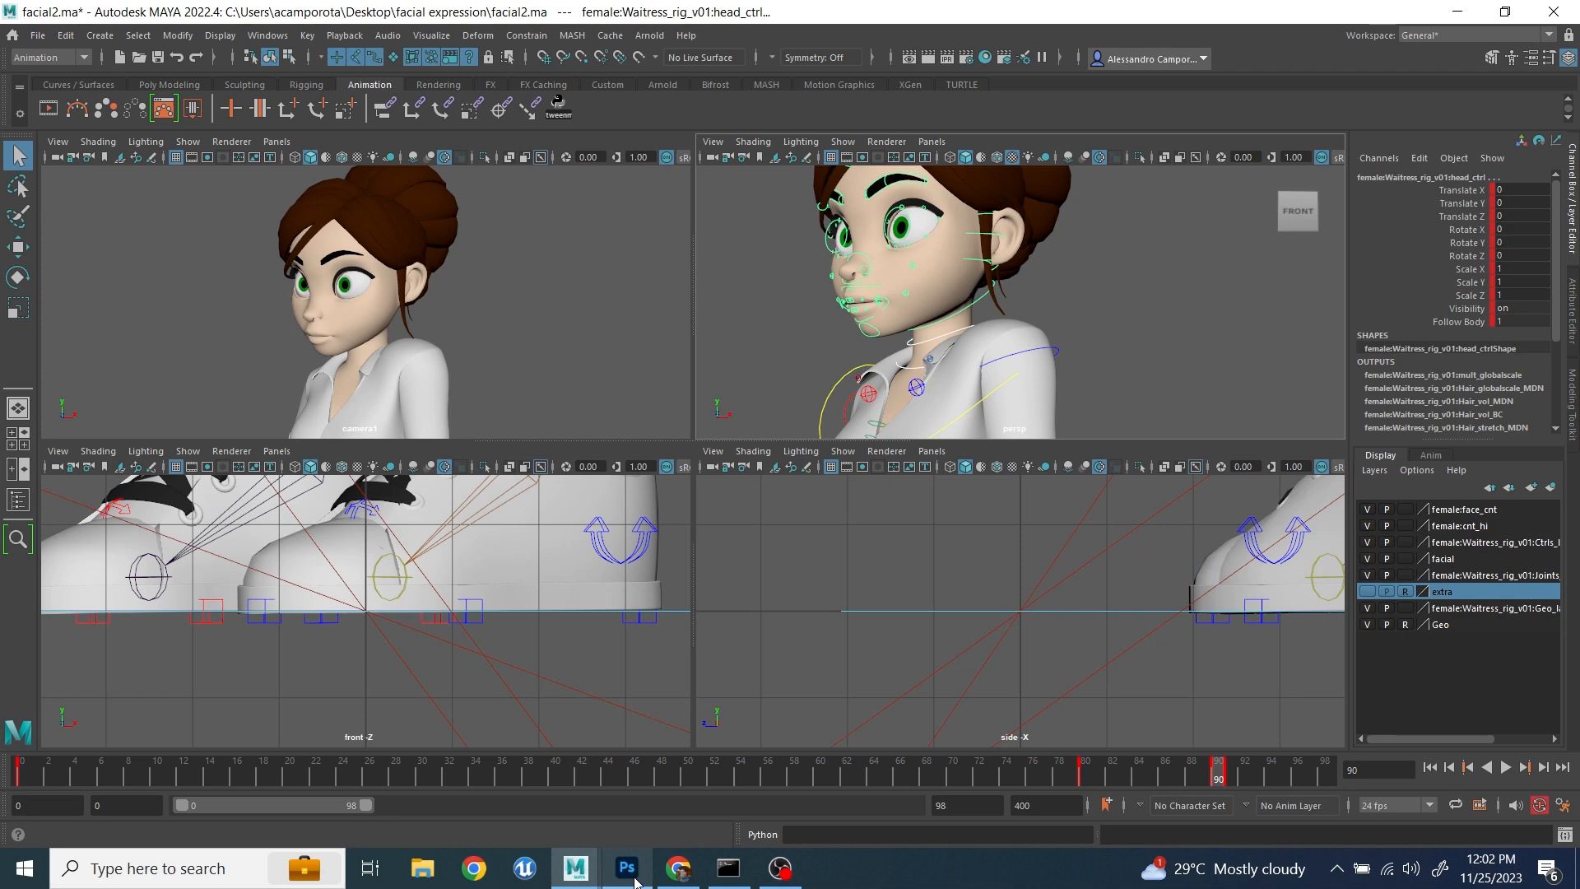
pyautogui.press('space')
pyautogui.press('e')
pyautogui.moveTo(664, 423); pyautogui.dragTo(770, 471)
pyautogui.moveTo(776, 360); pyautogui.dragTo(745, 385)
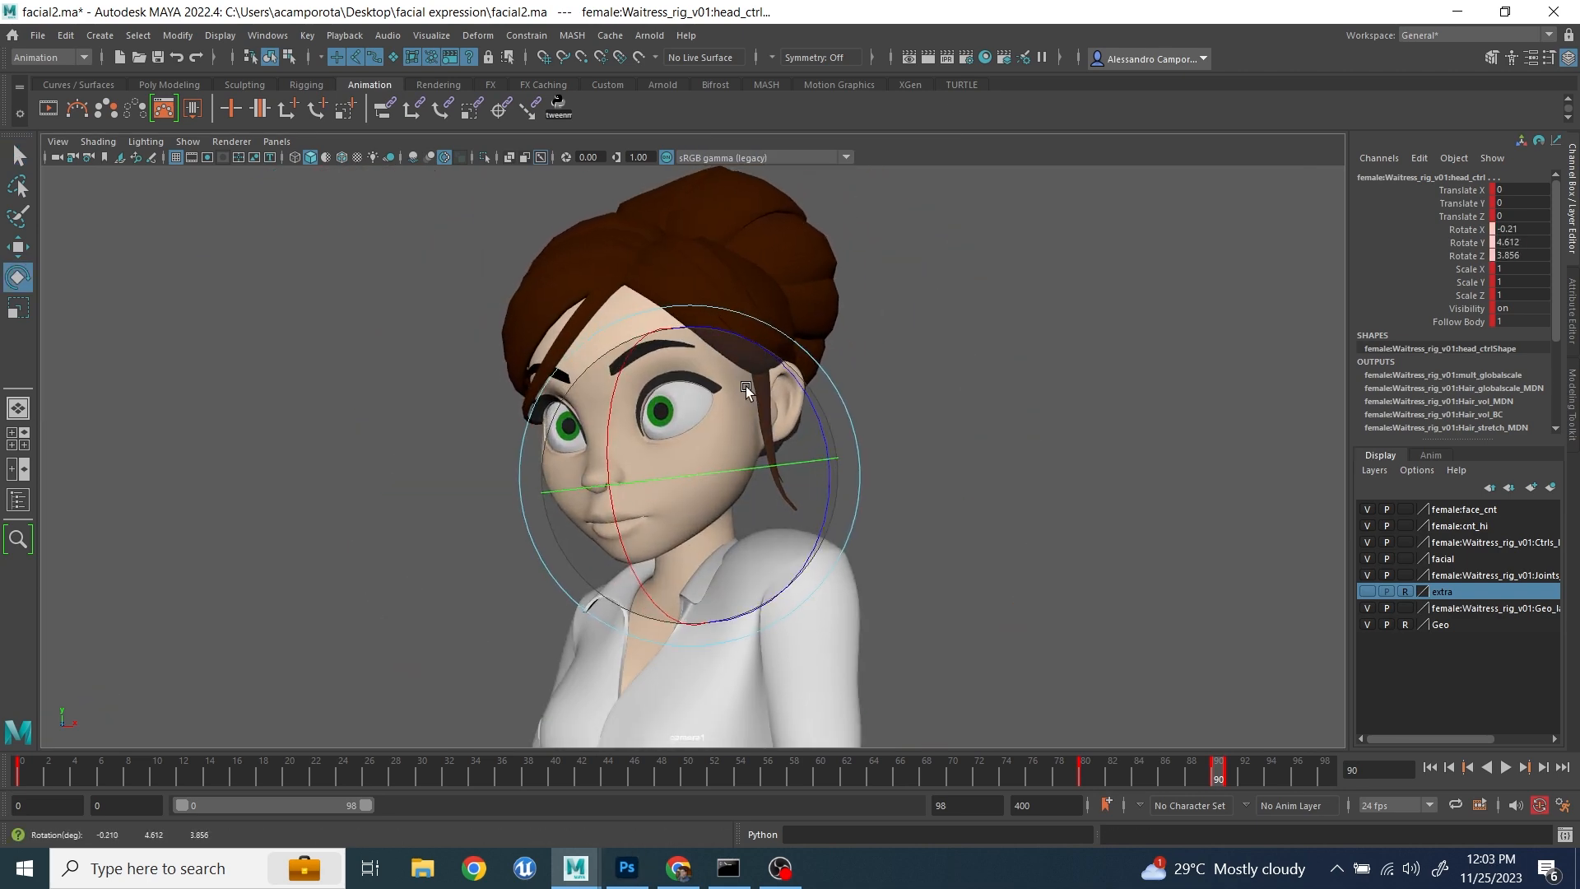
# - Select the camera, raise it slightly and tilt it to reframe the head and shoulders
pyautogui.press('space')
pyautogui.scroll(-8, 1115, 342)
pyautogui.press('q')
pyautogui.keyDown('alt'); pyautogui.moveTo(1100, 363); pyautogui.dragTo(1223, 300); pyautogui.keyUp('alt')
pyautogui.click(1249, 299)
pyautogui.press('w')
pyautogui.moveTo(1142, 227); pyautogui.dragTo(1142, 211)
pyautogui.press('e')
pyautogui.keyDown('alt'); pyautogui.moveTo(1209, 245); pyautogui.dragTo(1091, 245, button='middle'); pyautogui.keyUp('alt')
pyautogui.moveTo(1134, 201); pyautogui.dragTo(1130, 192)
# - Refine the waitress's head rotation with two small adjustments in the camera view
pyautogui.keyDown('alt'); pyautogui.moveTo(804, 332); pyautogui.dragTo(1041, 321, button='right'); pyautogui.keyUp('alt')
pyautogui.keyDown('alt'); pyautogui.moveTo(1041, 321); pyautogui.dragTo(969, 308); pyautogui.keyUp('alt')
pyautogui.keyDown('alt'); pyautogui.moveTo(969, 307); pyautogui.dragTo(1048, 284, button='right'); pyautogui.keyUp('alt')
pyautogui.click(1047, 265)
pyautogui.keyDown('alt'); pyautogui.moveTo(971, 420); pyautogui.dragTo(1023, 346, button='middle'); pyautogui.keyUp('alt')
pyautogui.click(1022, 346)
pyautogui.press('space')
pyautogui.press('e')
pyautogui.moveTo(618, 504); pyautogui.dragTo(623, 494)
pyautogui.moveTo(766, 484); pyautogui.dragTo(763, 482)
# - Shift the waitress's gaze by moving the eye aim control to about 3.63 in Translate X and 0.2 in Translate Y
pyautogui.press('space')
pyautogui.keyDown('alt'); pyautogui.moveTo(1107, 321); pyautogui.dragTo(996, 307, button='right'); pyautogui.keyUp('alt')
pyautogui.press('q')
pyautogui.click(979, 298)
pyautogui.press('w')
pyautogui.moveTo(1061, 269); pyautogui.dragTo(1078, 264)
pyautogui.keyDown('alt'); pyautogui.moveTo(1049, 214); pyautogui.dragTo(1087, 190, button='right'); pyautogui.keyUp('alt')
pyautogui.keyDown('alt'); pyautogui.moveTo(1088, 189); pyautogui.dragTo(1104, 278, button='middle'); pyautogui.keyUp('alt')
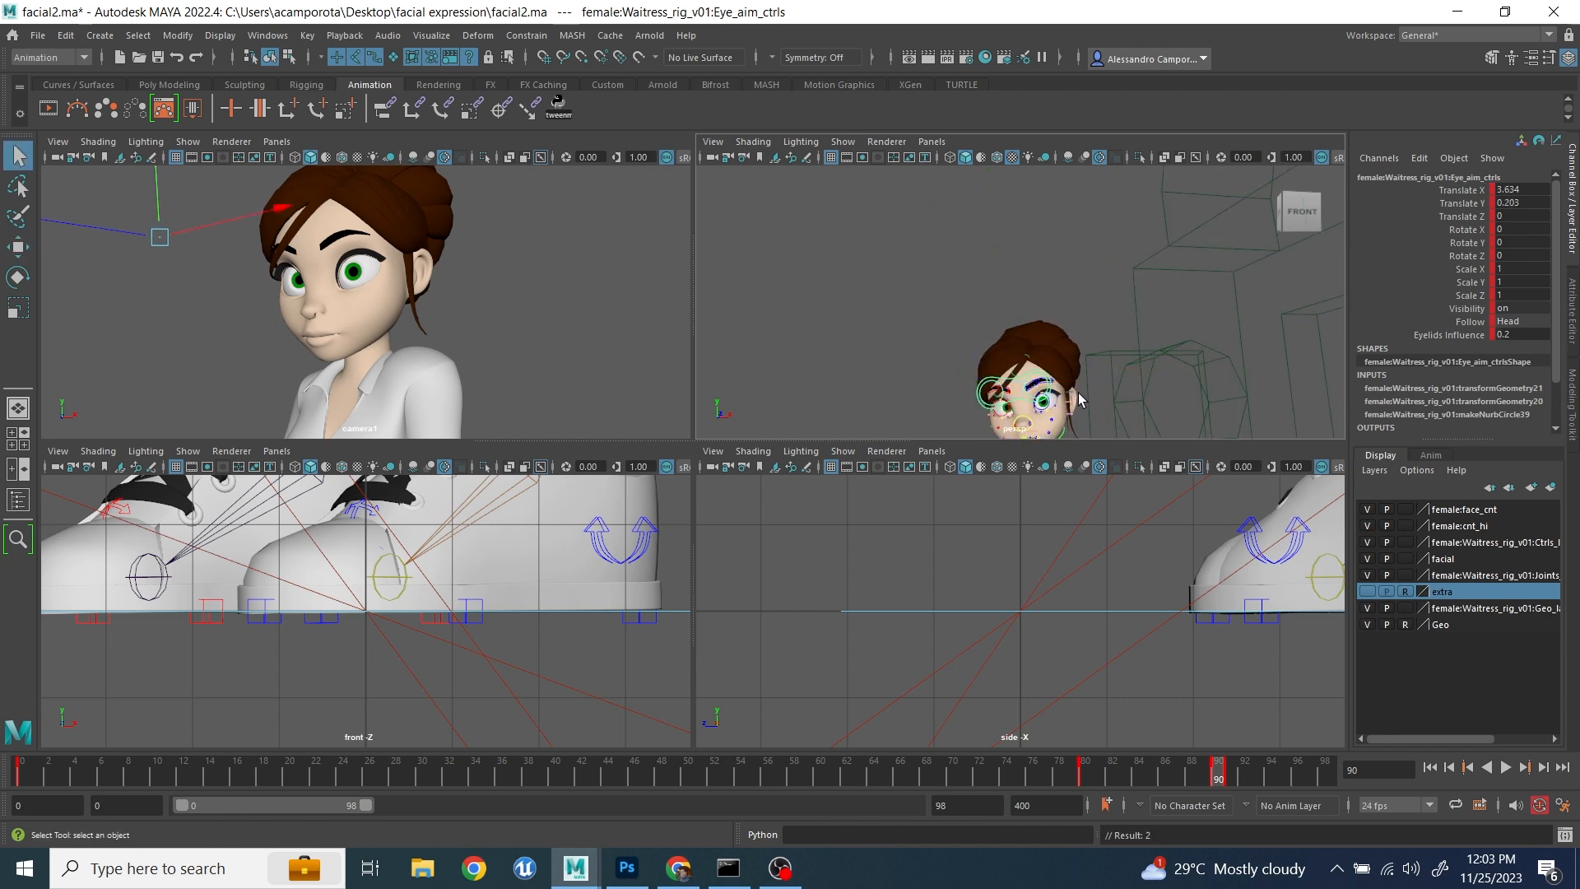
# - Try moving the waitress's left eye aim control to shift the left eye's gaze, then undo the move
pyautogui.click(1027, 391)
pyautogui.moveTo(1061, 380); pyautogui.dragTo(1118, 376)
pyautogui.moveTo(1212, 372); pyautogui.dragTo(1210, 372)
pyautogui.keyDown('alt'); pyautogui.moveTo(1210, 372); pyautogui.dragTo(906, 307, button='right'); pyautogui.keyUp('alt')
pyautogui.moveTo(1061, 272); pyautogui.dragTo(1059, 265)
pyautogui.moveTo(1179, 315); pyautogui.dragTo(1113, 307)
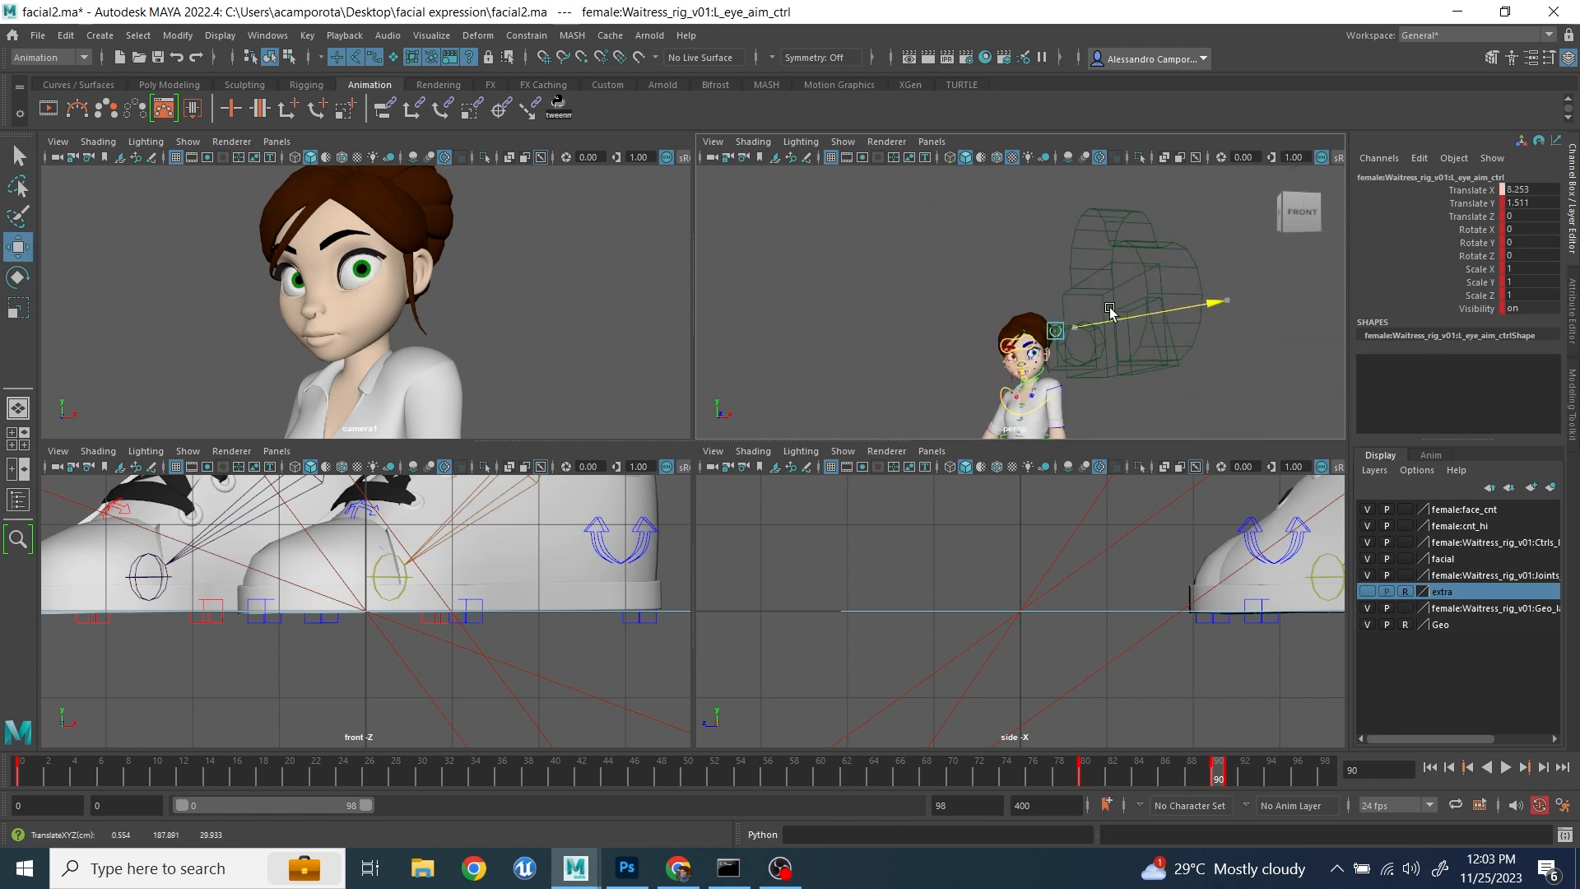
pyautogui.keyDown('alt'); pyautogui.moveTo(1025, 305); pyautogui.dragTo(1143, 308, button='right'); pyautogui.keyUp('alt')
pyautogui.keyDown('alt'); pyautogui.moveTo(1144, 309); pyautogui.dragTo(977, 267, button='middle'); pyautogui.keyUp('alt')
pyautogui.hotkey('ctrl', 'z')
pyautogui.hotkey('ctrl', 'z')
# - Set Pupil Size and Iris Size to 2.8 on both of the waitress's eye controls
pyautogui.keyDown('alt'); pyautogui.moveTo(977, 267); pyautogui.dragTo(1008, 276); pyautogui.keyUp('alt')
pyautogui.keyDown('alt'); pyautogui.moveTo(1008, 276); pyautogui.dragTo(1140, 317, button='right'); pyautogui.keyUp('alt')
pyautogui.keyDown('alt'); pyautogui.moveTo(1139, 317); pyautogui.dragTo(1099, 316); pyautogui.keyUp('alt')
pyautogui.keyDown('alt'); pyautogui.moveTo(1098, 316); pyautogui.dragTo(1023, 342, button='middle'); pyautogui.keyUp('alt')
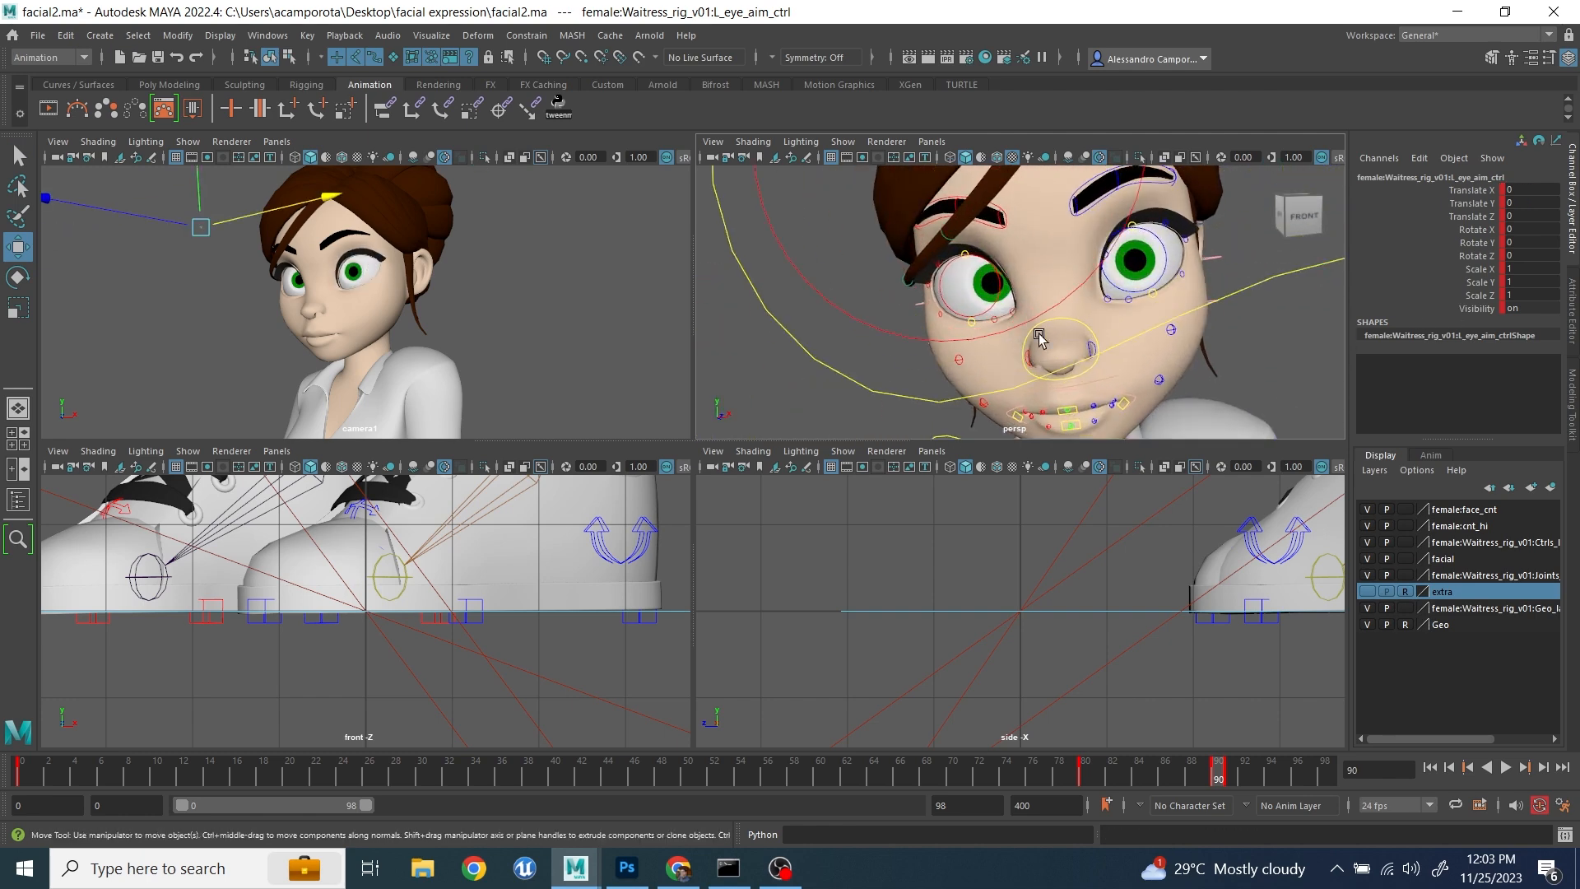
pyautogui.press('space')
pyautogui.click(992, 371)
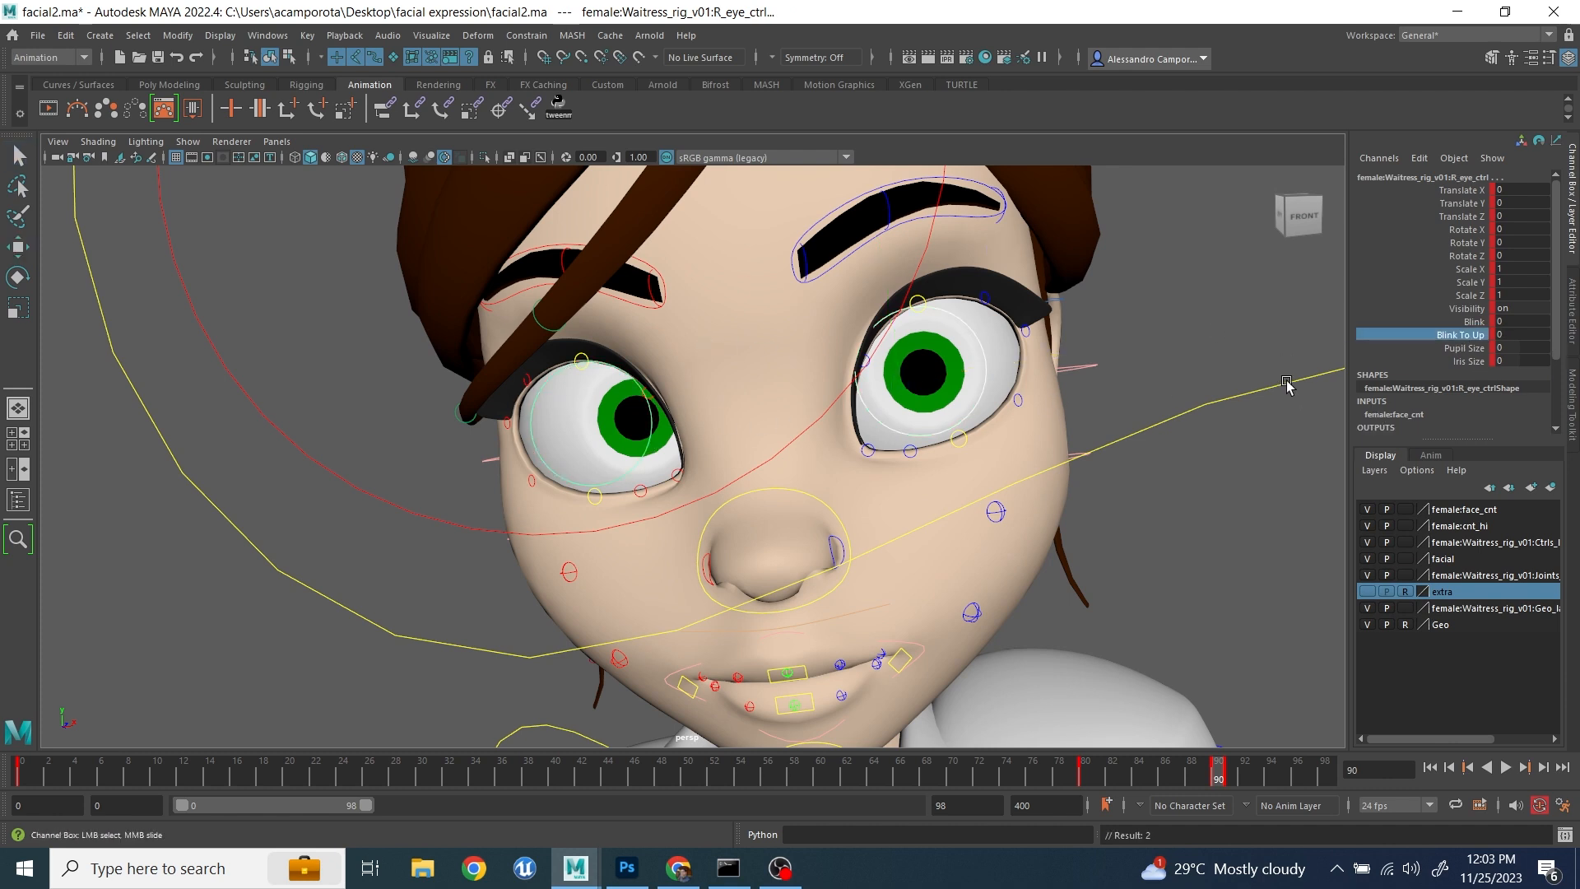
pyautogui.moveTo(1244, 368); pyautogui.dragTo(1181, 398, button='middle')
pyautogui.hotkey('ctrl', 'z')
pyautogui.hotkey('ctrl', 'z')
pyautogui.scroll(-5, 1176, 404)
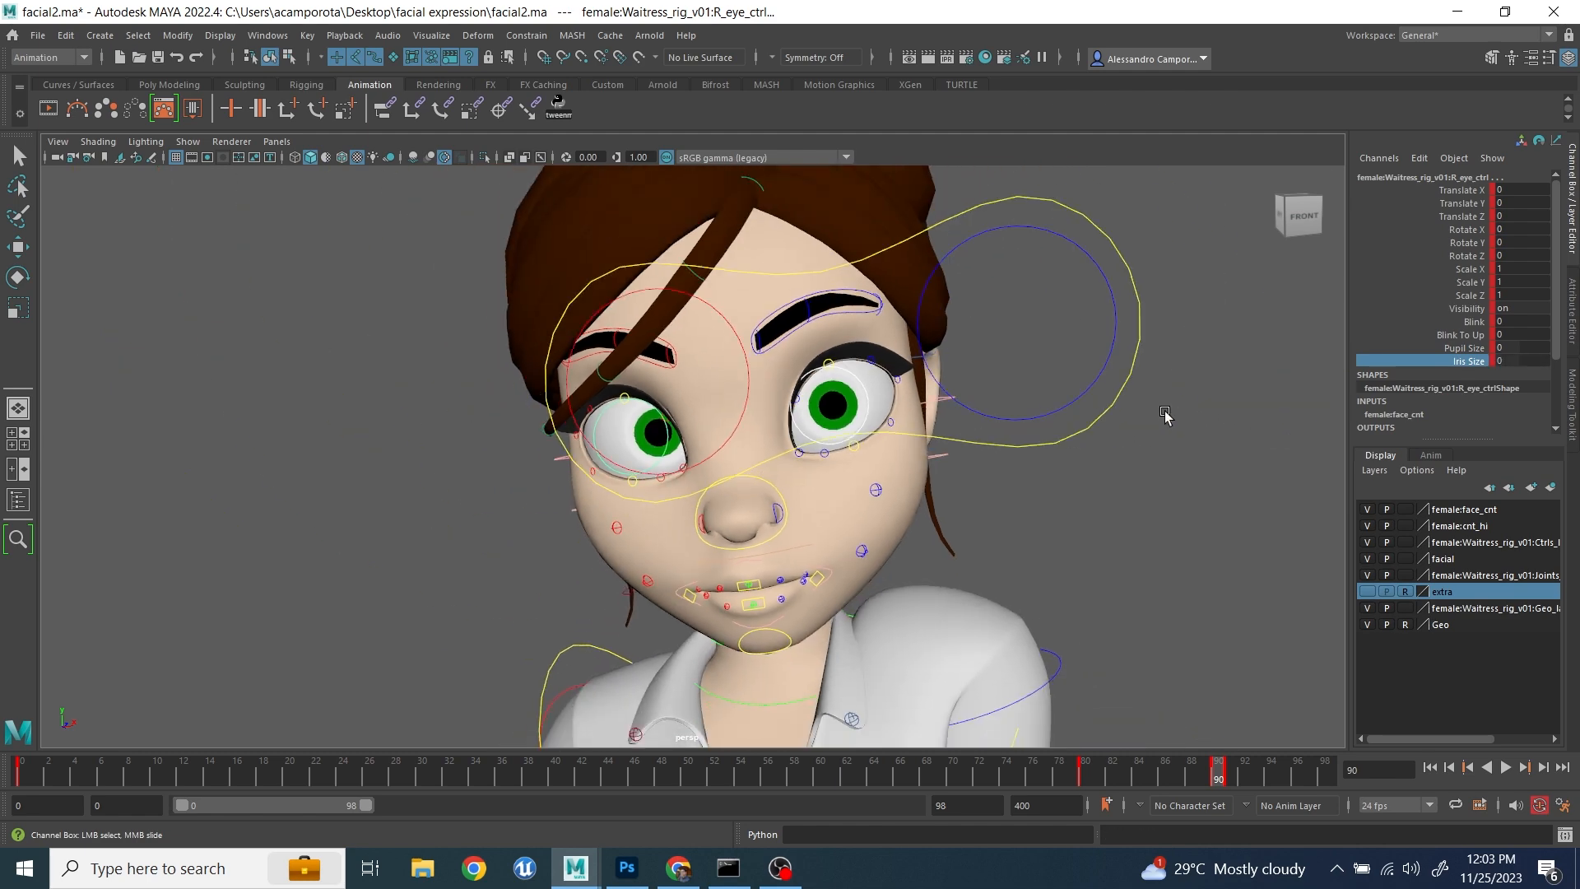
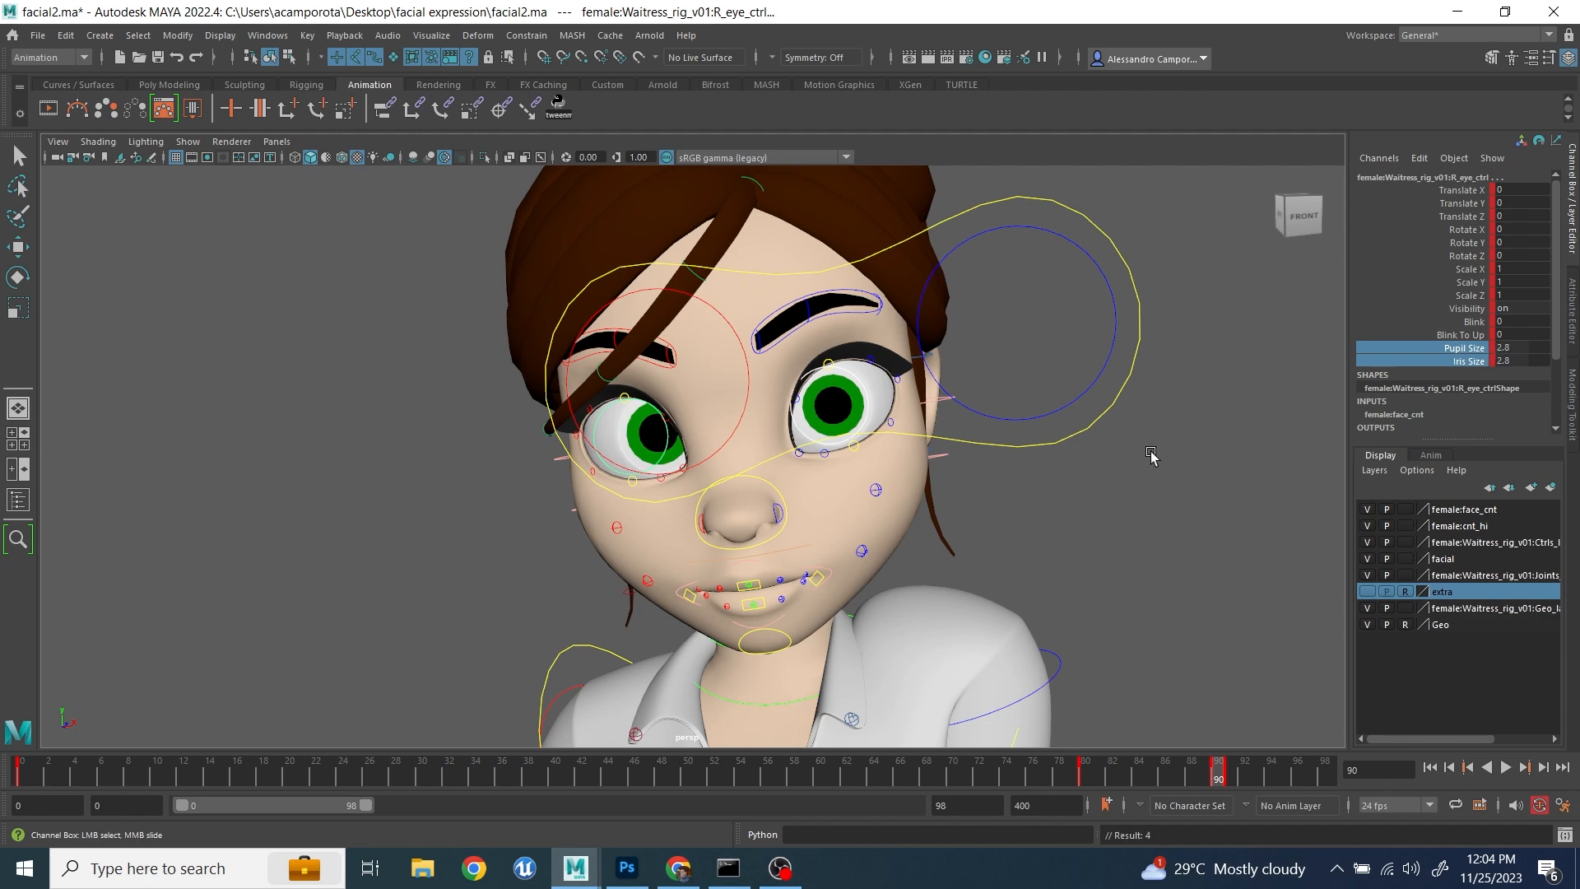
# - Move the main eye aim control to about 6.86, 0.78, -1.0 and the left eye's aim control to about 2.23, 0.33, -0.7
pyautogui.keyDown('alt'); pyautogui.moveTo(1155, 430); pyautogui.dragTo(1121, 423); pyautogui.keyUp('alt')
pyautogui.click(1013, 440)
pyautogui.press('w')
pyautogui.moveTo(826, 355); pyautogui.dragTo(1144, 298)
pyautogui.scroll(-4, 1137, 465)
pyautogui.click(1038, 383)
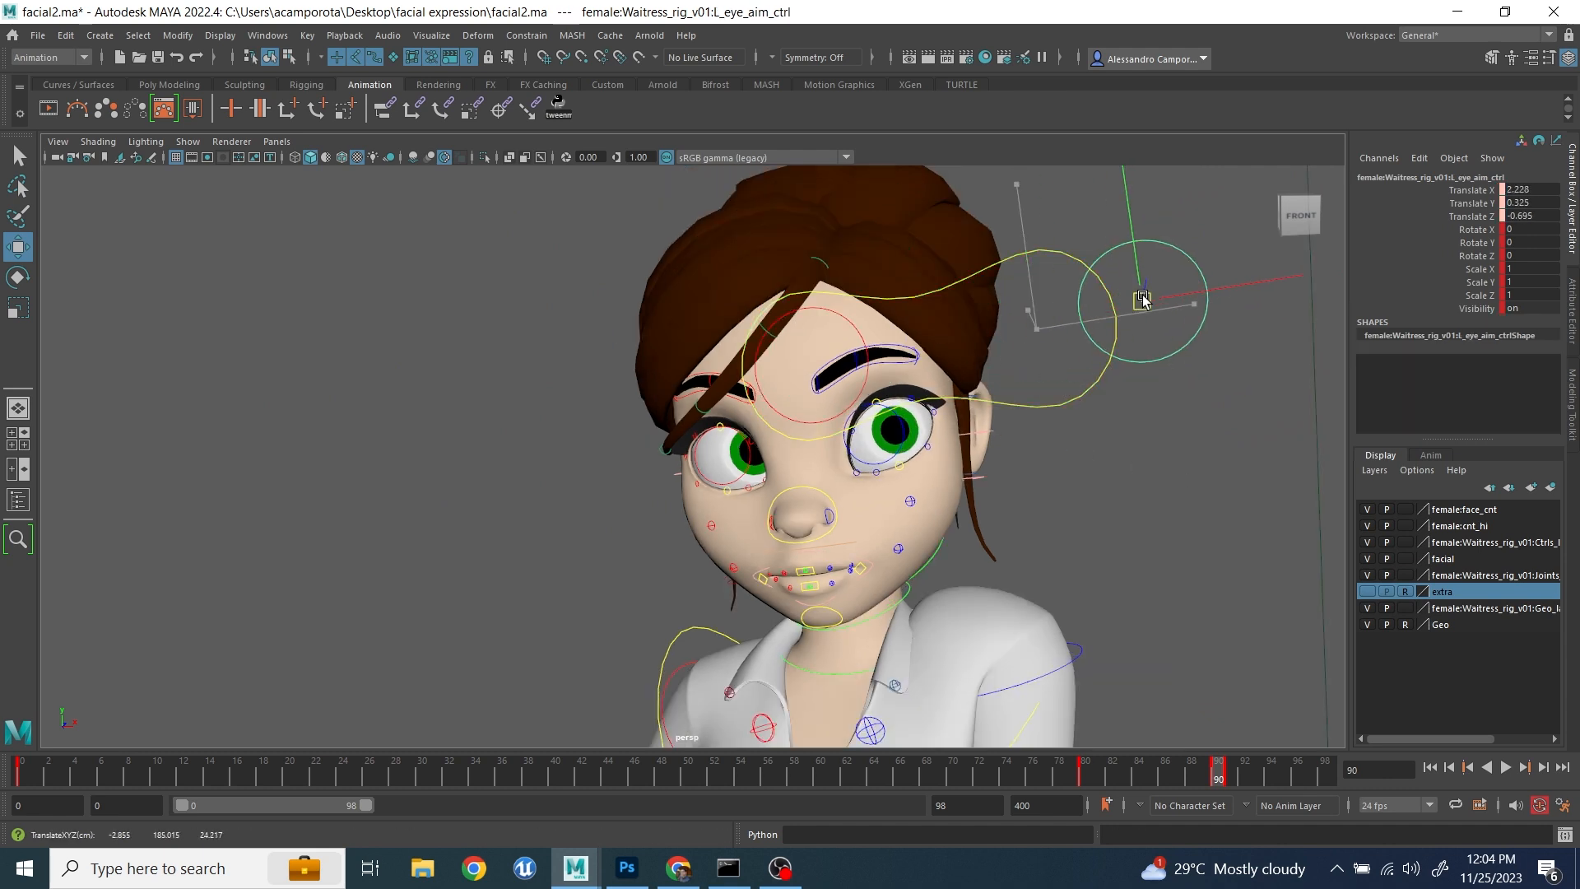
# - Set Eyelids Influence on the waitress's main eye aim control to about 0.06
pyautogui.click(910, 464)
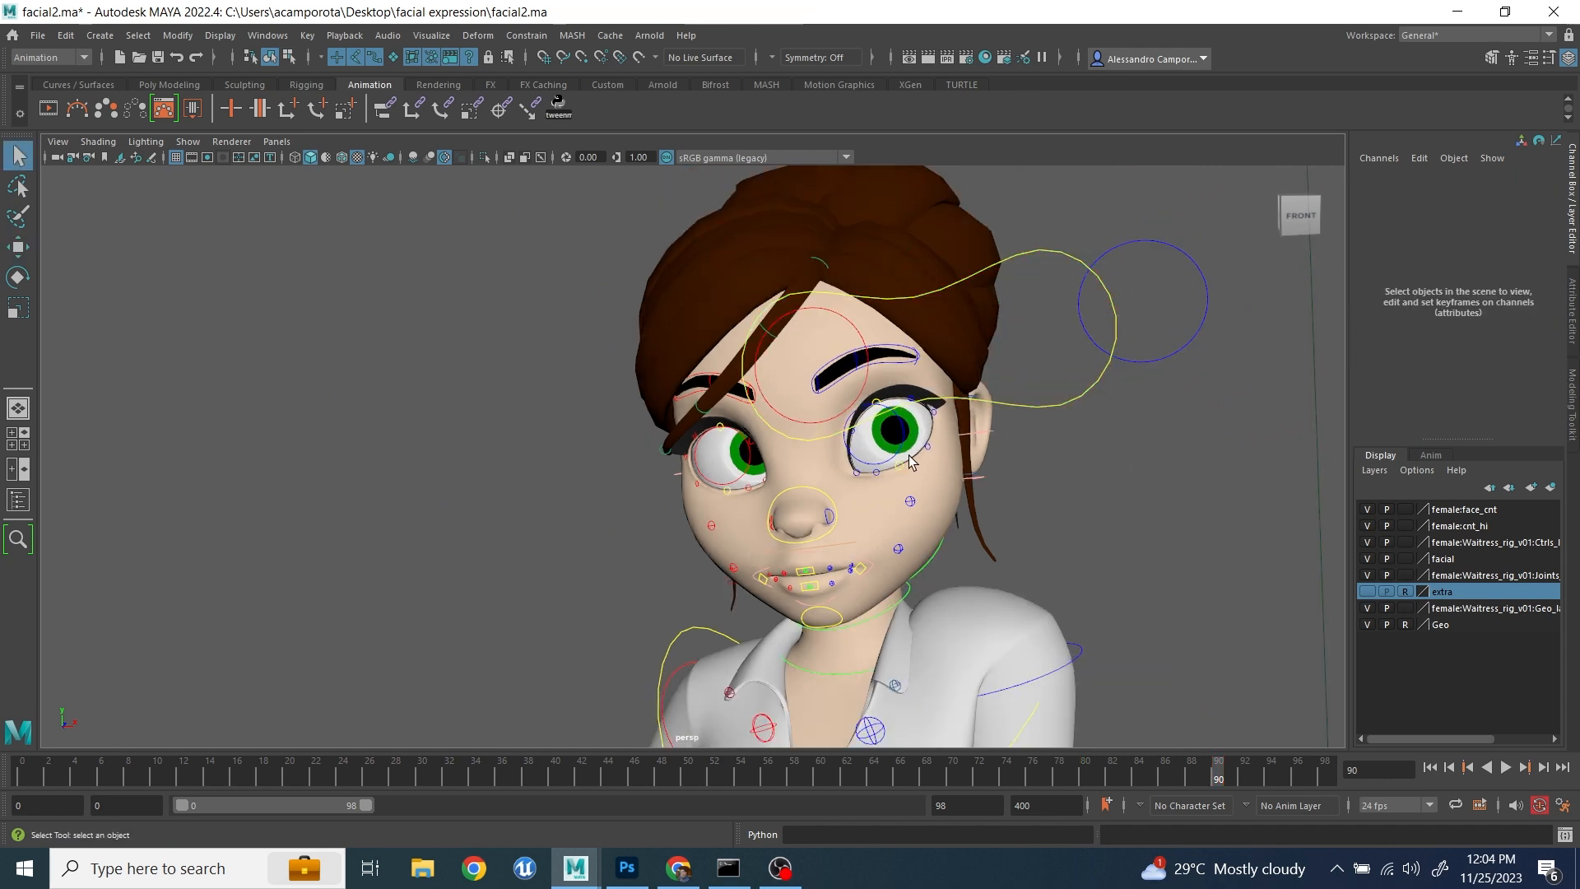
pyautogui.click(907, 453)
pyautogui.scroll(-3, 1469, 354)
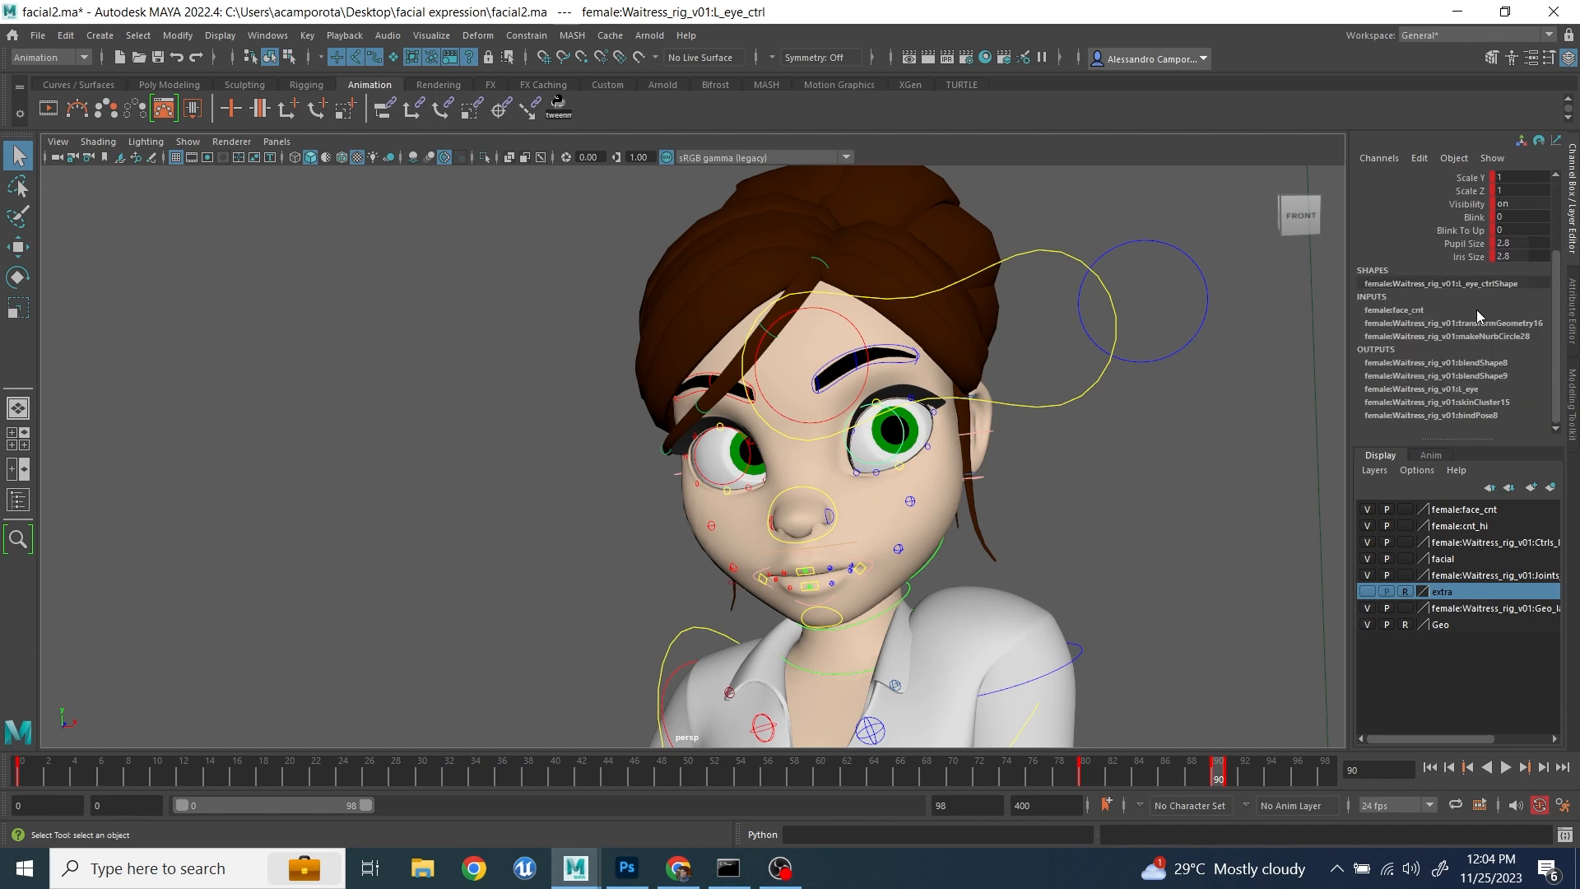
pyautogui.scroll(5, 833, 365)
pyautogui.click(828, 364)
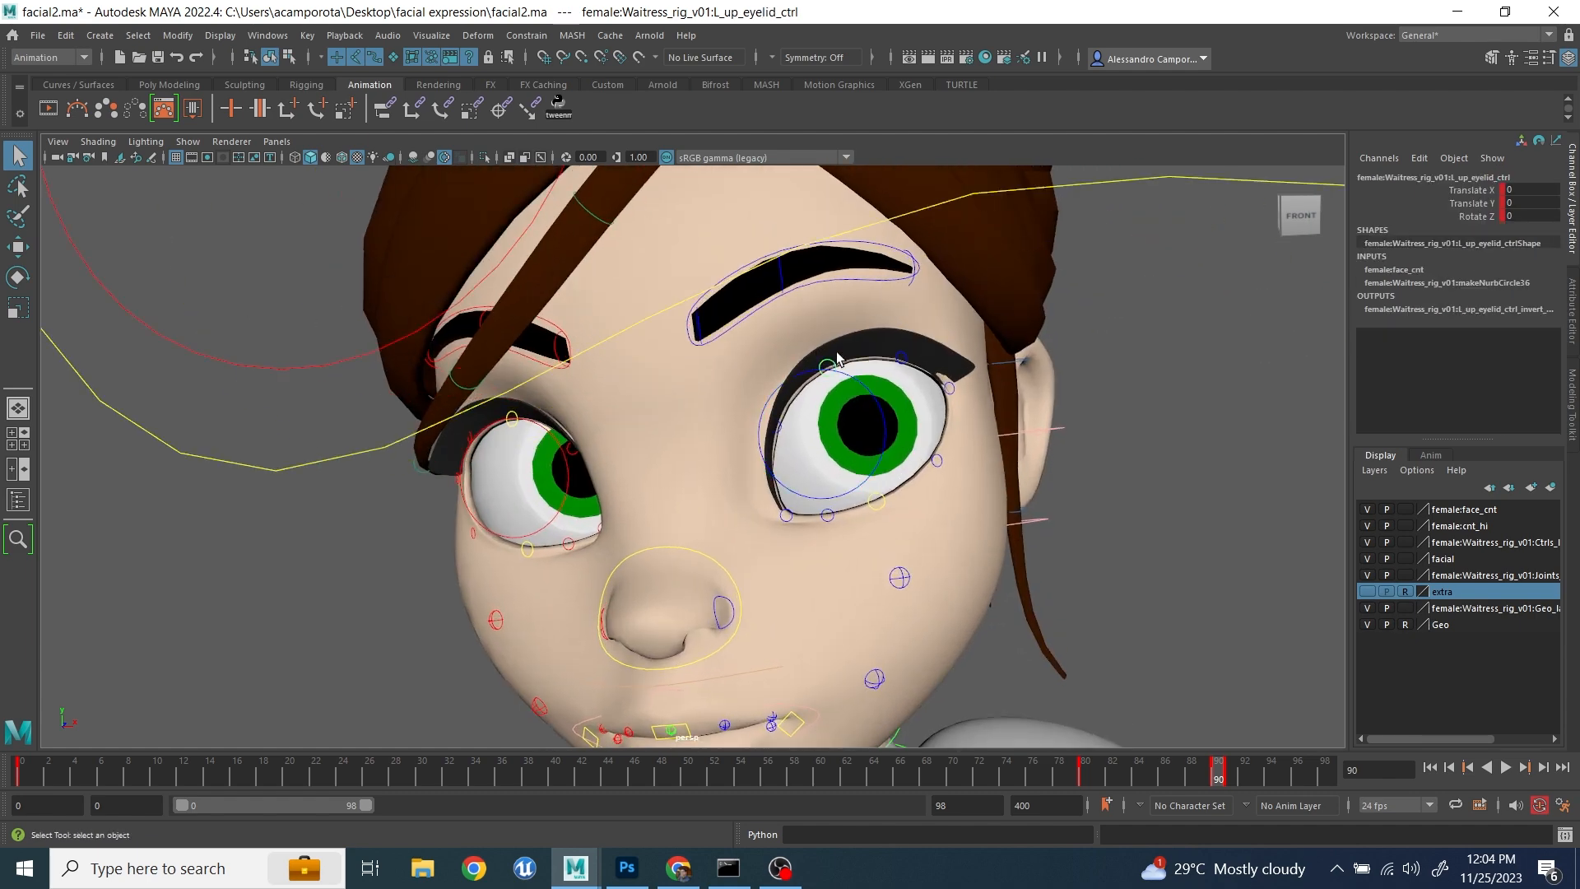
pyautogui.click(884, 223)
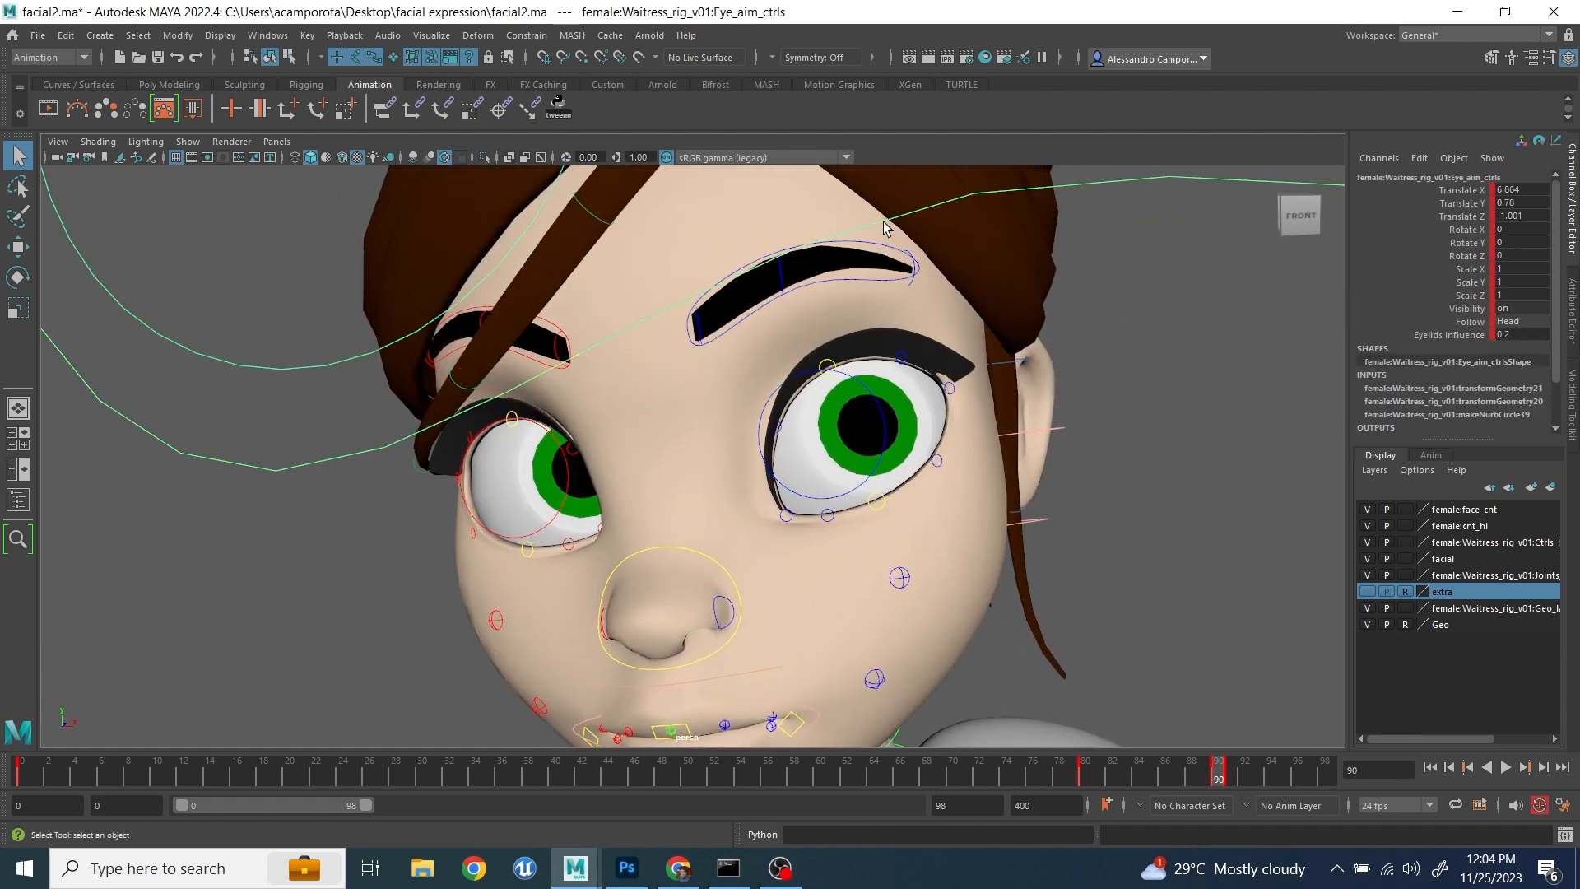
pyautogui.click(1446, 335)
pyautogui.moveTo(872, 404); pyautogui.dragTo(617, 393, button='middle')
pyautogui.hotkey('ctrl', 'z')
pyautogui.moveTo(873, 409); pyautogui.dragTo(943, 402, button='middle')
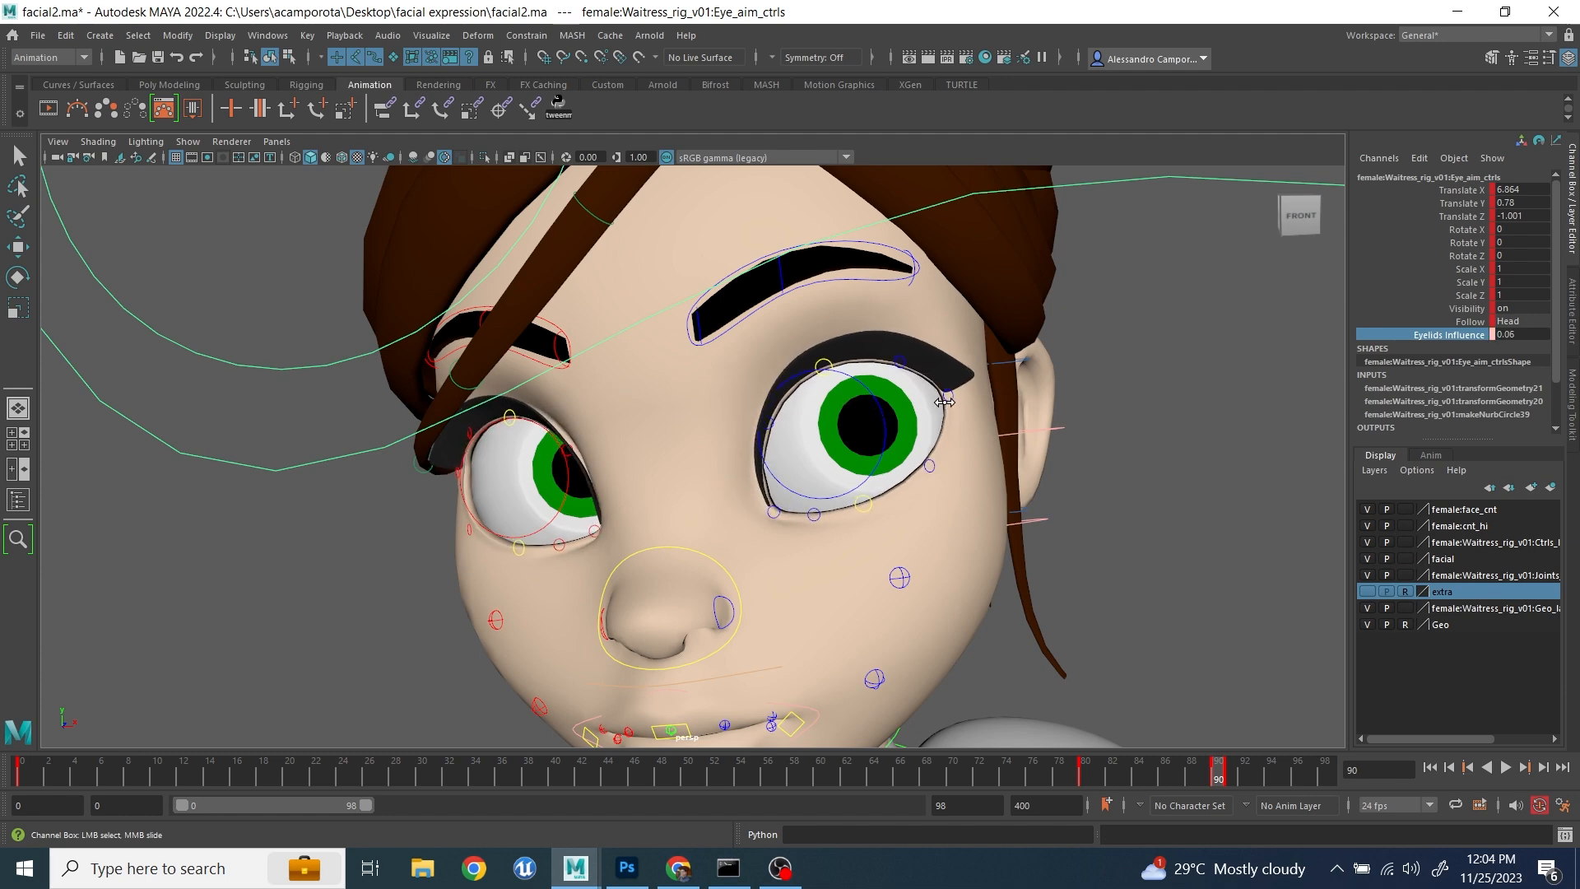
# - Shift the waitress's gaze by moving the main eye aim control to about 9.28, 1.19, -2.05
pyautogui.scroll(-6, 946, 399)
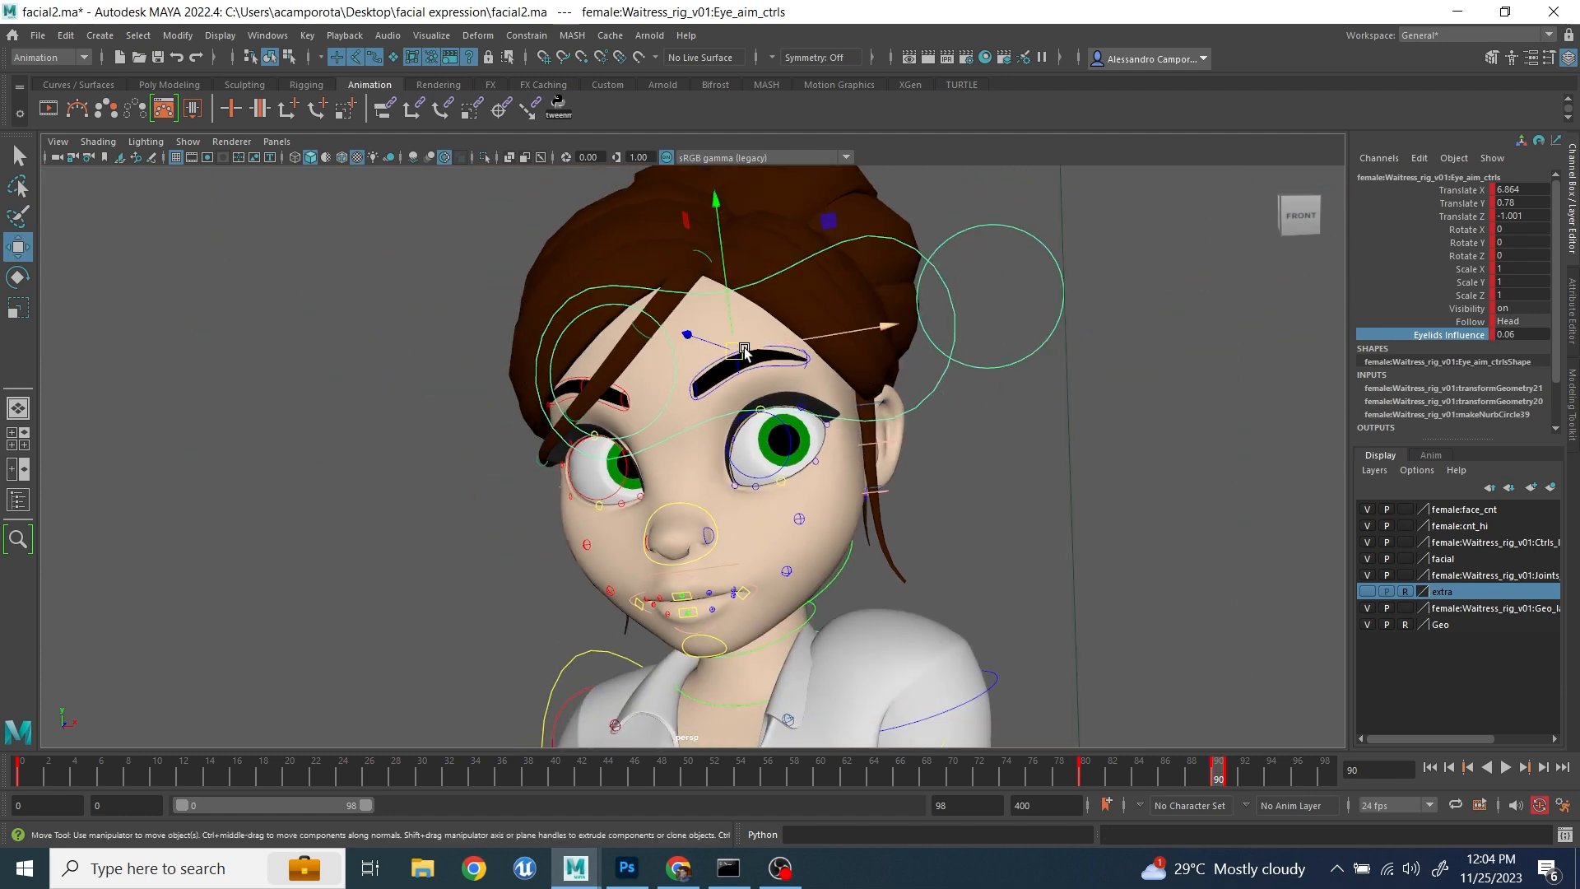
pyautogui.moveTo(742, 352); pyautogui.dragTo(806, 326)
pyautogui.press('space')
pyautogui.press('space')
pyautogui.moveTo(470, 258); pyautogui.dragTo(623, 195)
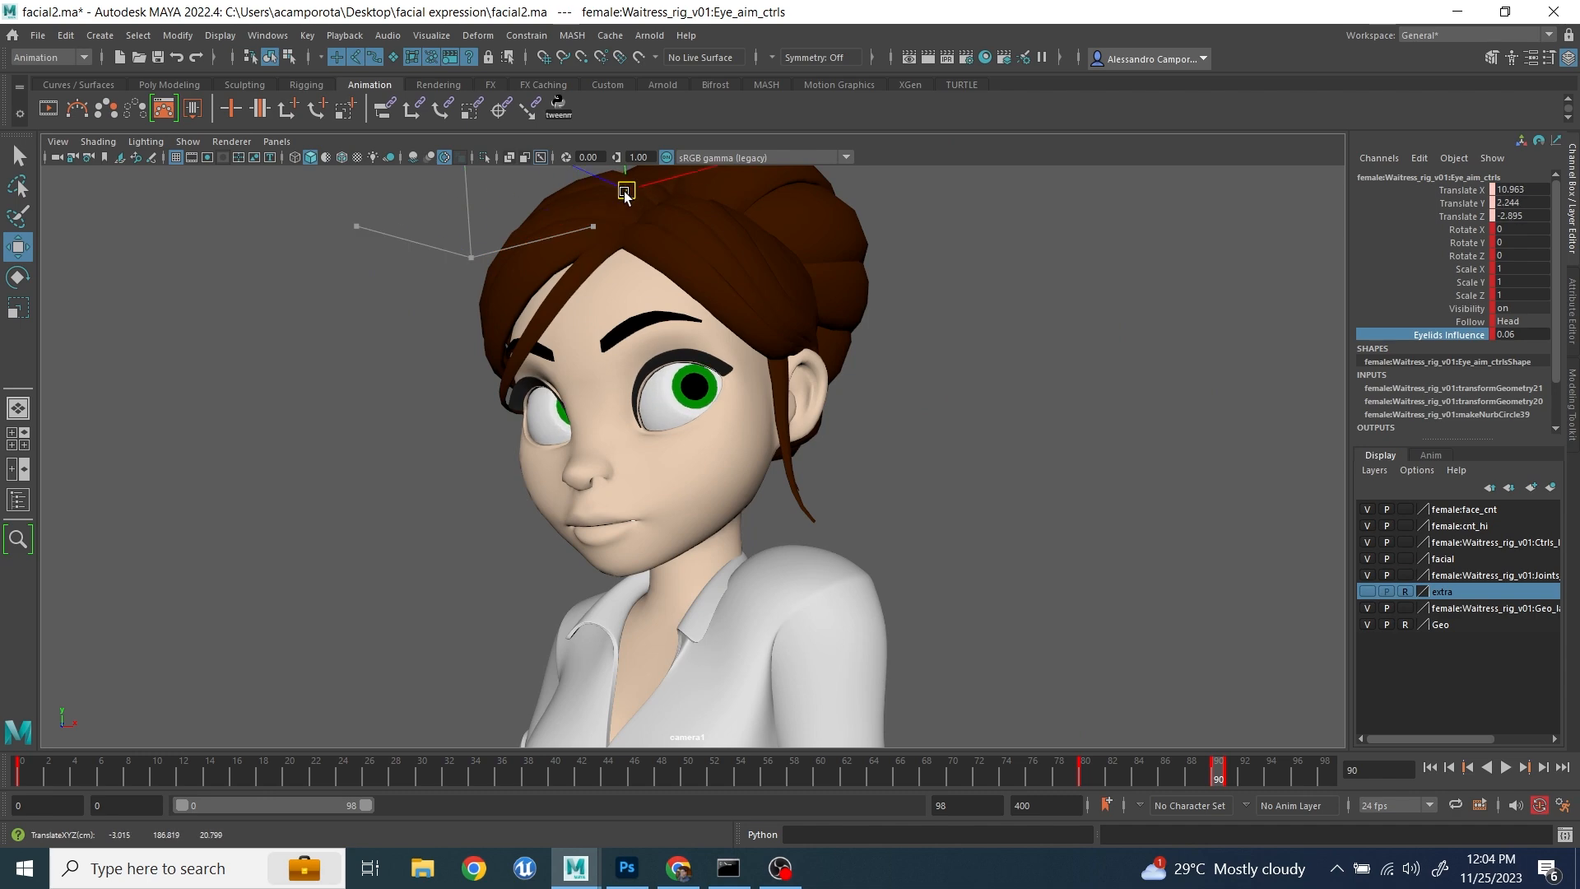
pyautogui.press('space')
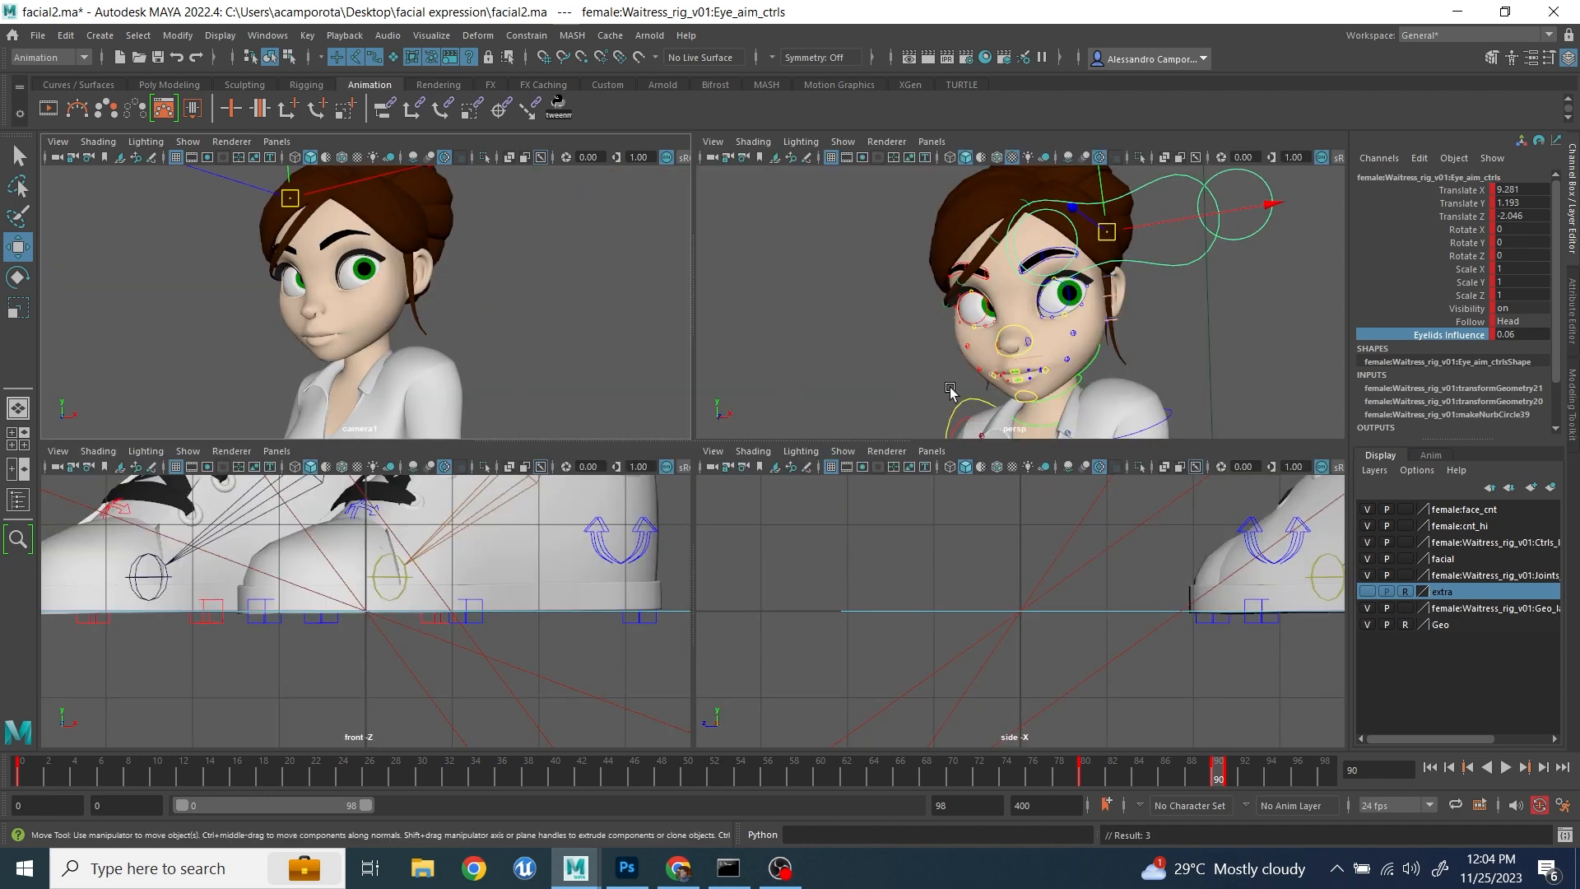
# - Move the right eye's aim control to about -3.8, -0.66, 0.51 while judging the gaze in the camera view
pyautogui.click(1054, 271)
pyautogui.press('space')
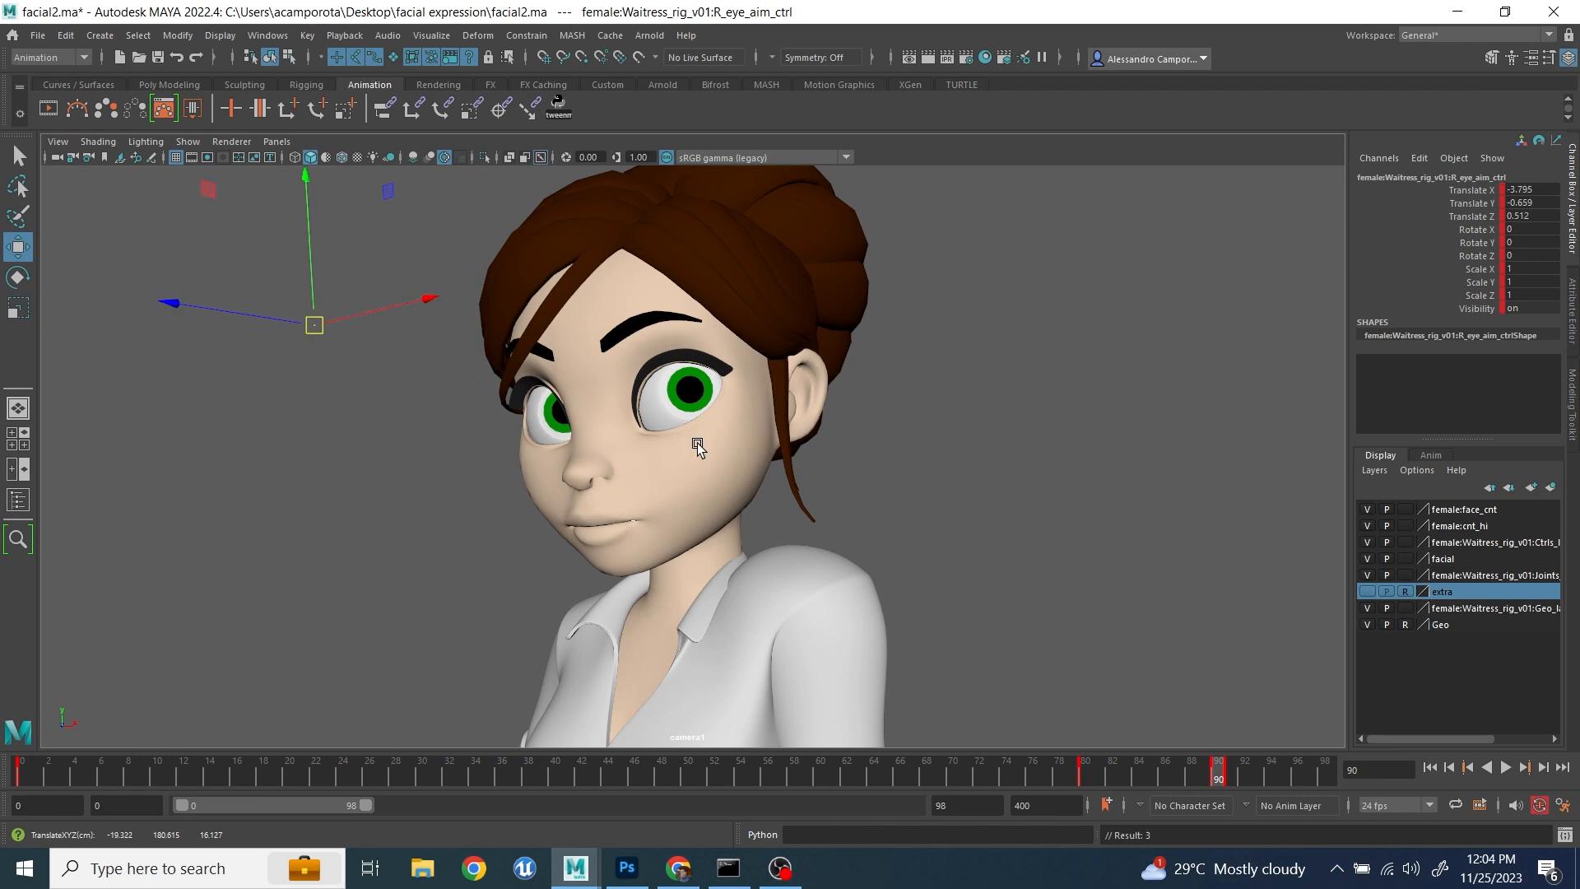
pyautogui.press('space')
# - Try rotating the waitress's global control to turn the whole body, then undo the rotation
pyautogui.scroll(-10, 780, 401)
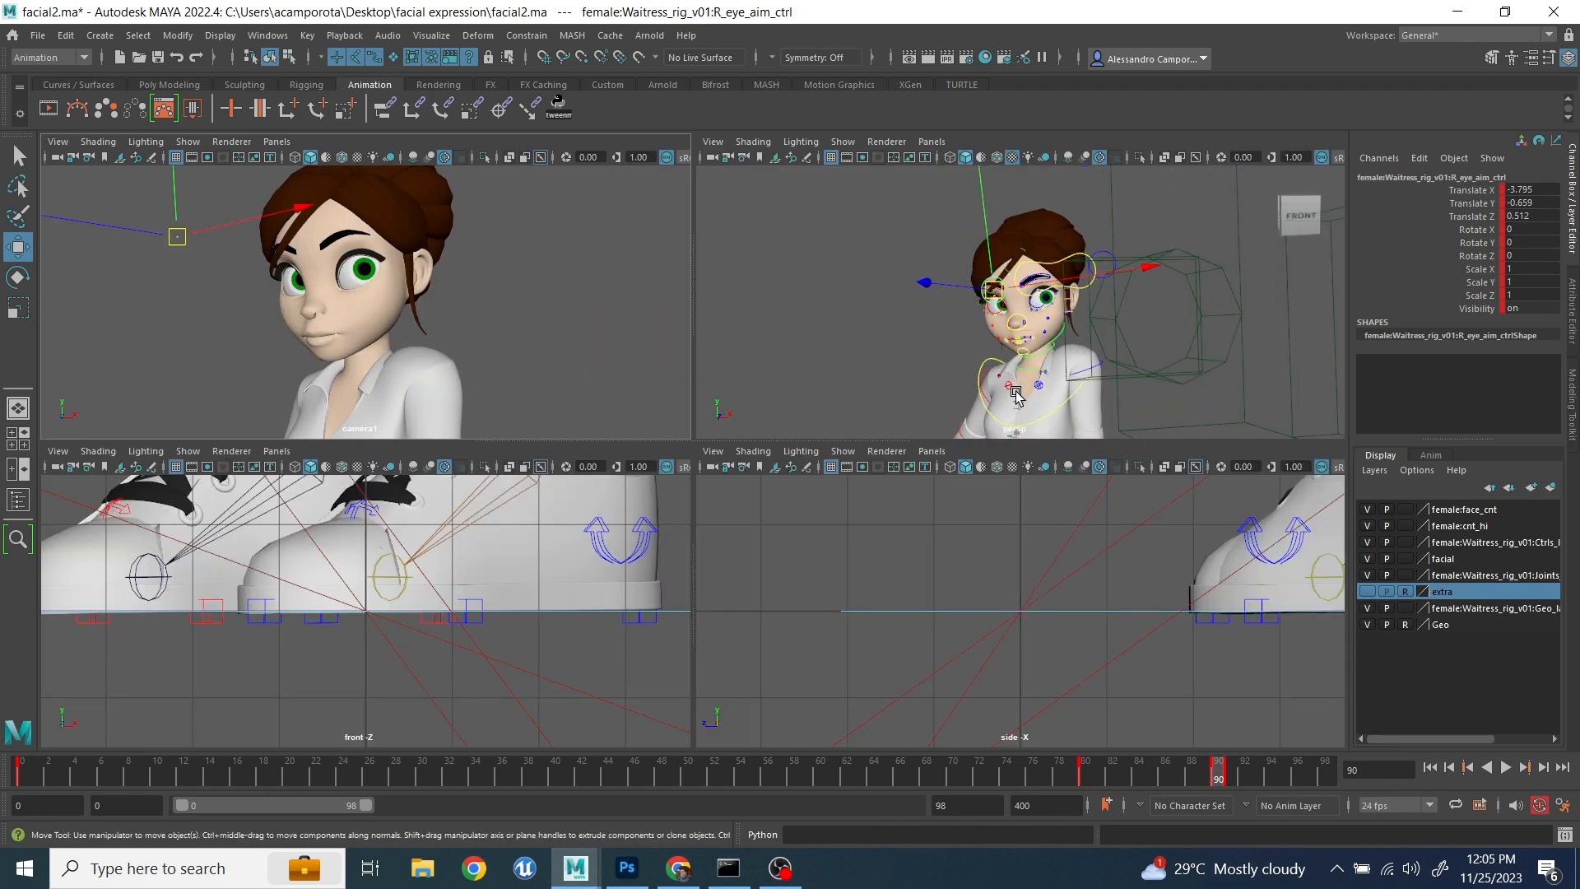
pyautogui.click(1047, 411)
pyautogui.click(1046, 409)
pyautogui.press('e')
pyautogui.keyDown('alt'); pyautogui.moveTo(1152, 420); pyautogui.dragTo(1142, 368, button='middle'); pyautogui.keyUp('alt')
pyautogui.moveTo(1075, 399); pyautogui.dragTo(1083, 341)
pyautogui.hotkey('ctrl', 'z')
pyautogui.hotkey('ctrl', 'z')
pyautogui.hotkey('ctrl', 'z')
pyautogui.hotkey('ctrl', 'z')
pyautogui.hotkey('ctrl', 'z')
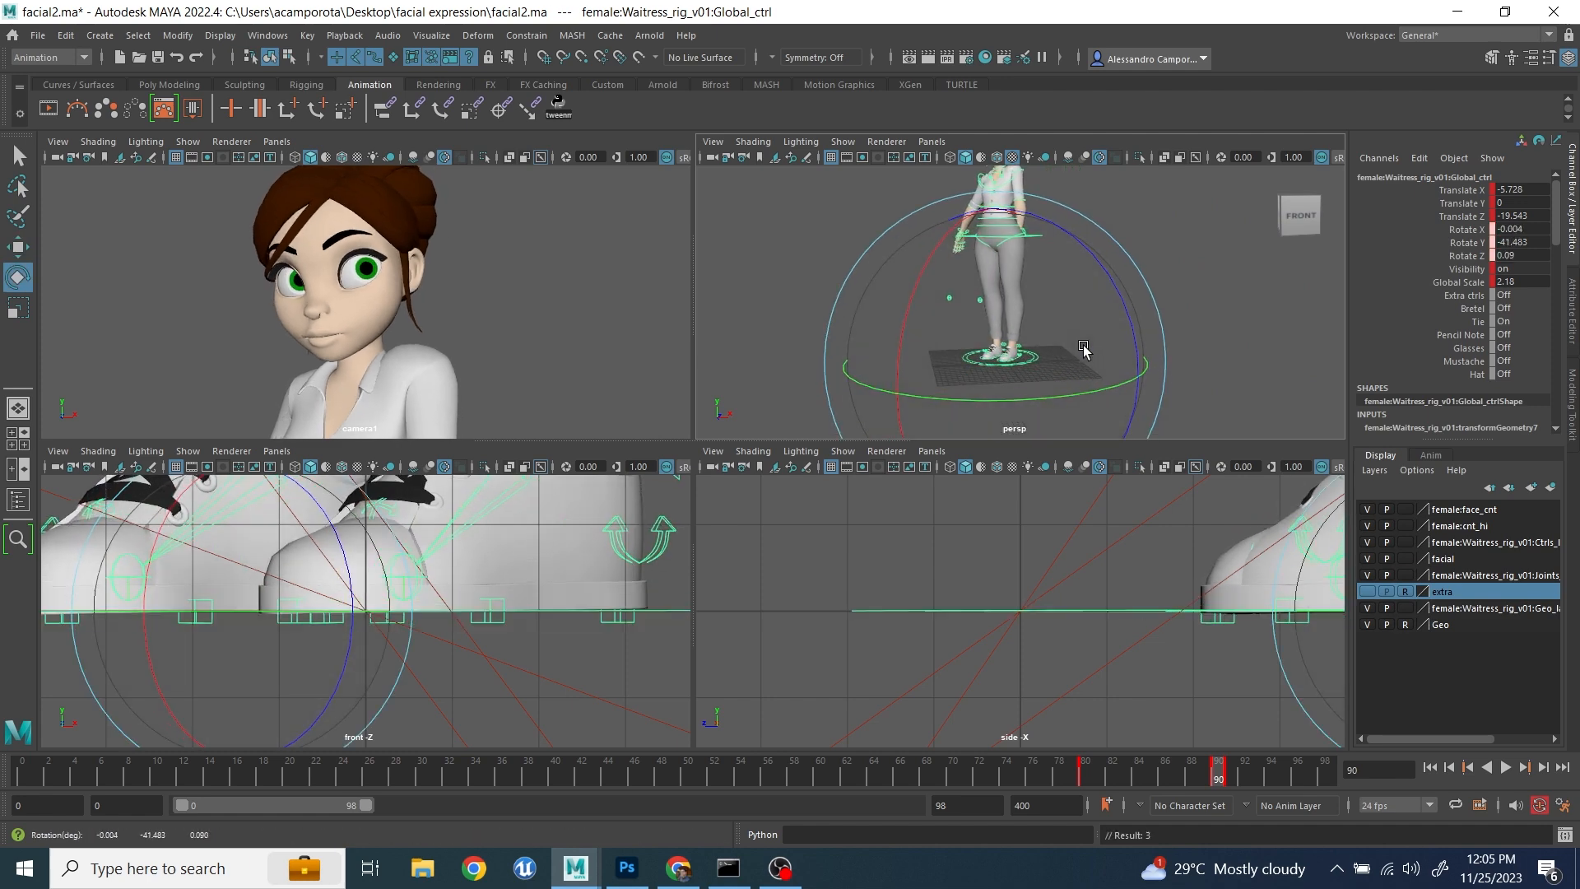
# - Turn the waitress's whole body at its base and pose the left clavicle at about 36 degrees in Rotate Z
pyautogui.click(1038, 362)
pyautogui.moveTo(999, 400); pyautogui.dragTo(972, 349)
pyautogui.keyDown('alt'); pyautogui.moveTo(986, 273); pyautogui.dragTo(996, 354, button='middle'); pyautogui.keyUp('alt')
pyautogui.keyDown('alt'); pyautogui.moveTo(996, 354); pyautogui.dragTo(1010, 308, button='right'); pyautogui.keyUp('alt')
pyautogui.click(1058, 277)
pyautogui.moveTo(1053, 288); pyautogui.dragTo(1079, 320)
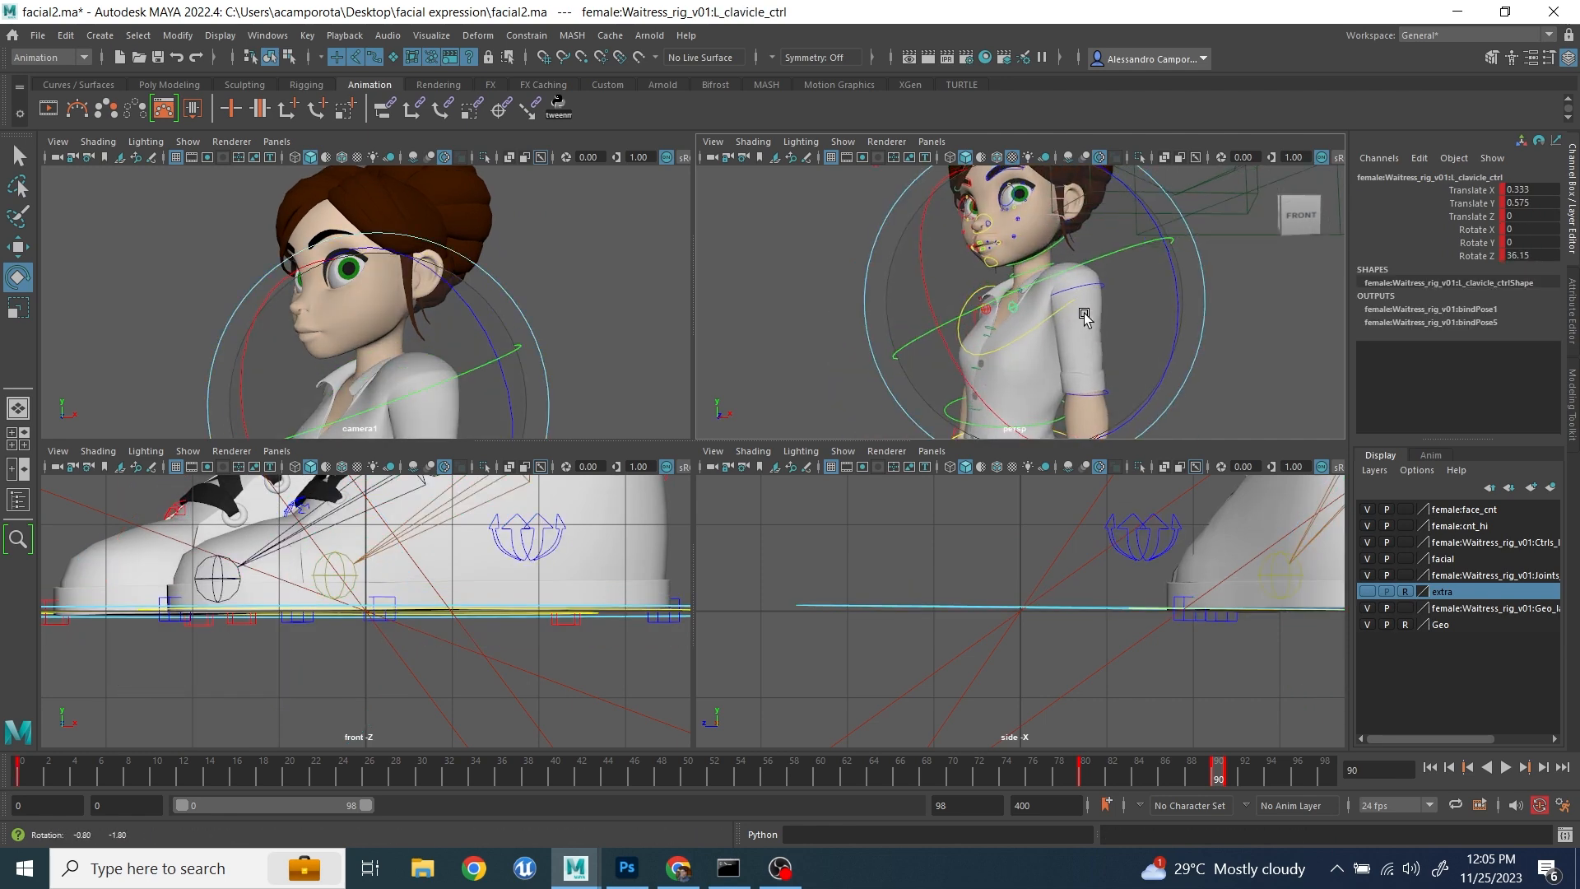
# - Rotate the waitress's neck control to about 5.5, 23.9 and 11.0 degrees in X, Y and Z, and key it
pyautogui.keyDown('alt'); pyautogui.moveTo(1078, 320); pyautogui.dragTo(1071, 380, button='middle'); pyautogui.keyUp('alt')
pyautogui.keyDown('alt'); pyautogui.moveTo(1071, 381); pyautogui.dragTo(1090, 349, button='right'); pyautogui.keyUp('alt')
pyautogui.press('q')
pyautogui.click(1006, 378)
pyautogui.press('e')
pyautogui.press('space')
pyautogui.moveTo(707, 568); pyautogui.dragTo(742, 619)
pyautogui.press('s')
pyautogui.press('space')
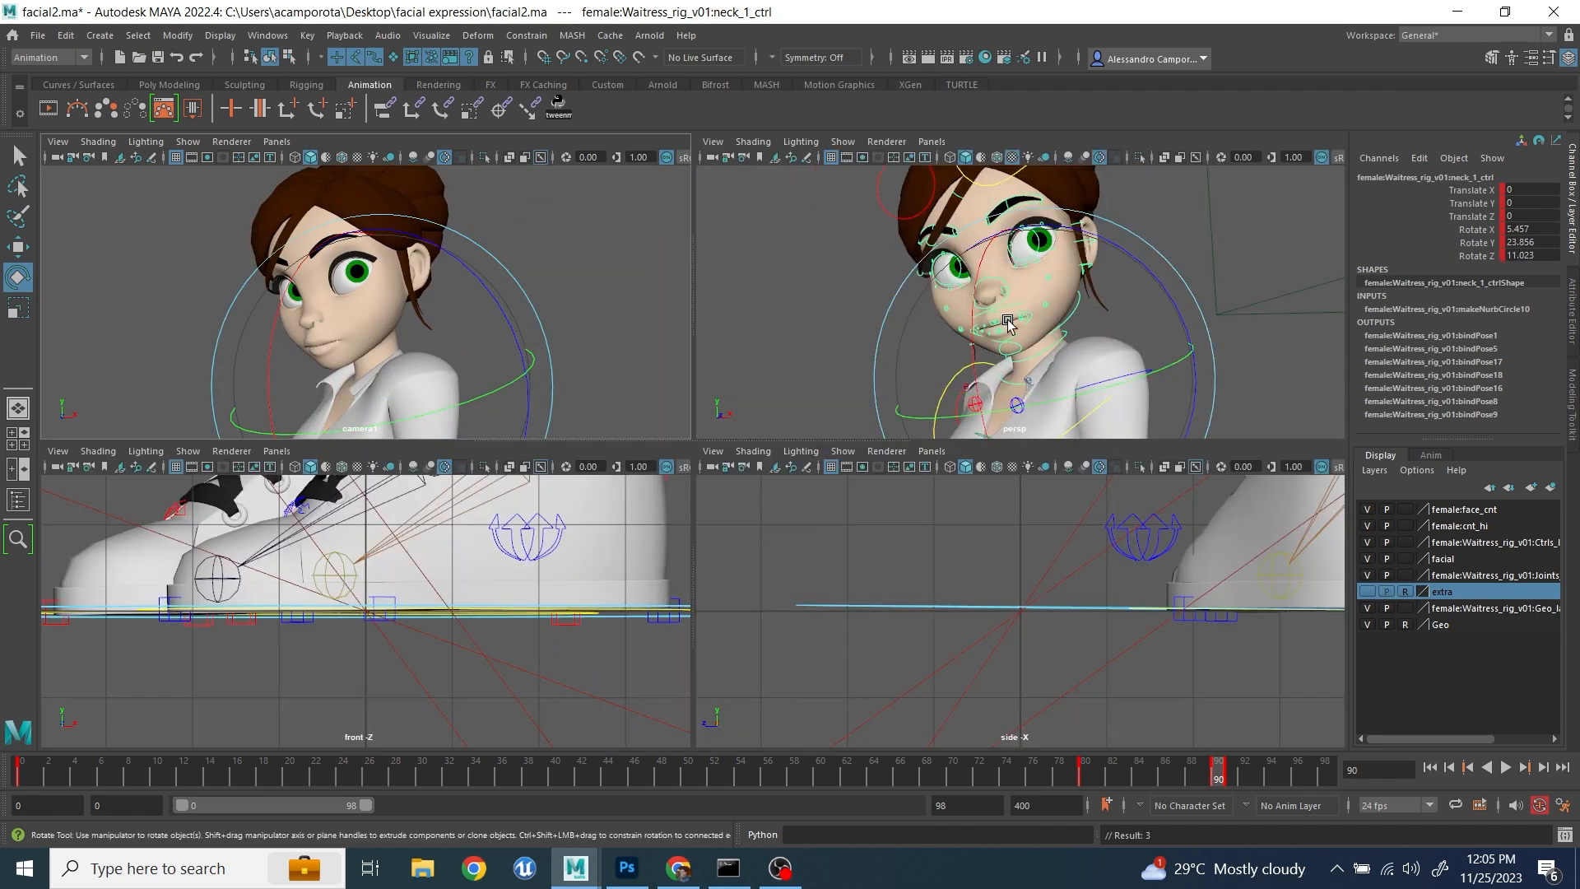
# - Nudge the right upper eyelid control to about 0.017 in Translate X
pyautogui.scroll(6, 1014, 374)
pyautogui.click(972, 291)
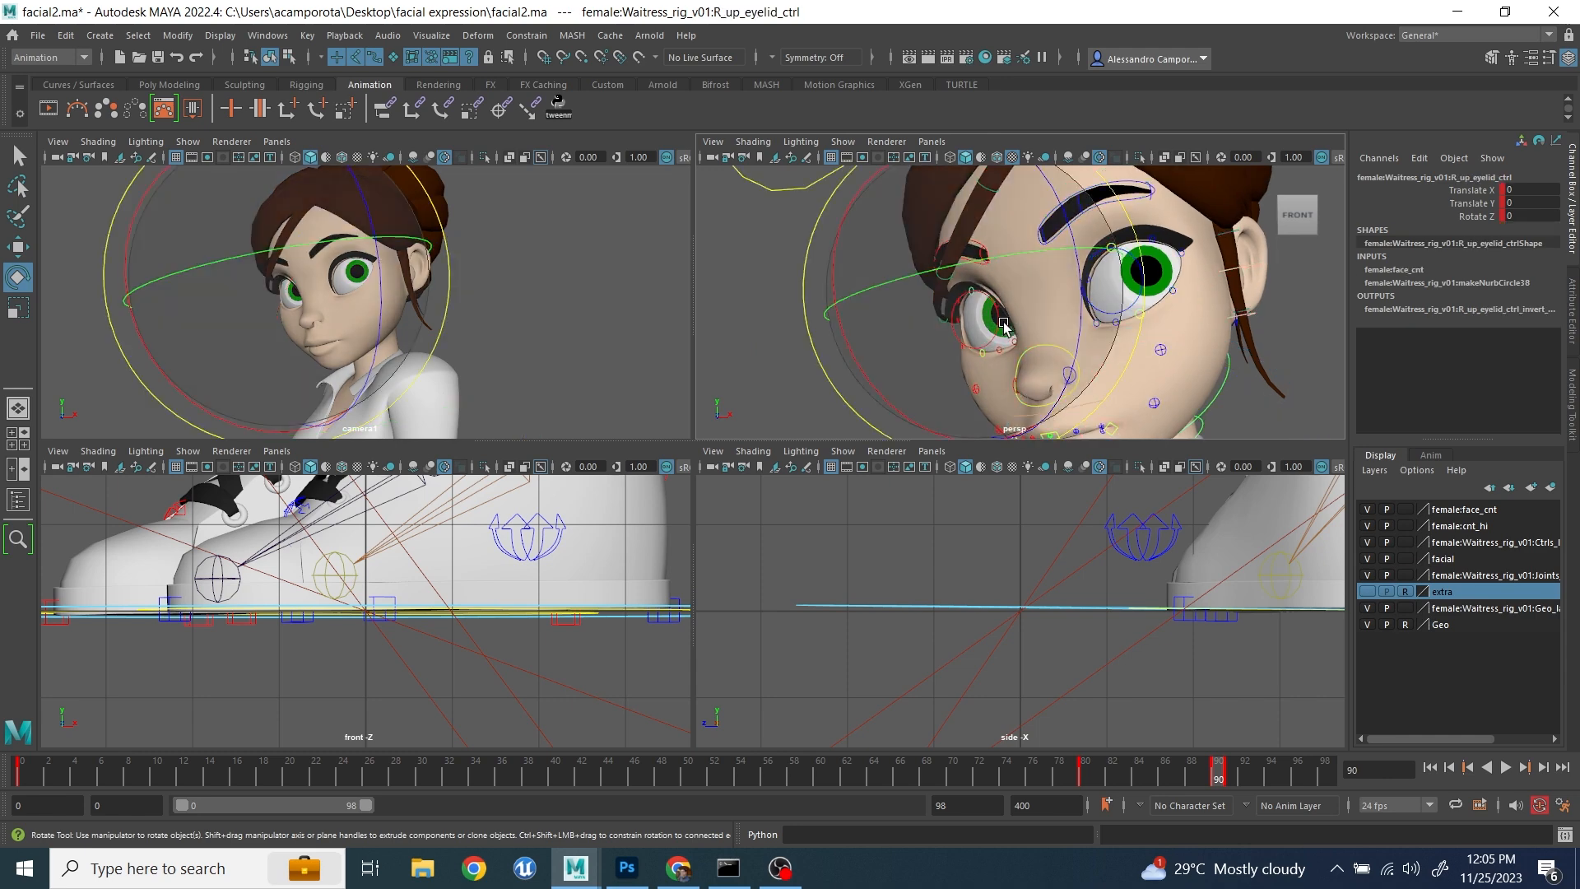
pyautogui.press('f')
pyautogui.scroll(-10, 952, 310)
pyautogui.press('w')
pyautogui.keyDown('alt'); pyautogui.moveTo(952, 311); pyautogui.dragTo(1010, 303); pyautogui.keyUp('alt')
pyautogui.hotkey('ctrl', 'z')
pyautogui.moveTo(983, 319); pyautogui.dragTo(977, 321)
pyautogui.keyDown('alt'); pyautogui.moveTo(1016, 300); pyautogui.dragTo(1070, 312); pyautogui.keyUp('alt')
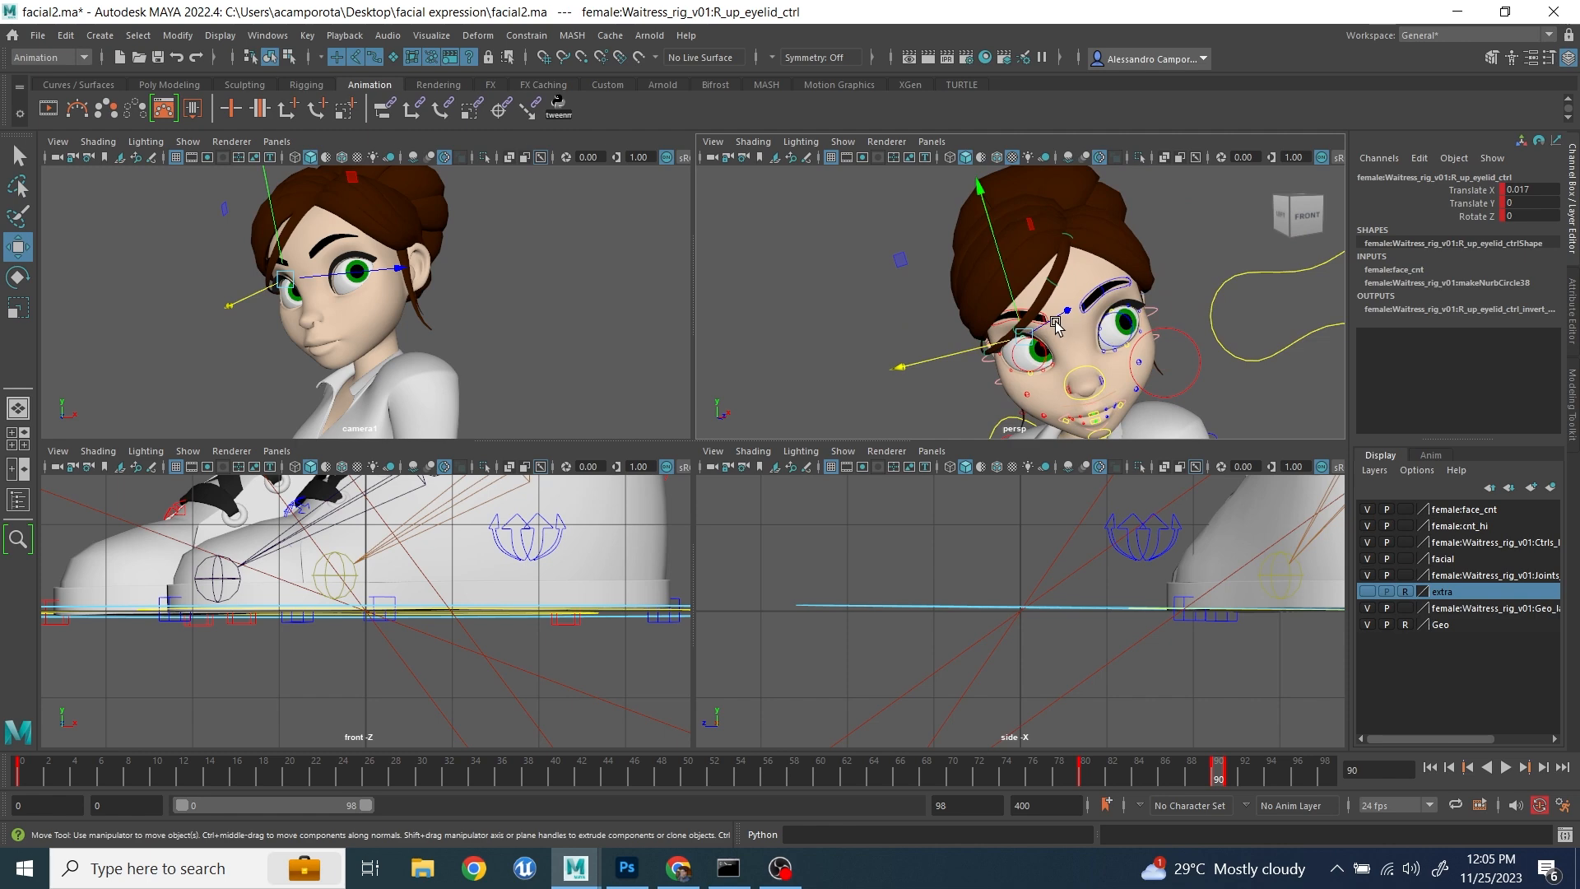
# - Lower the left upper eyelid and bring the right upper eyelid control down to about -0.68 in Translate Y
pyautogui.scroll(5, 1134, 296)
pyautogui.click(1133, 294)
pyautogui.moveTo(1154, 275); pyautogui.dragTo(1128, 200)
pyautogui.keyDown('alt'); pyautogui.moveTo(1192, 337); pyautogui.dragTo(1019, 208, button='middle'); pyautogui.keyUp('alt')
pyautogui.click(1018, 209)
pyautogui.moveTo(1018, 194); pyautogui.dragTo(807, 277)
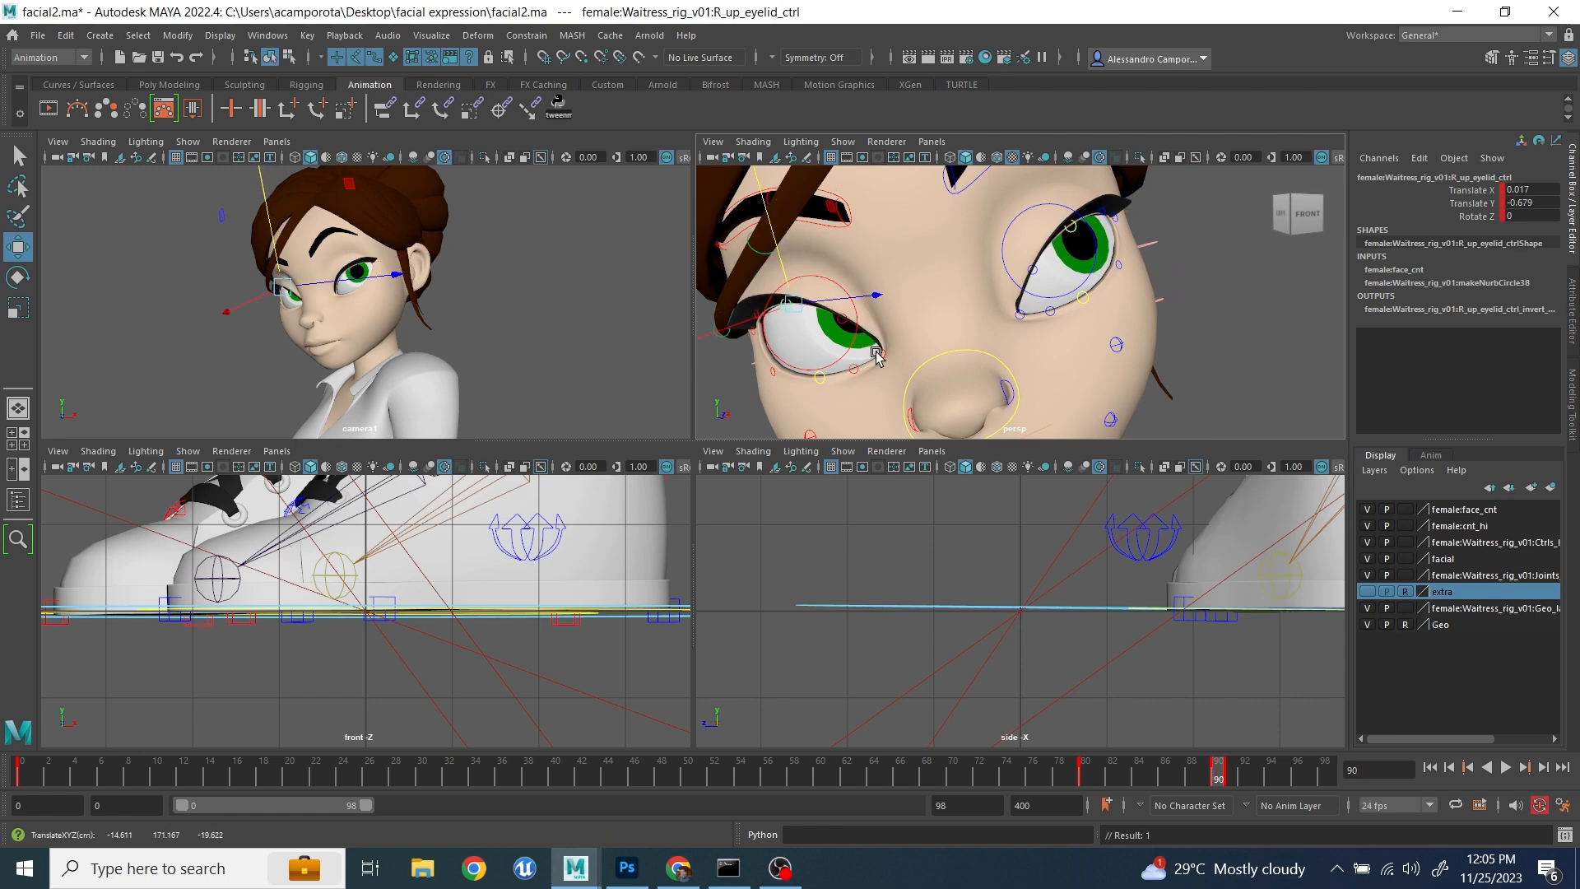
# - Try shifting the waitress's right eye control downward, then undo the move
pyautogui.click(834, 365)
pyautogui.moveTo(719, 246); pyautogui.dragTo(723, 283)
pyautogui.hotkey('ctrl', 'z')
pyautogui.scroll(-8, 1101, 335)
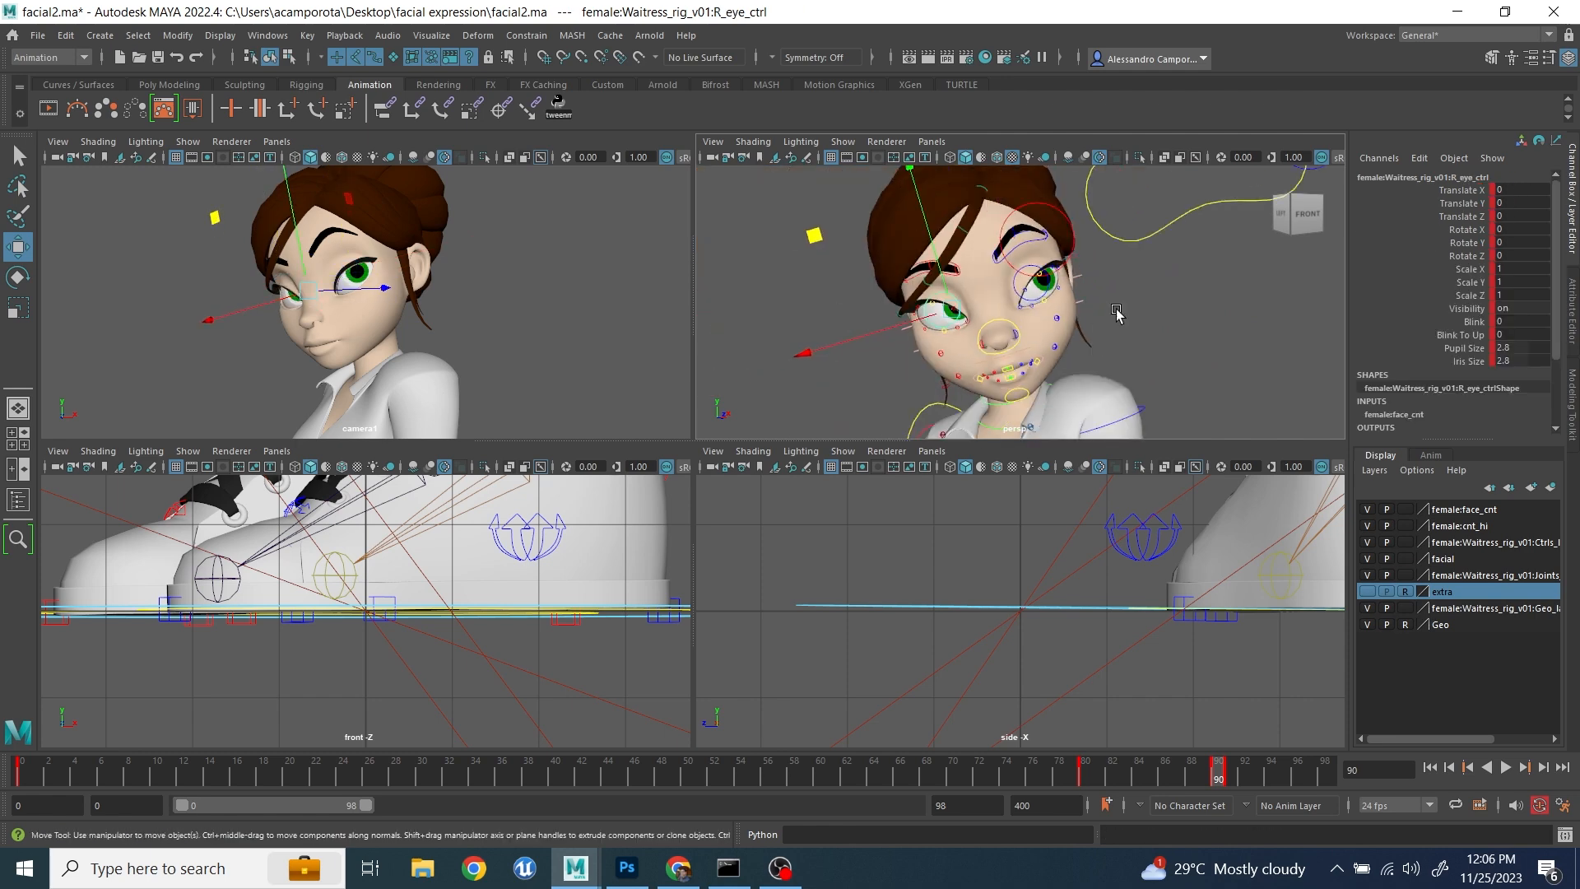
# - Reshape the right upper lid by moving its inner eyelid control to about -0.3 in Translate X and 0.64 in Translate Y
pyautogui.click(1024, 251)
pyautogui.click(1029, 246)
pyautogui.scroll(9, 979, 304)
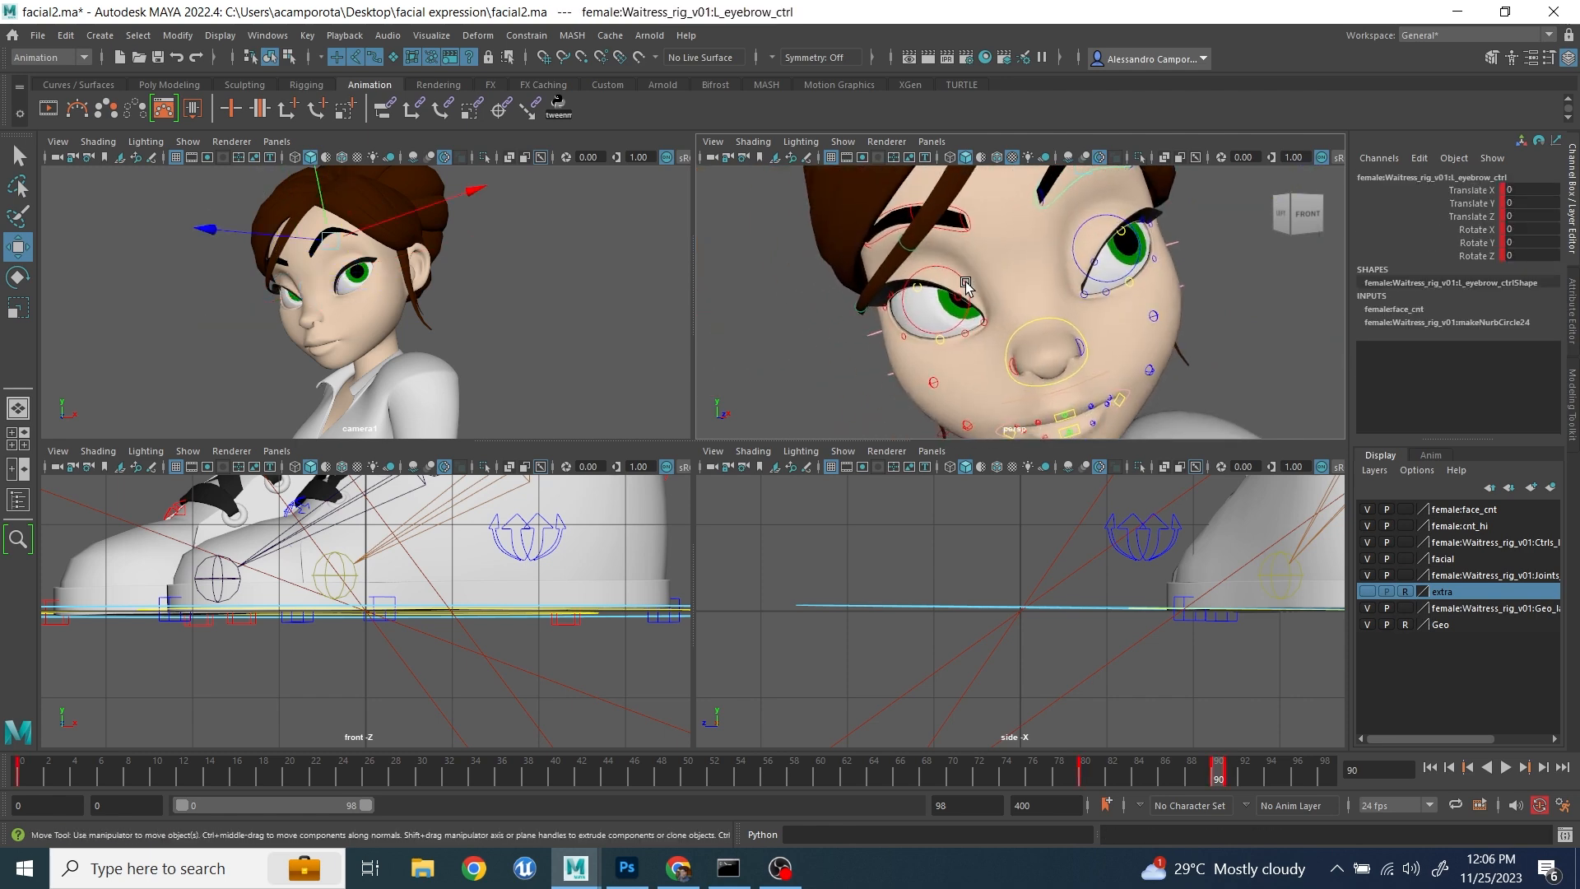
pyautogui.keyDown('alt'); pyautogui.moveTo(802, 309); pyautogui.dragTo(983, 289, button='middle'); pyautogui.keyUp('alt')
pyautogui.click(897, 290)
pyautogui.moveTo(884, 242); pyautogui.dragTo(877, 223)
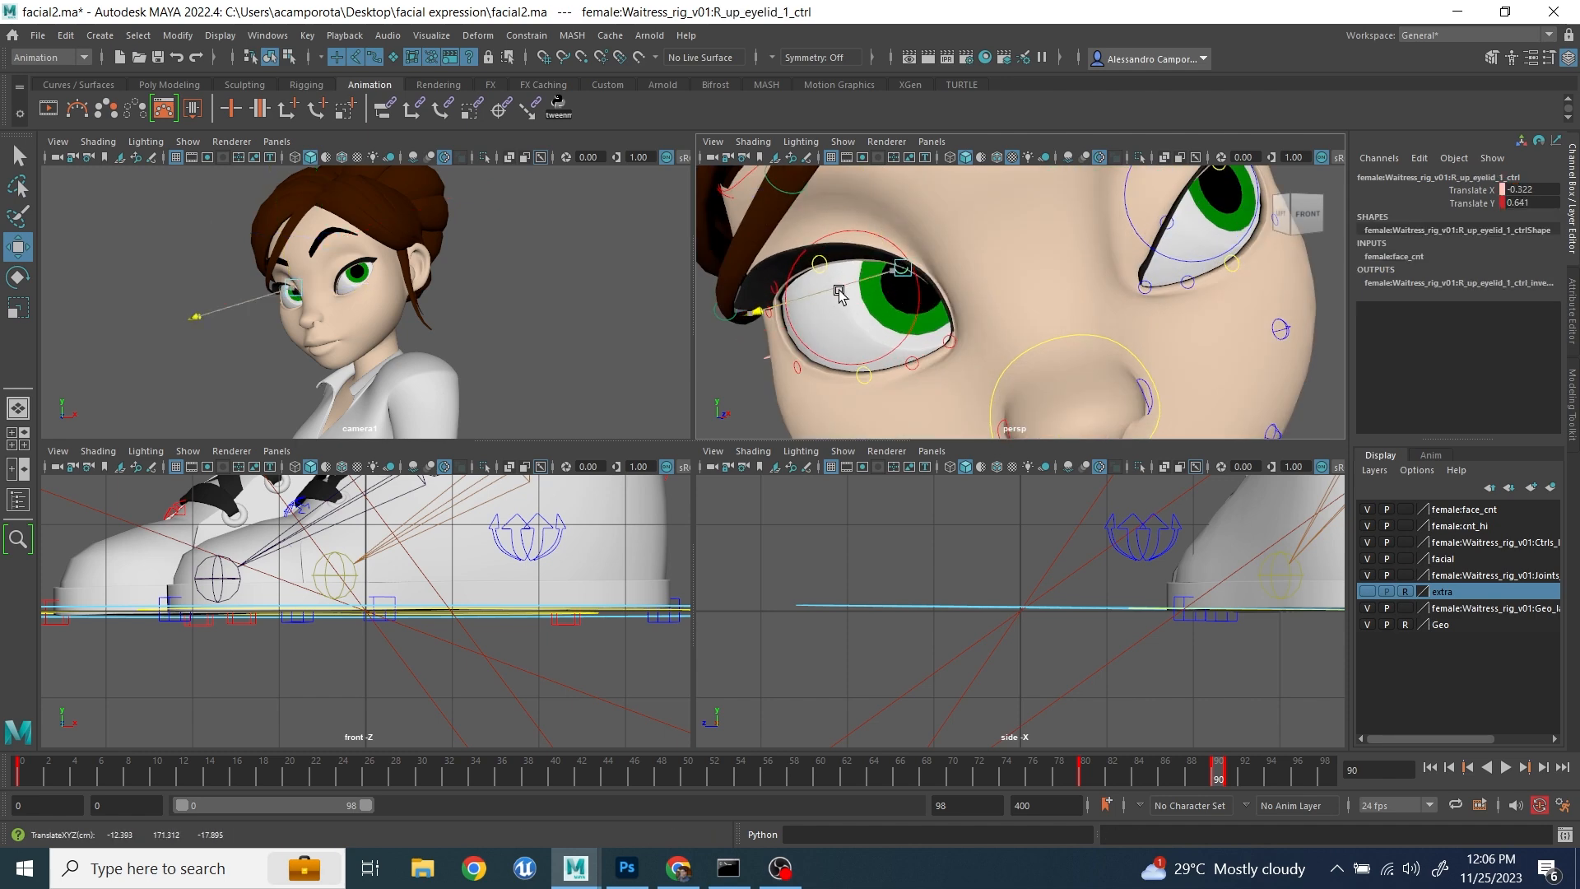
pyautogui.scroll(-10, 837, 295)
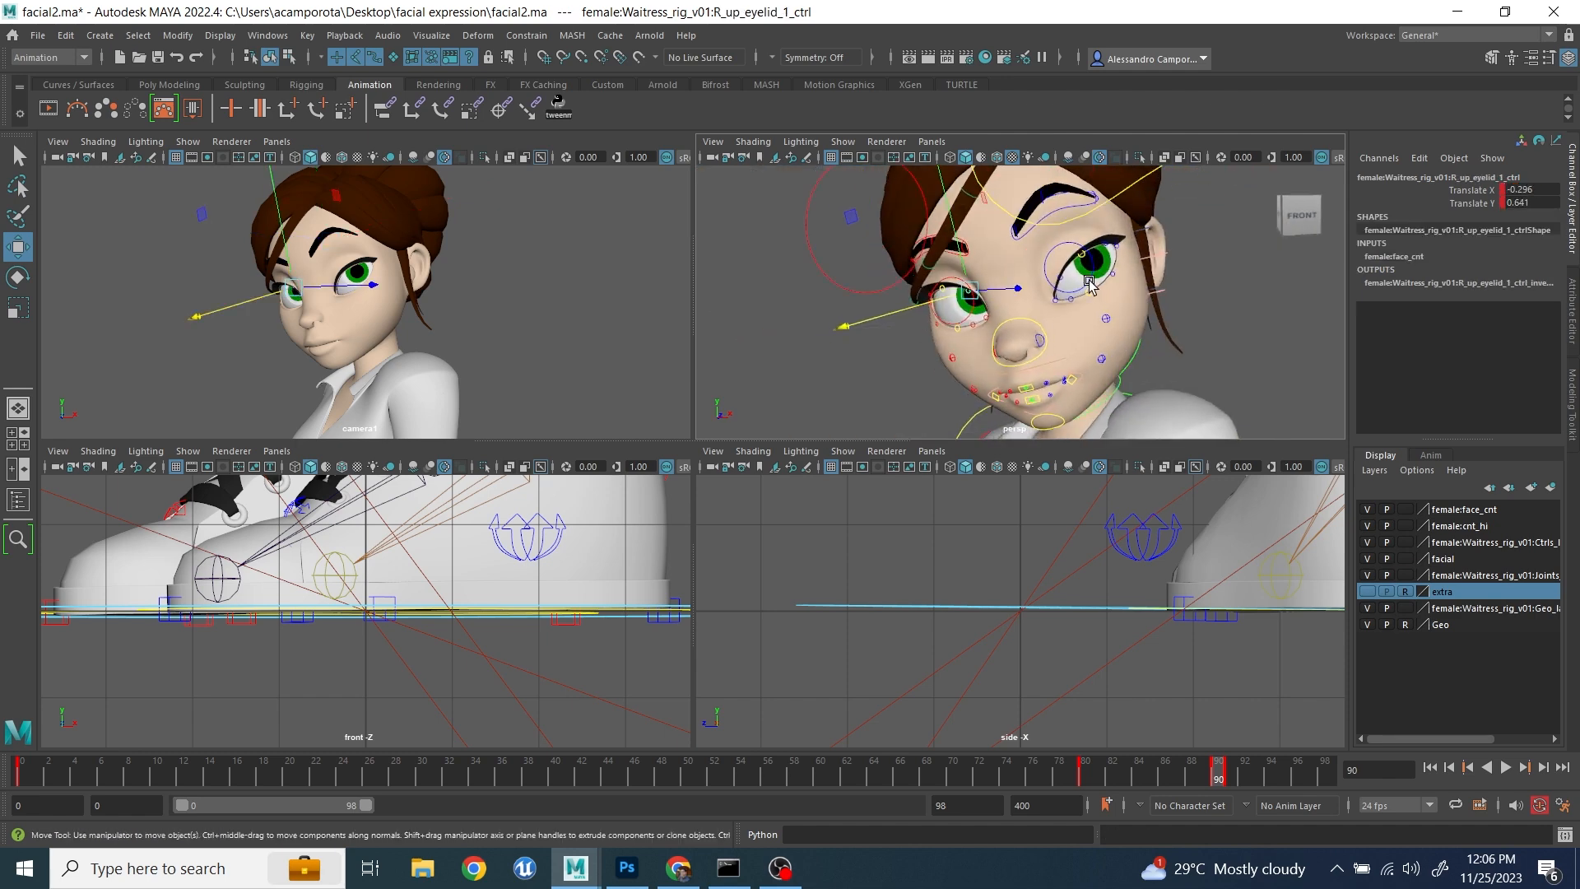
# - Refine the left eye's gaze by moving its aim control to about 8.37, 1.49, -0.95
pyautogui.click(1242, 194)
pyautogui.press('f')
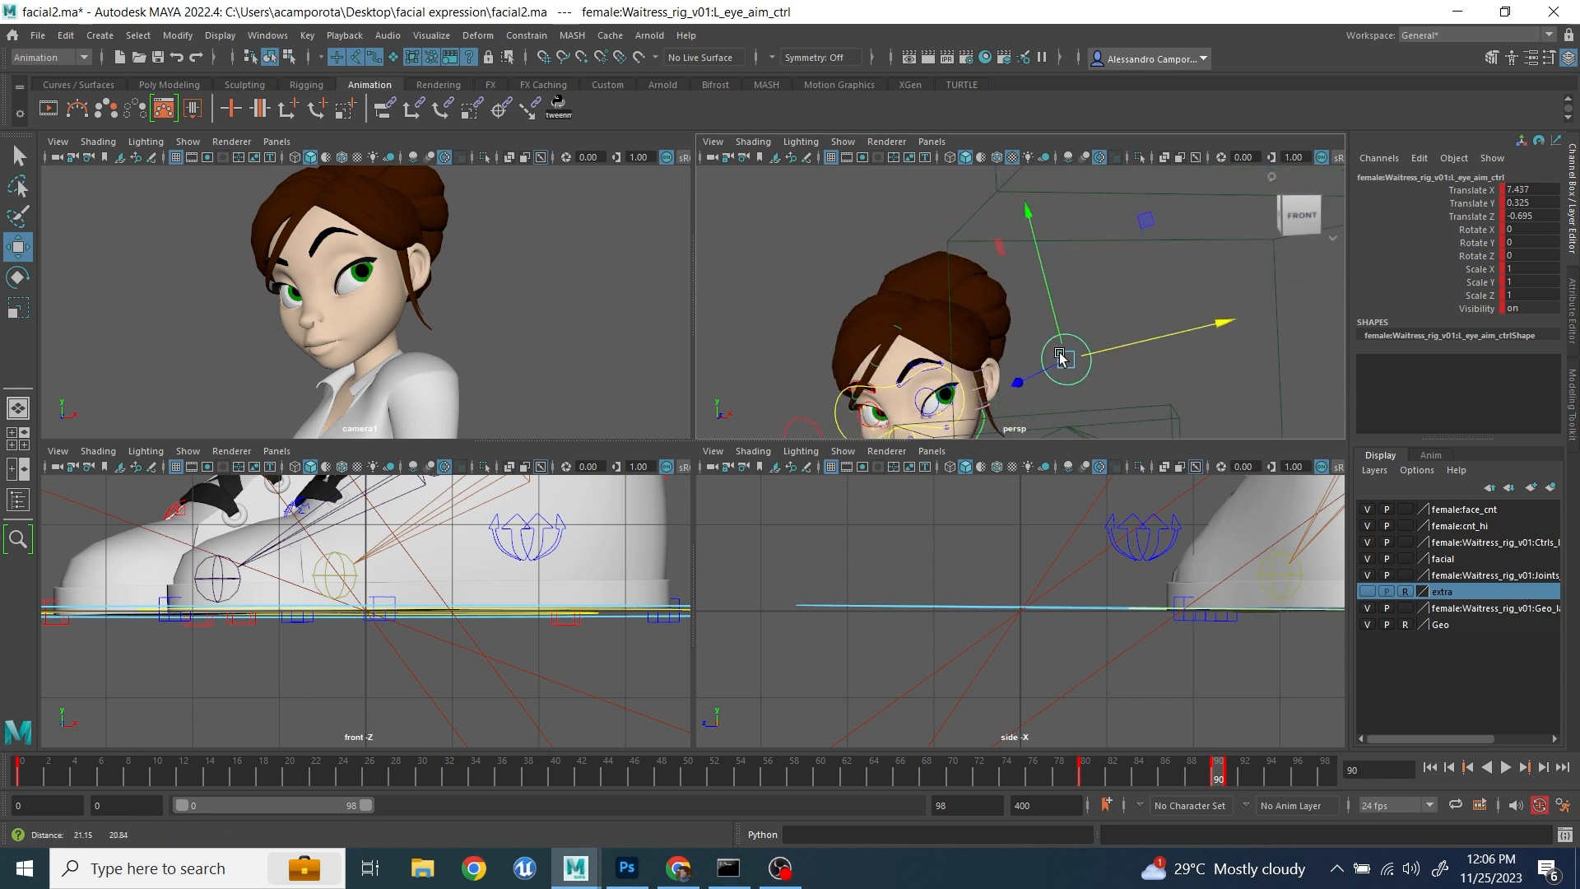
pyautogui.moveTo(1059, 352); pyautogui.dragTo(1074, 341)
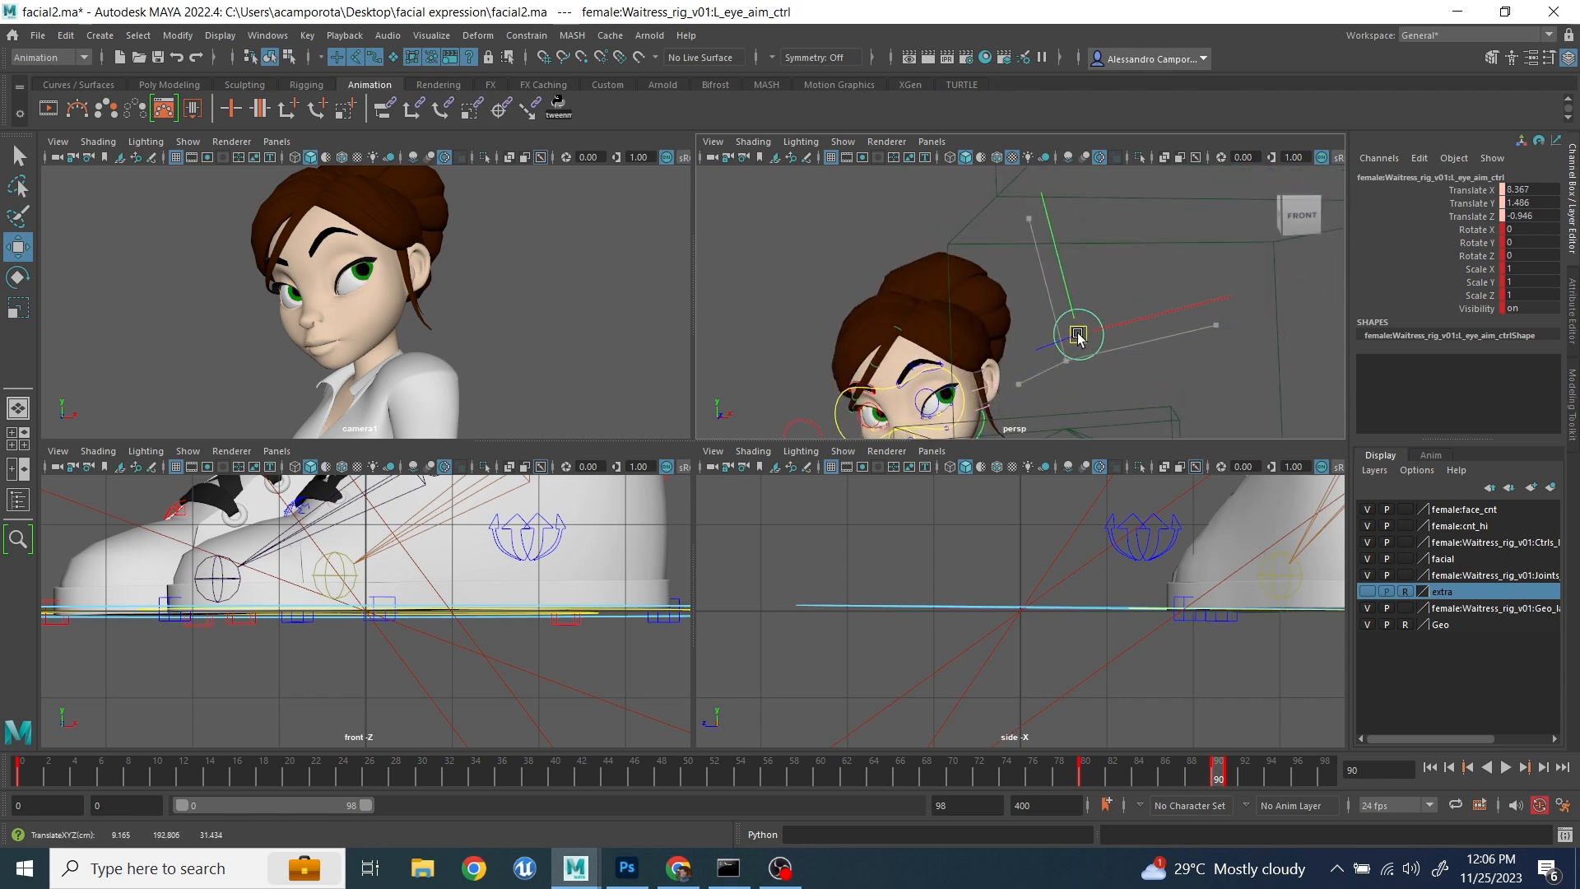
# - Fine-tune the shape of the waitress's left eyelids with small adjustments to their controls
pyautogui.scroll(10, 1077, 338)
pyautogui.click(929, 251)
pyautogui.moveTo(927, 264); pyautogui.dragTo(929, 269)
pyautogui.click(837, 345)
pyautogui.moveTo(837, 344); pyautogui.dragTo(843, 347)
pyautogui.press('e')
pyautogui.moveTo(979, 340); pyautogui.dragTo(976, 386)
pyautogui.keyDown('alt'); pyautogui.moveTo(966, 250); pyautogui.dragTo(973, 90, button='middle'); pyautogui.keyUp('alt')
# - Rotate the left eye control to about -7.45 degrees in Z and move it to about -0.29, 0.04 in X and Y
pyautogui.click(945, 301)
pyautogui.moveTo(1093, 331); pyautogui.dragTo(1097, 358)
pyautogui.press('w')
pyautogui.moveTo(1006, 276); pyautogui.dragTo(994, 280)
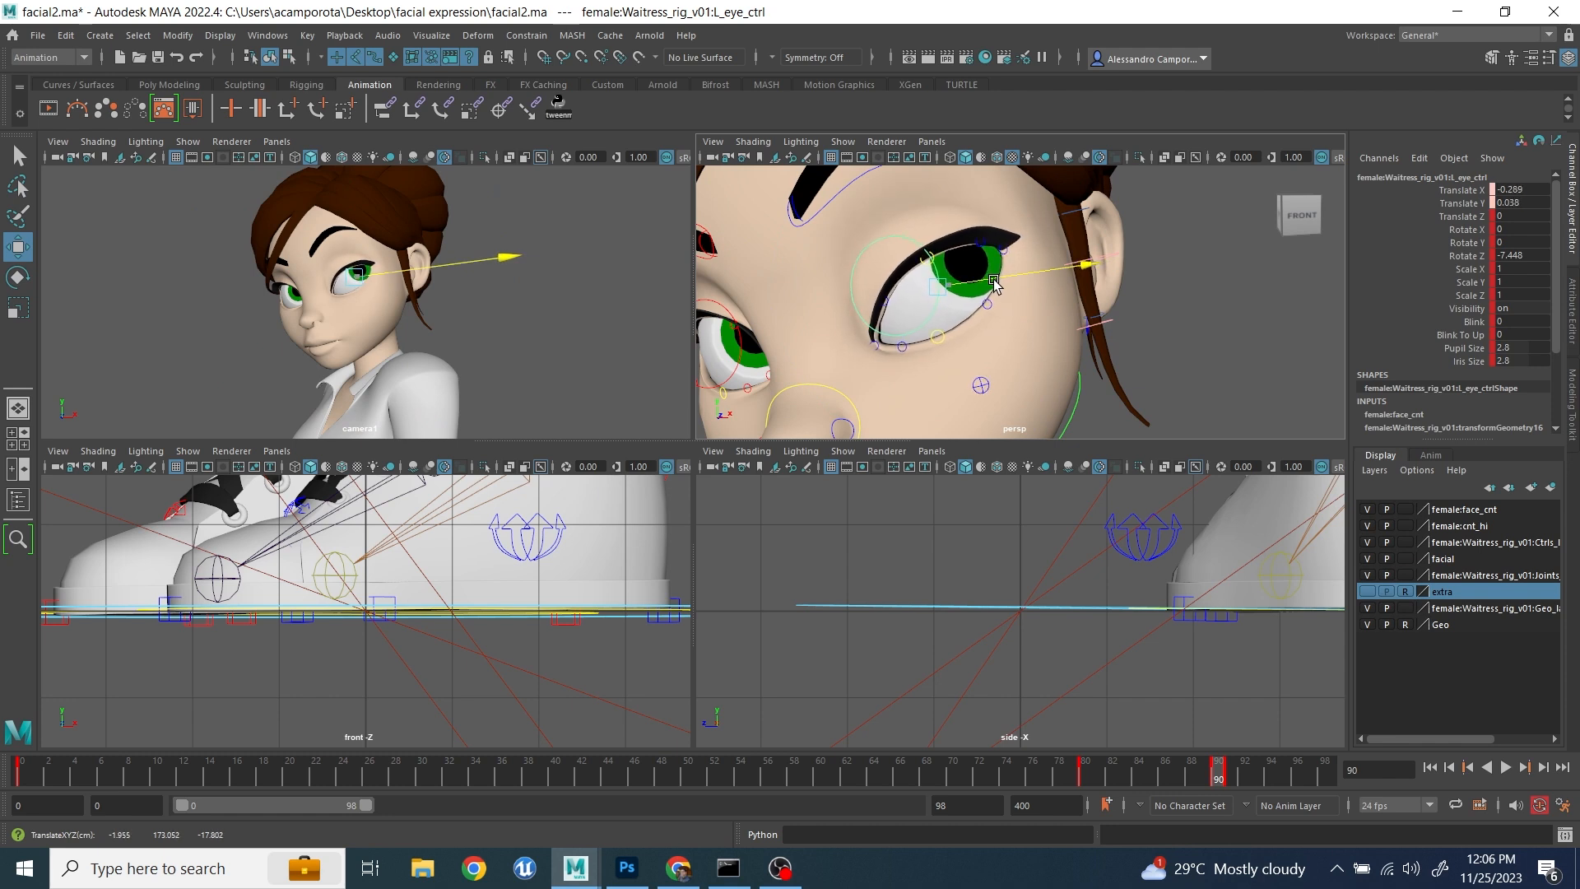
# - Adjust the left upper eyelid control to about -0.69 in Translate Y
pyautogui.click(924, 267)
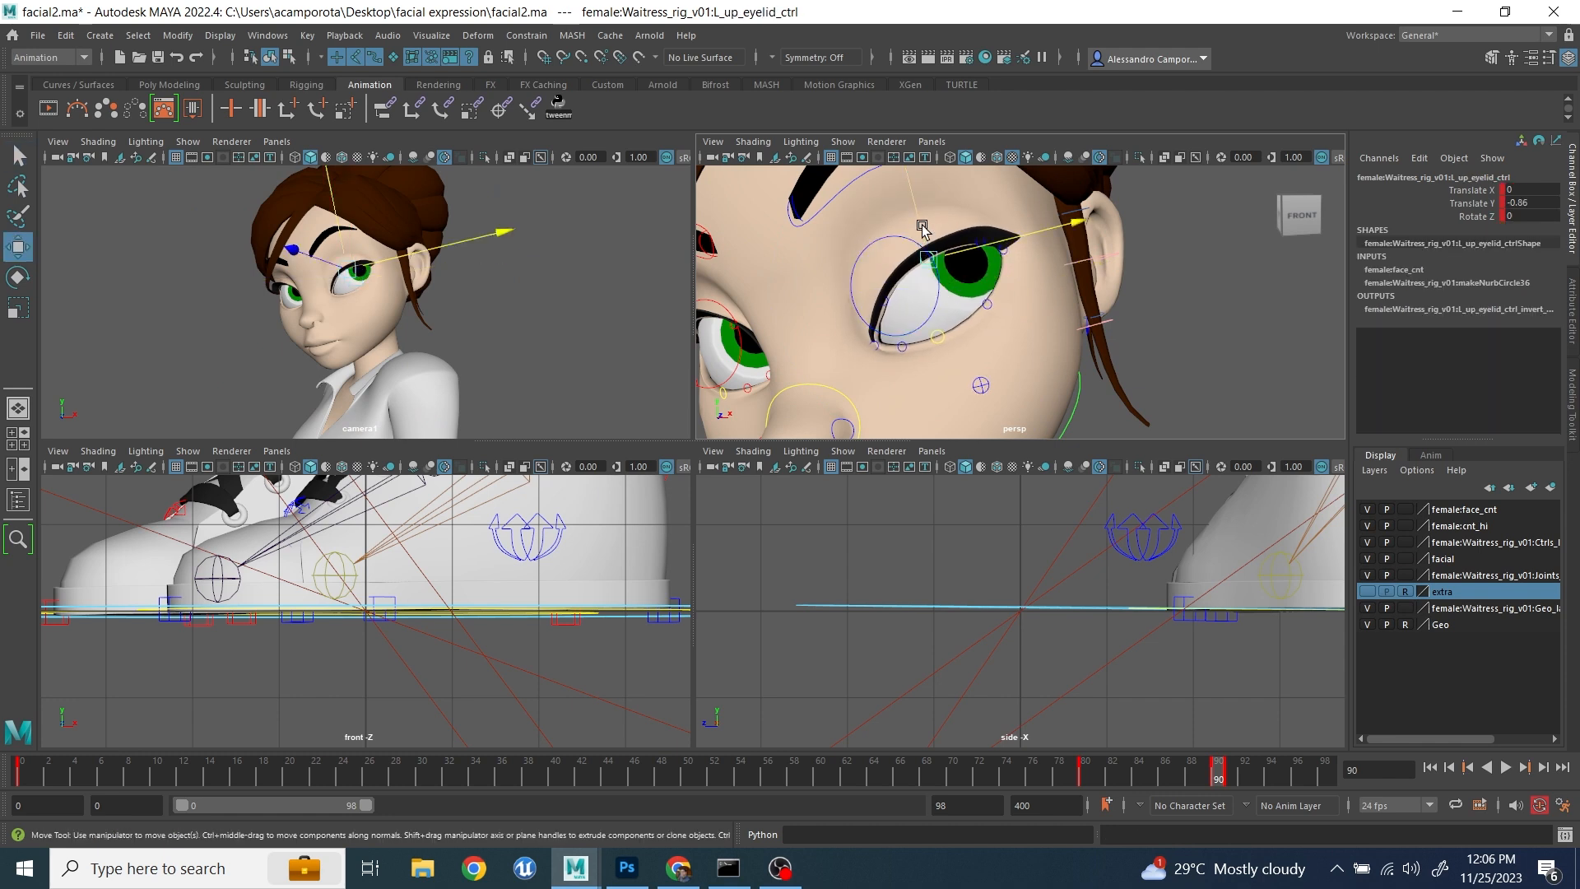
pyautogui.press('q')
pyautogui.click(976, 241)
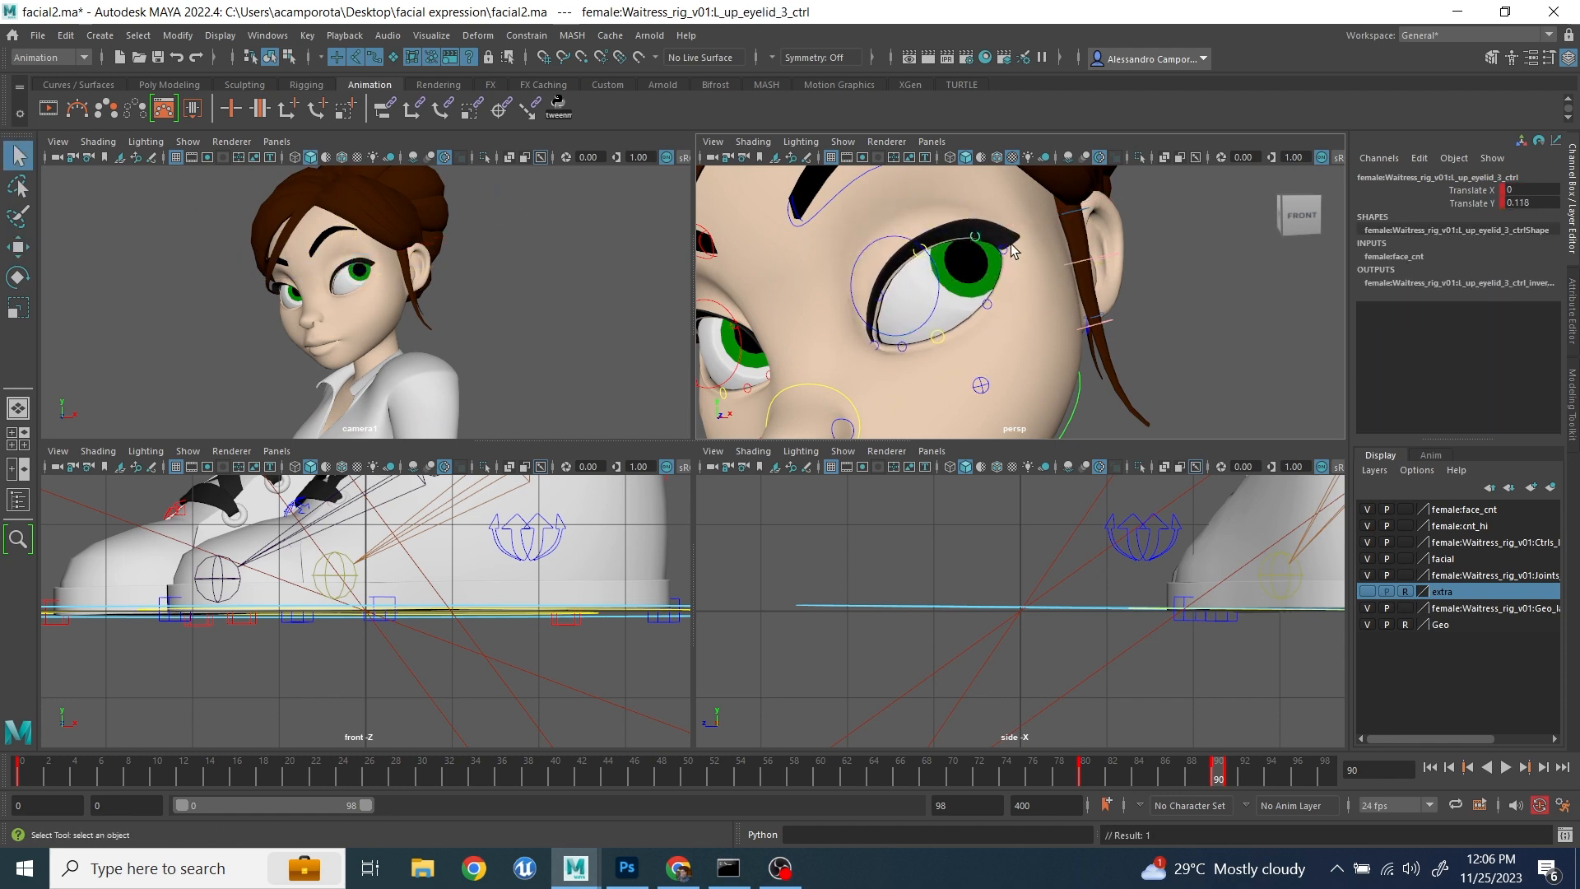
pyautogui.click(923, 247)
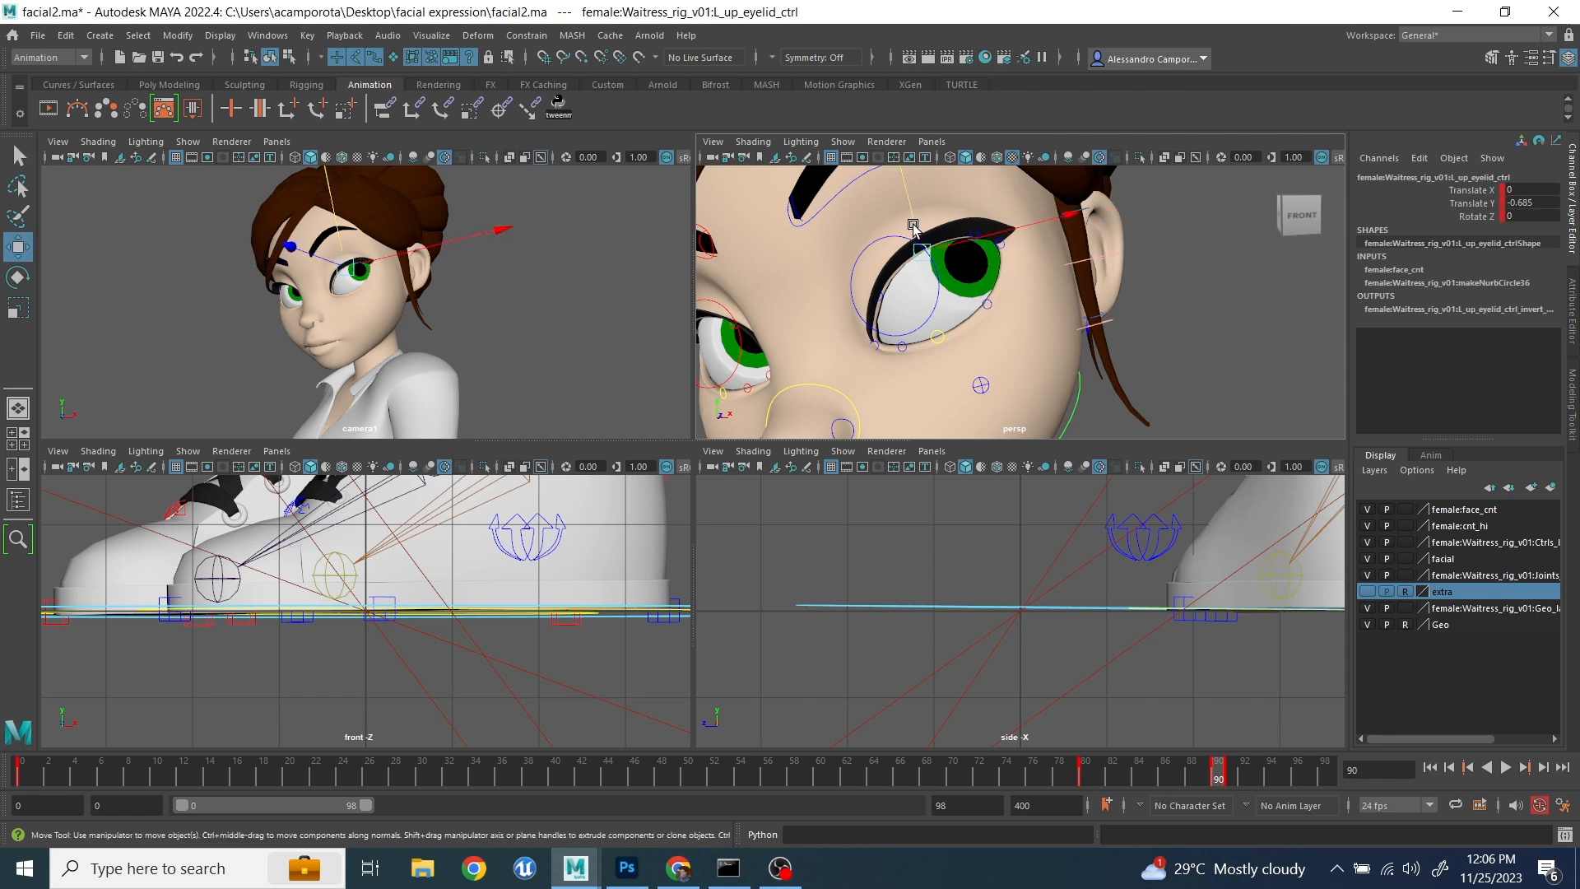
# - Raise the right upper lid's inner control to about 0.72 in Translate Y
pyautogui.keyDown('alt'); pyautogui.moveTo(701, 317); pyautogui.dragTo(918, 298); pyautogui.keyUp('alt')
pyautogui.click(899, 324)
pyautogui.hotkey('ctrl', 'z')
pyautogui.click(850, 259)
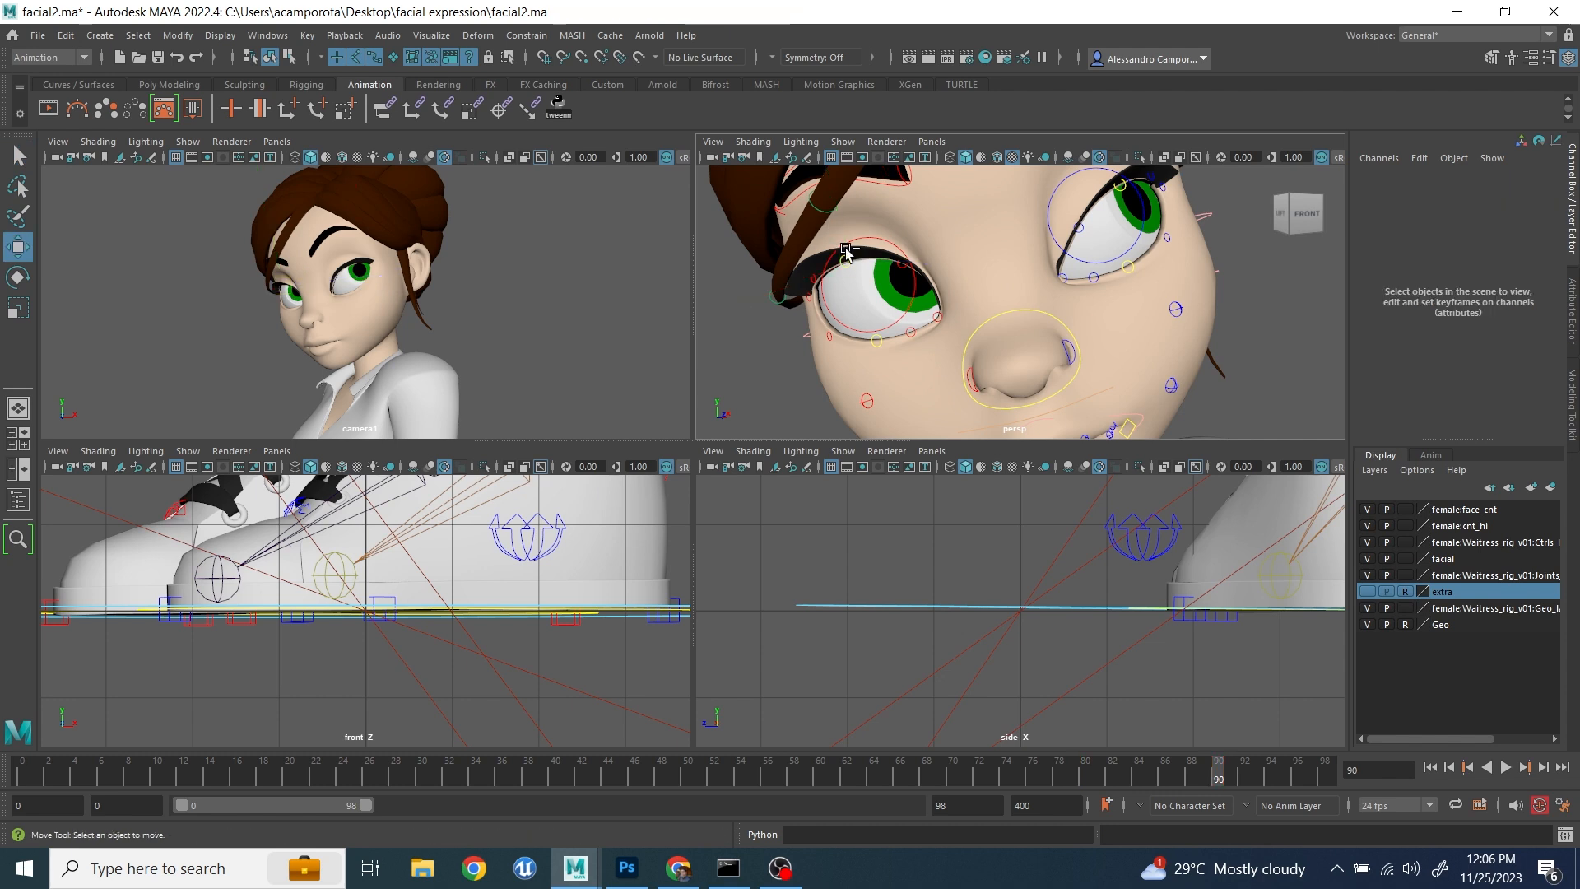
pyautogui.click(897, 222)
pyautogui.press('w')
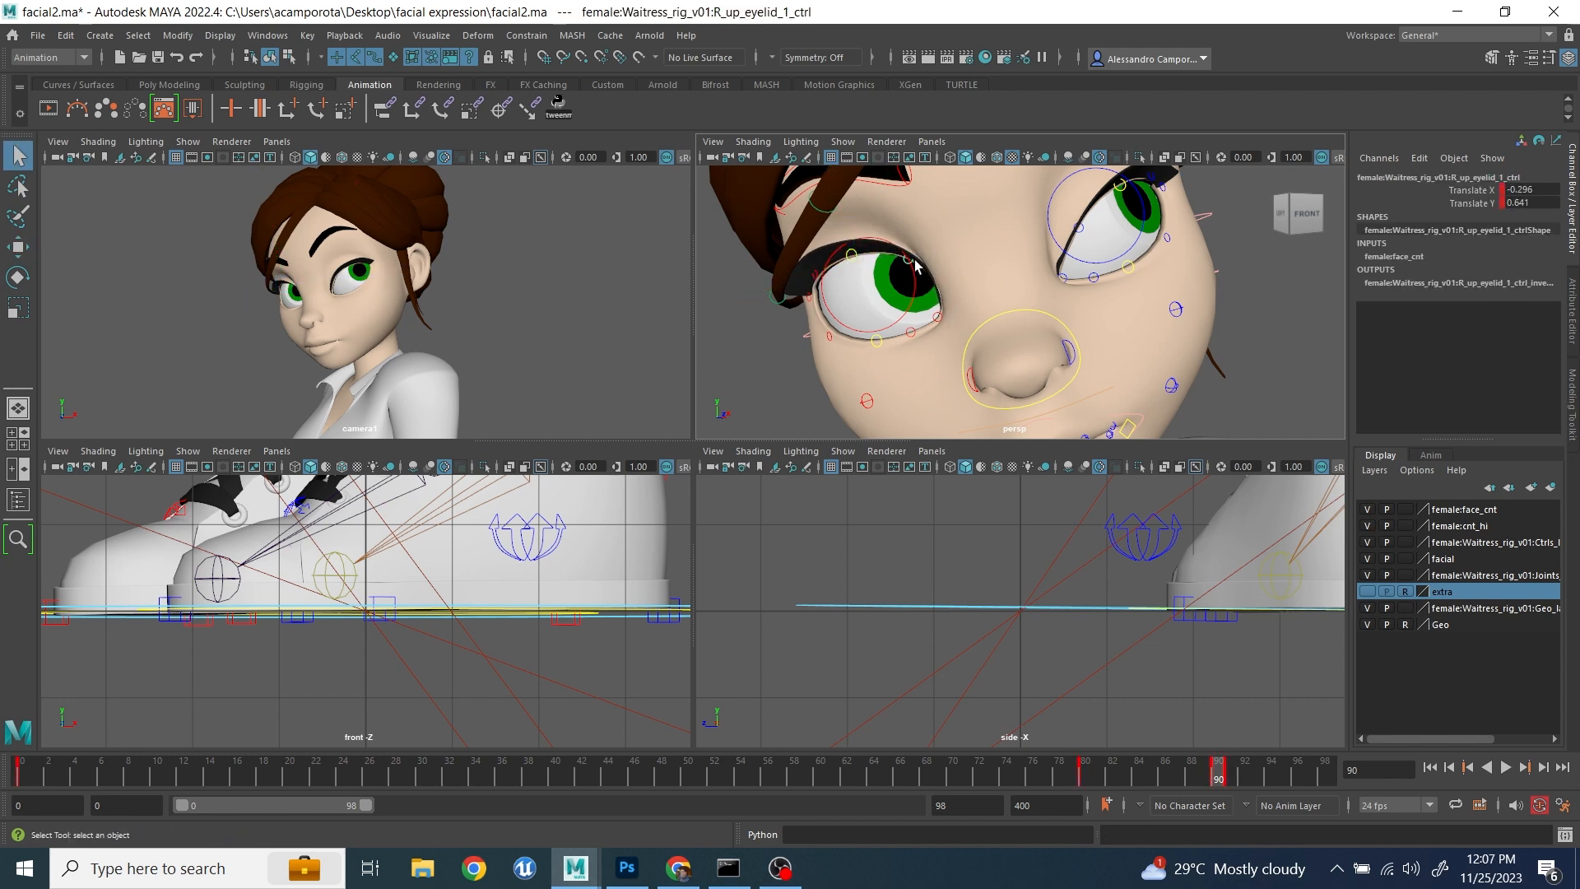
pyautogui.keyDown('alt'); pyautogui.moveTo(1010, 332); pyautogui.dragTo(1042, 361); pyautogui.keyUp('alt')
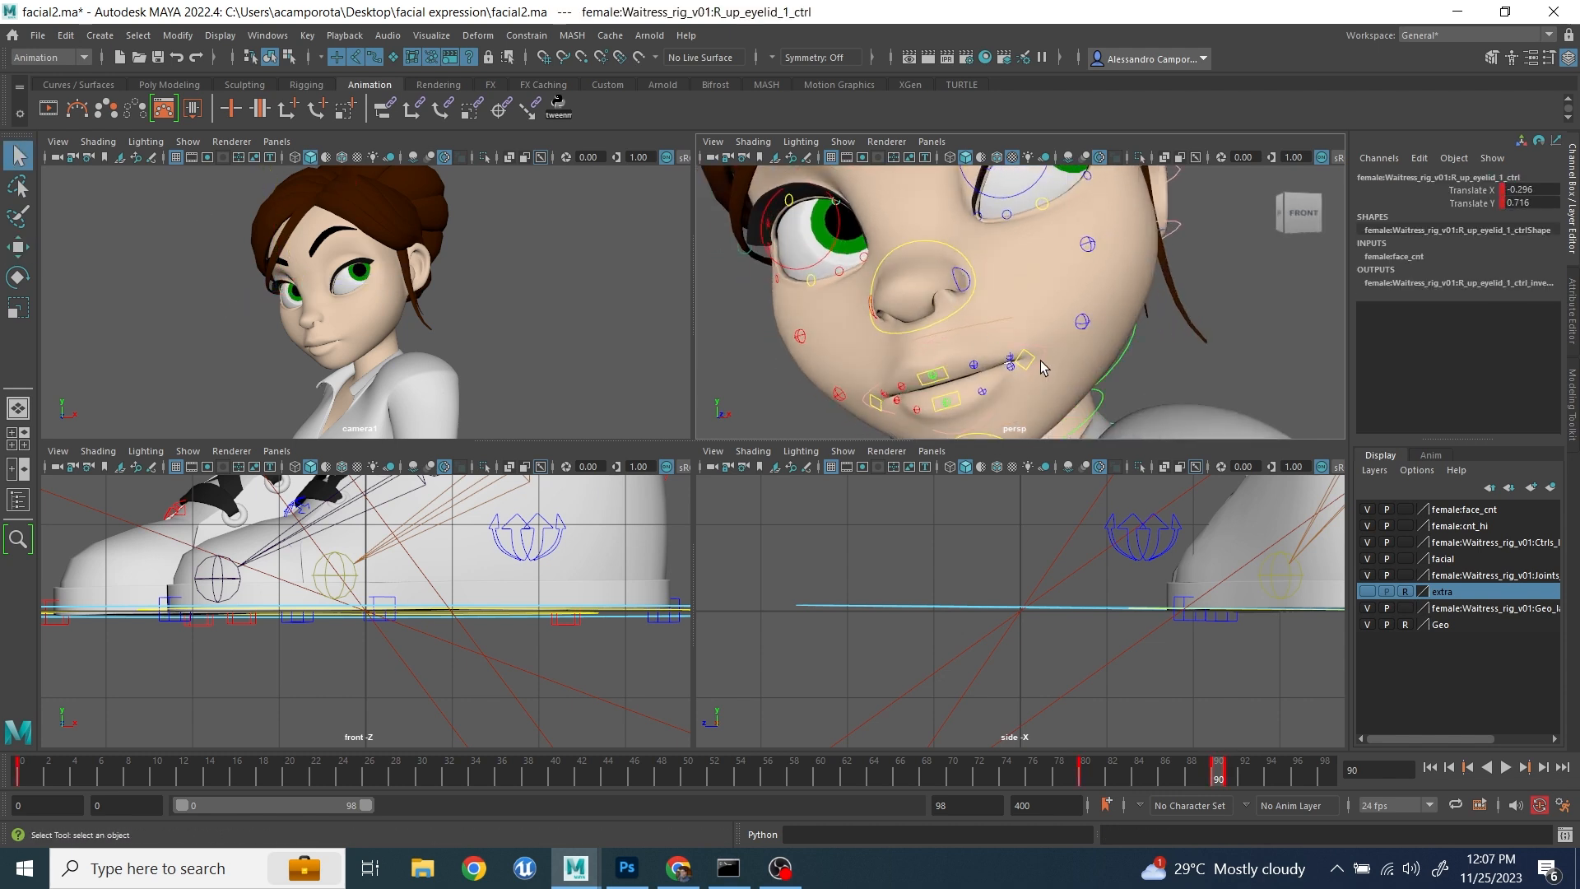
# - Refine the waitress's smile with the lip corner controls, moving the right one to about 0.17 in X and 0.34 in Y
pyautogui.click(1038, 360)
pyautogui.press('w')
pyautogui.keyDown('alt'); pyautogui.moveTo(1037, 241); pyautogui.dragTo(1063, 215); pyautogui.keyUp('alt')
pyautogui.keyDown('alt'); pyautogui.moveTo(1038, 263); pyautogui.dragTo(1096, 280); pyautogui.keyUp('alt')
pyautogui.click(905, 378)
pyautogui.moveTo(802, 315); pyautogui.dragTo(800, 311)
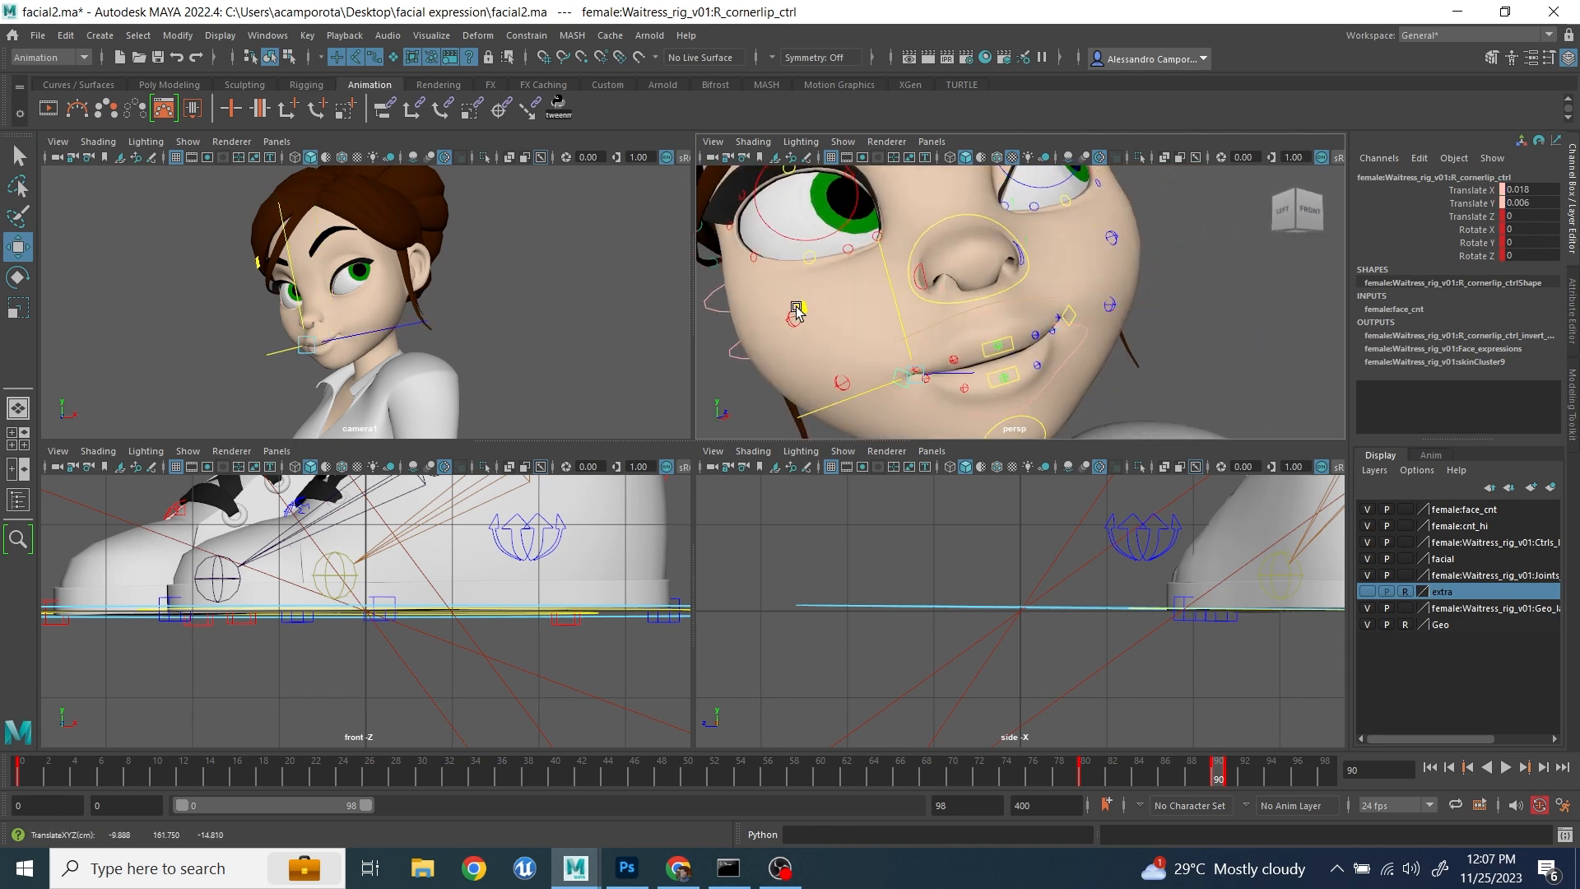
pyautogui.keyDown('alt'); pyautogui.moveTo(915, 369); pyautogui.dragTo(990, 329); pyautogui.keyUp('alt')
pyautogui.scroll(-2, 978, 362)
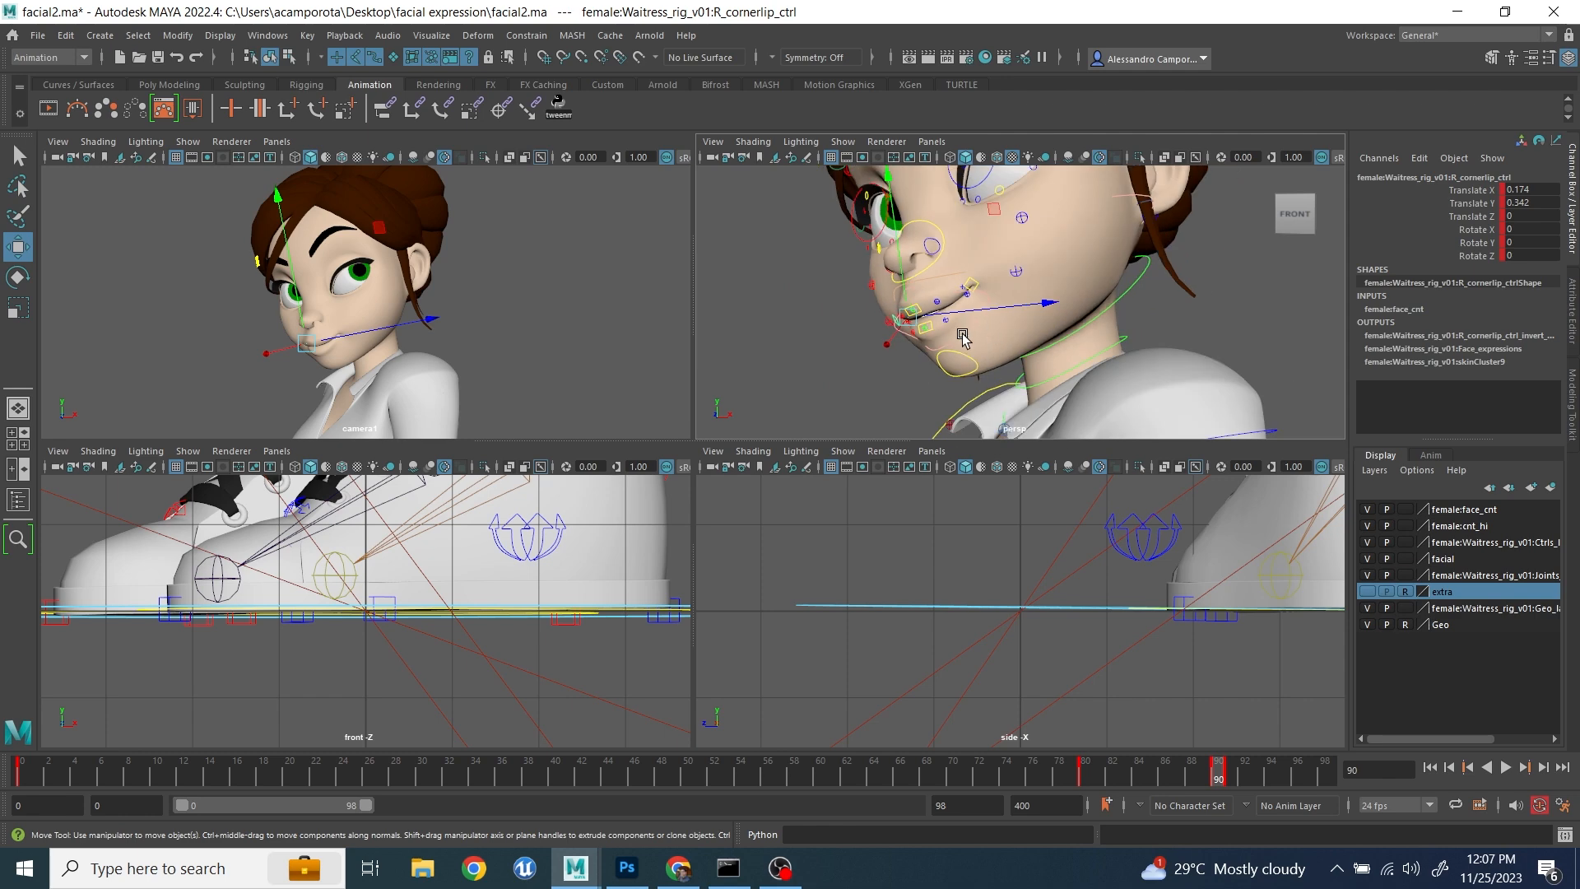
pyautogui.click(965, 338)
pyautogui.press('e')
pyautogui.moveTo(1101, 313); pyautogui.dragTo(1064, 319)
pyautogui.press('w')
pyautogui.press('q')
pyautogui.scroll(-2, 1062, 316)
# - Rotate the front hair lock control to about -4.64, 0.53 and 25.56 degrees in X, Y and Z
pyautogui.keyDown('alt'); pyautogui.moveTo(1004, 205); pyautogui.dragTo(1038, 325, button='middle'); pyautogui.keyUp('alt')
pyautogui.click(988, 207)
pyautogui.press('e')
pyautogui.moveTo(986, 215); pyautogui.dragTo(1079, 346)
pyautogui.press('e')
pyautogui.moveTo(971, 311); pyautogui.dragTo(920, 287)
pyautogui.keyDown('alt'); pyautogui.moveTo(920, 288); pyautogui.dragTo(1078, 281); pyautogui.keyUp('alt')
pyautogui.keyDown('alt'); pyautogui.moveTo(1077, 284); pyautogui.dragTo(1023, 196); pyautogui.keyUp('alt')
pyautogui.moveTo(971, 263)
pyautogui.mouseDown()
pyautogui.moveTo(947, 289)
pyautogui.moveTo(971, 293)
pyautogui.mouseUp()
pyautogui.keyDown('alt'); pyautogui.moveTo(991, 295); pyautogui.dragTo(963, 189); pyautogui.keyUp('alt')
pyautogui.moveTo(1009, 247); pyautogui.dragTo(921, 284)
pyautogui.moveTo(1023, 337); pyautogui.dragTo(966, 337)
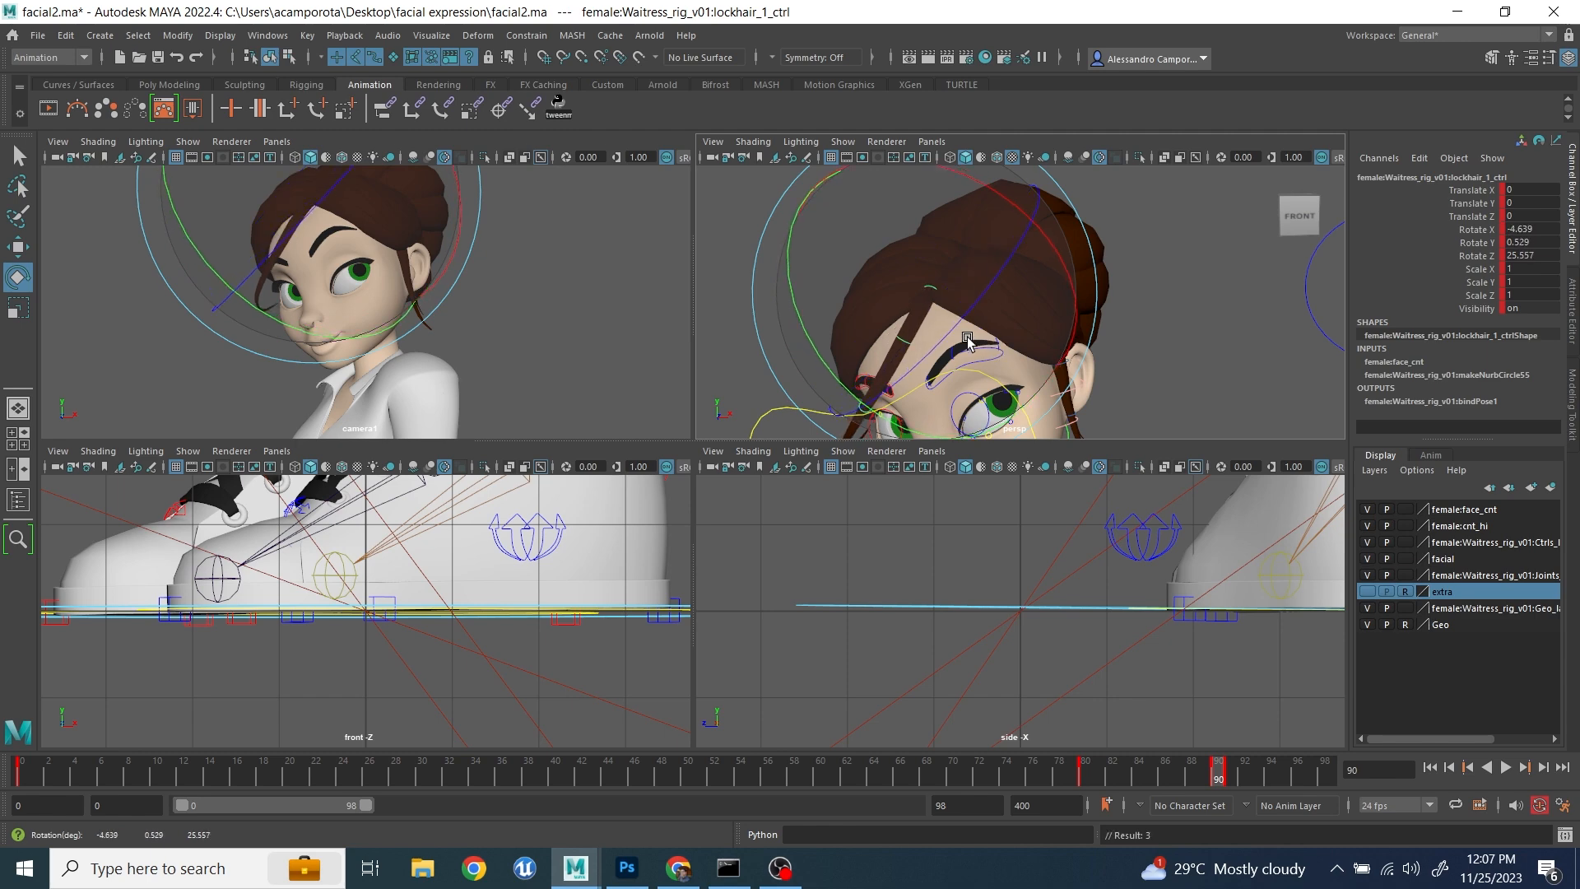
# - Nudge a facial control around the waitress's brow and eye area slightly
pyautogui.click(617, 381)
pyautogui.scroll(5, 921, 308)
pyautogui.keyDown('alt'); pyautogui.moveTo(931, 363); pyautogui.dragTo(938, 293, button='middle'); pyautogui.keyUp('alt')
pyautogui.click(938, 292)
pyautogui.press('w')
pyautogui.moveTo(932, 286); pyautogui.dragTo(931, 283)
pyautogui.scroll(-4, 945, 306)
# - Rotate the neck and head controls together to adjust the head's tilt in the camera view
pyautogui.click(950, 424)
pyautogui.keyDown('shift'); pyautogui.click(1040, 320); pyautogui.keyUp('shift')
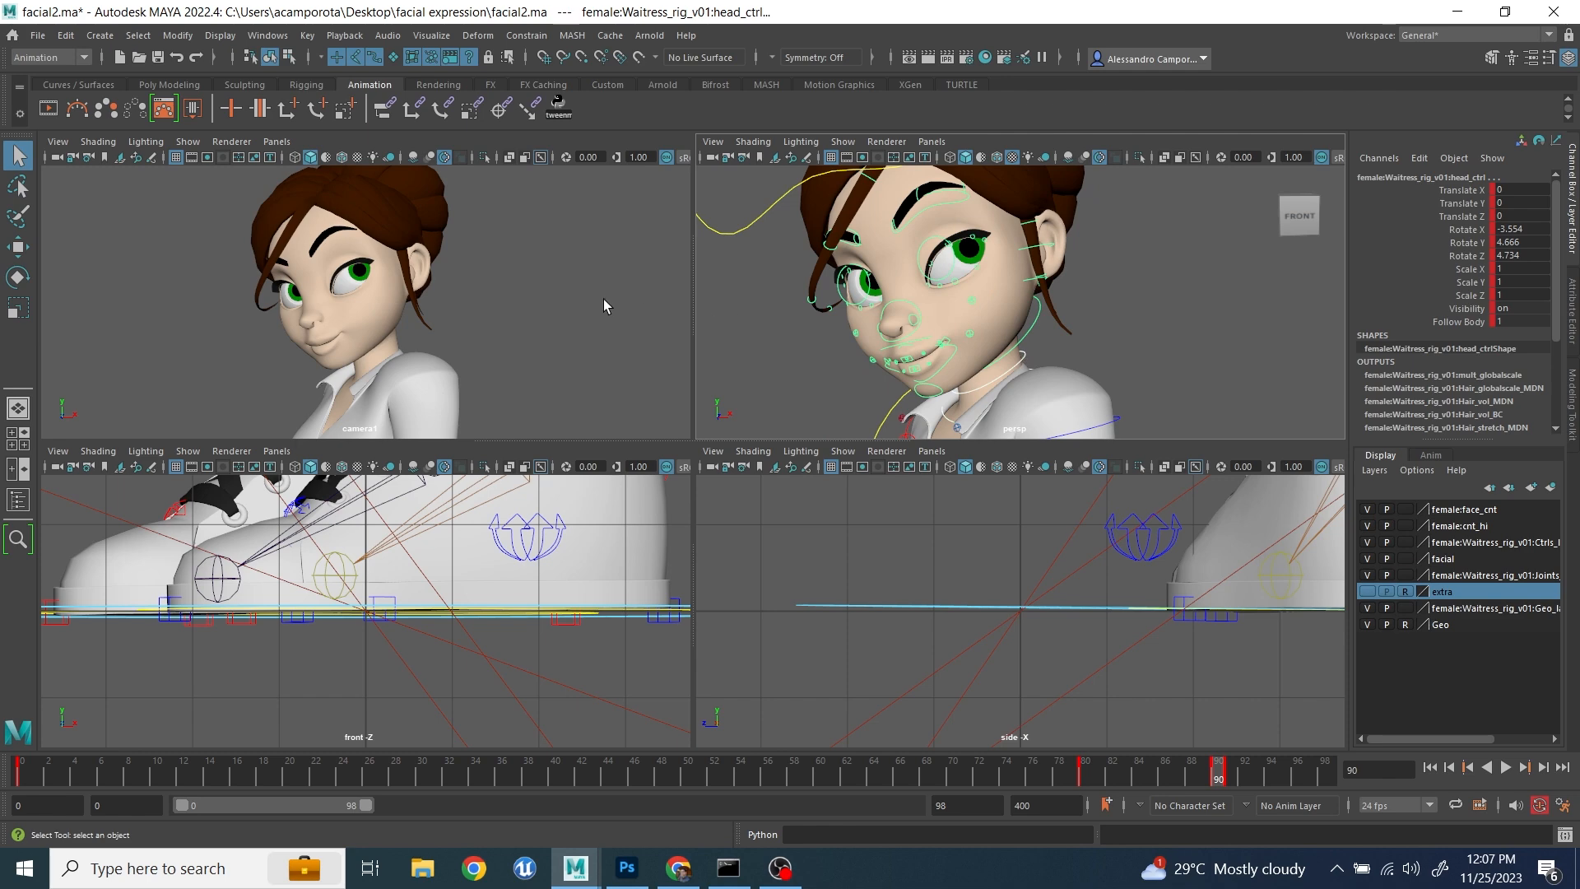
pyautogui.press('space')
pyautogui.press('e')
pyautogui.moveTo(609, 411); pyautogui.dragTo(758, 413)
pyautogui.click(1183, 484)
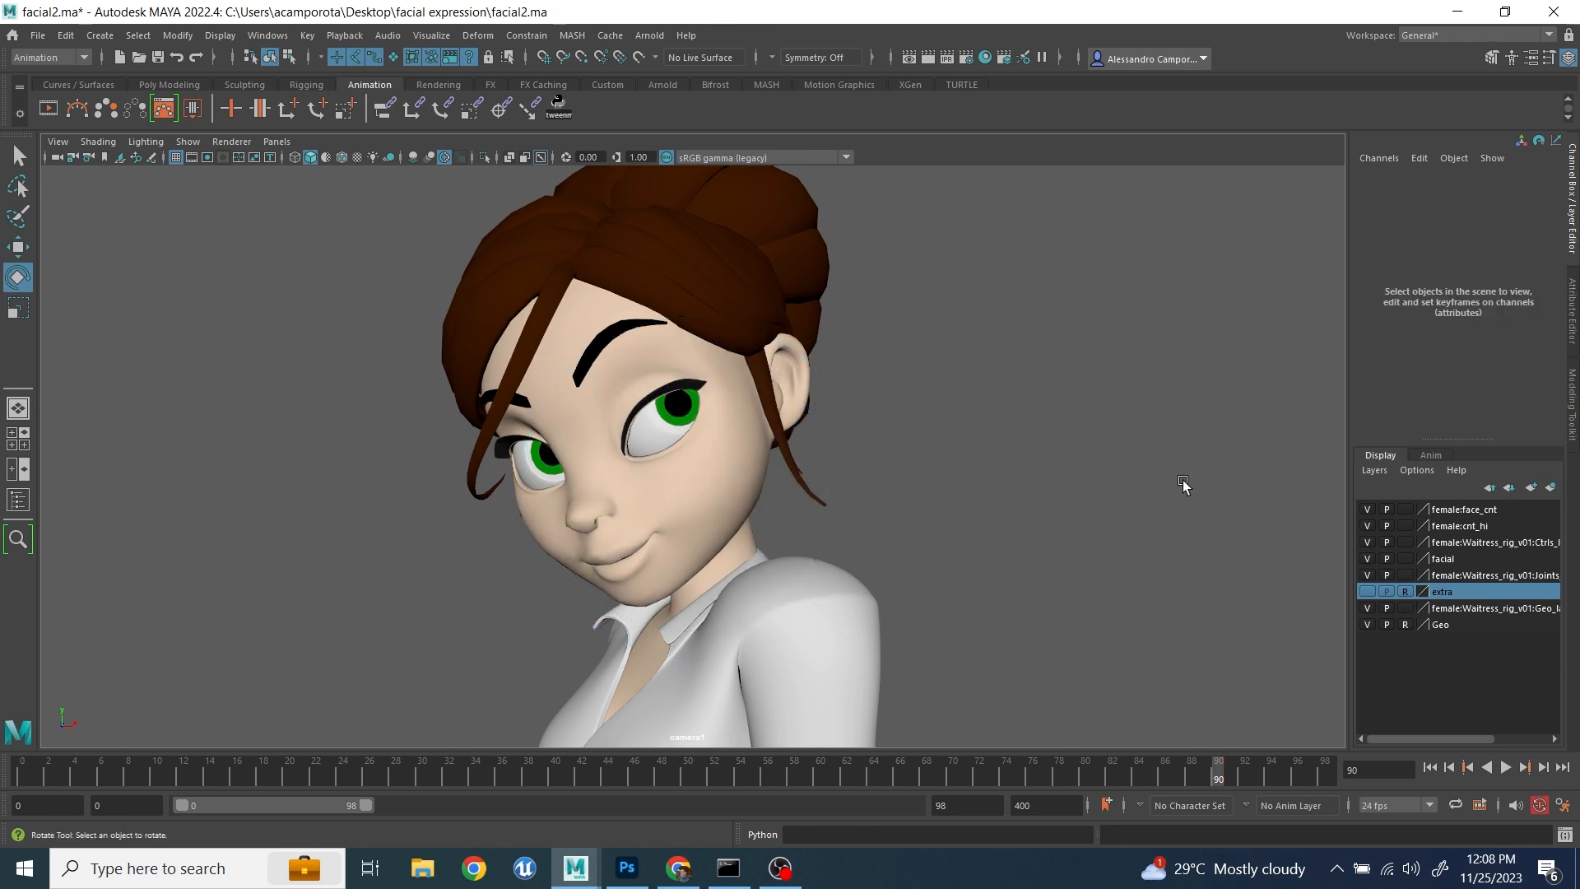
pyautogui.click(390, 57)
pyautogui.click(843, 663)
pyautogui.press('Delete')
pyautogui.hotkey('ctrl', 'z')
pyautogui.hotkey('ctrl', 'z')
pyautogui.click(832, 636)
# - Rotate the left clavicle control to about -2.40, 6.70 and 36.94 degrees in X, Y and Z
pyautogui.press('space')
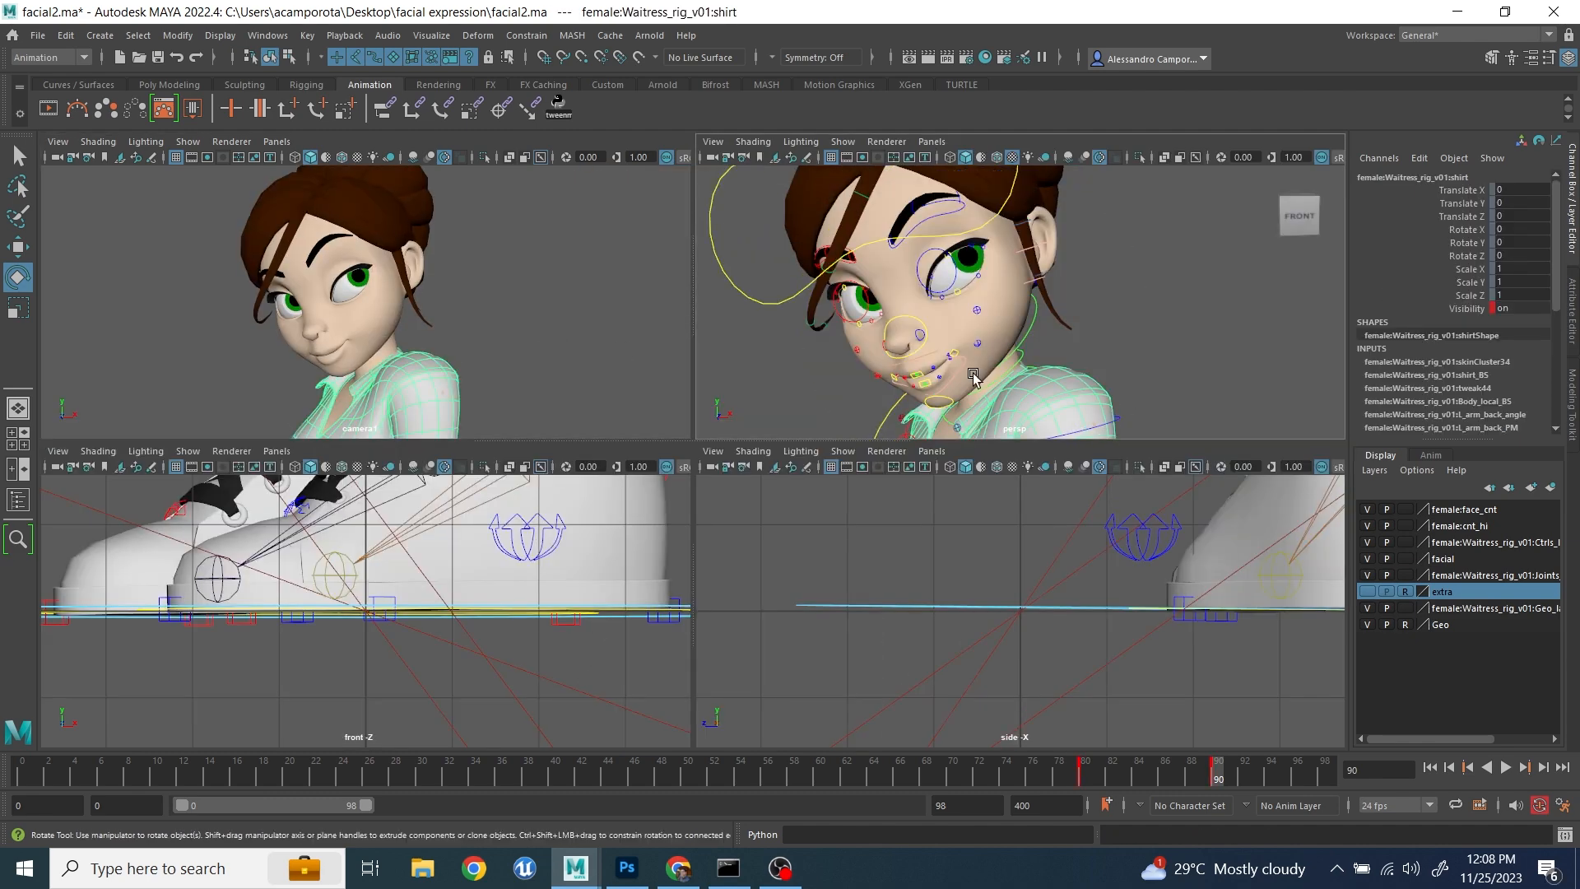
pyautogui.keyDown('alt'); pyautogui.moveTo(1146, 390); pyautogui.dragTo(1156, 312, button='middle'); pyautogui.keyUp('alt')
pyautogui.click(1109, 342)
pyautogui.press('space')
pyautogui.moveTo(734, 610); pyautogui.dragTo(756, 584)
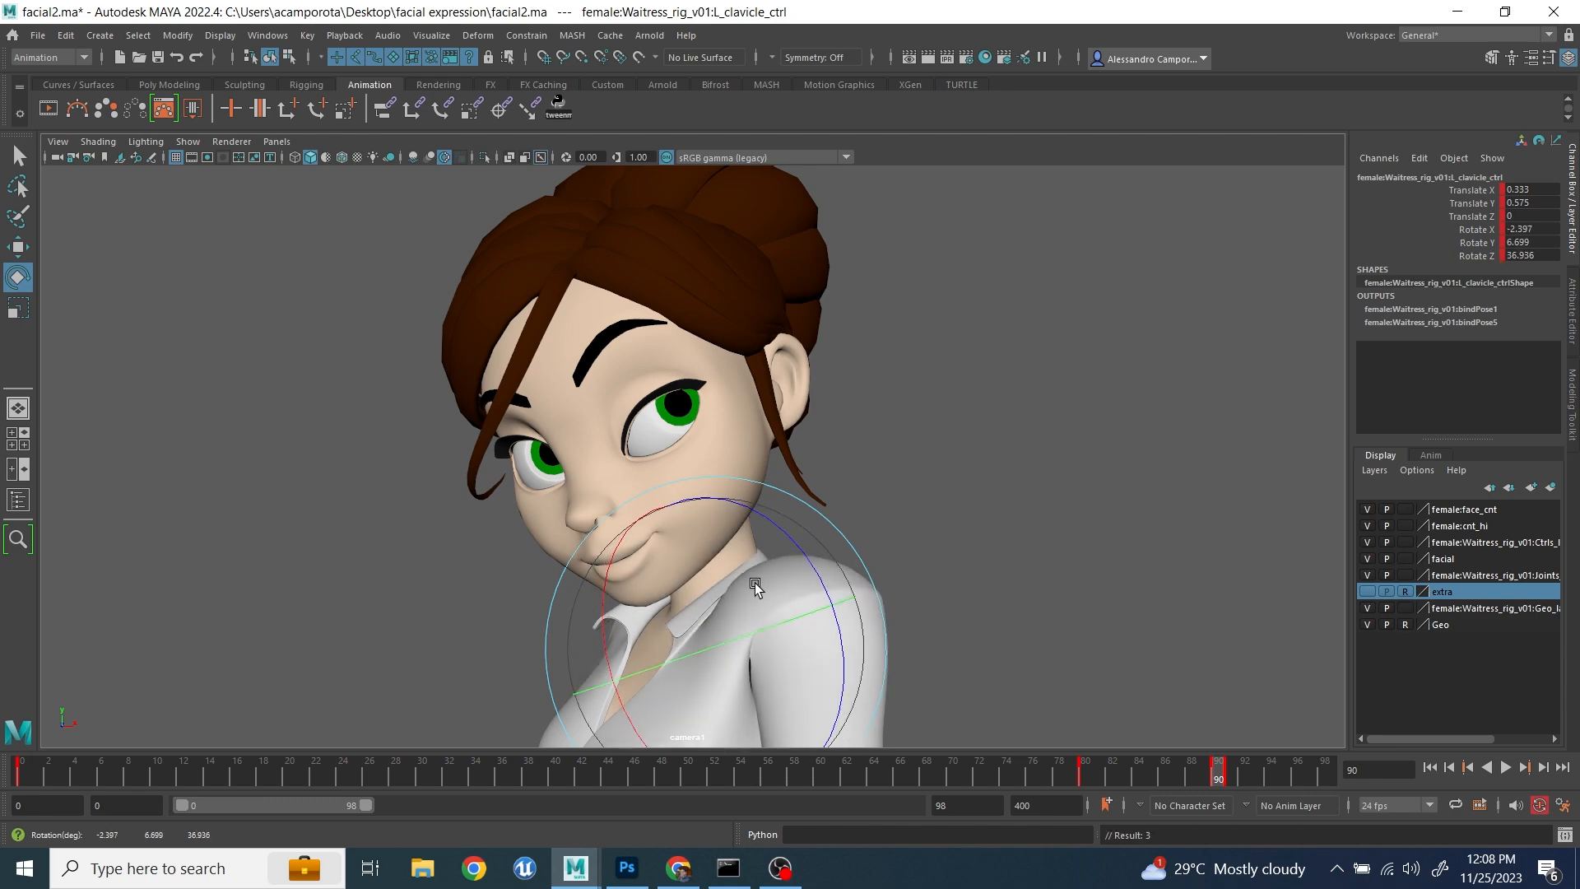
# - Rotate the neck control to about 15.54, 25.46 and 12.54 degrees in X, Y and Z
pyautogui.click(995, 402)
pyautogui.press('space')
pyautogui.click(952, 366)
pyautogui.press('space')
pyautogui.moveTo(648, 506); pyautogui.dragTo(640, 550)
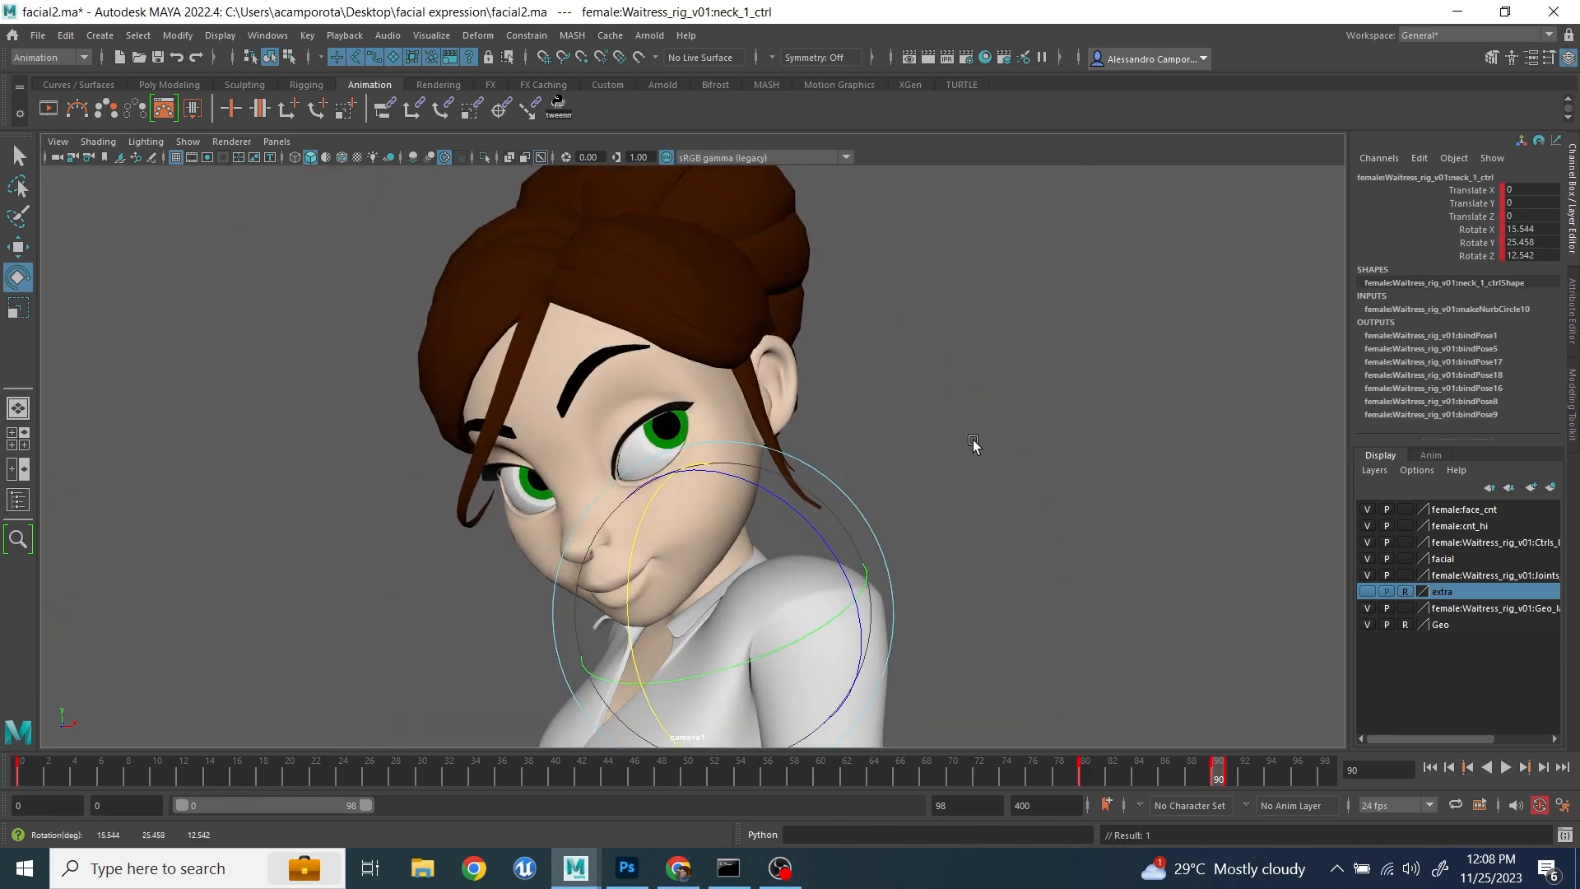